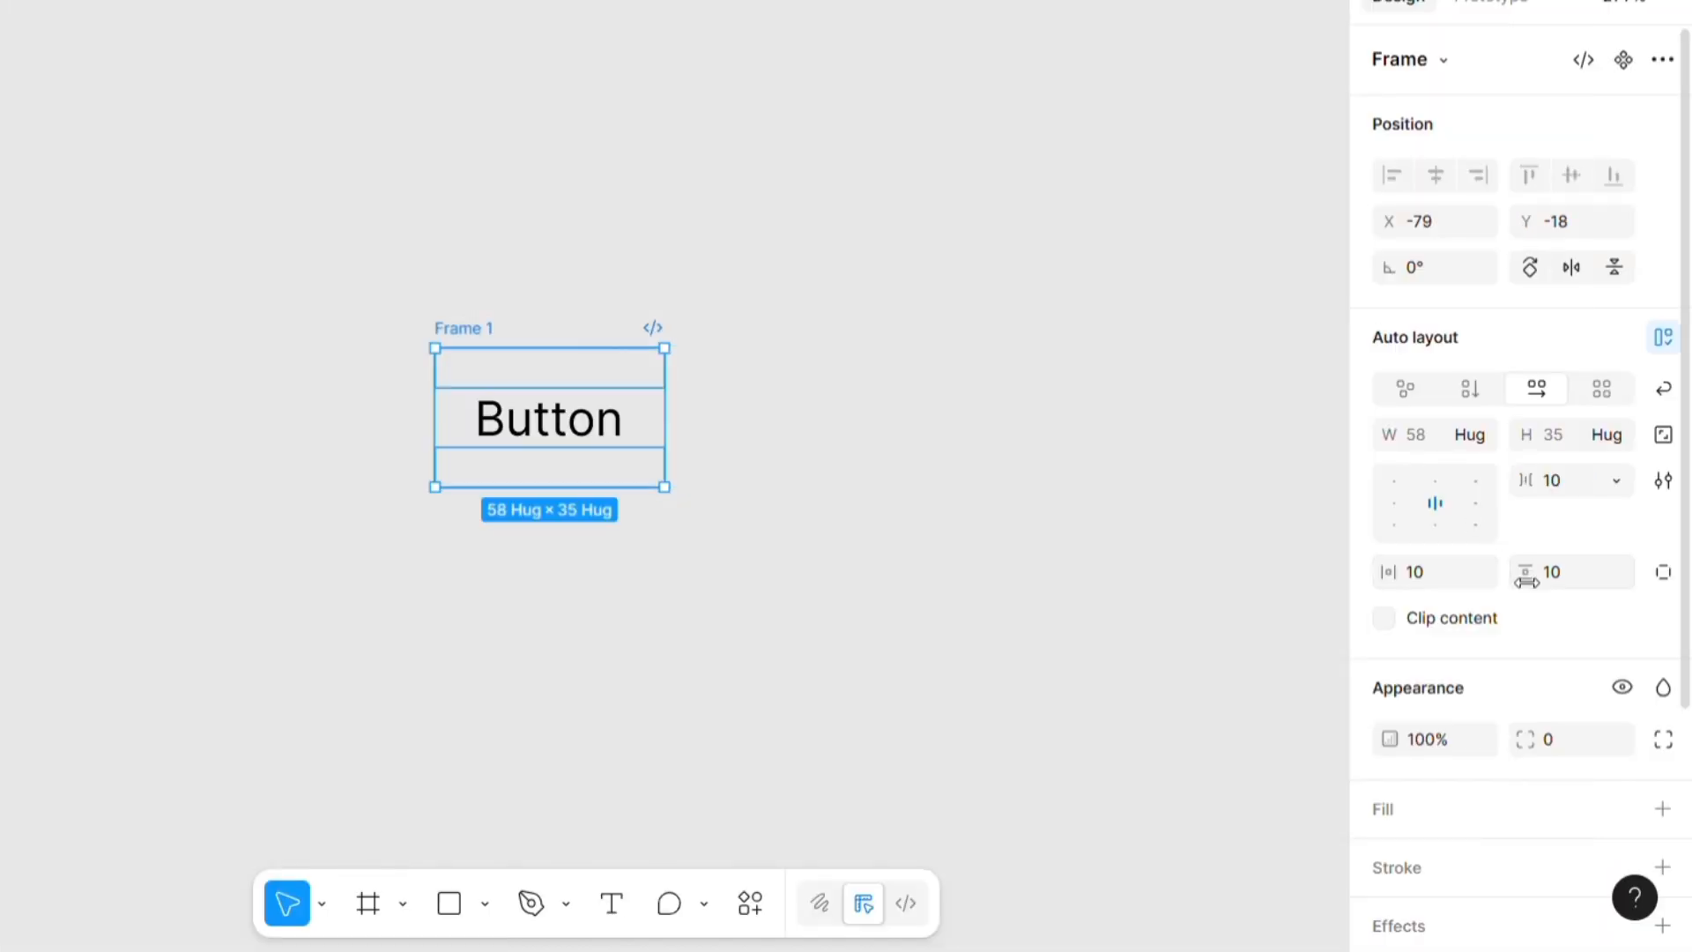
- Set the horizontal padding of the Button text's auto layout frame to 25
left_click(1576, 588)
left_click(1452, 571)
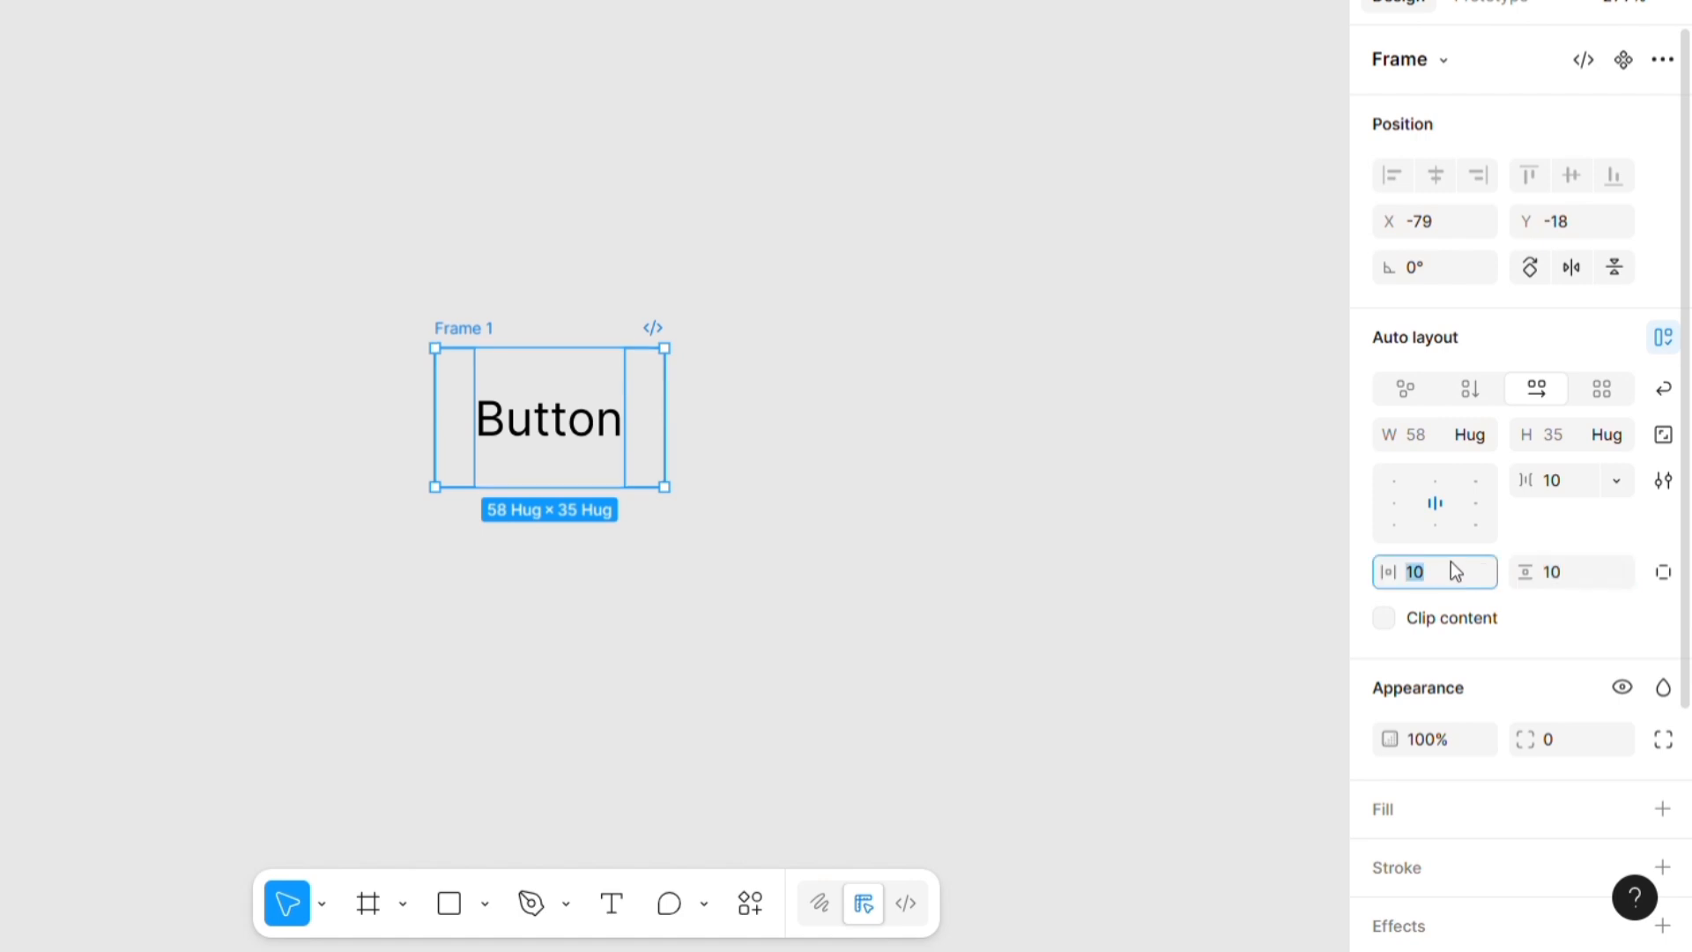
type("25")
key("Return")
- Add a white FFFFFF fill to the button frame
scroll(1450, 563, "down", 4)
left_click(1664, 499)
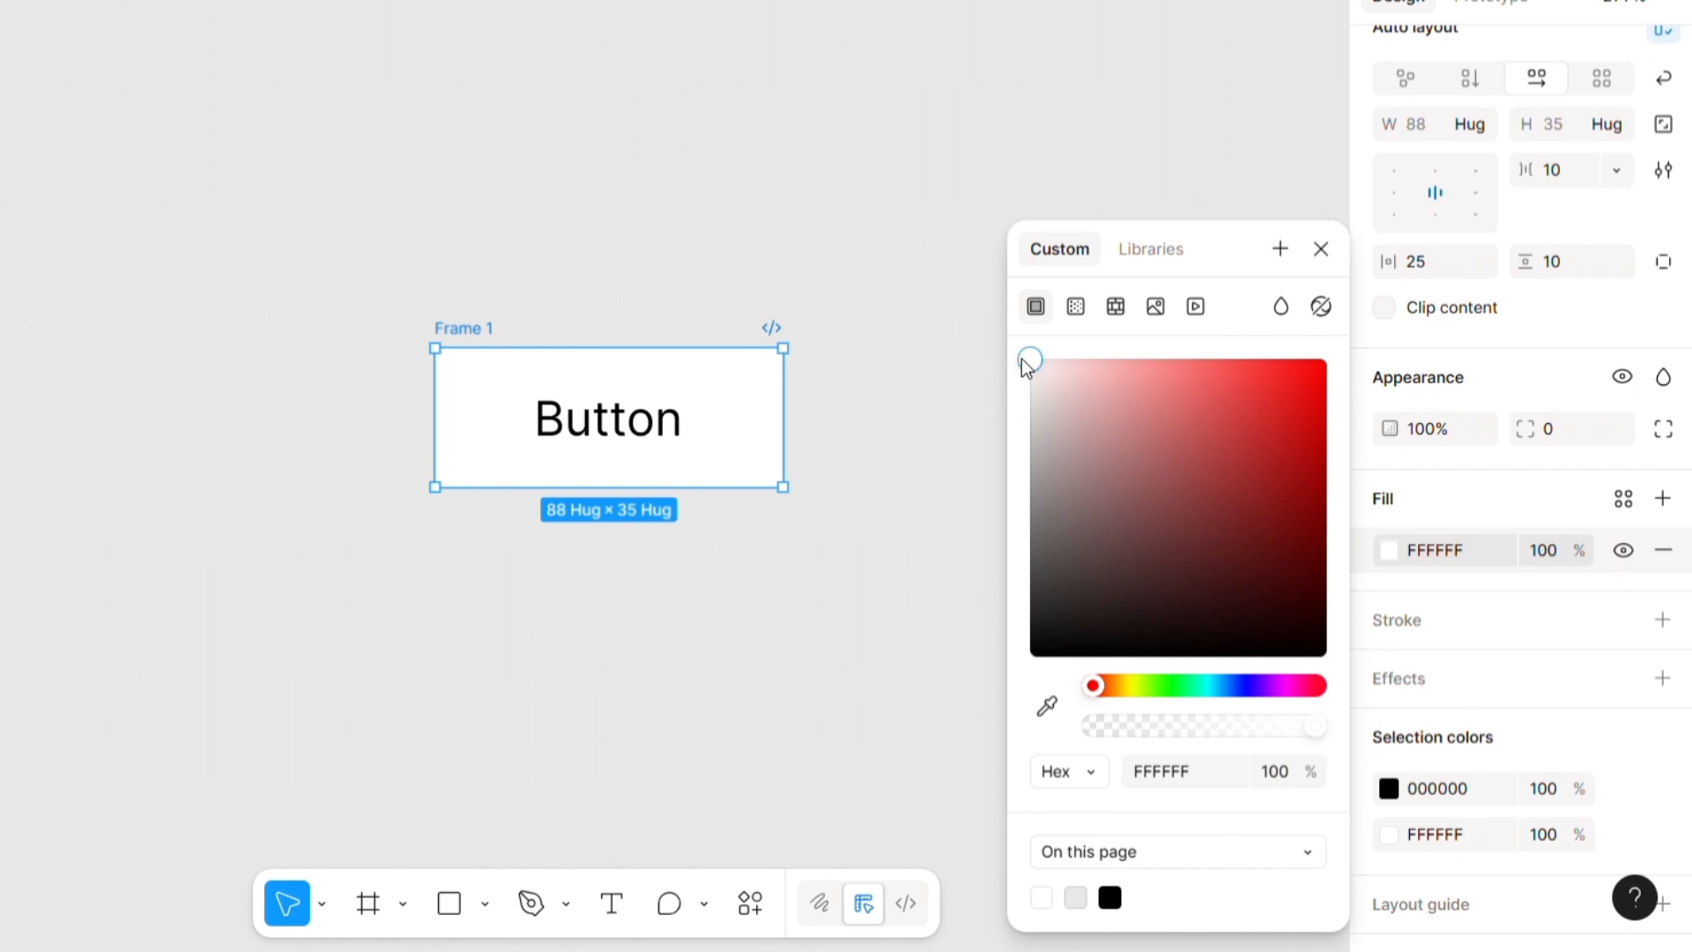
left_click(988, 347)
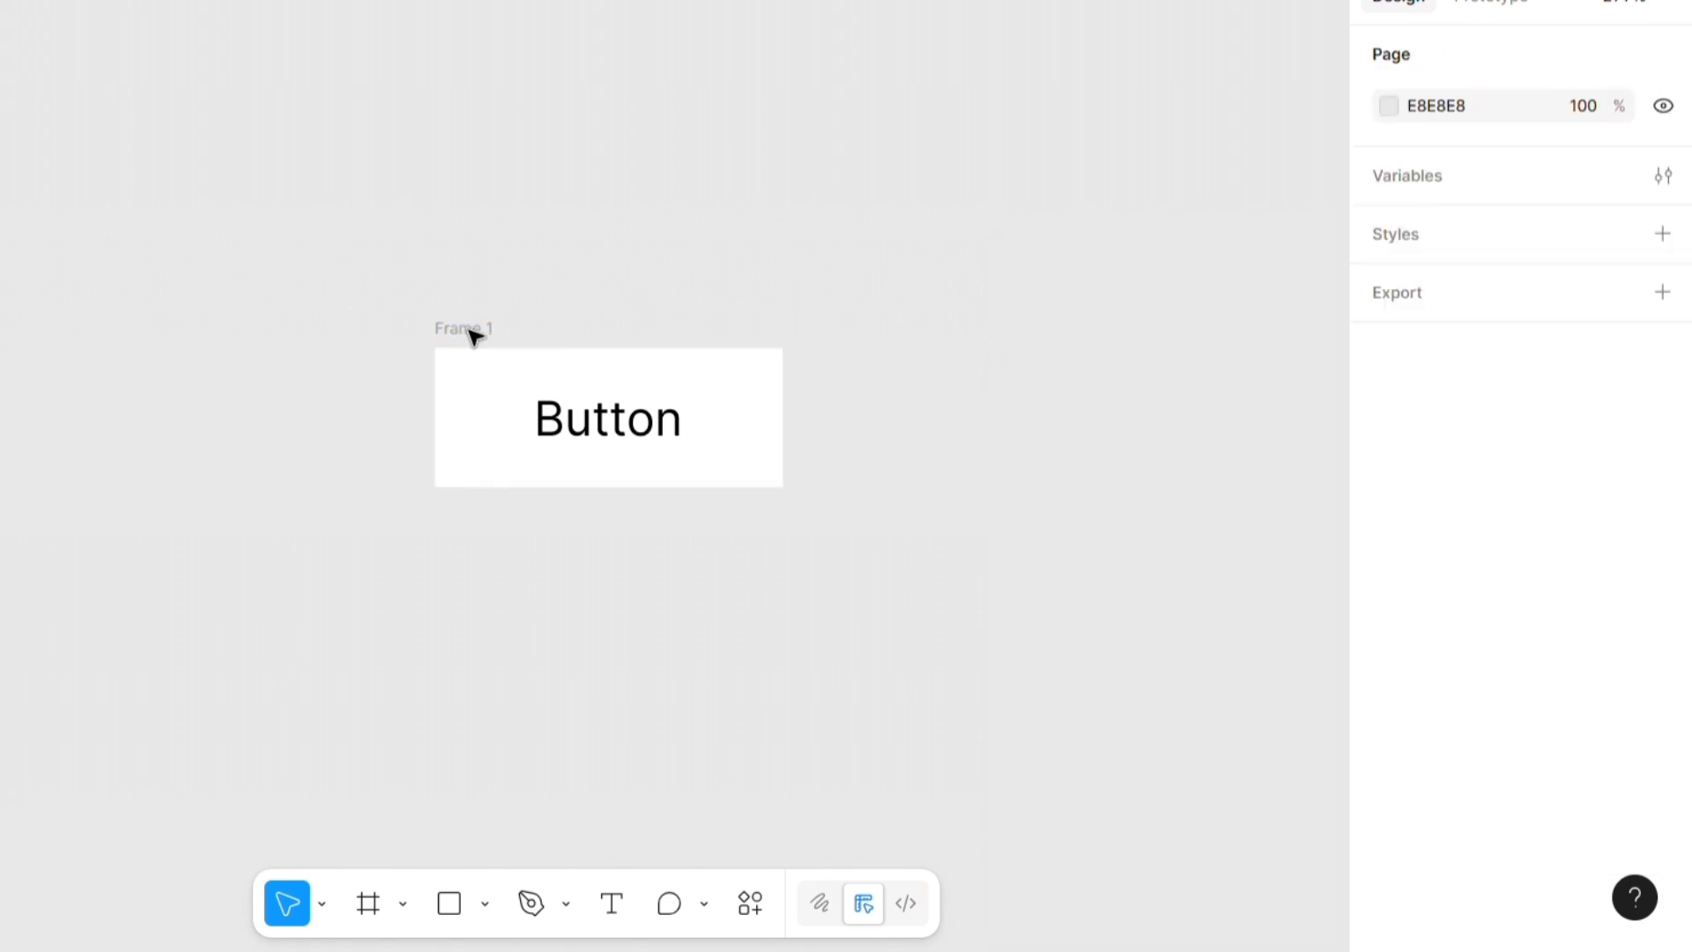
- Move the button frame slightly up and to the left, and set its corner radius to 20
left_click_drag(472, 332, 415, 320)
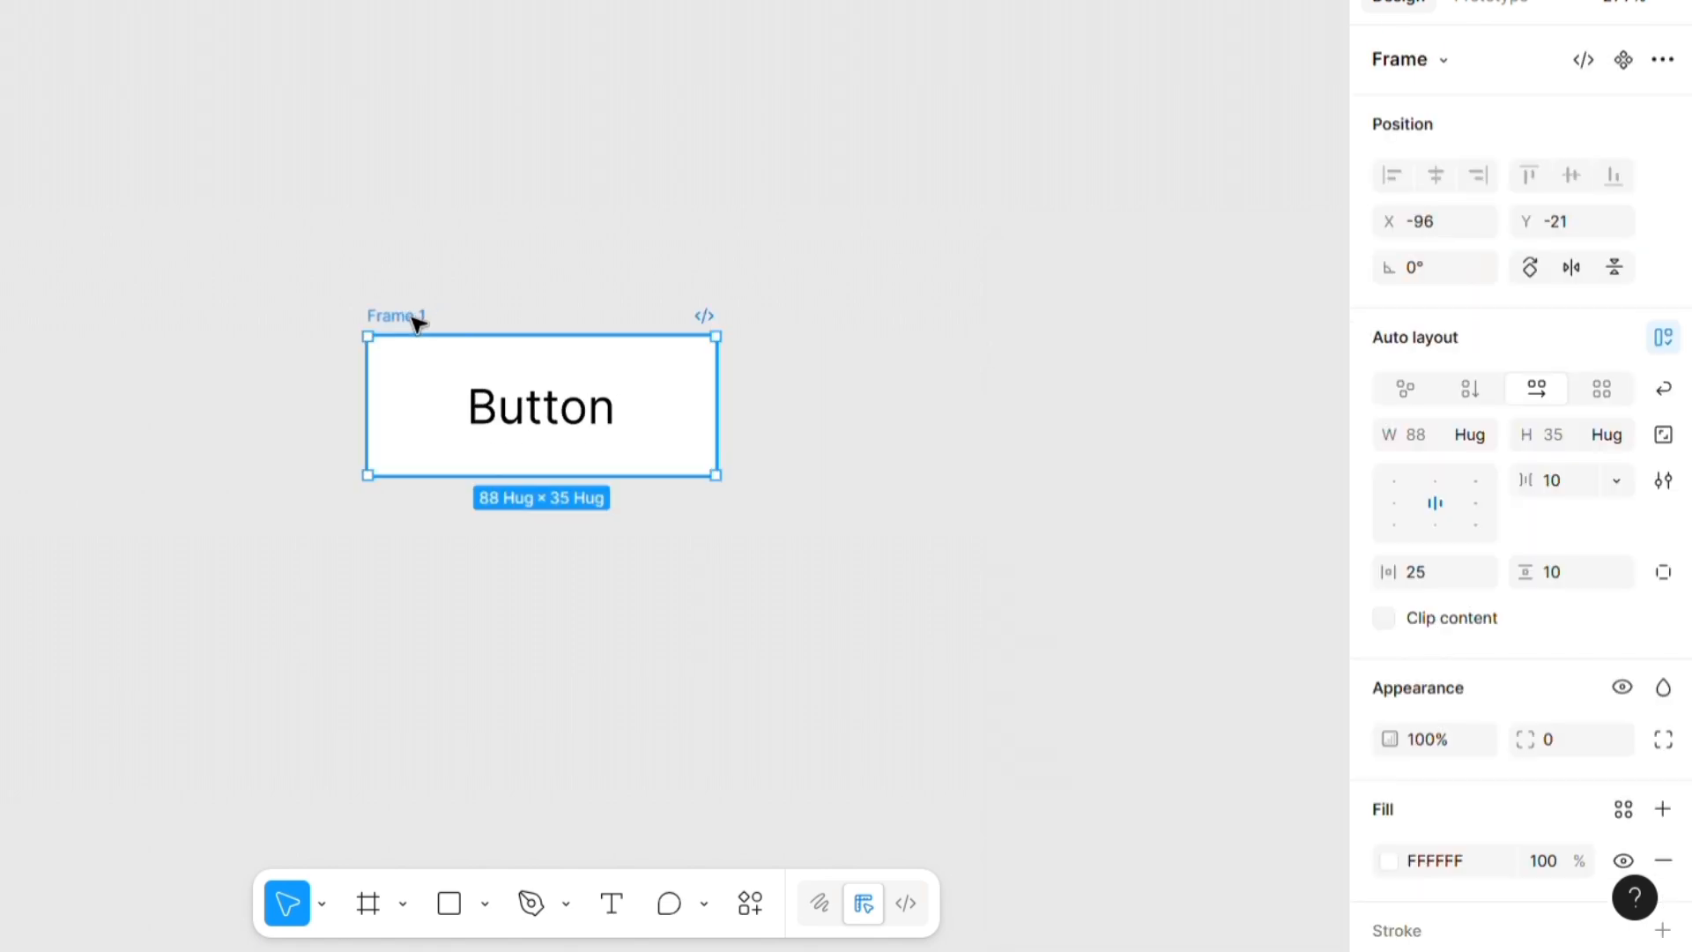
left_click(555, 306)
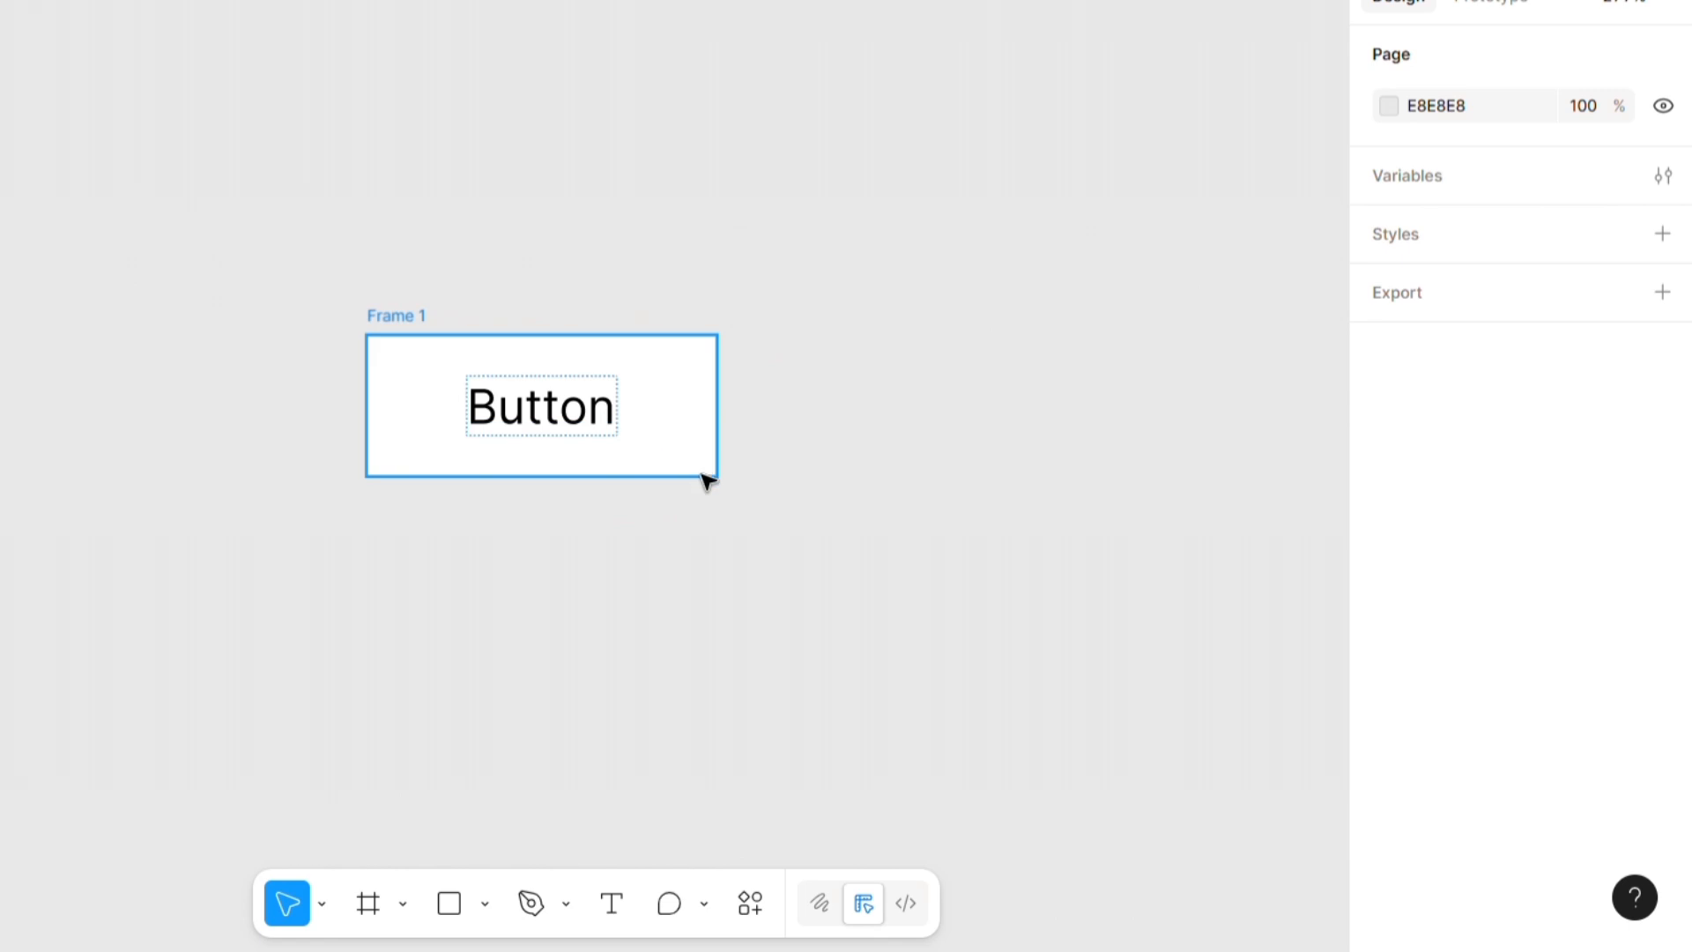
left_click(419, 333)
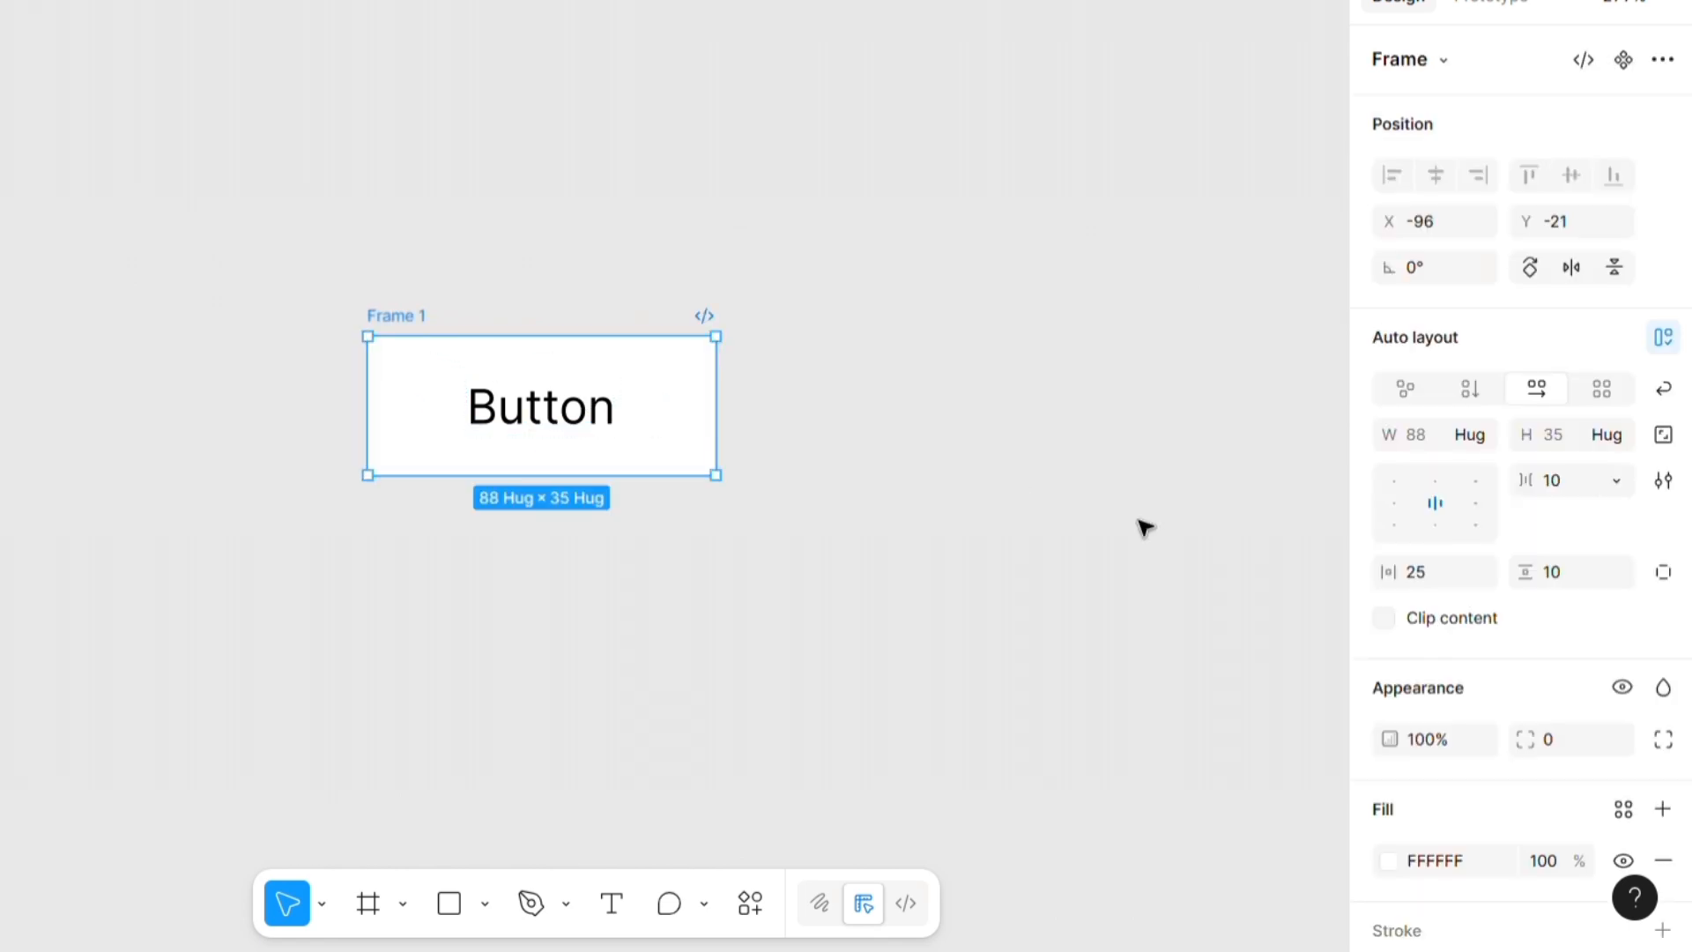
left_click(1558, 736)
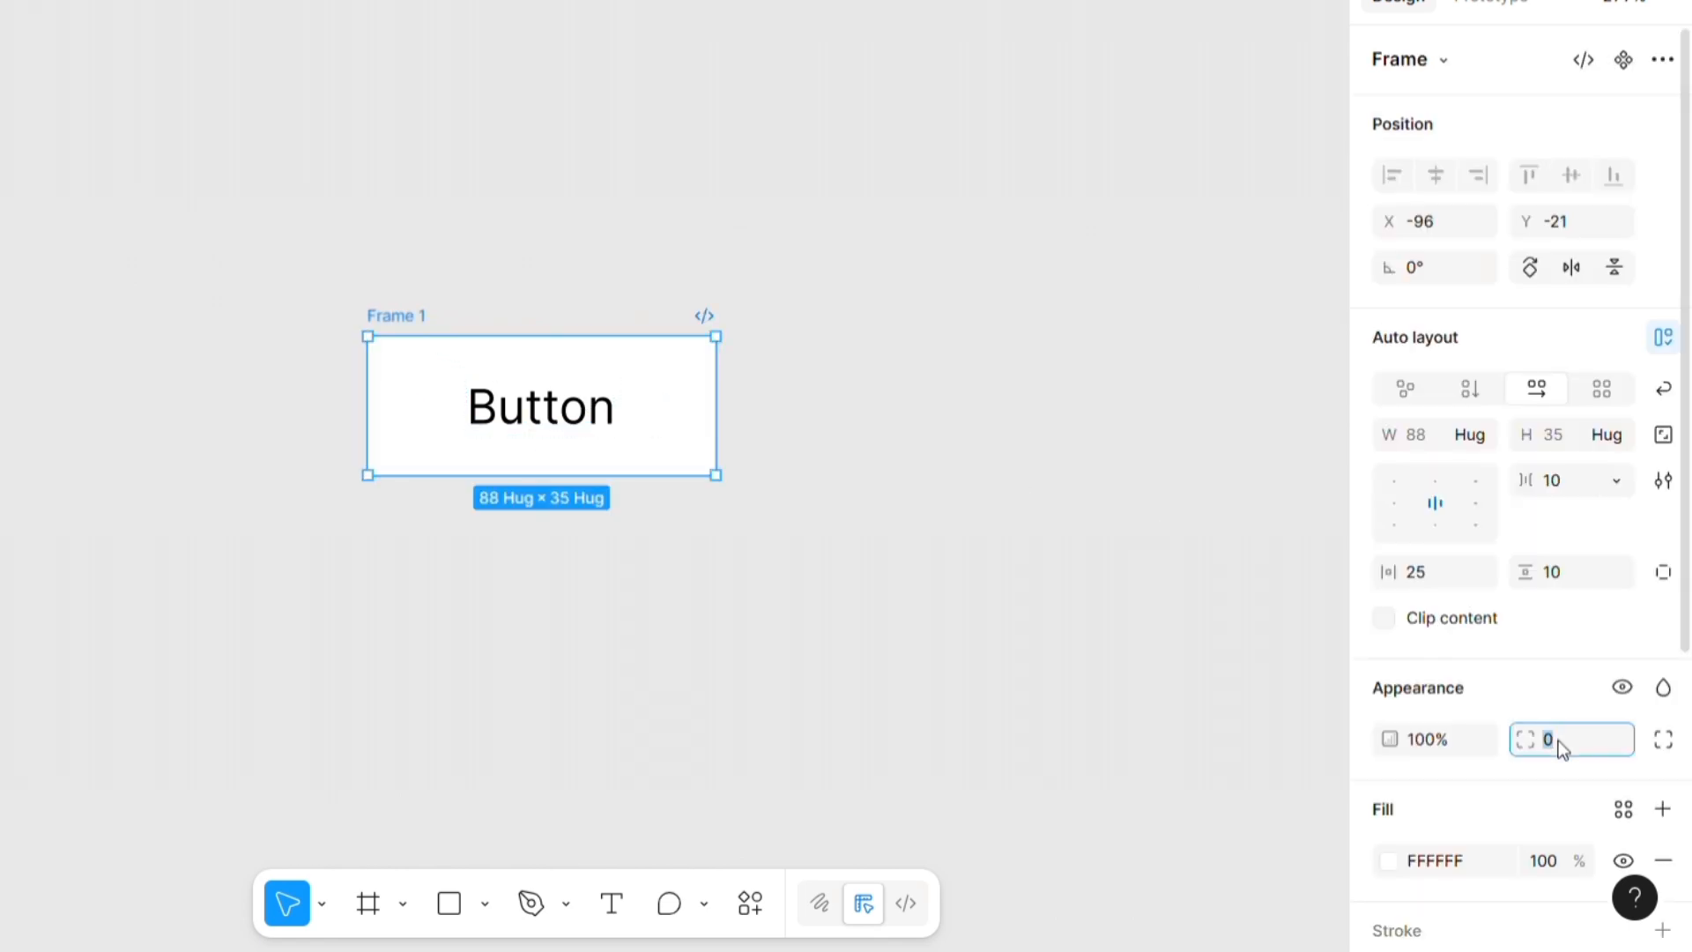
type("20")
key("Return")
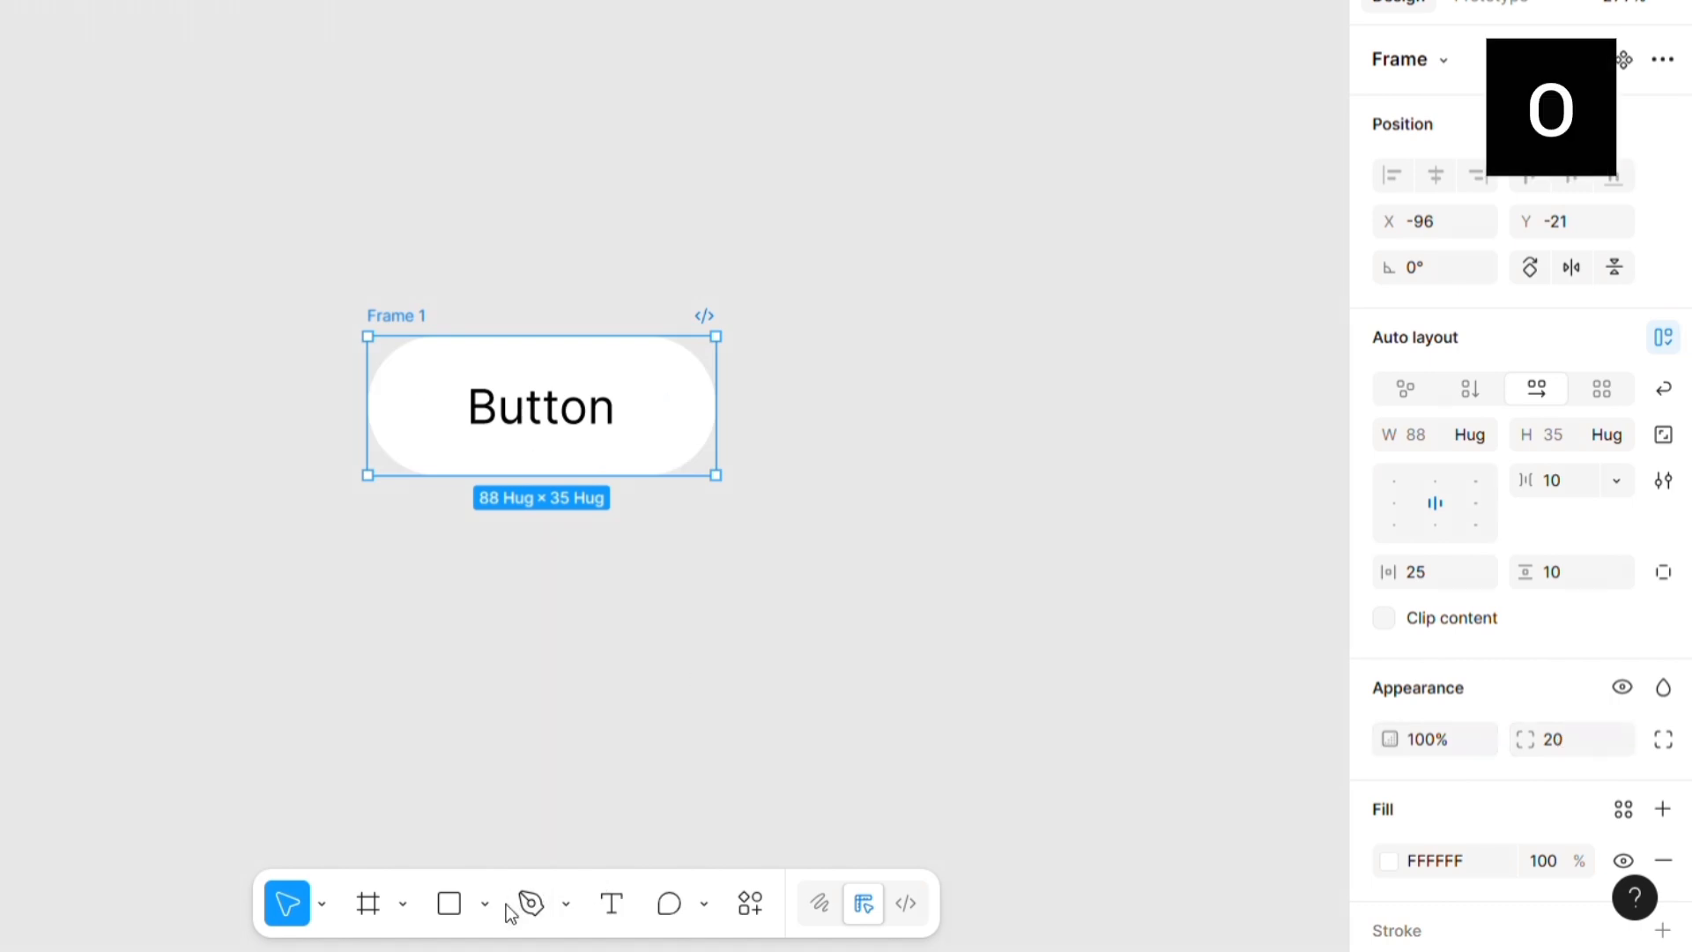
- Draw an ellipse, shrink it to about 6 × 6 and place it inside the button frame before the text
left_click(483, 904)
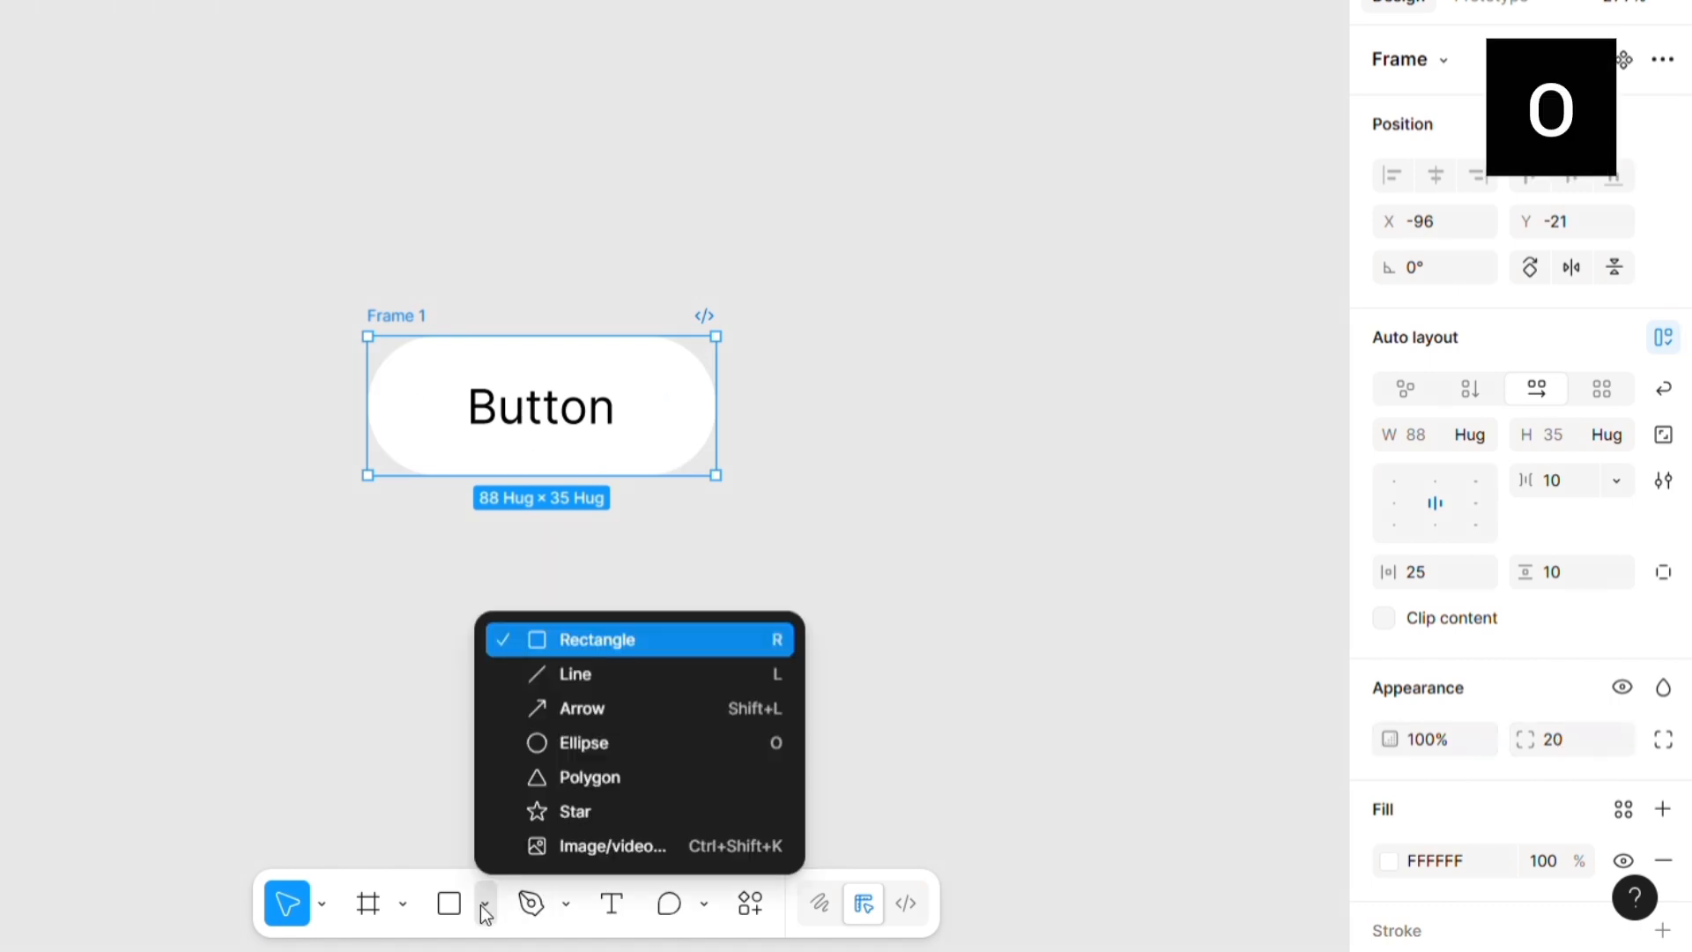
left_click(621, 740)
left_click(805, 441)
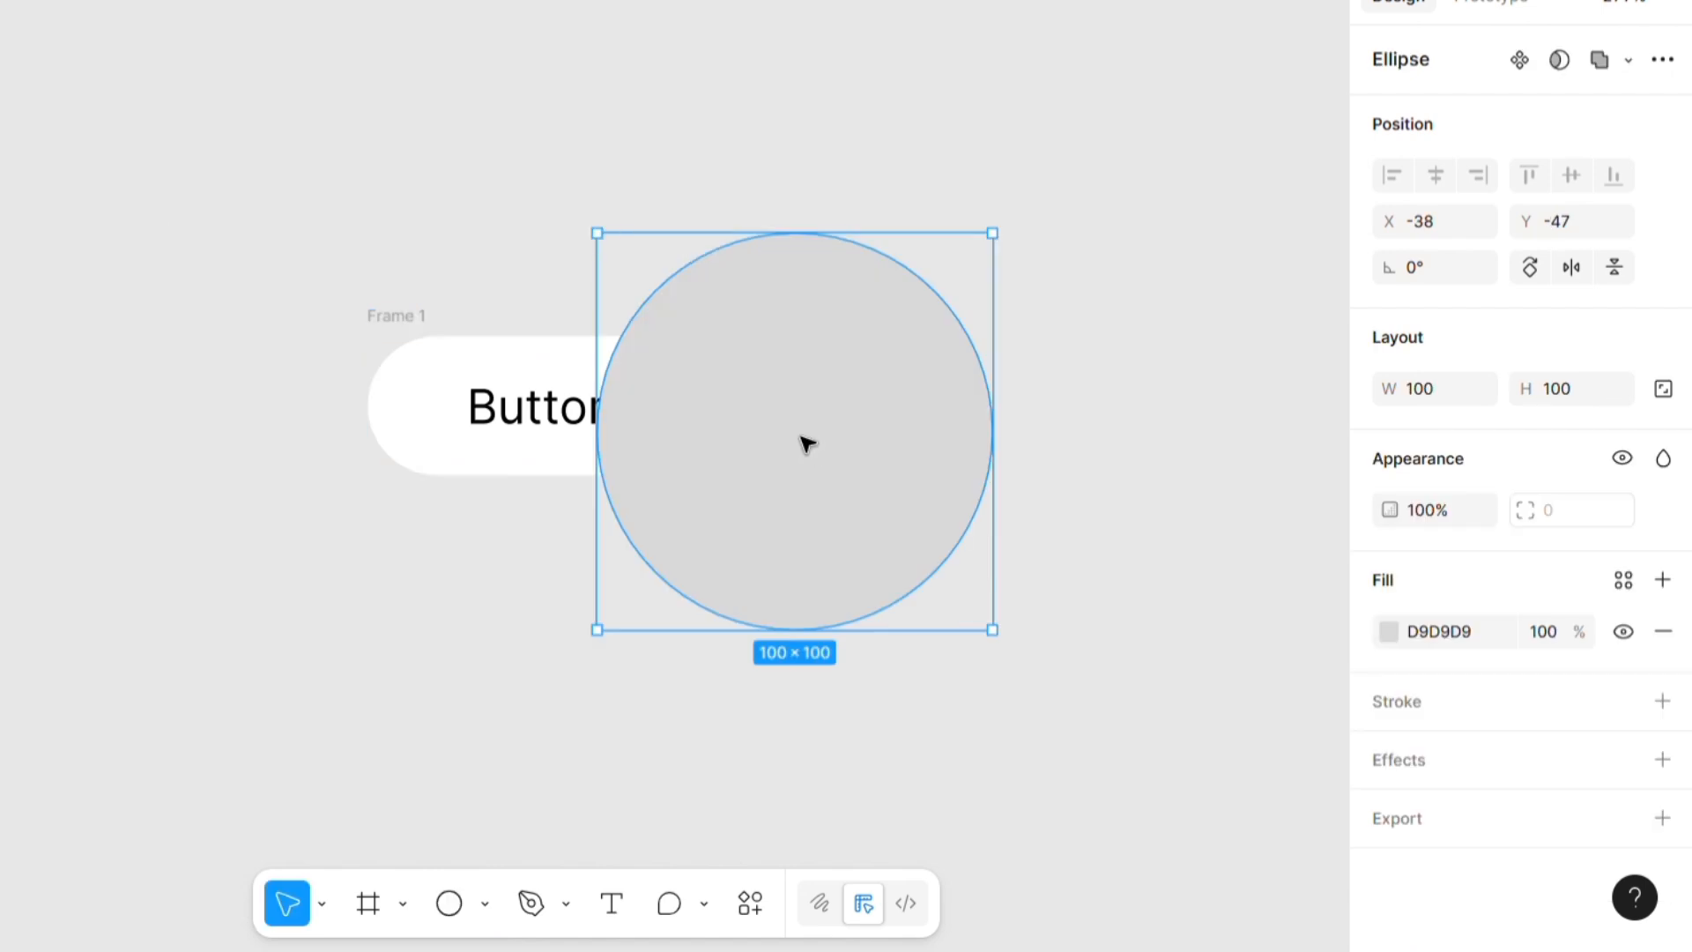
left_click_drag(1011, 256, 547, 468)
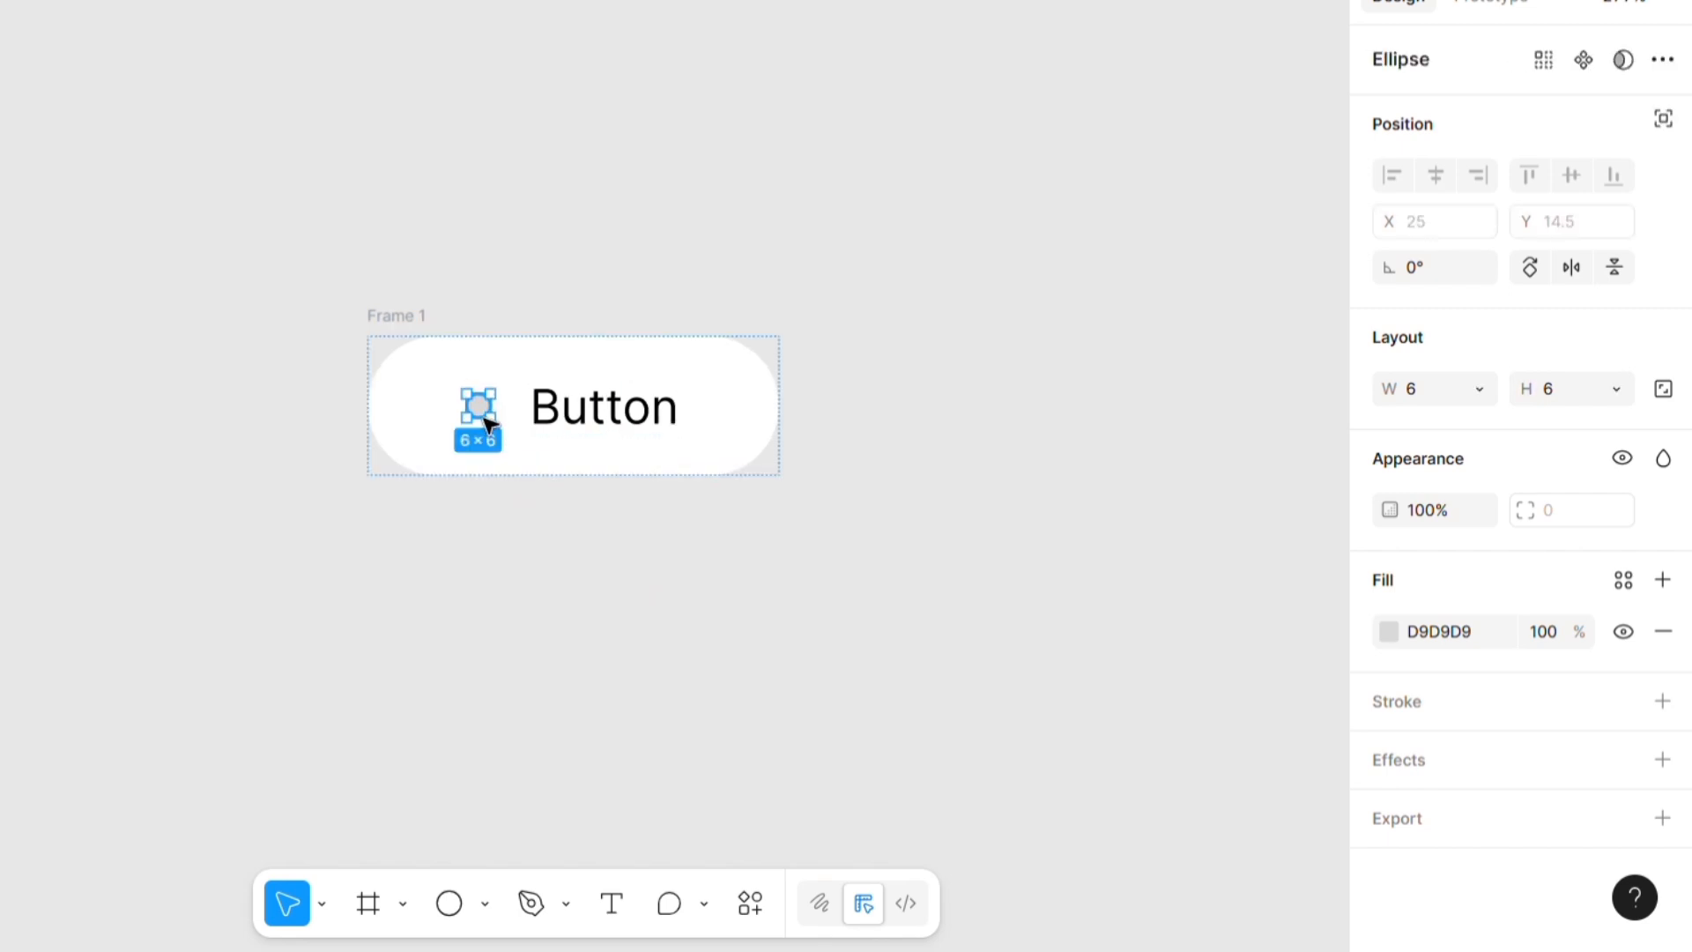
left_click_drag(482, 423, 608, 483)
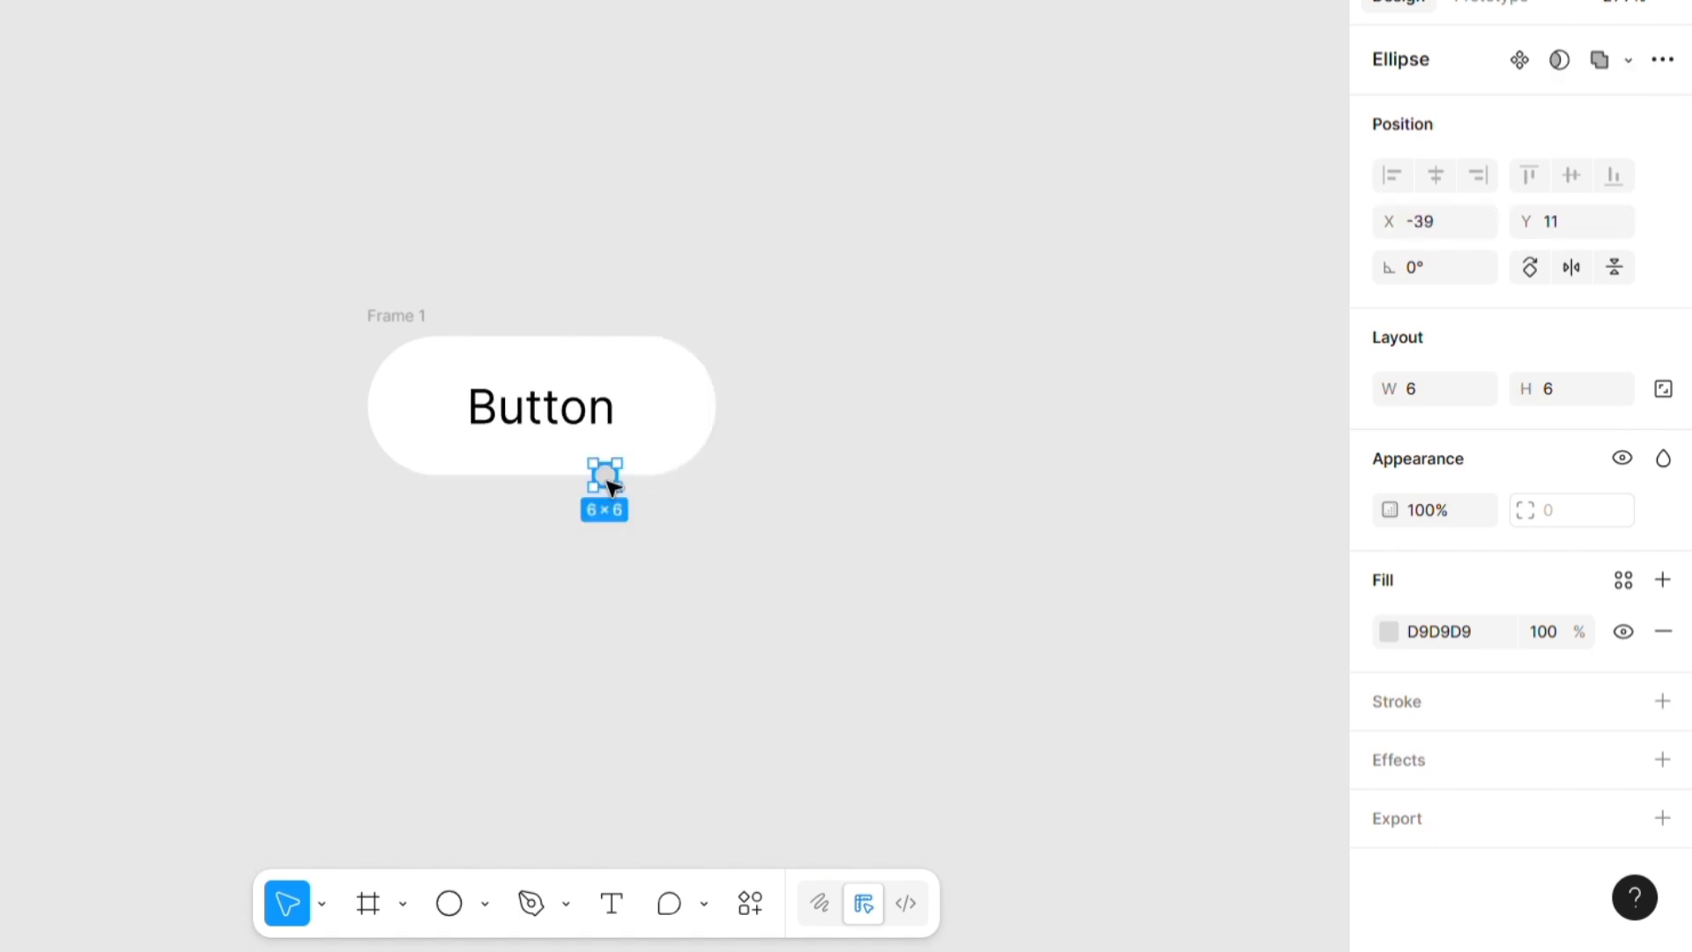
key("ctrl+z")
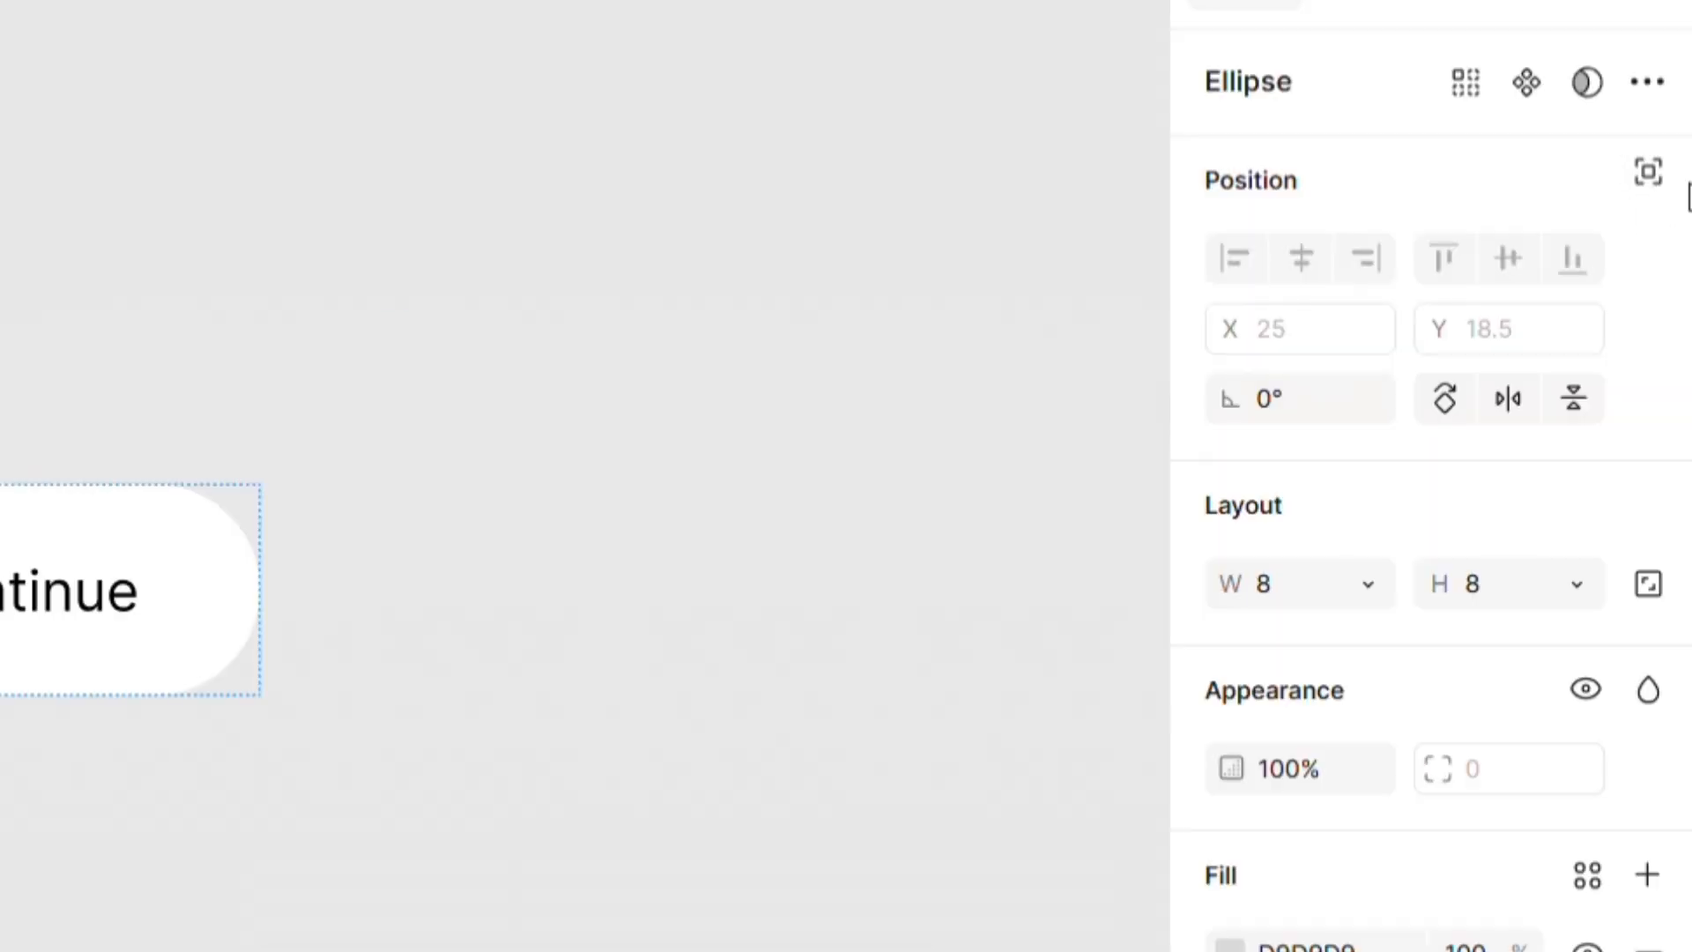
- Make the small ellipse ignore auto layout and place it horizontally centred just below the Continue button's bottom edge, at X 47, Y 45
left_click(1648, 173)
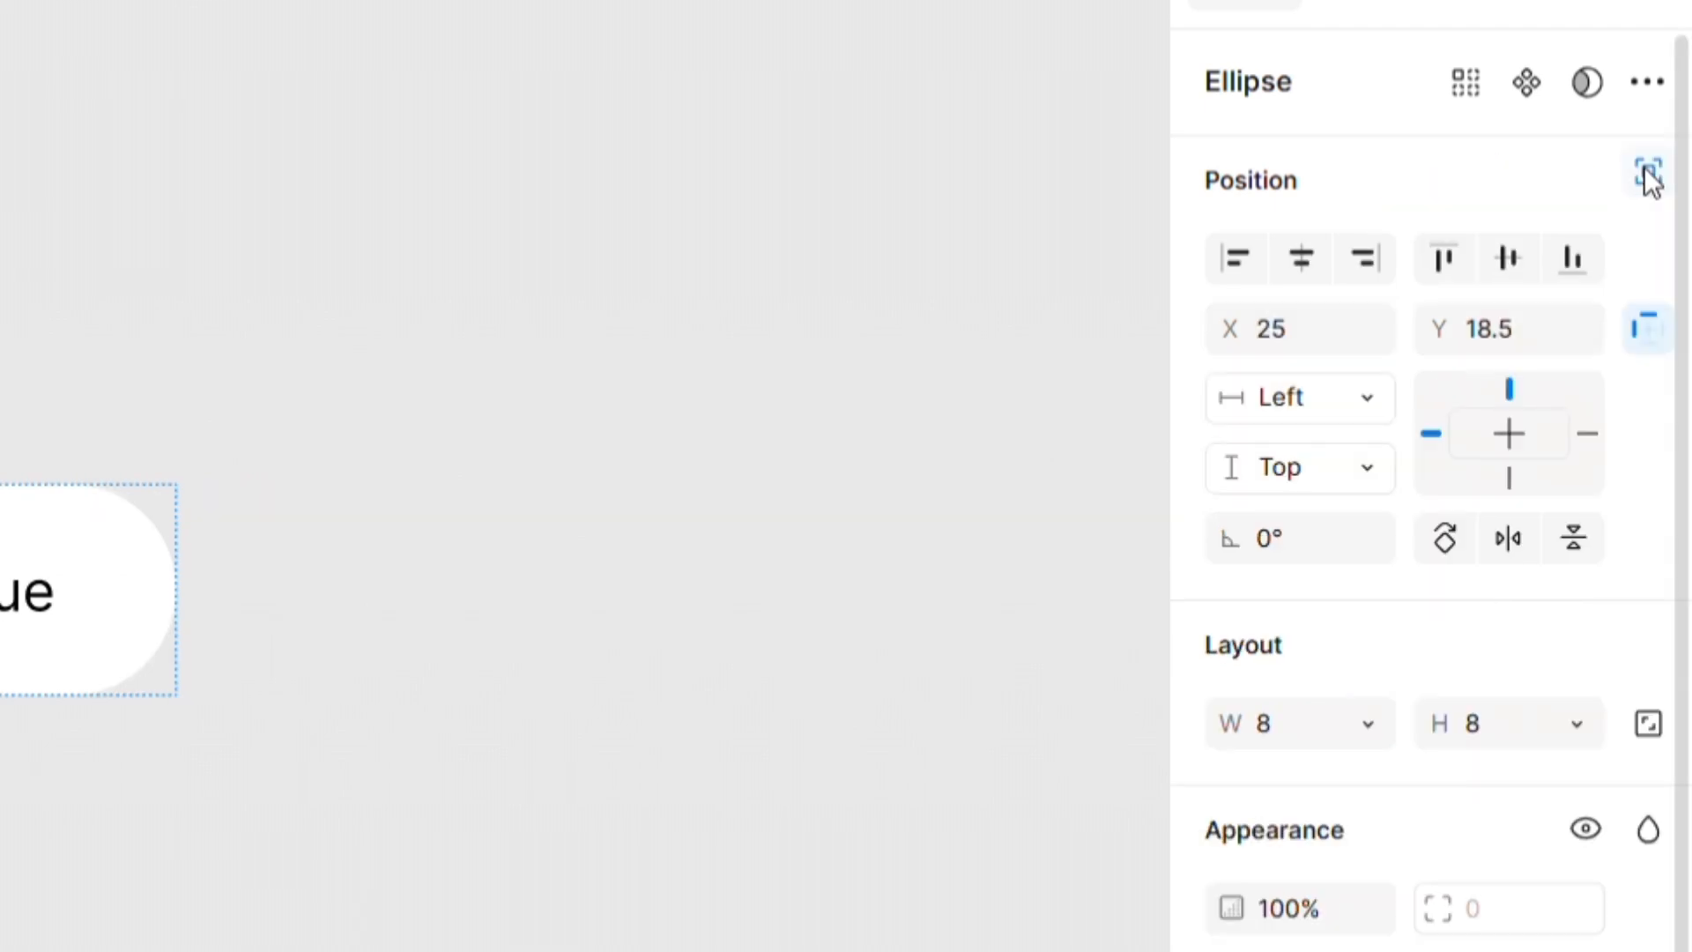
left_click(448, 493)
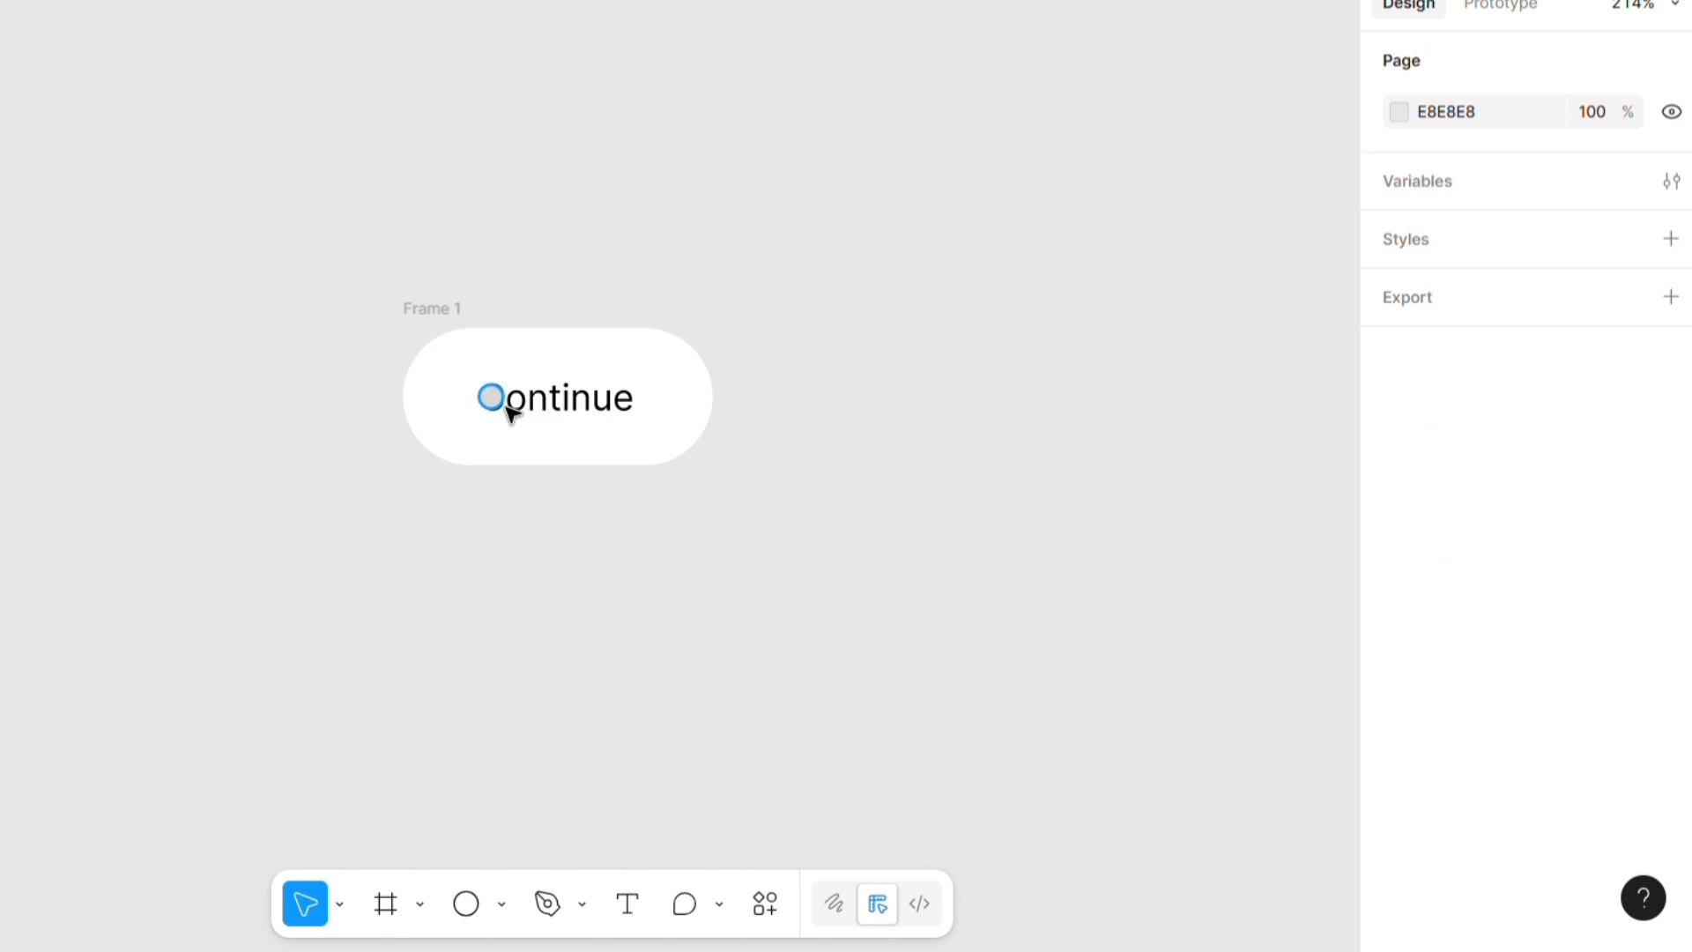
left_click_drag(509, 412, 569, 486)
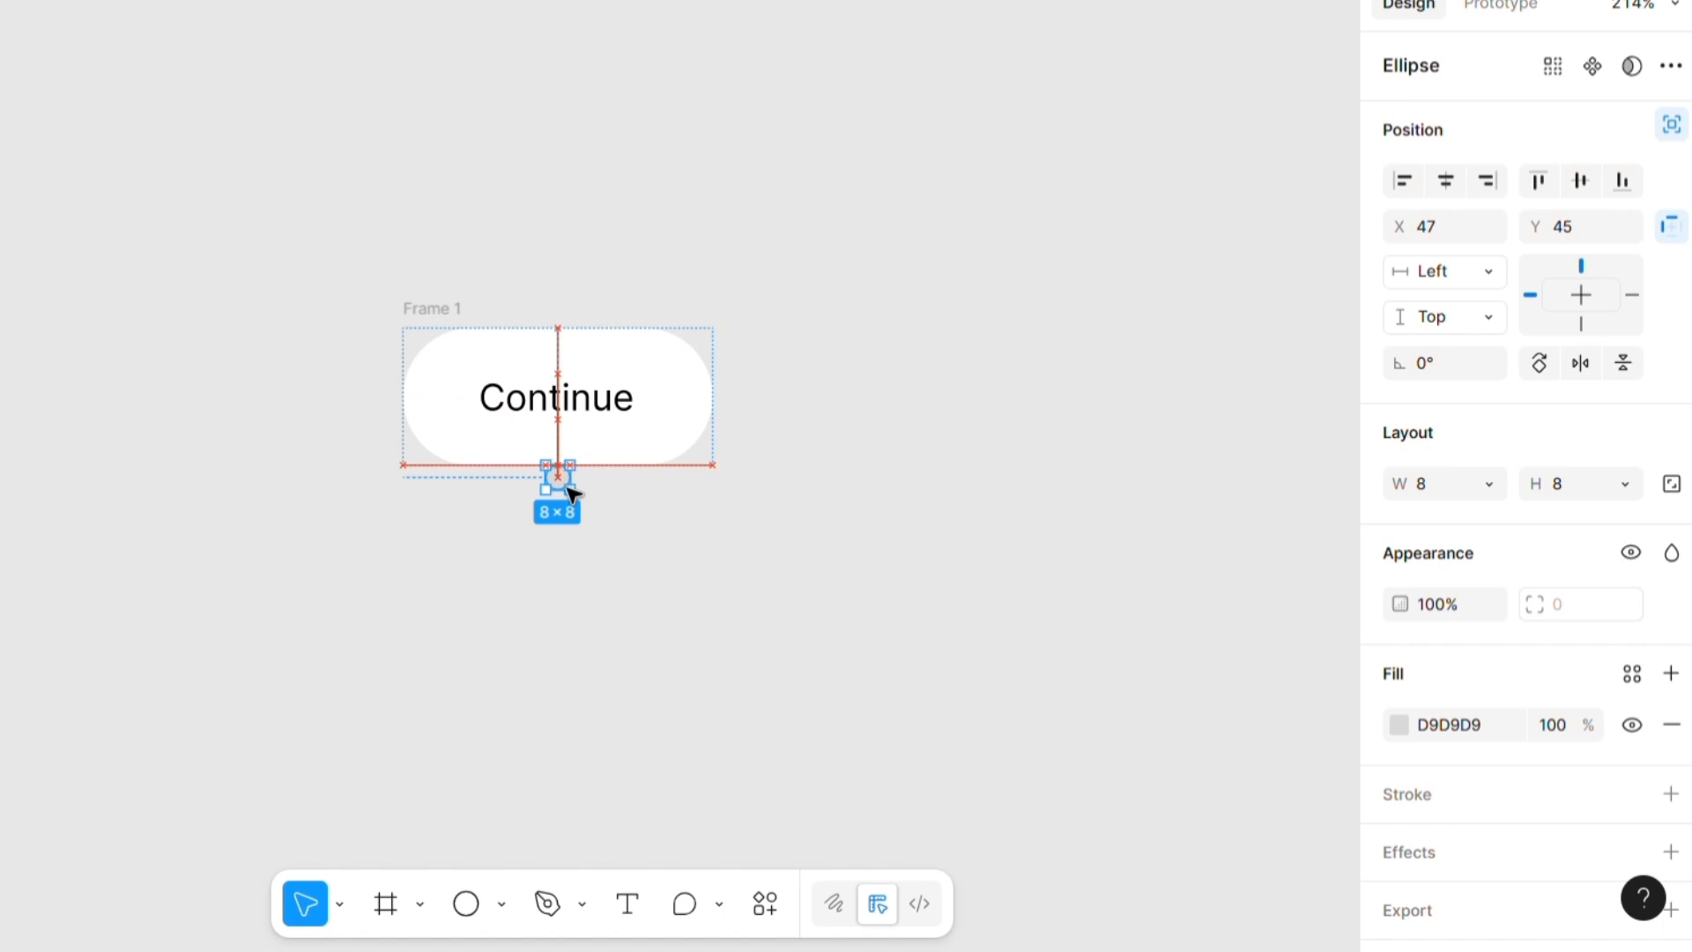
left_click(243, 366)
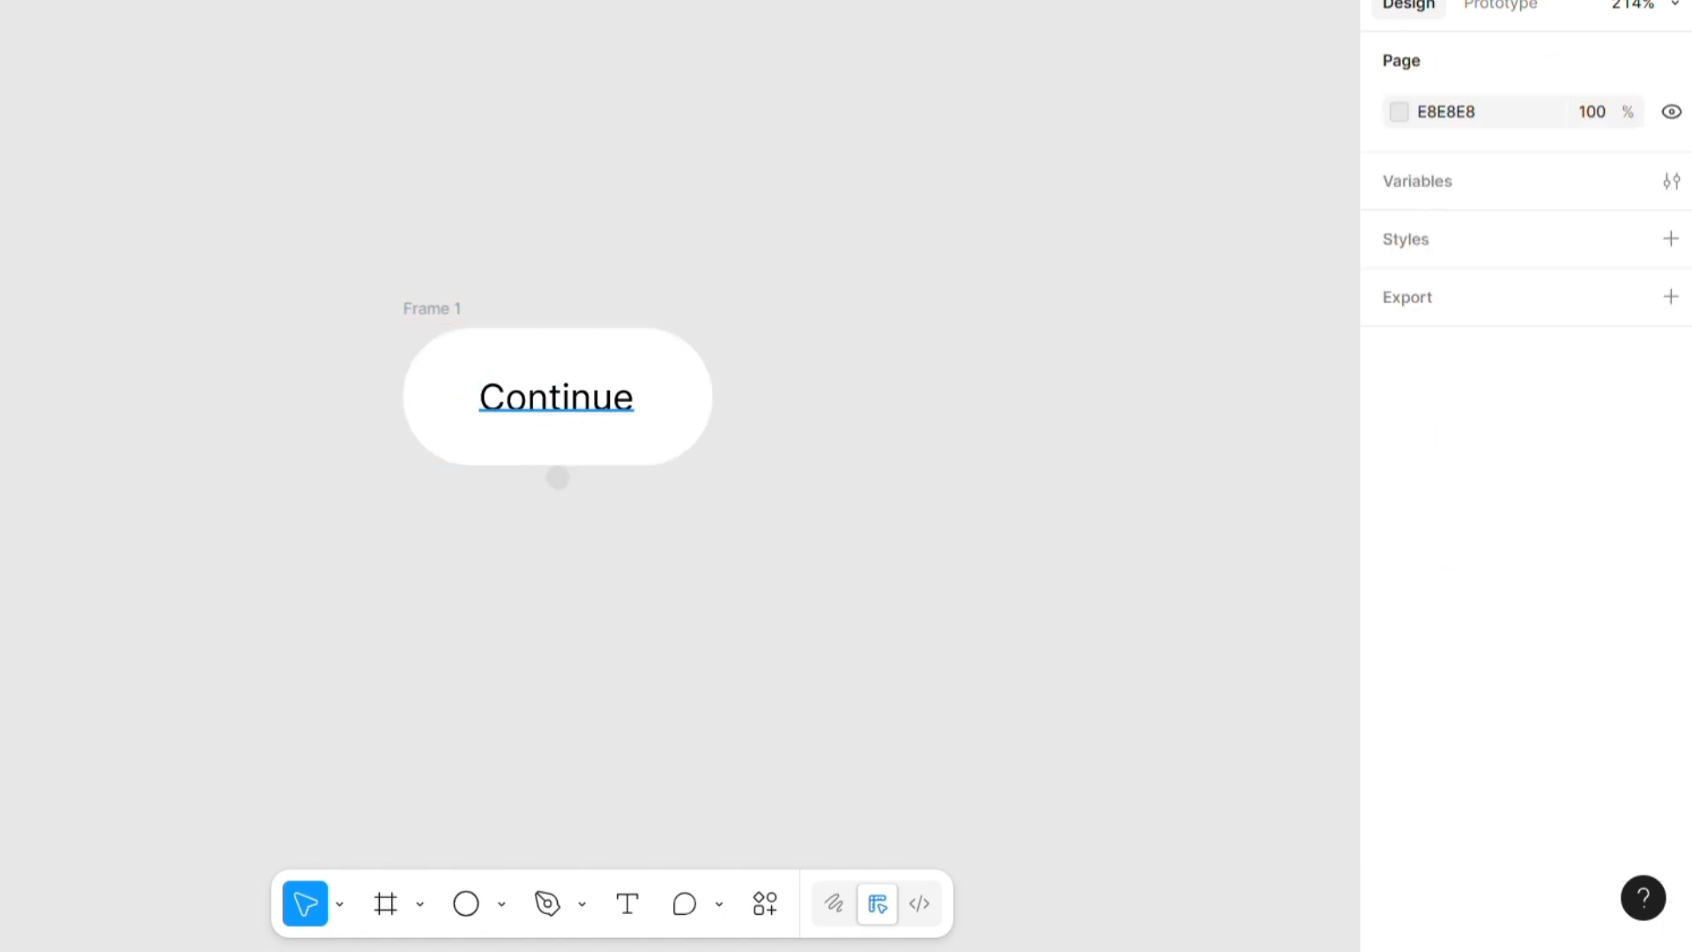
- Turn on Clip content for the Continue button frame so the ellipse outside its edge is hidden
left_click(432, 308)
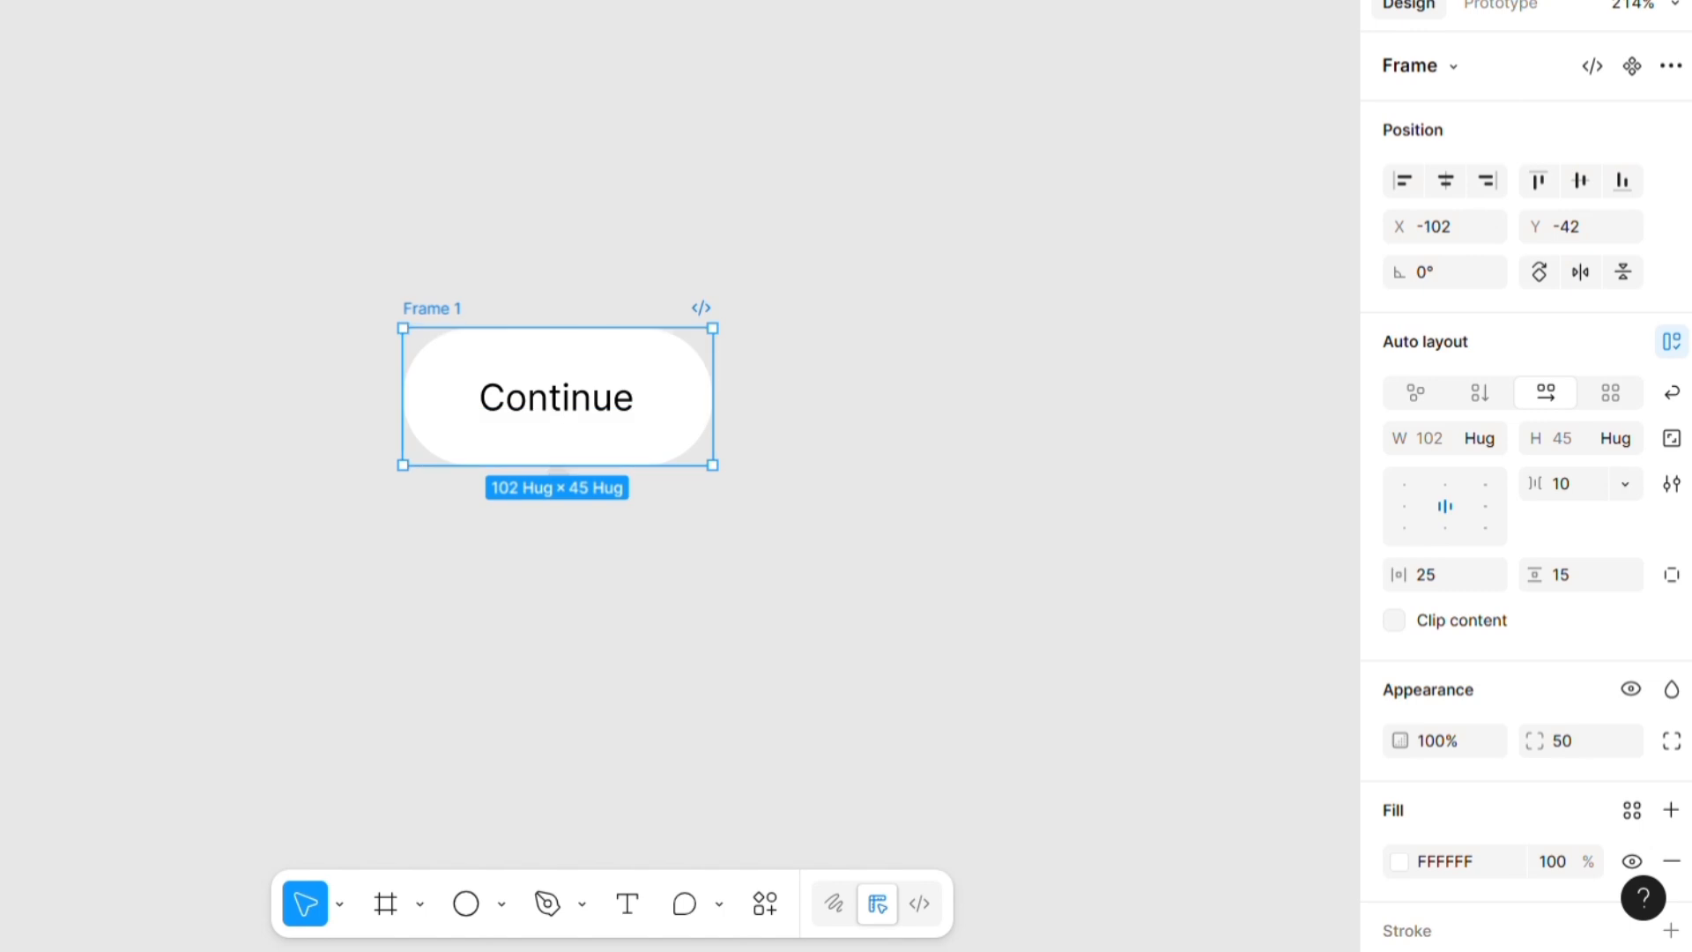
left_click(31, 568)
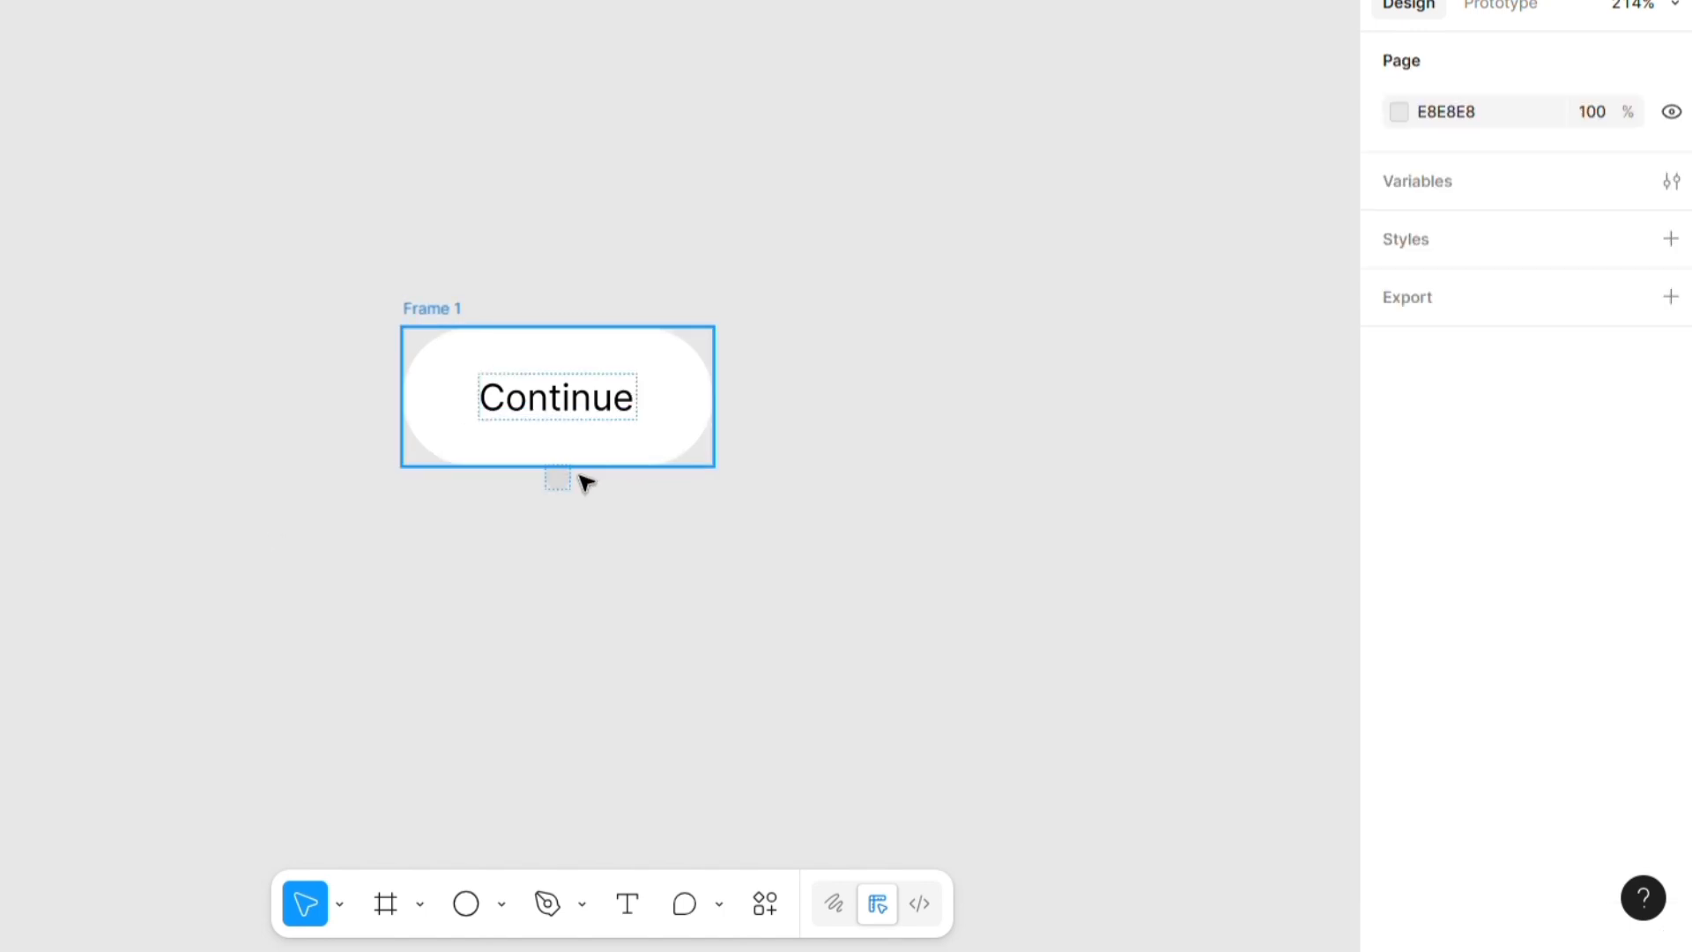
left_click(459, 334)
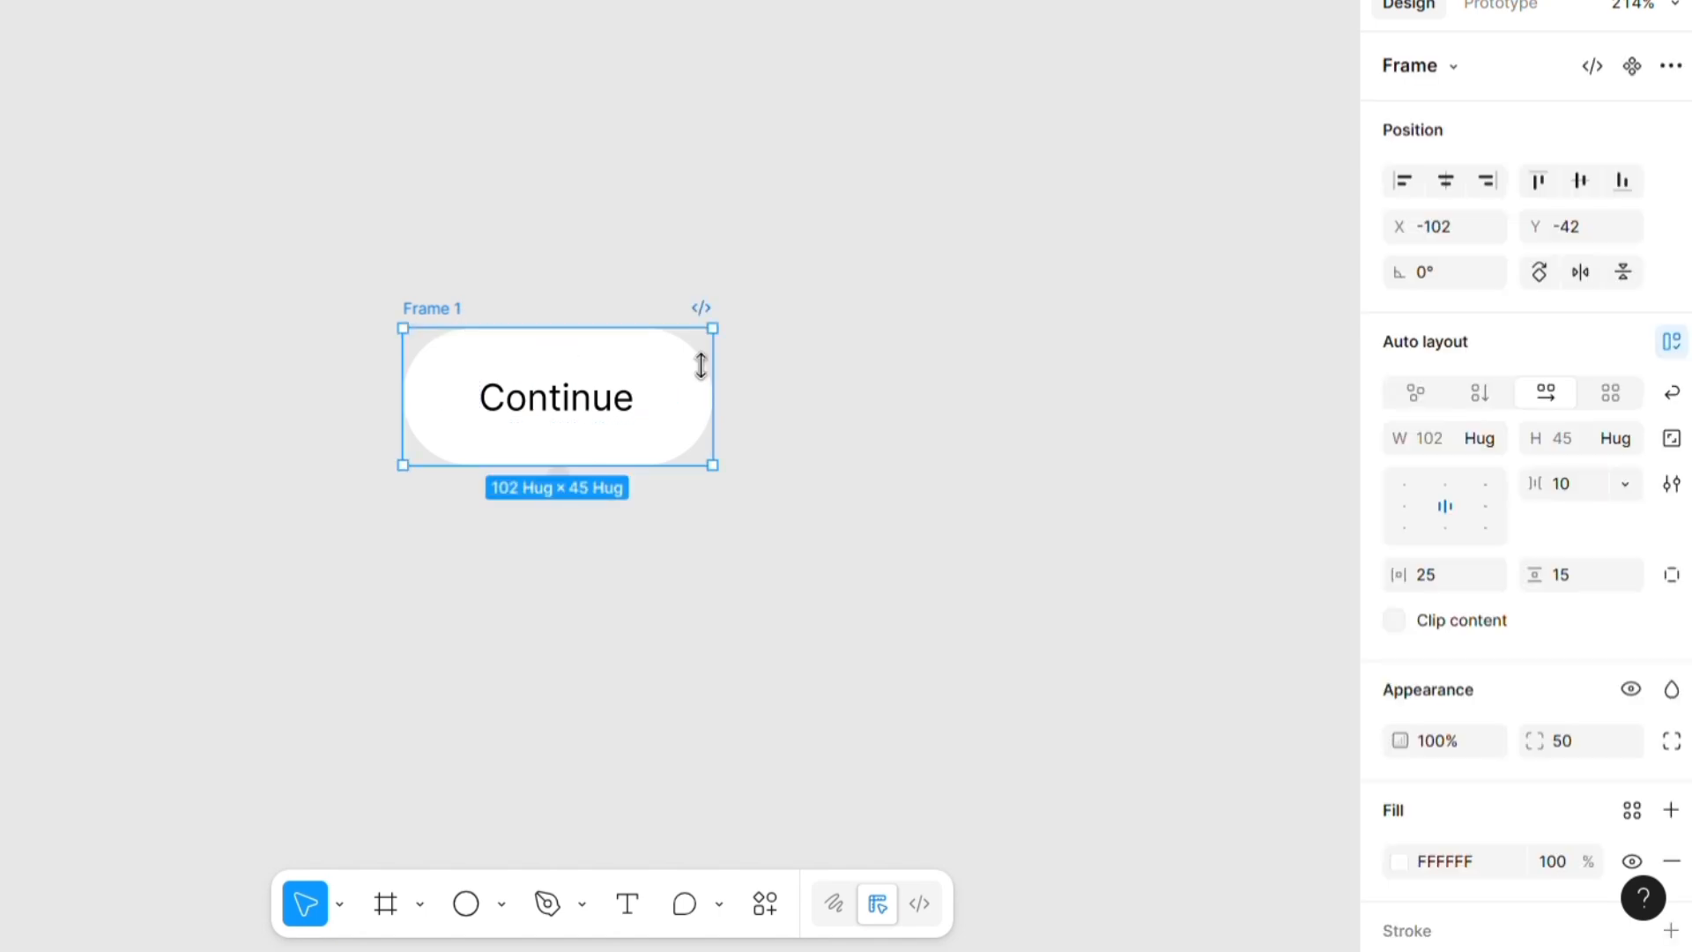
left_click(1394, 620)
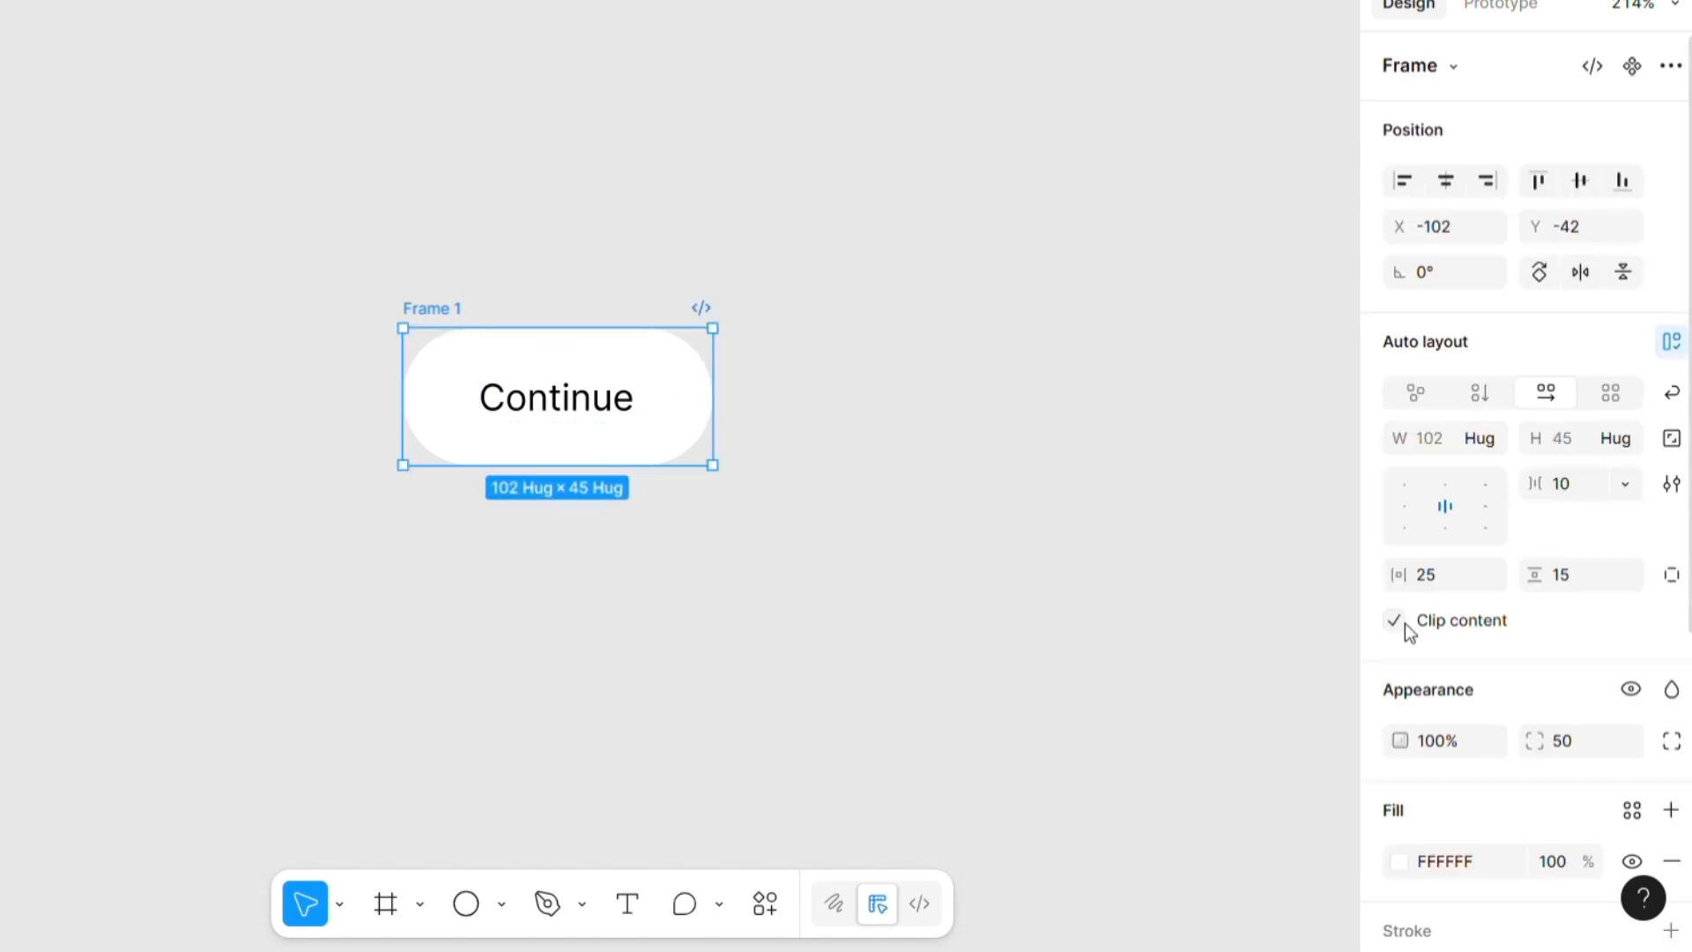
left_click(960, 547)
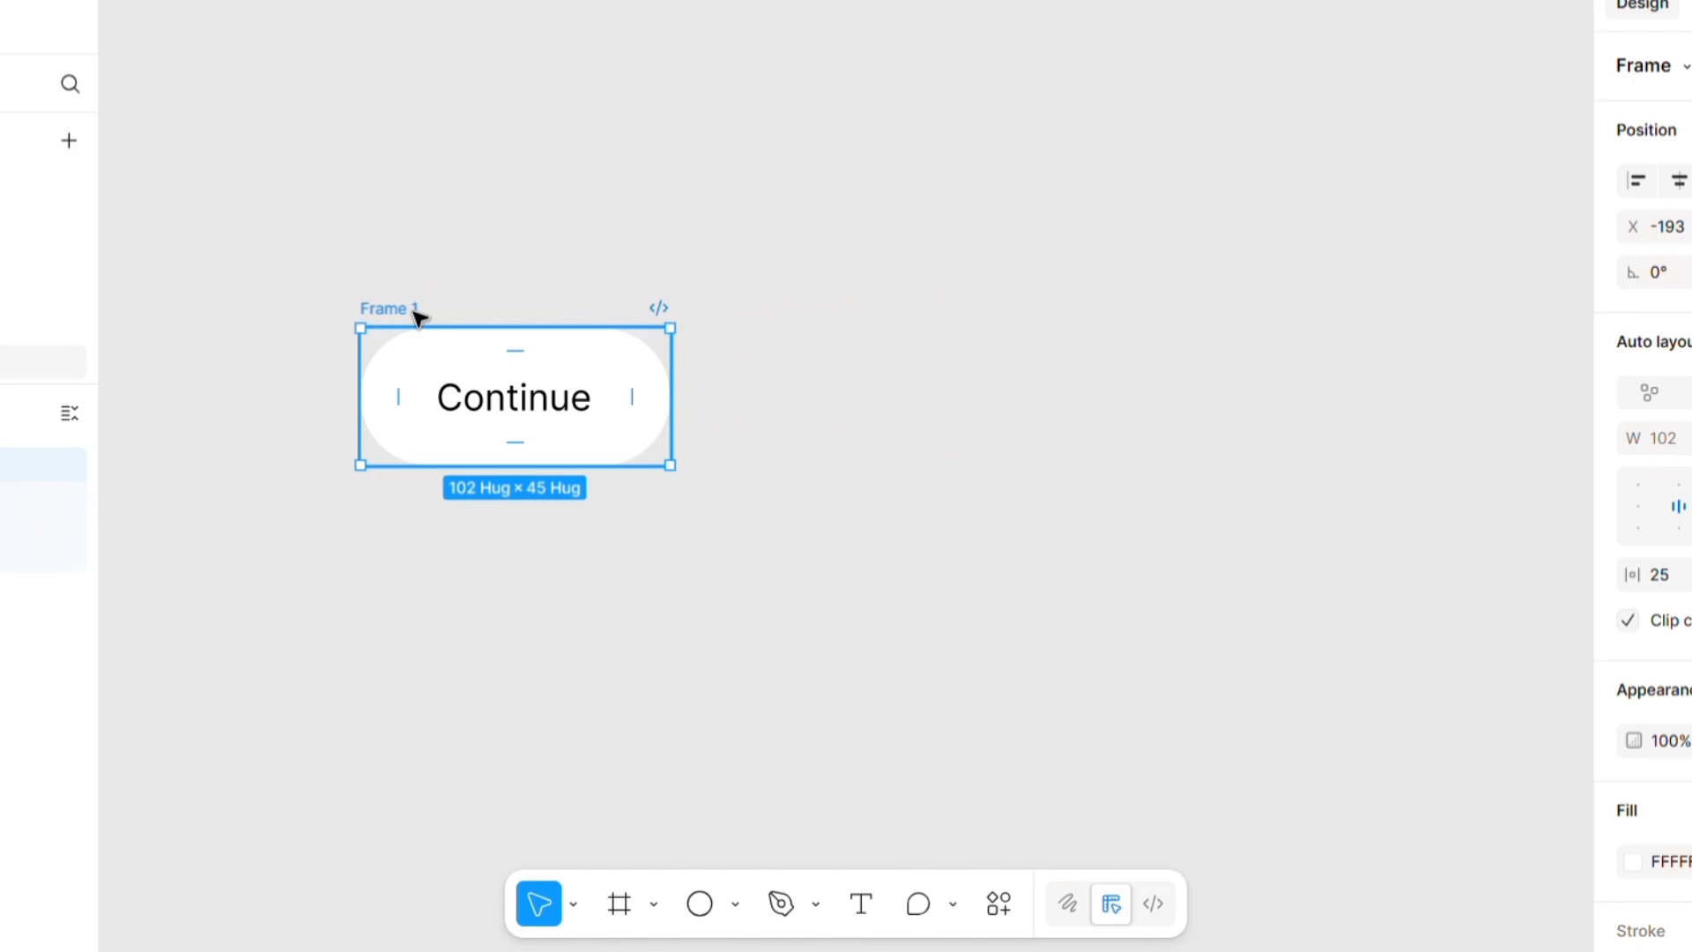
- Duplicate the Continue button frame and rename the original frame "initial"
key("ctrl+d")
left_click(910, 303)
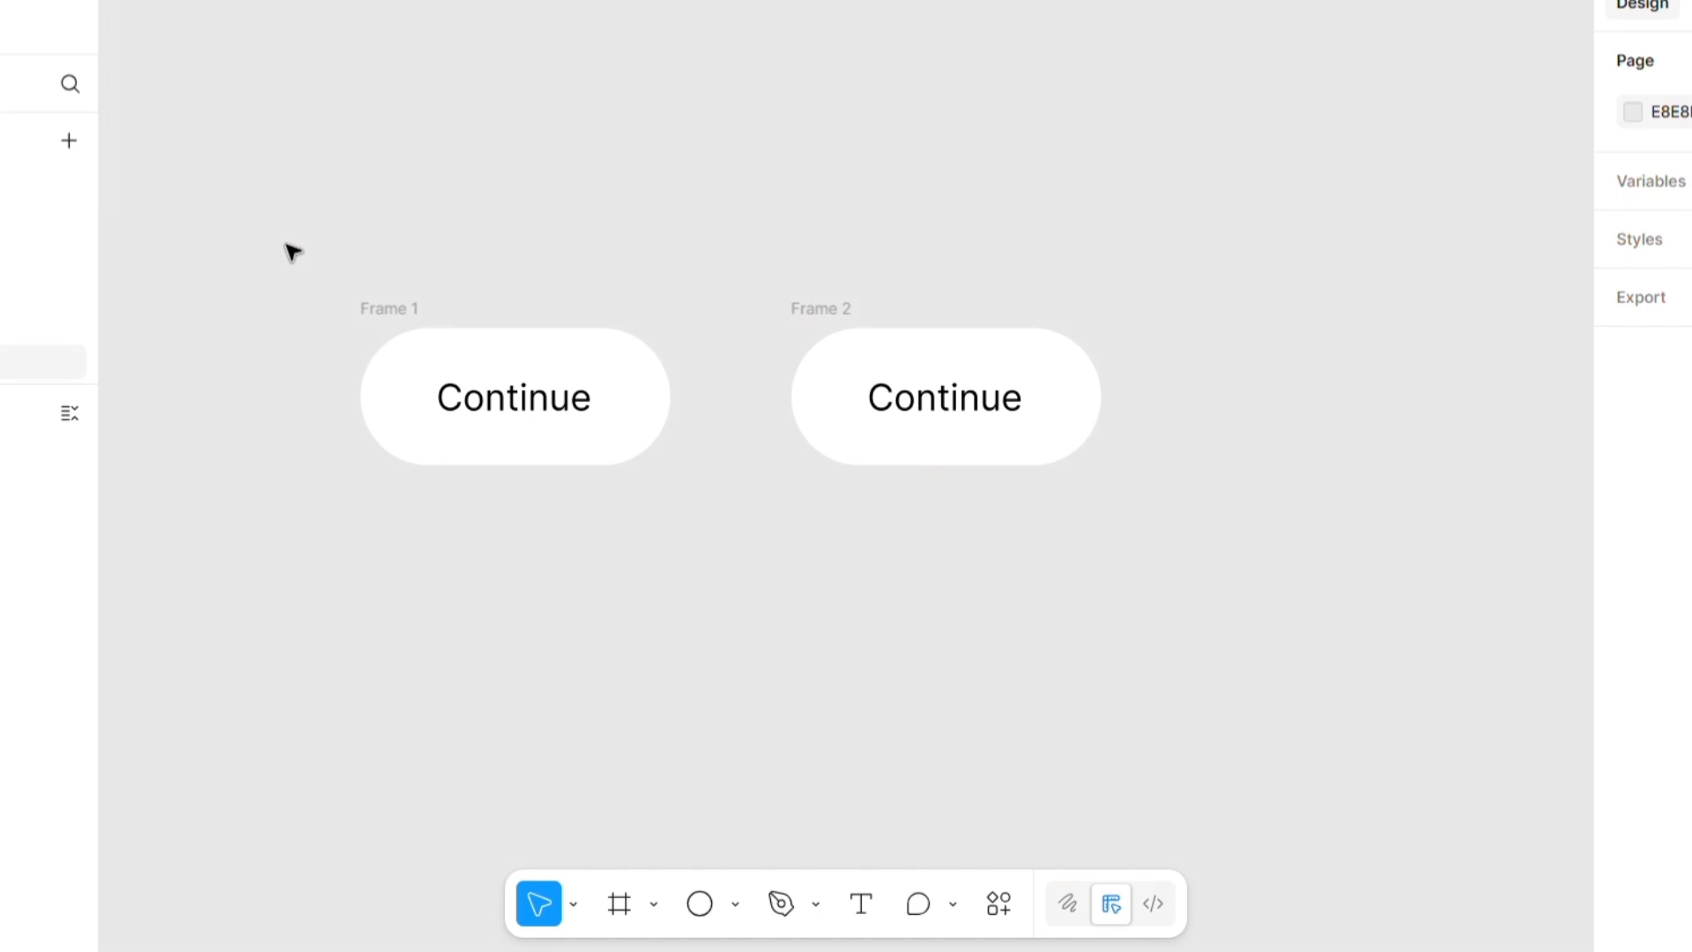
double_click(407, 310)
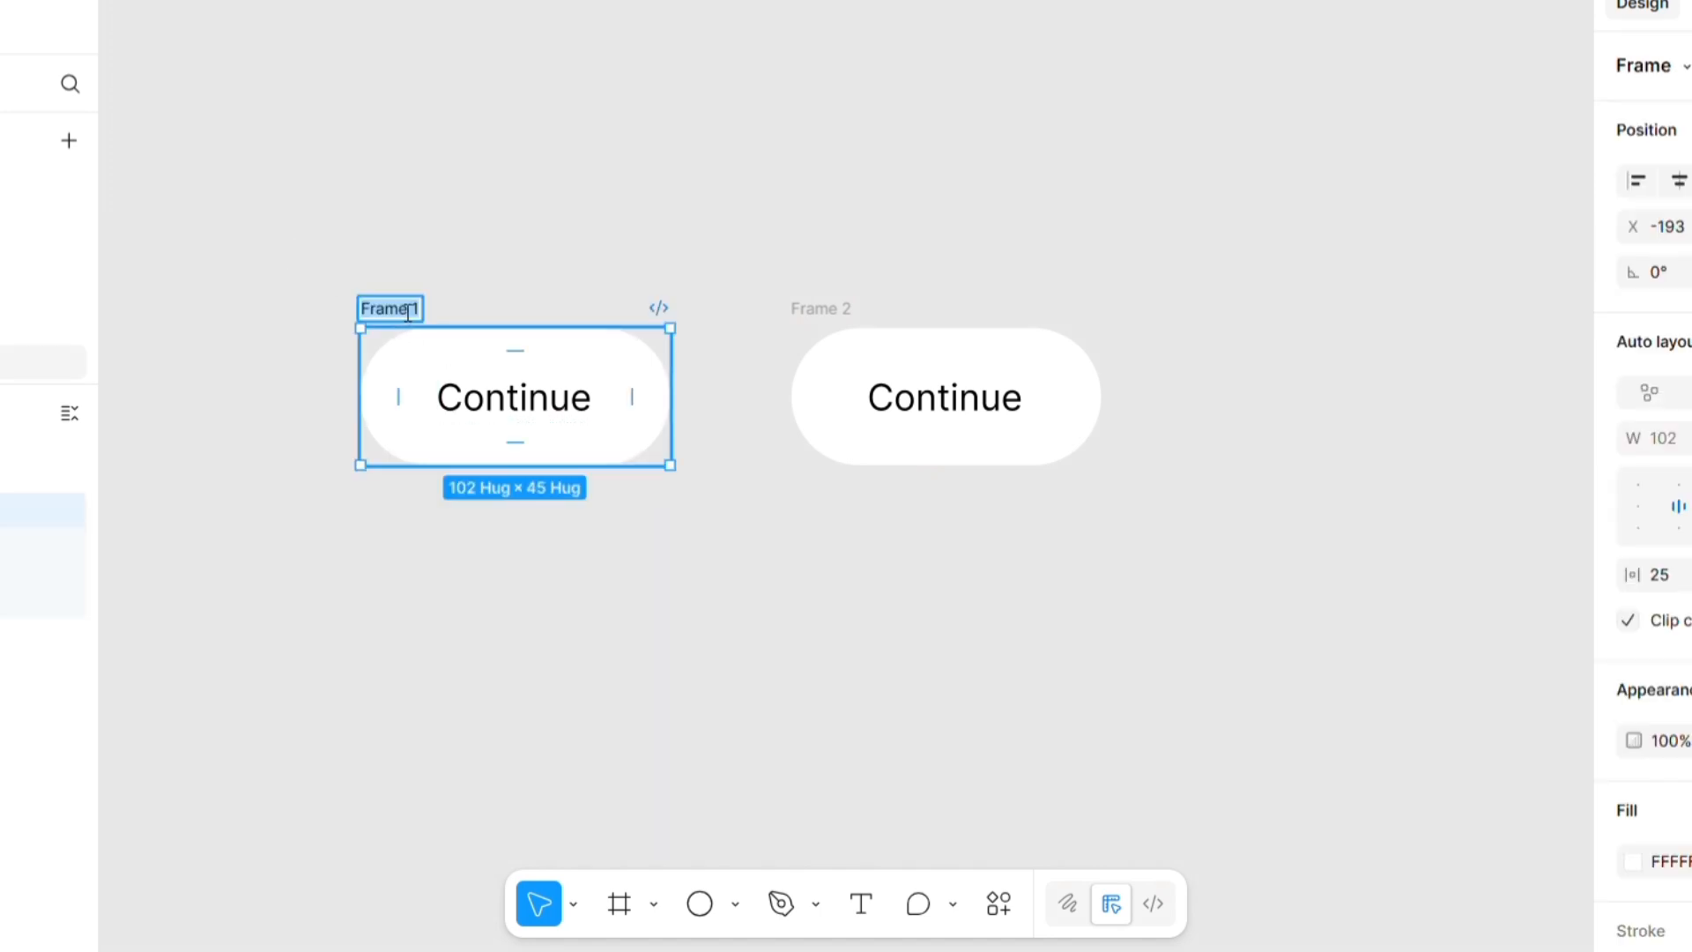
type("initial")
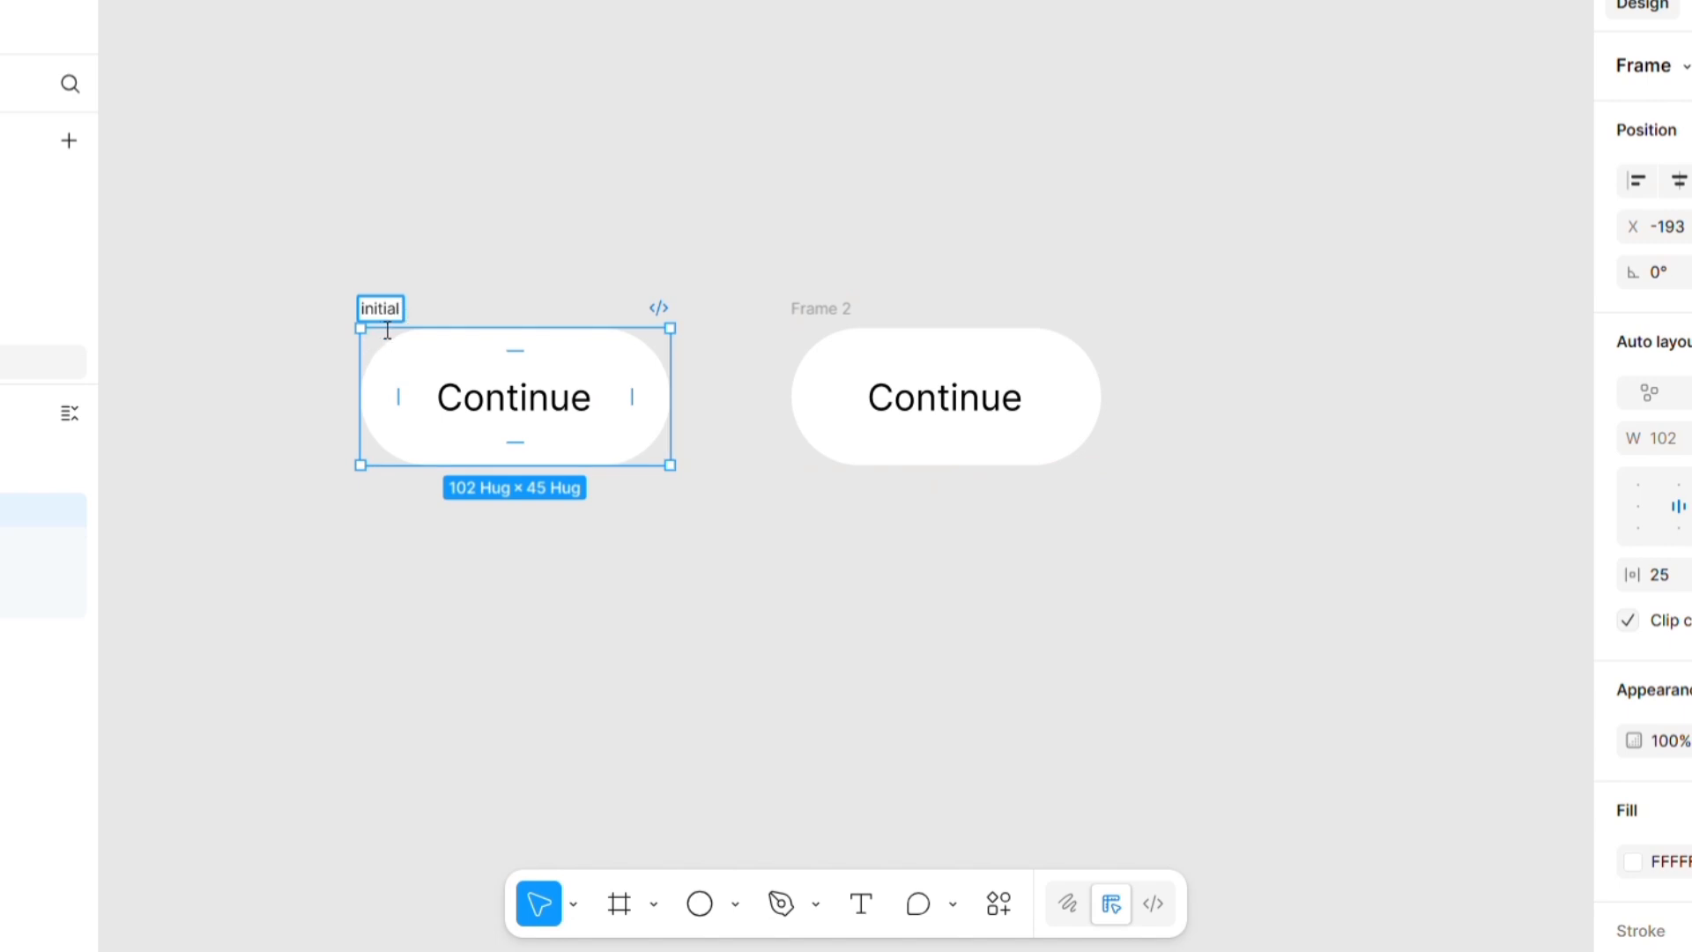
left_click(514, 306)
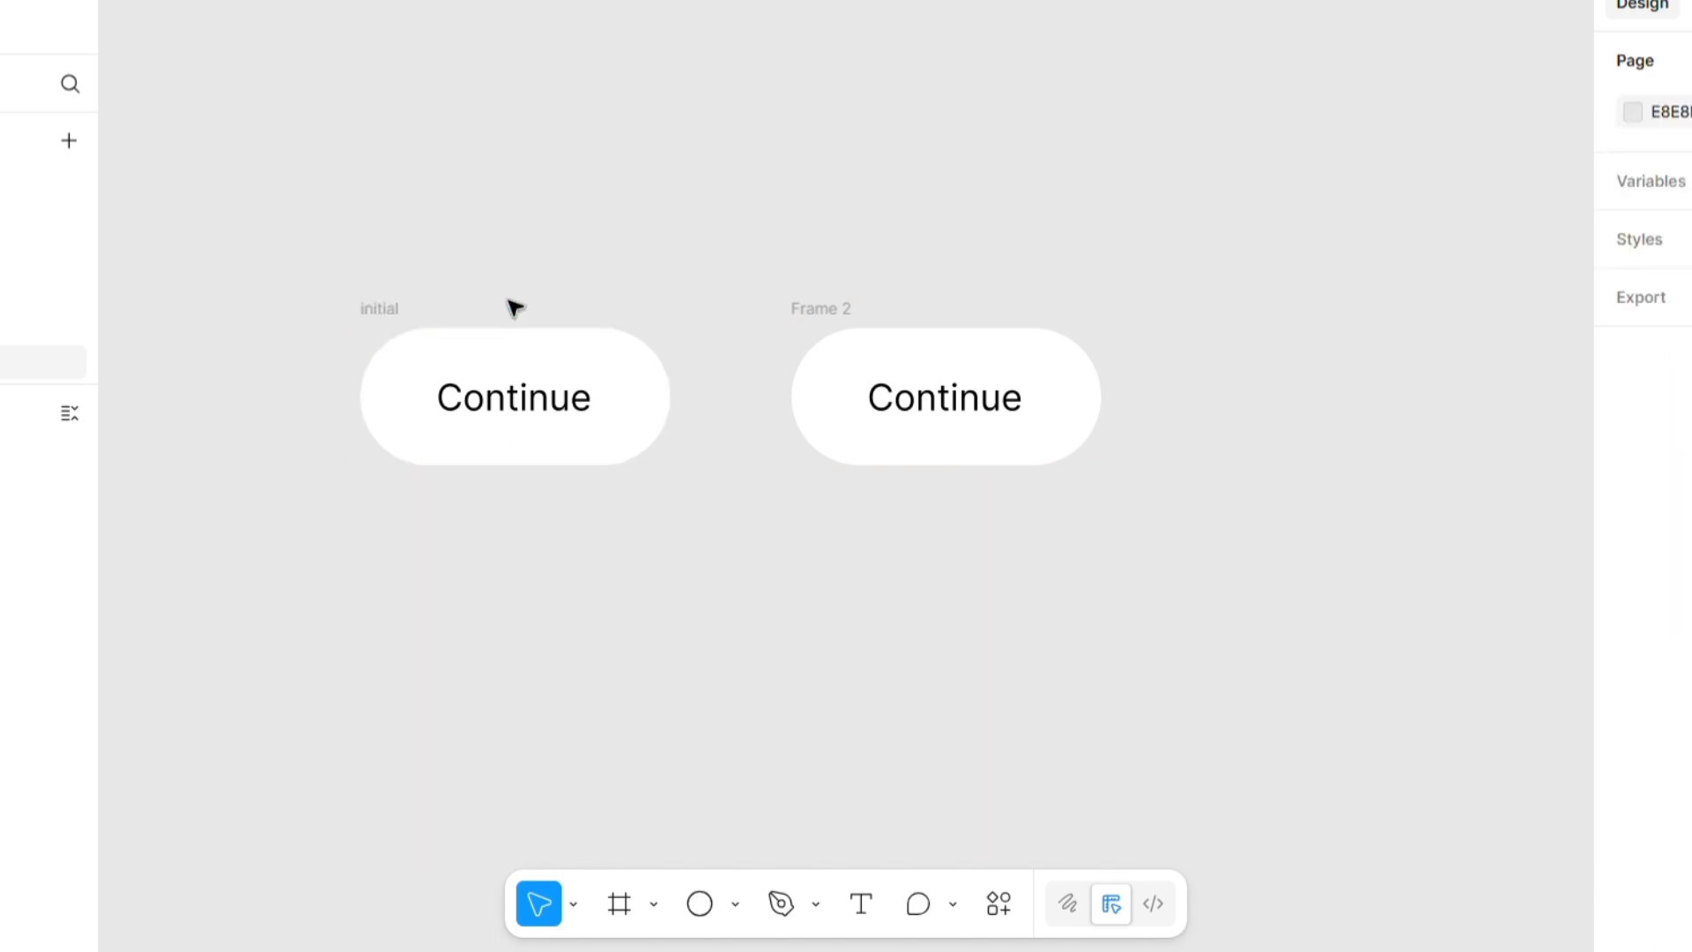
- Rename the duplicated button frame "final"
left_click(822, 310)
double_click(822, 311)
type("final")
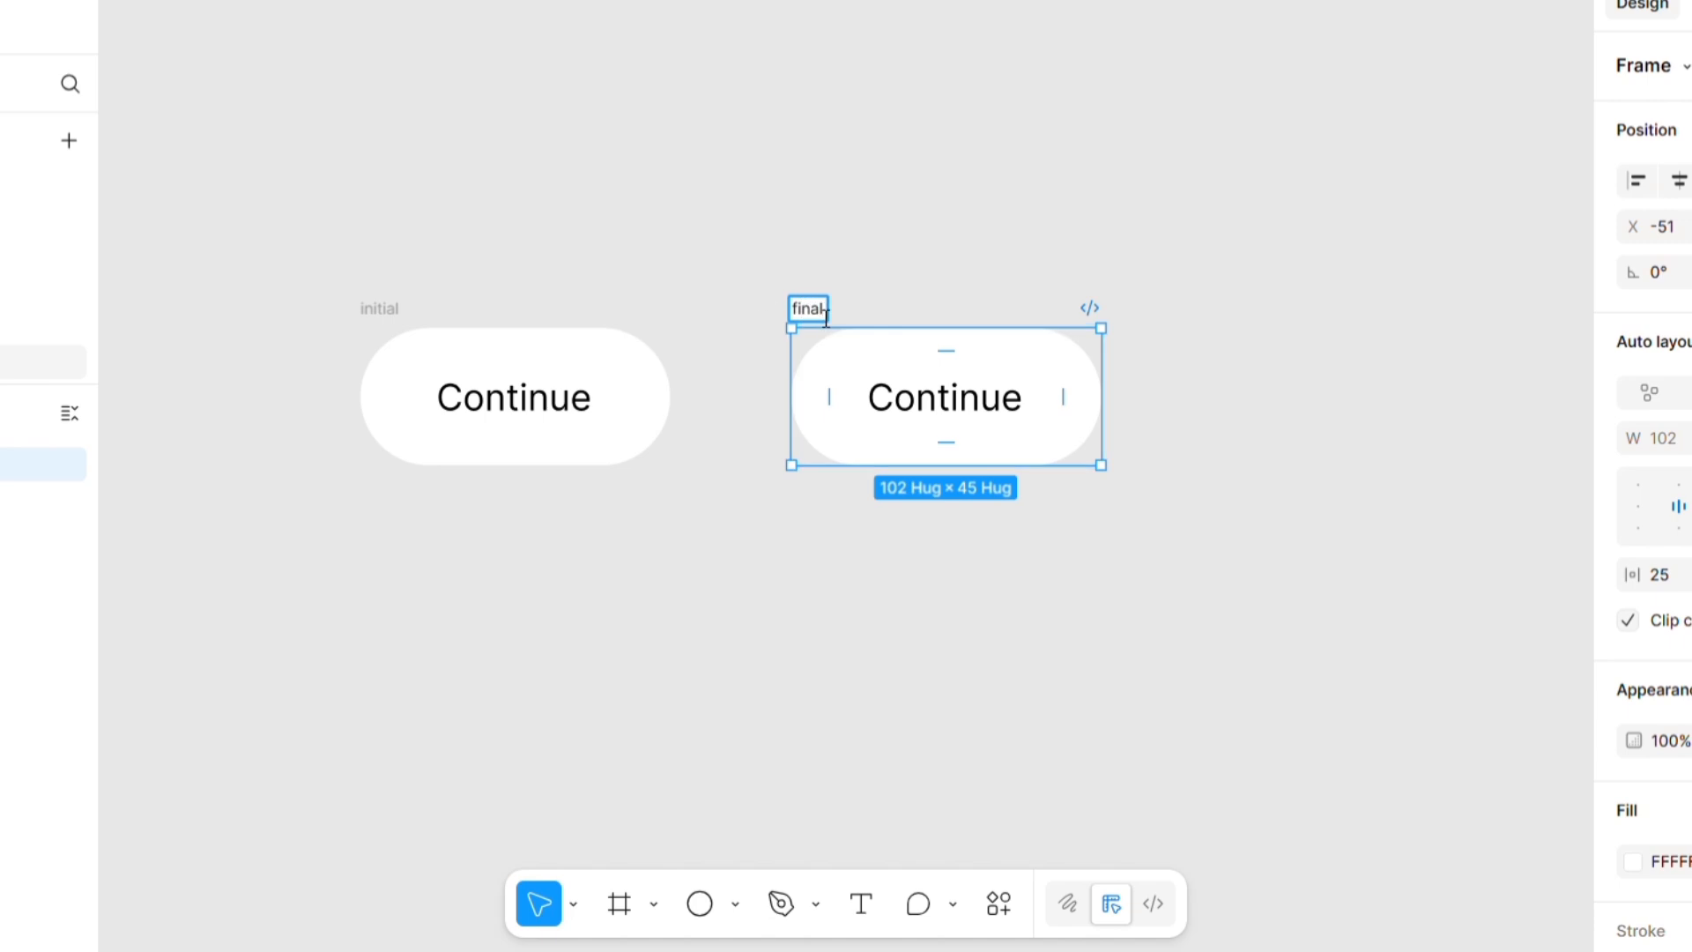
left_click(634, 250)
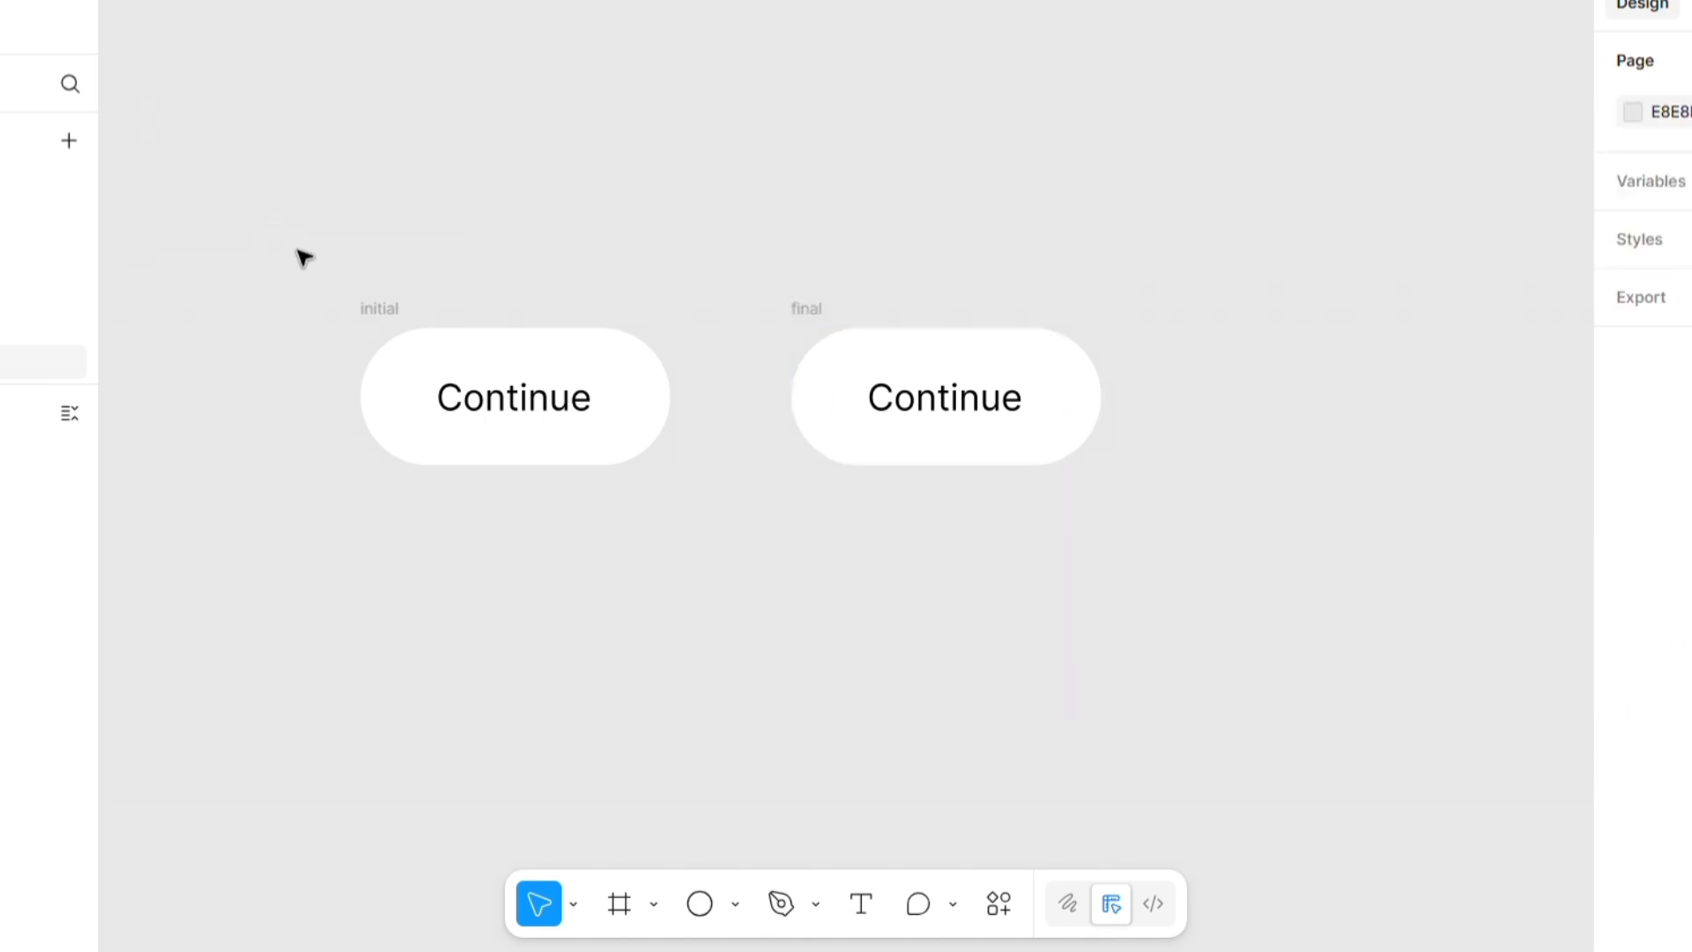
- Create a component set from the initial and final button frames
left_click_drag(304, 258, 1317, 681)
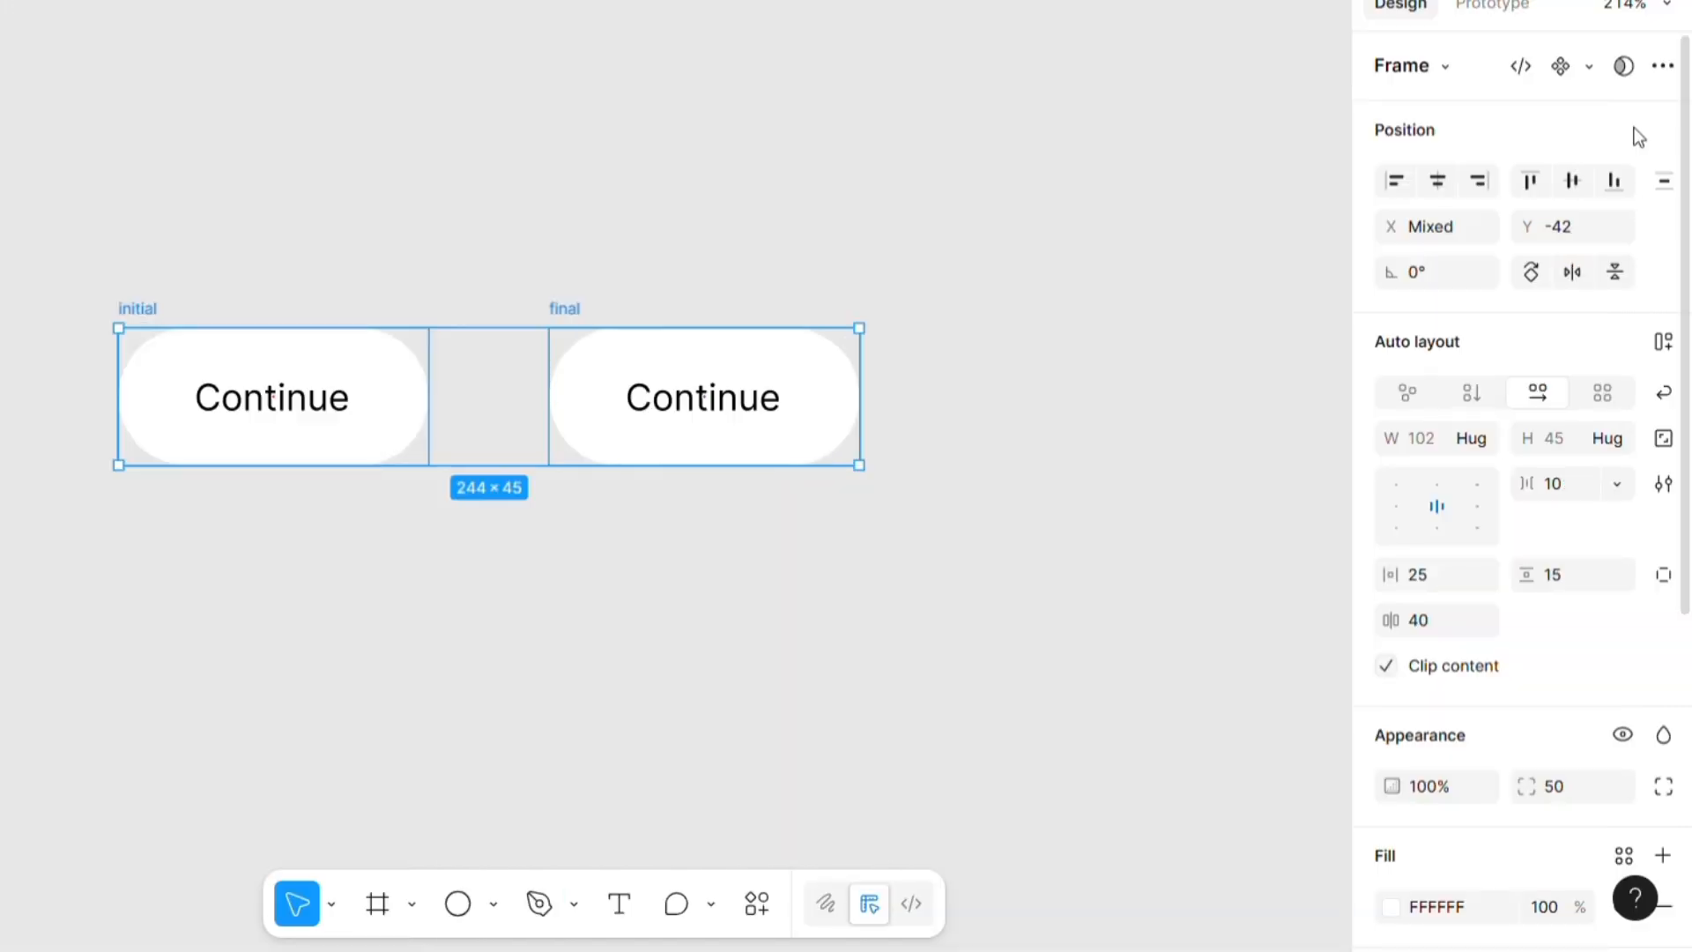
left_click(1590, 69)
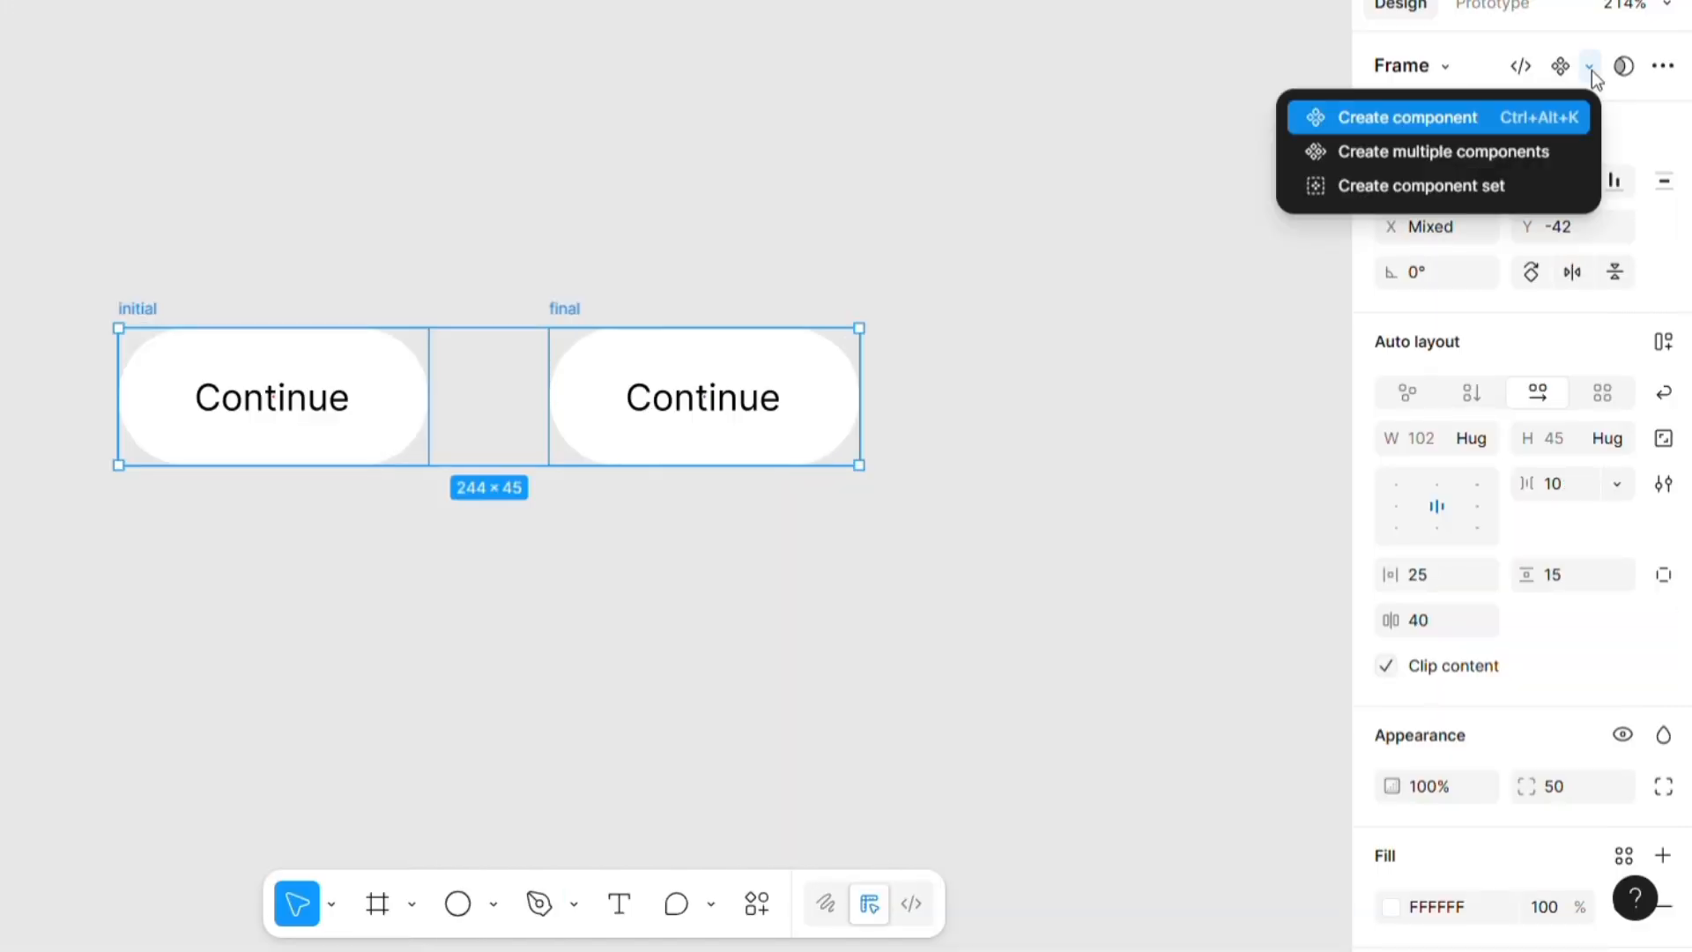
left_click(1419, 189)
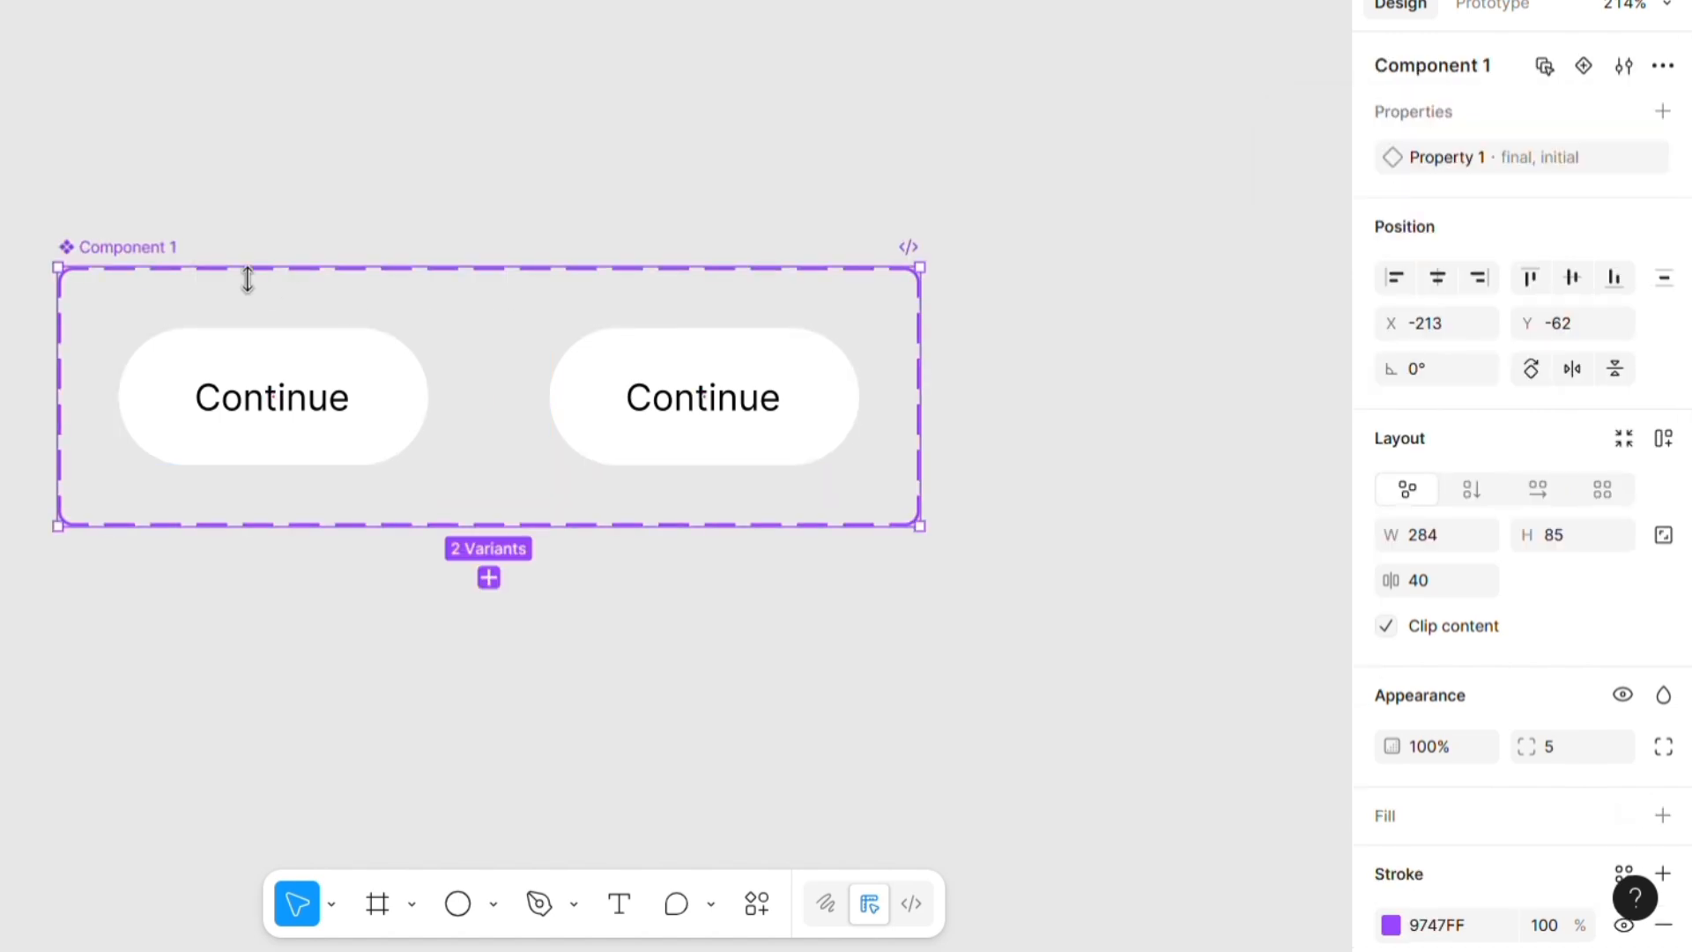
left_click(200, 211)
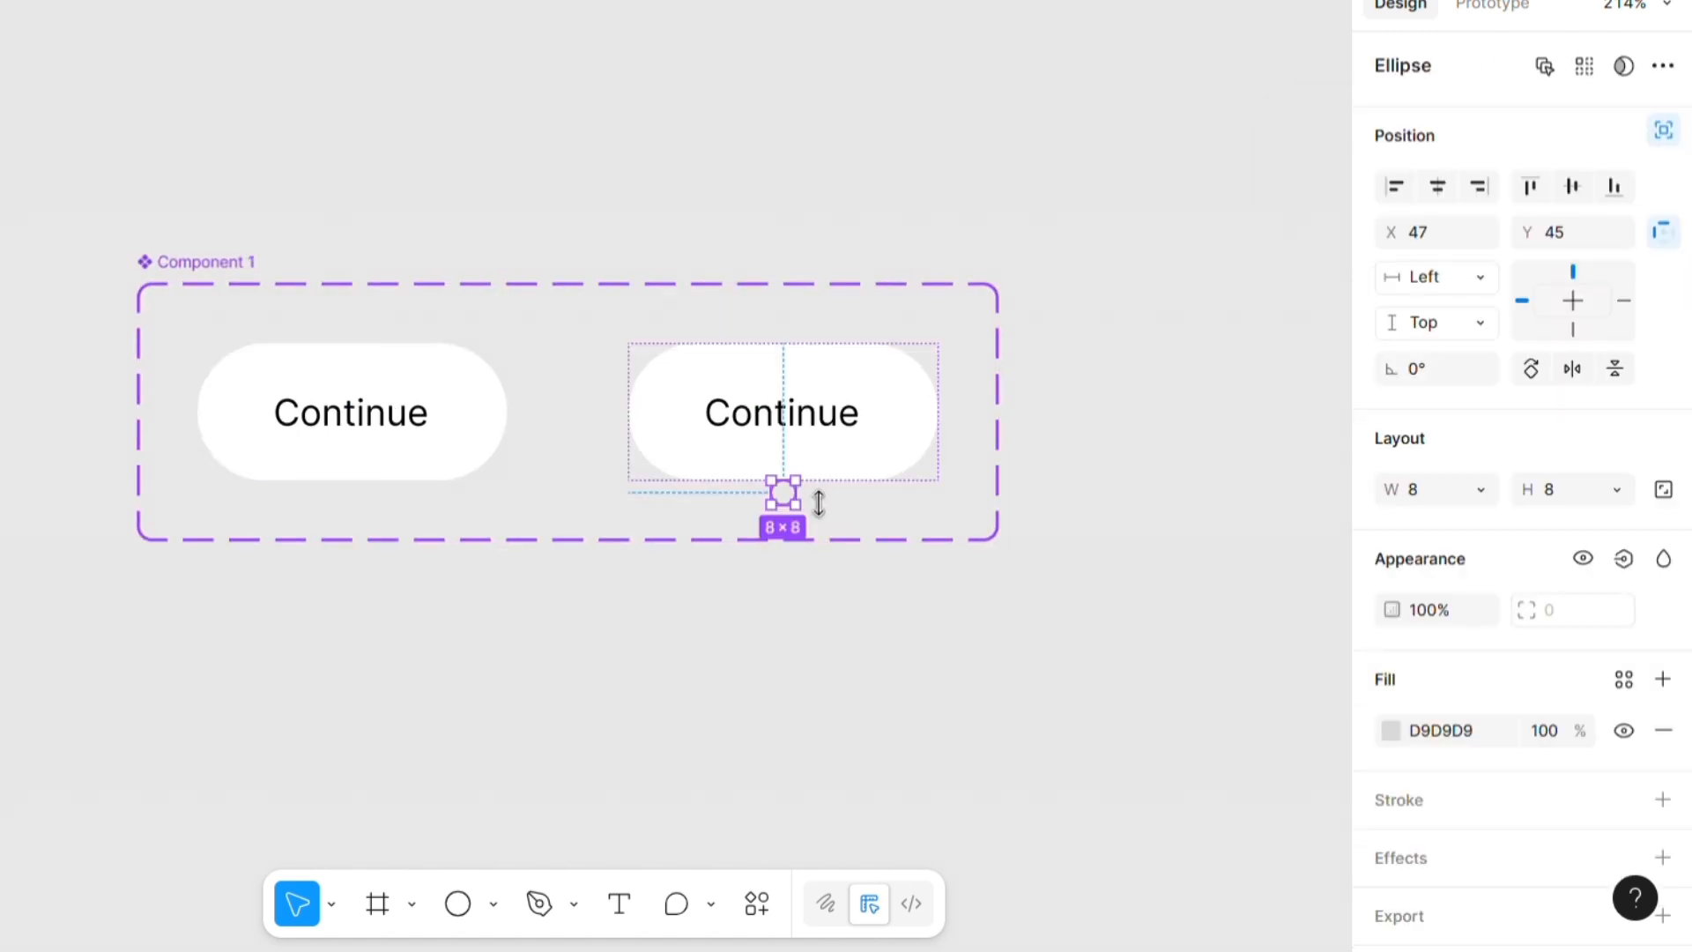
- Enlarge the ellipse in the final variant to a 114 × 114 circle covering the whole button, positioned at X -6, Y -36
left_click_drag(818, 502, 792, 272)
left_click_drag(601, 407, 651, 406)
left_click_drag(800, 363, 785, 347)
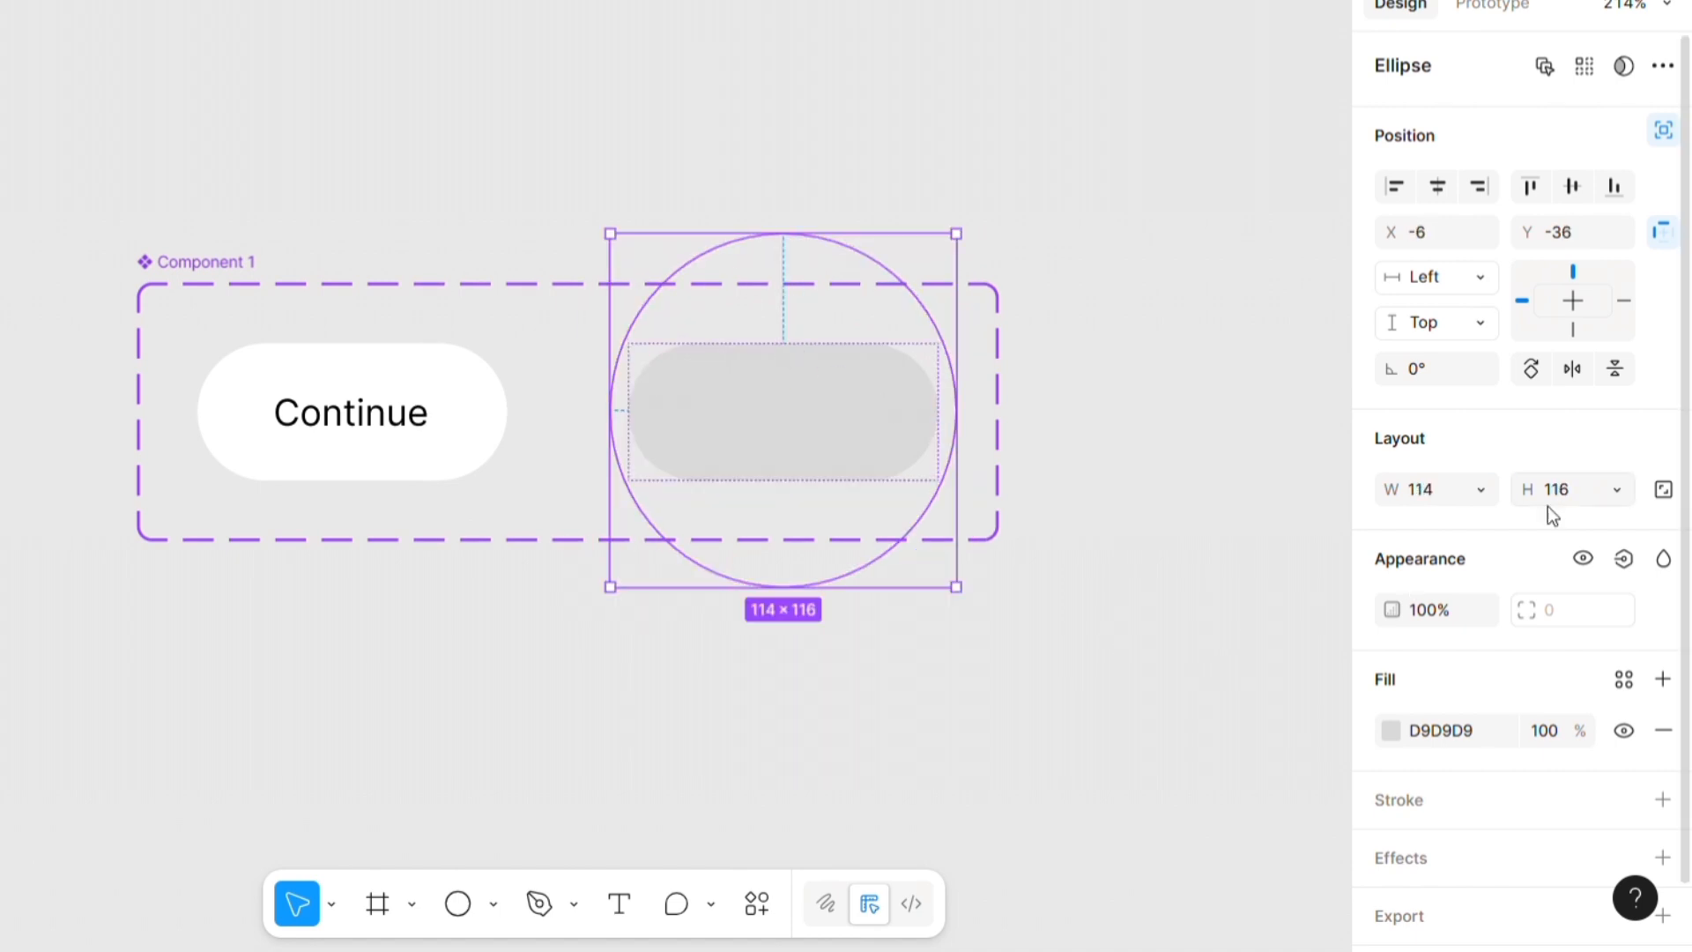
left_click(1574, 488)
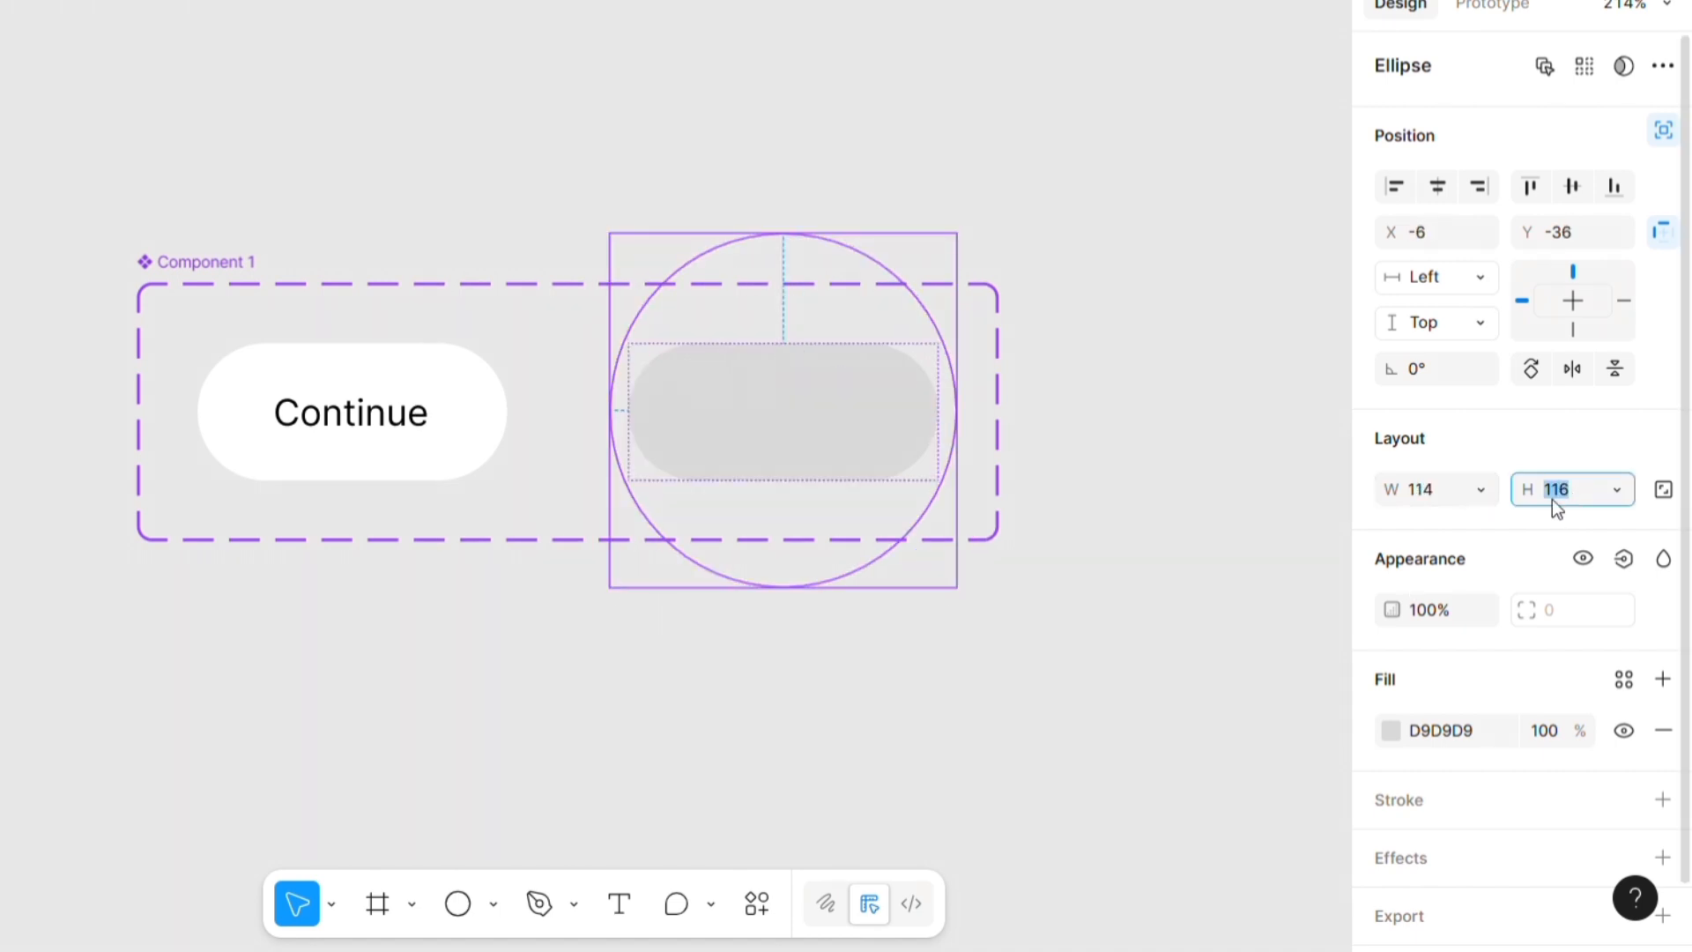
type("114")
key("Return")
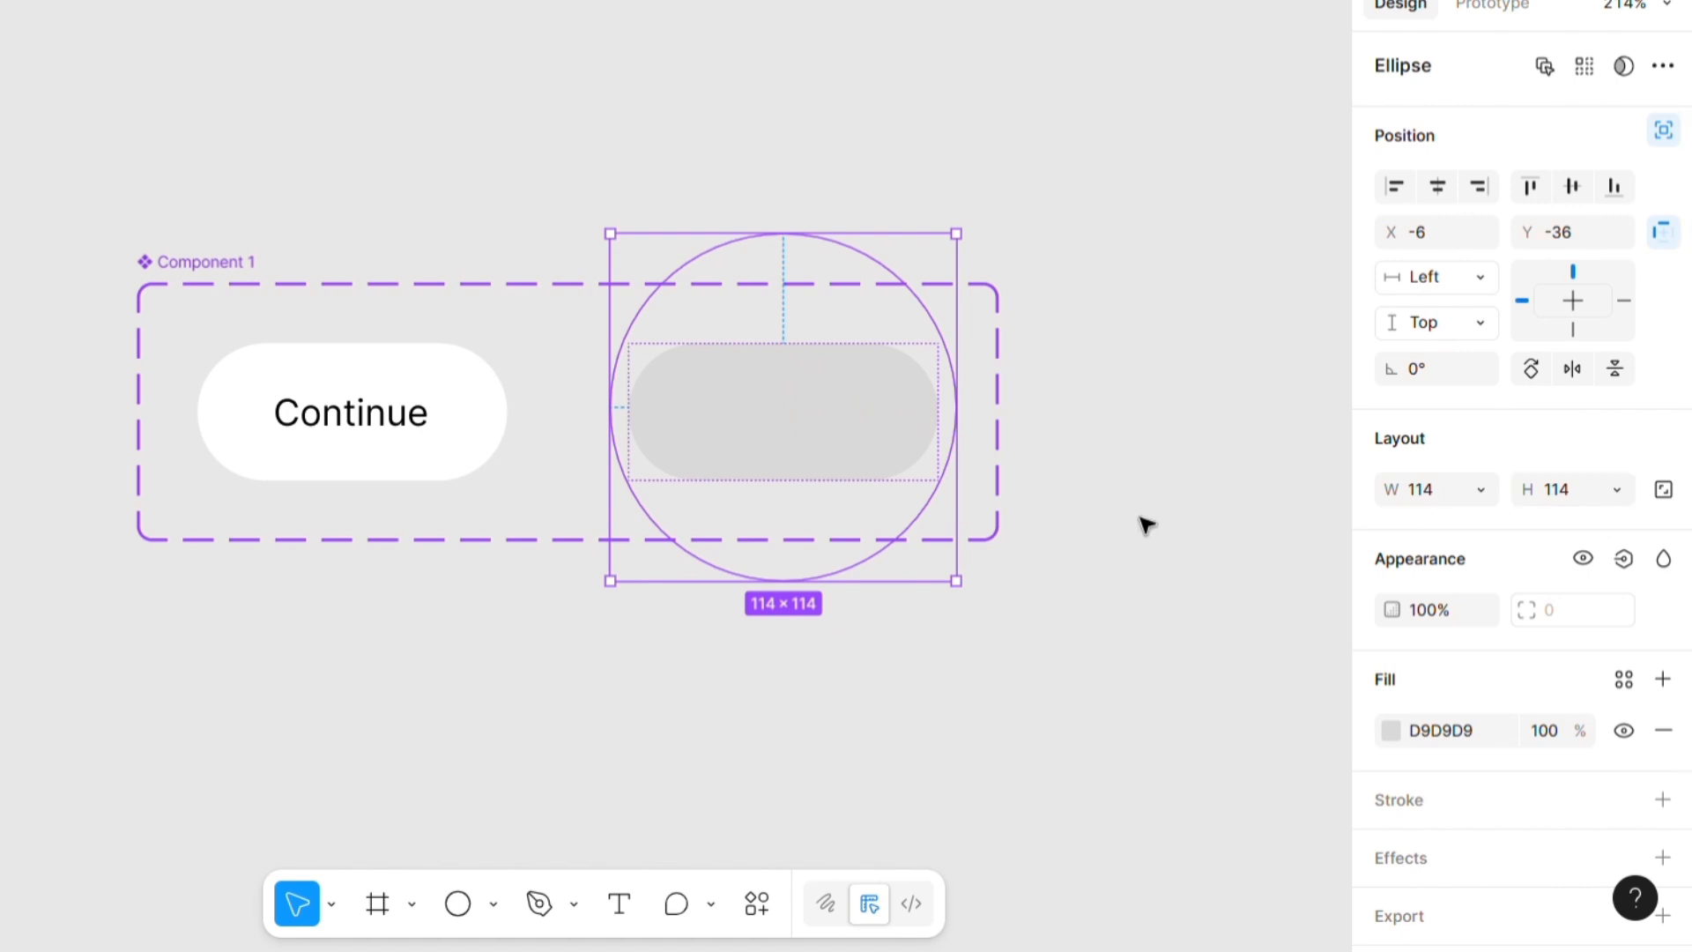
- Set the fill of the Continue text in the final variant to white (FFFFFF)
key("Delete")
left_click(864, 446)
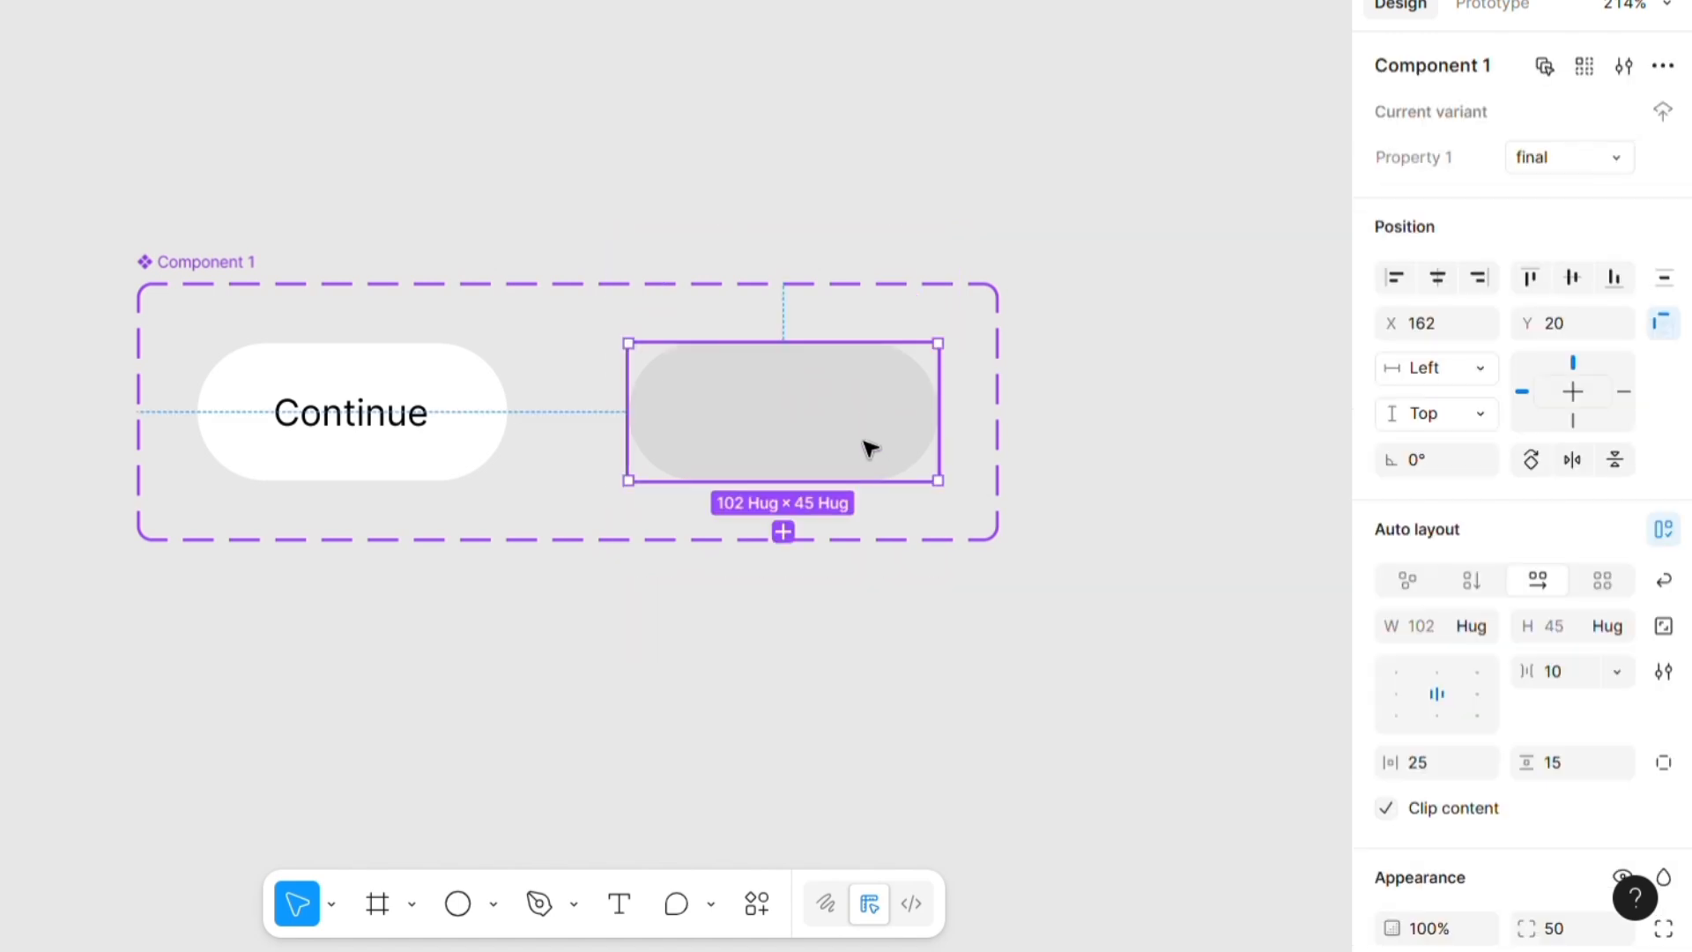
double_click(860, 432)
scroll(1657, 564, "down", 3)
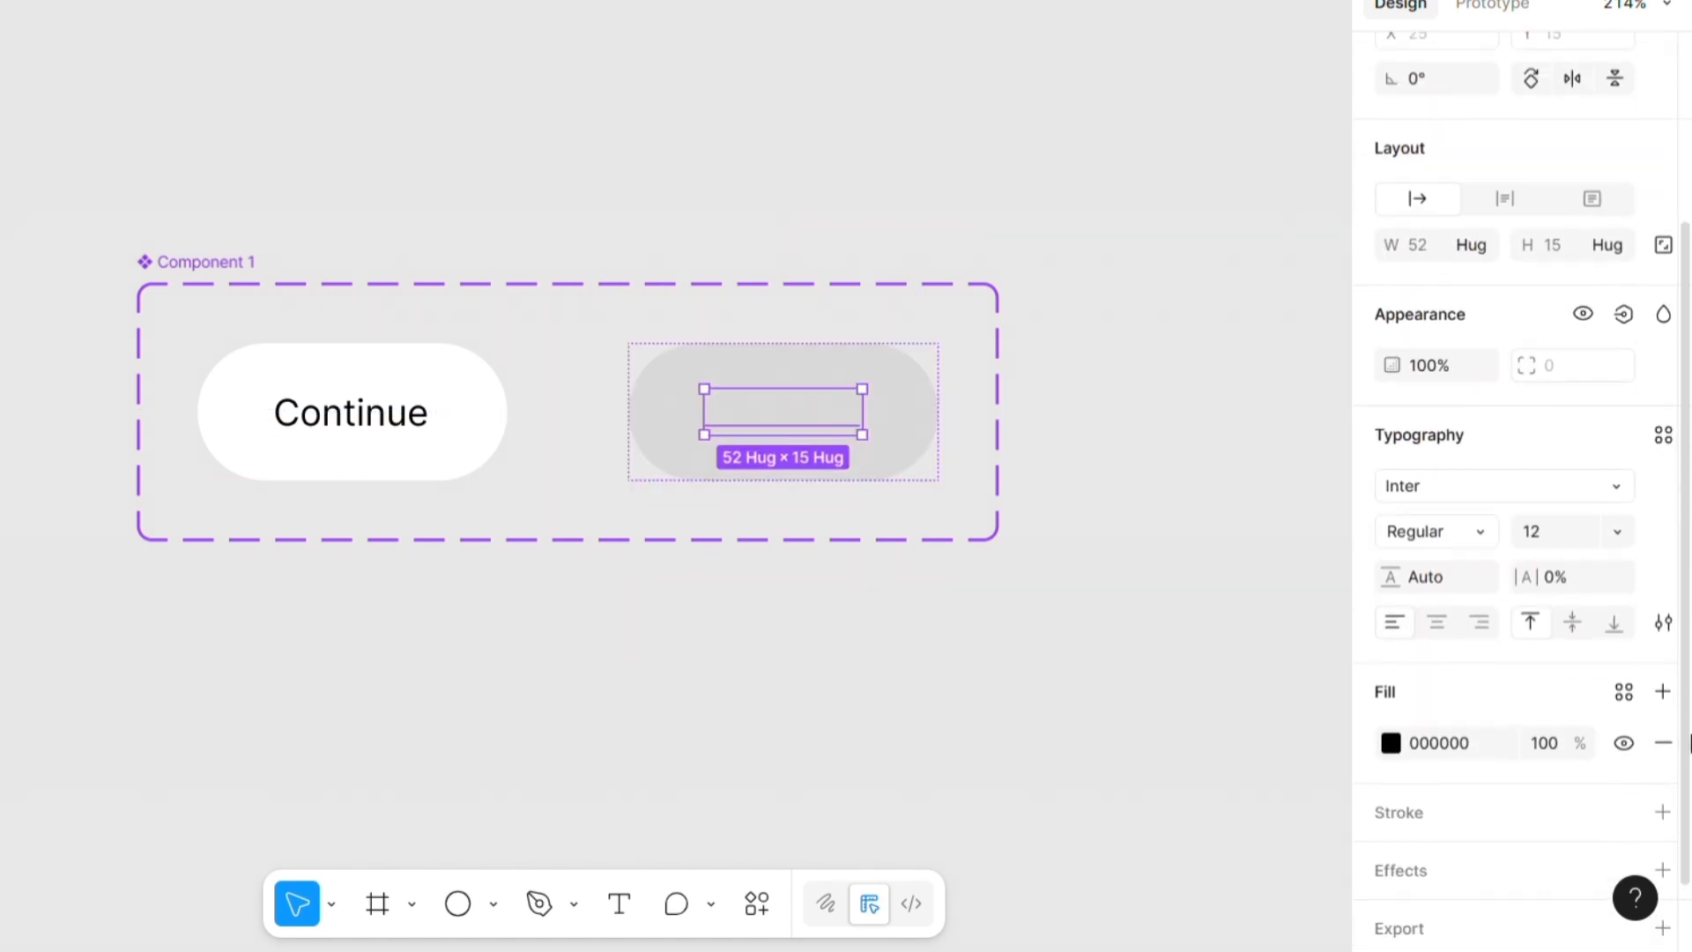
left_click(1394, 741)
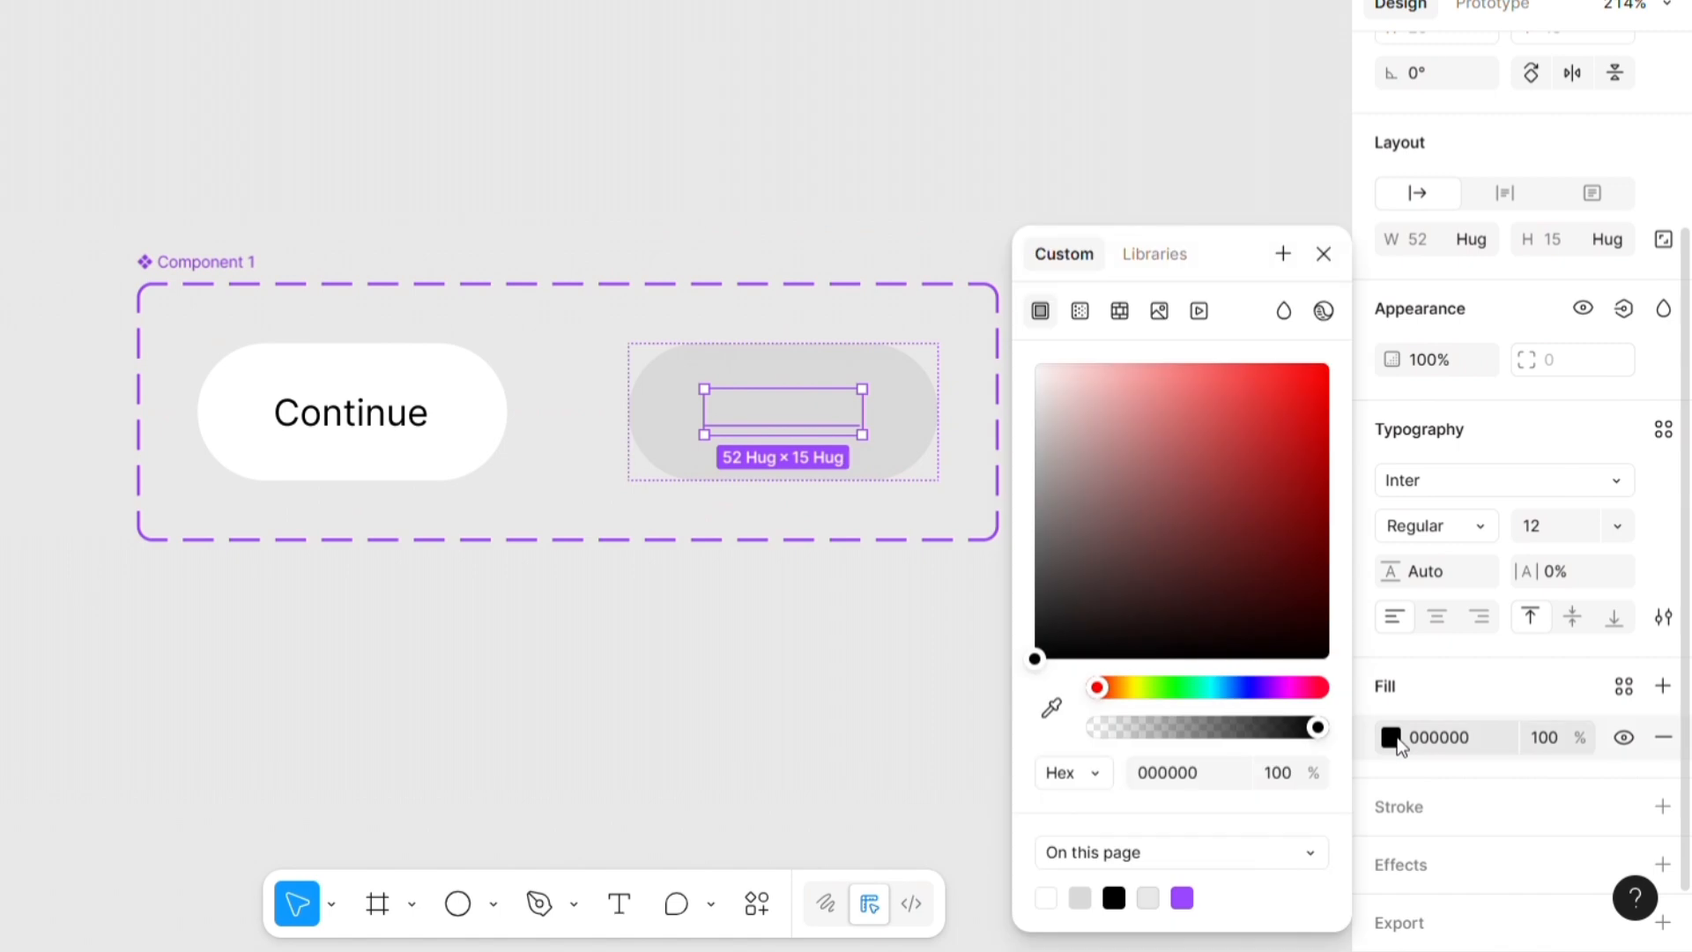
left_click_drag(1087, 399, 1032, 361)
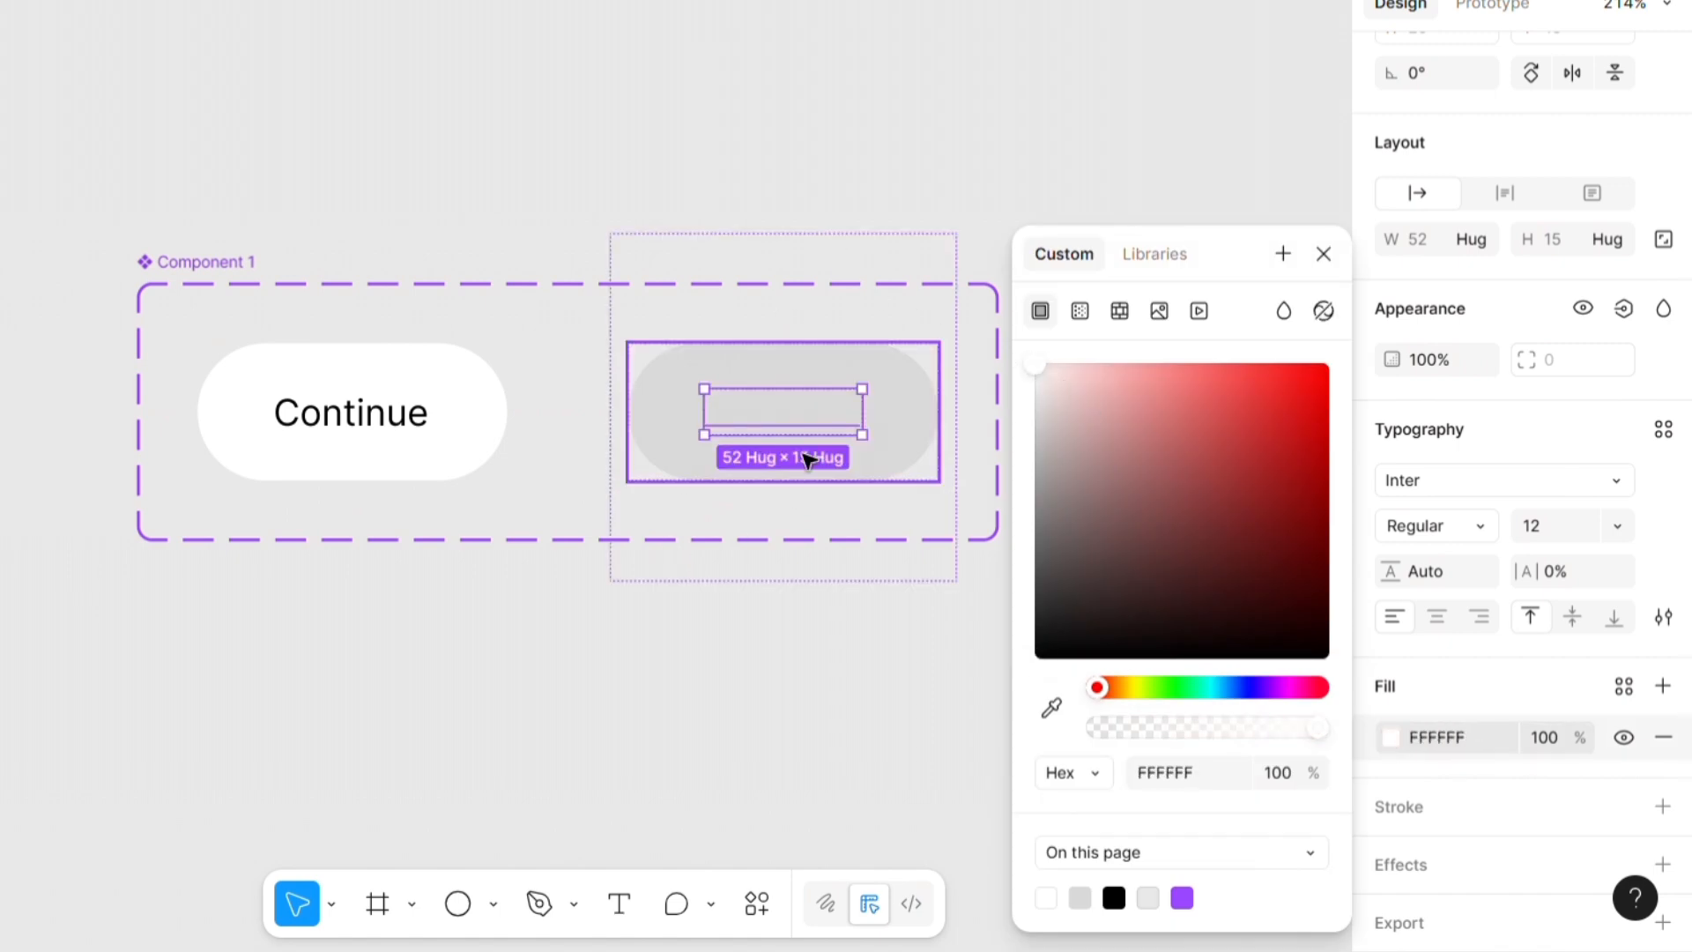
left_click(688, 752)
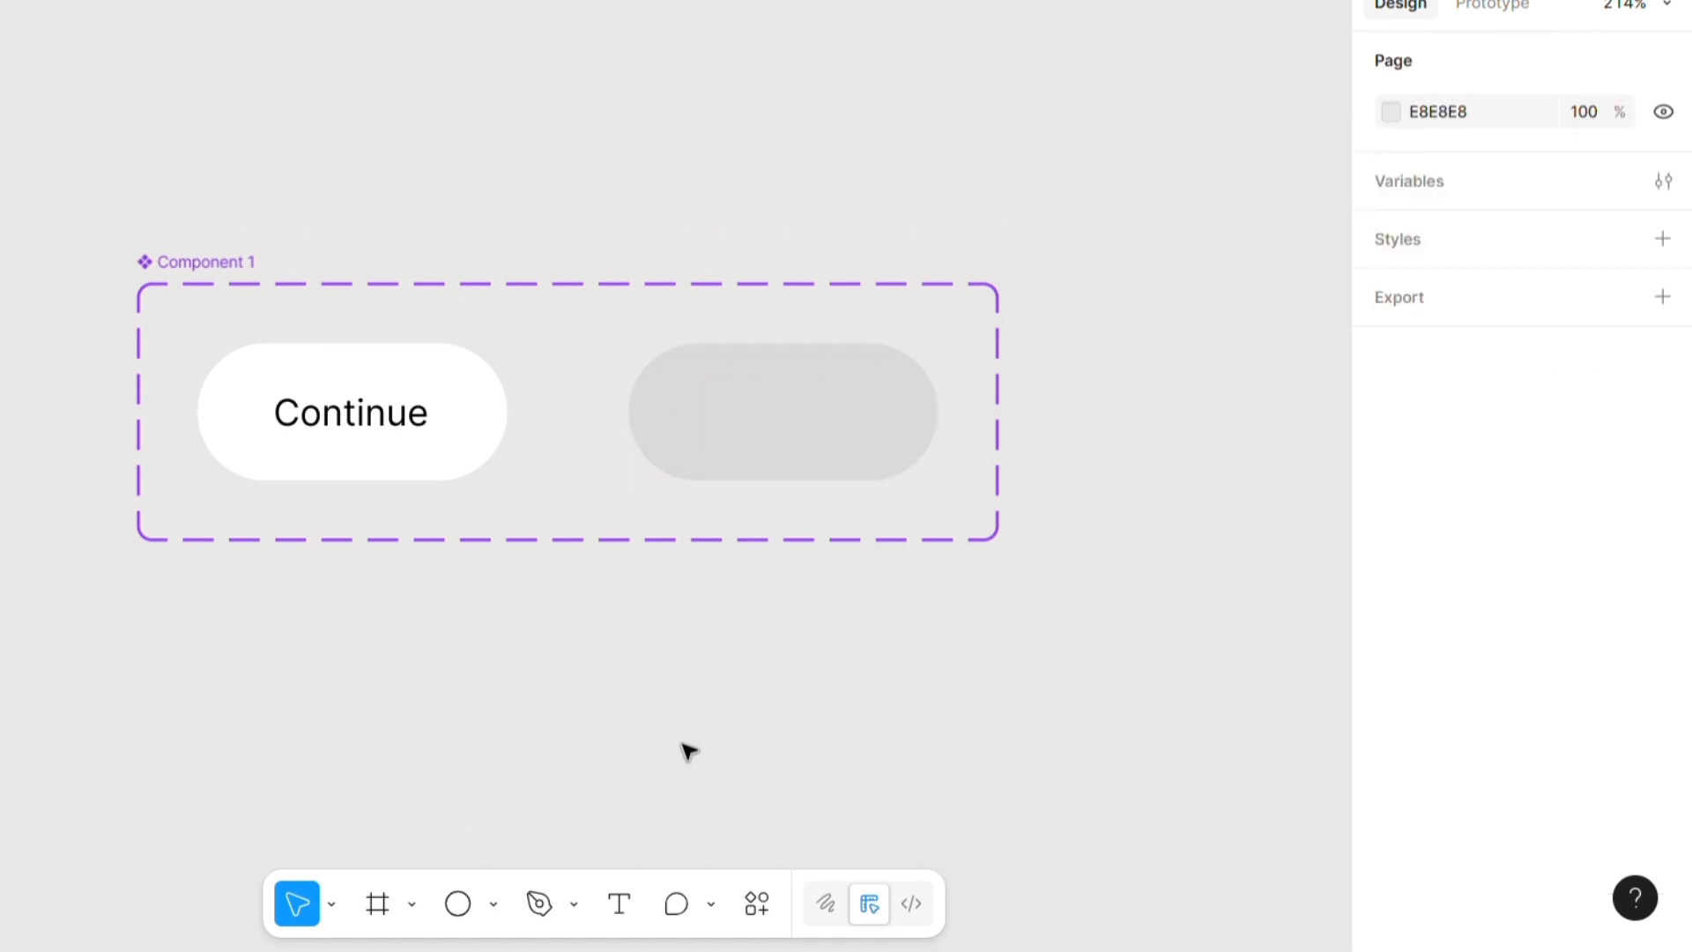
- Bring the Continue text in the final variant in front of the ellipse
left_click(820, 430)
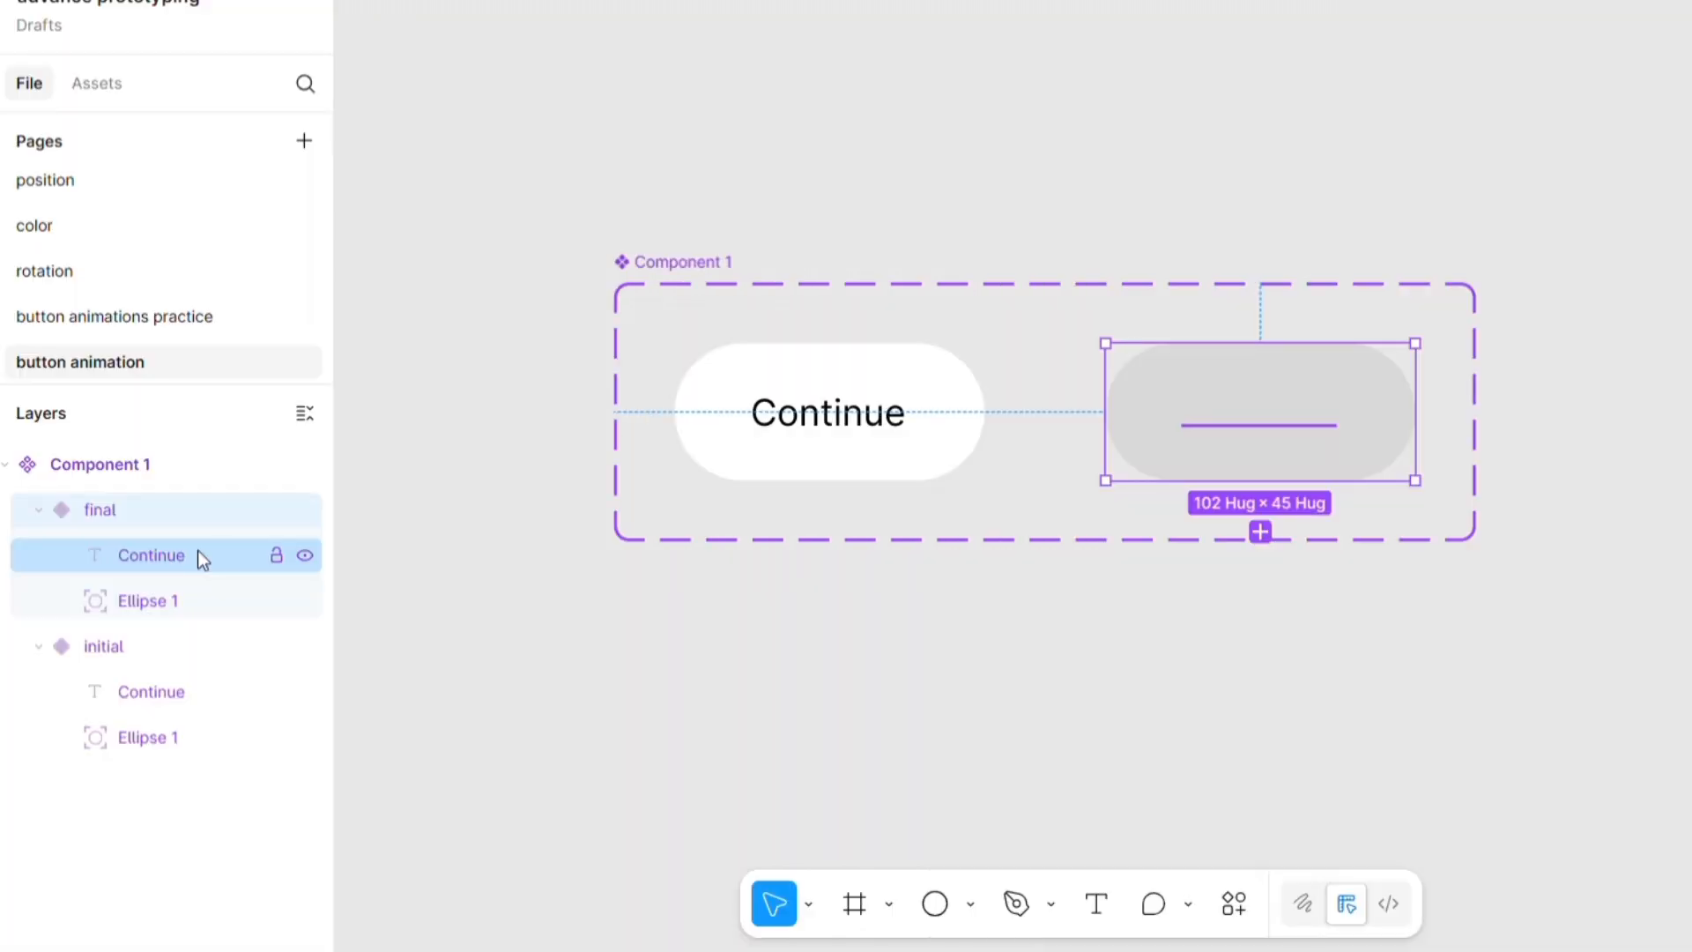
left_click(0, 550)
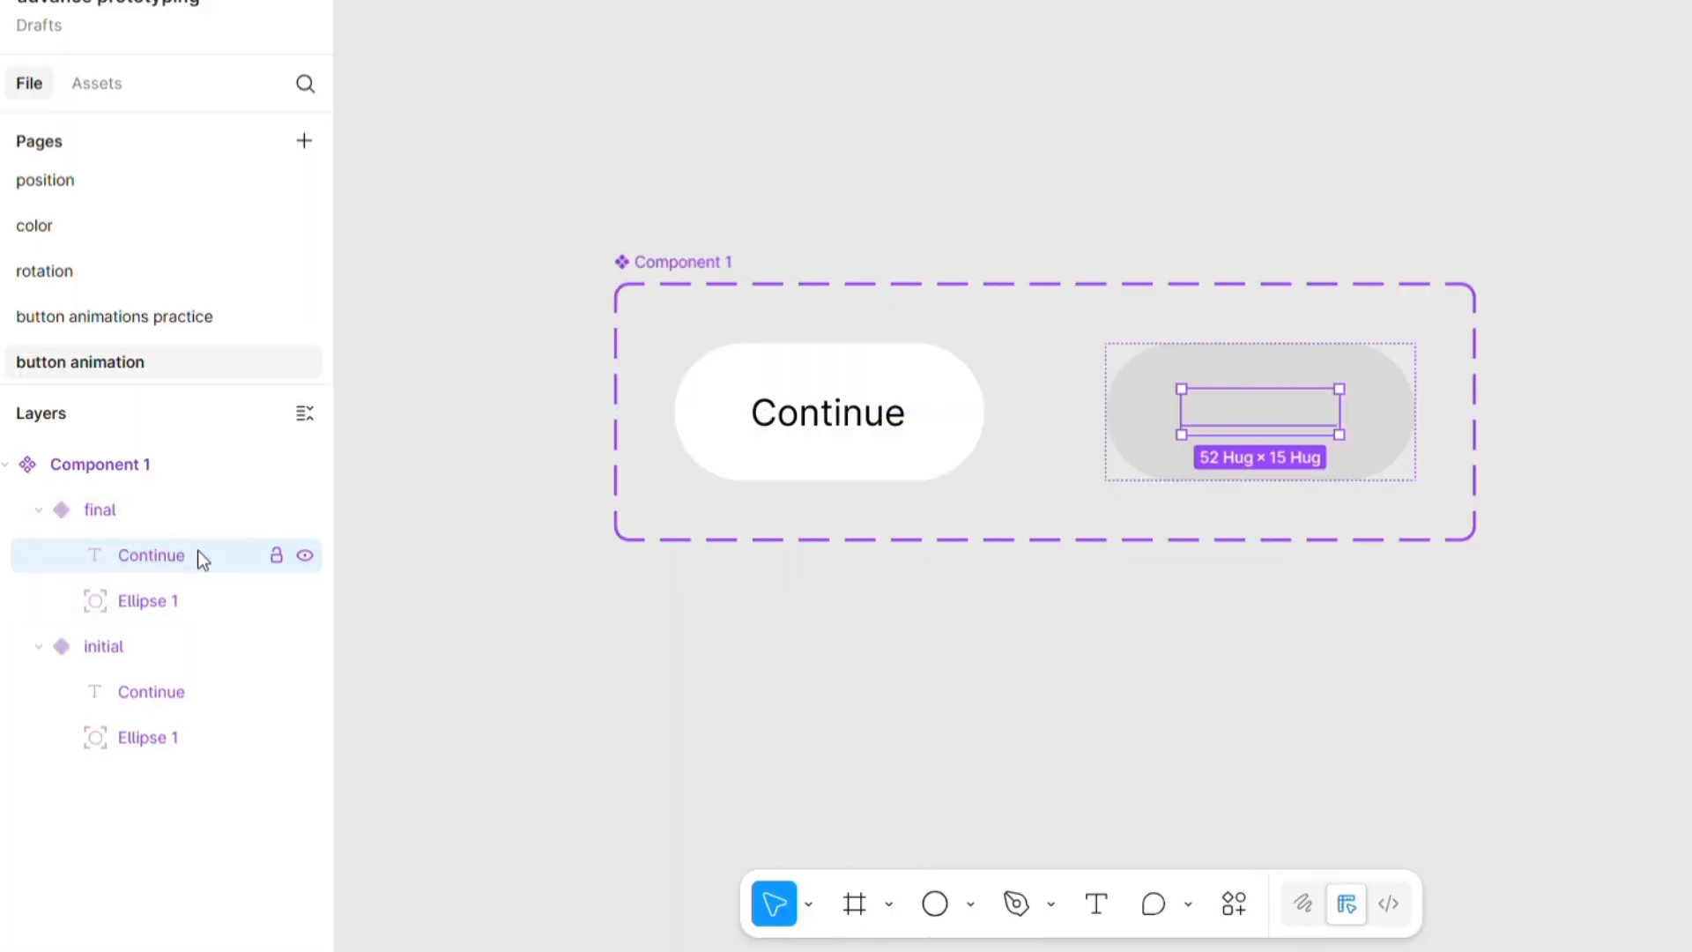
right_click(198, 552)
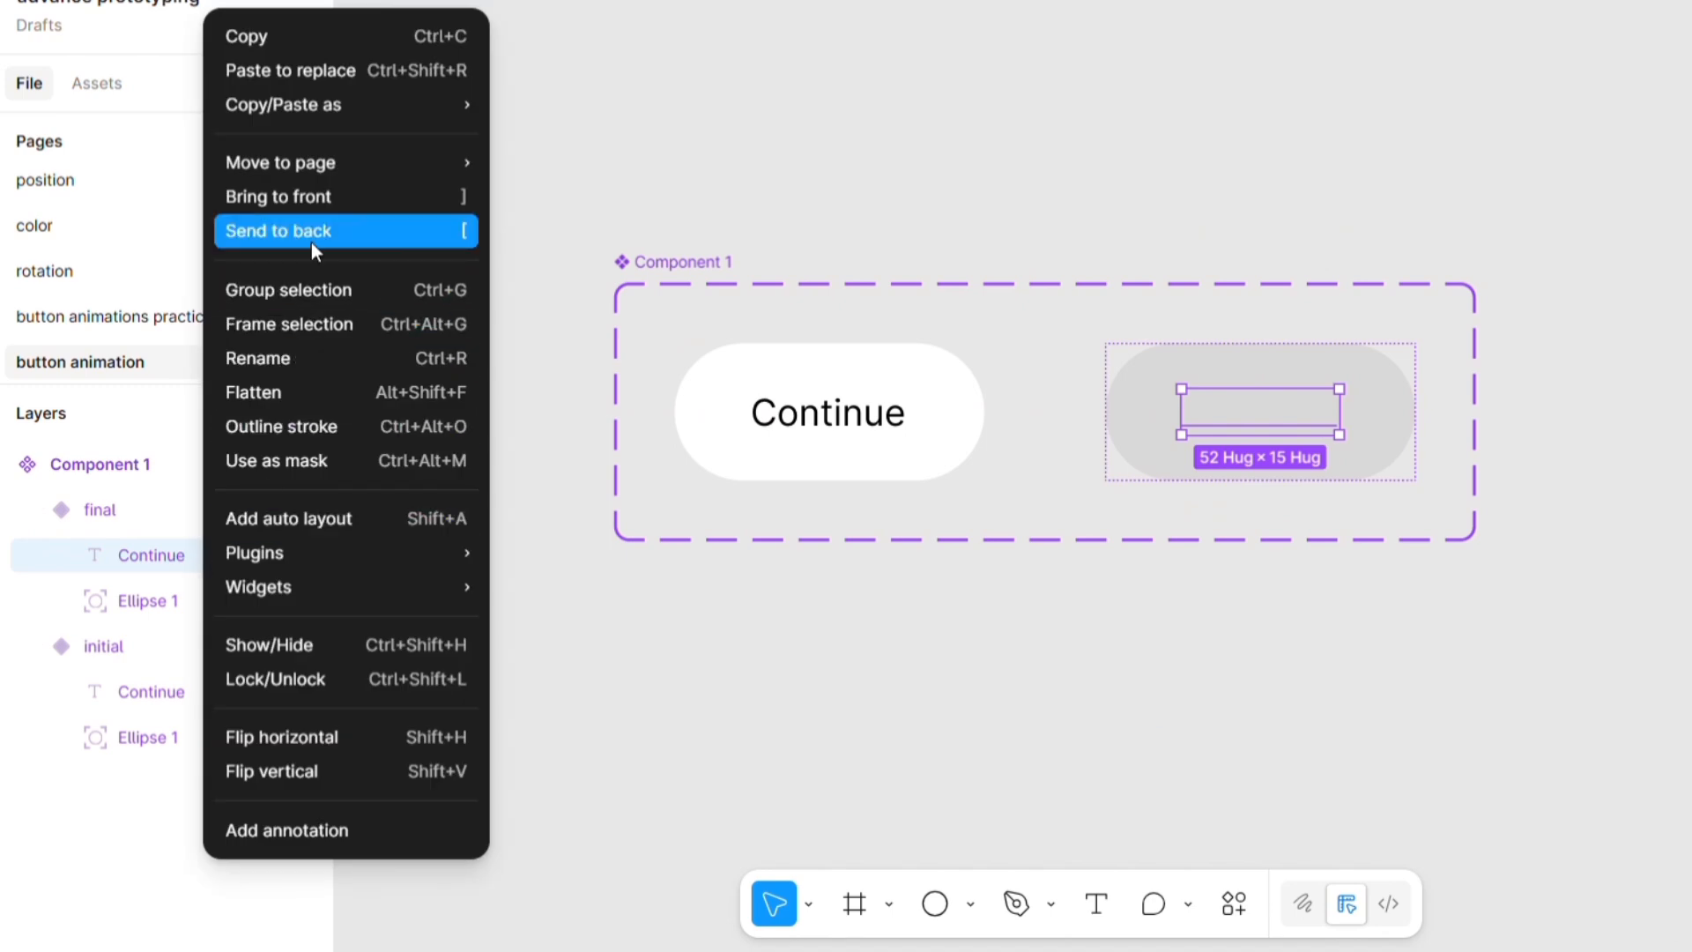
left_click(375, 205)
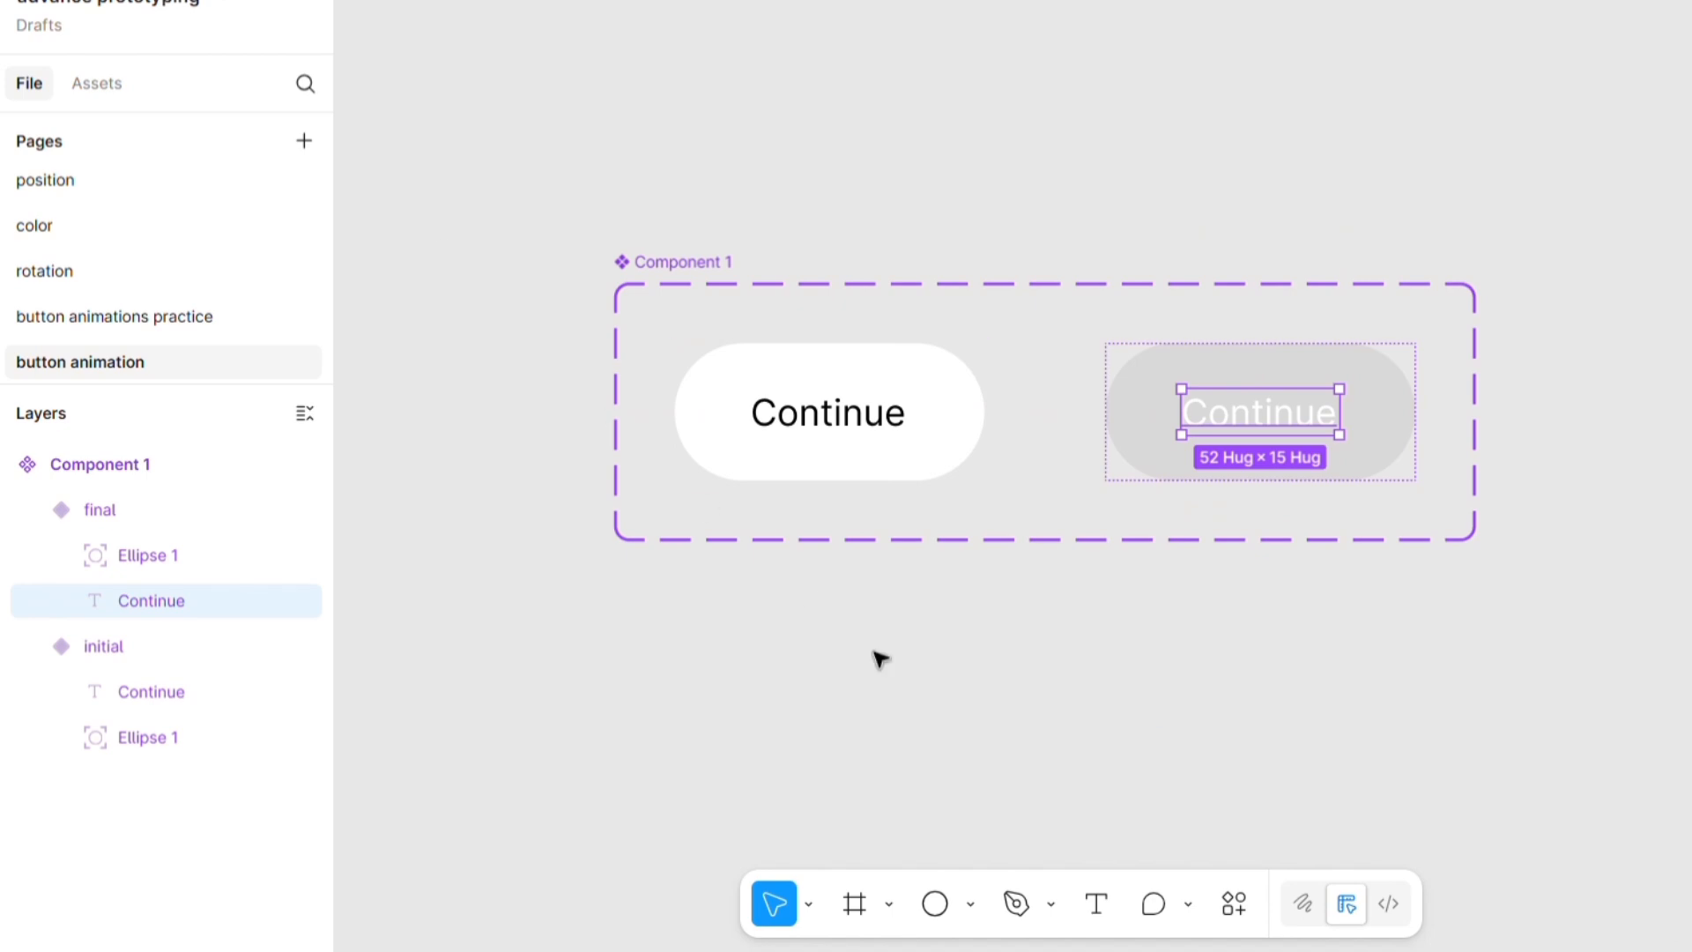
- Change the fill of the final variant's large ellipse to a bright blue
left_click(1159, 420)
left_click(784, 467)
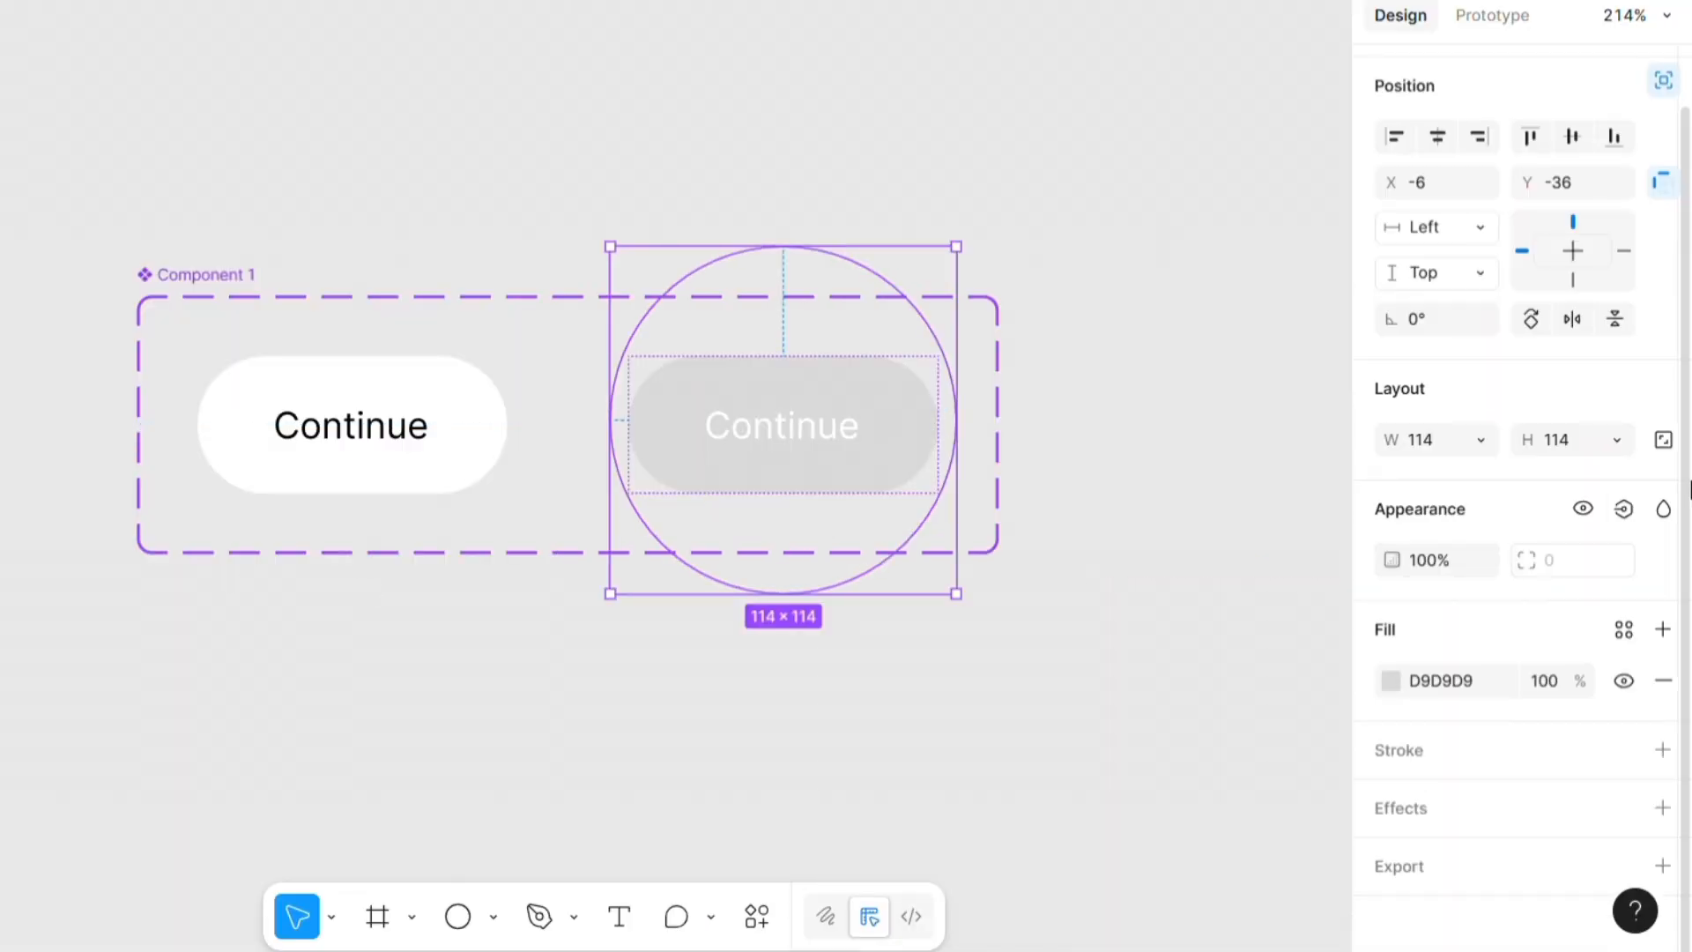
left_click(1390, 681)
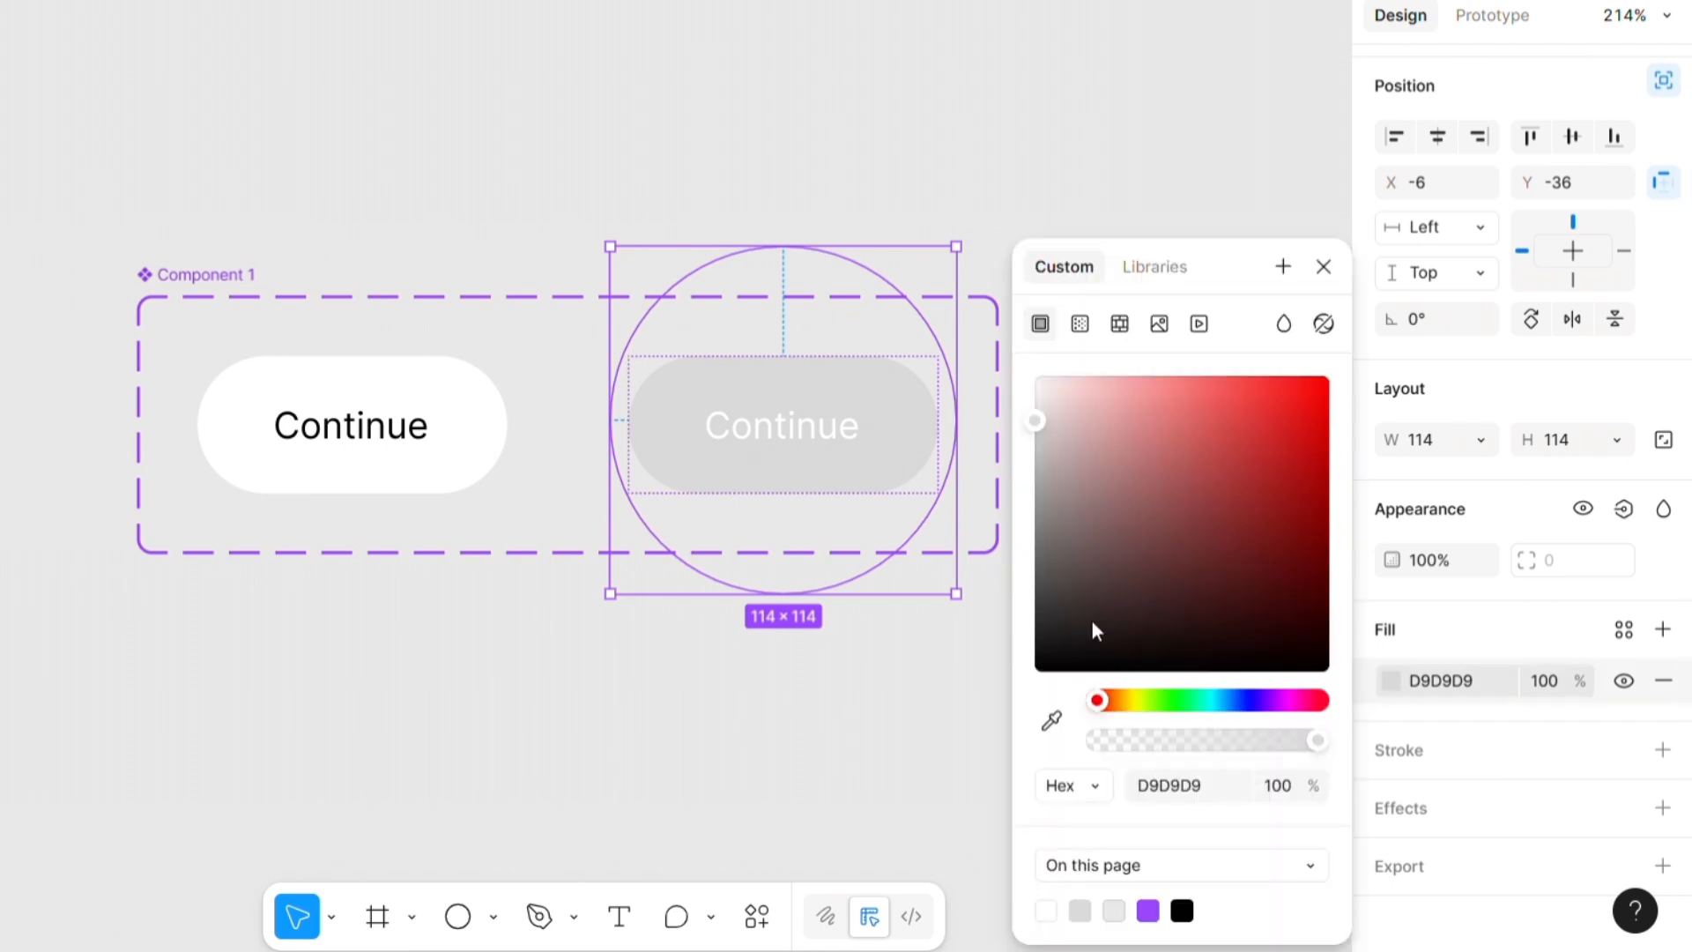
left_click(1238, 700)
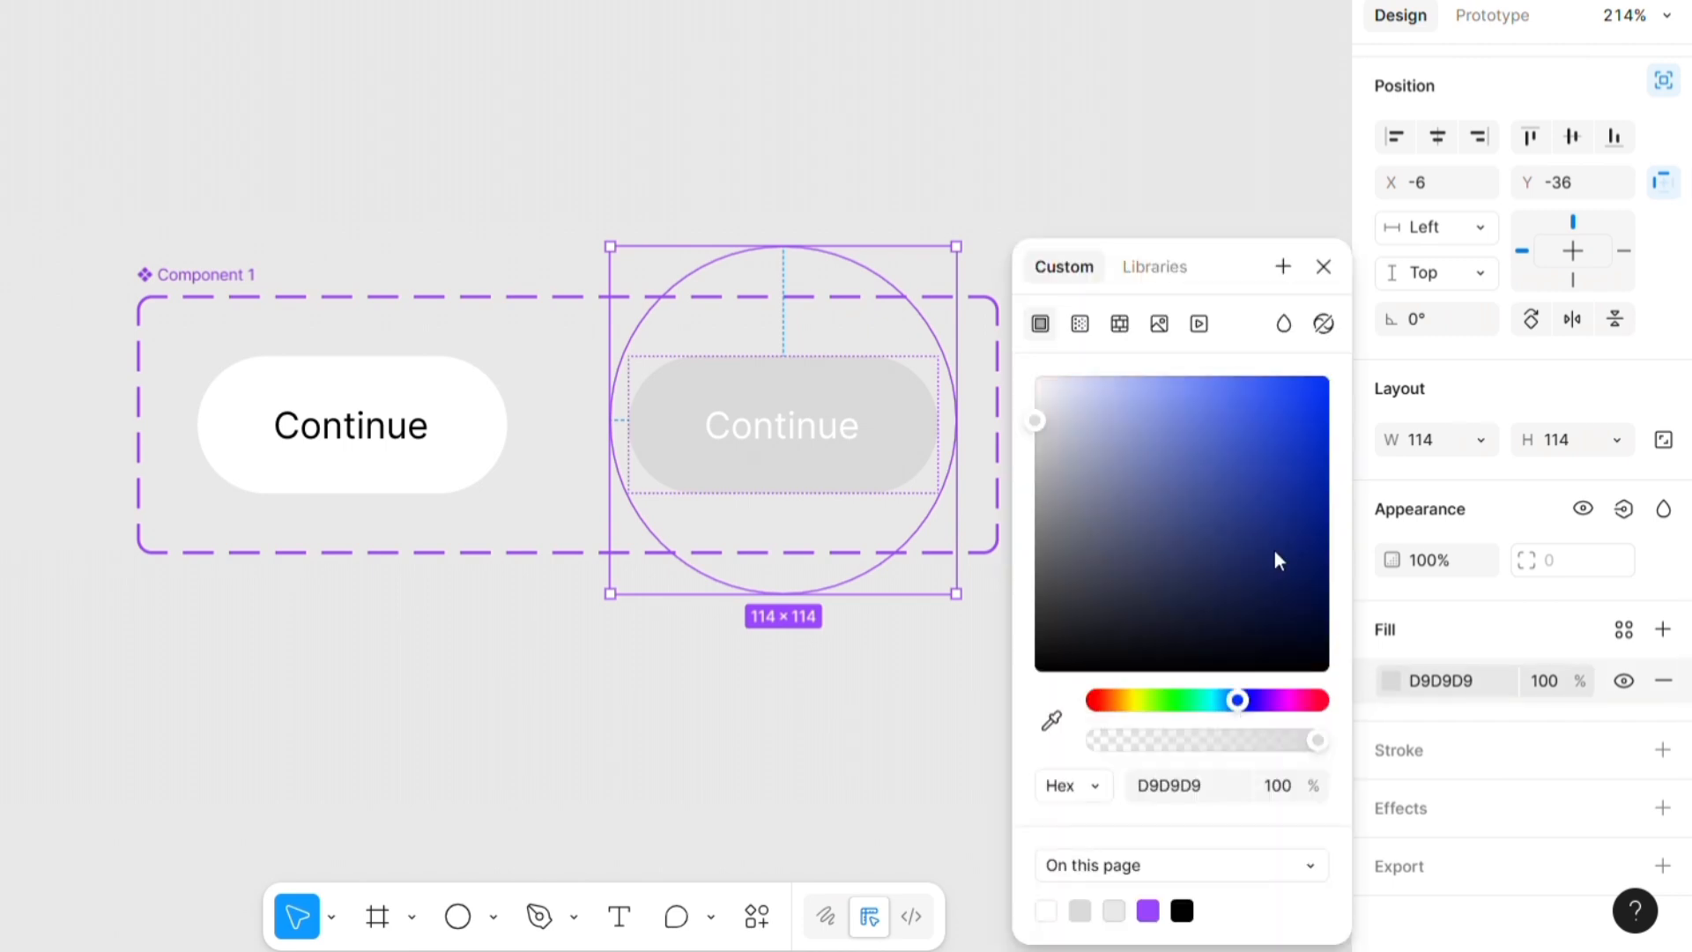
left_click_drag(1275, 552, 1262, 377)
left_click(795, 708)
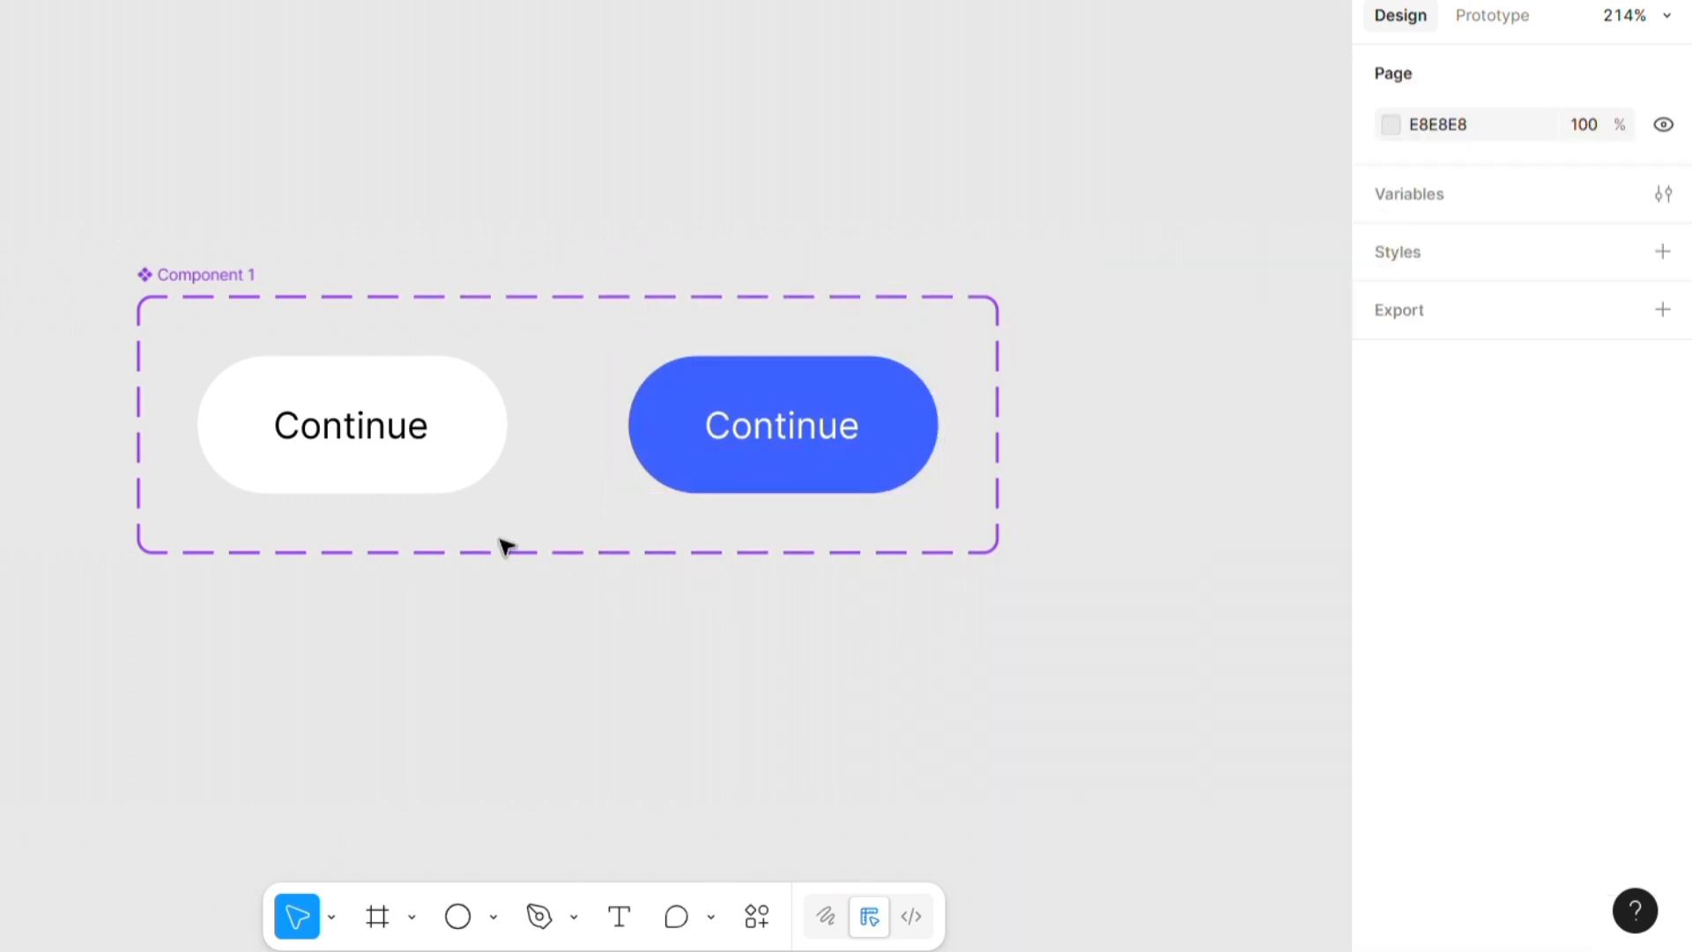
- Add an On click prototype interaction to the initial variant with the action Change to final
left_click(501, 441)
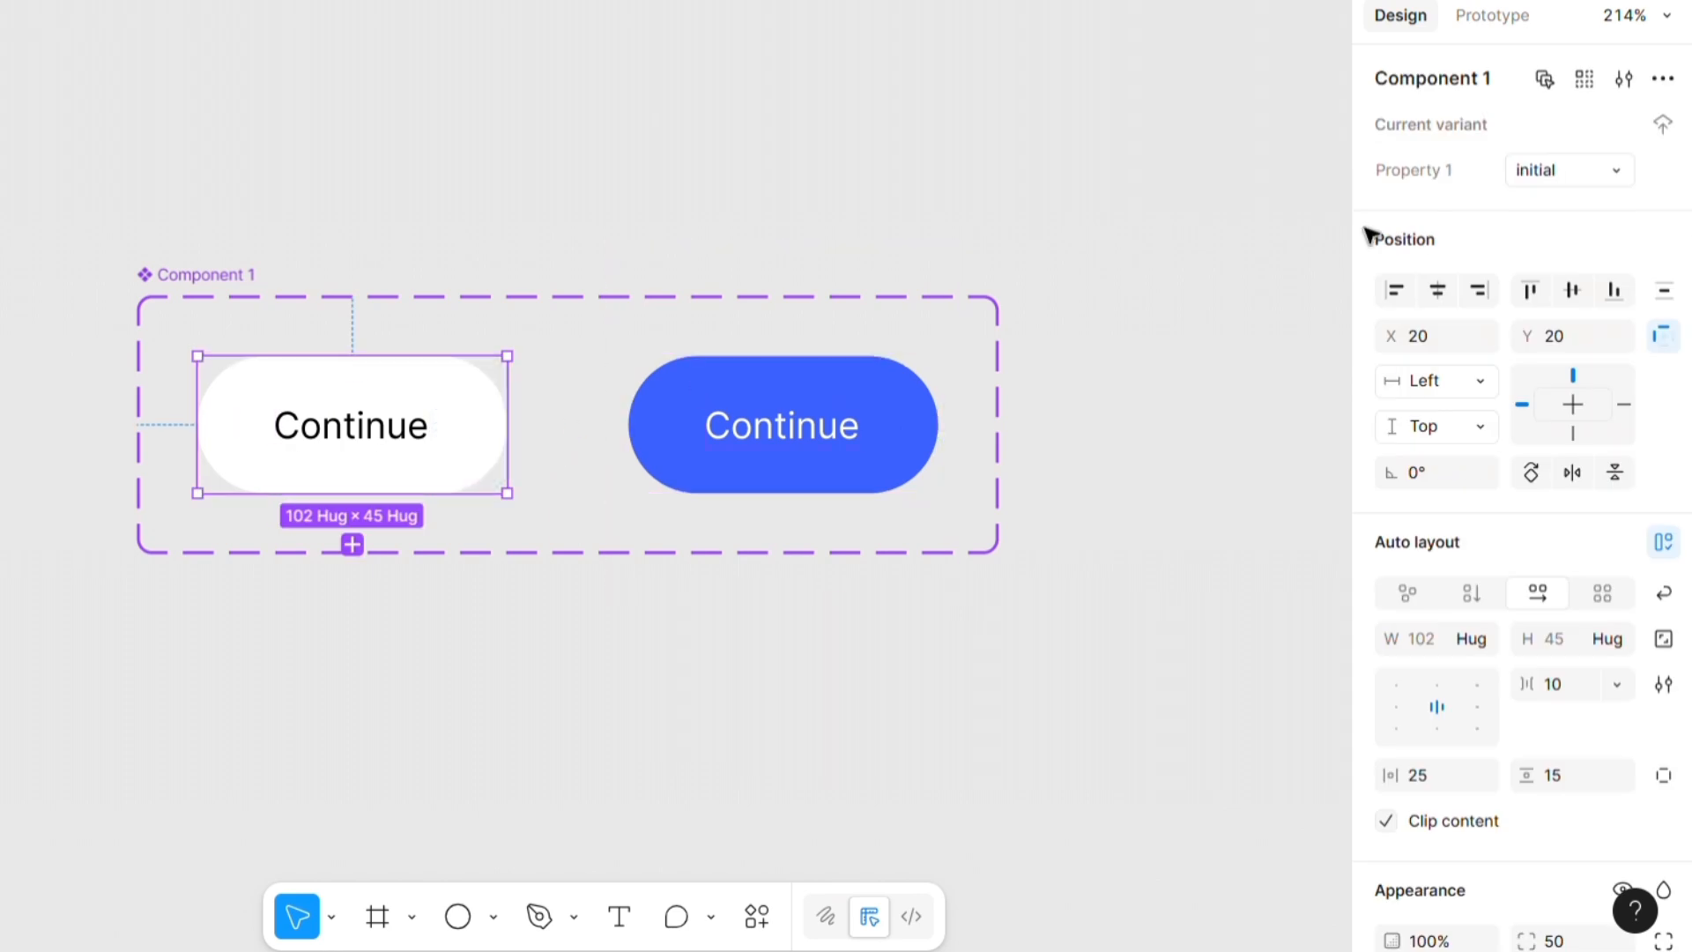
left_click(1488, 16)
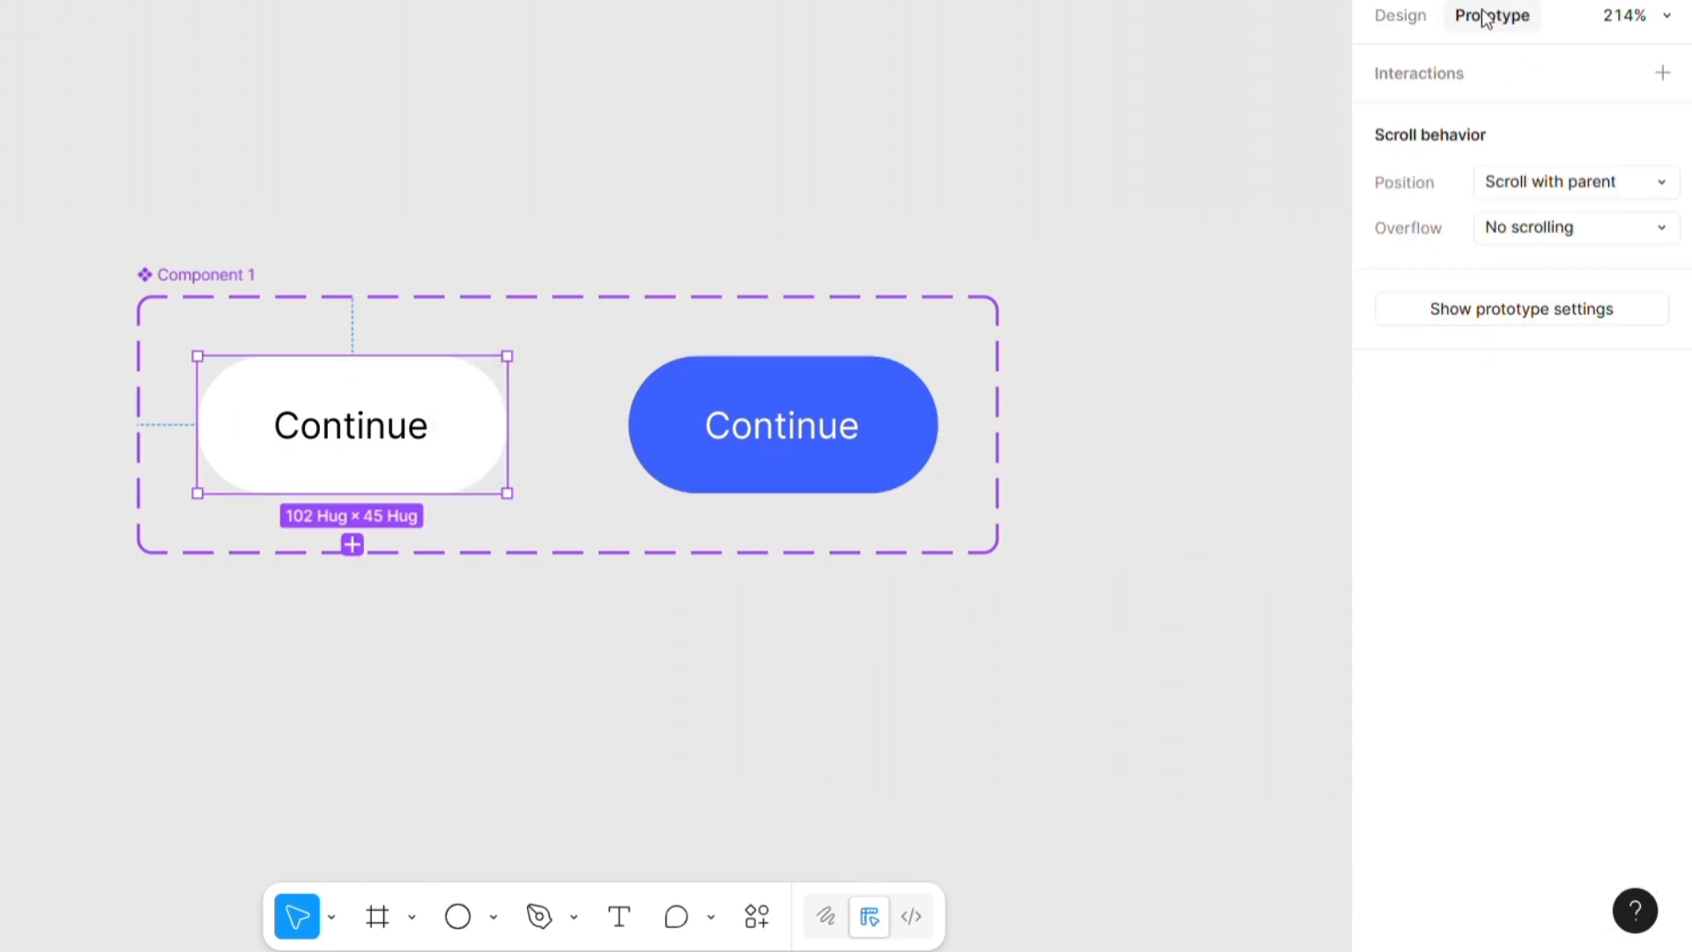
mouse_move(527, 425)
left_click_drag(519, 426, 650, 438)
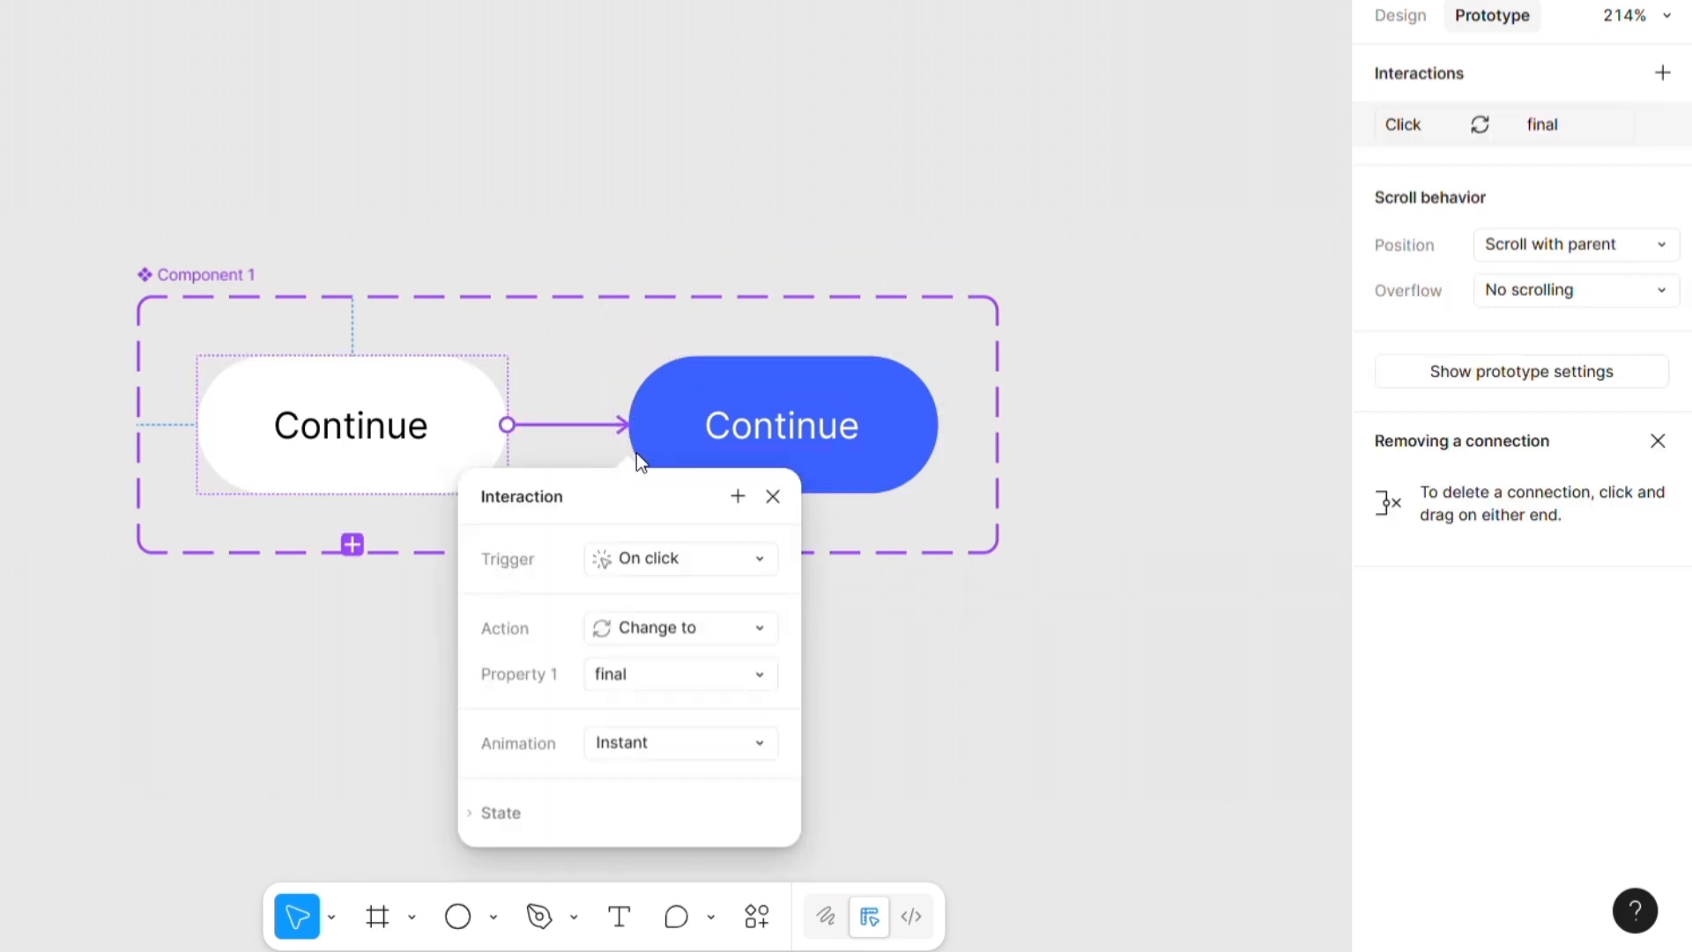
left_click_drag(625, 509, 1137, 311)
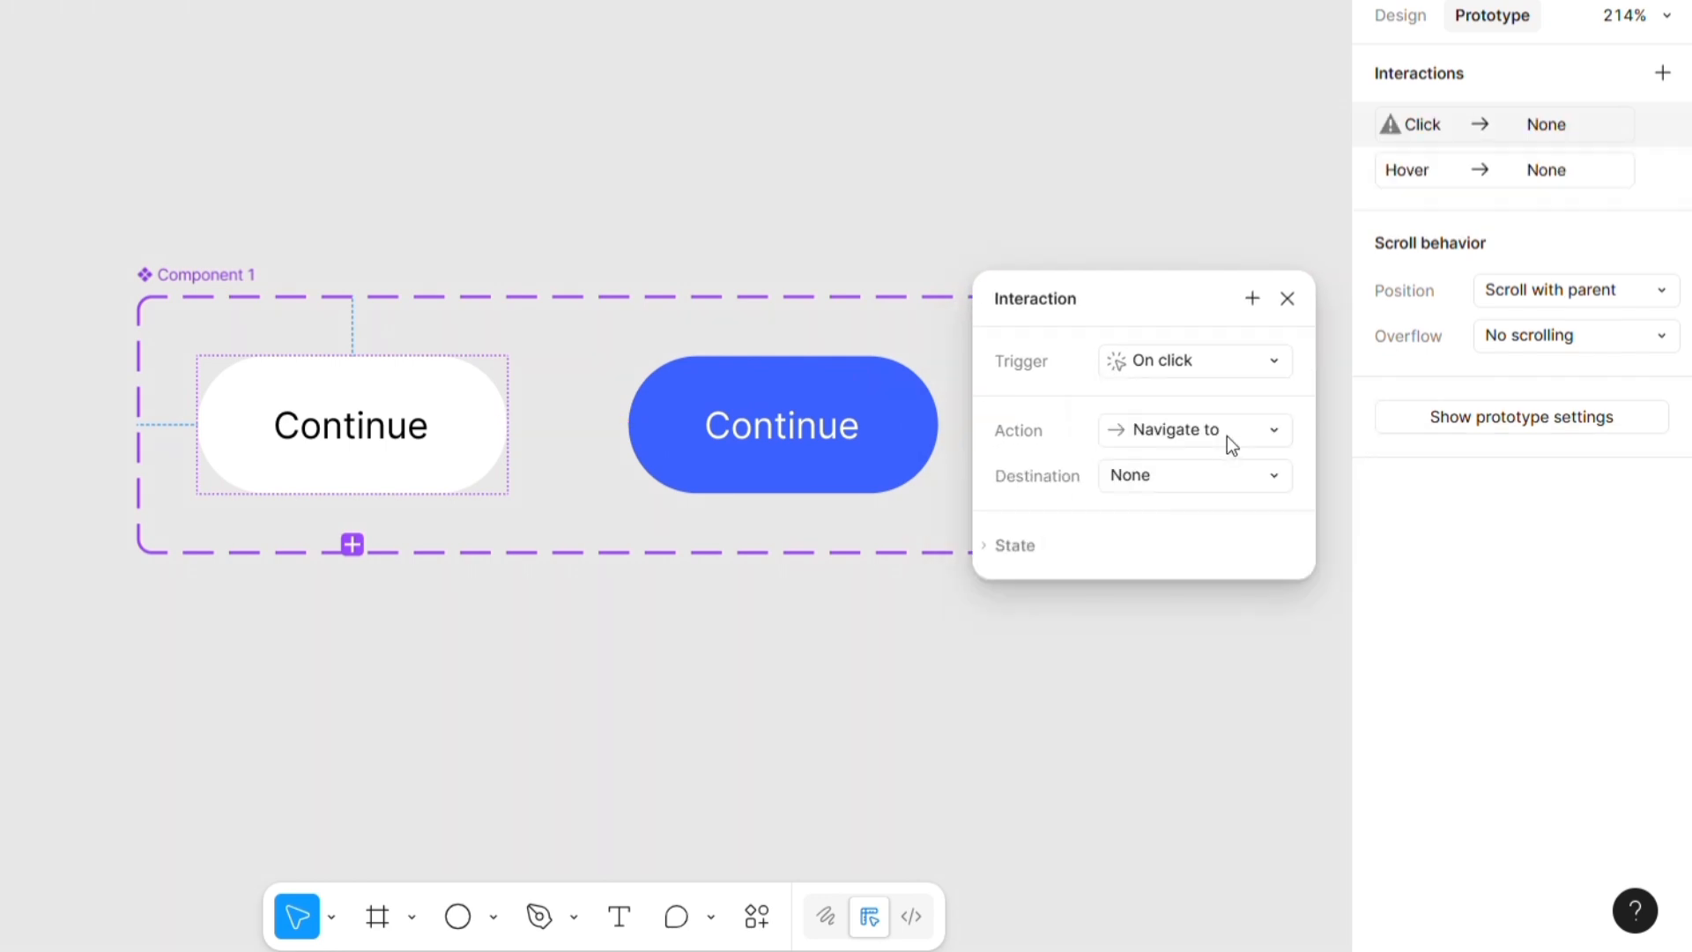
left_click(1226, 435)
left_click(1232, 462)
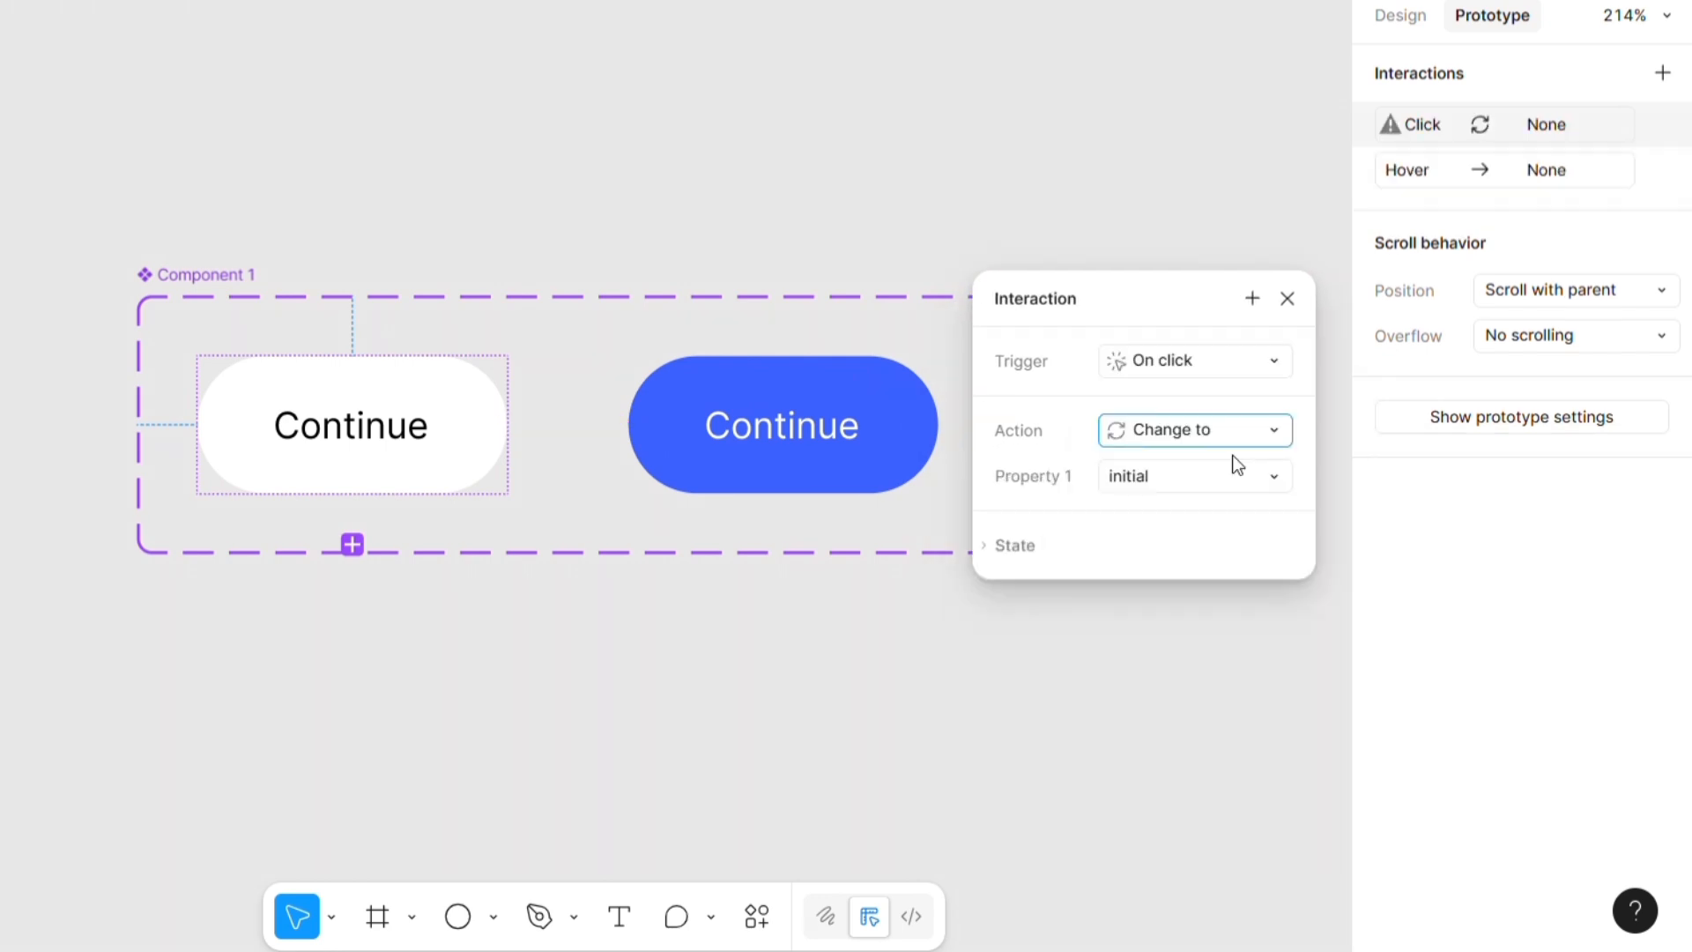
left_click(1235, 473)
left_click(1223, 442)
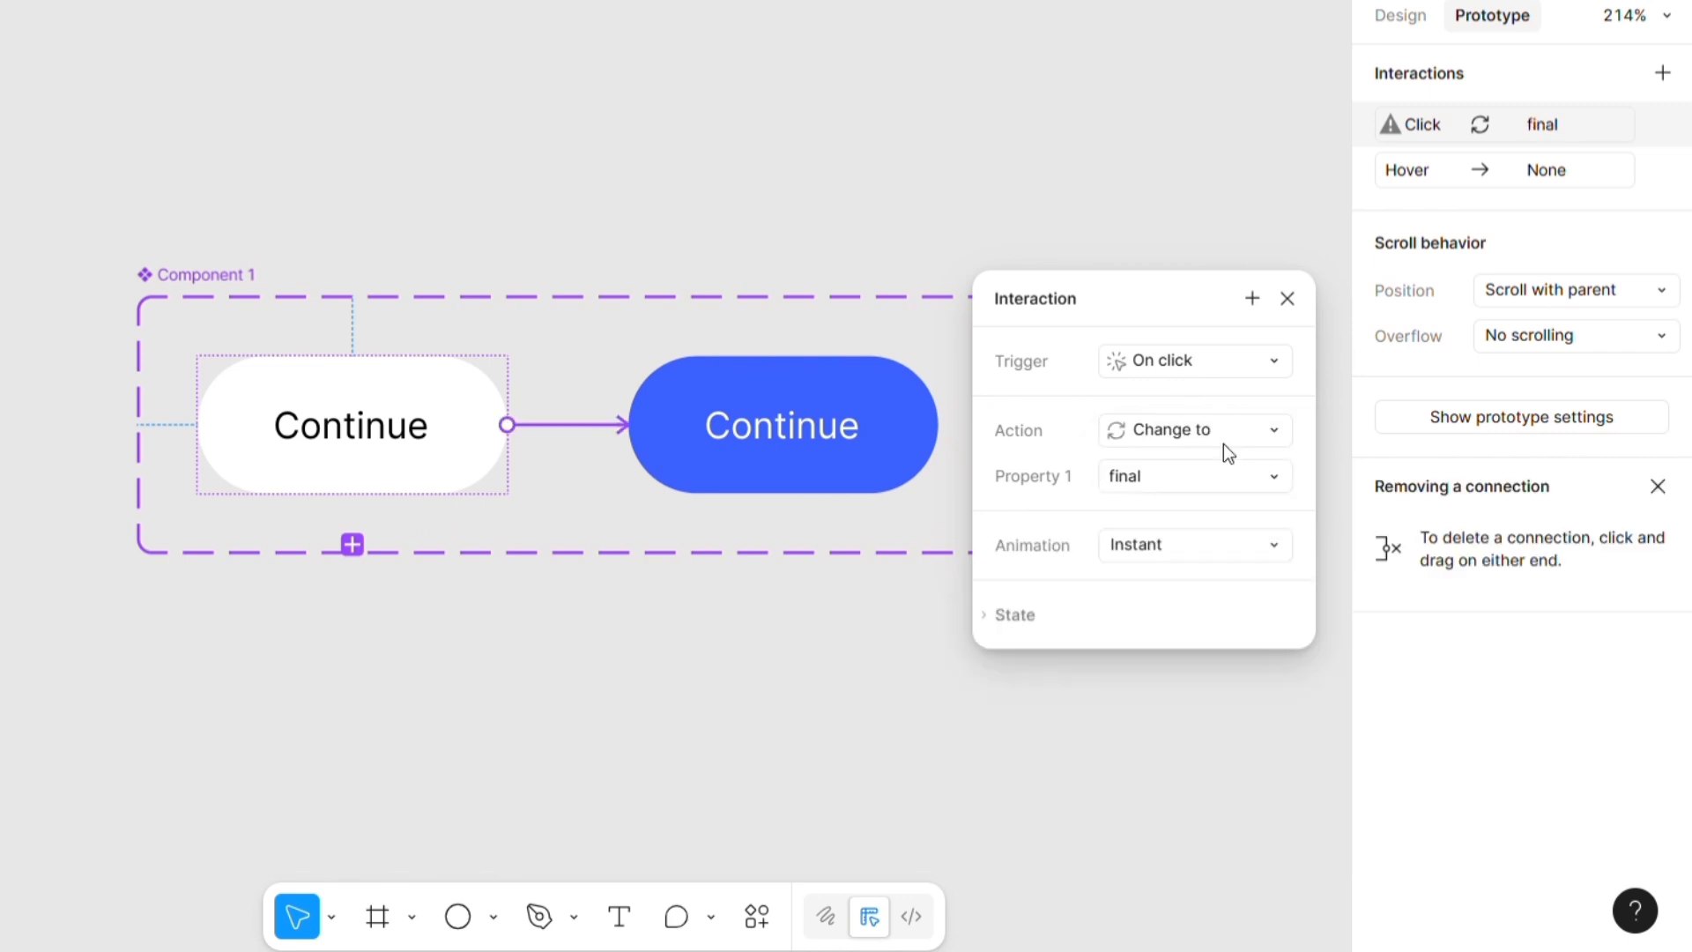
- Set the animation of the initial variant's On click interaction to Smart animate
left_click(1200, 553)
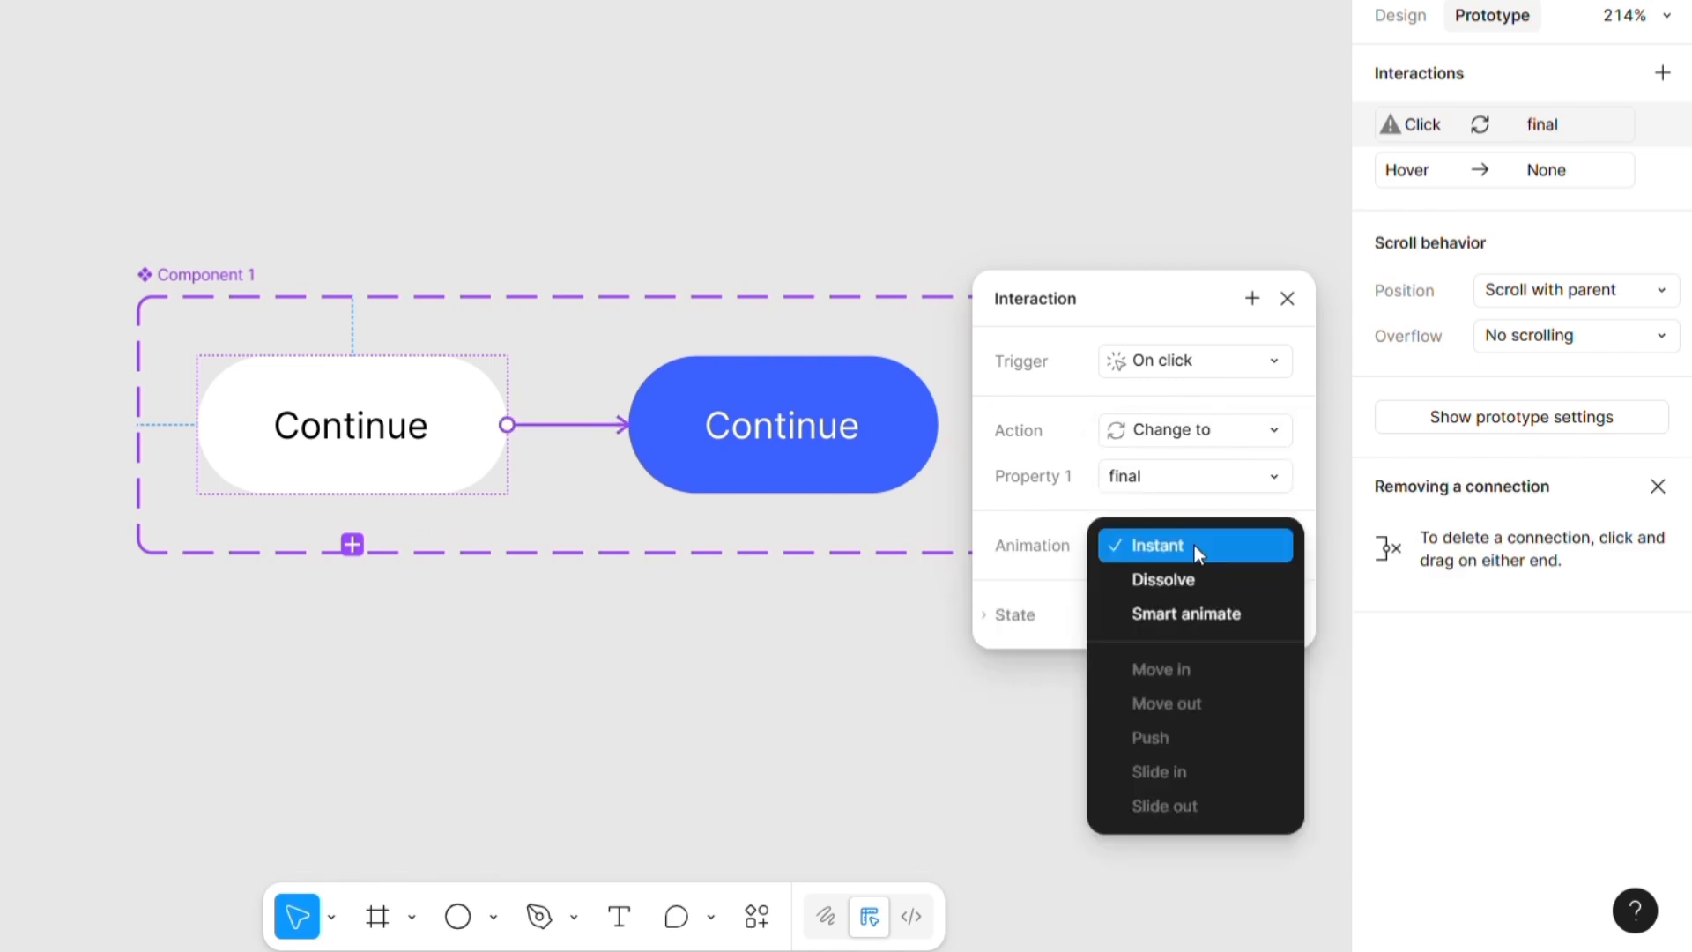
left_click(1196, 614)
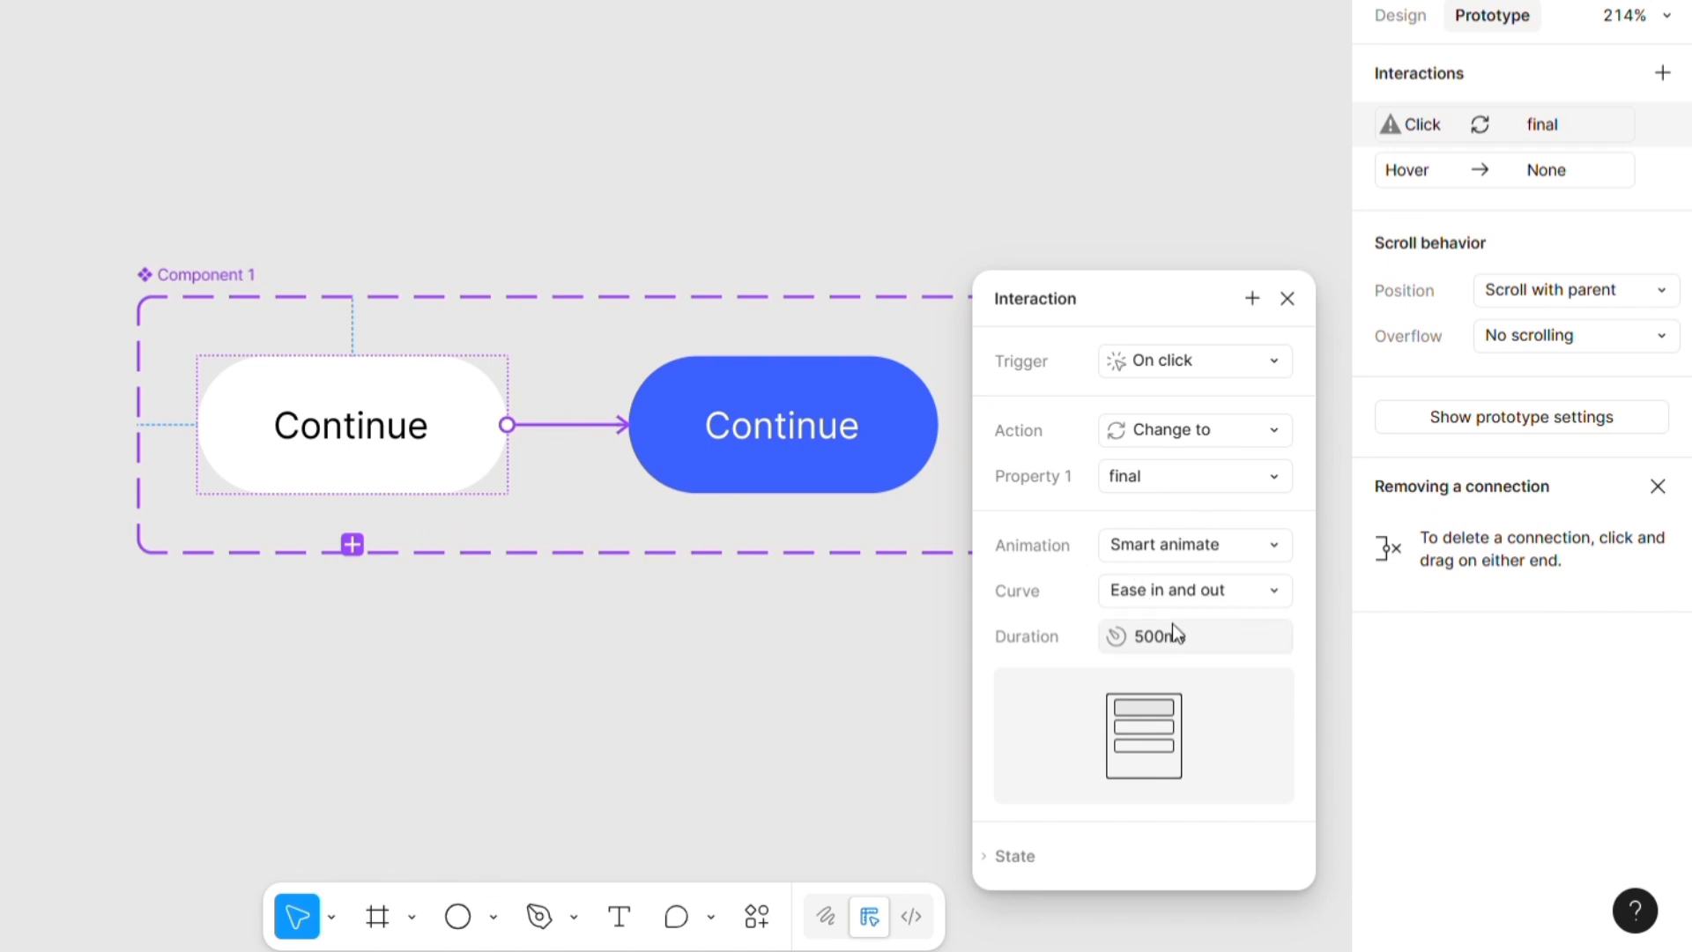
left_click(941, 696)
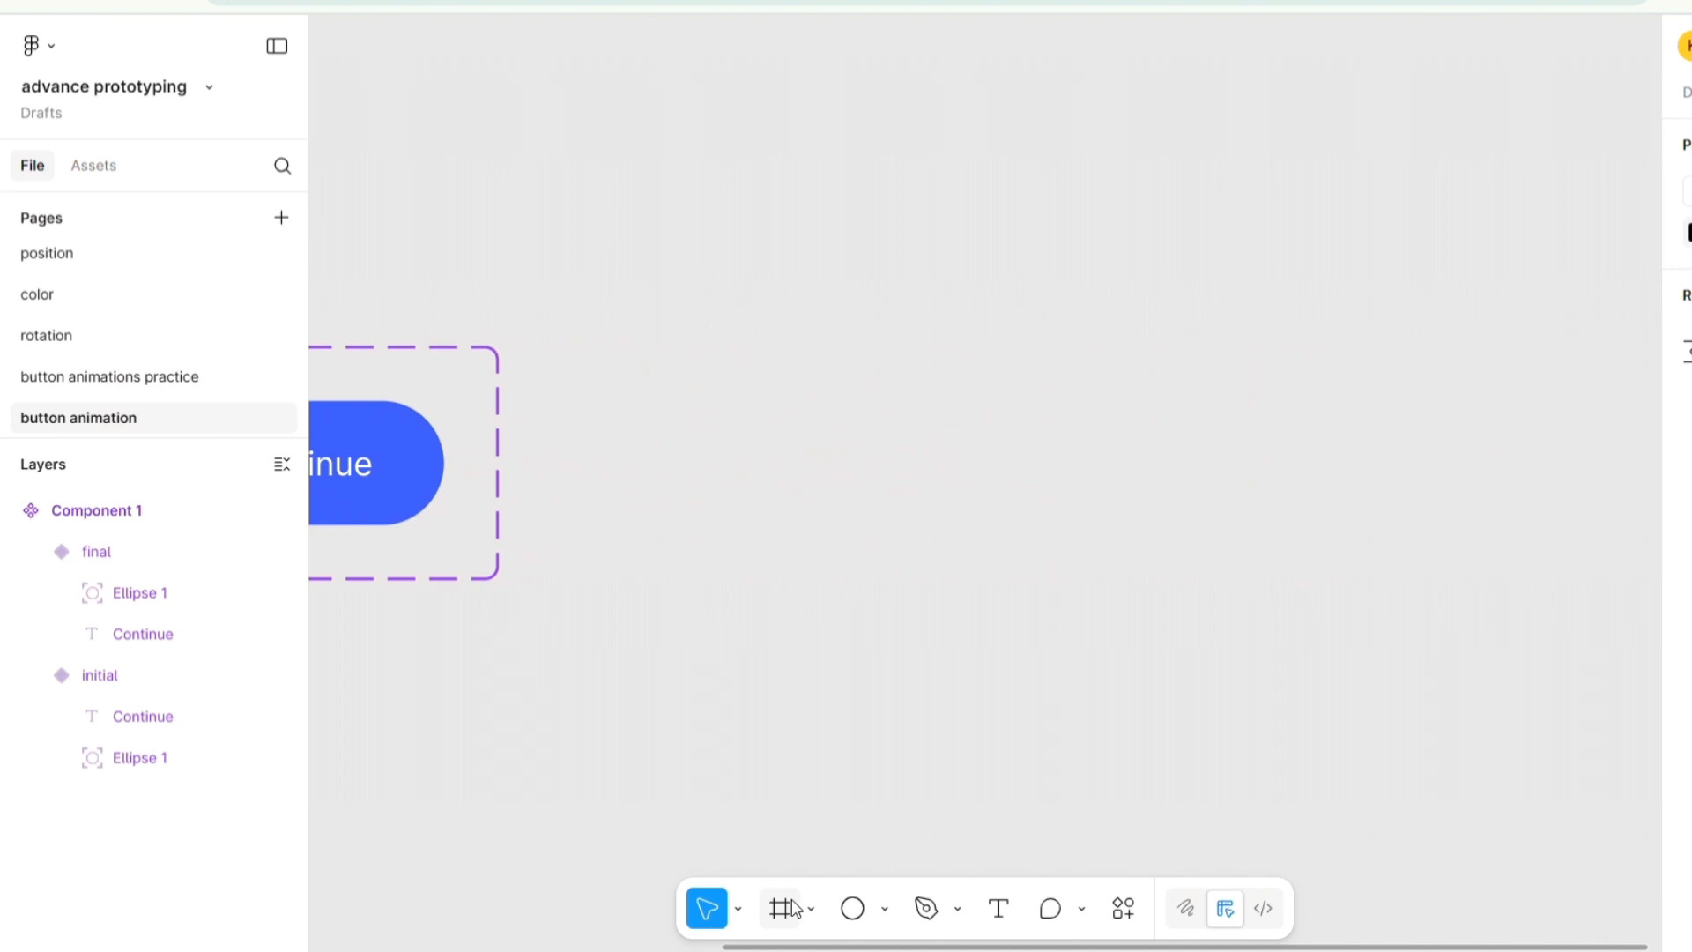
- Draw a frame about 128 × 130 in the empty canvas area beside the component set
left_click(781, 908)
left_click(1032, 420)
left_click_drag(993, 423, 954, 472)
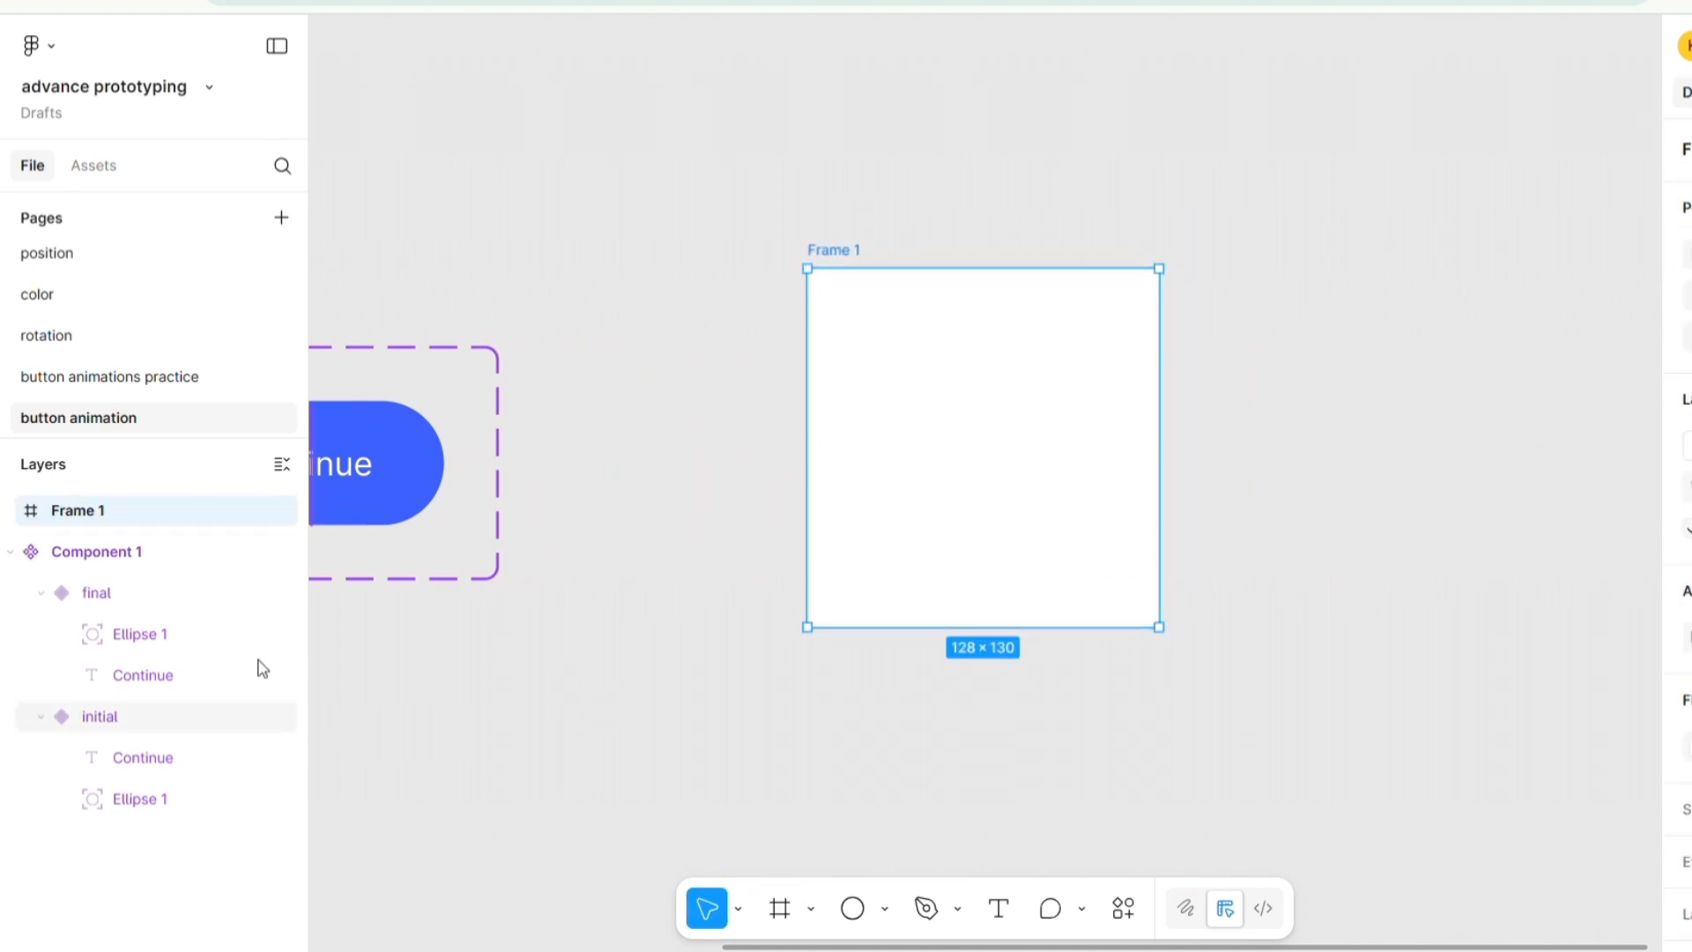
- Insert an instance of the button animation page's Component 1 with the initial property into the new frame
left_click(91, 167)
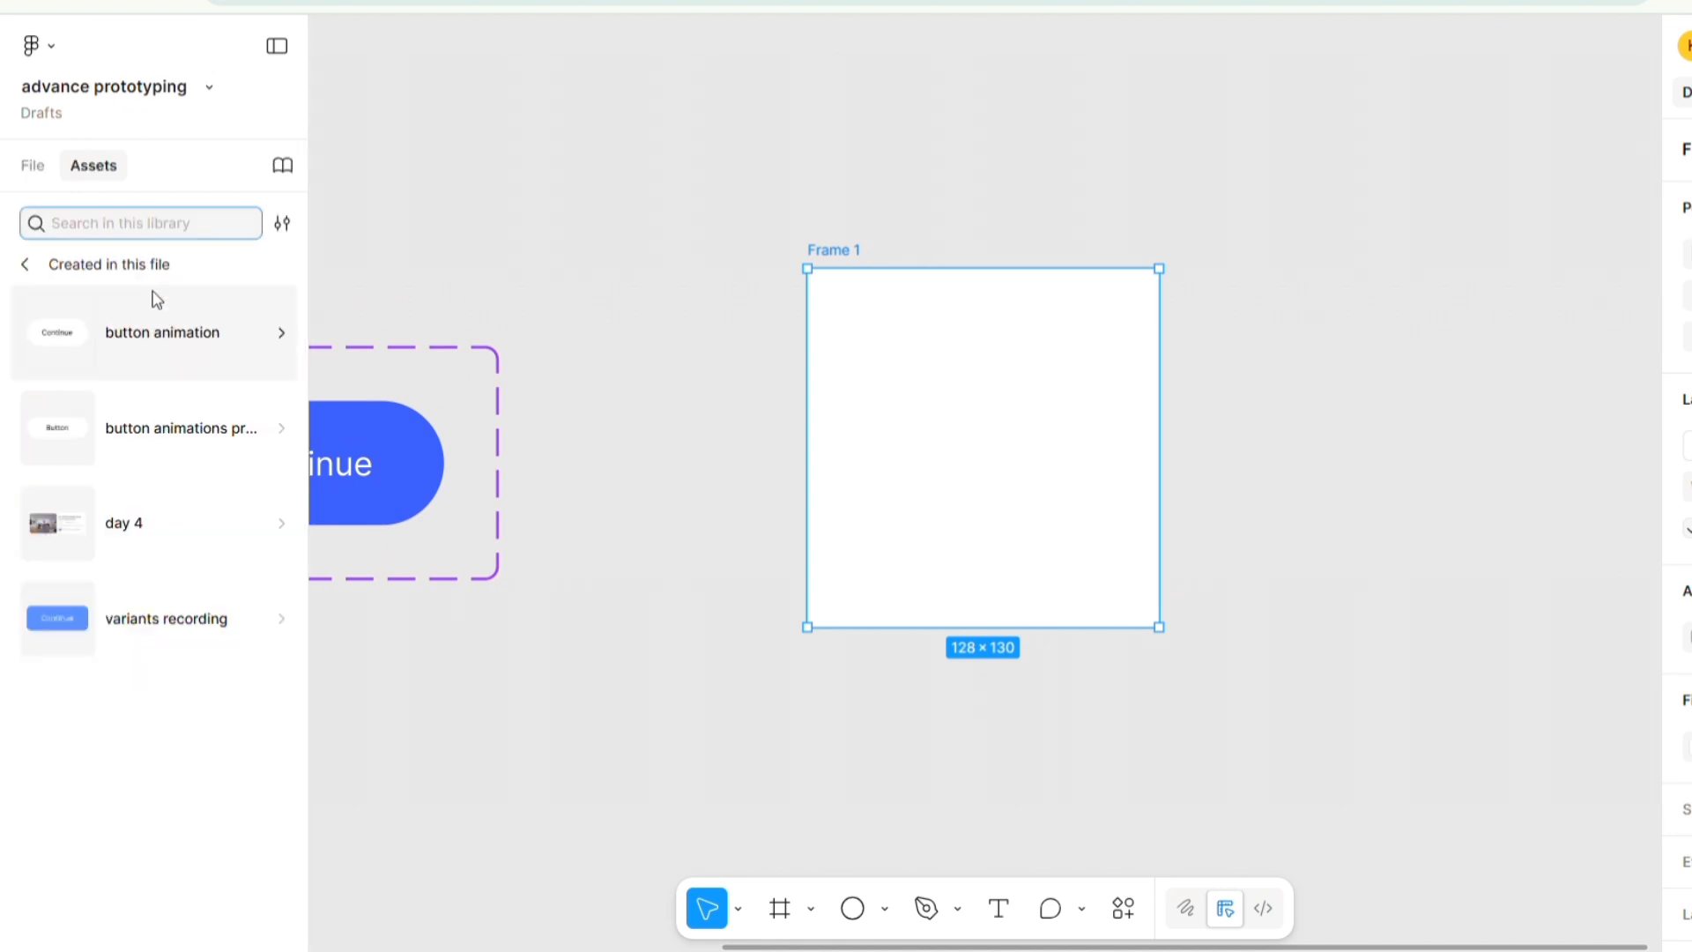
left_click(274, 338)
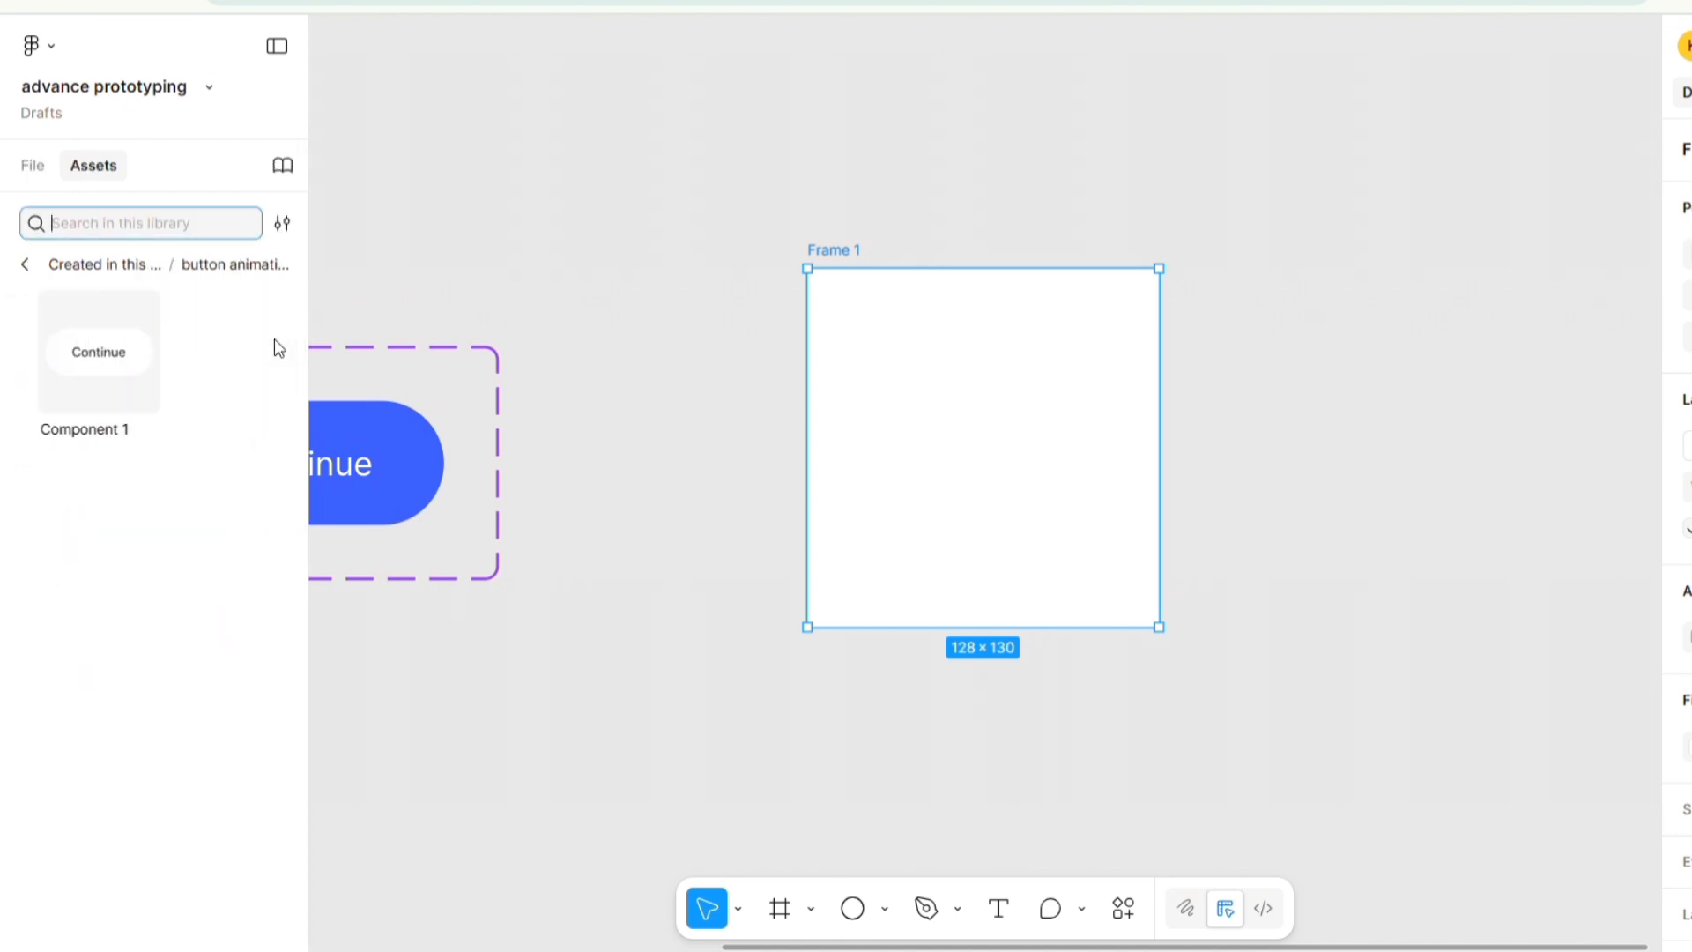
left_click(113, 362)
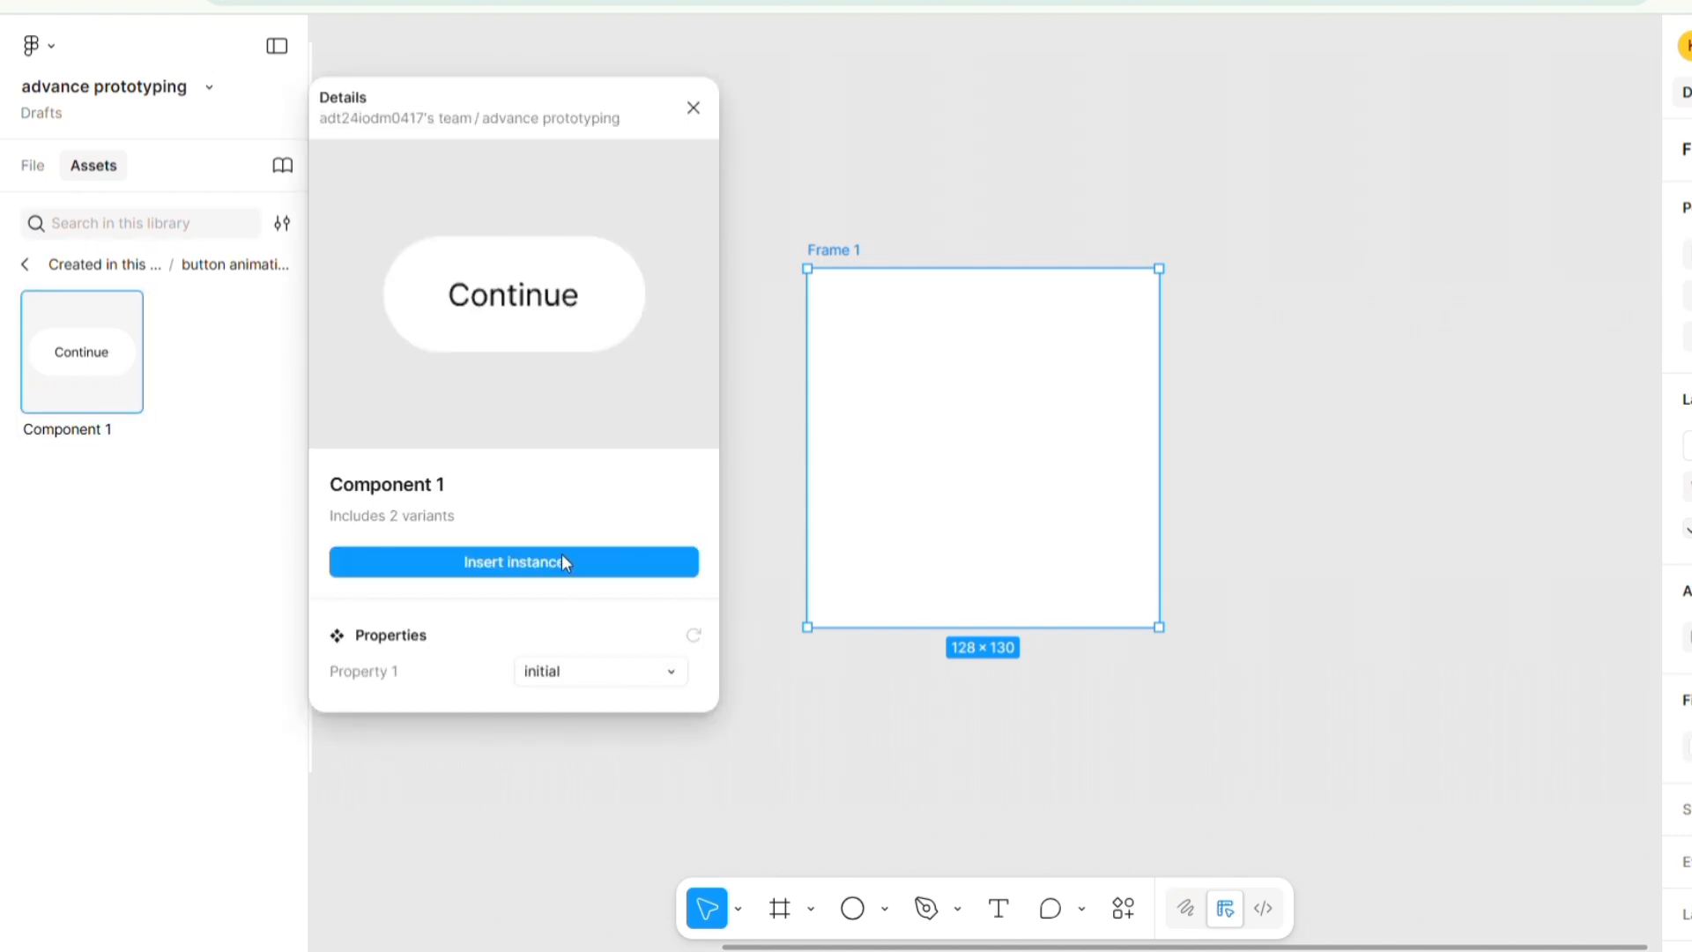
left_click(564, 559)
left_click_drag(1042, 480, 1035, 410)
- Set the size of Frame 1 to 500 × 500
left_click(848, 253)
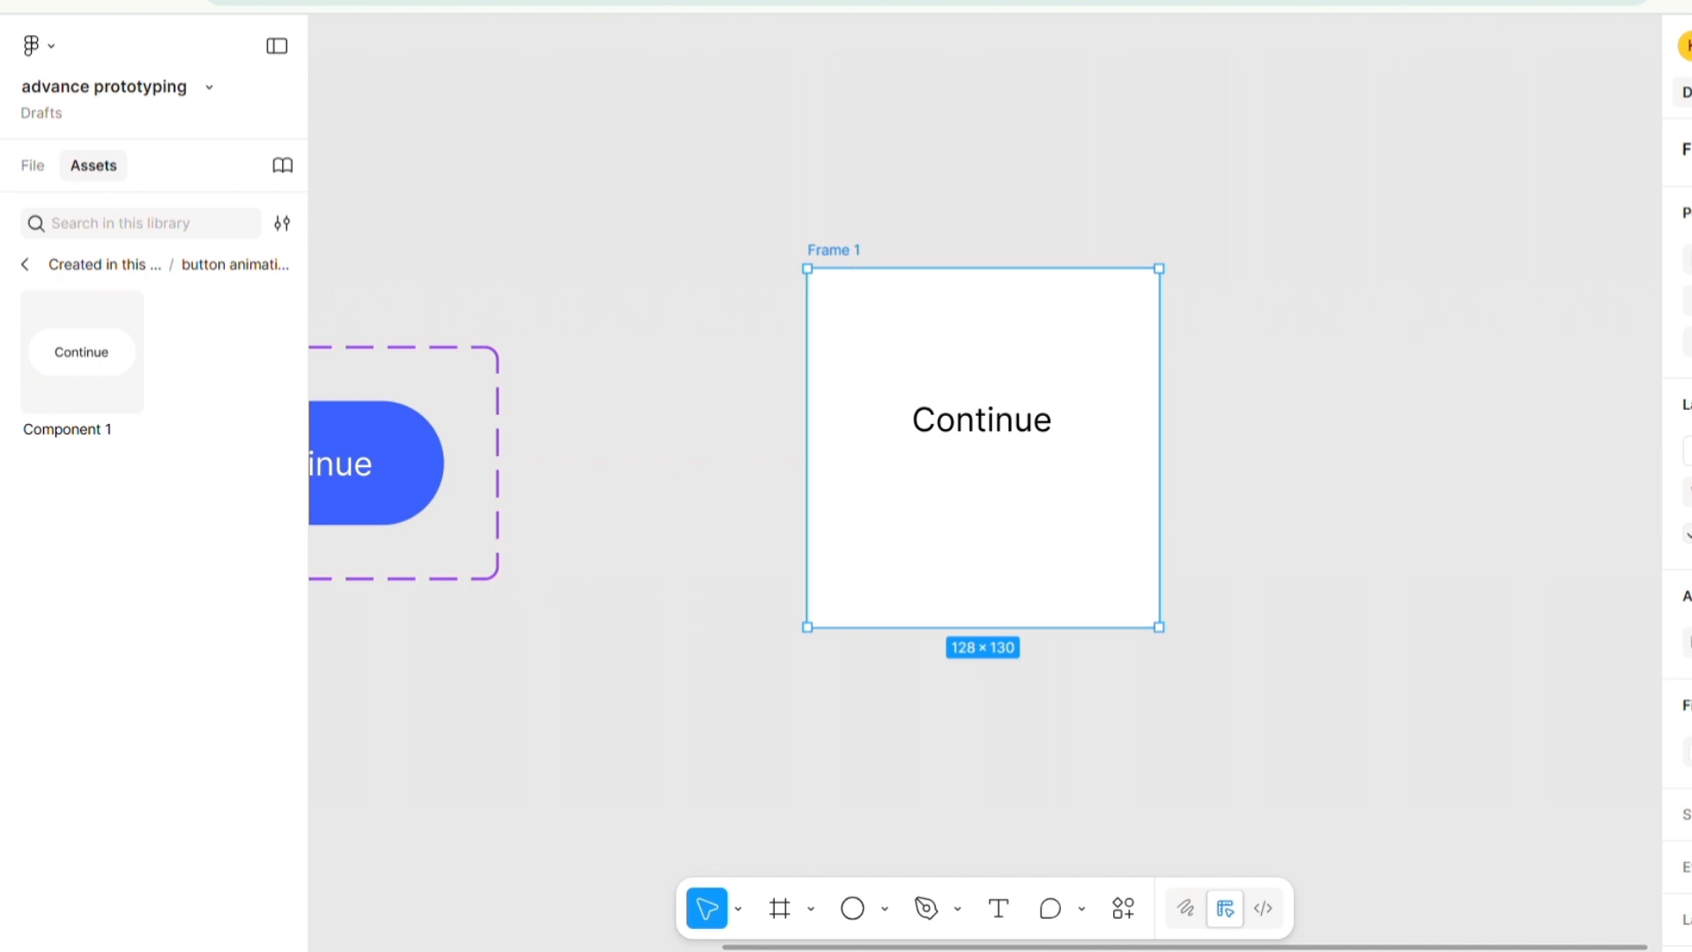
scroll(1687, 441, "down", 1)
left_click(1688, 382)
type("1024")
key("Tab")
type("1024")
key("Return")
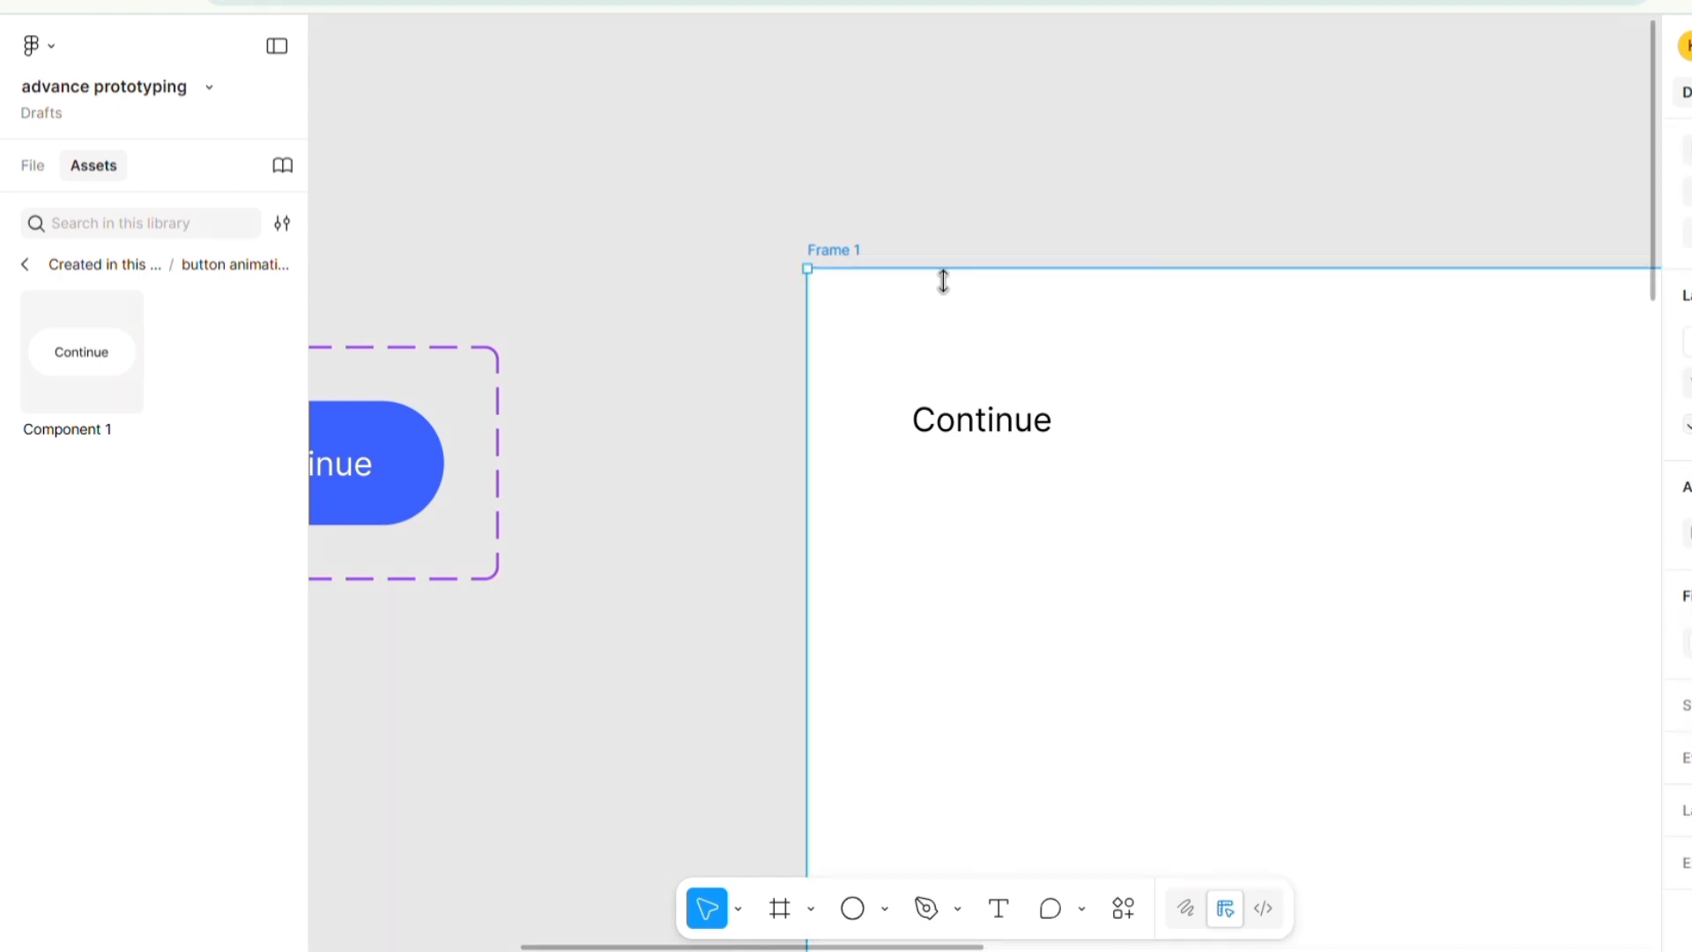
scroll(758, 190, "down", 3)
left_click(1102, 211)
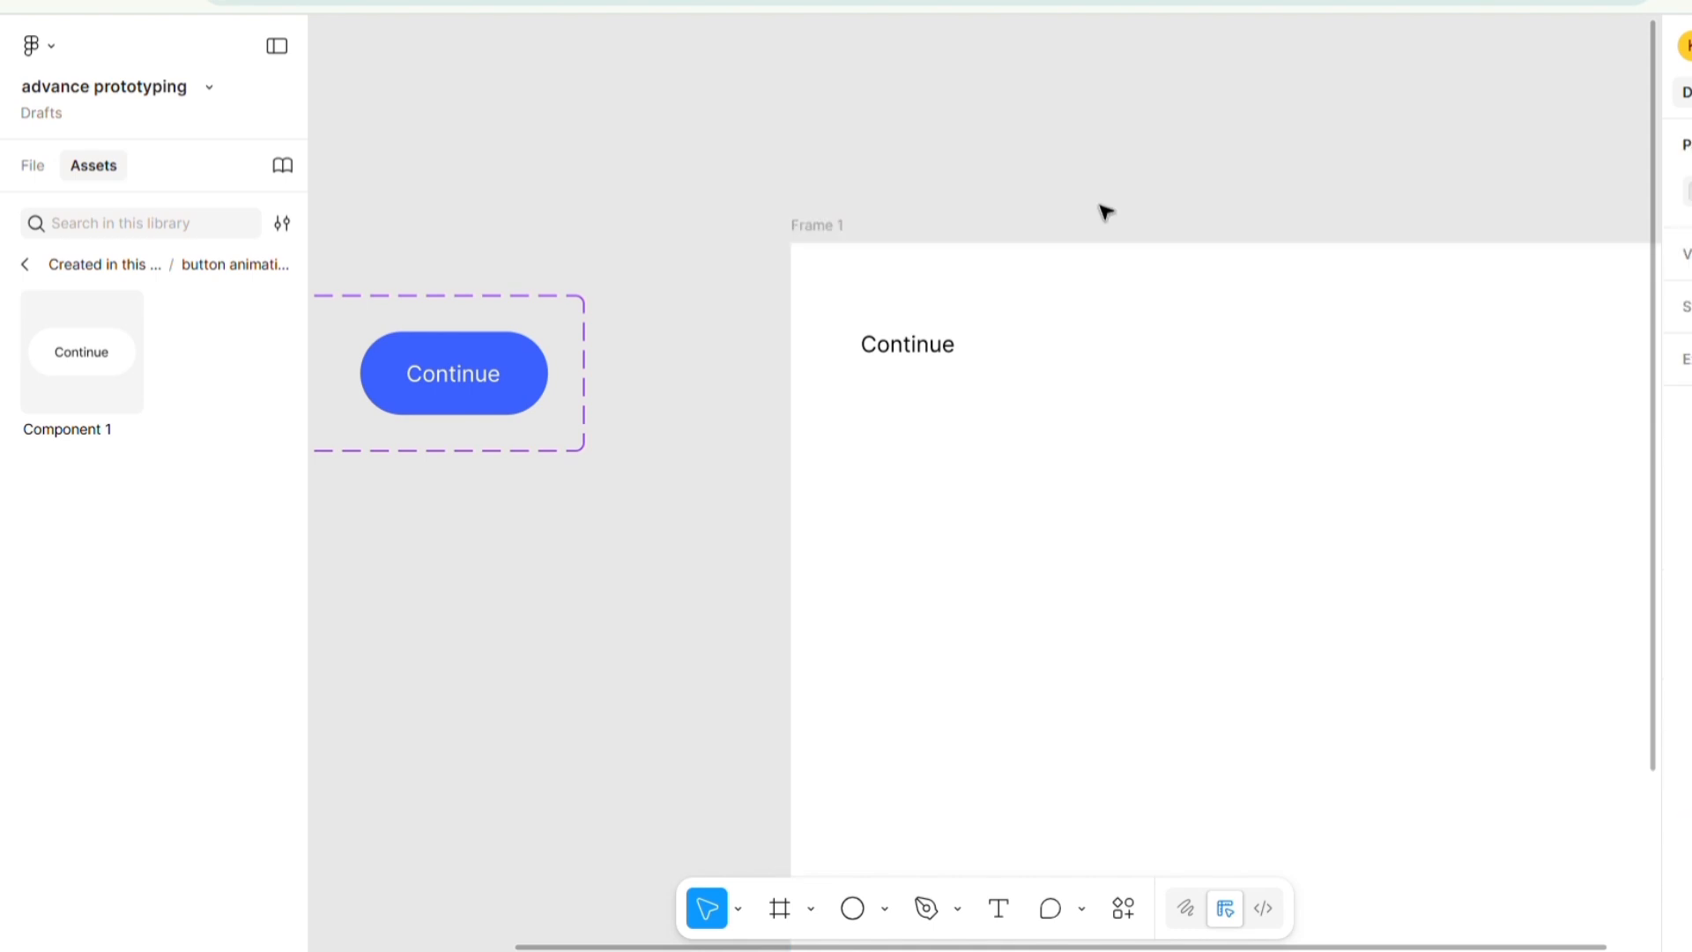
- Move the Continue instance inward from the frame's edge and reshape the frame to about 632 × 165 around it
scroll(1102, 211, "down", 3)
scroll(1646, 200, "right", 2)
left_click_drag(811, 302, 1034, 329)
left_click(755, 209)
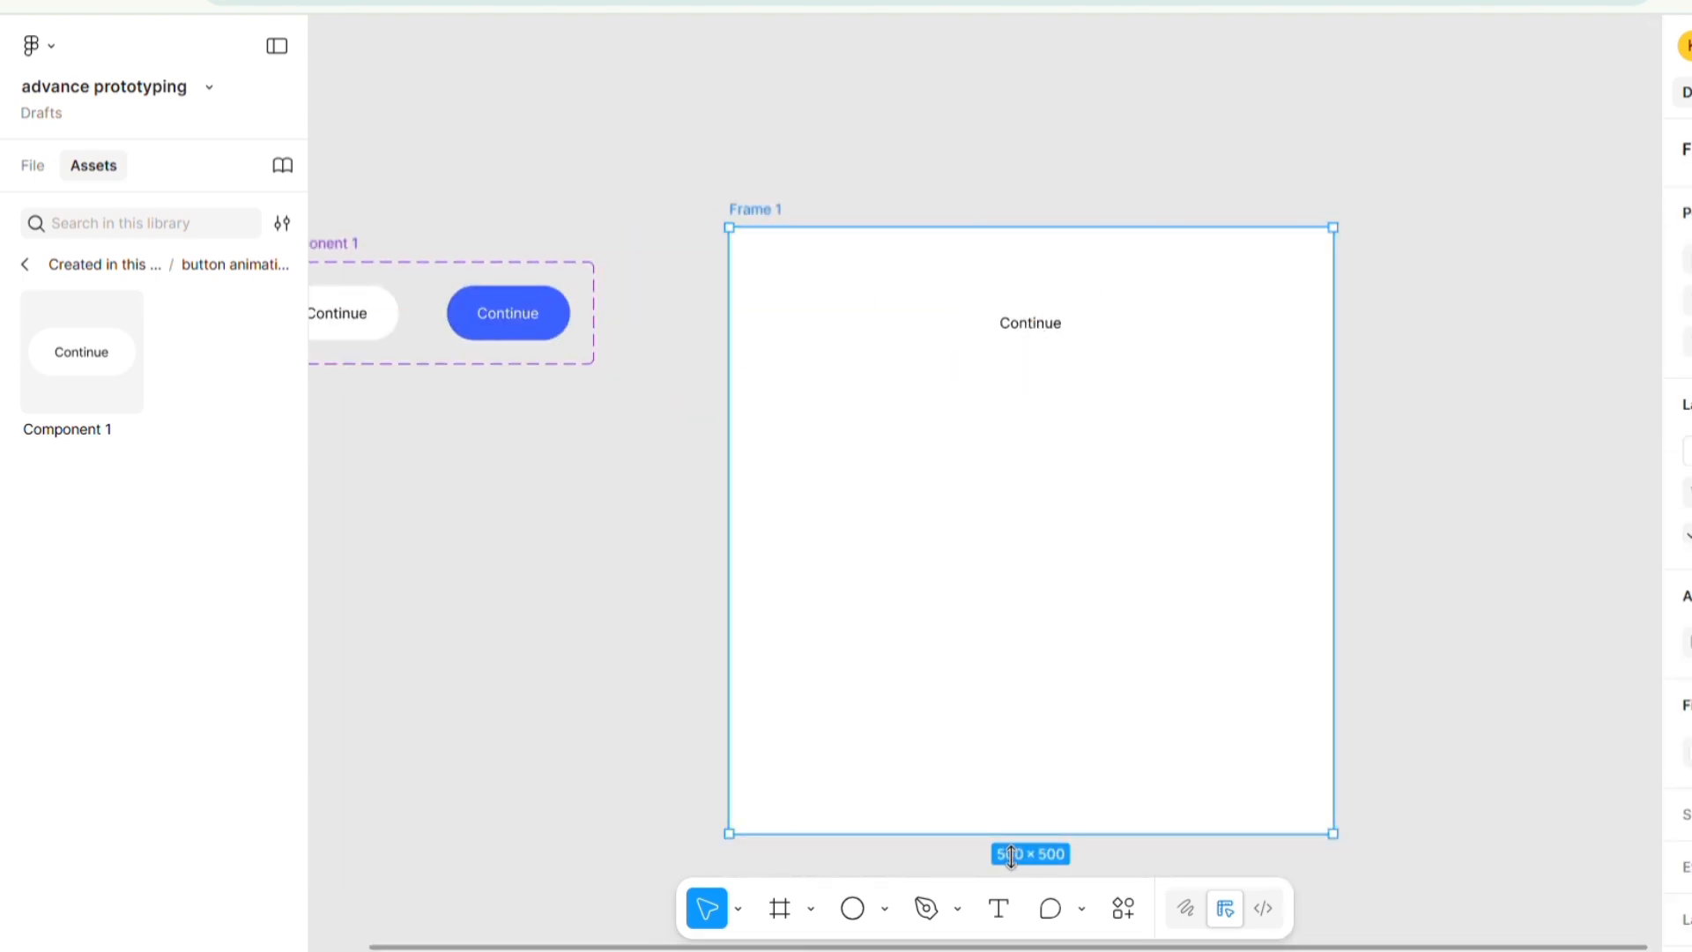
left_click_drag(1012, 835, 1012, 430)
left_click_drag(1335, 320, 1497, 321)
left_click_drag(1033, 339, 1175, 332)
- Change the fill of Frame 1 to dark grey
left_click(1688, 751)
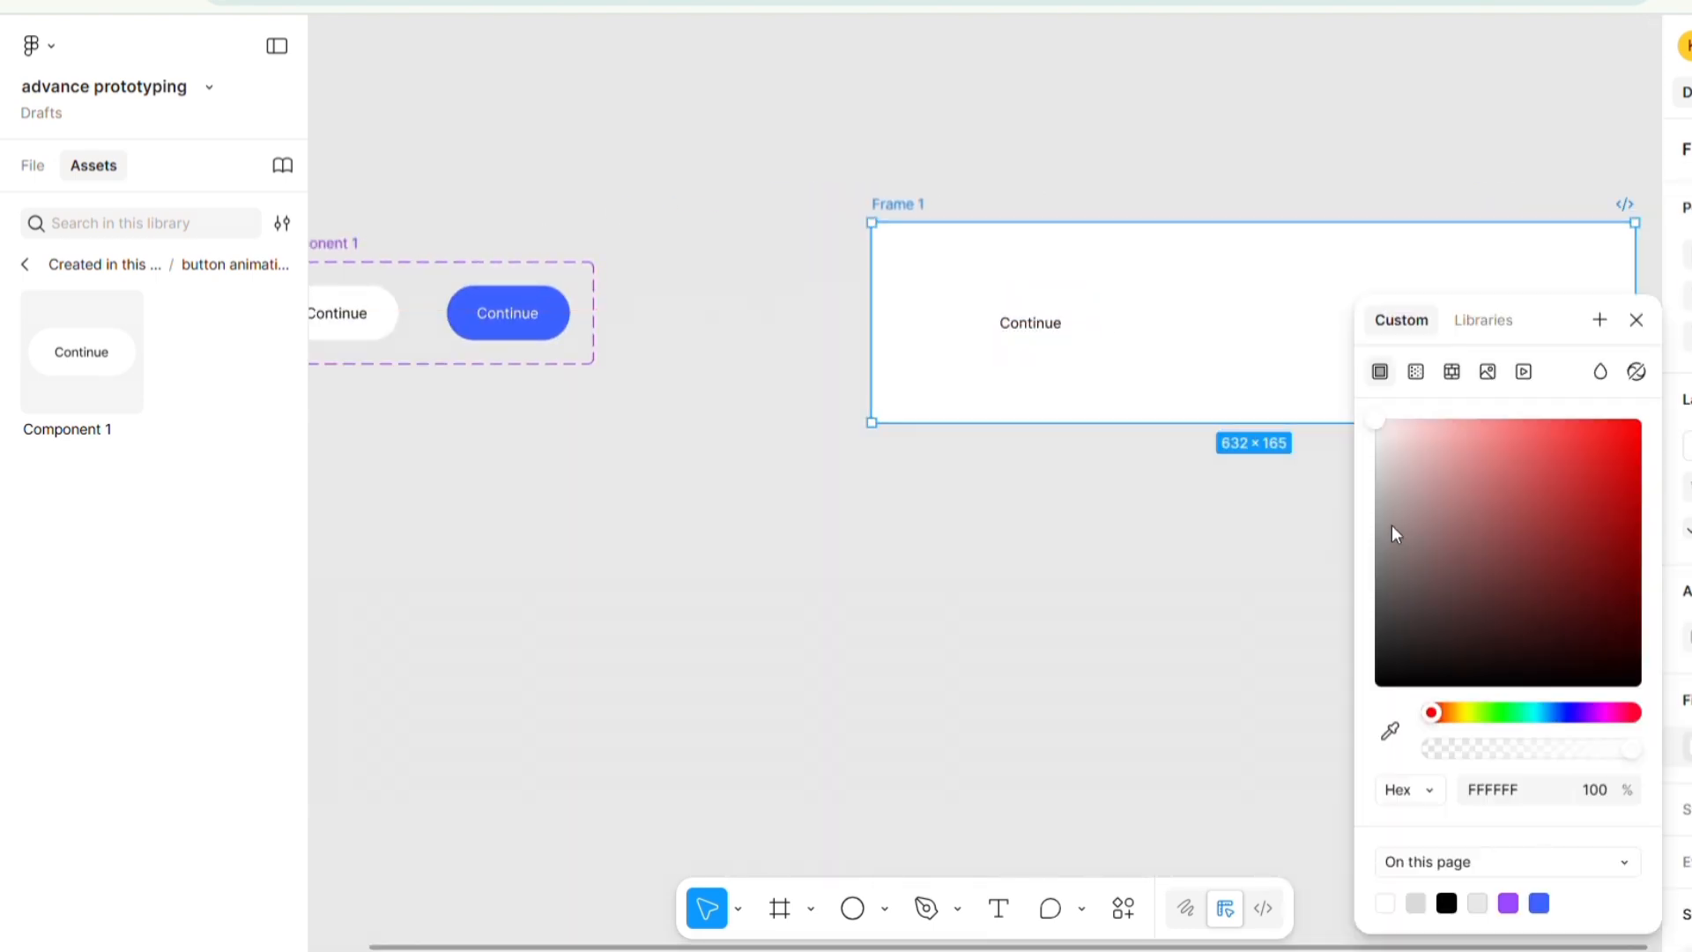
left_click_drag(1393, 525, 1241, 622)
left_click(1215, 533)
left_click(903, 212)
left_click(1688, 749)
left_click(1240, 612)
left_click(983, 219)
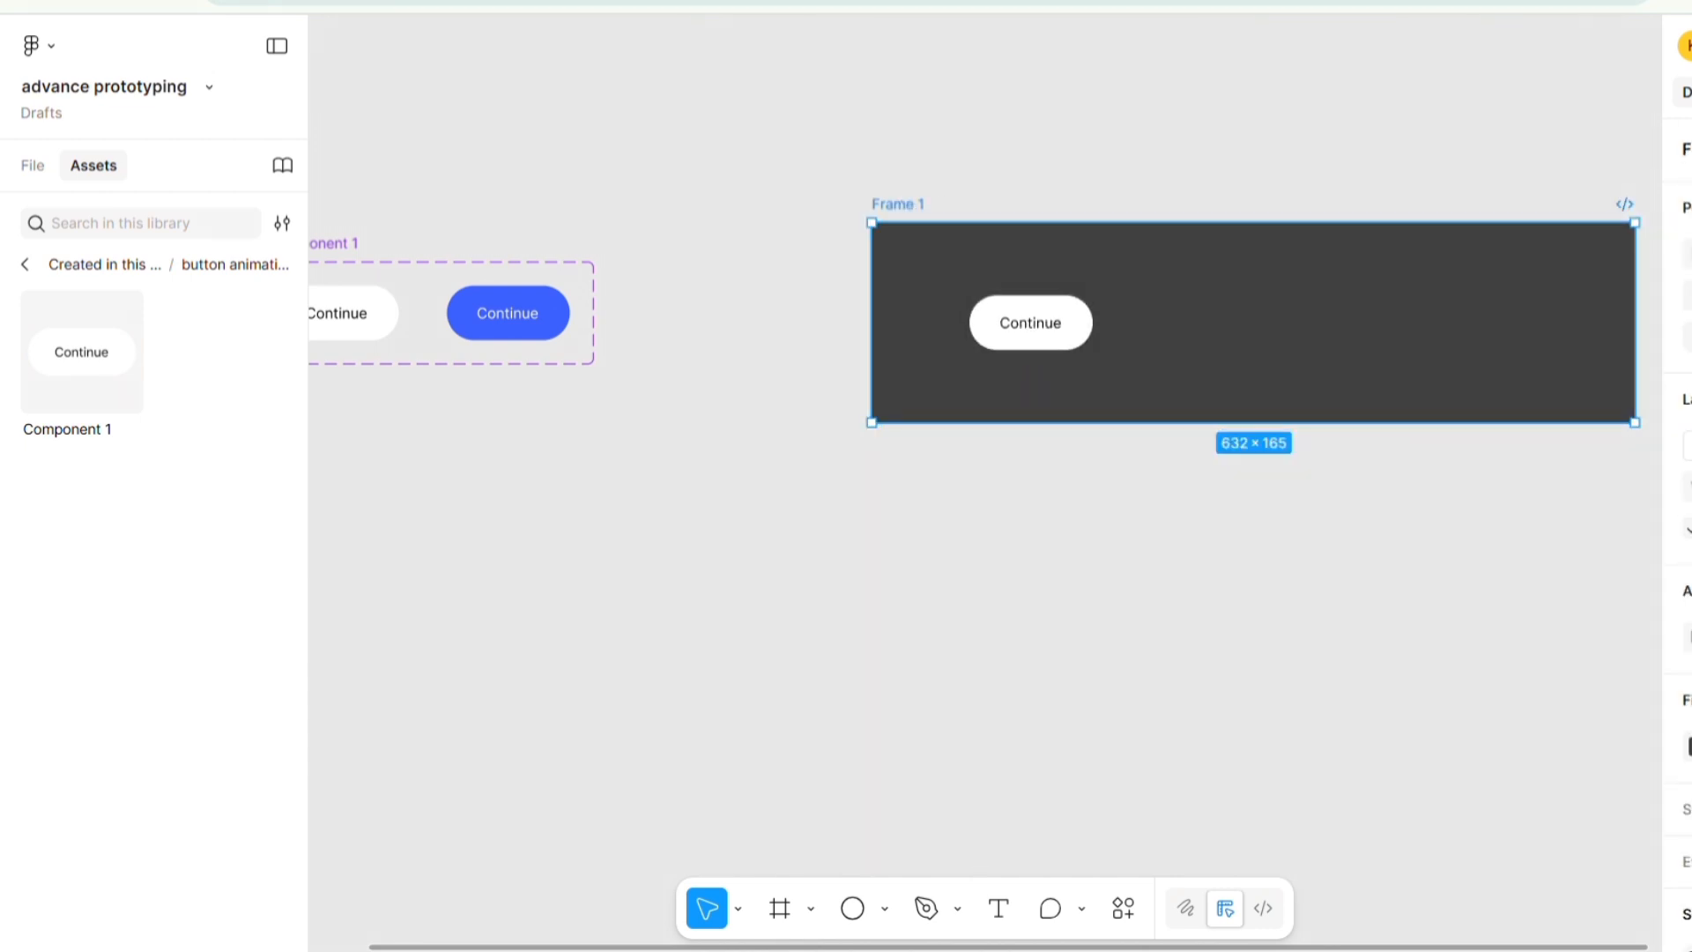
- Present the frame as a prototype and trigger the Continue button to test its animation
key("ctrl+alt+Return")
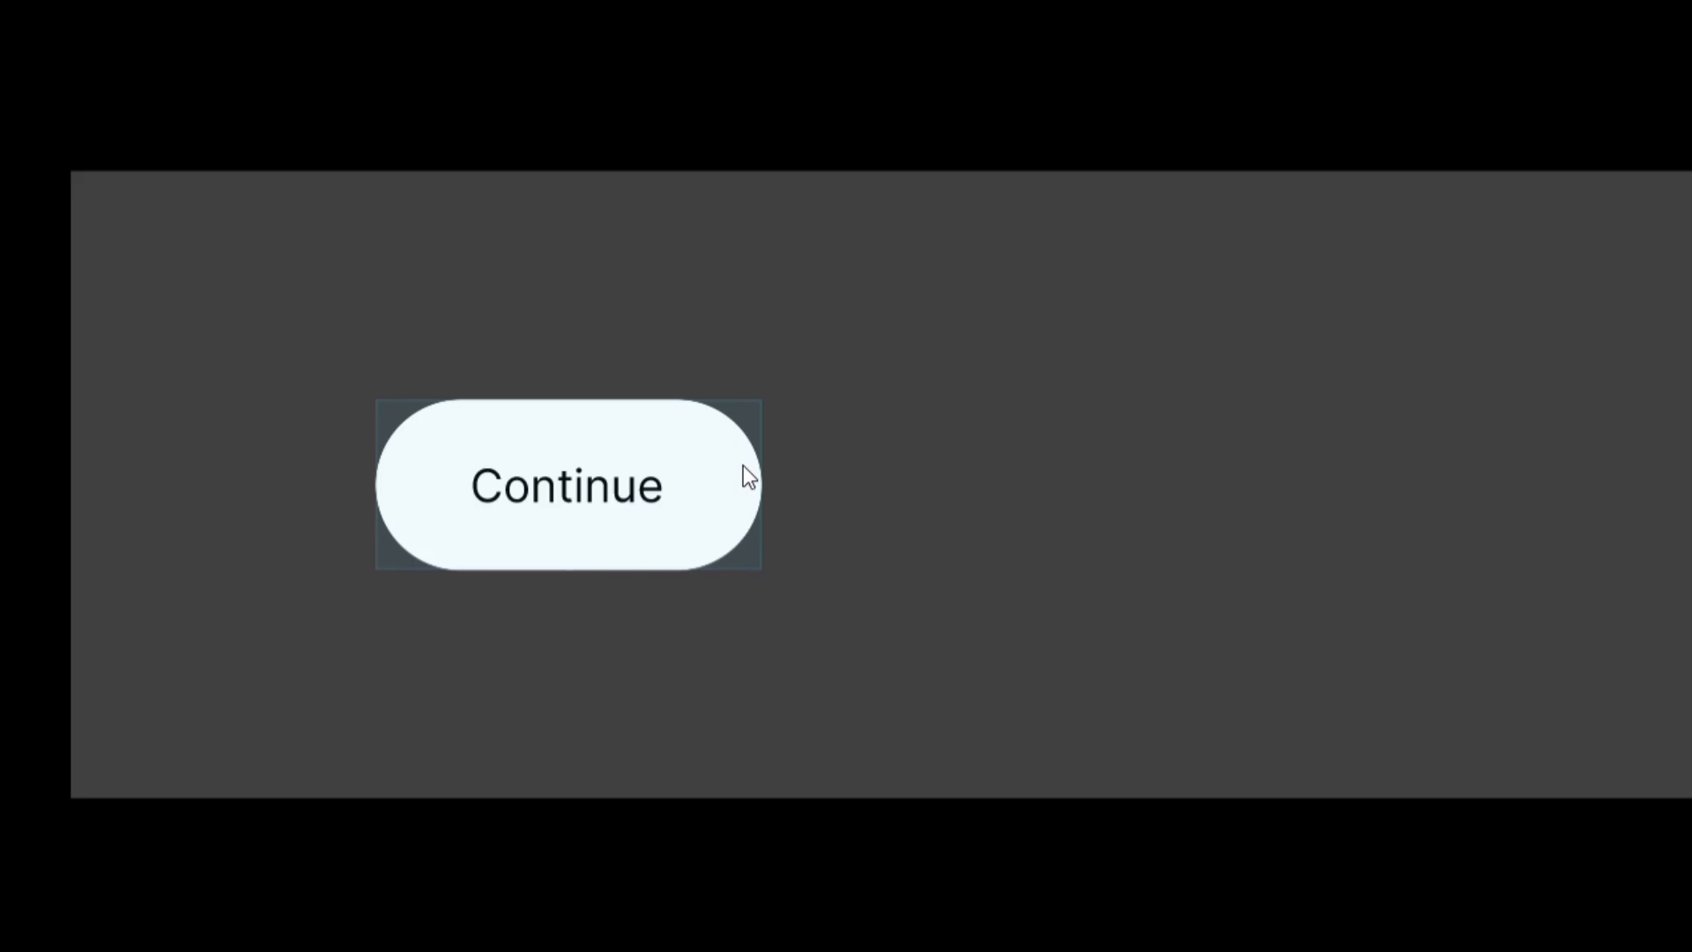
left_click(733, 485)
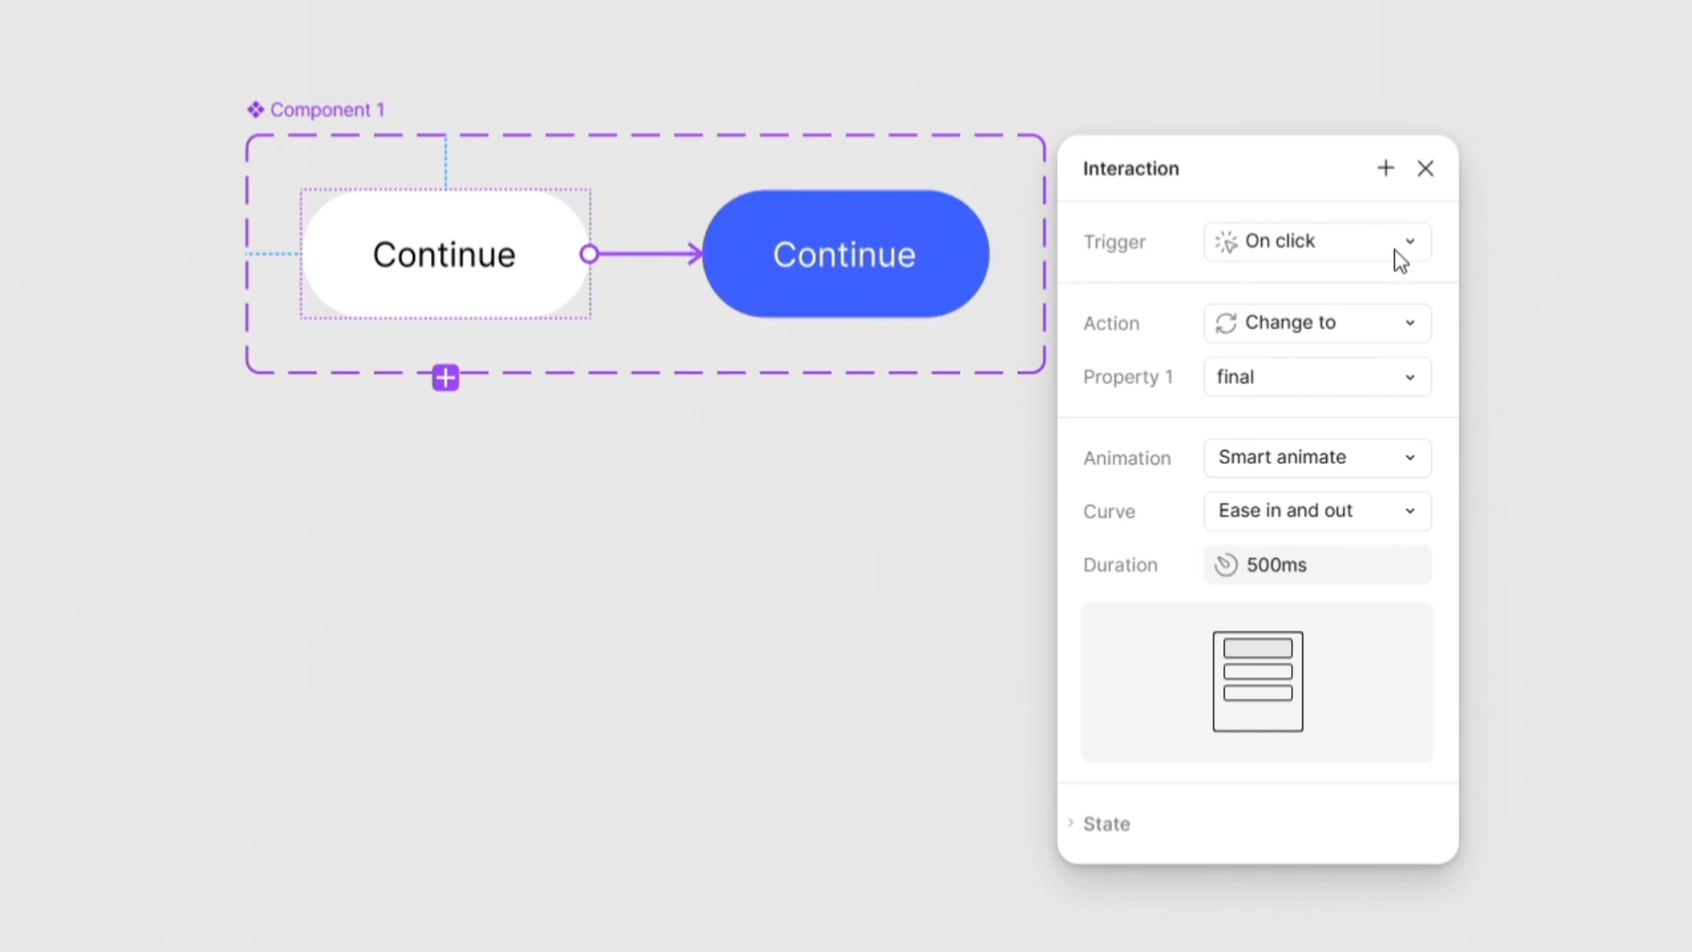
- Set the Continue variant's interaction trigger to While hovering and move Frame 2 further down below the component
left_click(1362, 235)
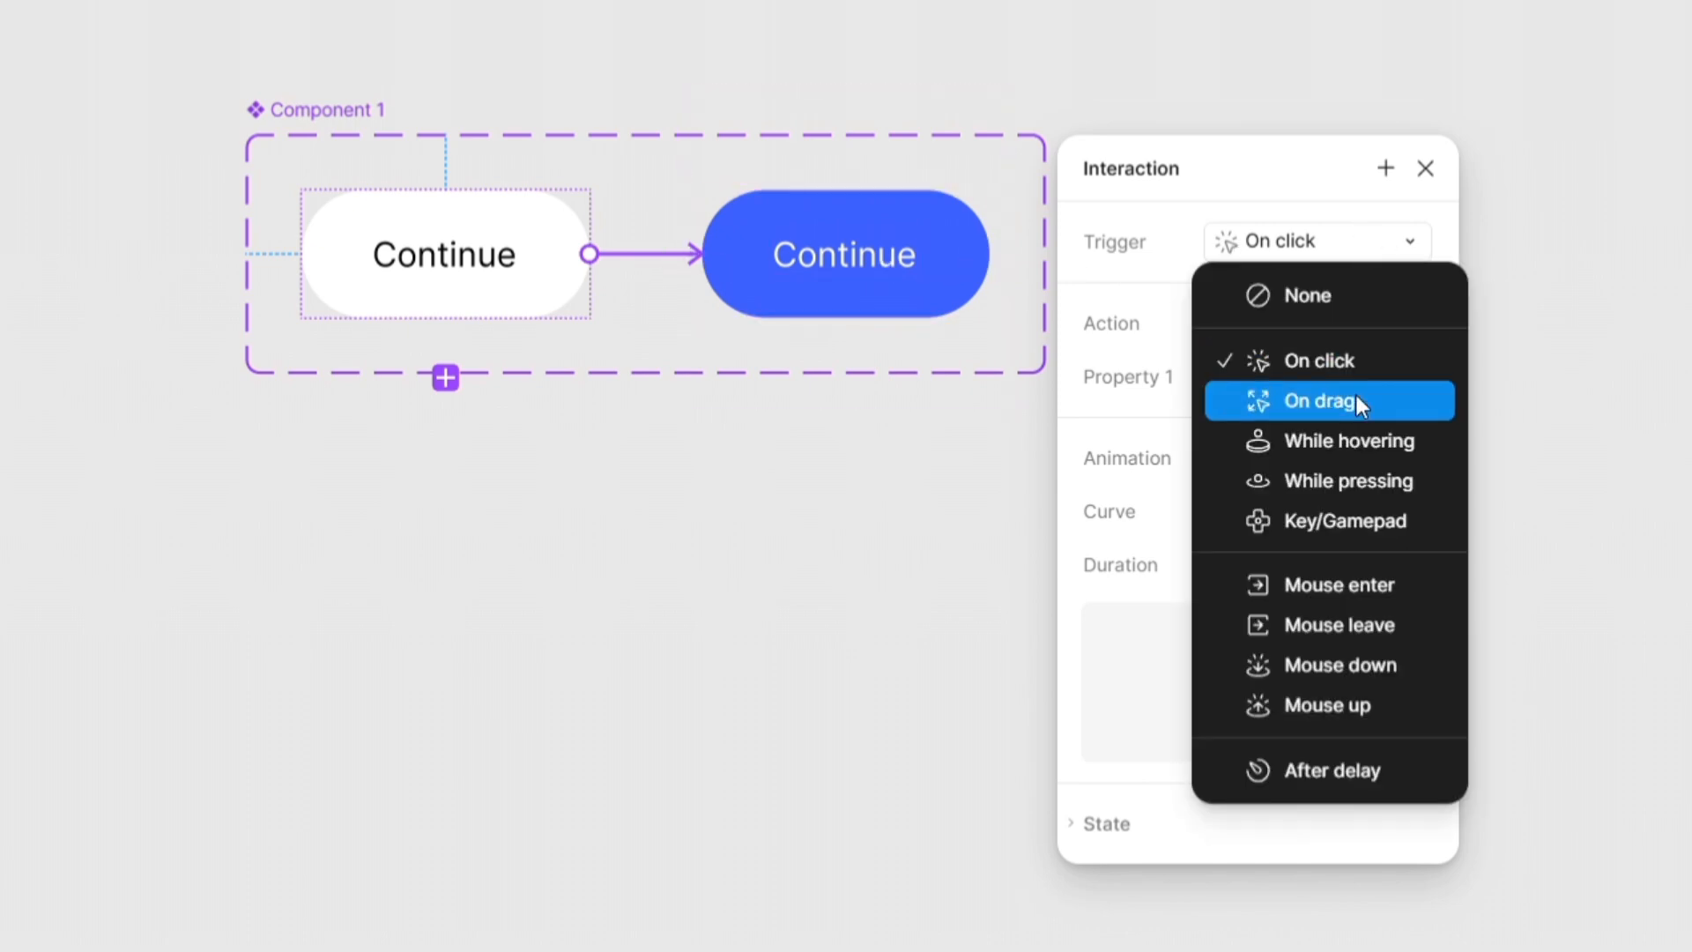
left_click(1364, 438)
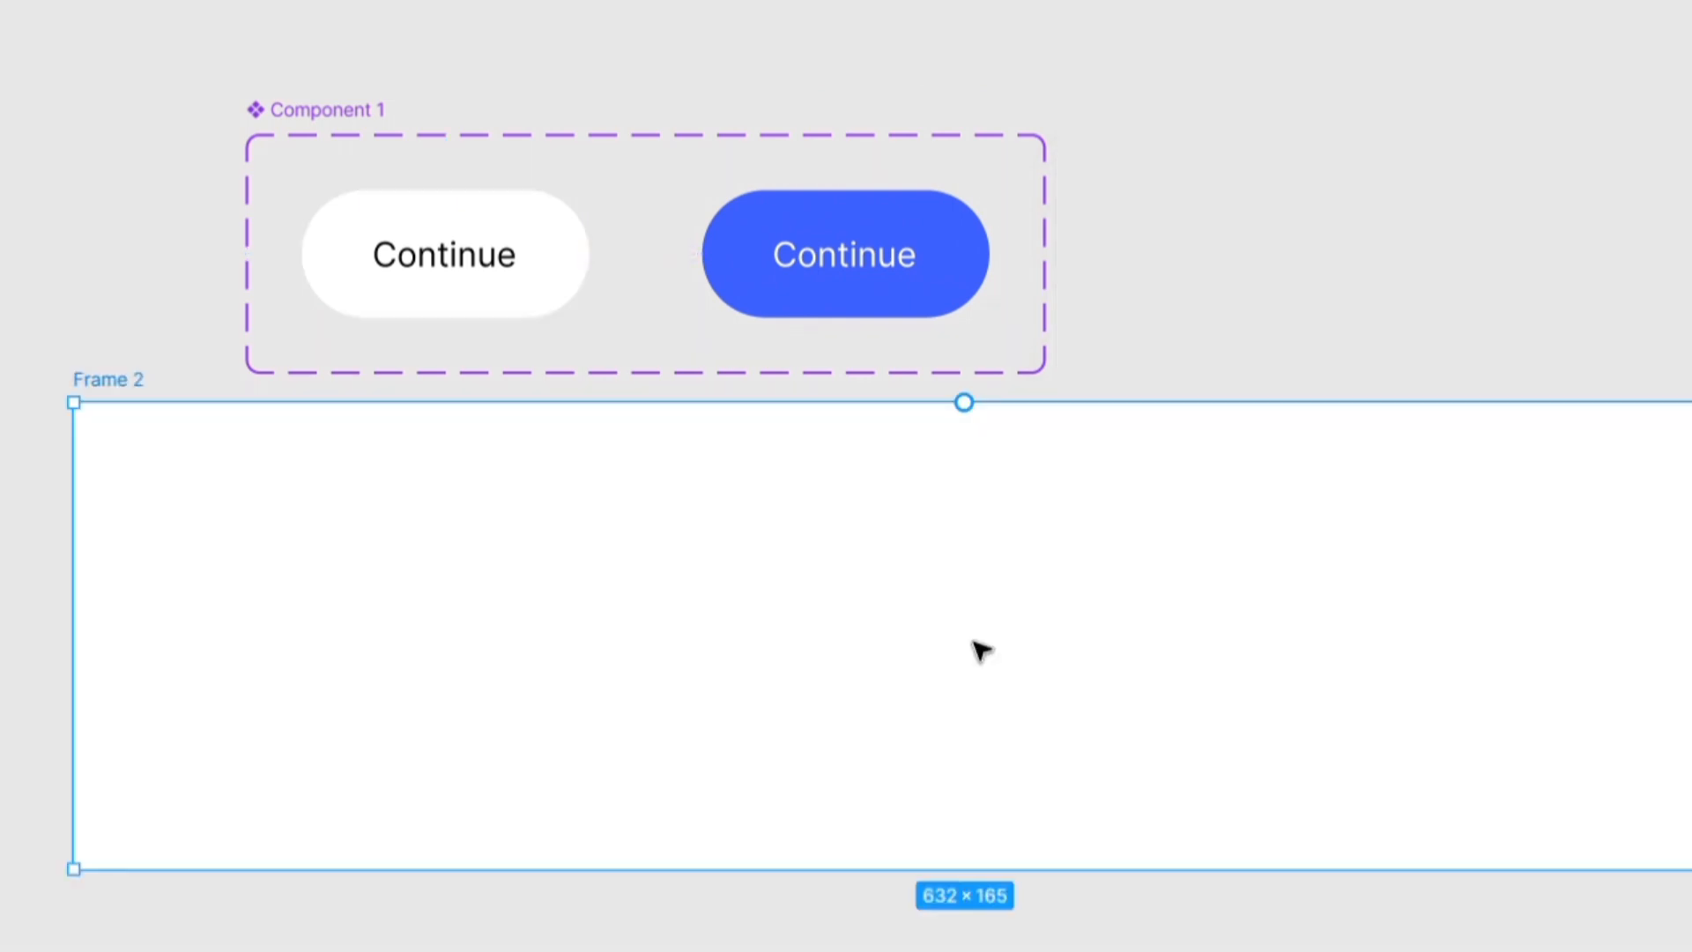
left_click_drag(1007, 607, 947, 802)
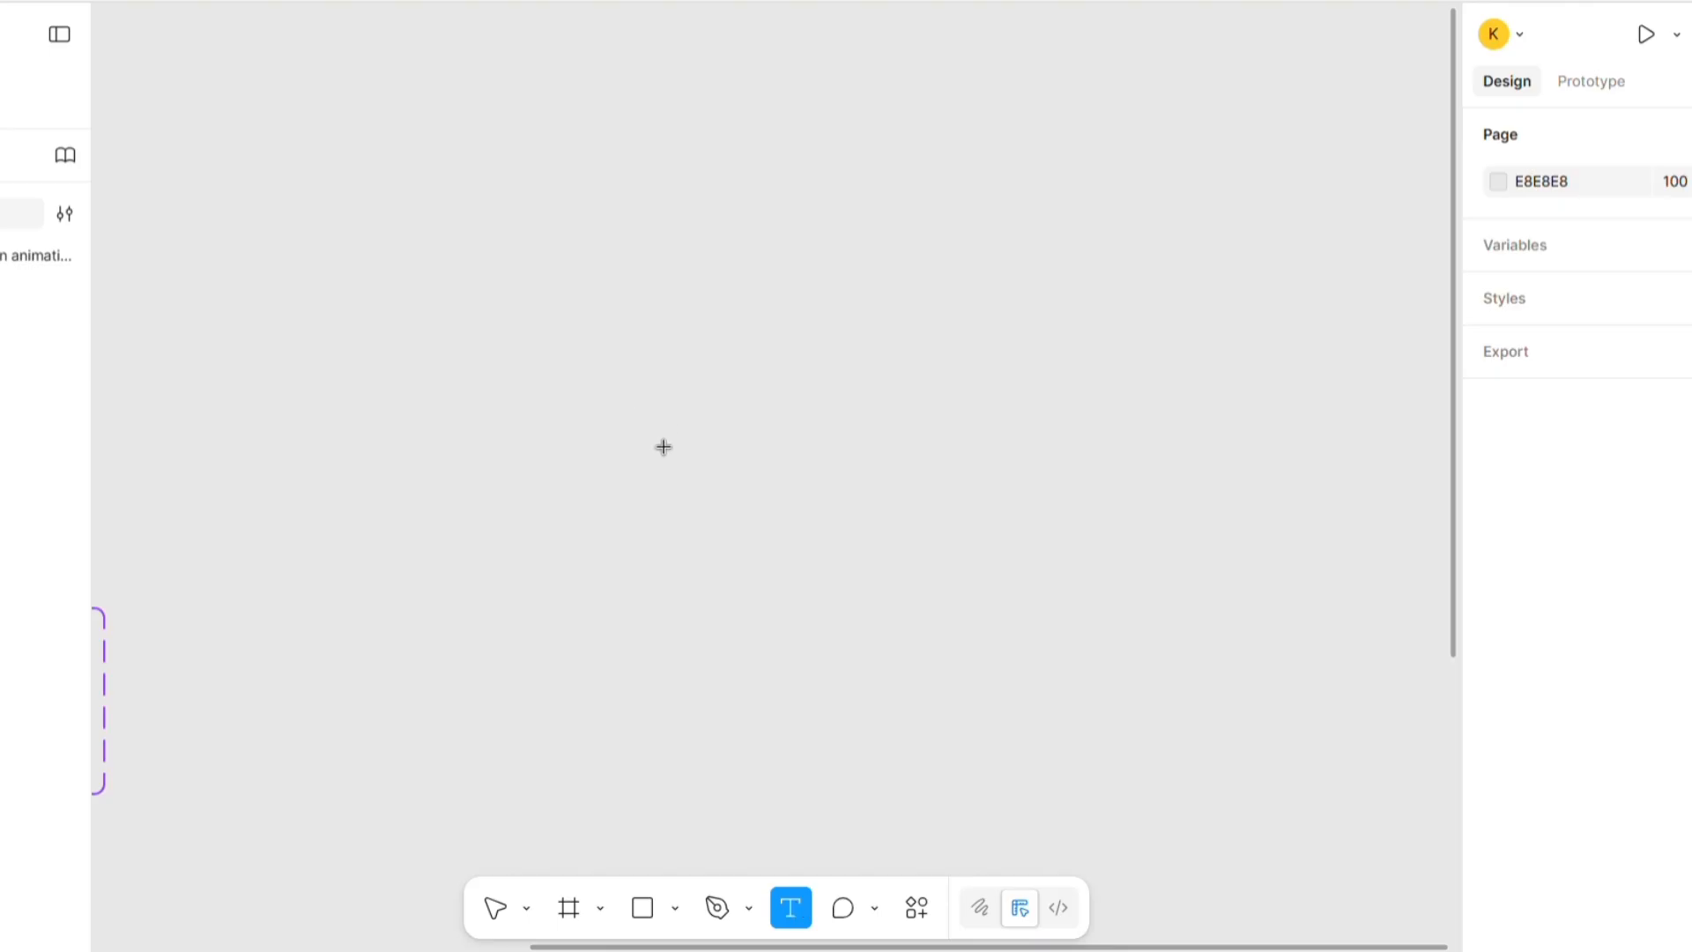
- Add a new text reading "Continue" on the empty canvas and wrap it in an auto layout frame
left_click(637, 428)
type("C")
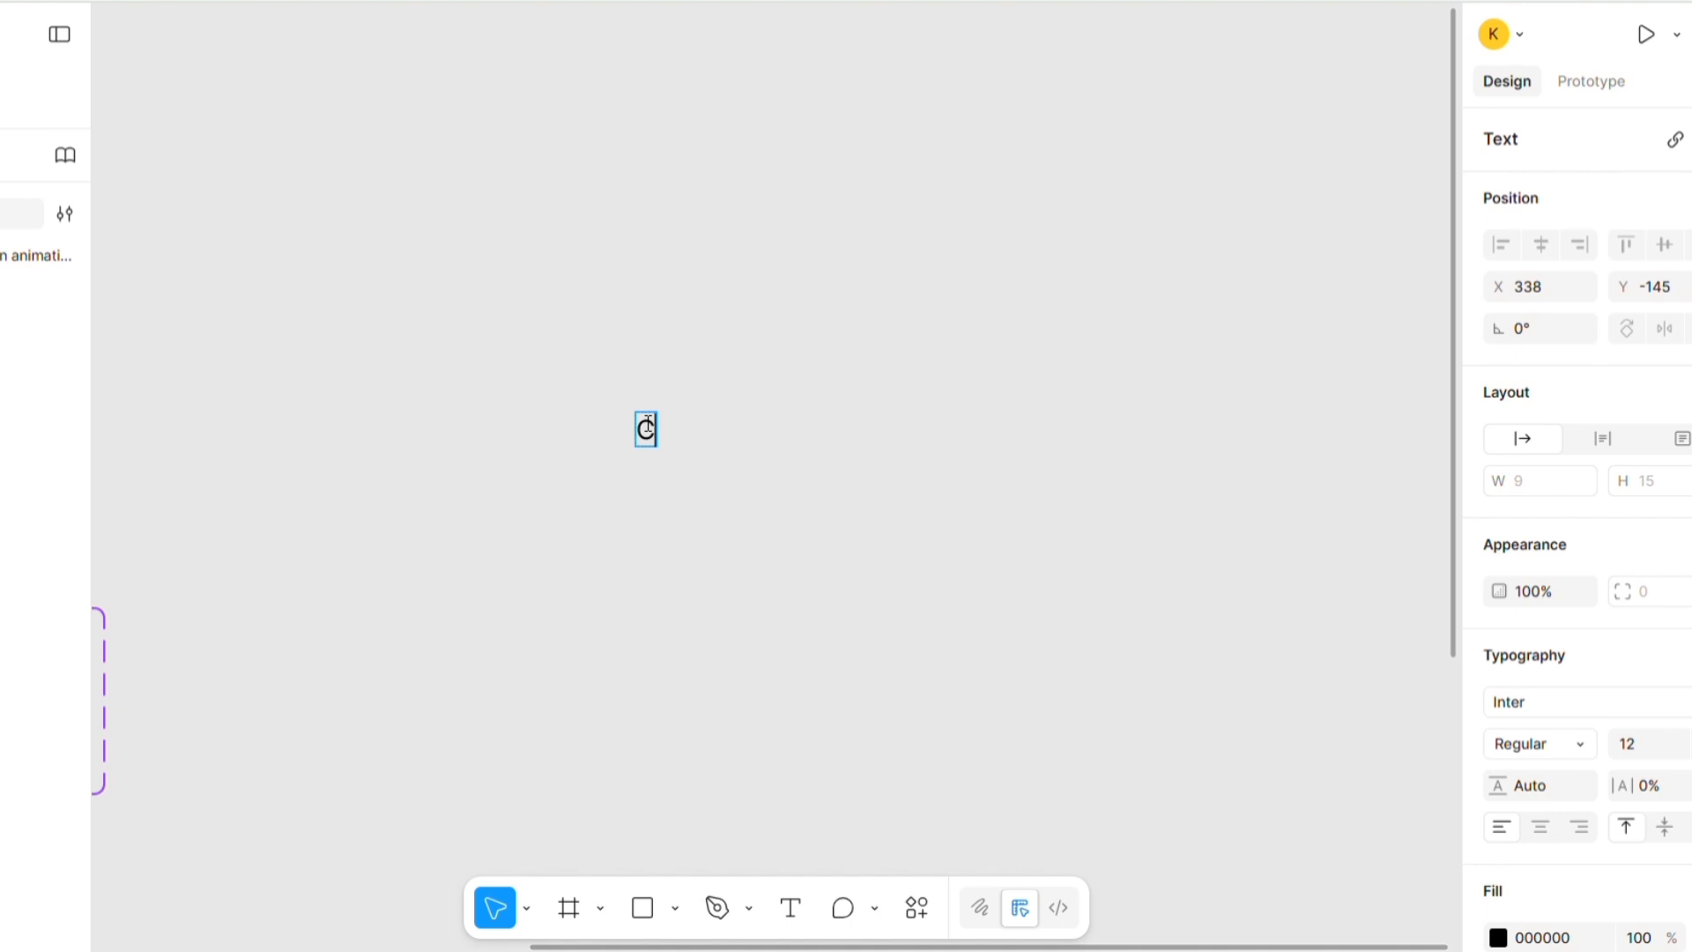
type("ontinue")
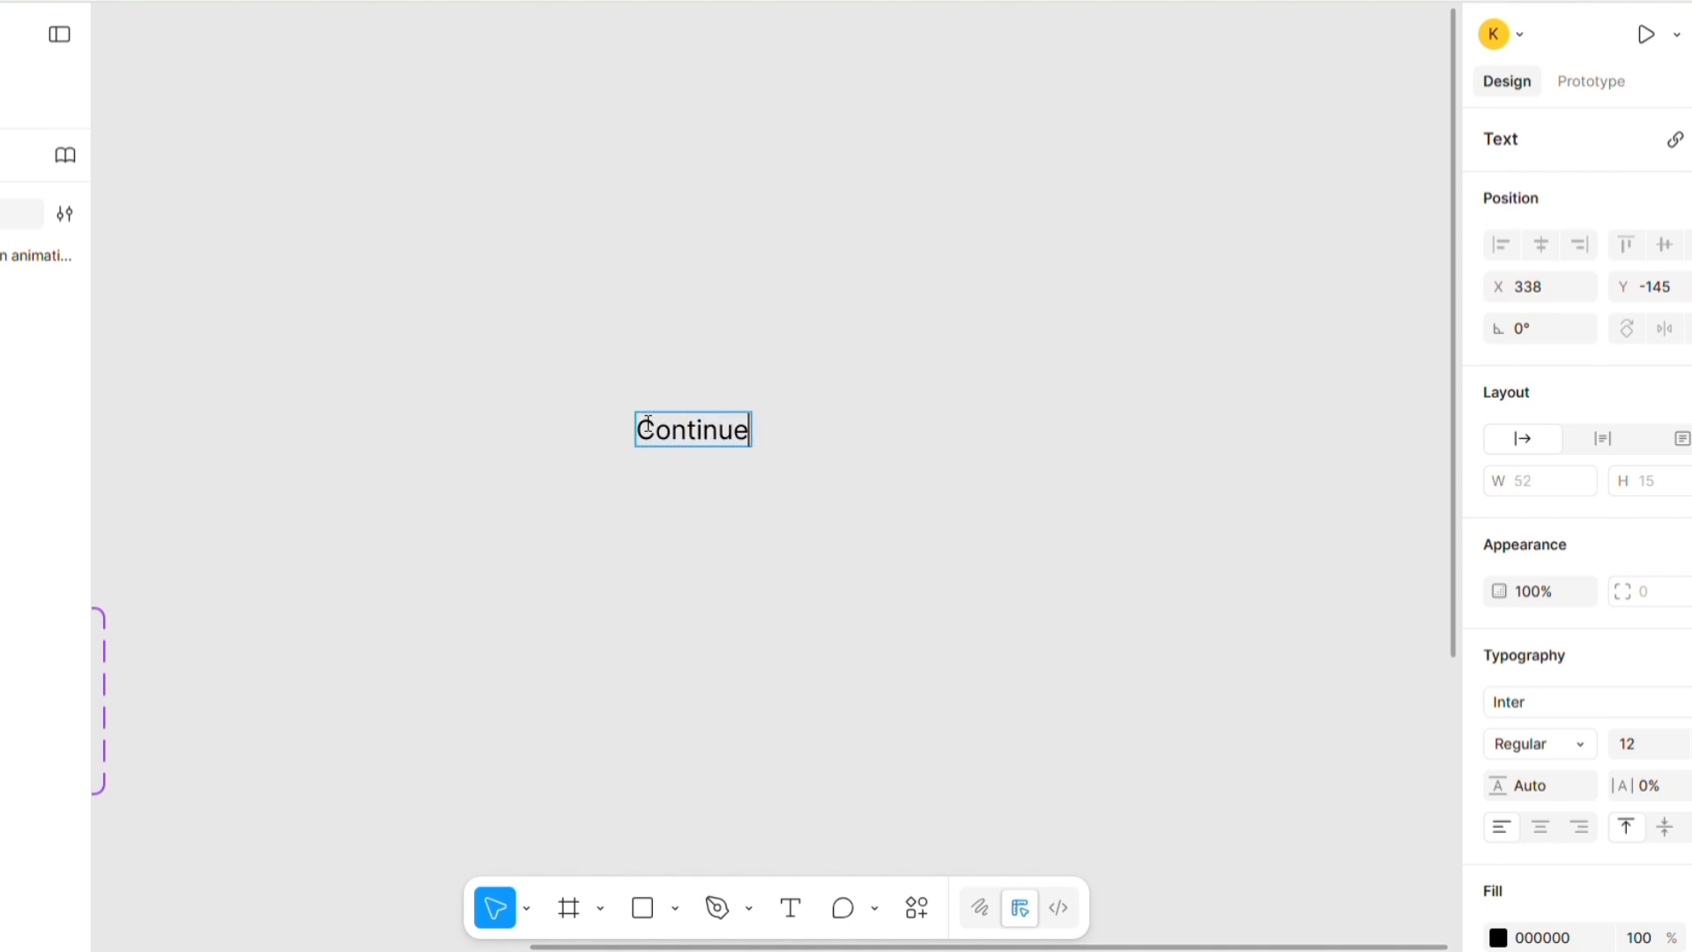
key("Escape")
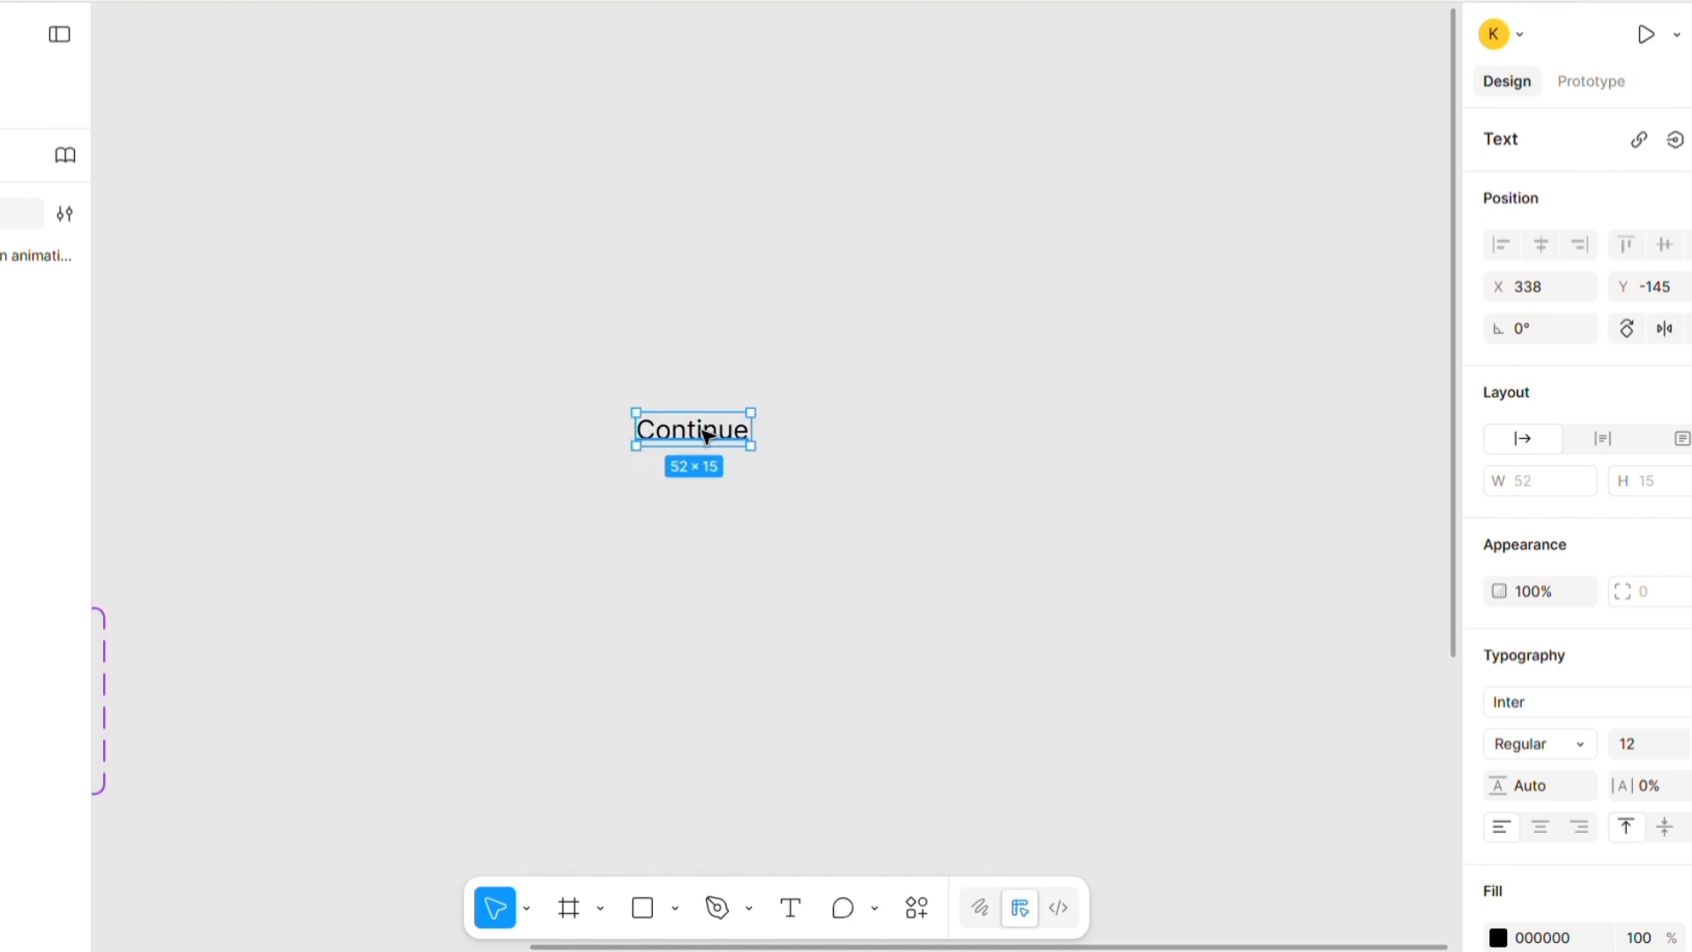
key("shift+a")
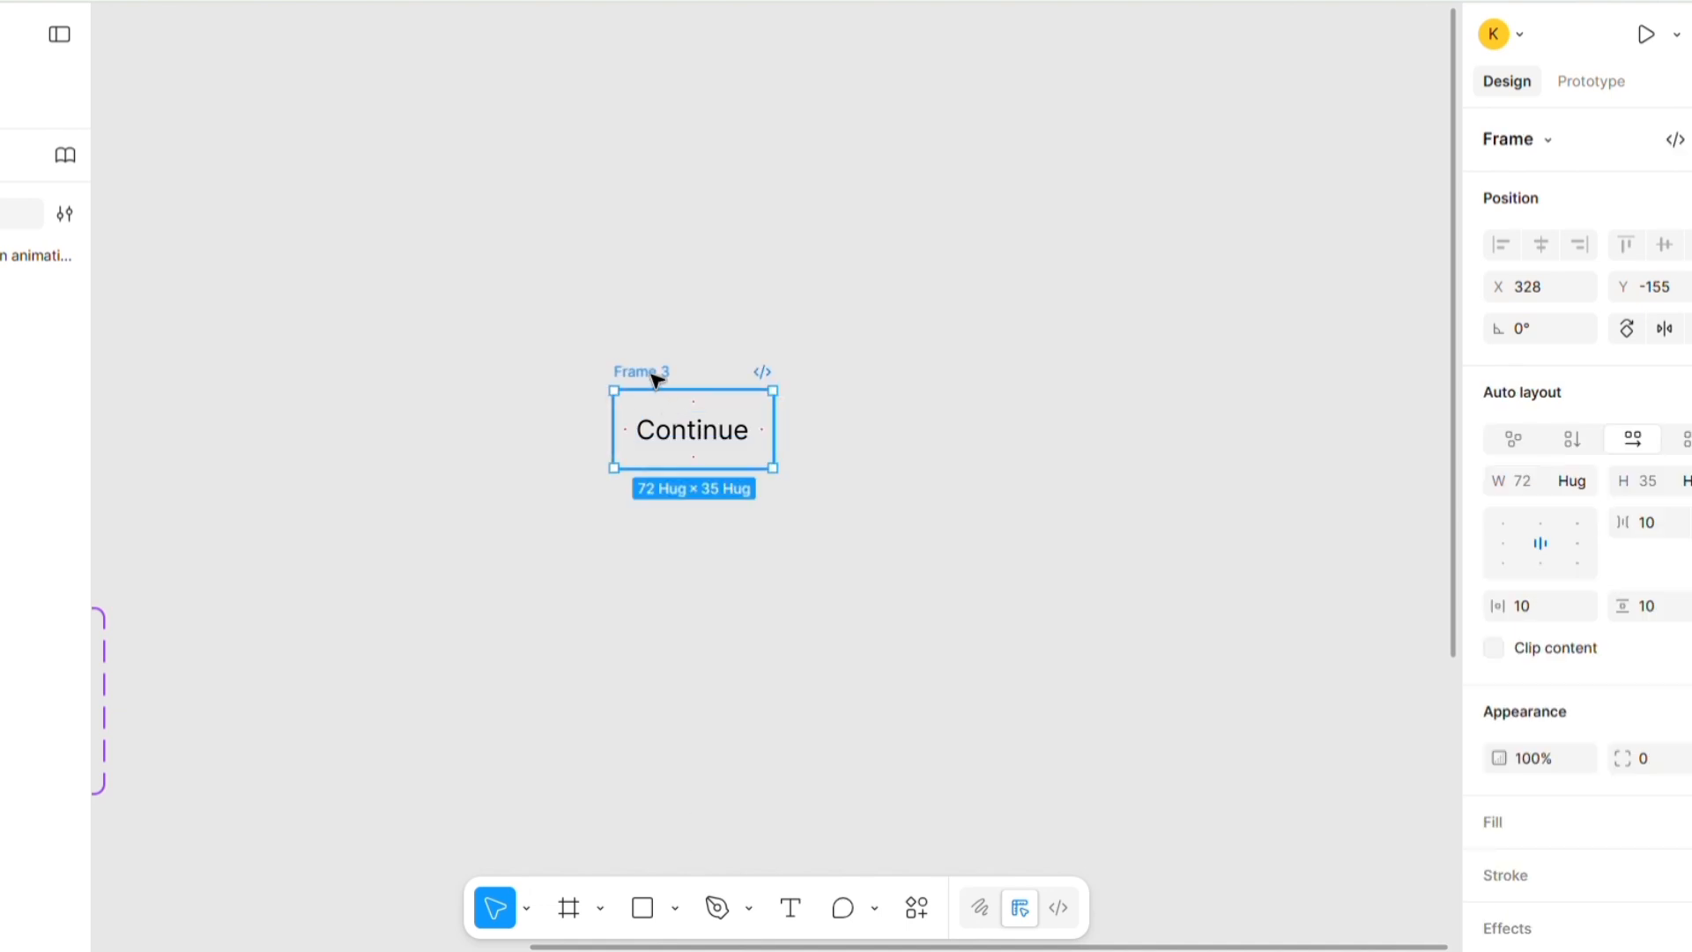
- Set the new Continue frame's auto layout padding to 20 horizontally and 15 vertically
left_click(791, 295)
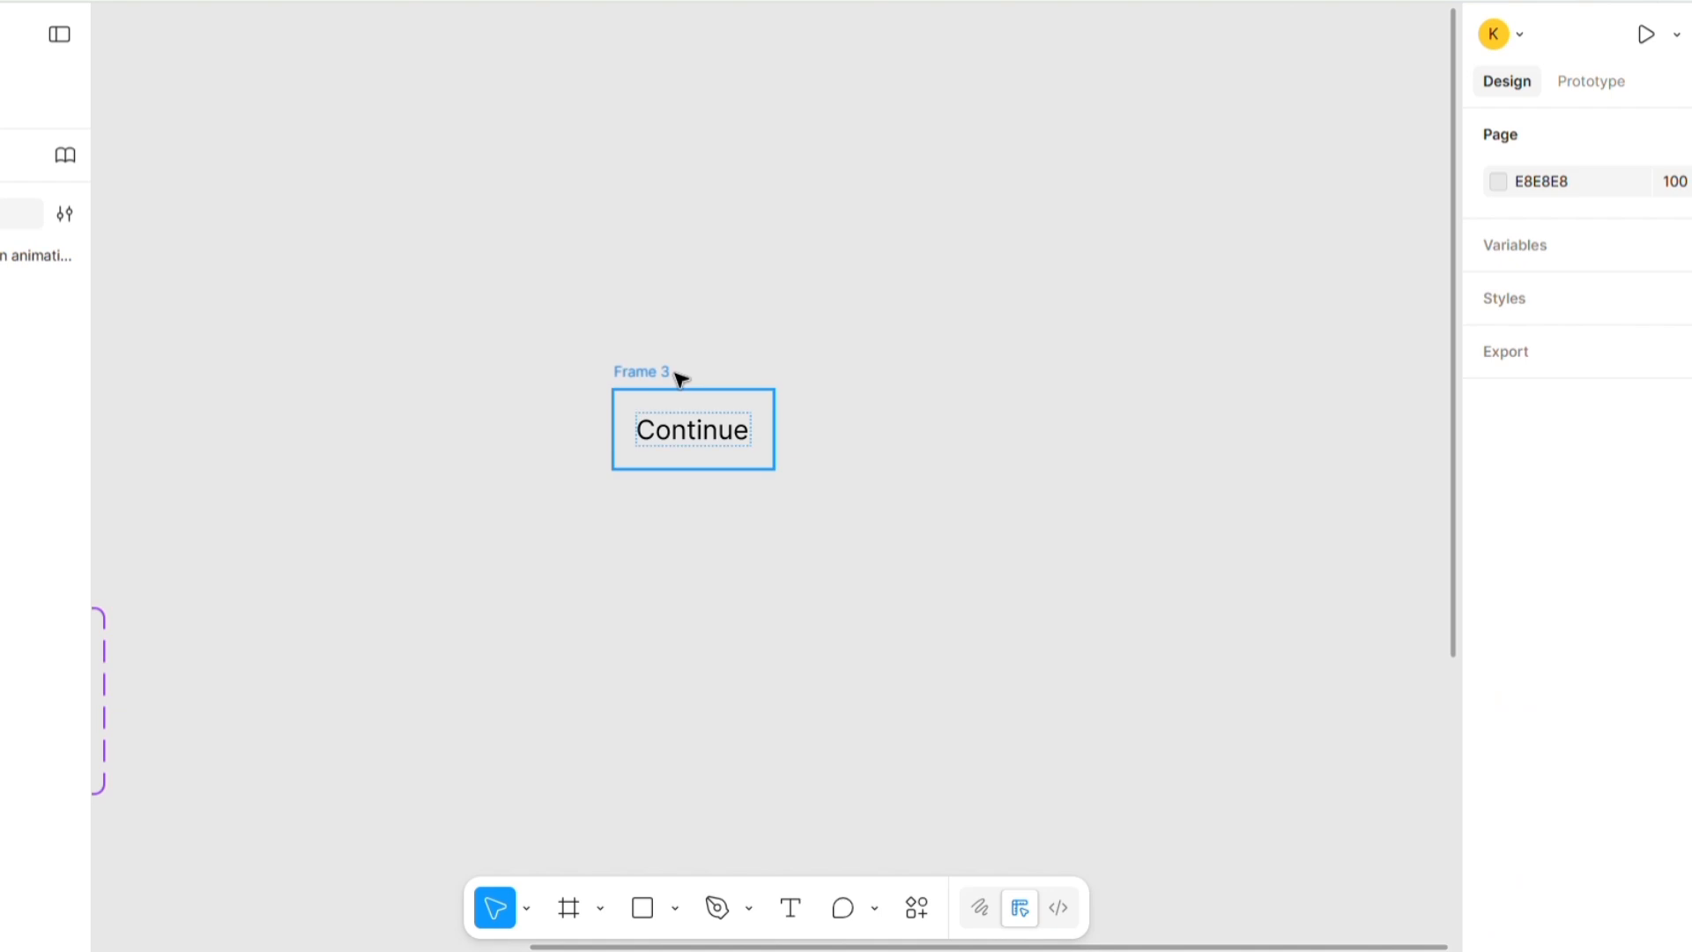
left_click(676, 373)
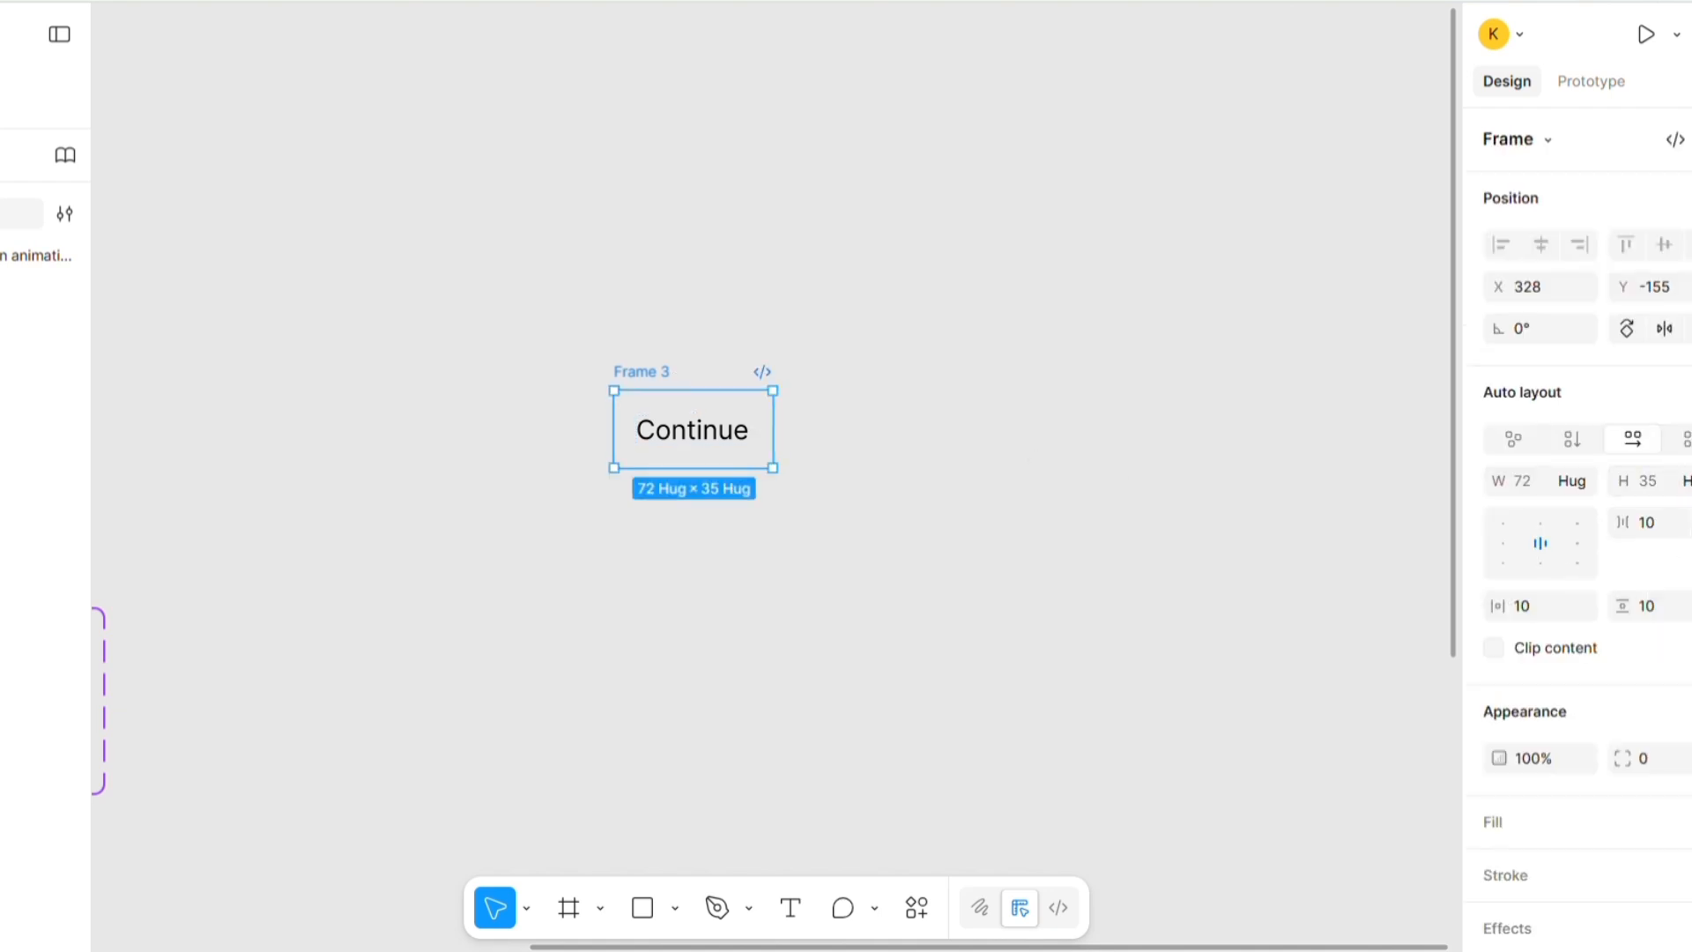
scroll(1587, 529, "down", 3)
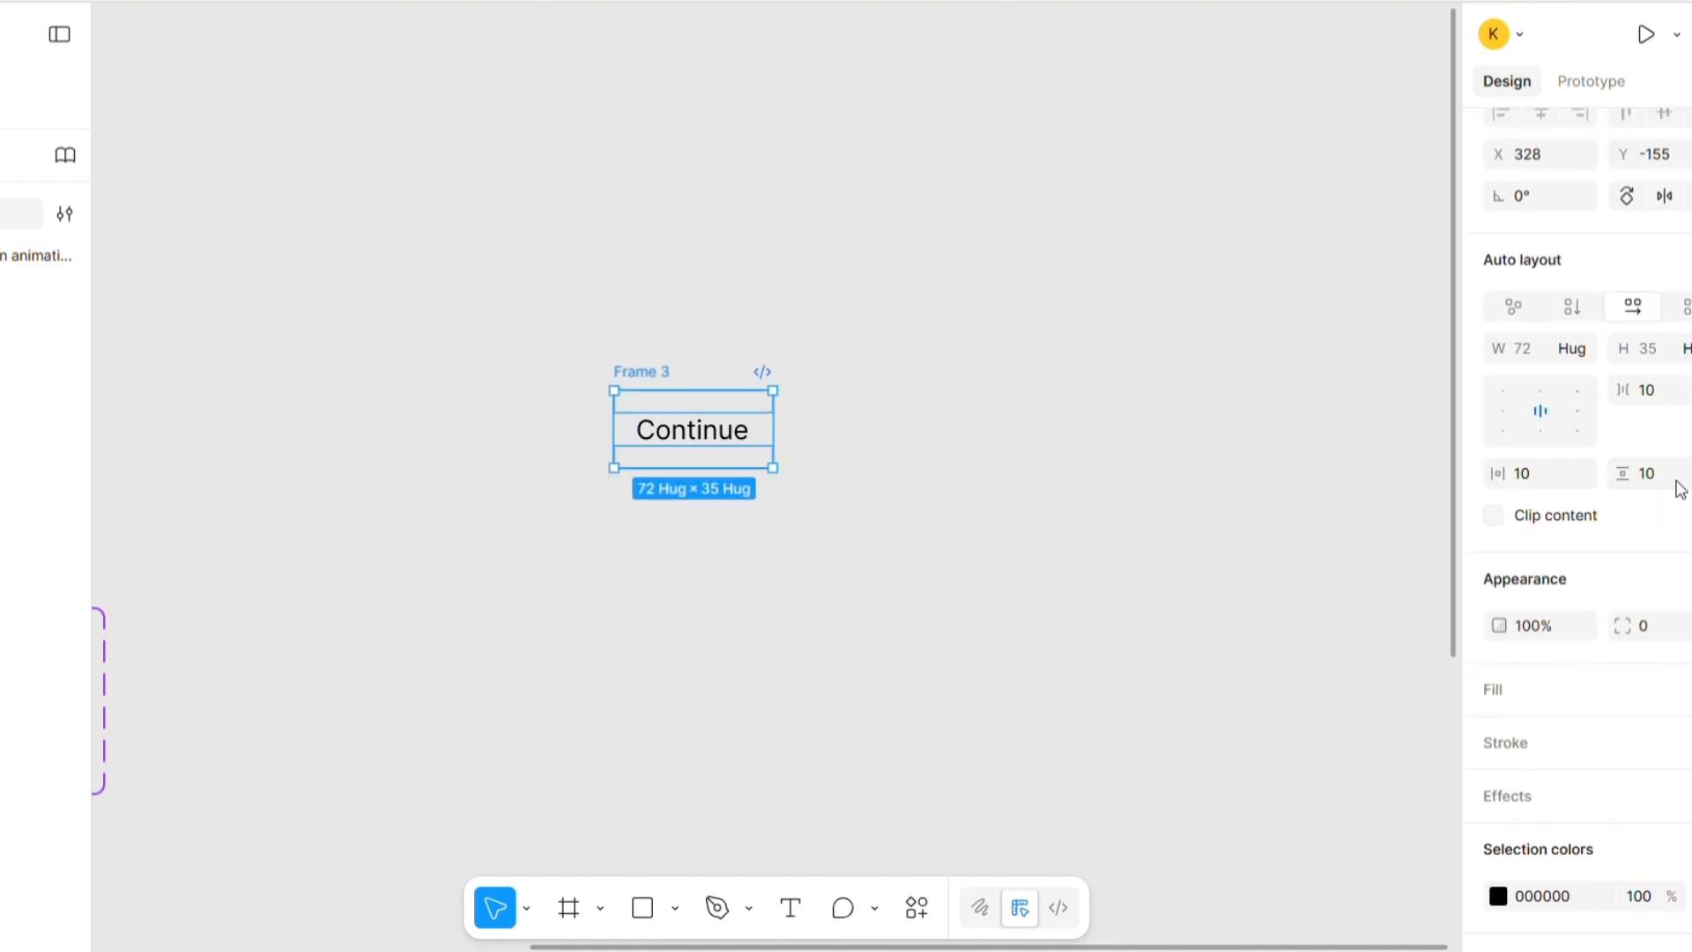
left_click(1662, 471)
left_click(1539, 476)
type("15")
key("Return")
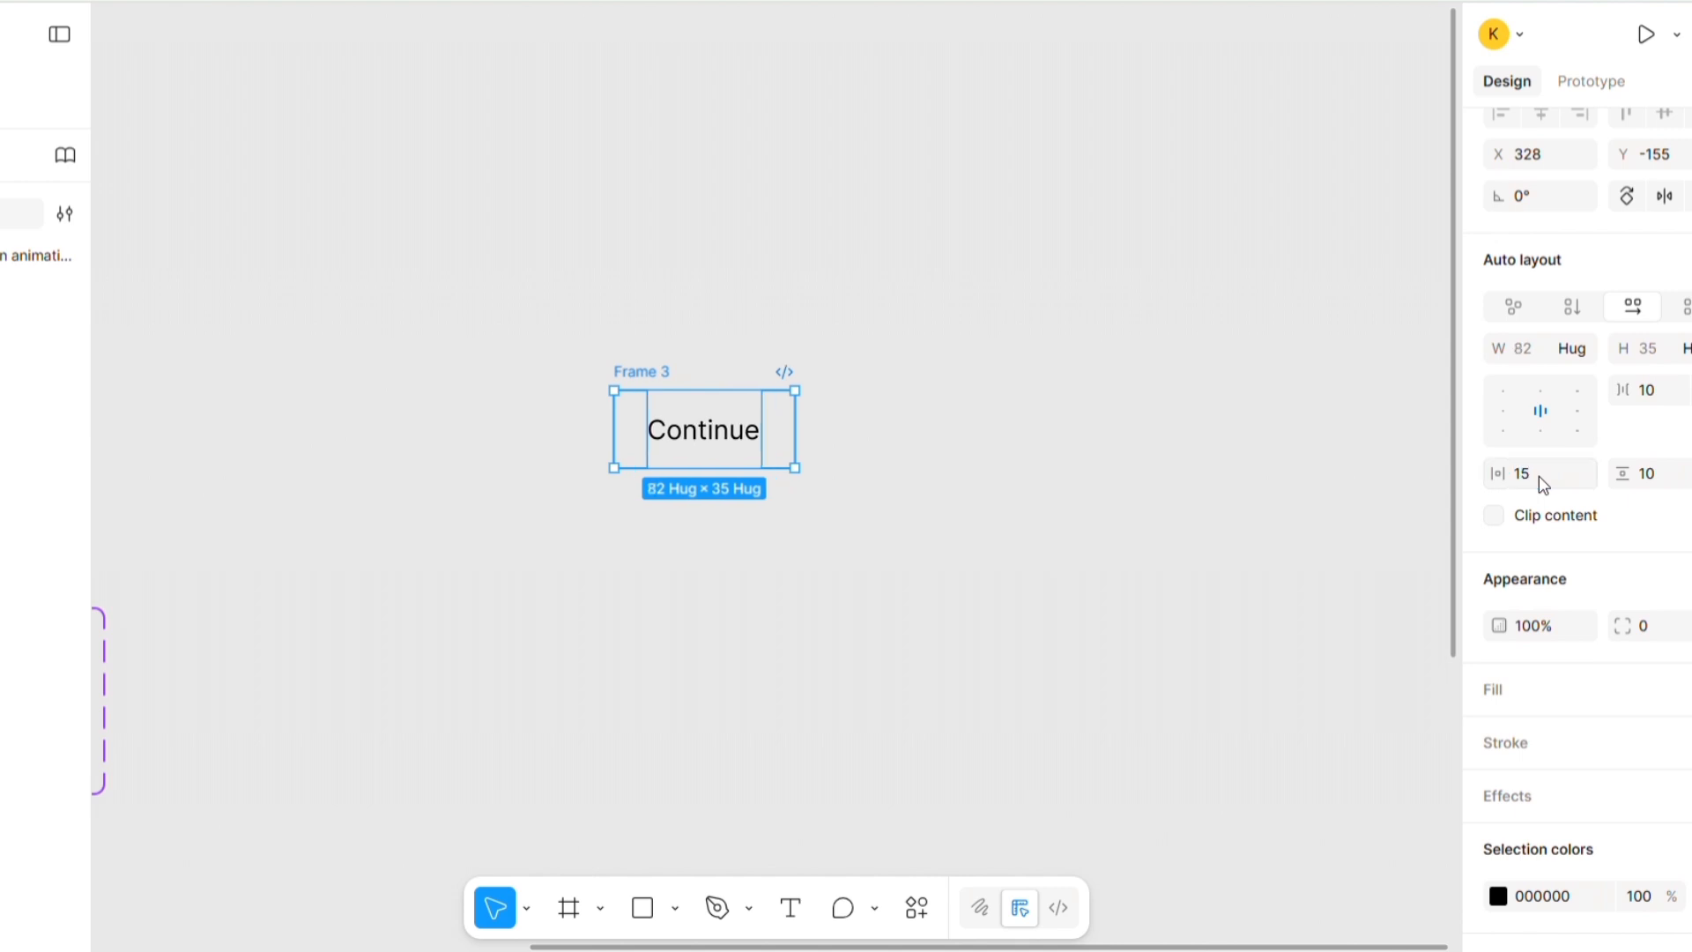
left_click(1659, 480)
type("15")
key("Return")
left_click(1533, 480)
type("20")
key("Return")
key("Escape")
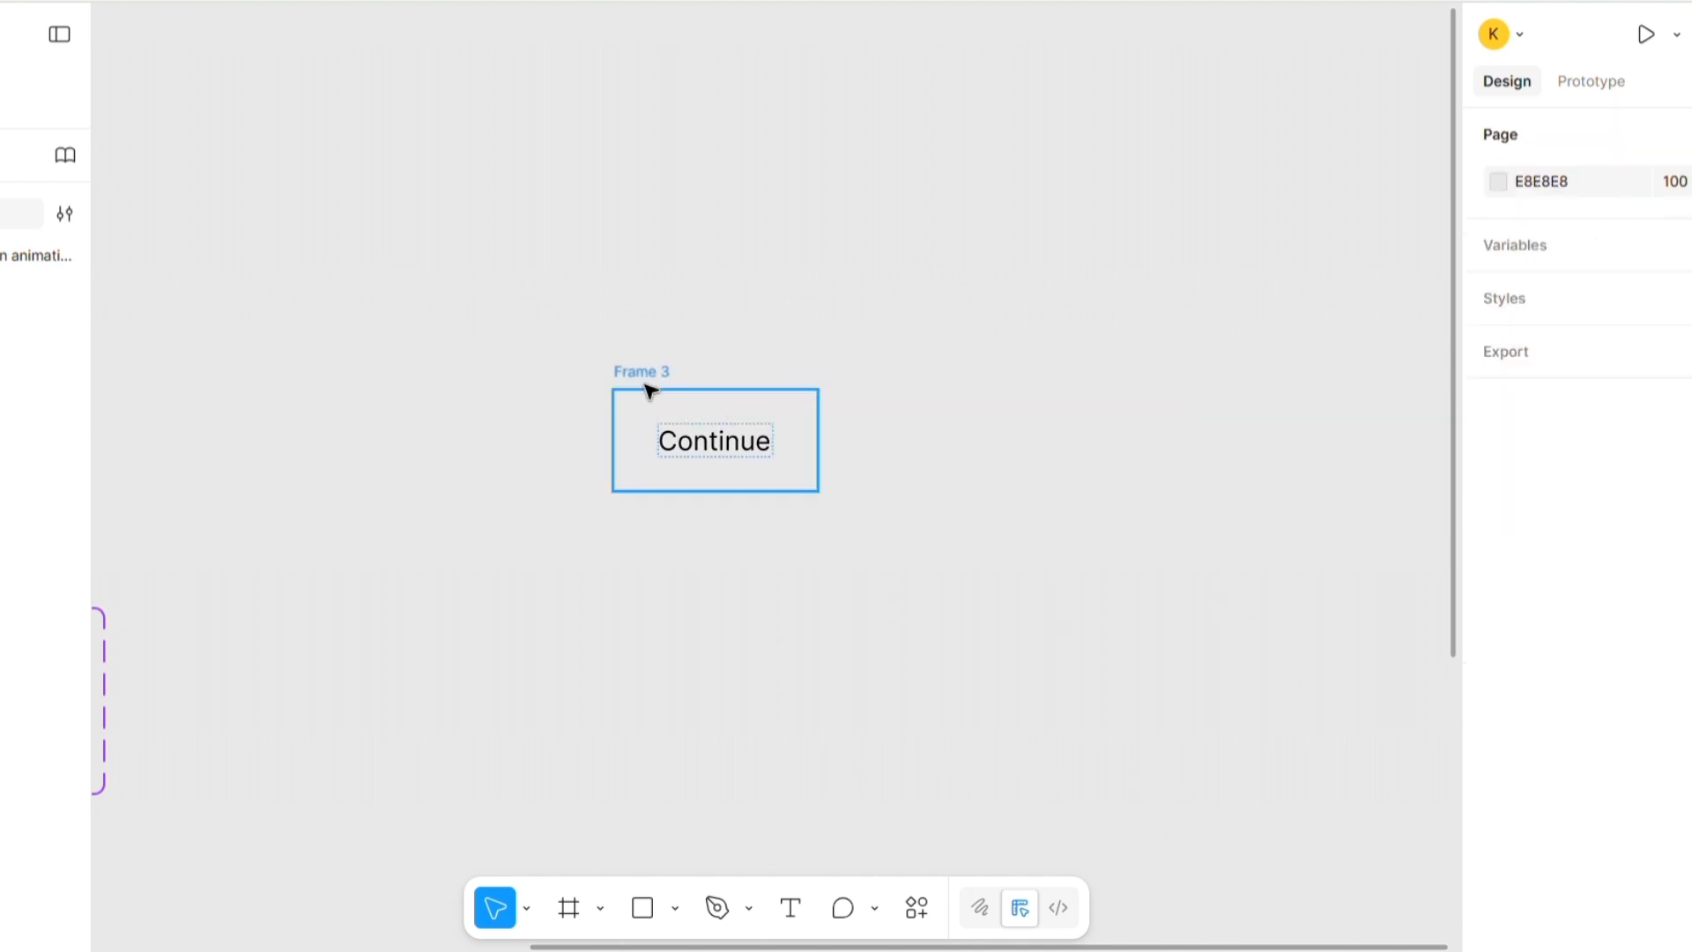
- Give the Continue frame a white FFFFFF fill and a corner radius of 50
left_click(736, 438)
scroll(1587, 537, "down", 3)
left_click(1674, 537)
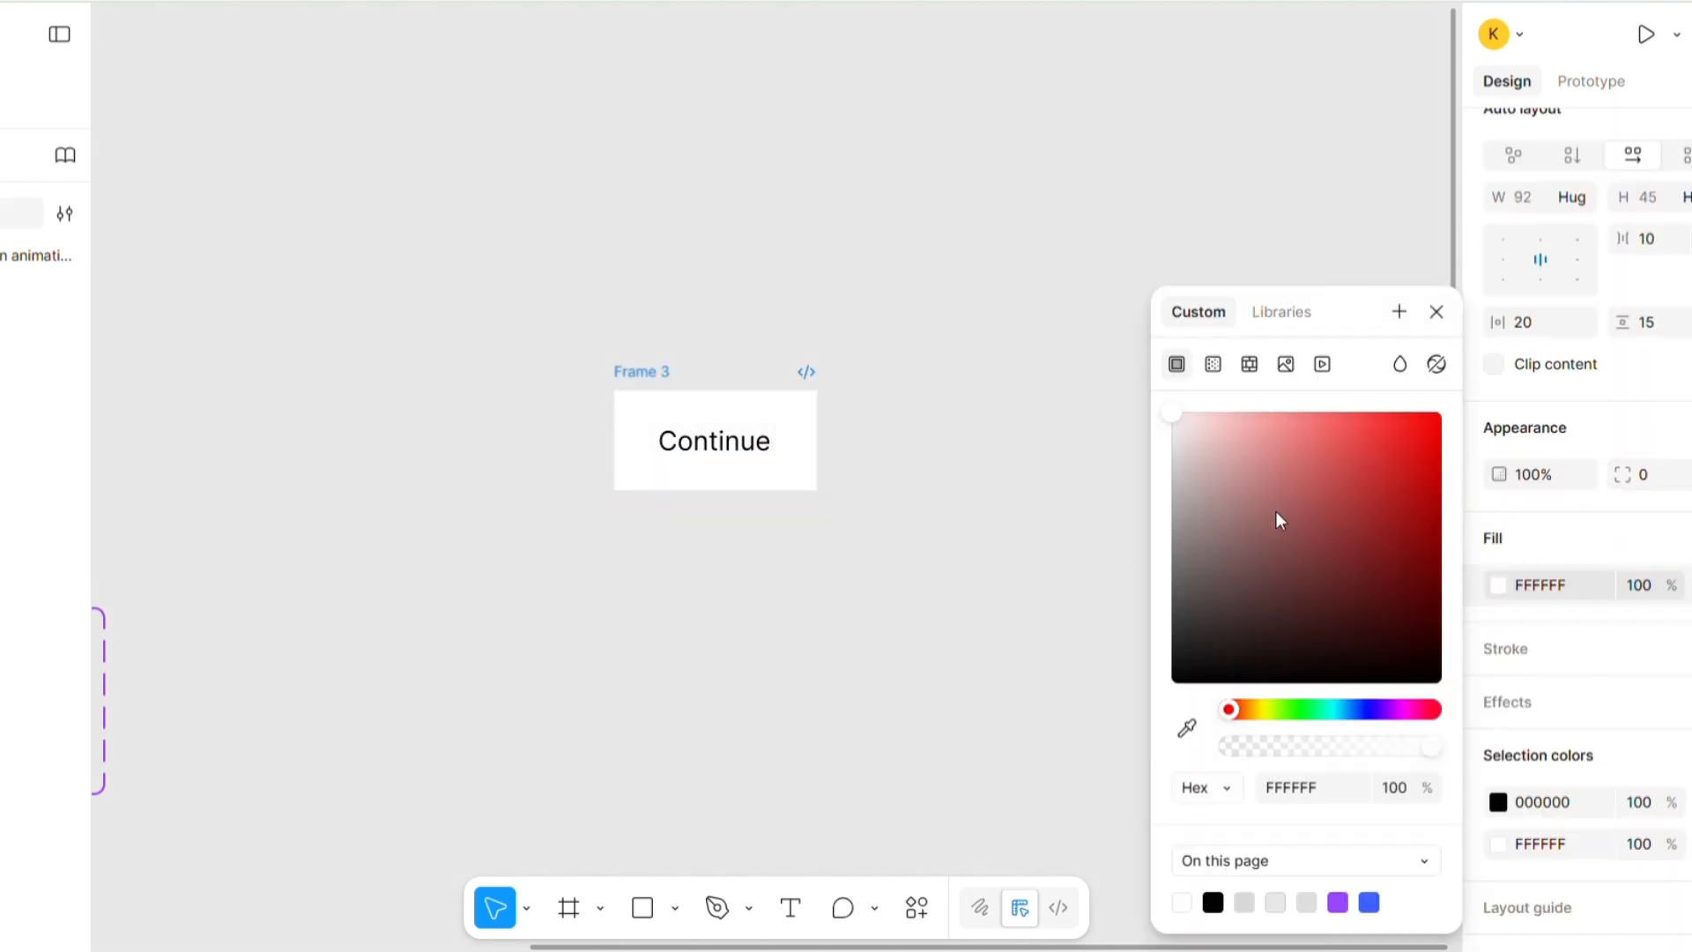
left_click(1650, 474)
type("50")
key("Return")
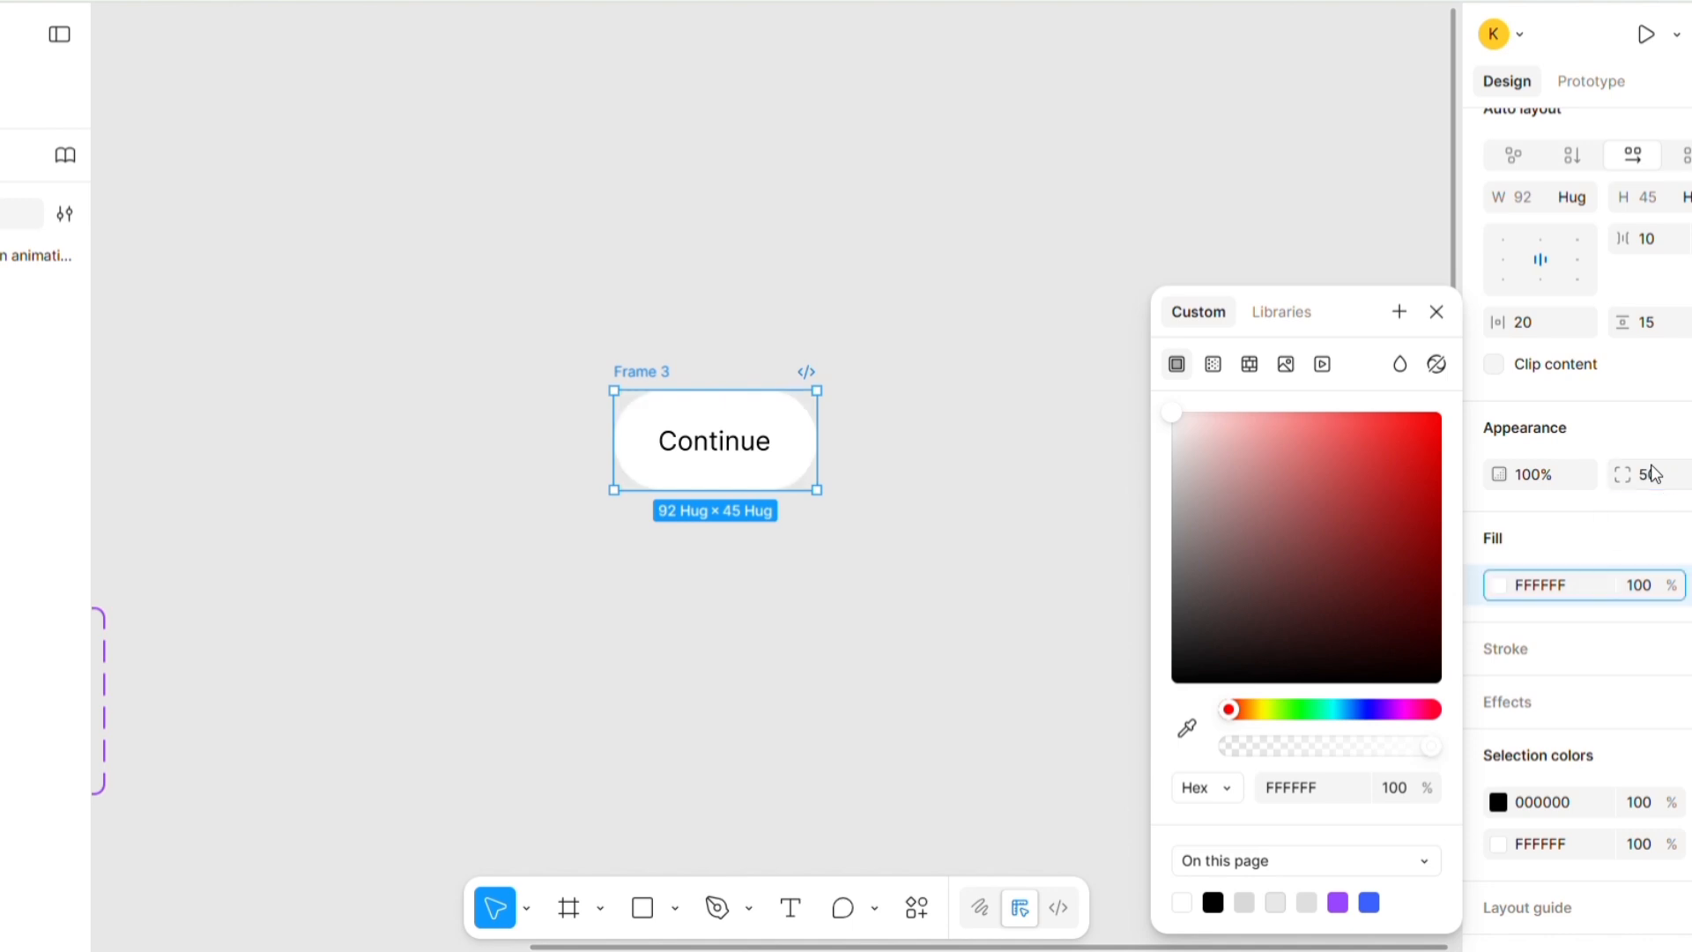
- Add a stroke to the Continue button and colour it dark grey 454545
left_click(1679, 649)
left_click(1498, 696)
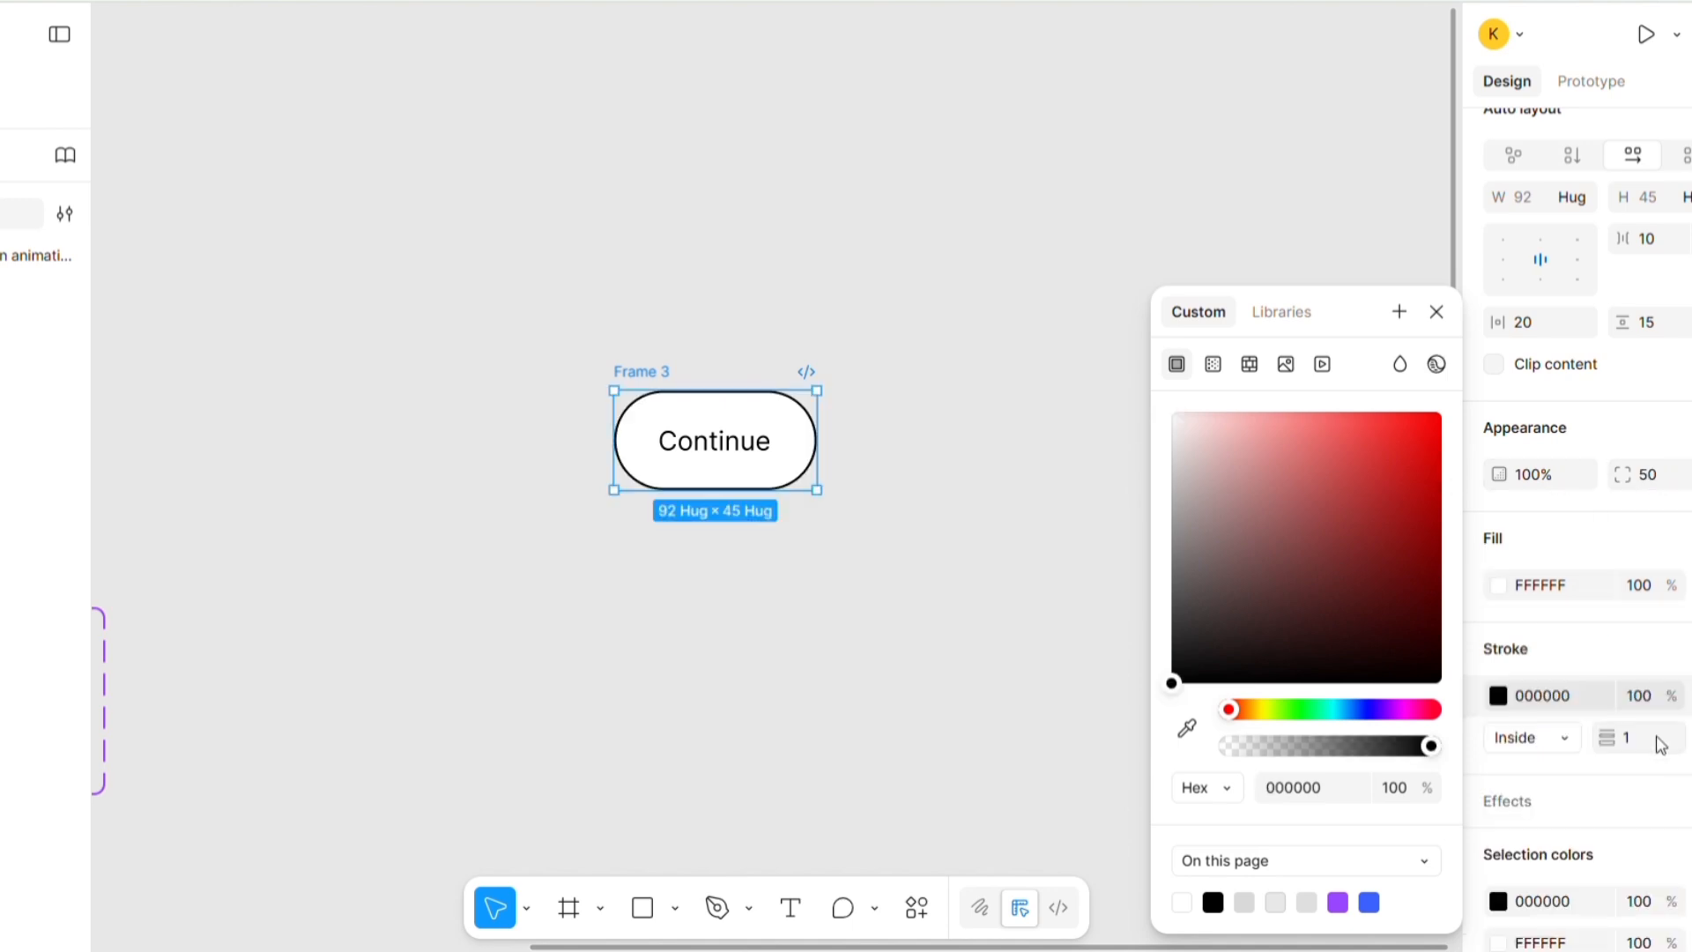
left_click(1184, 583)
left_click_drag(1183, 583, 1155, 617)
left_click(1099, 627)
left_click(714, 438)
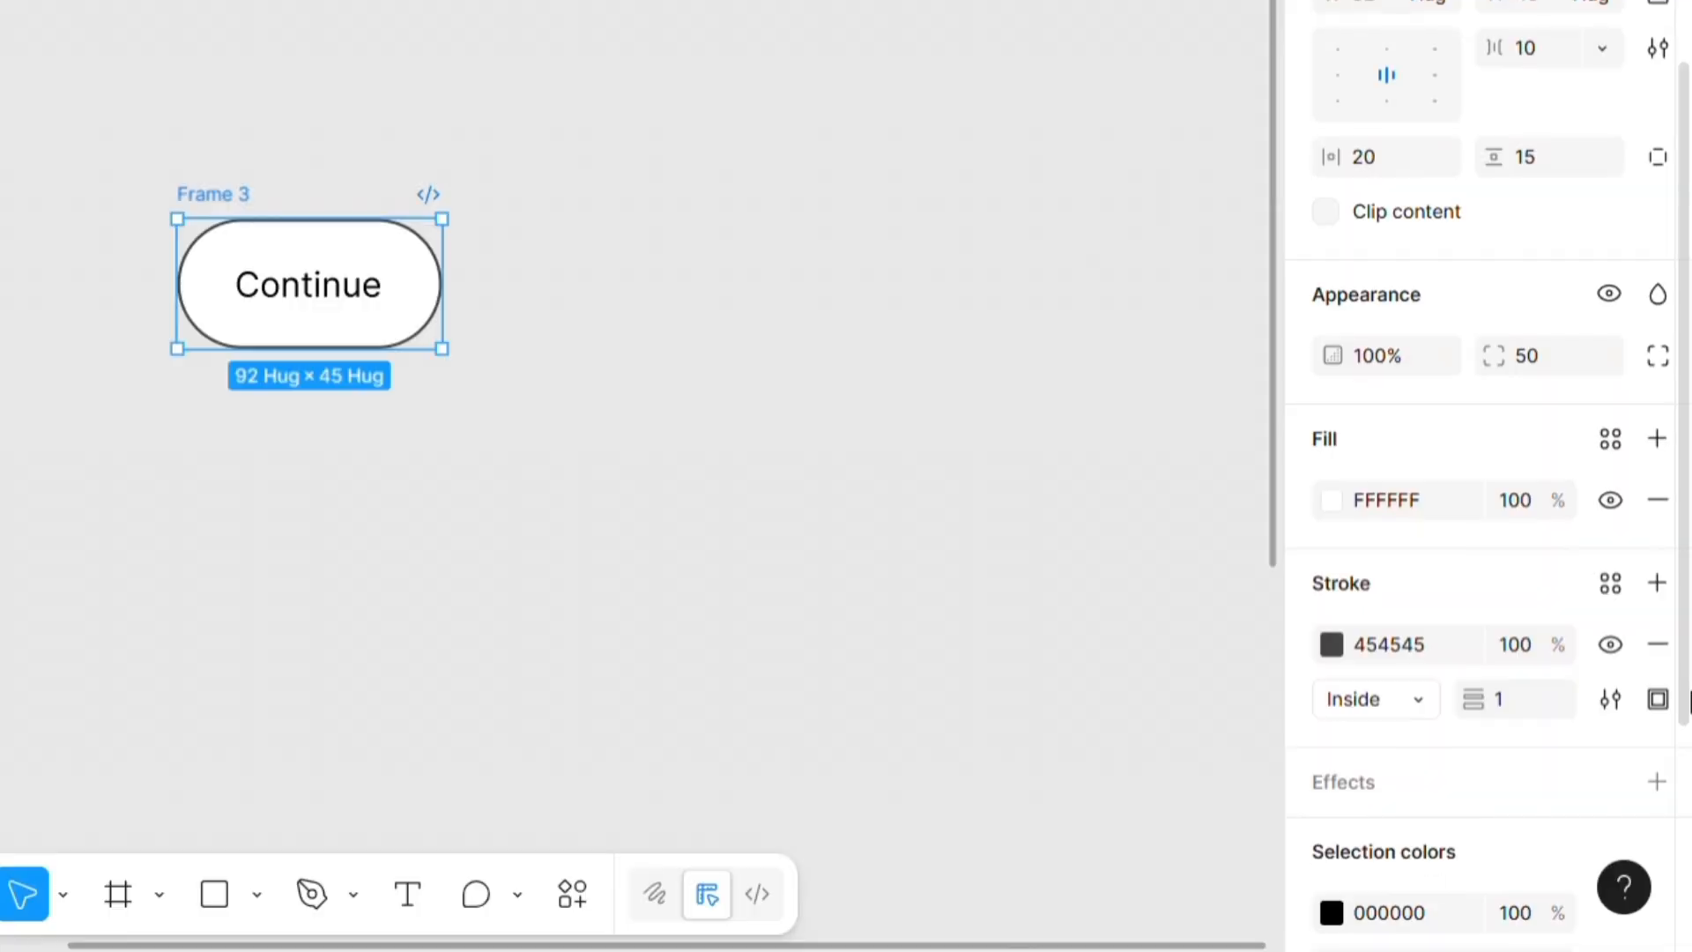
- Add a black drop shadow to the Continue button with 100% opacity and a blur of 0
scroll(1688, 775, "down", 1)
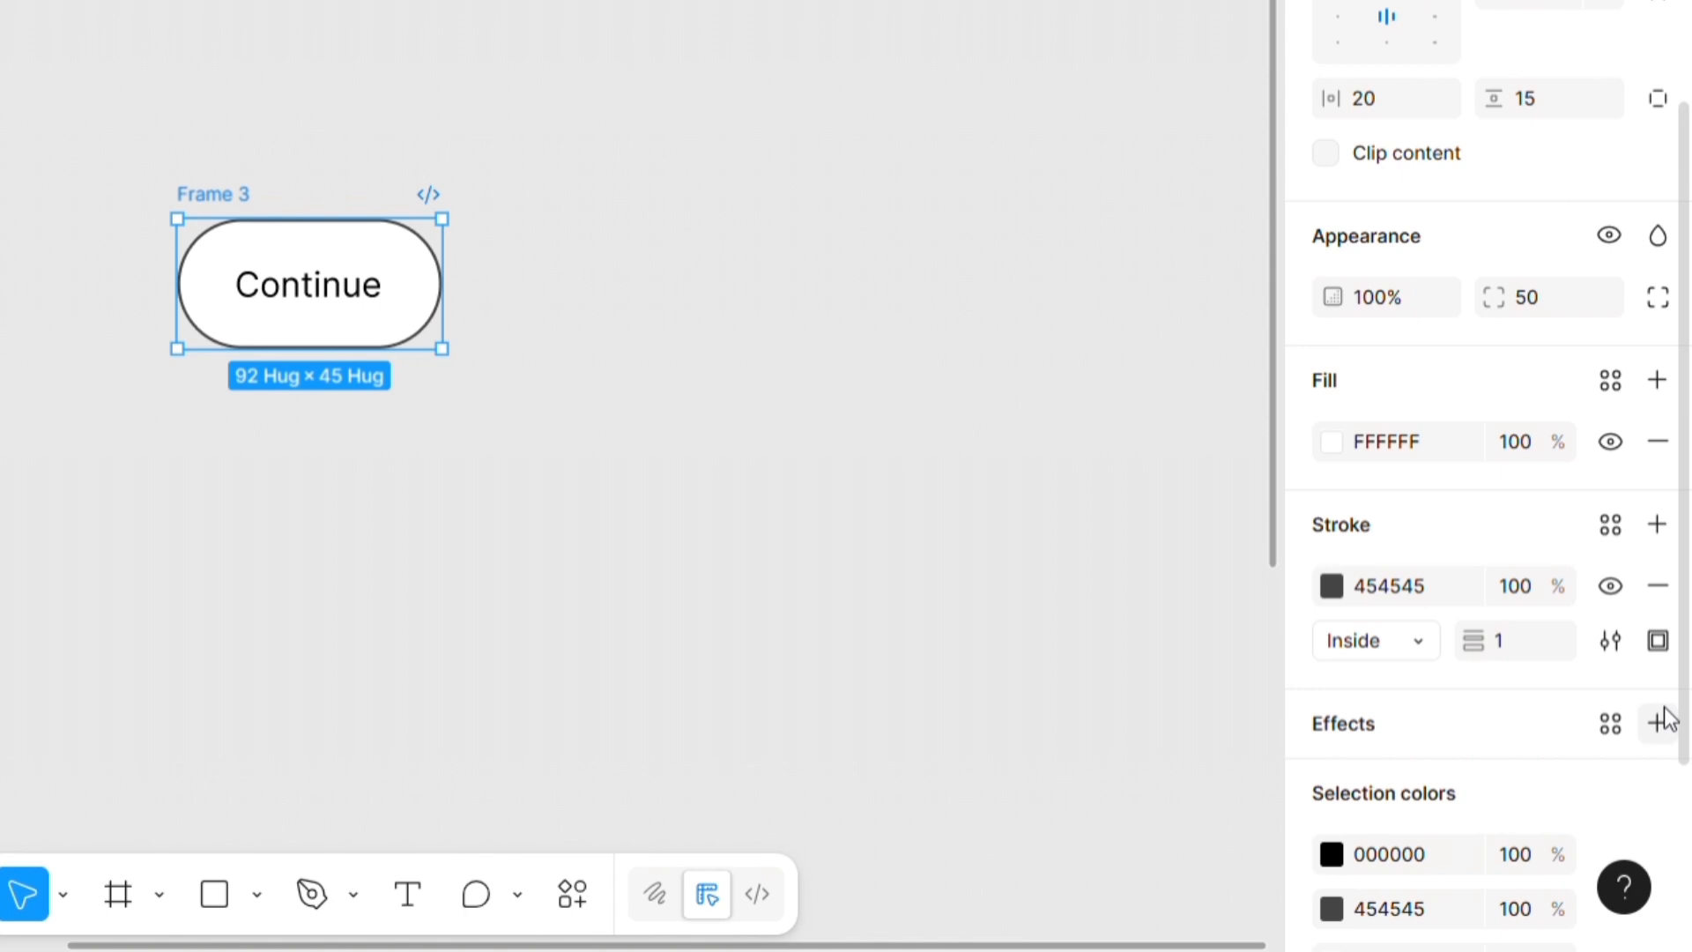
left_click(1659, 722)
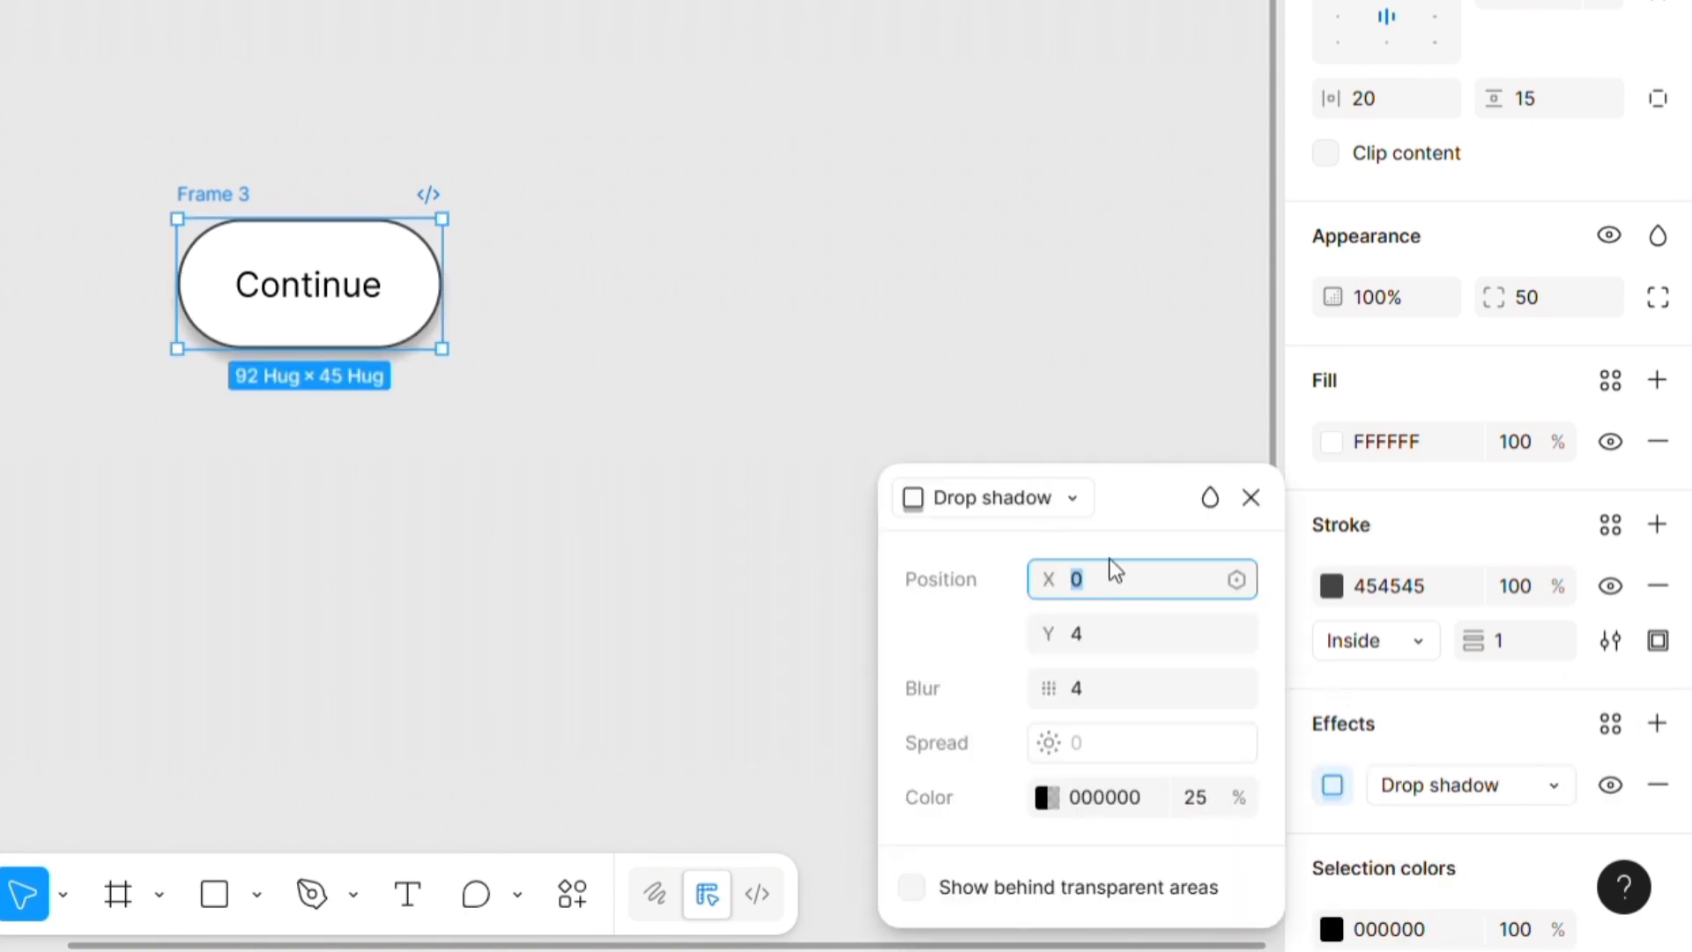
left_click(1196, 798)
type("1")
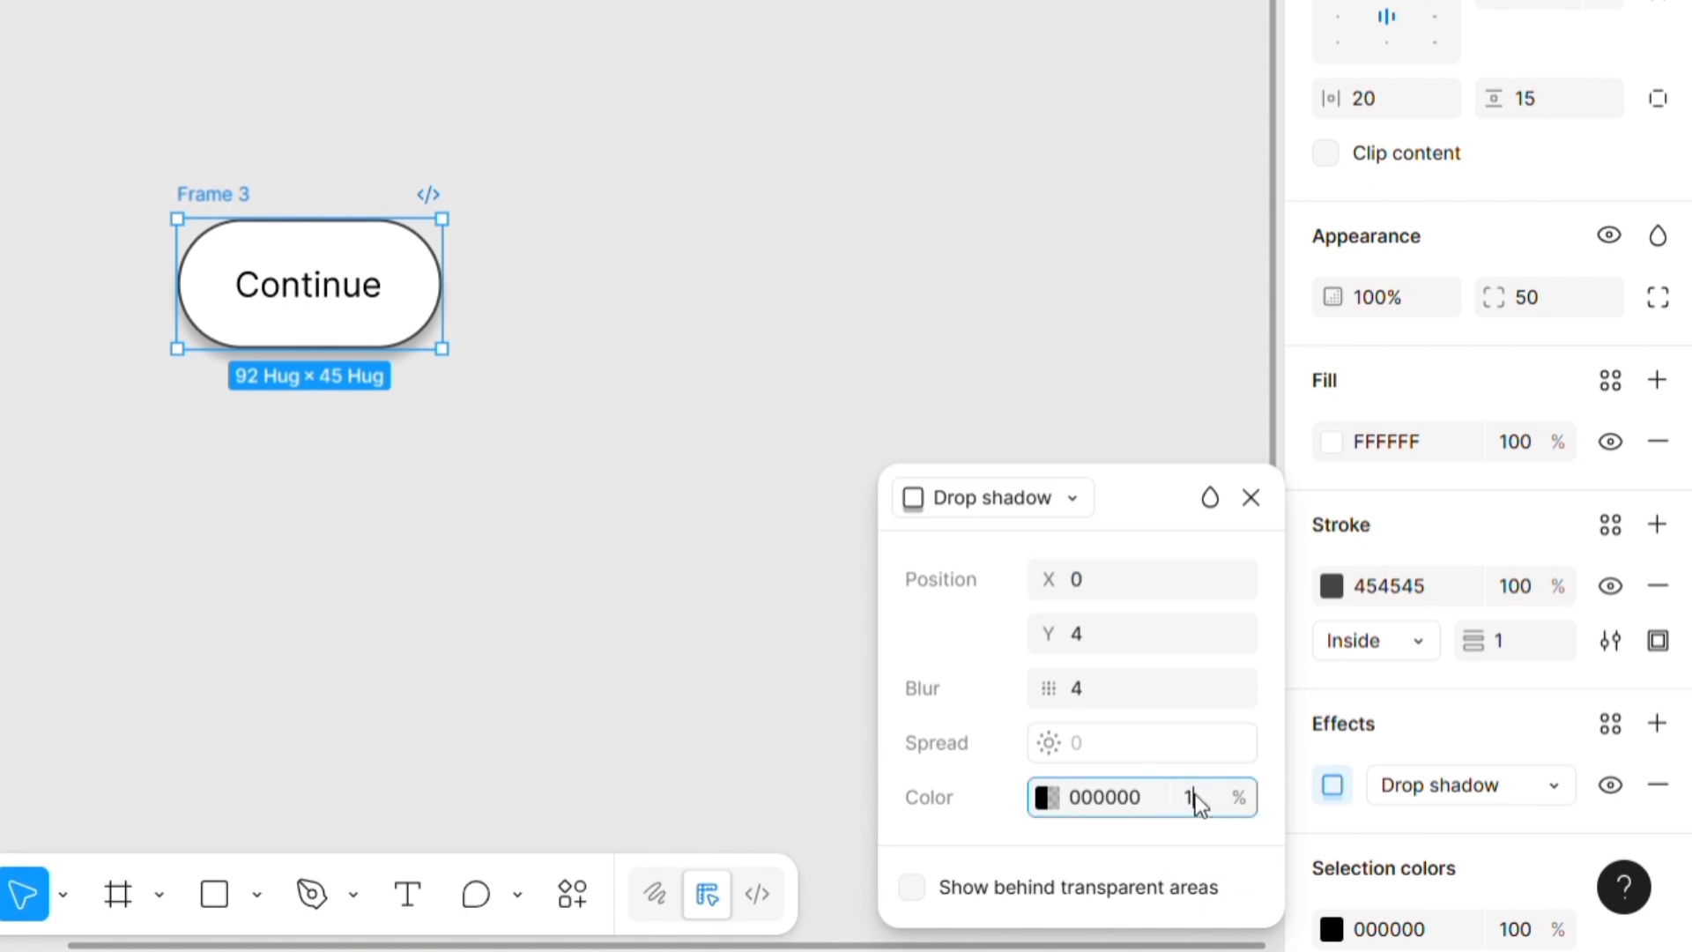
type("00")
key("Return")
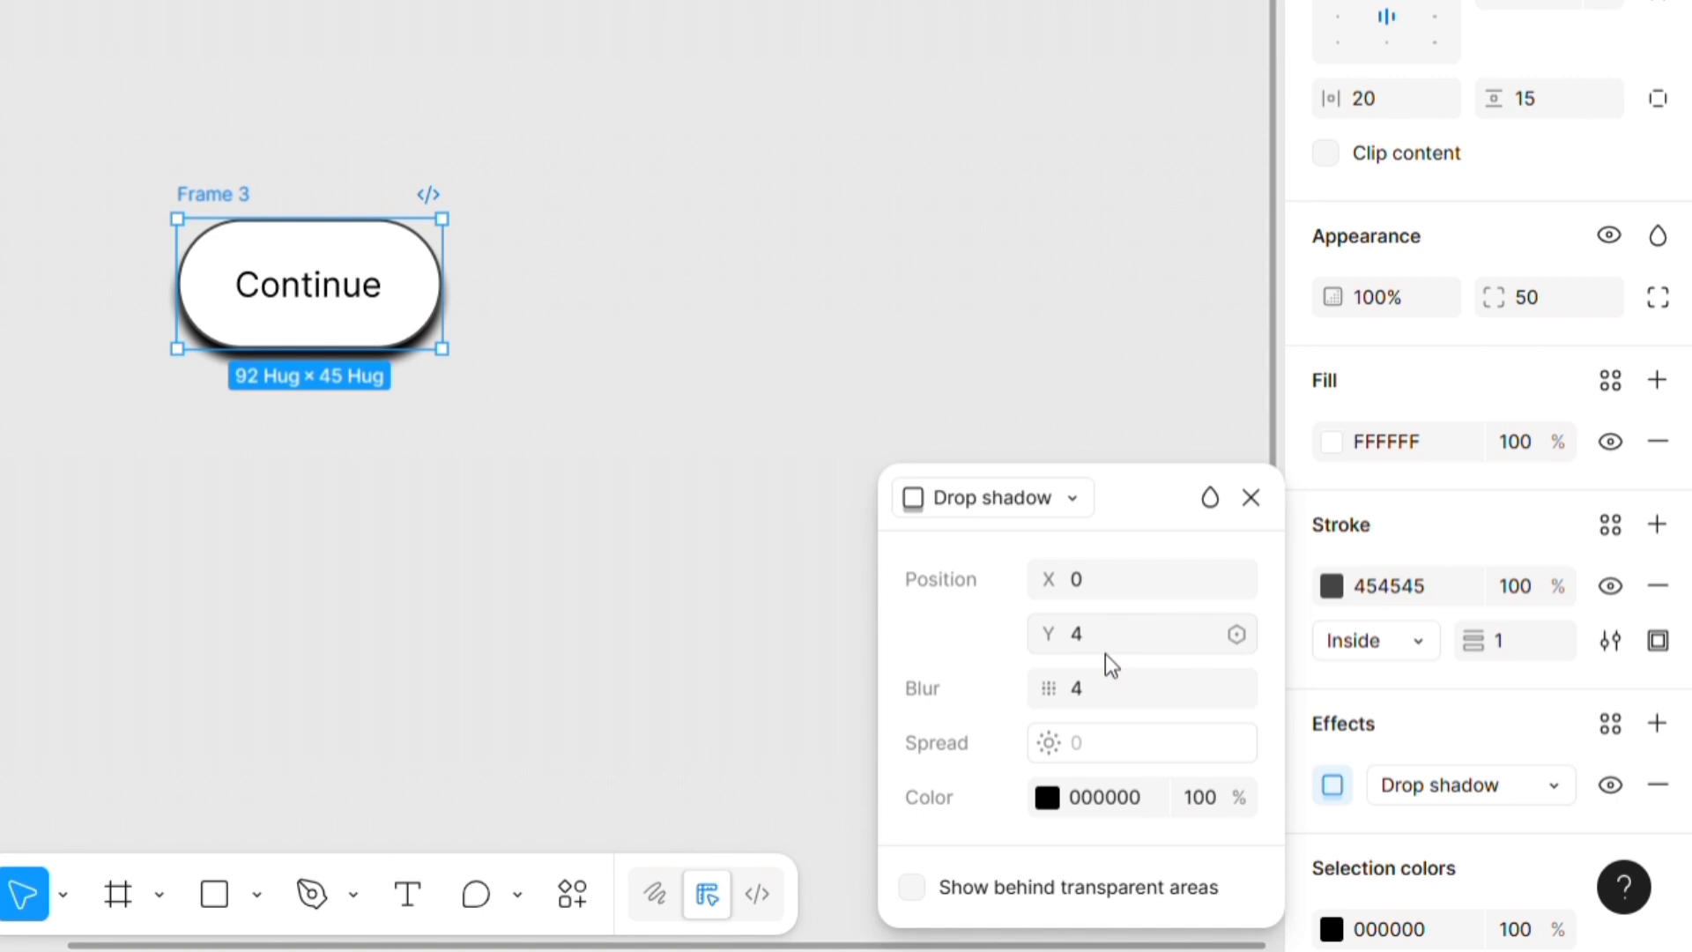
left_click(1095, 687)
type("0")
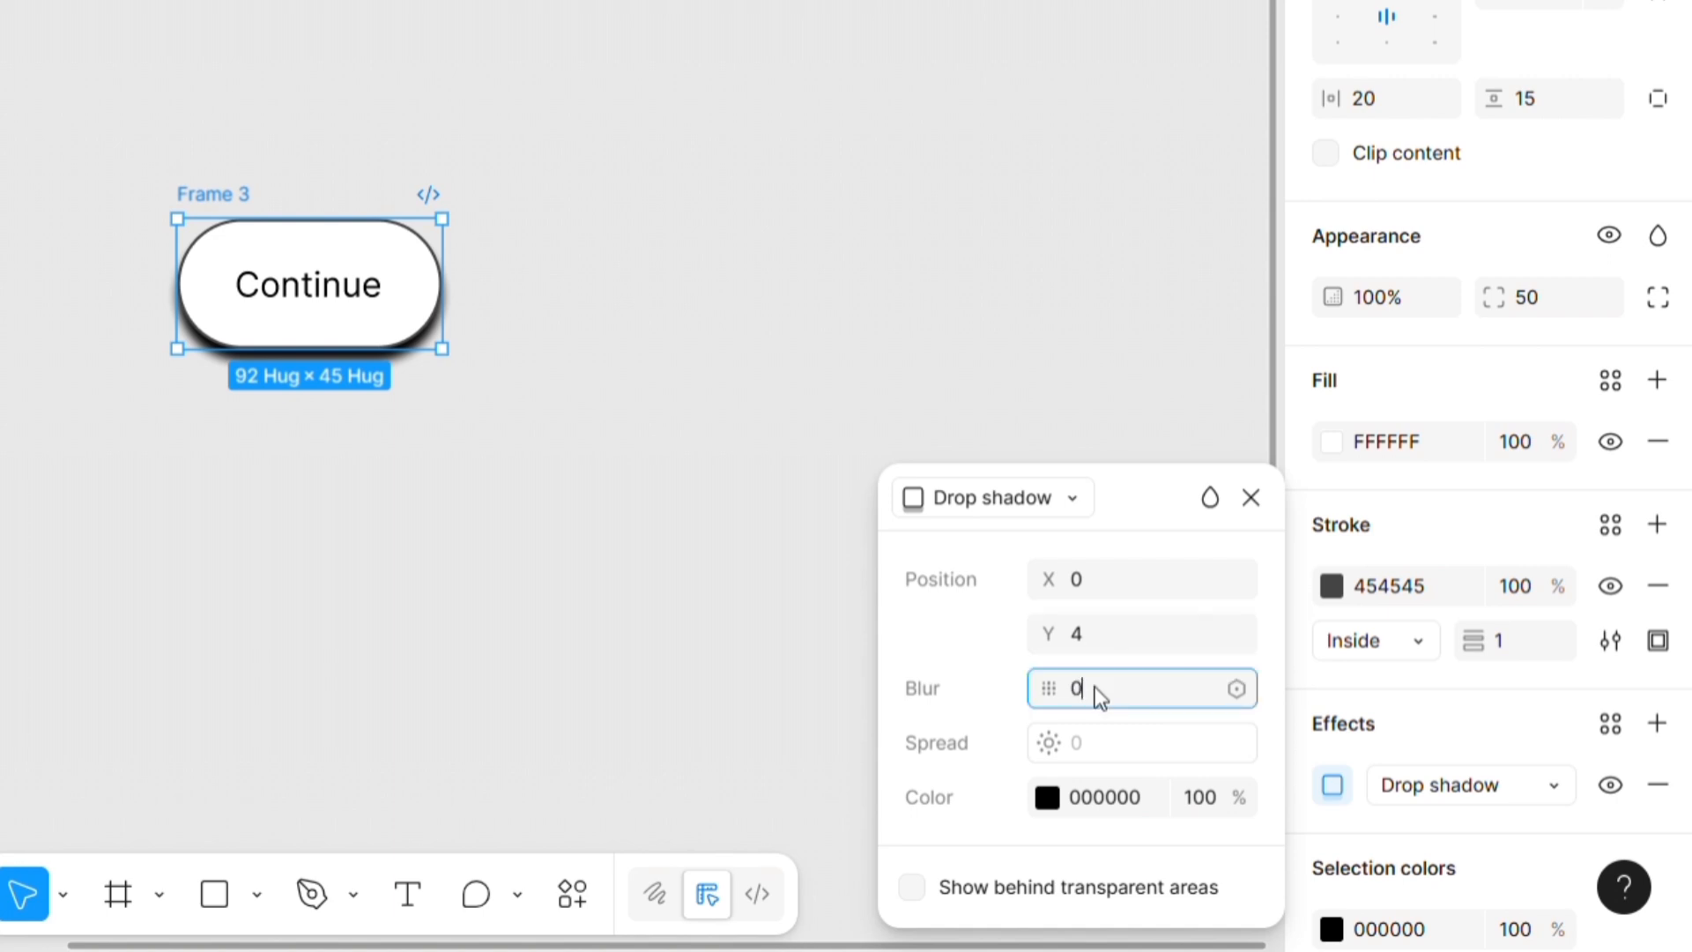
key("Return")
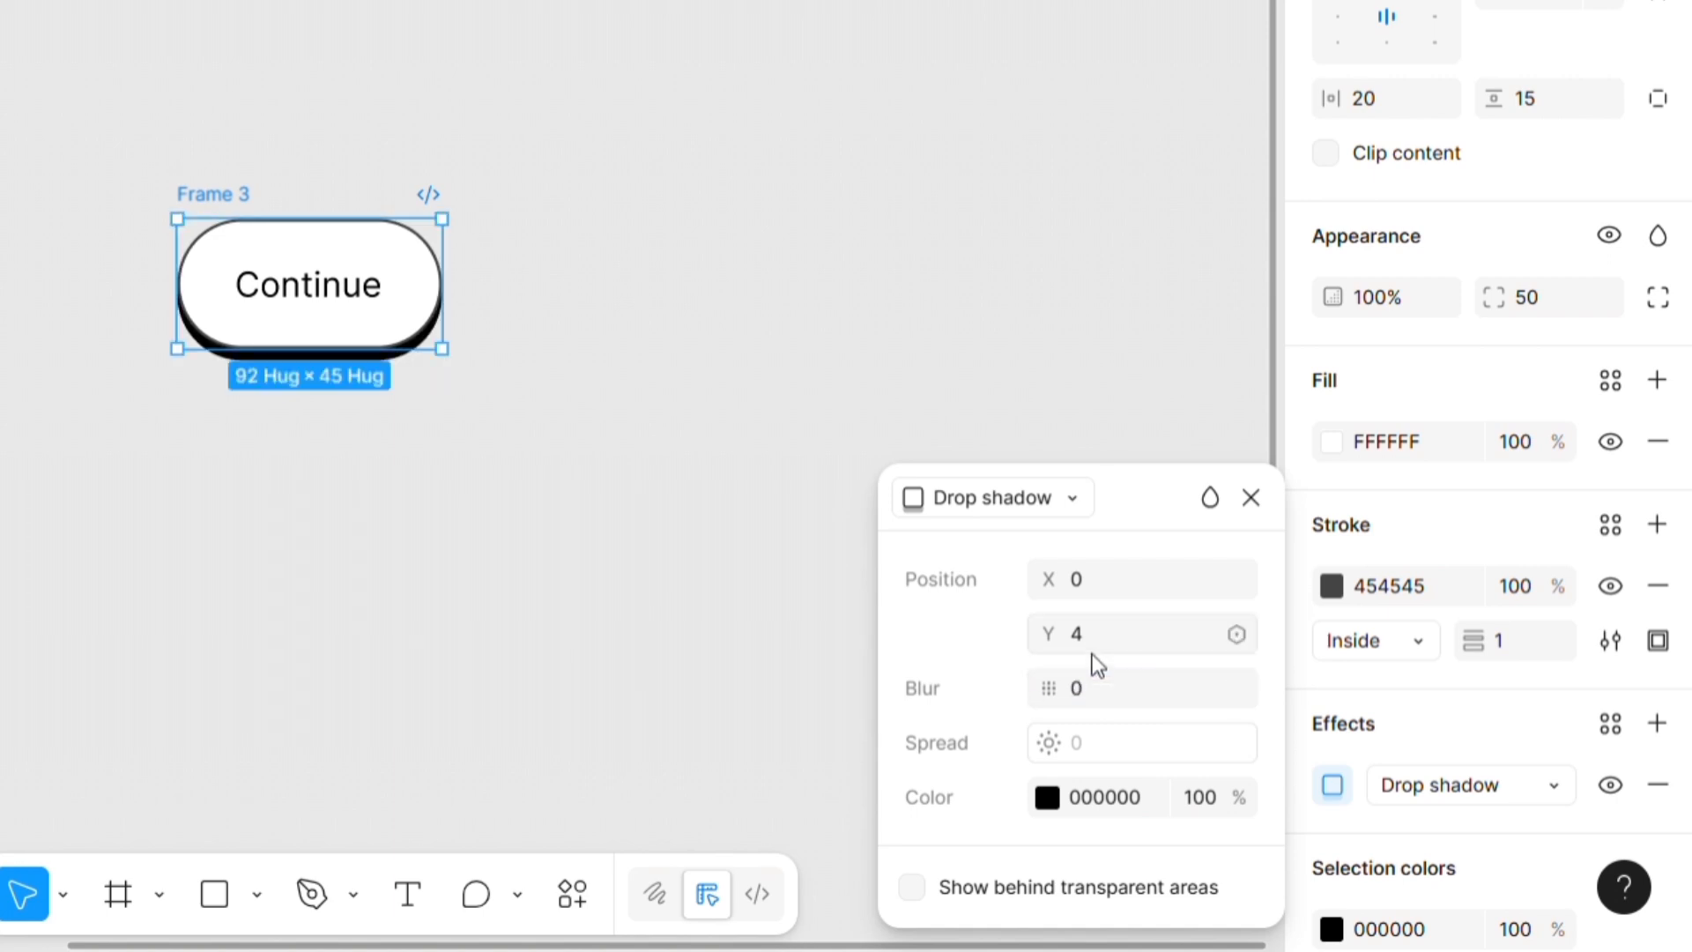
- Offset the button's drop shadow to X 3 and Y 6
left_click(1088, 637)
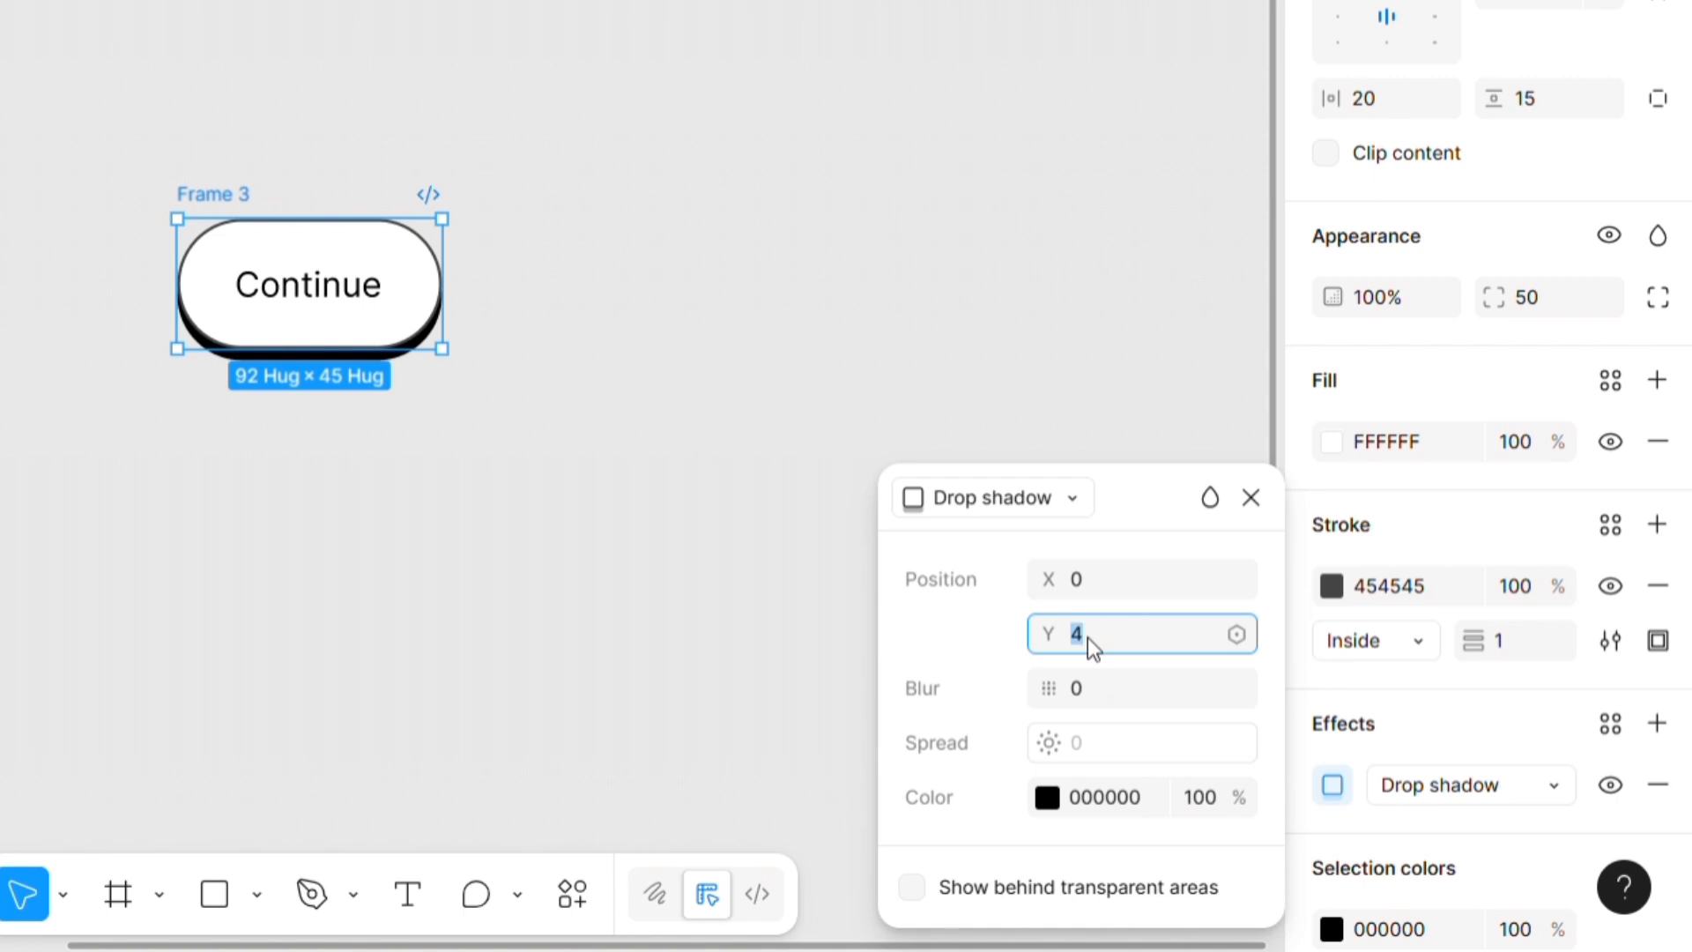
type("6")
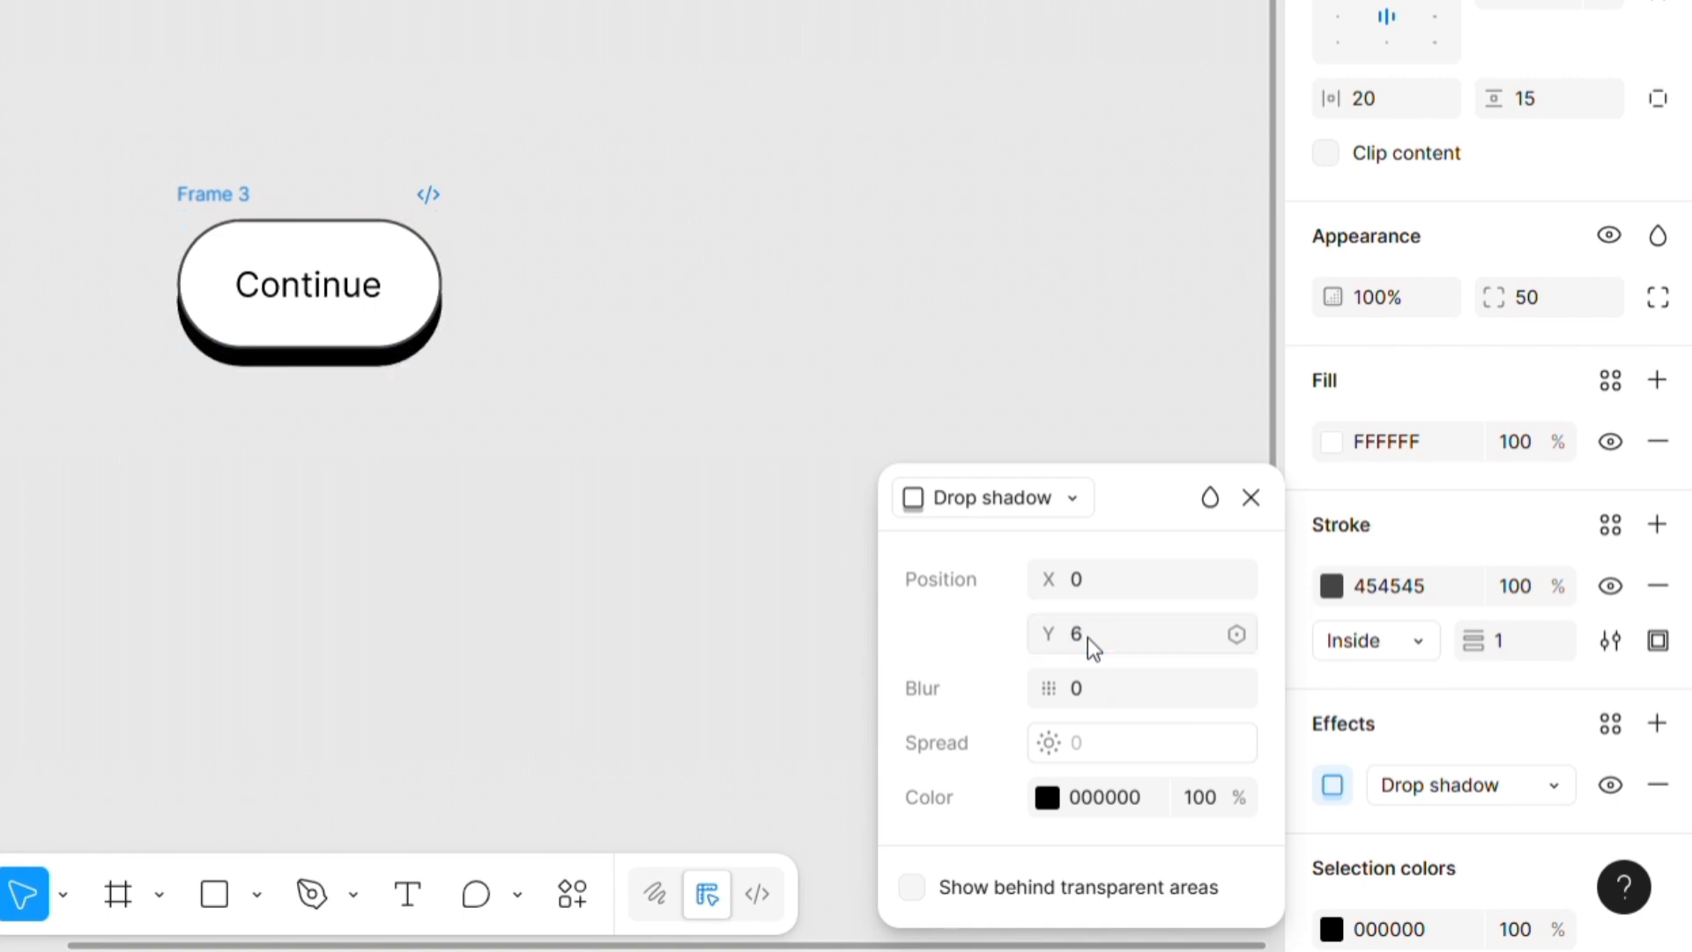
left_click(1096, 589)
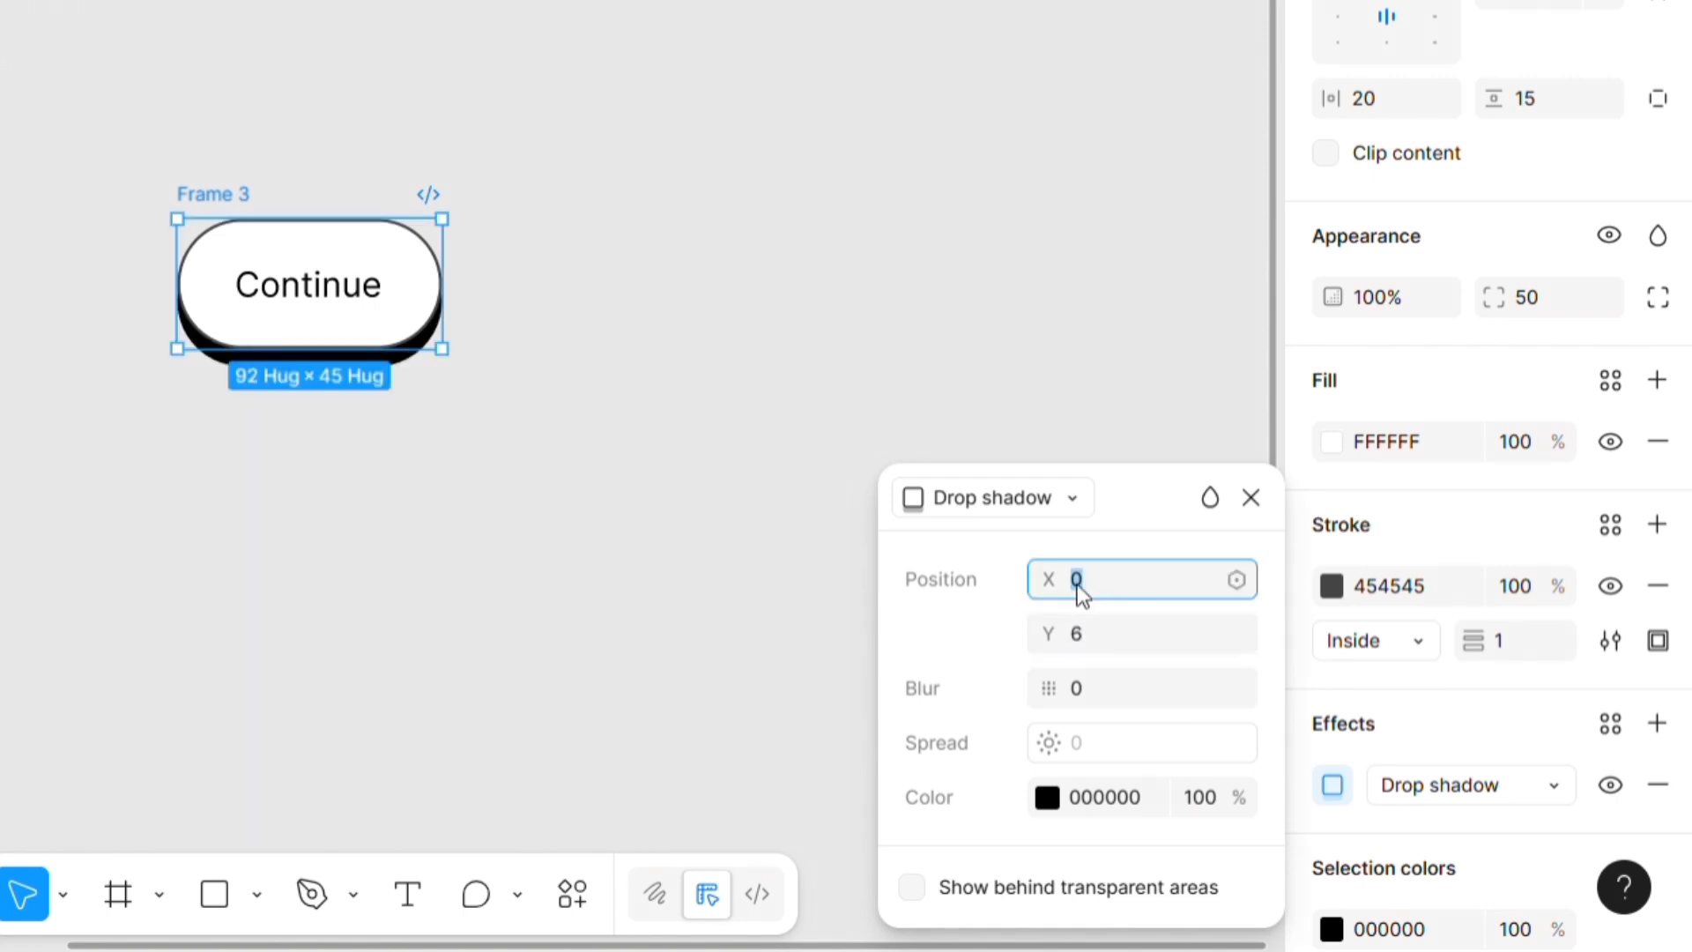
type("2")
key("Return")
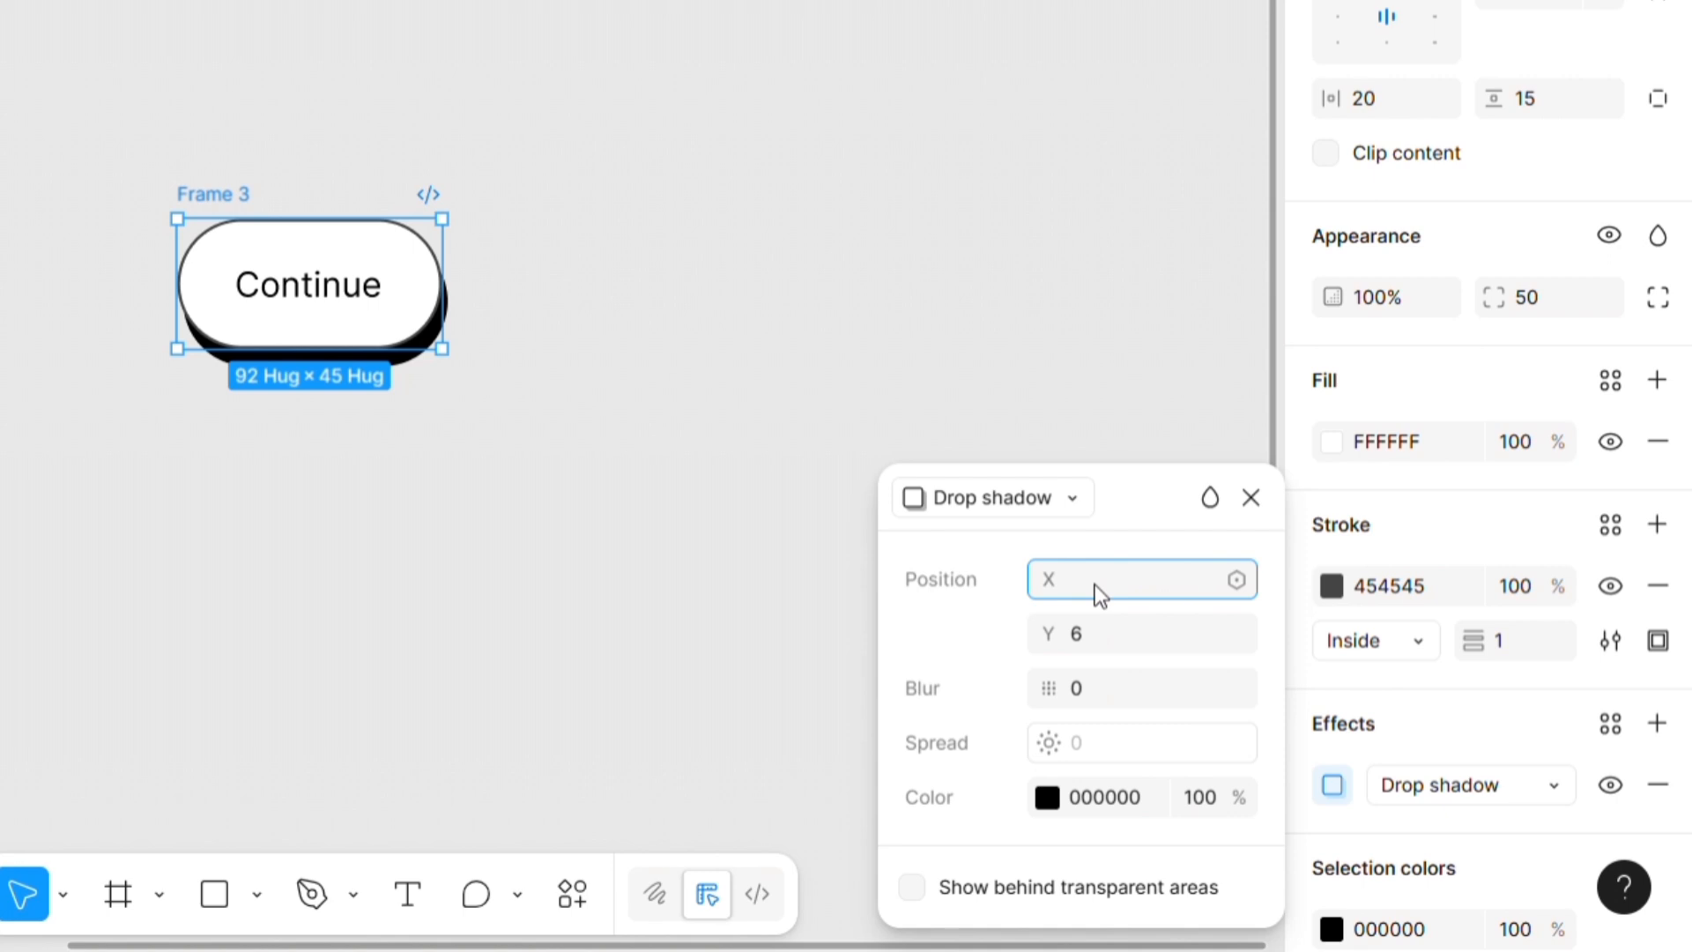
type("3")
key("Return")
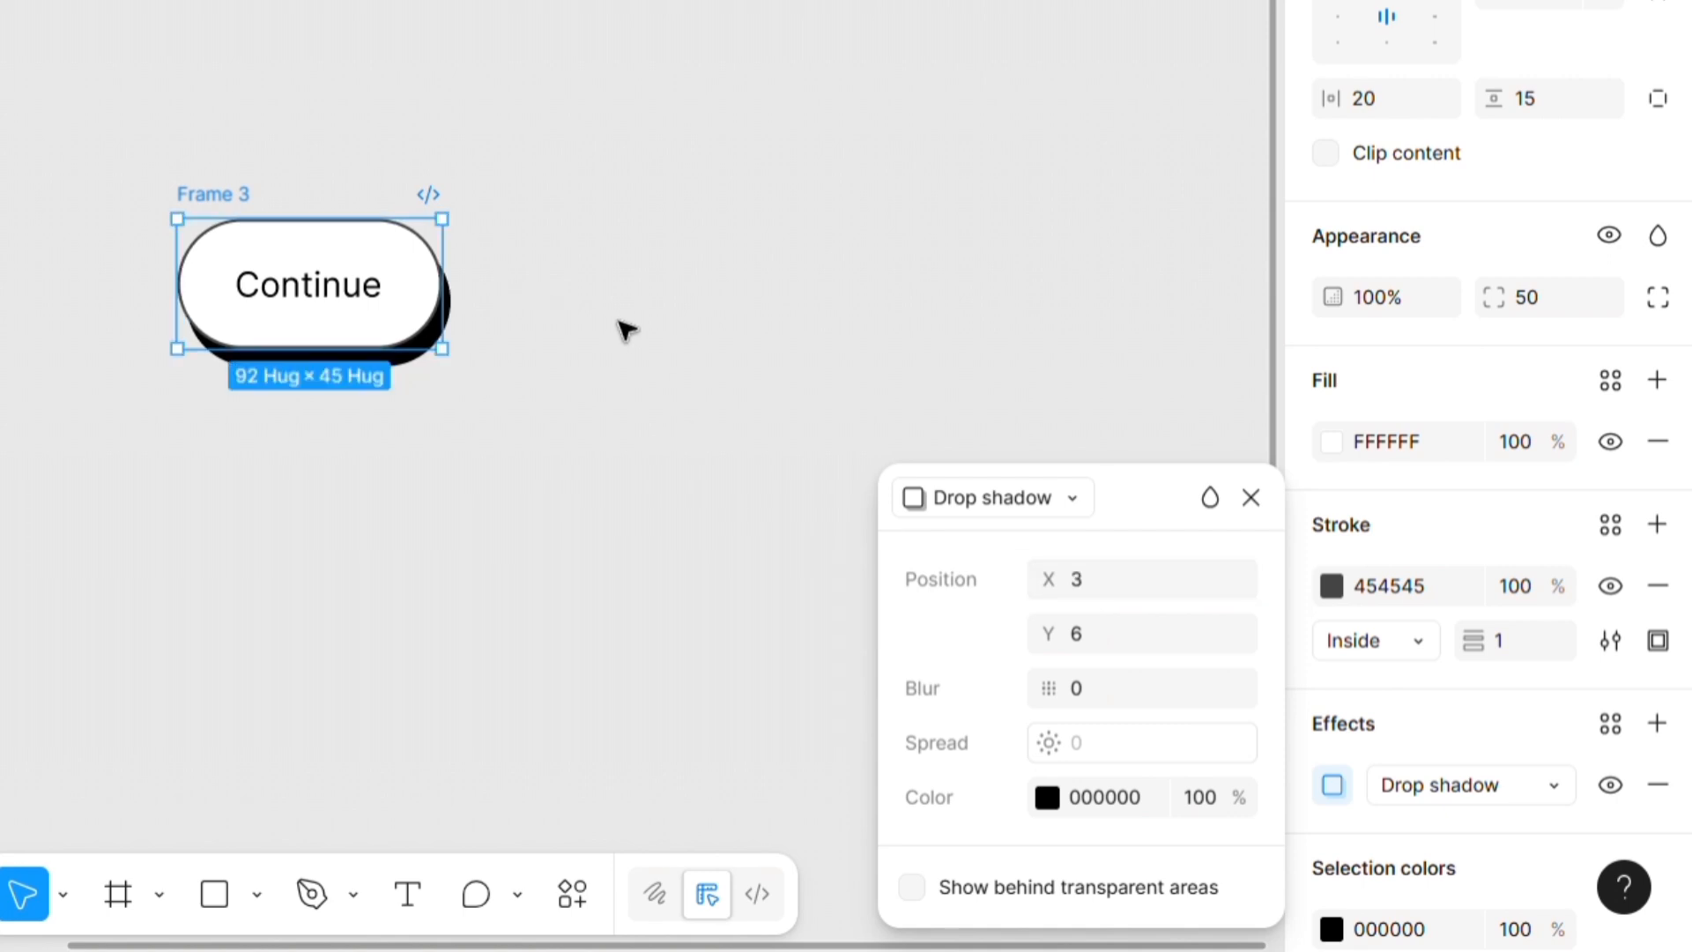
left_click(765, 406)
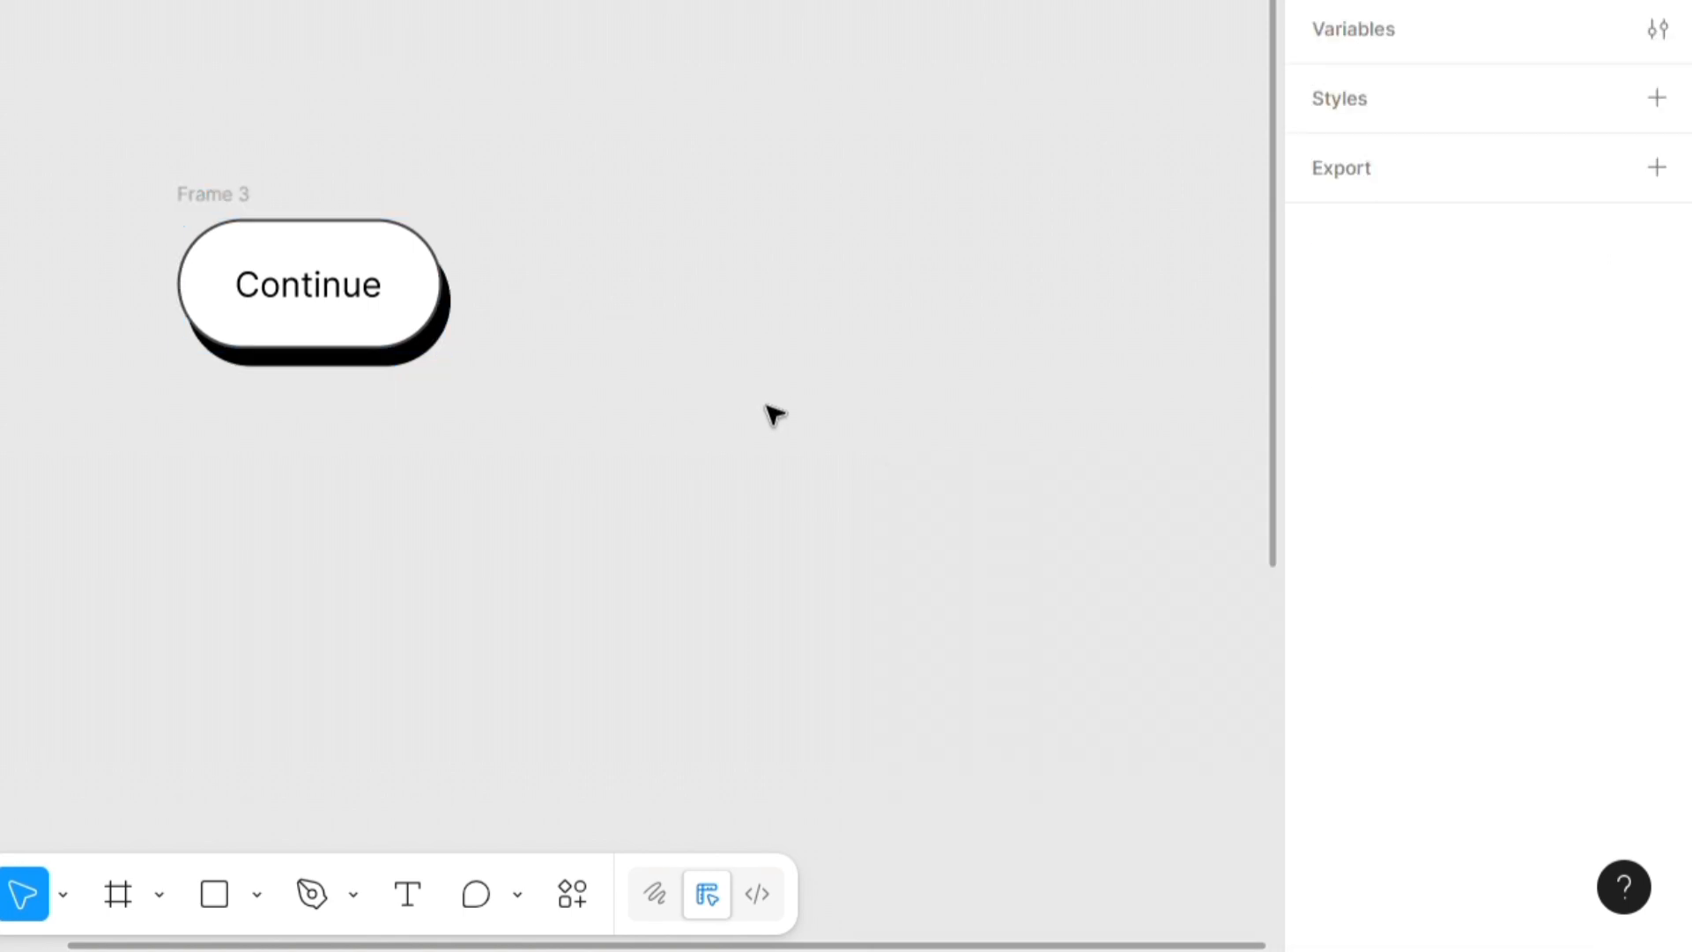
- Draw a frame of about 131 × 82 around the shadowed Continue button
left_click(210, 210)
left_click(729, 420)
left_click(111, 903)
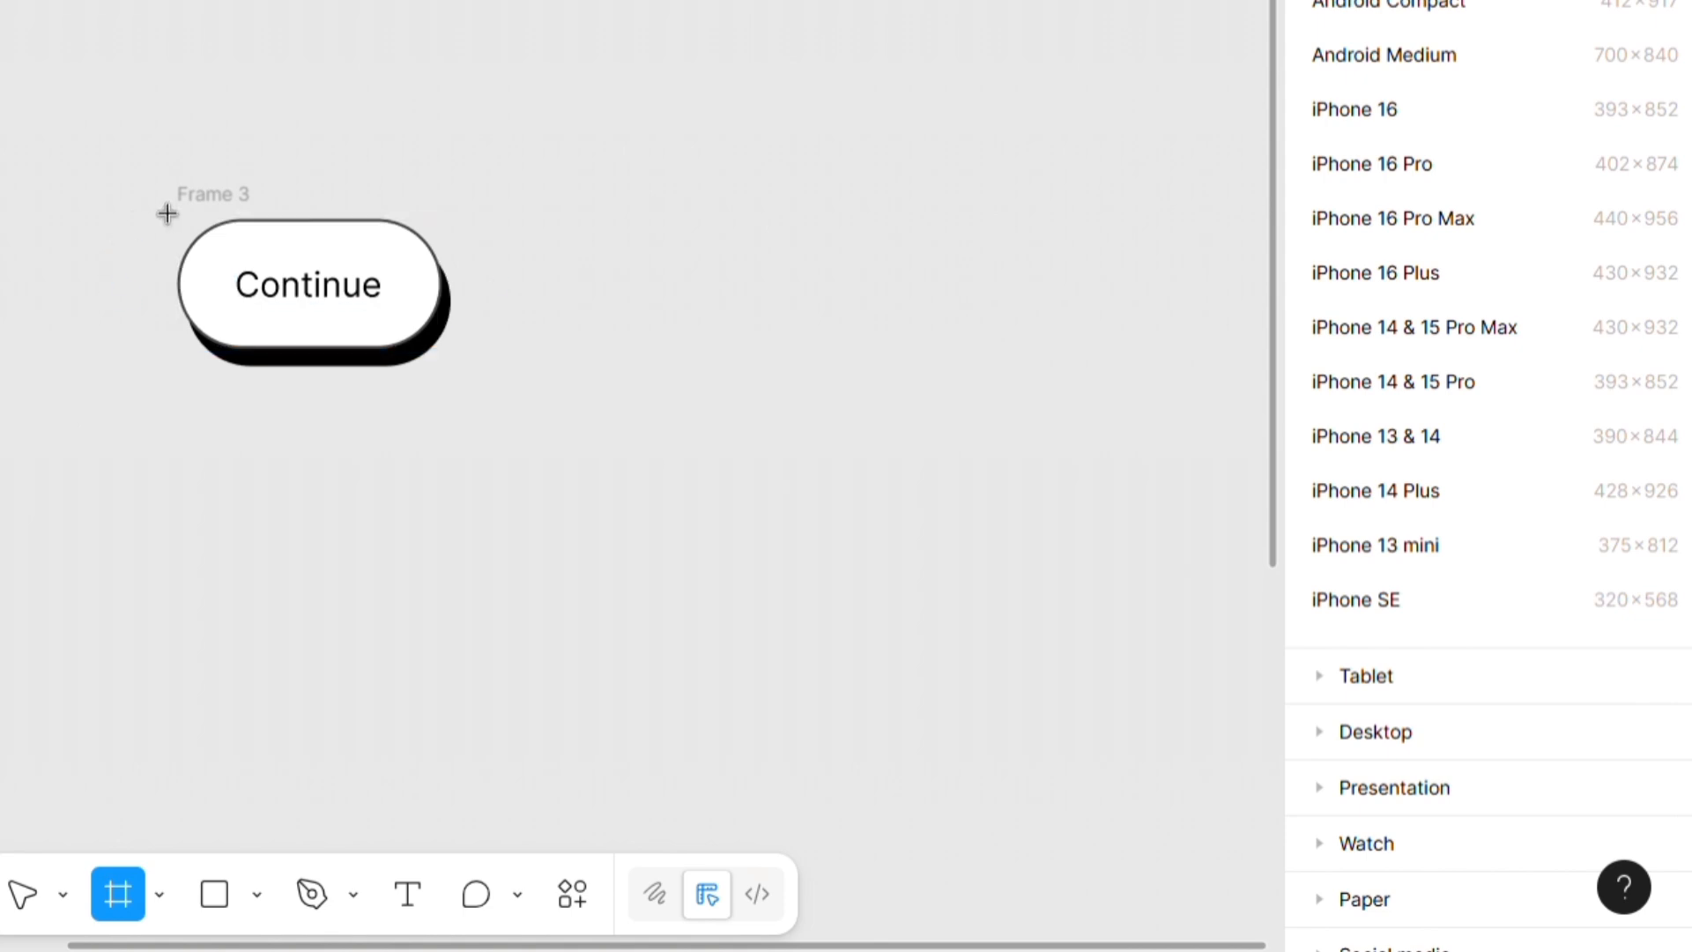
mouse_move(131, 168)
left_mouse_down()
mouse_move(507, 480)
mouse_move(534, 432)
left_mouse_up()
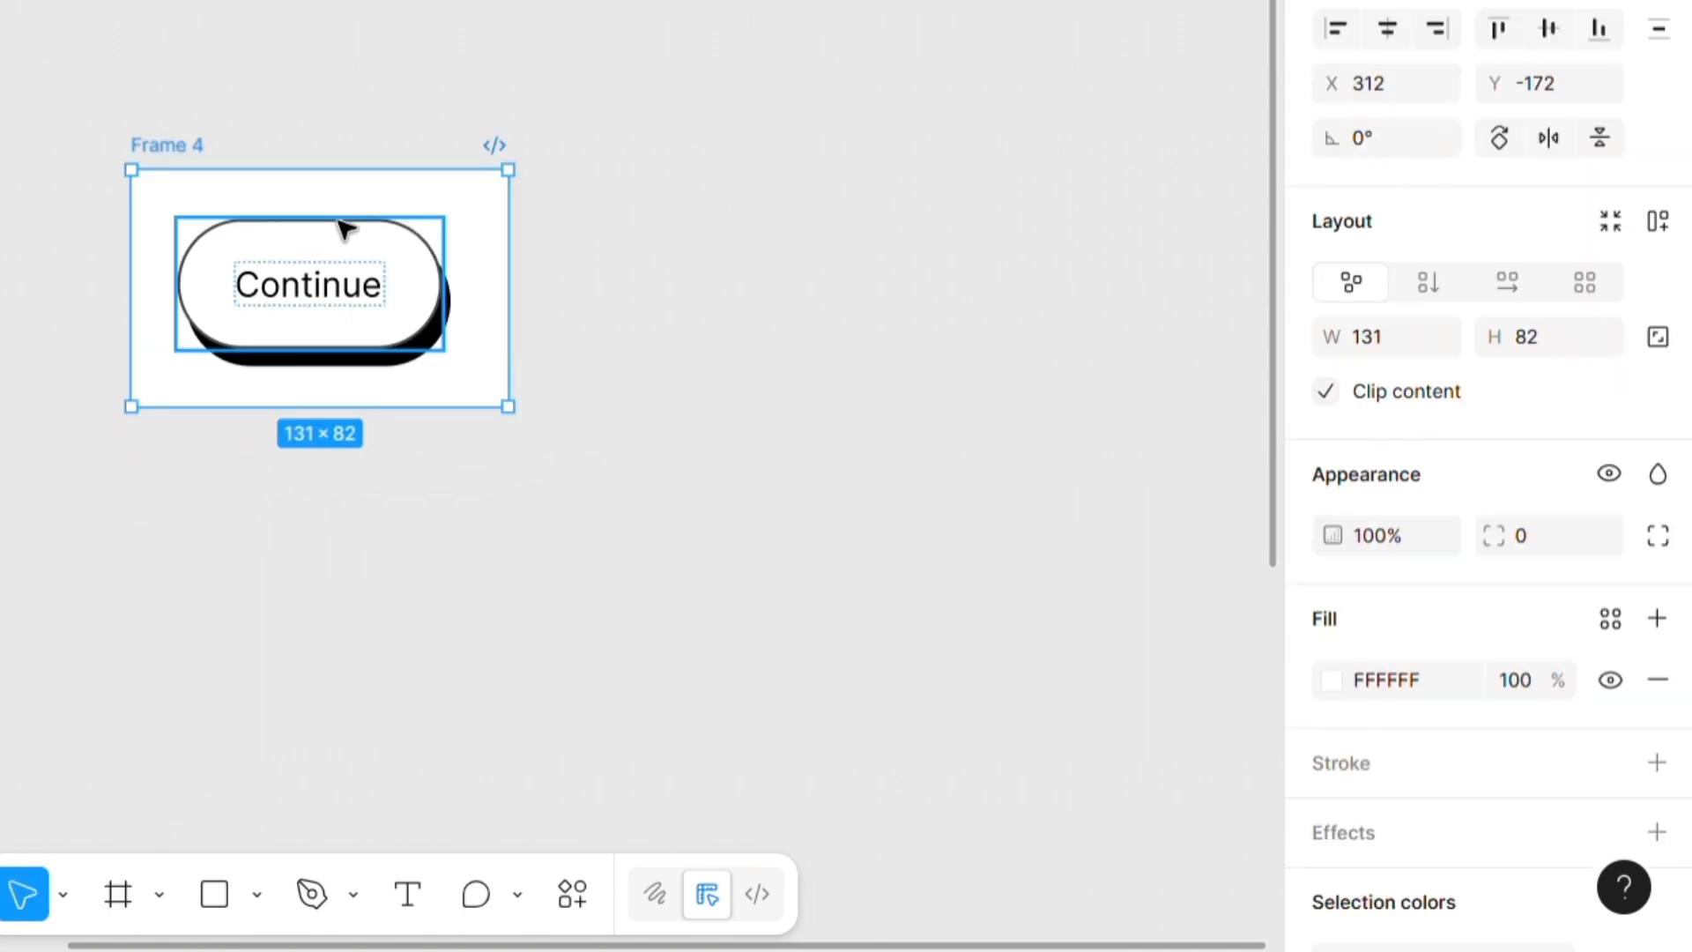
- Move the Continue button to the upper-left corner of its enclosing frame, at X 0 and Y 0
left_click(319, 278)
left_click_drag(321, 284, 280, 241)
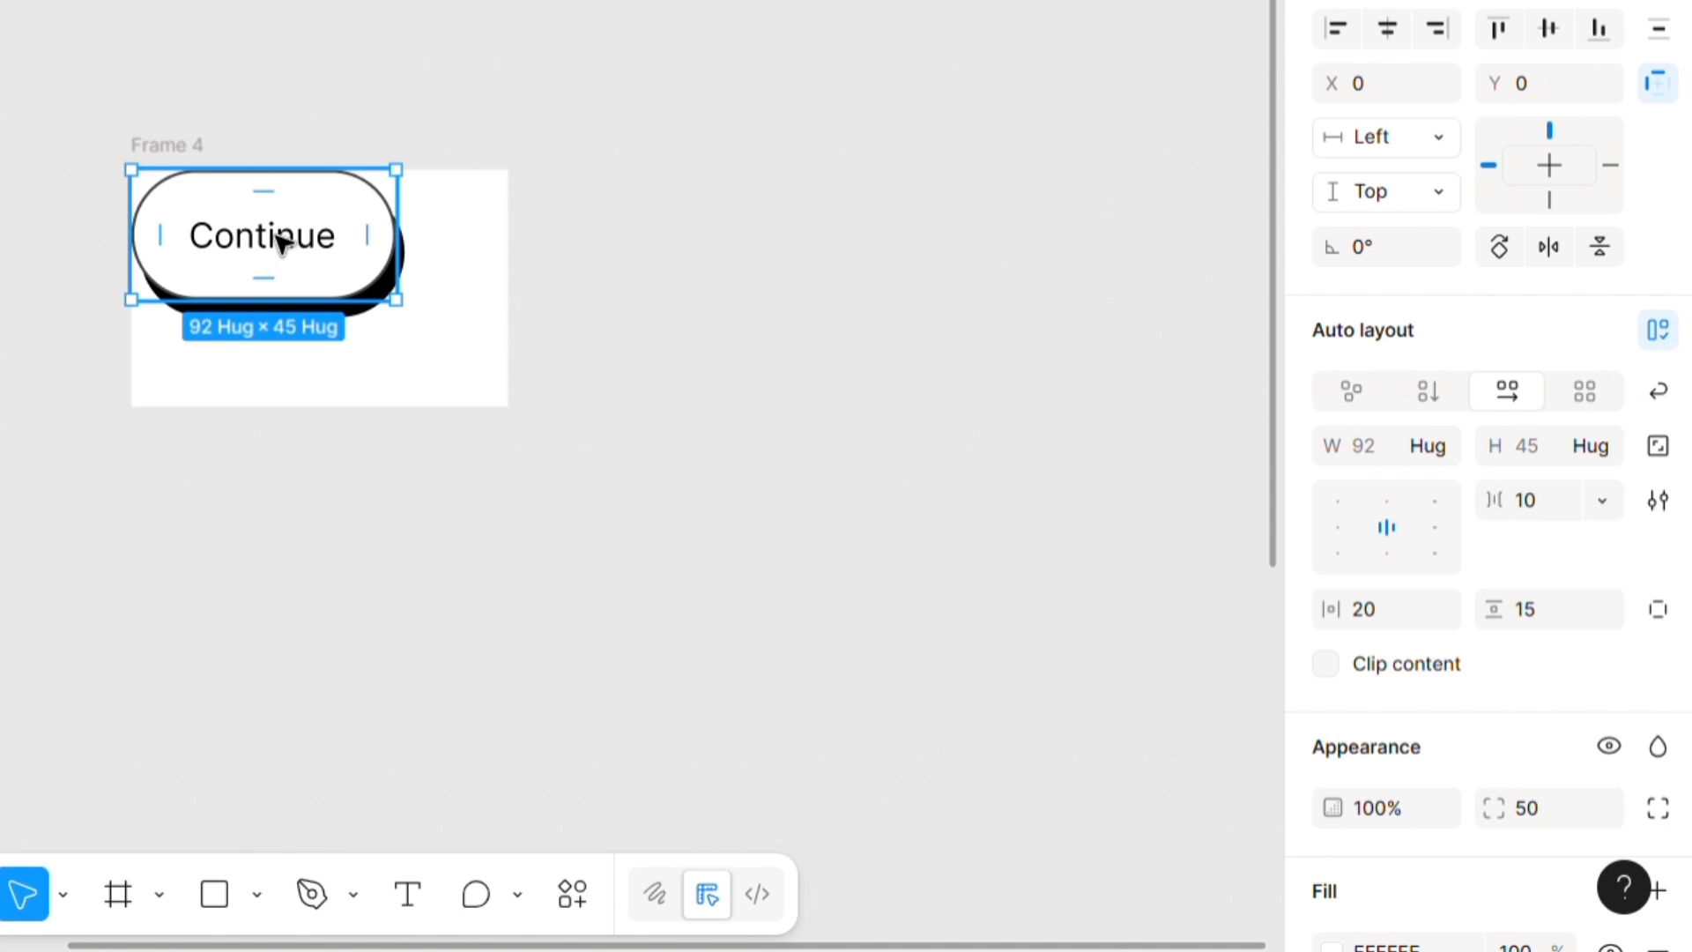
left_click(262, 133)
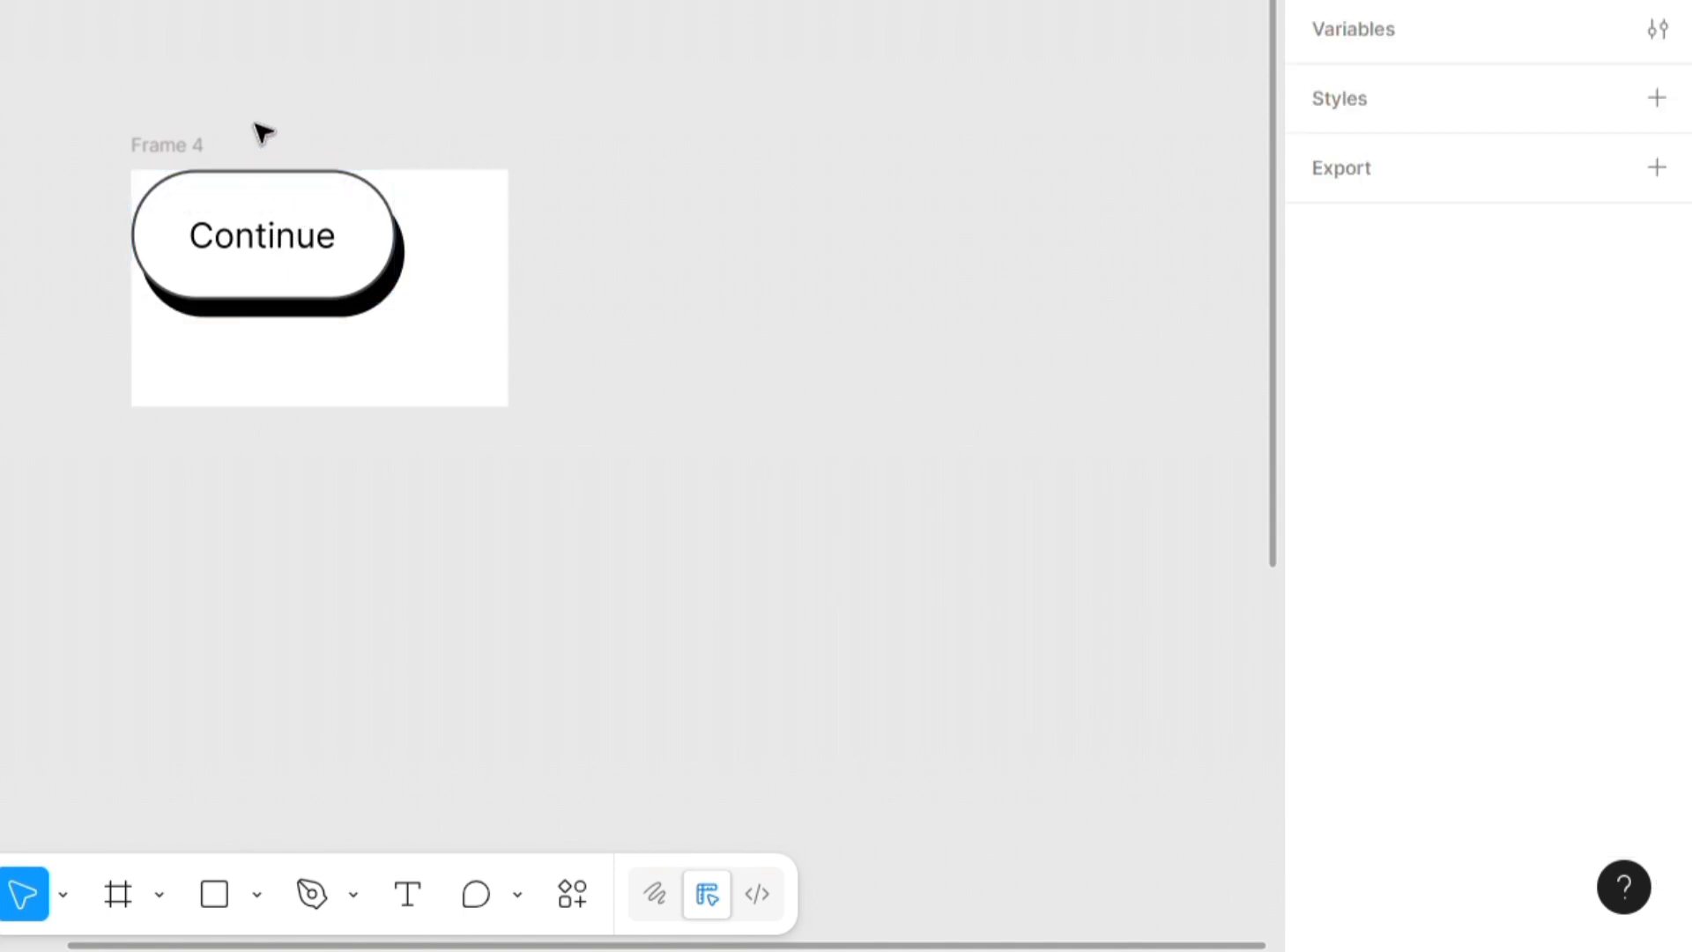
- Shrink the enclosing frame to 95 × 51 so it fits the button and its shadow
left_click(196, 150)
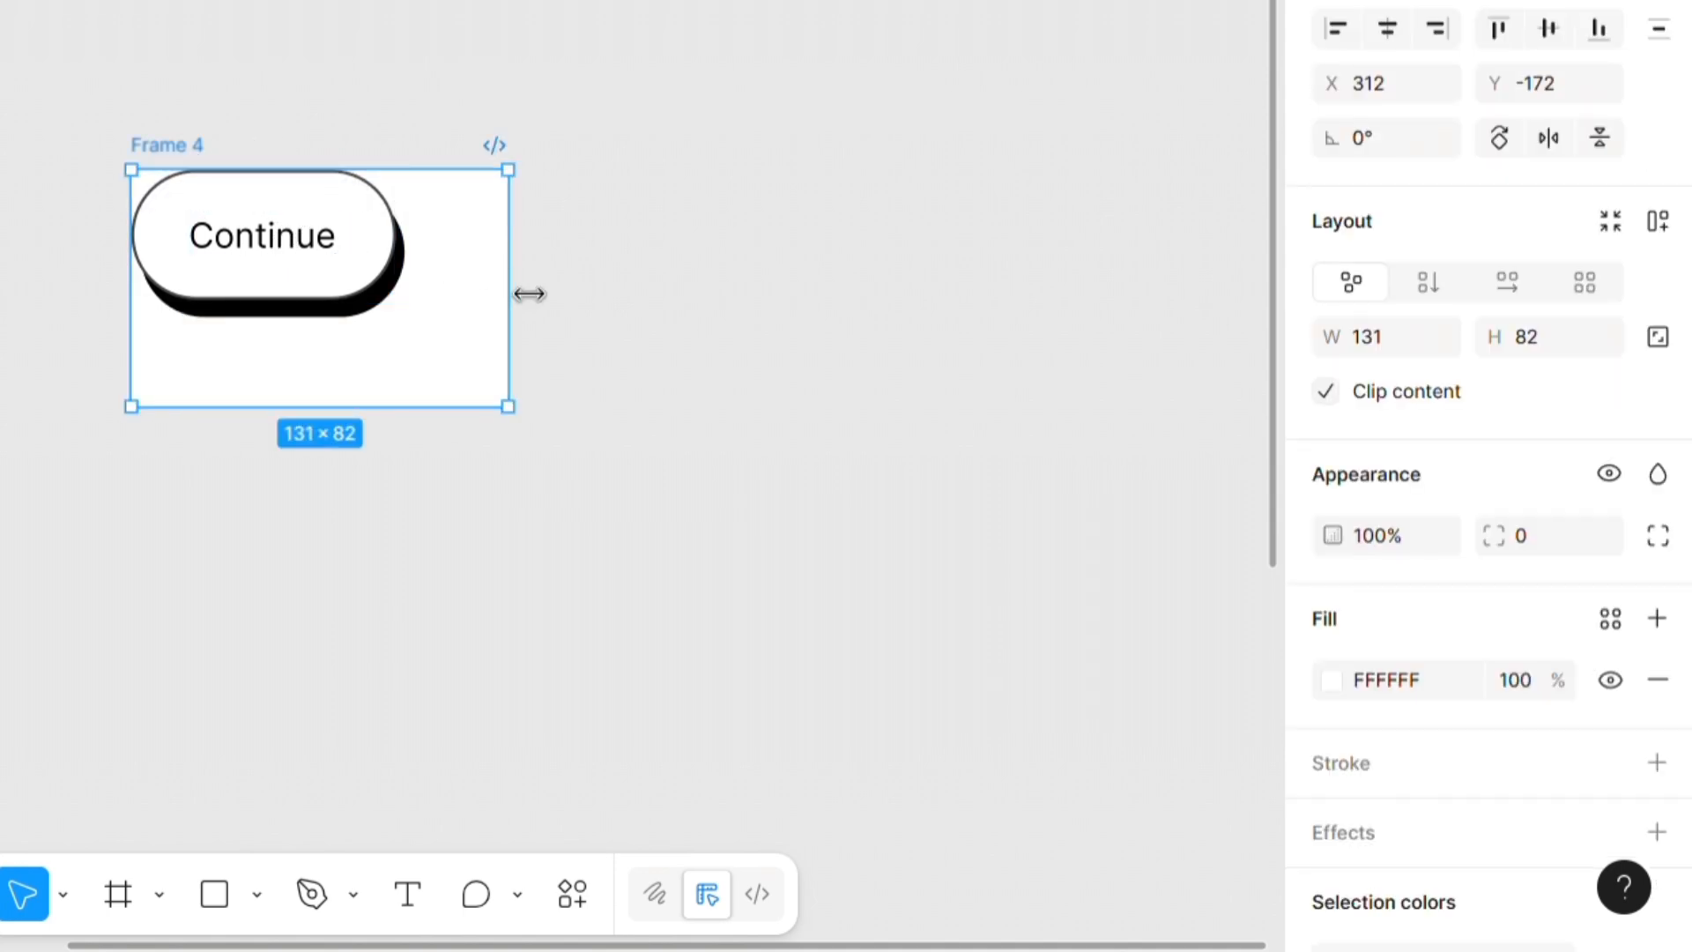
left_click_drag(532, 294, 433, 318)
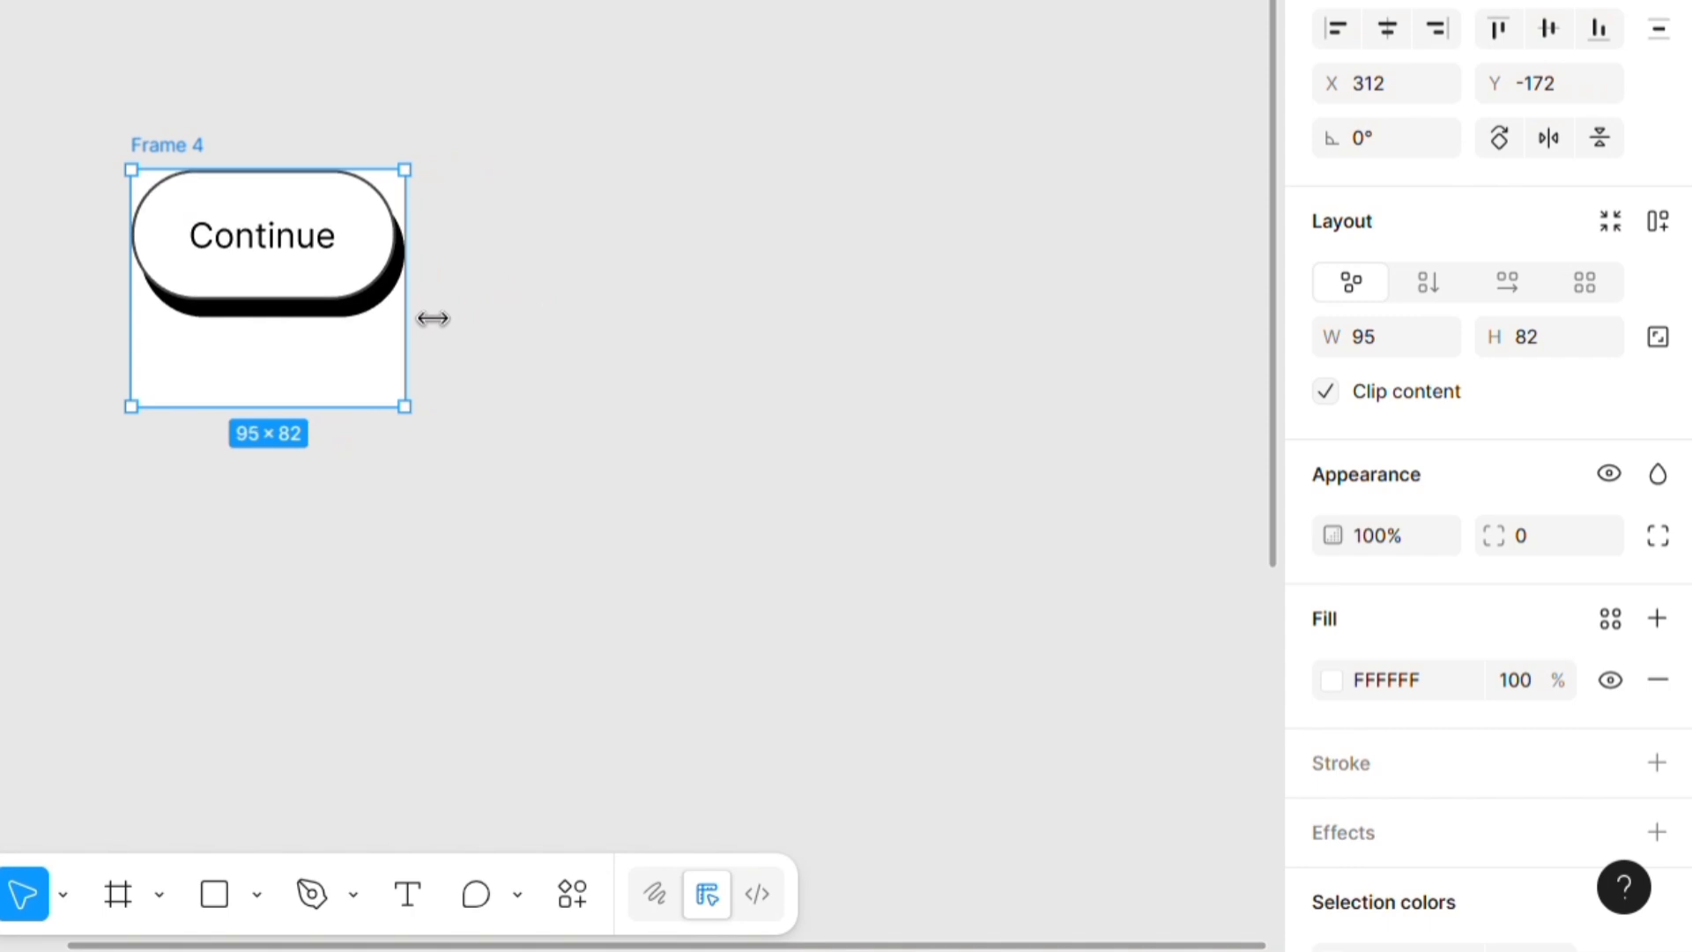
left_click_drag(331, 407, 331, 345)
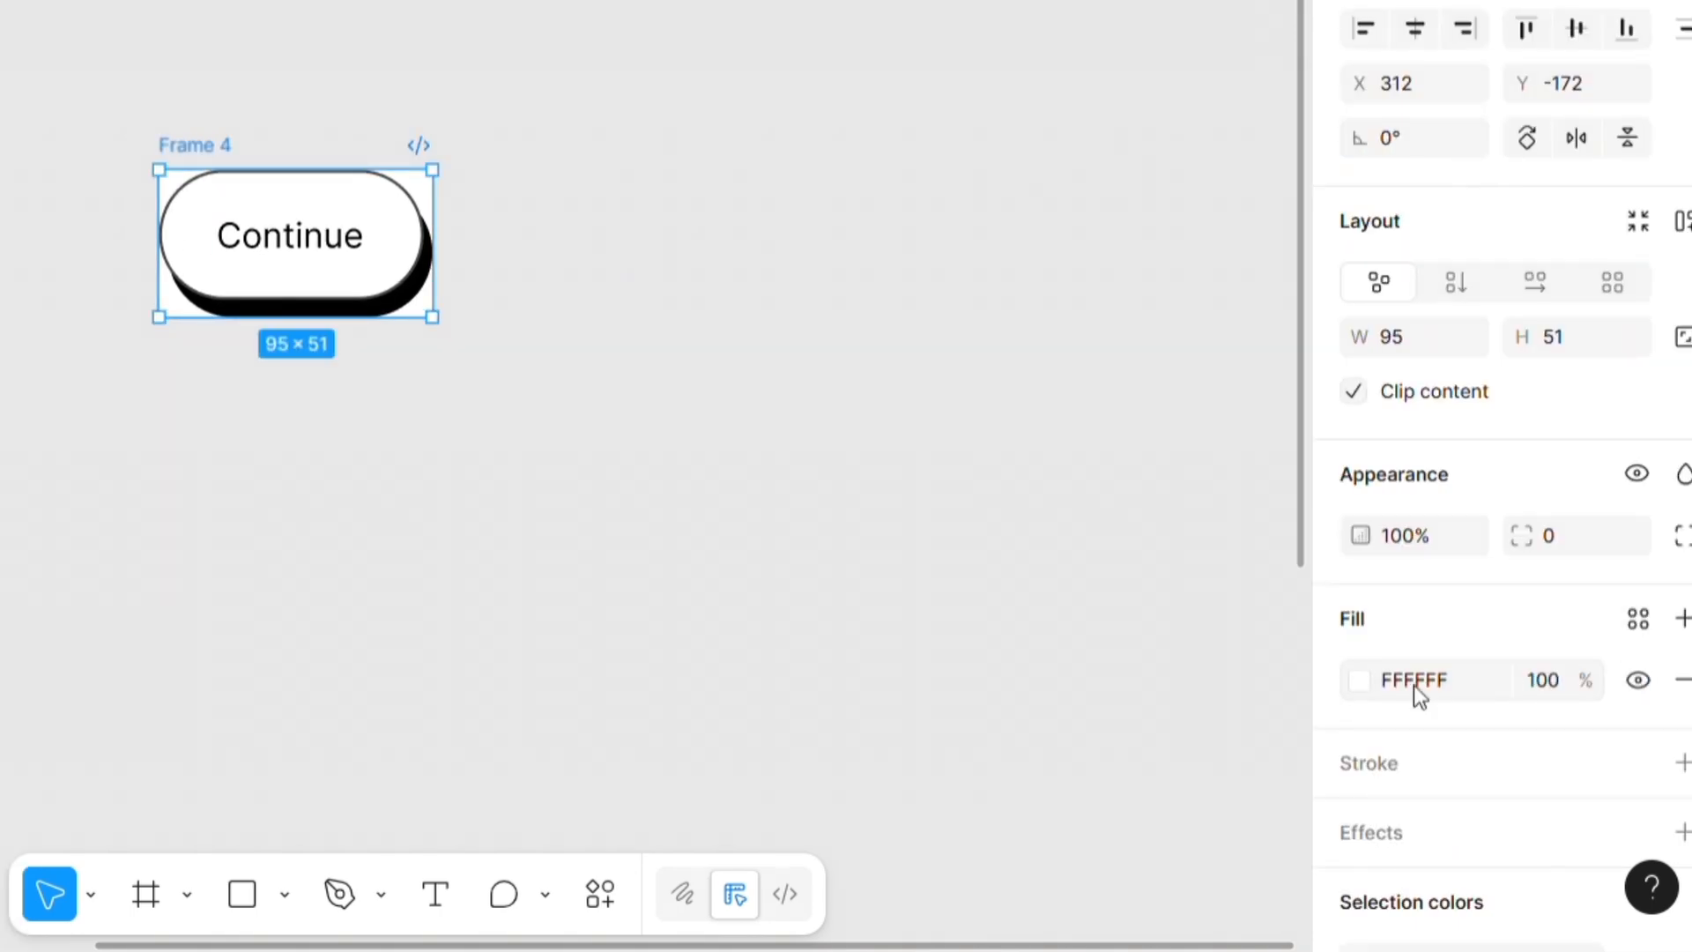
- Set the opacity of the enclosing frame's white fill to 0%
left_click(1556, 679)
double_click(1557, 680)
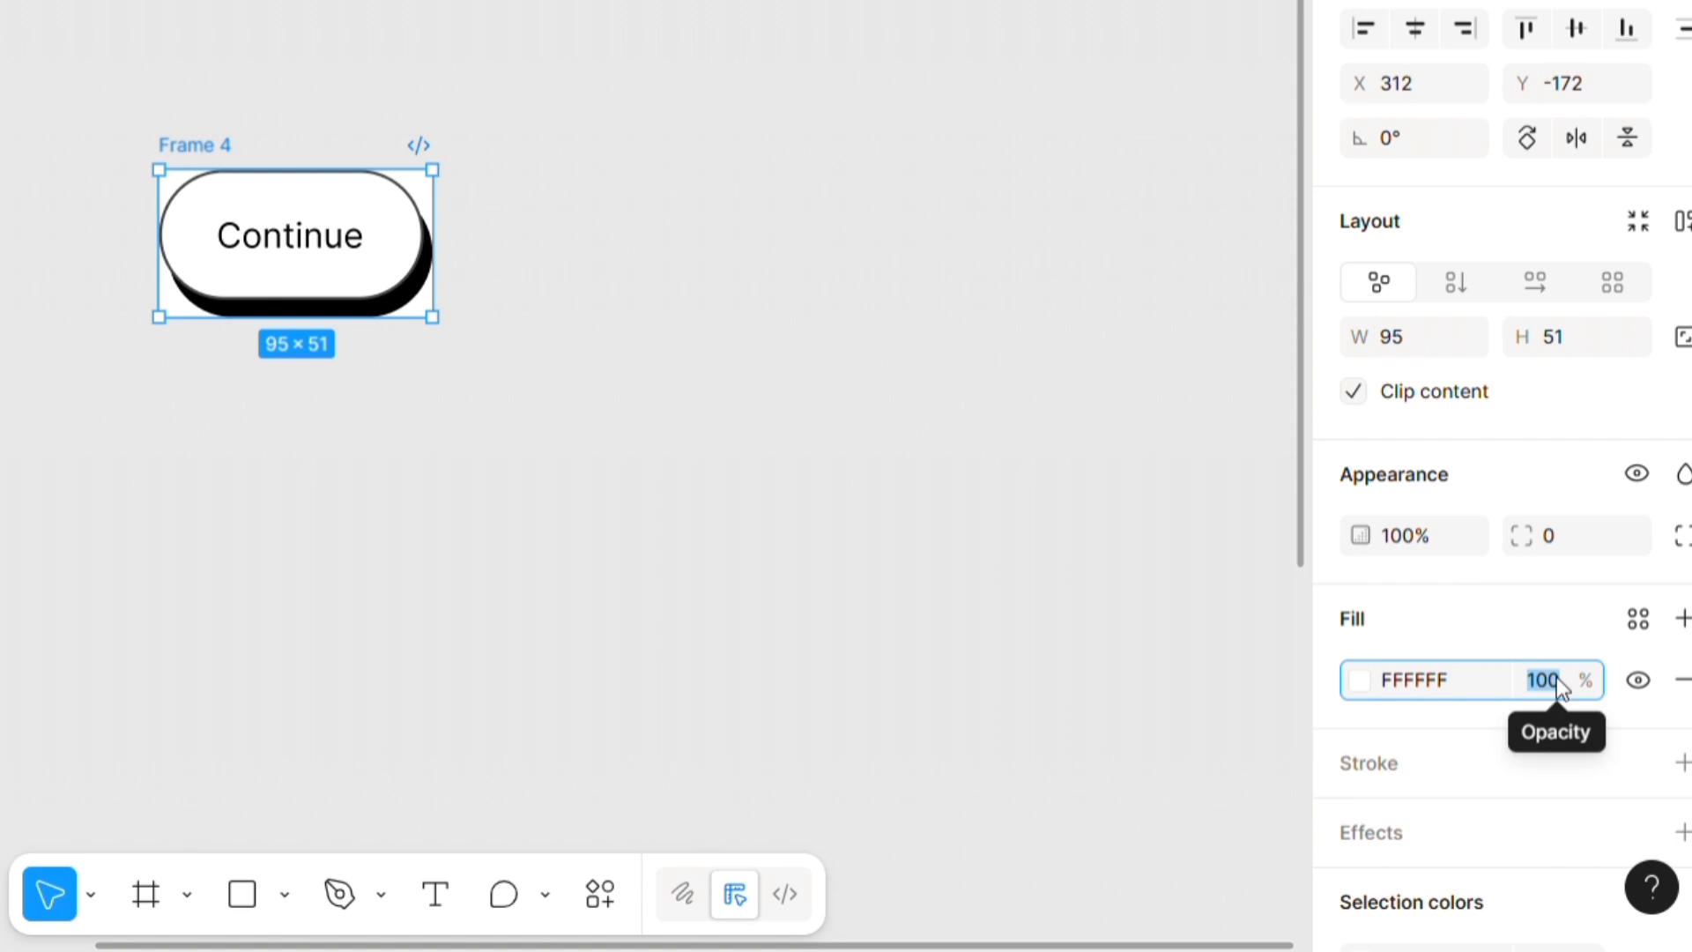
type("0")
key("Return")
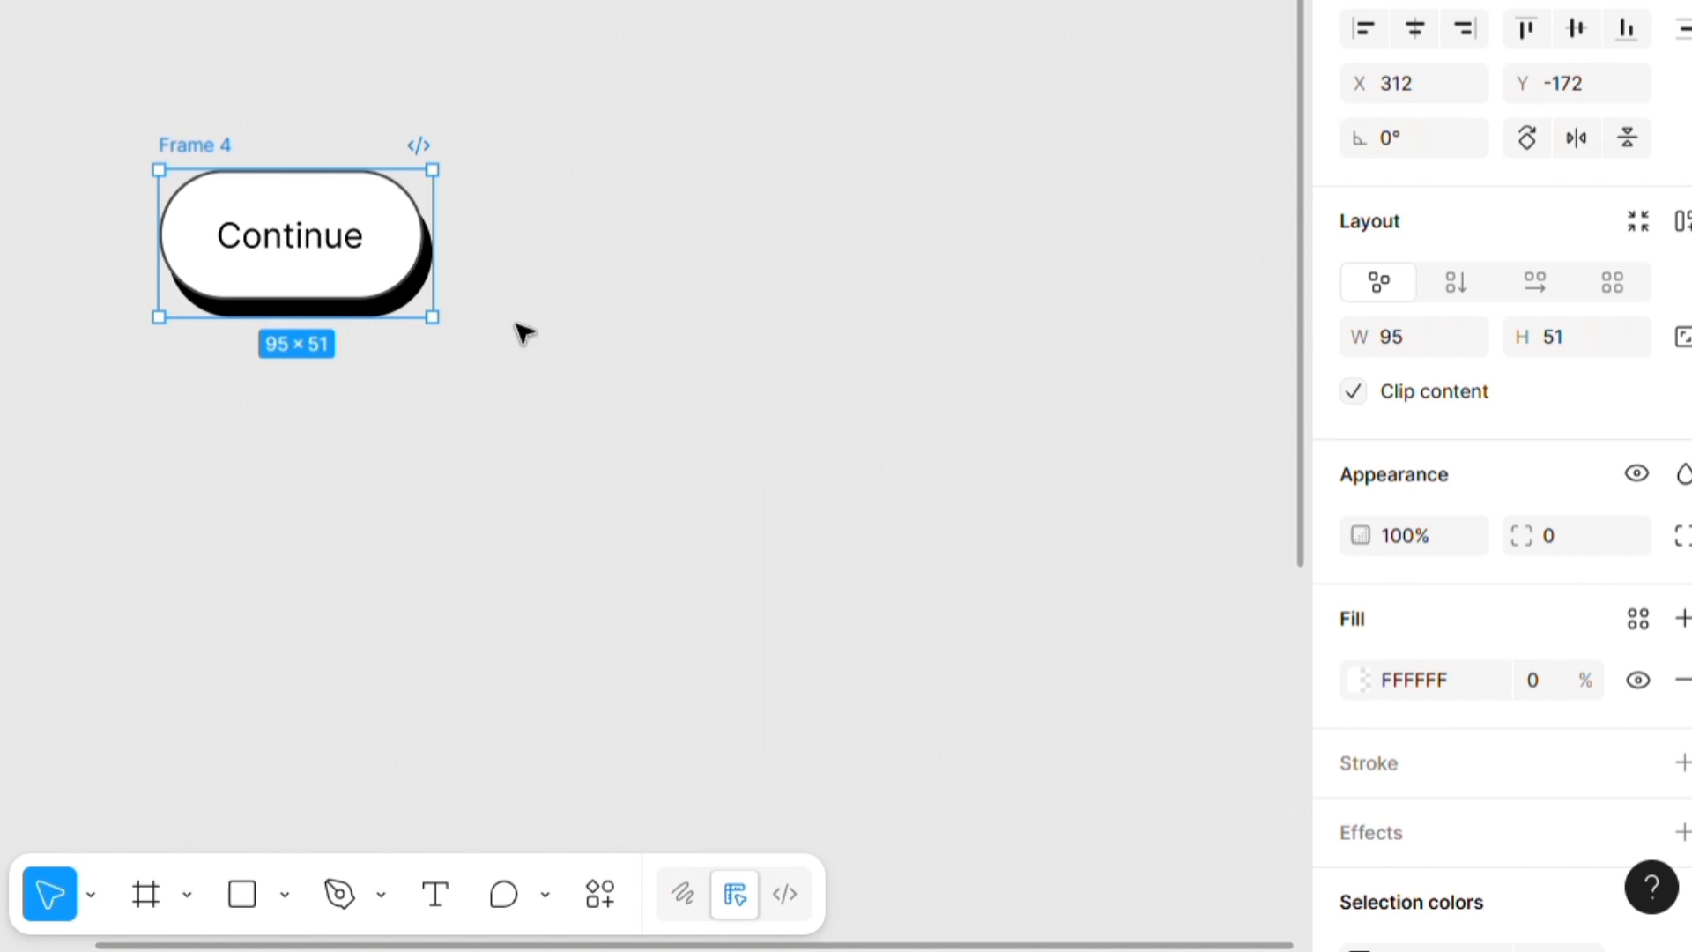
left_click(776, 394)
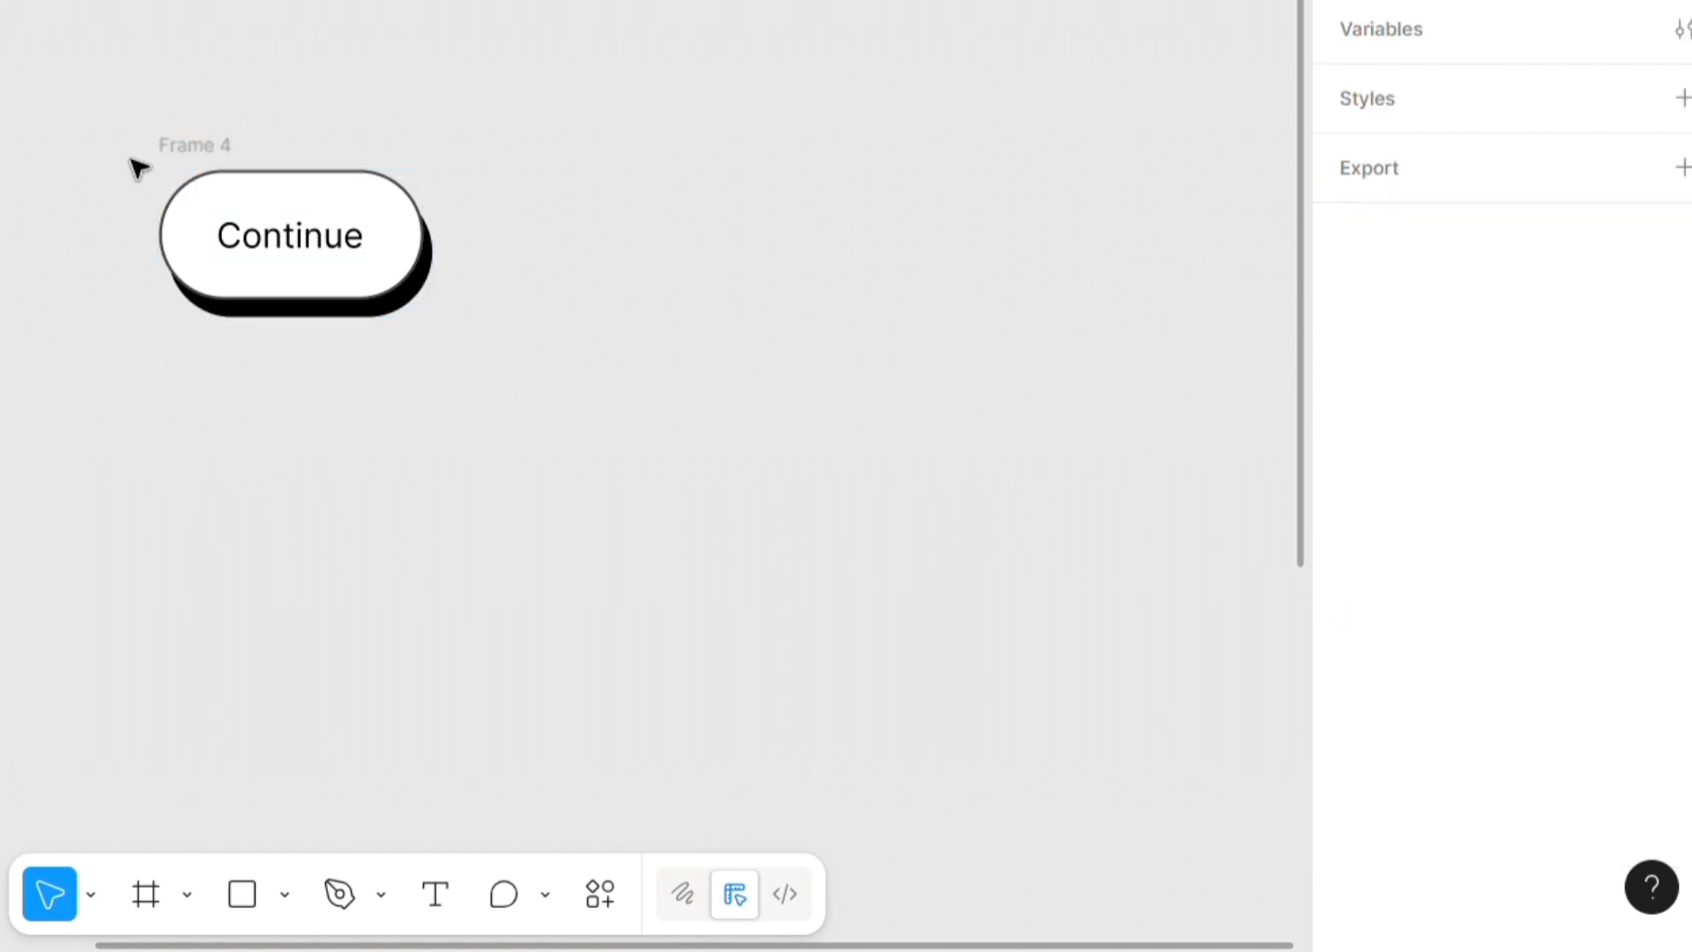
- Duplicate the framed Continue button so a second copy sits beside the original
left_click(217, 151)
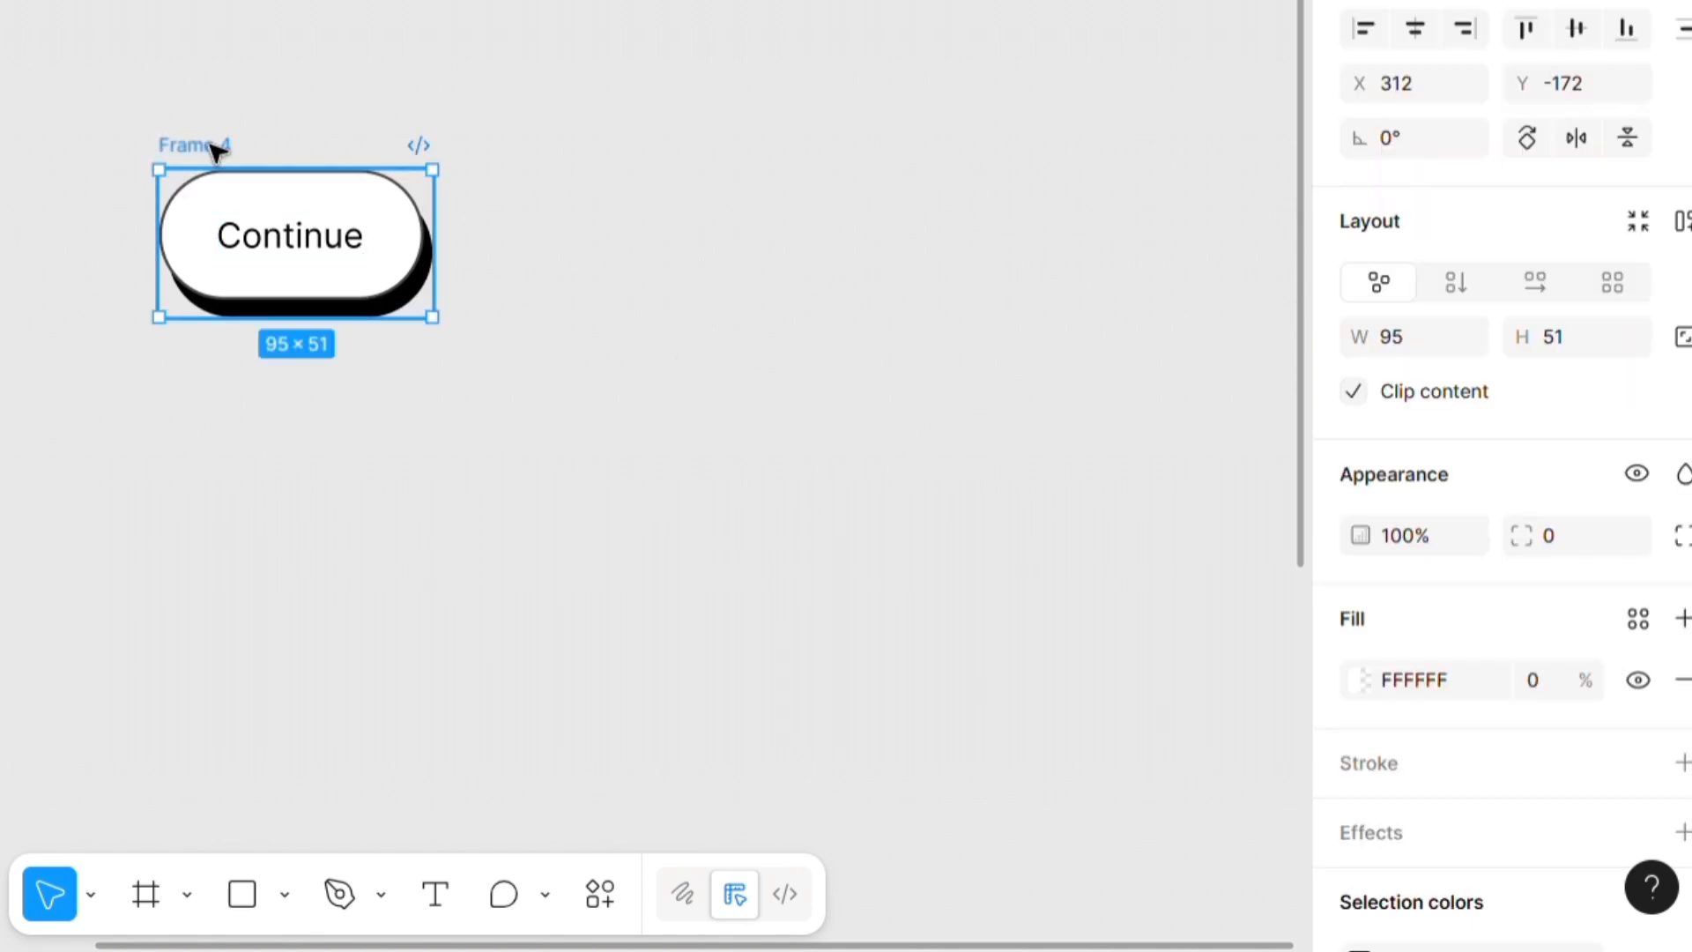
key("ctrl+d")
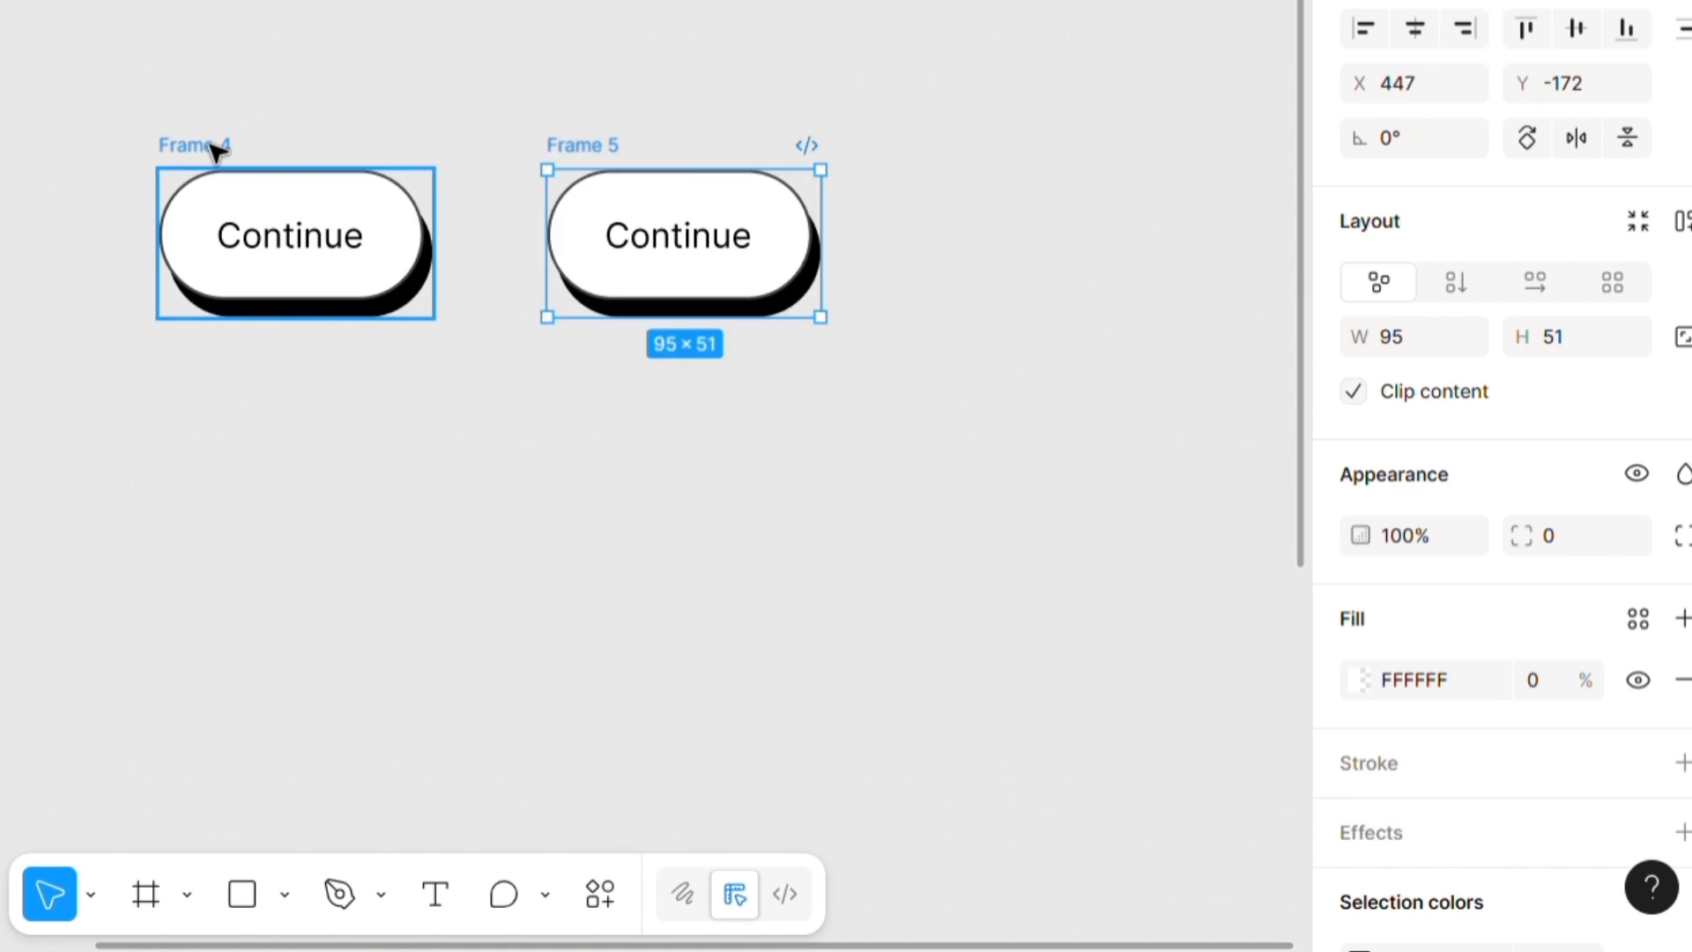
left_click(1014, 250)
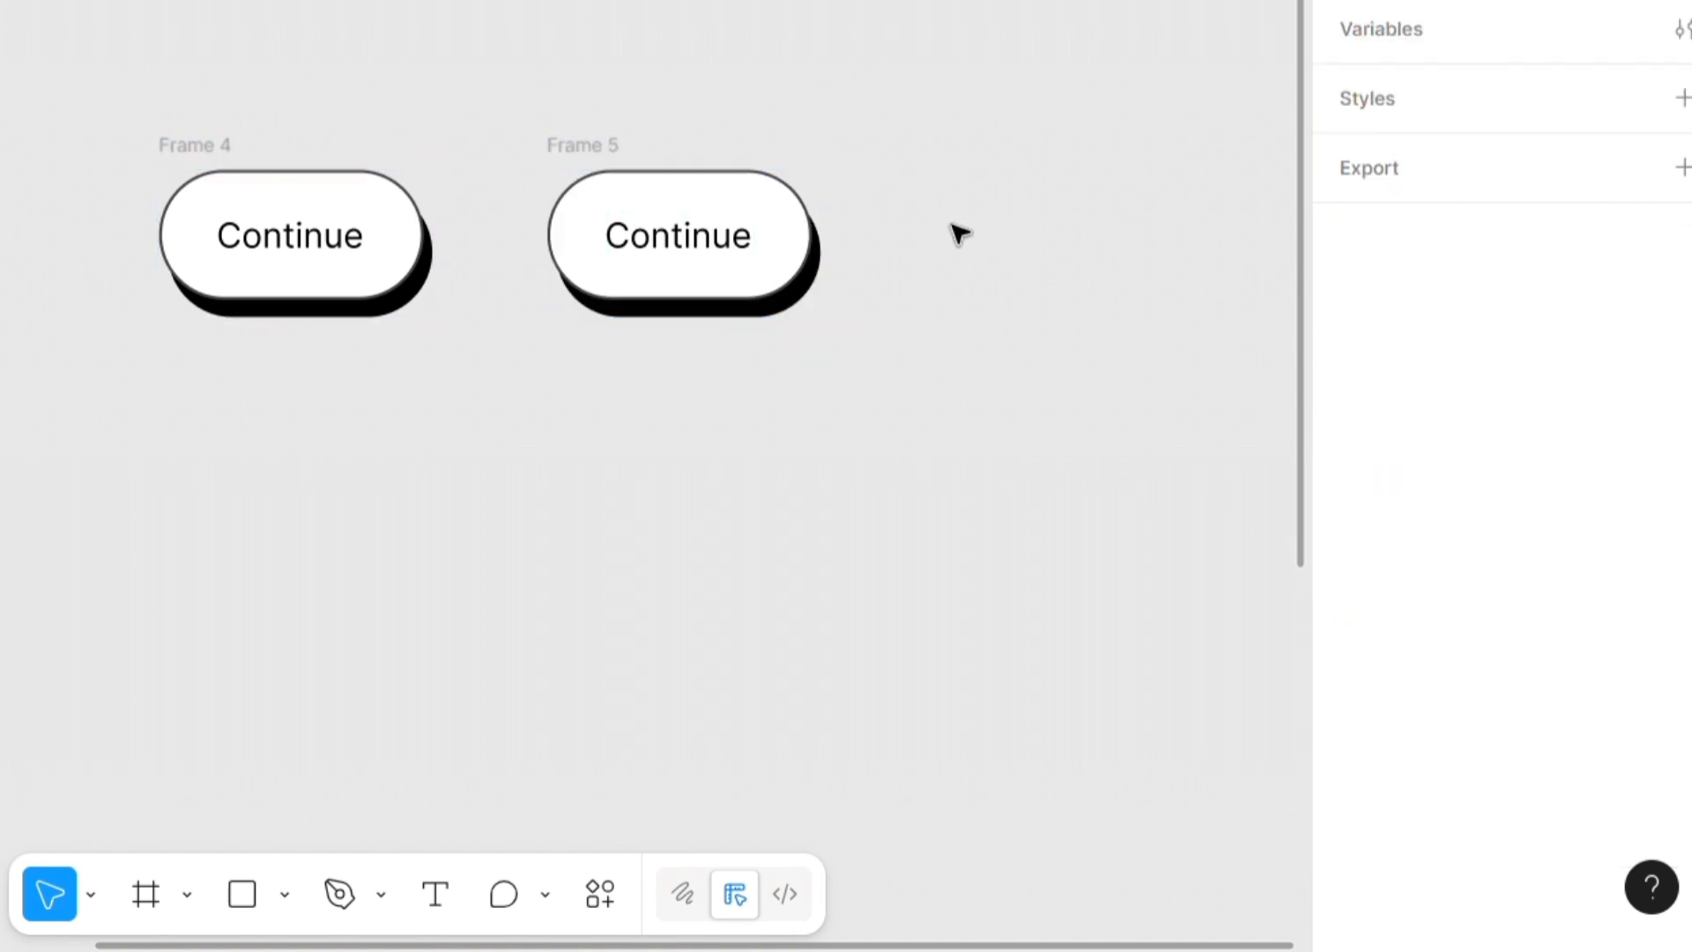
- Rename the original button frame as default and its copy as pressed
double_click(196, 155)
type("default")
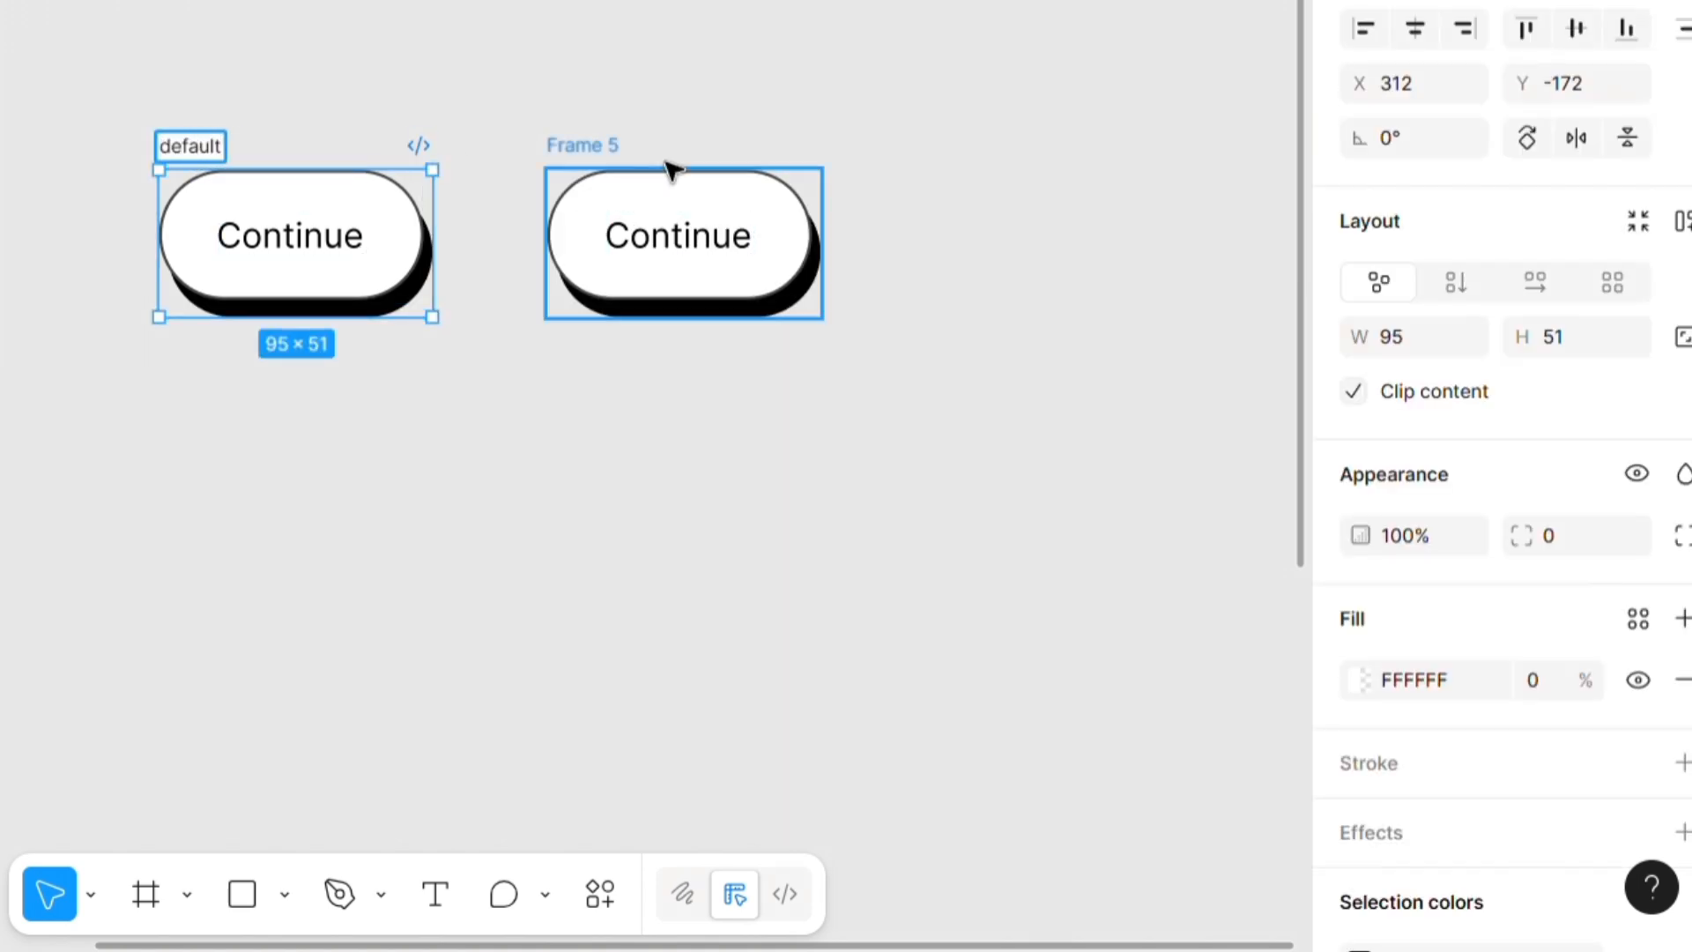
double_click(617, 151)
type("pressed")
left_click(699, 226)
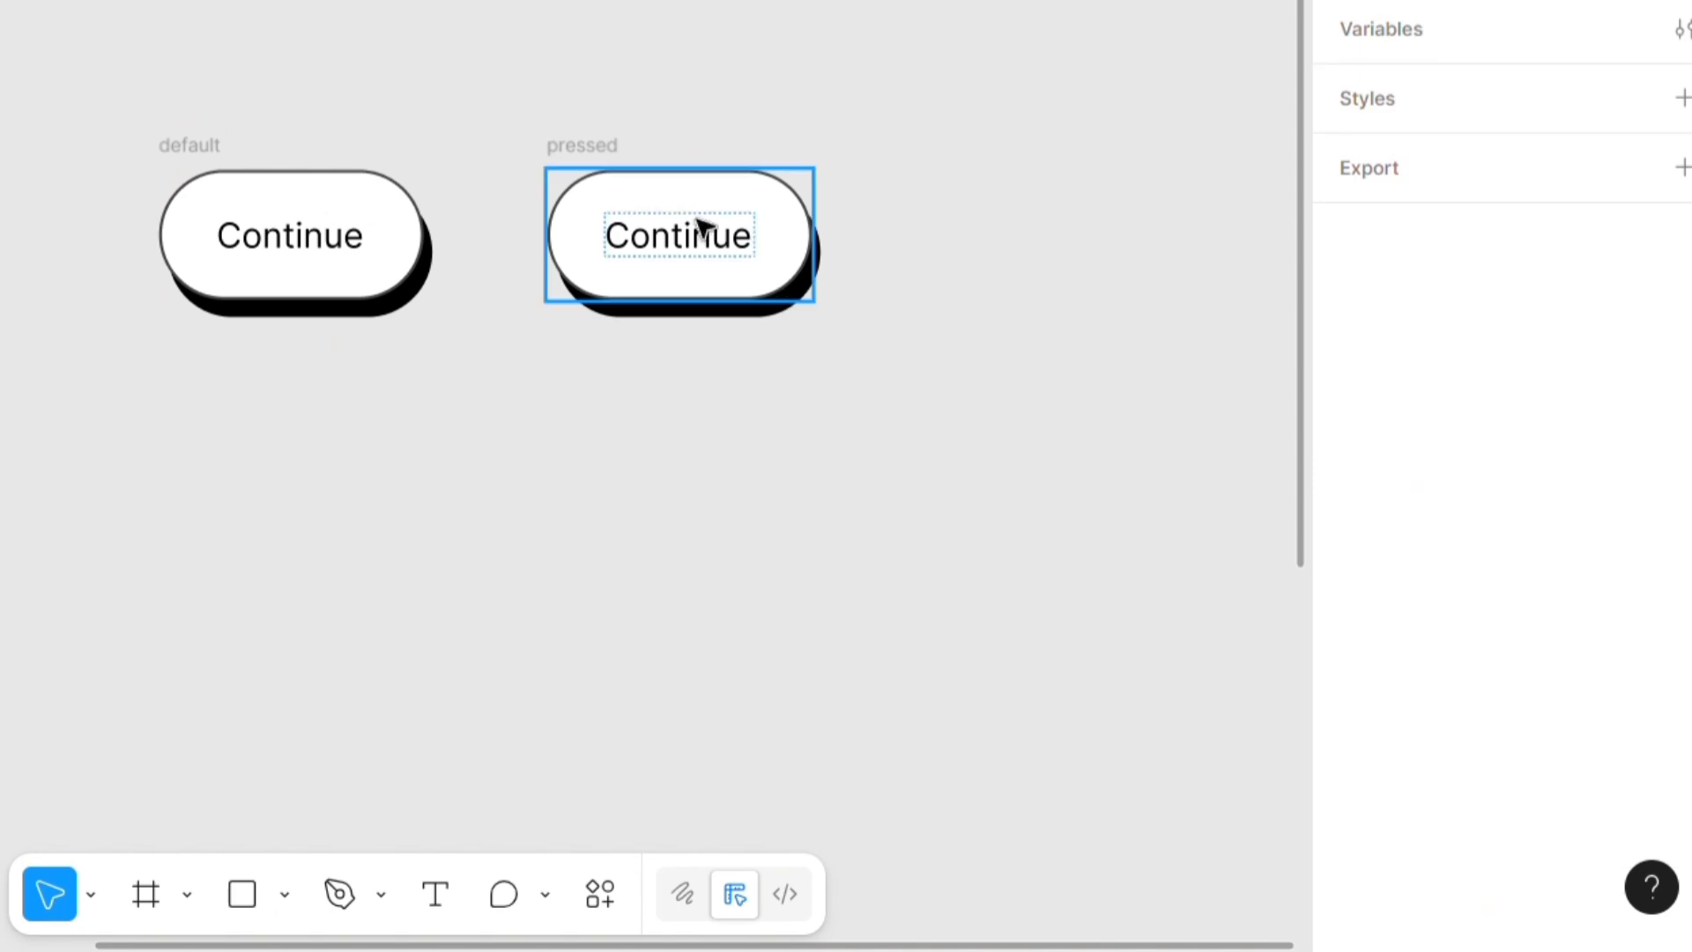
- Hide the drop shadow on the Continue button inside the pressed frame
left_click(698, 226)
scroll(1499, 476, "down", 6)
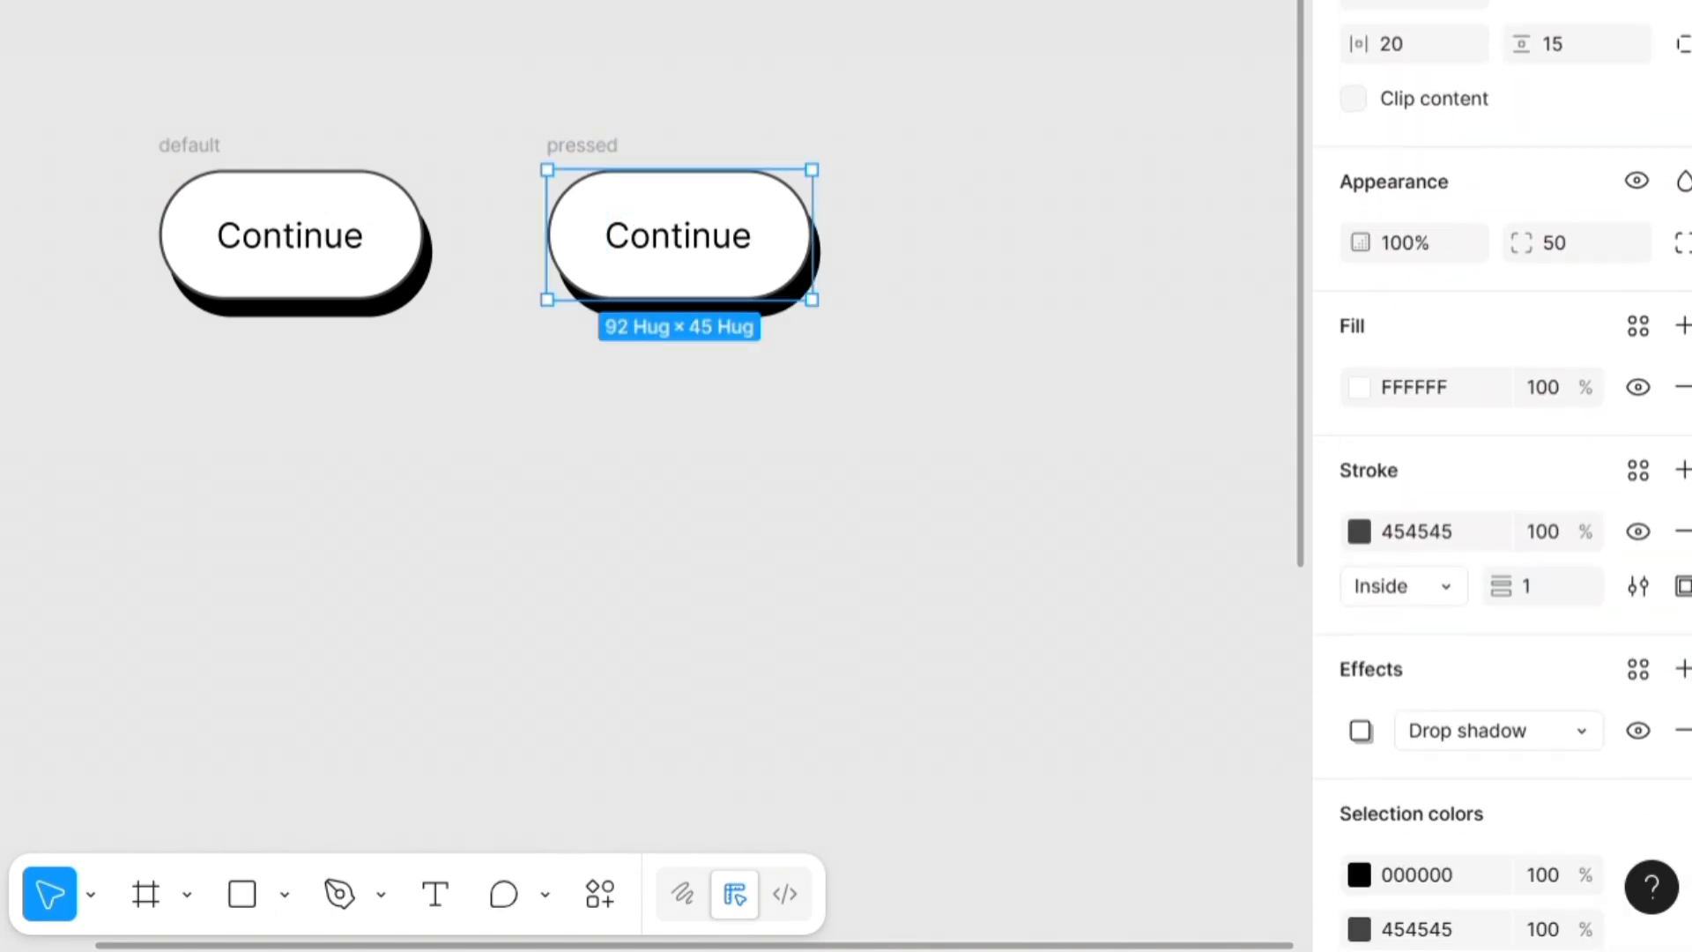
scroll(1498, 476, "up", 6)
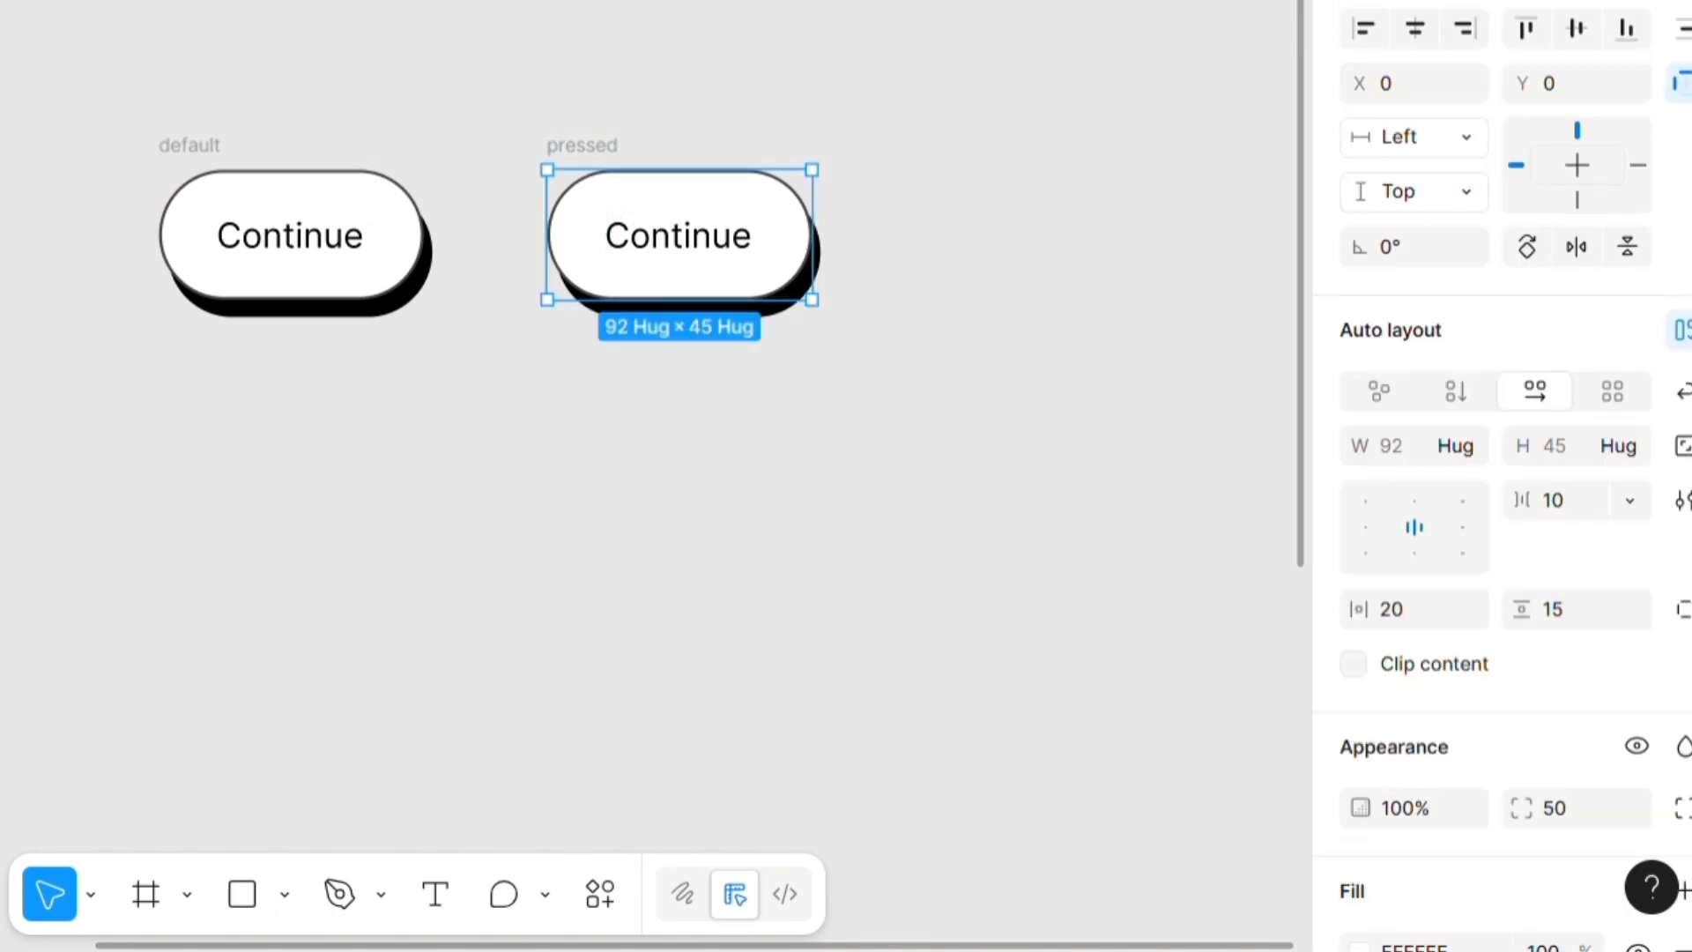
scroll(1498, 476, "down", 6)
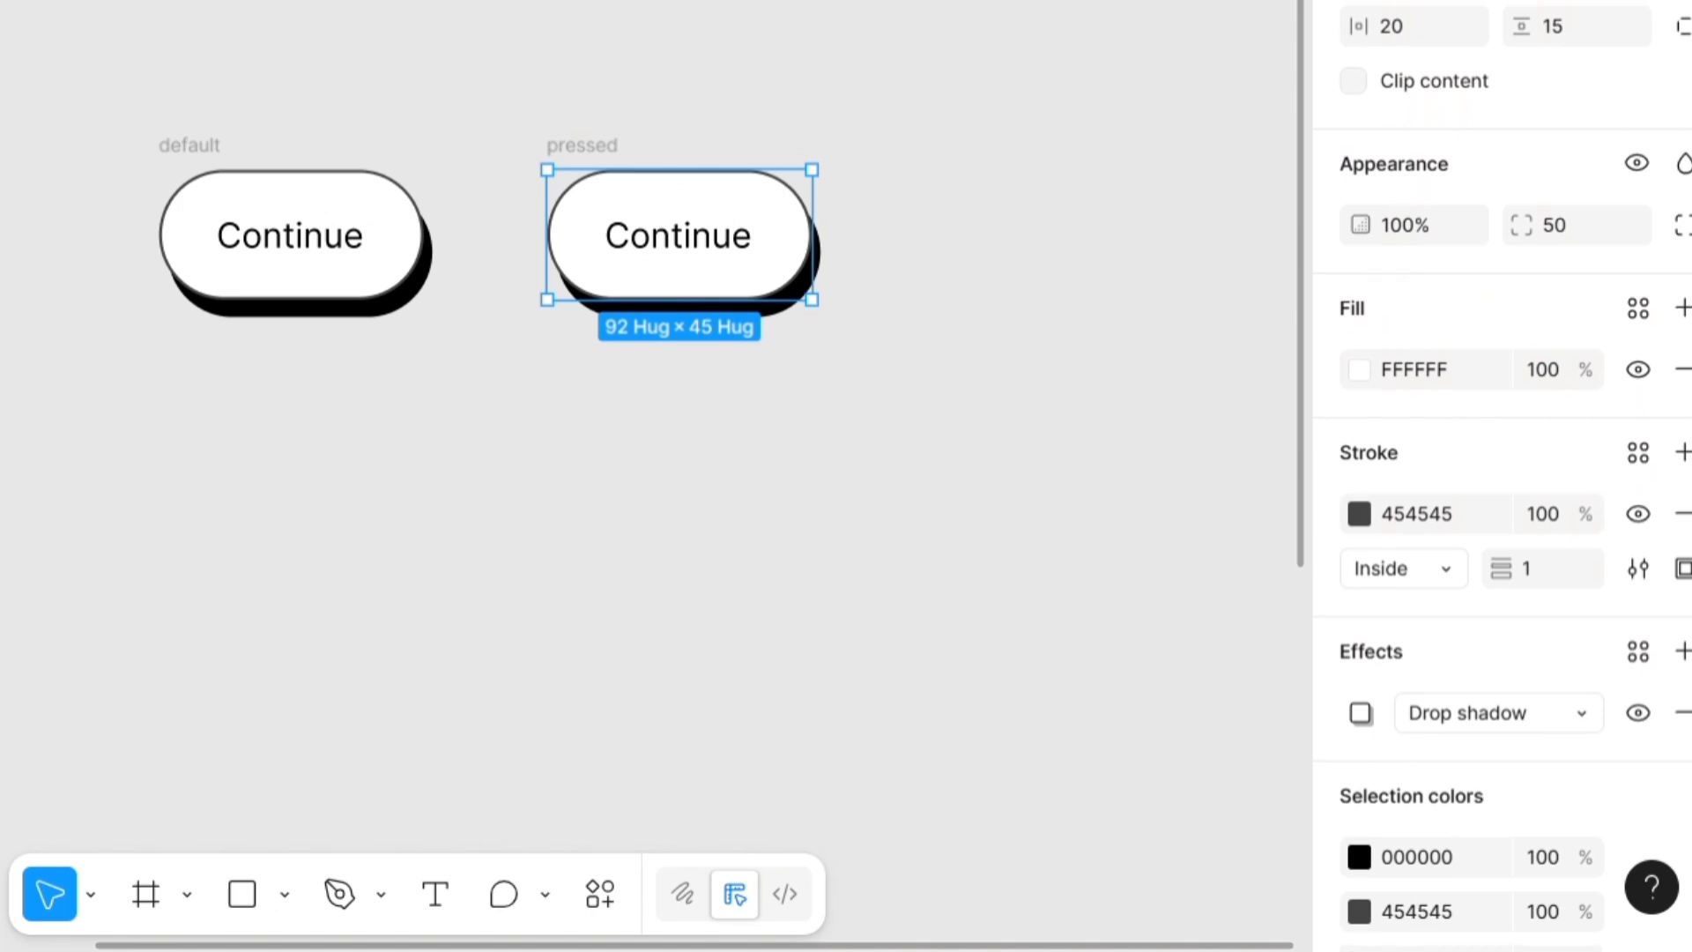
left_click(1639, 713)
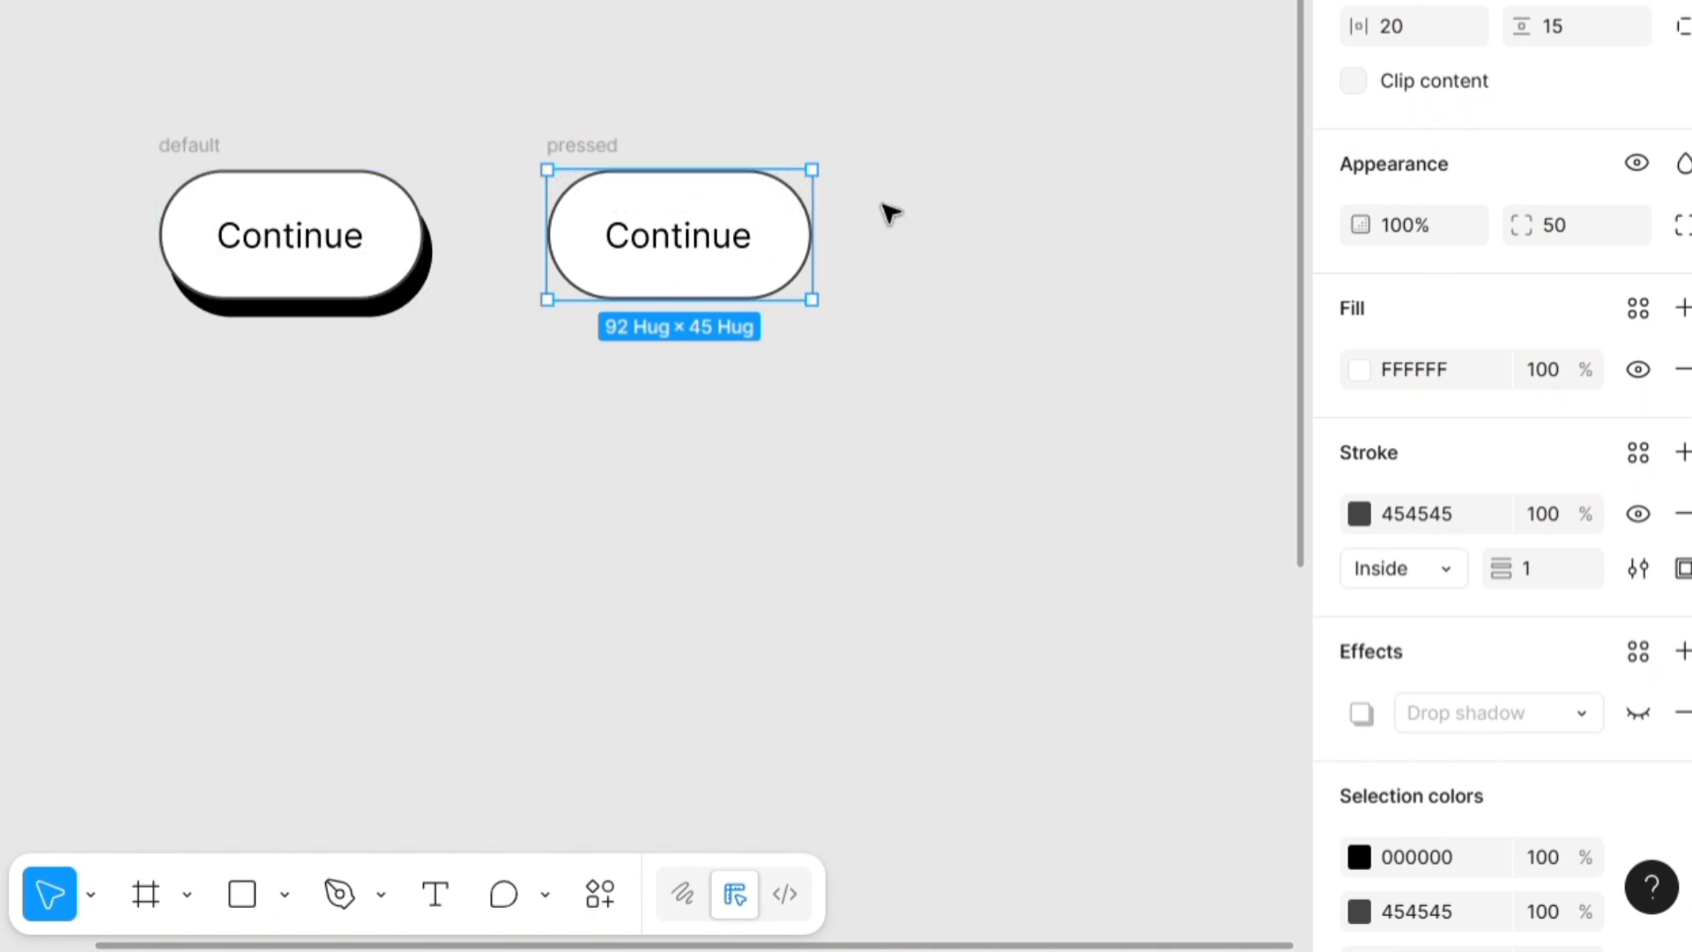
- Move the button inside the pressed frame straight down to Y 6
key("Down")
key("Down")
key("Down")
key("Down")
key("Down")
key("Down")
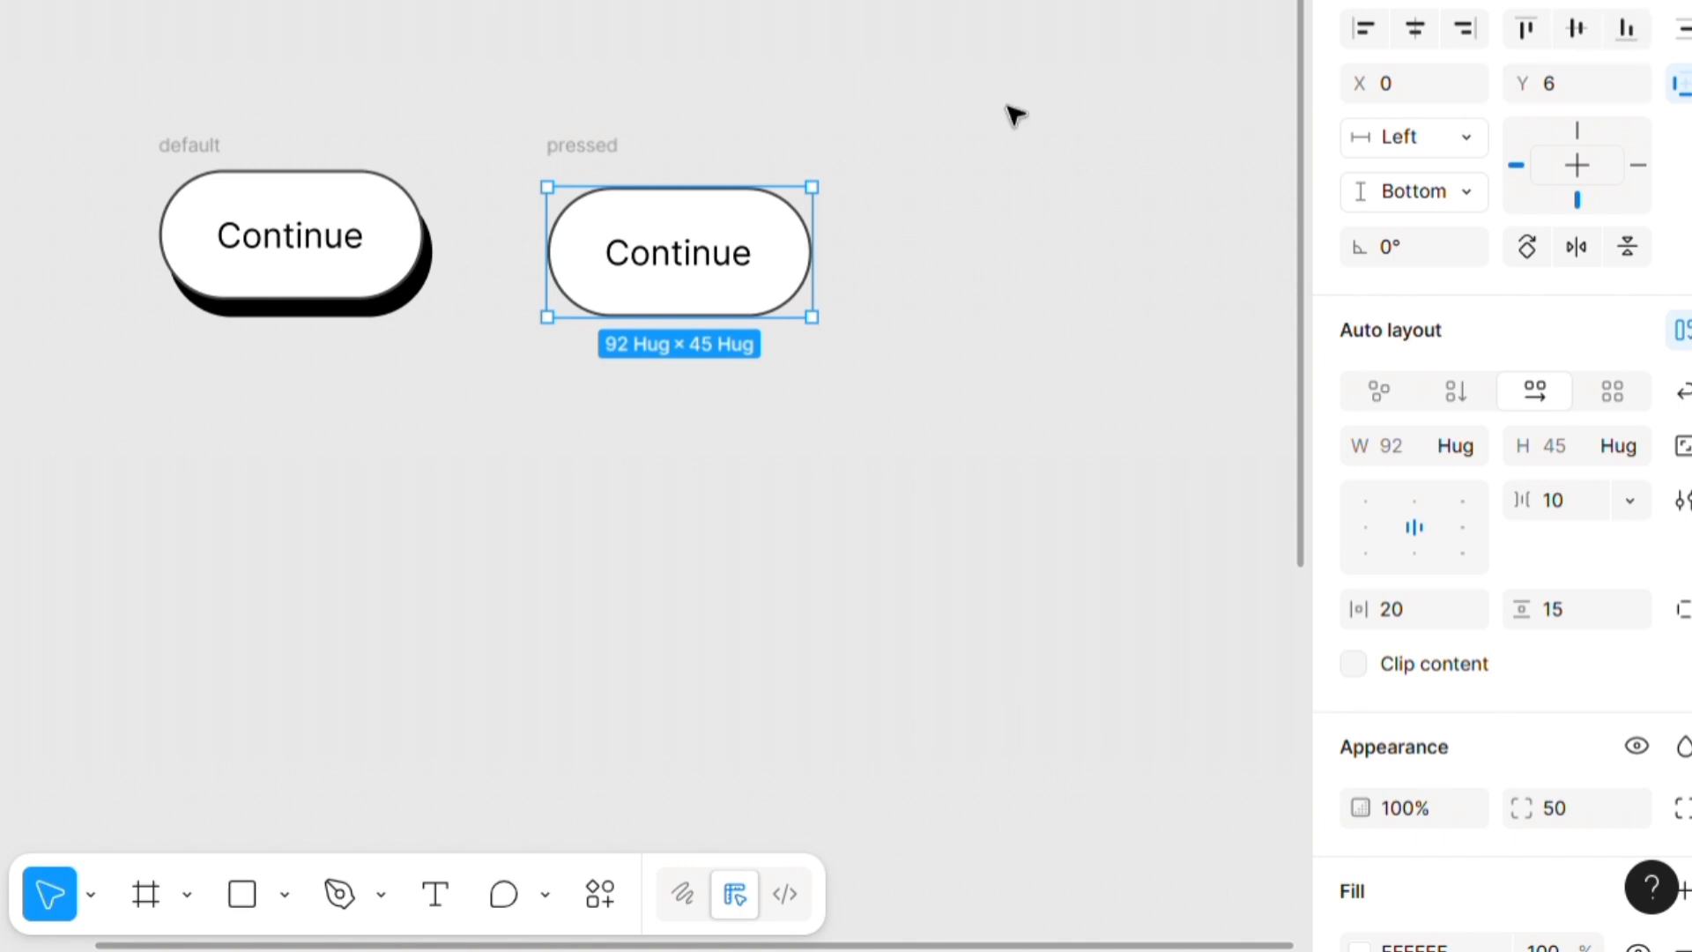
left_click(970, 117)
left_click(567, 169)
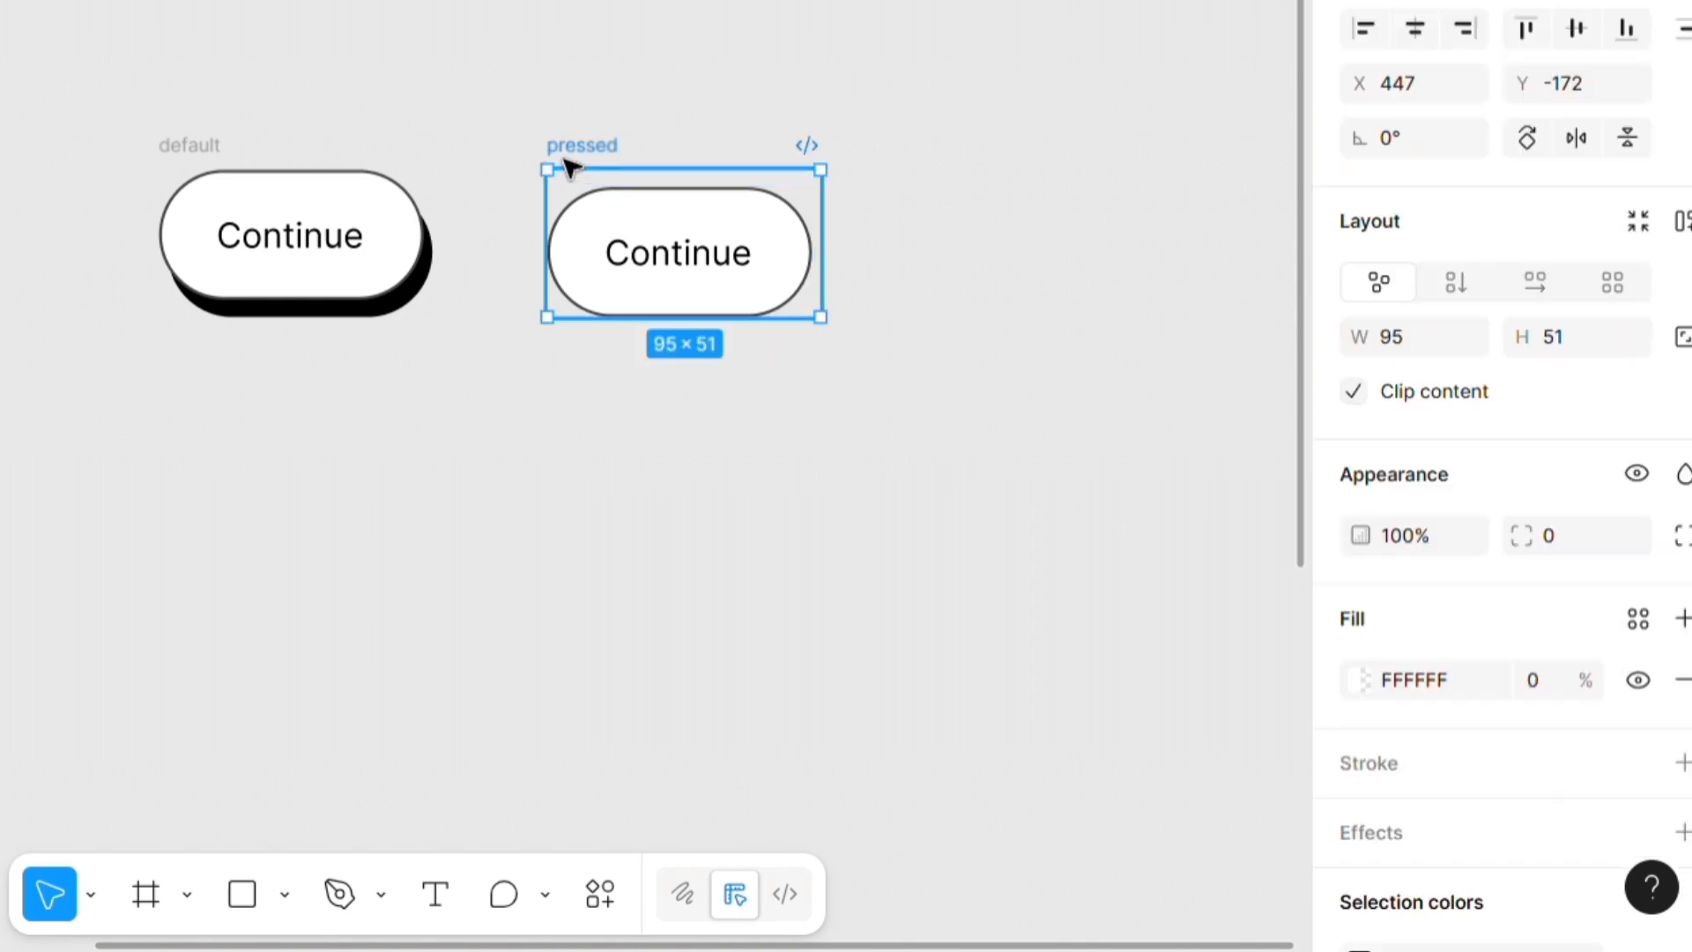
left_click(382, 139)
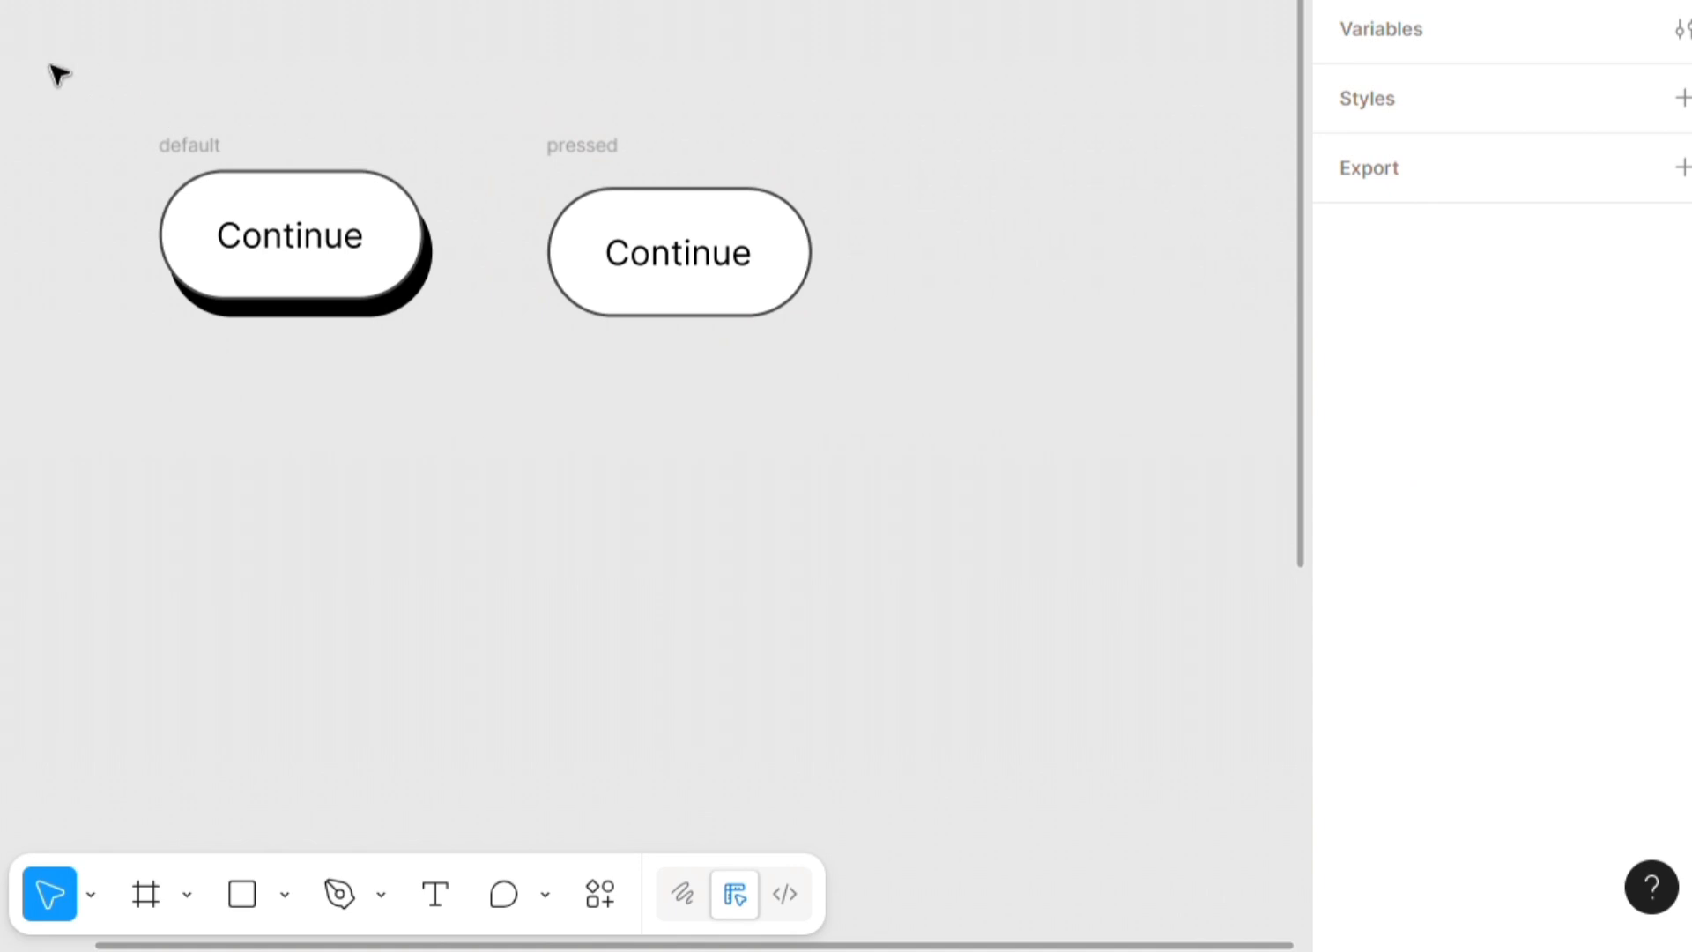
- Combine the default and pressed frames into a component set
left_click_drag(49, 63, 846, 411)
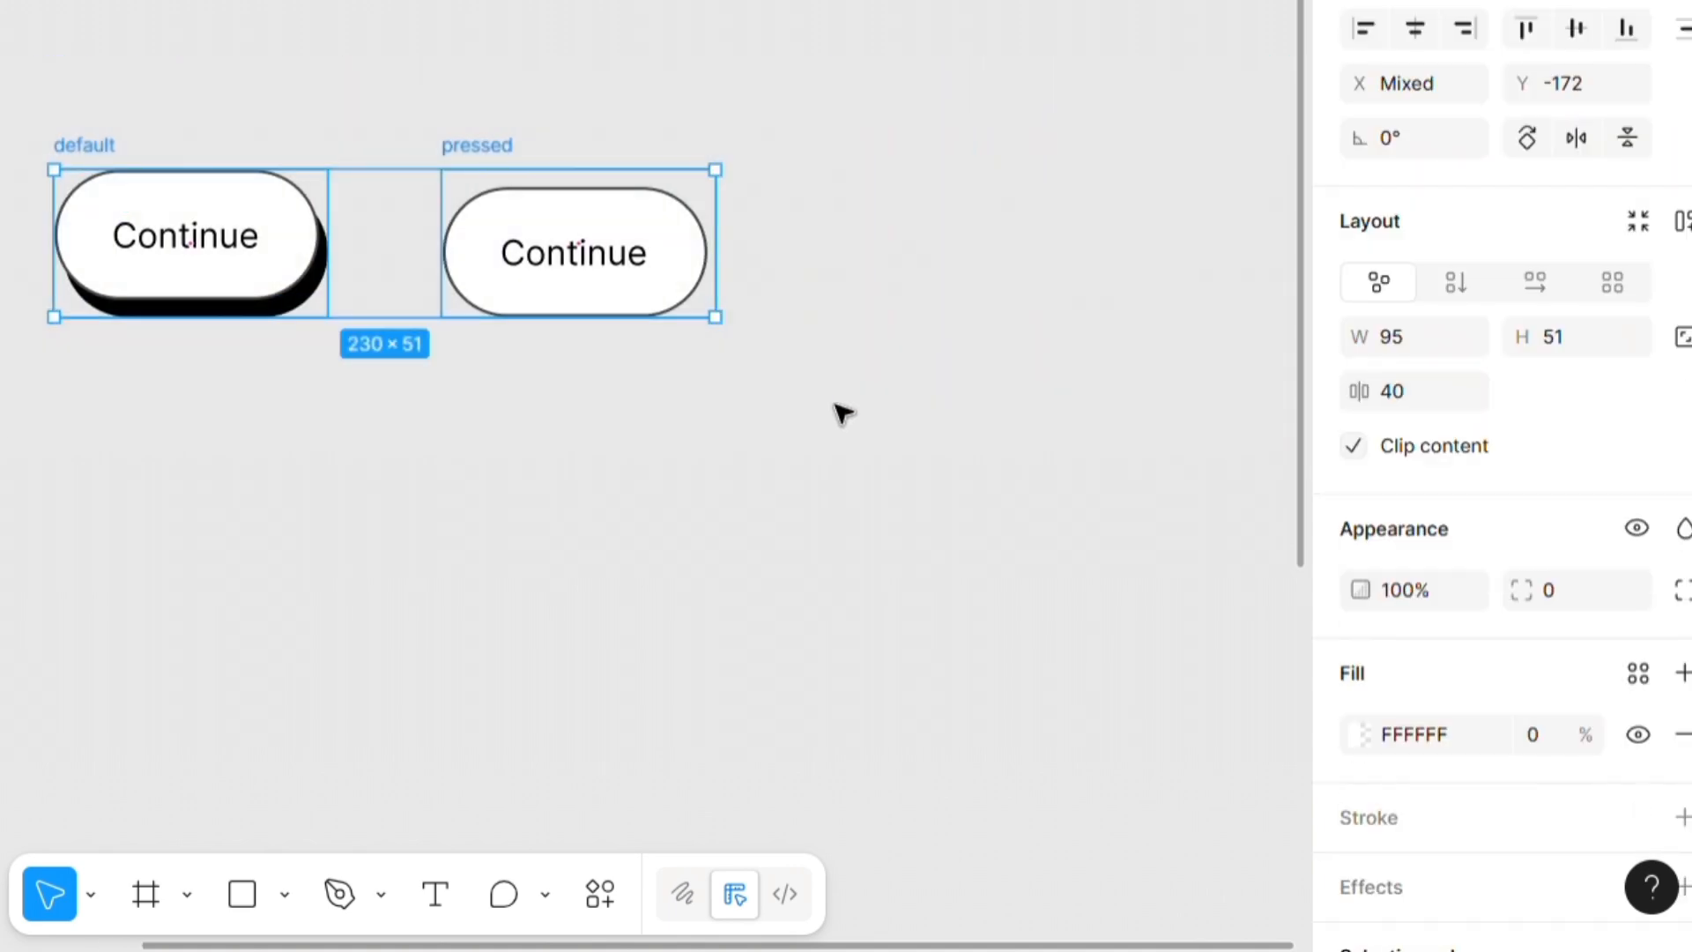
left_click(1598, 118)
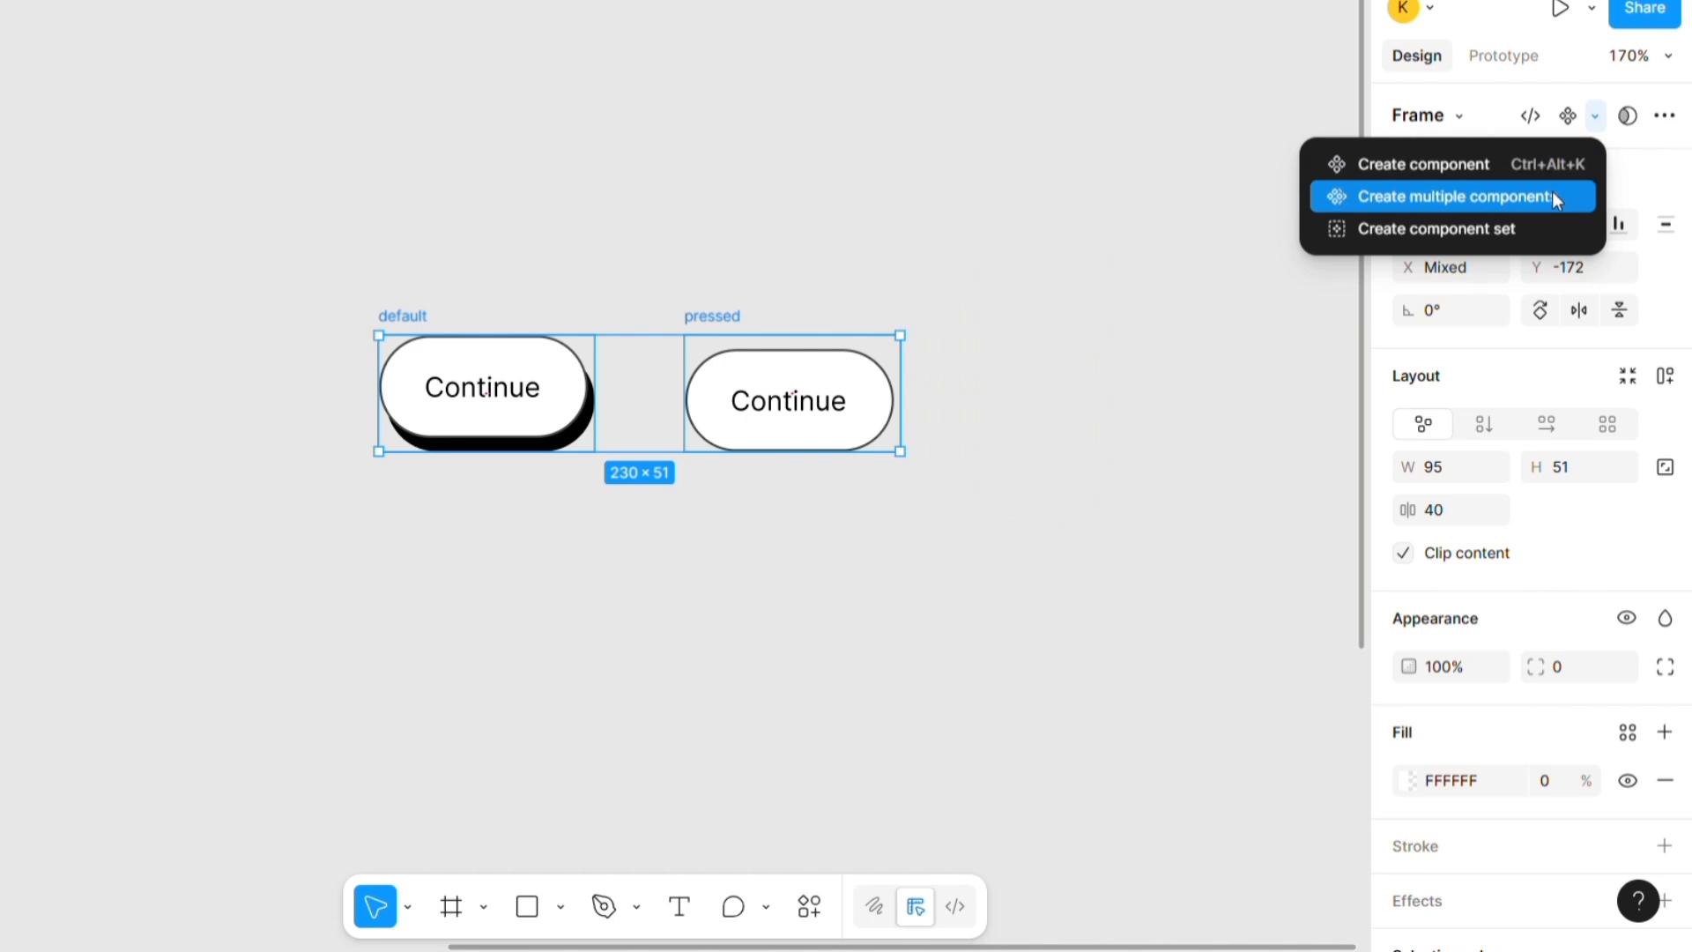
left_click(1500, 230)
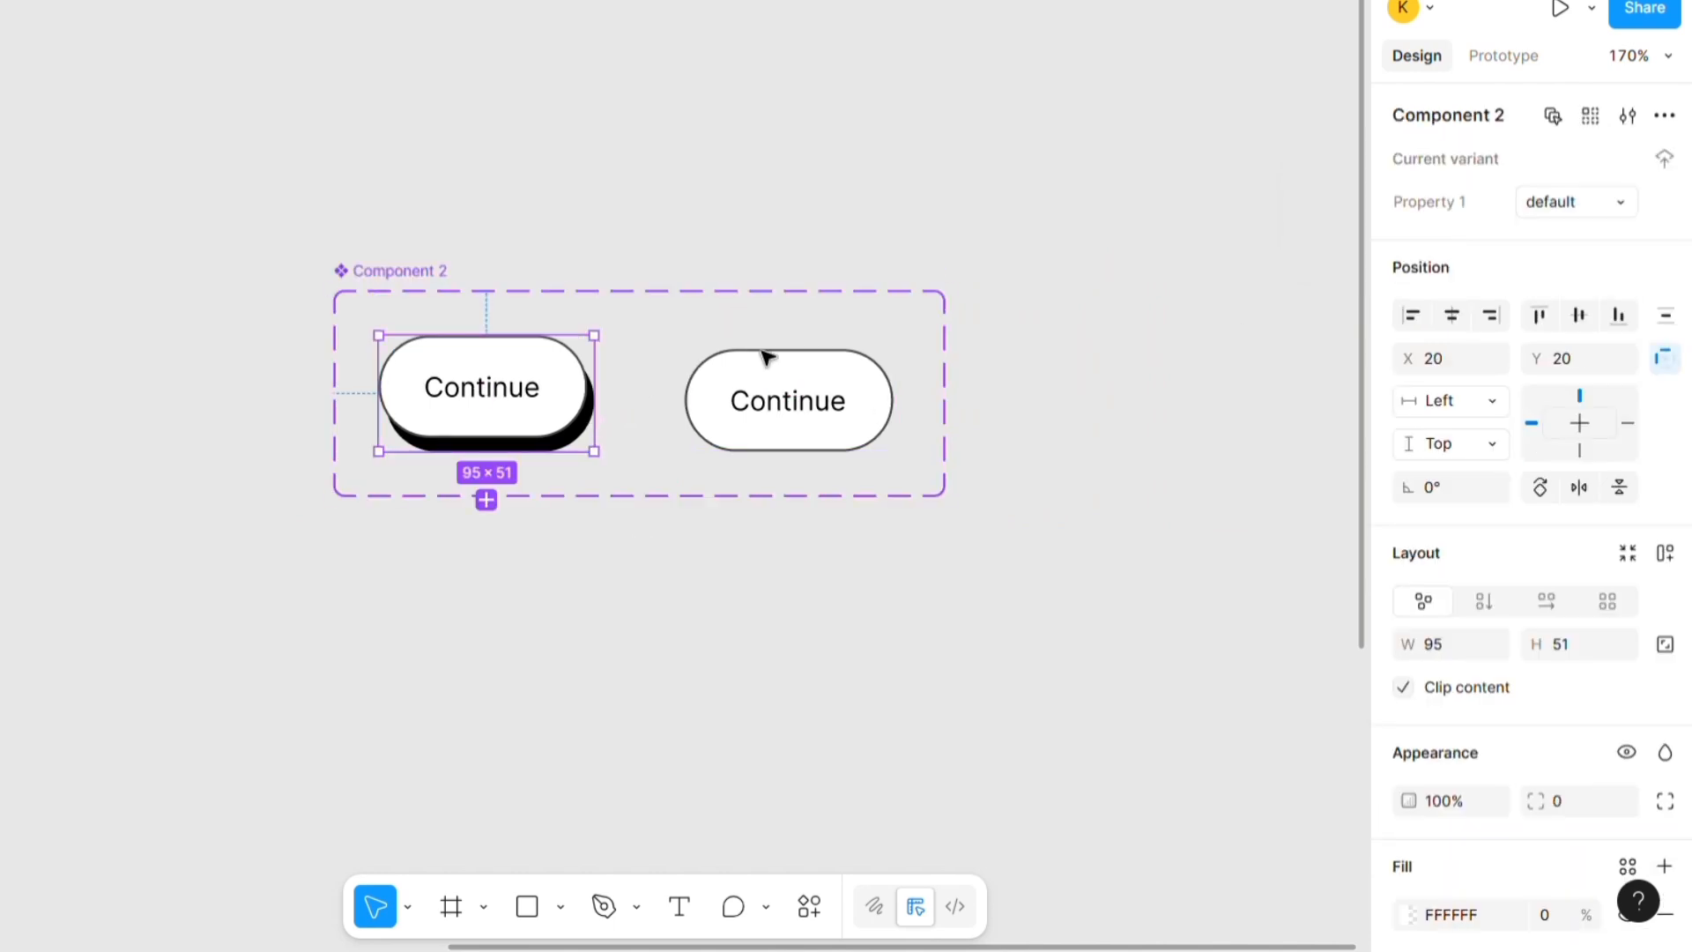
- Add a prototype connection from the default variant to the pressed variant
left_click(1505, 55)
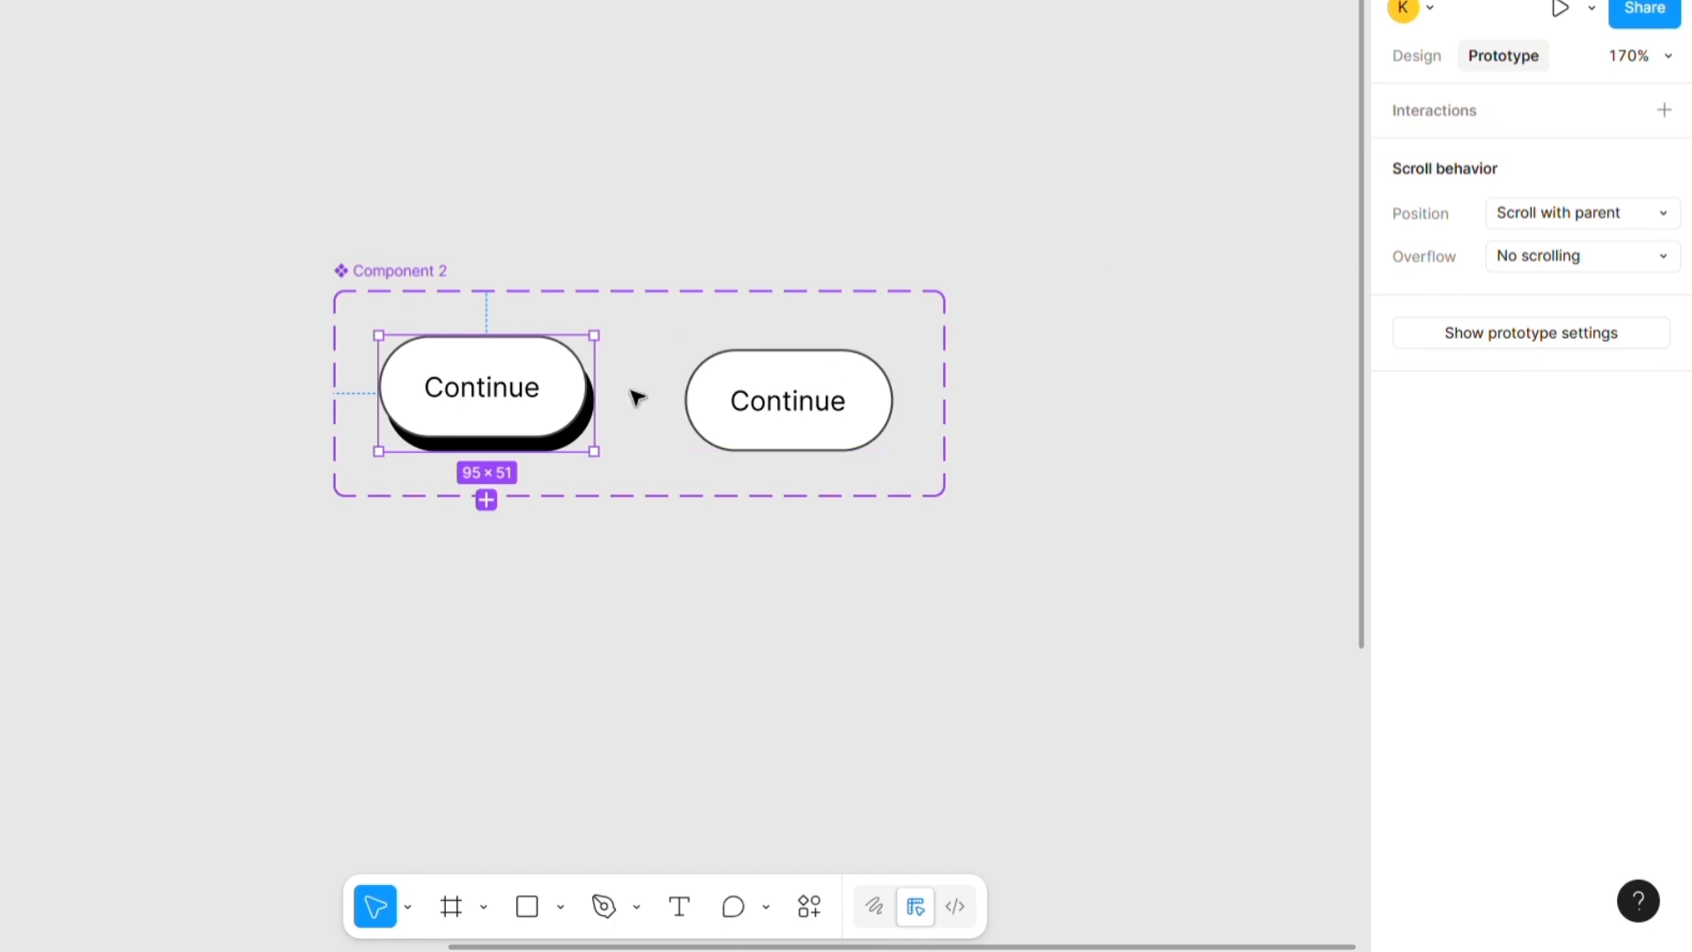
mouse_move(597, 395)
left_click_drag(596, 393, 1154, 269)
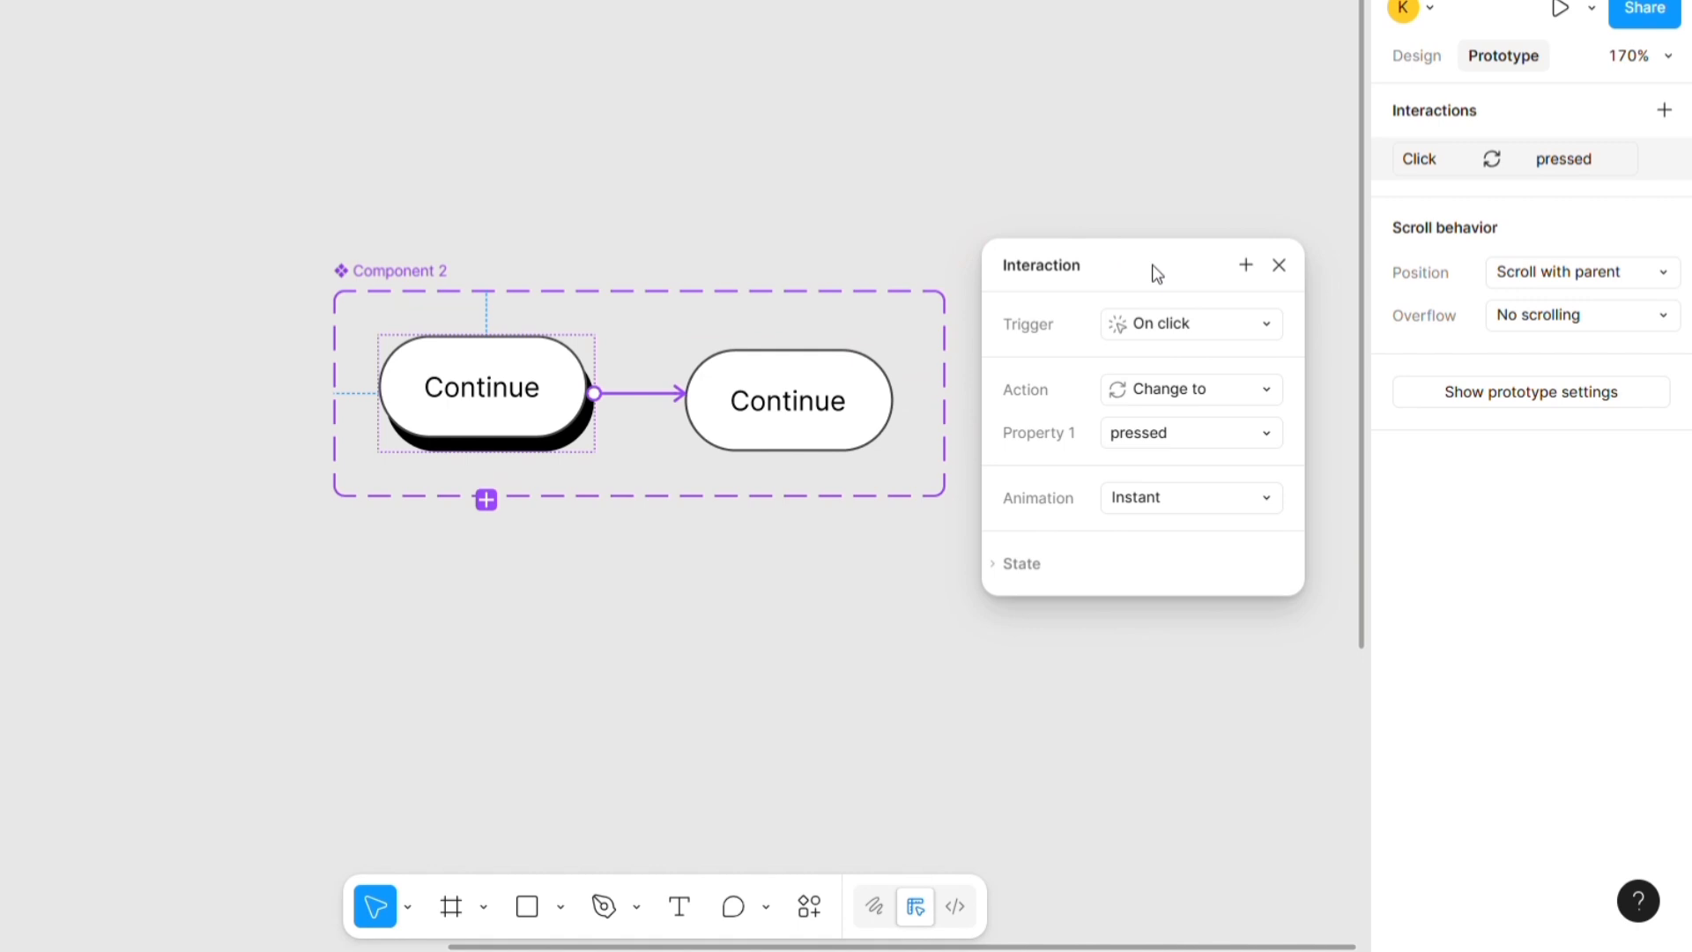
- Set the interaction's trigger to While hovering, keeping the Change to action and Instant animation
left_click(1215, 324)
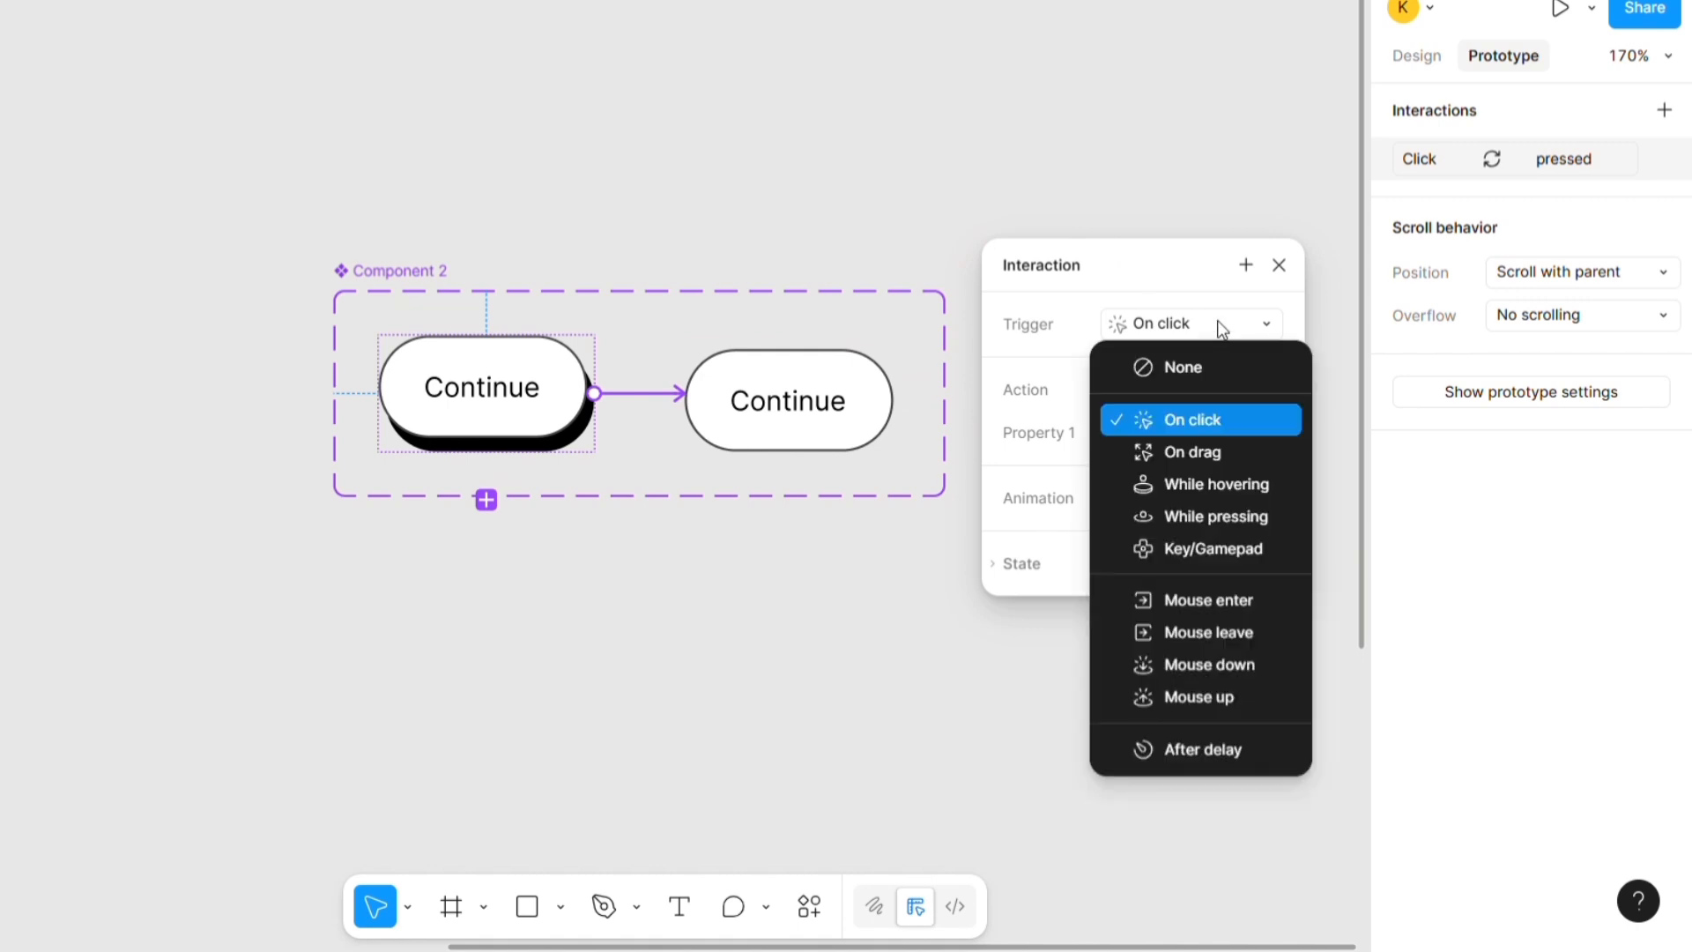
left_click(1207, 487)
left_click(1245, 388)
left_click(1245, 388)
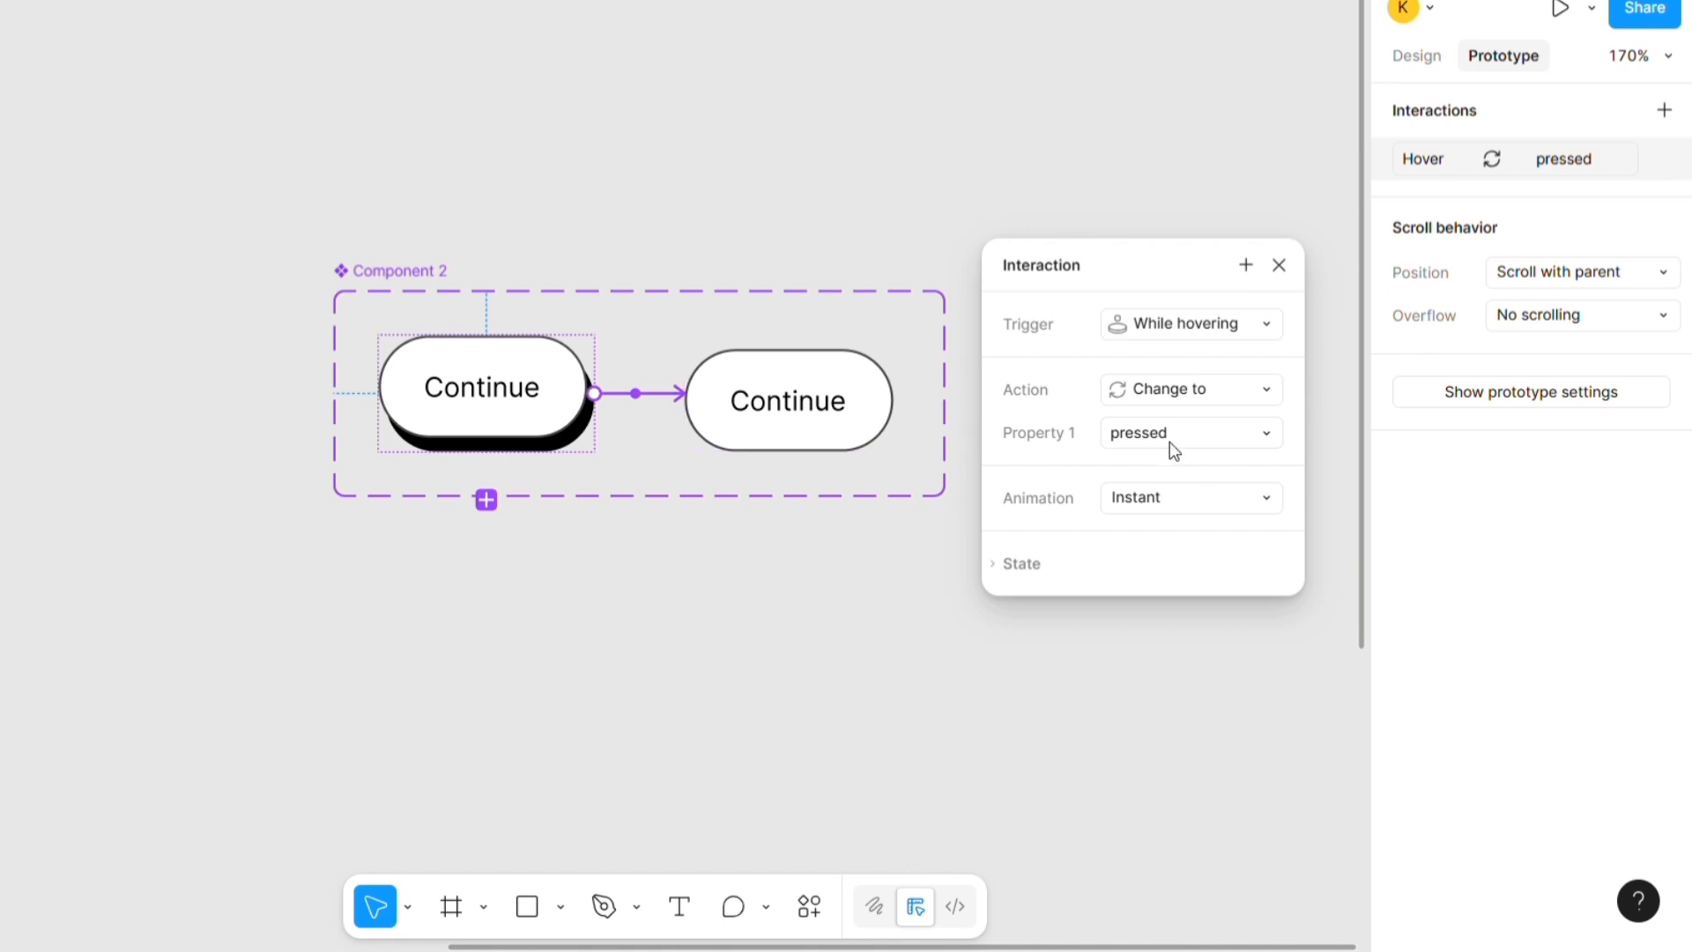
left_click(1240, 499)
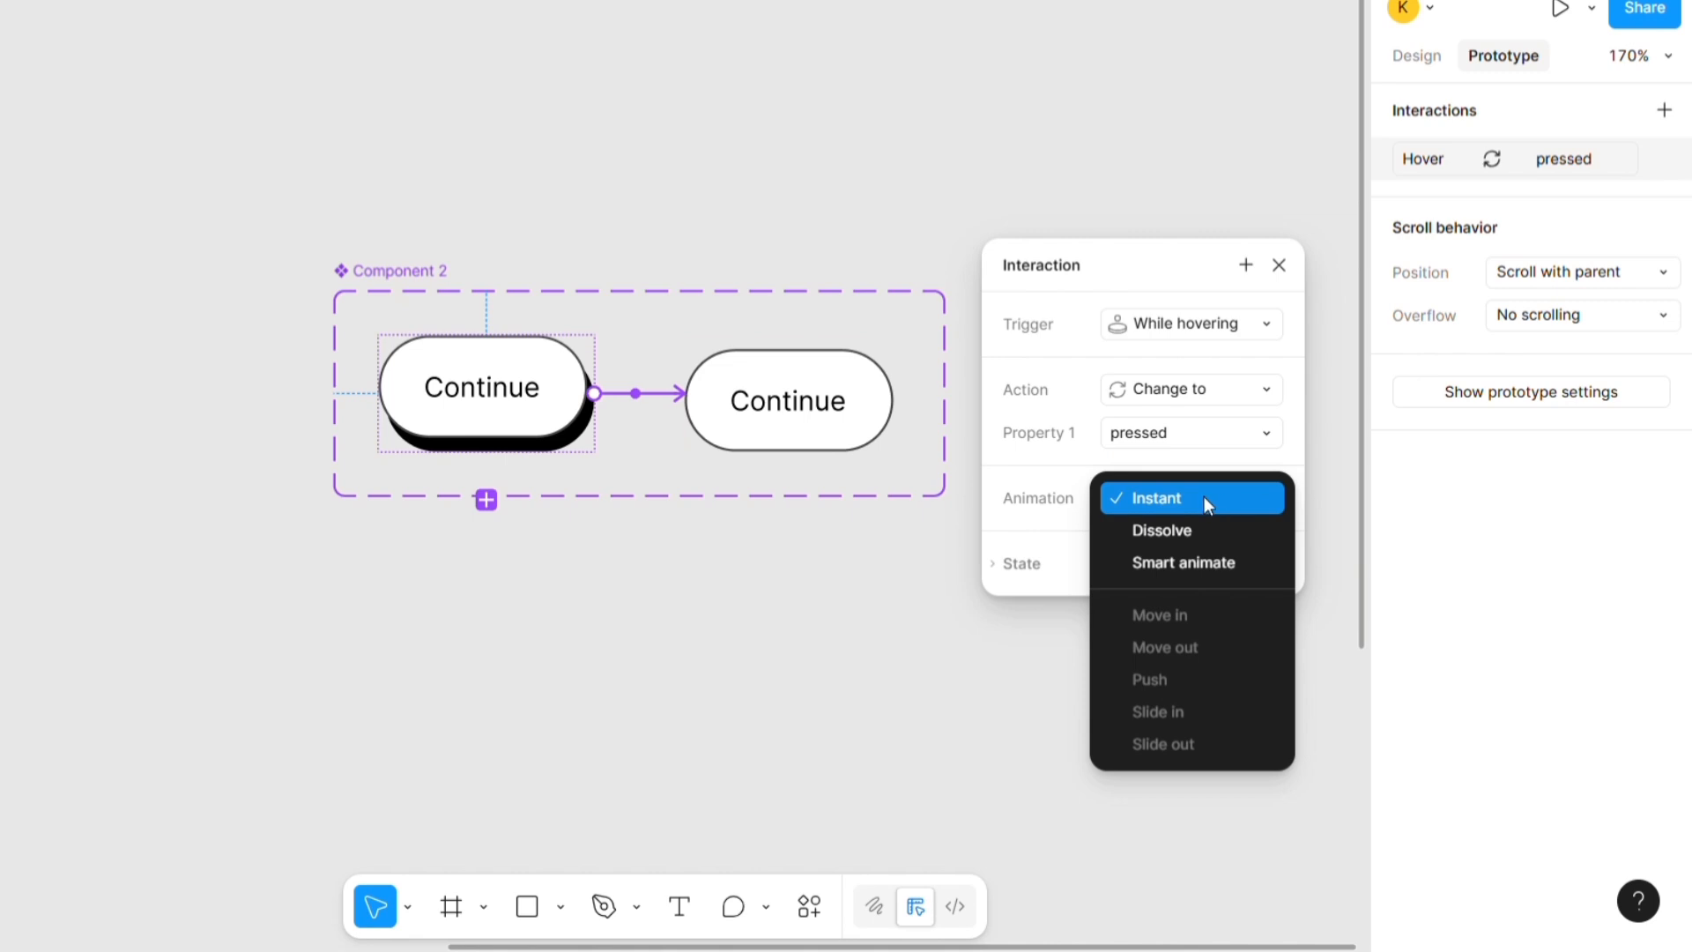
left_click(1205, 500)
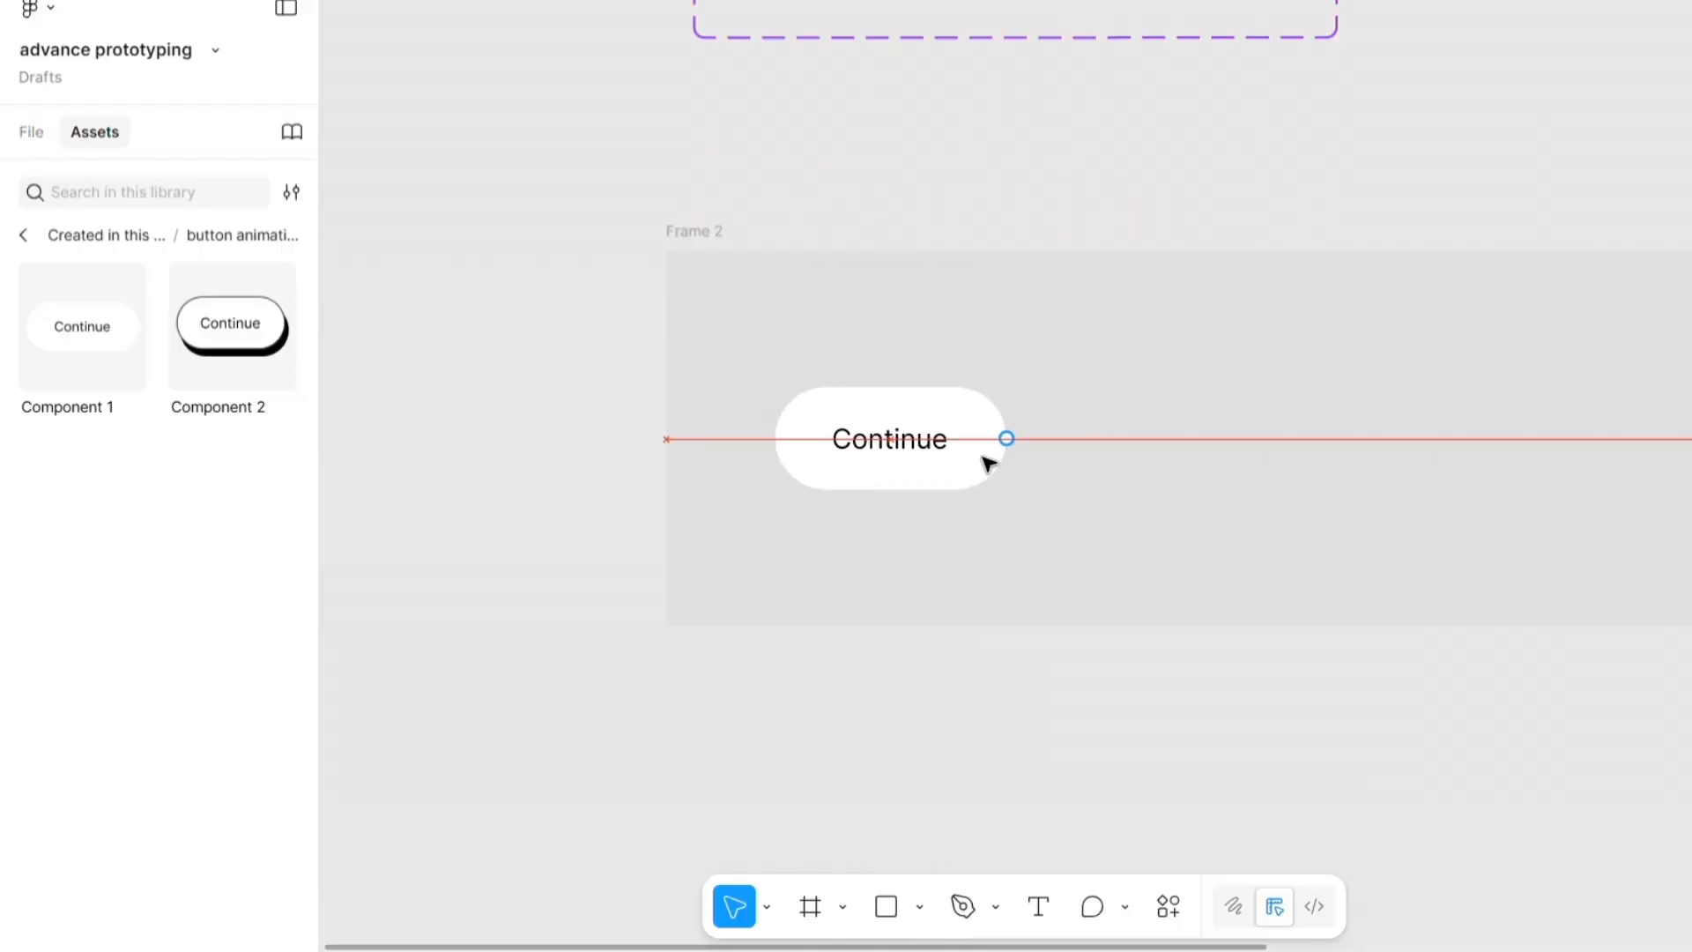
- Shift the Continue button in Frame 2 slightly left and place an instance of Component 2 beside it
left_click_drag(982, 464, 944, 453)
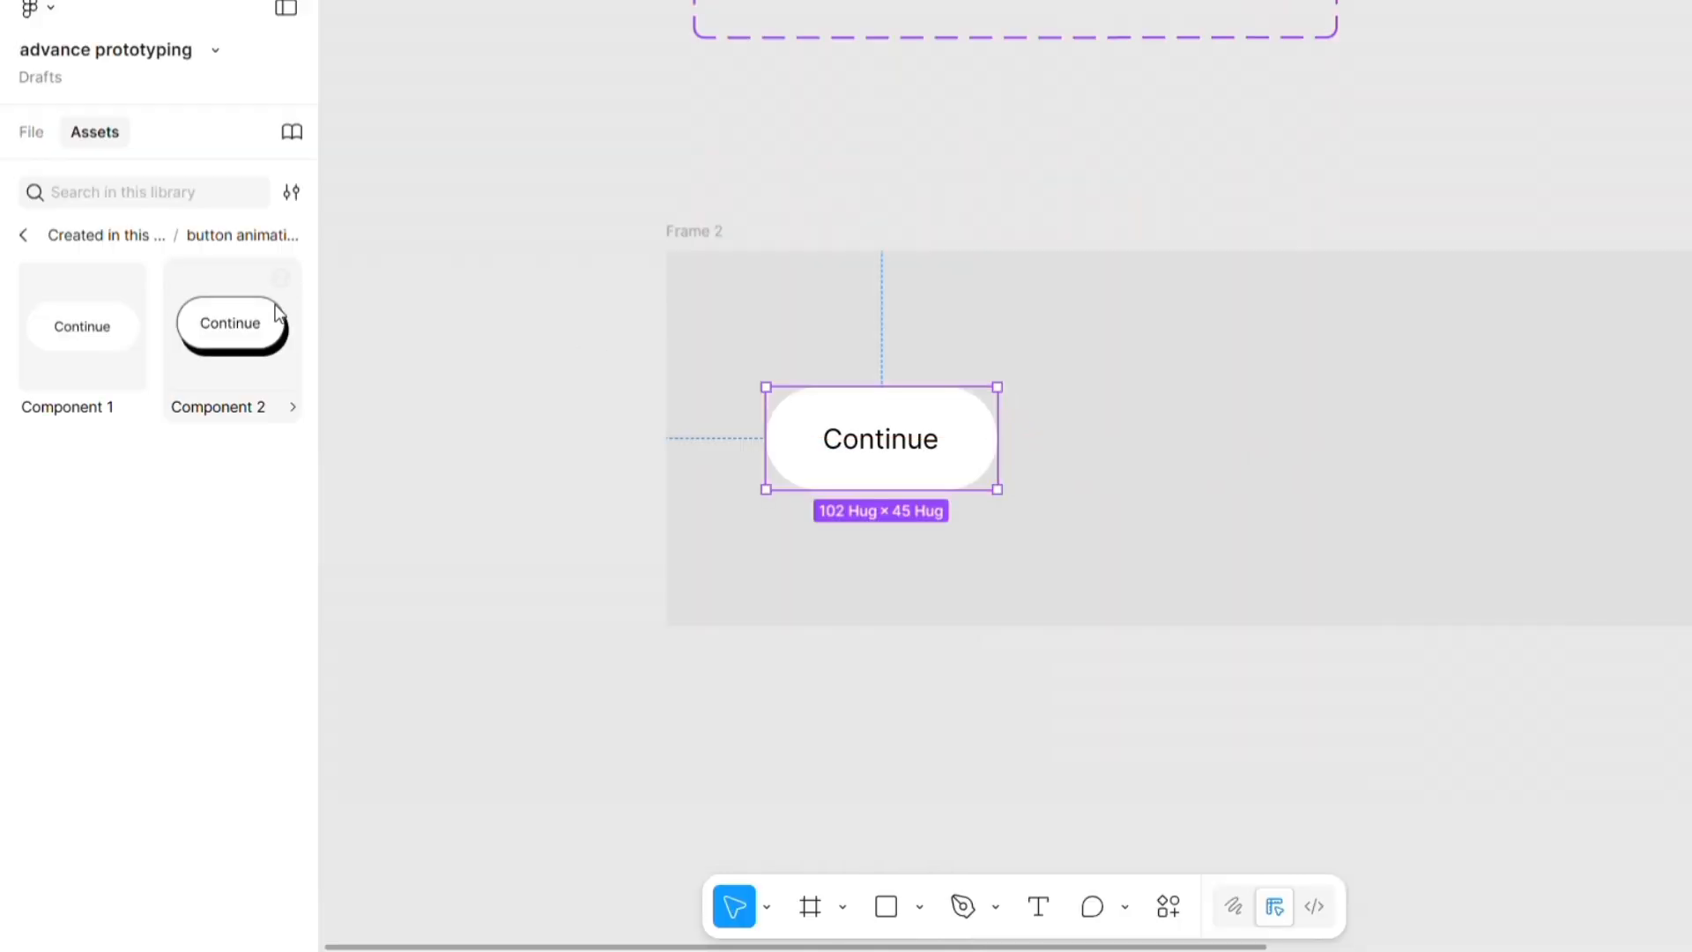
left_click(233, 313)
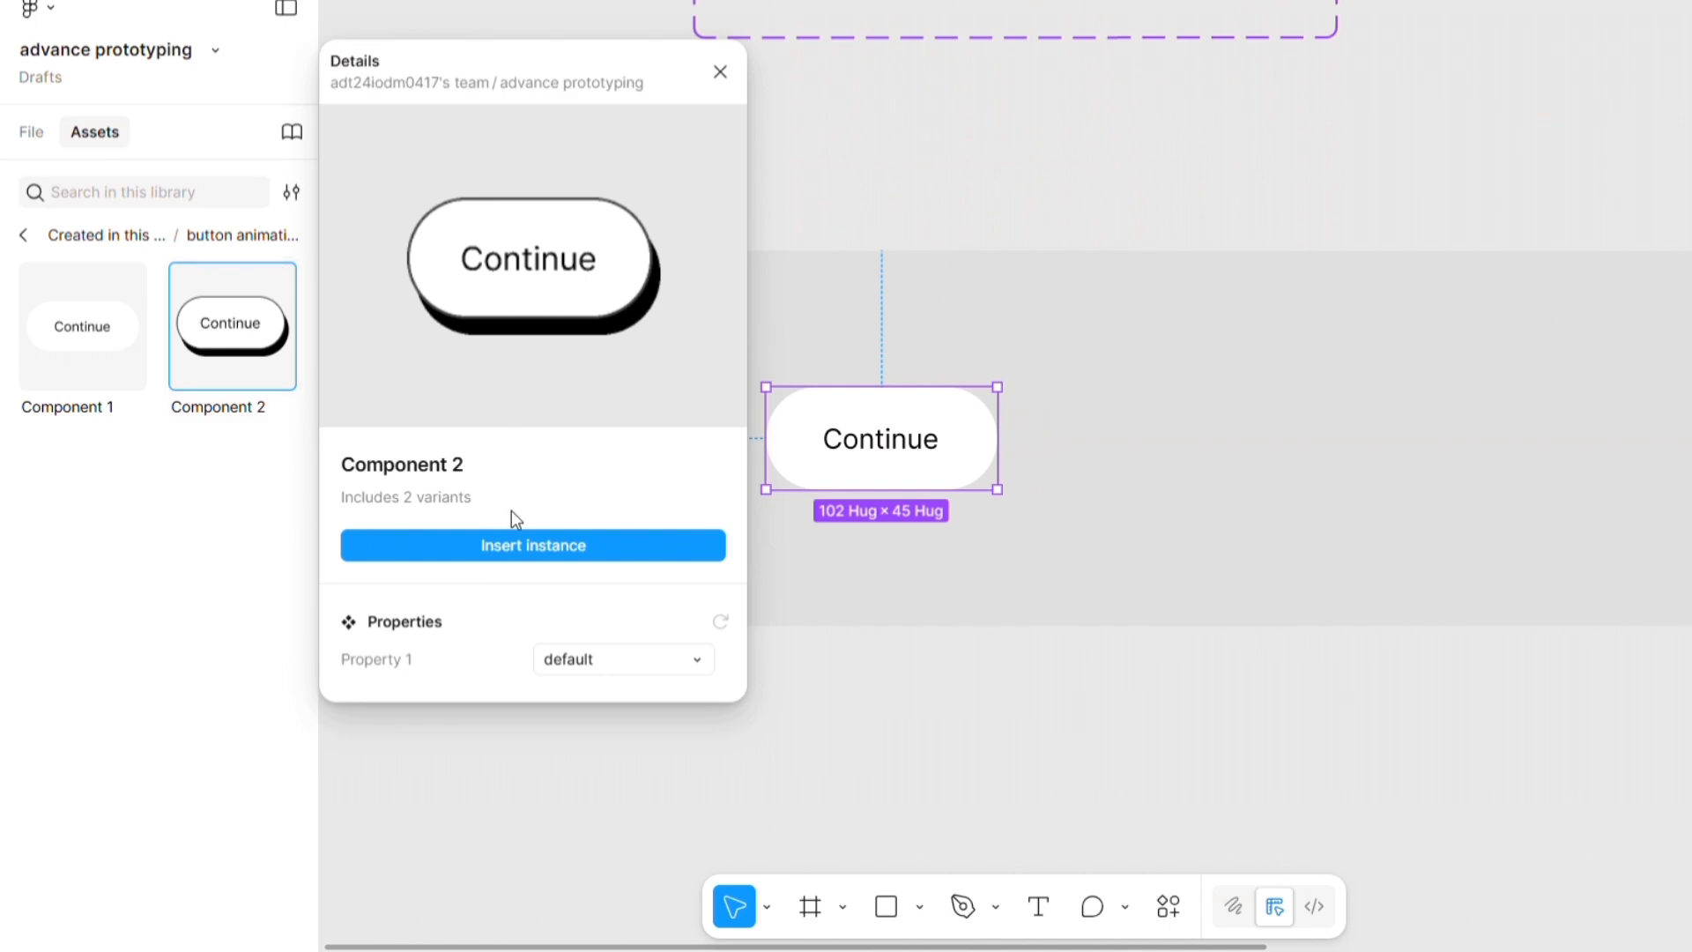
left_click(555, 538)
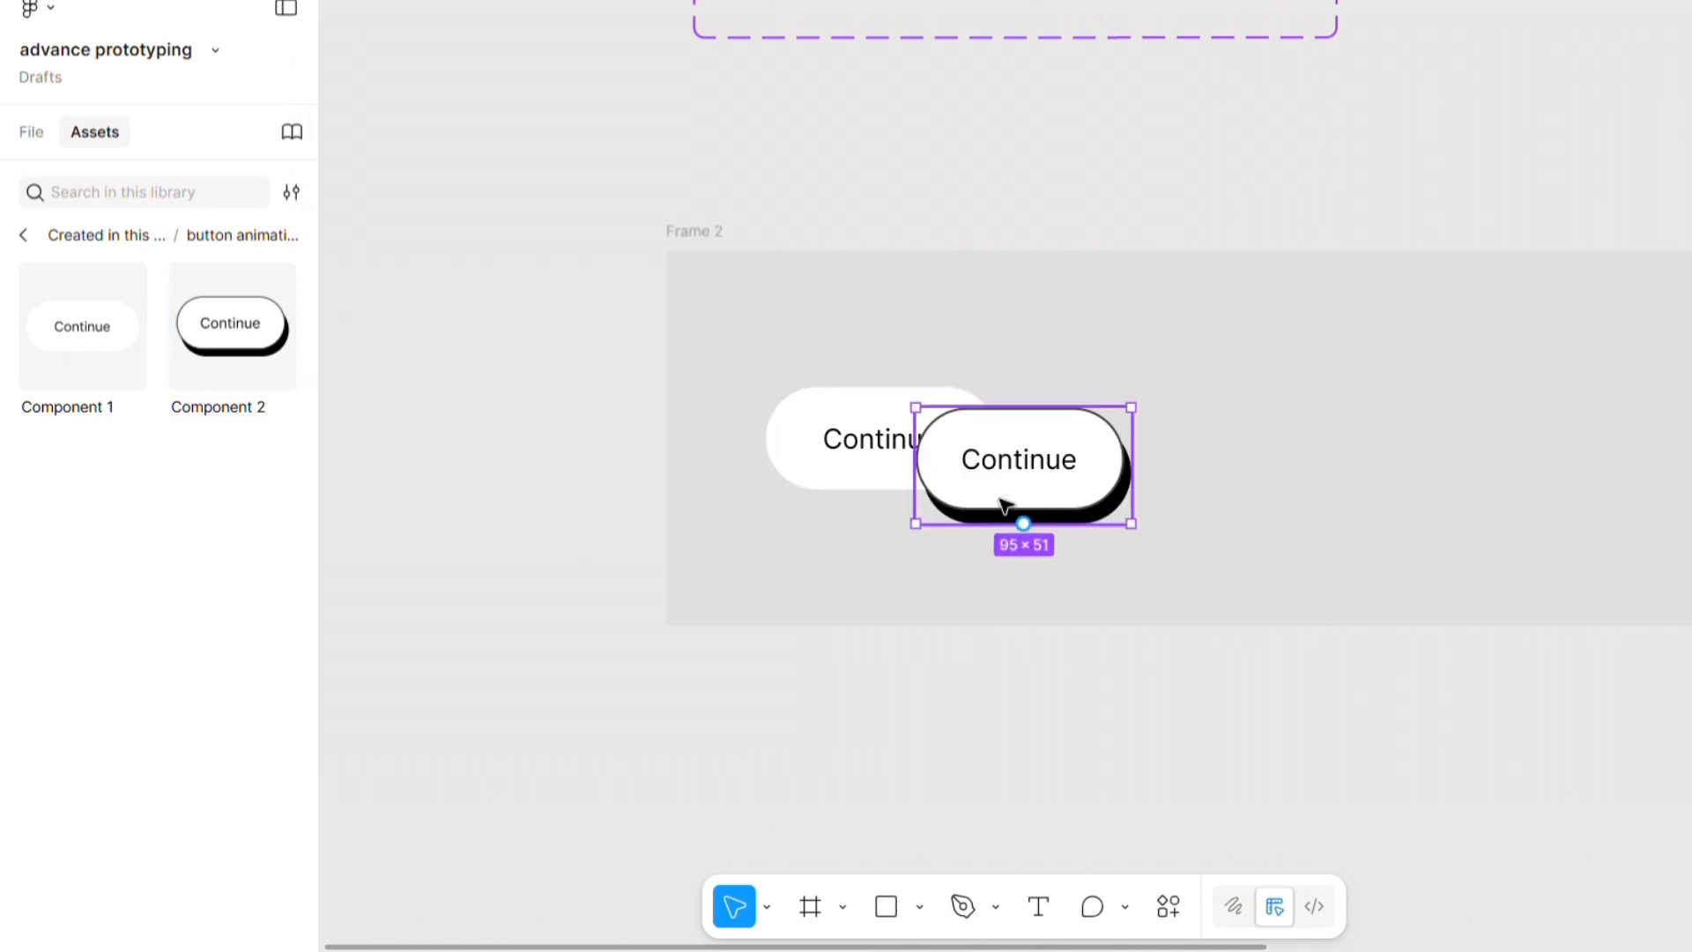
left_click_drag(1006, 504, 1202, 476)
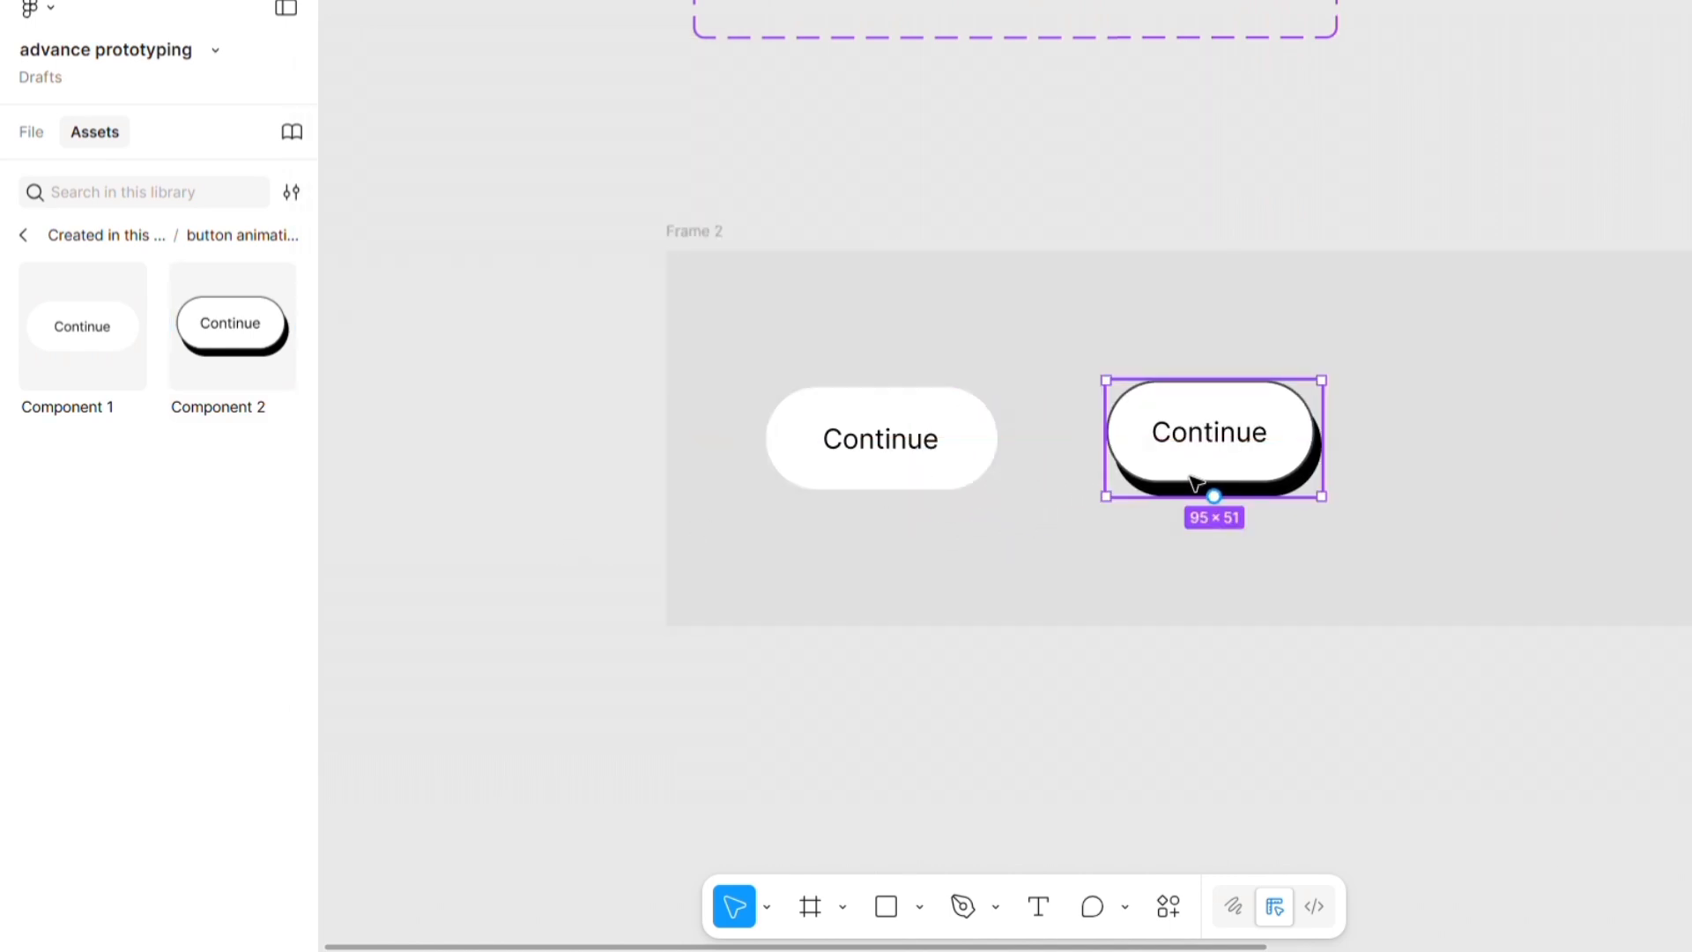
- Run the prototype preview of Frame 2 to check both Continue buttons
left_click(1518, 734)
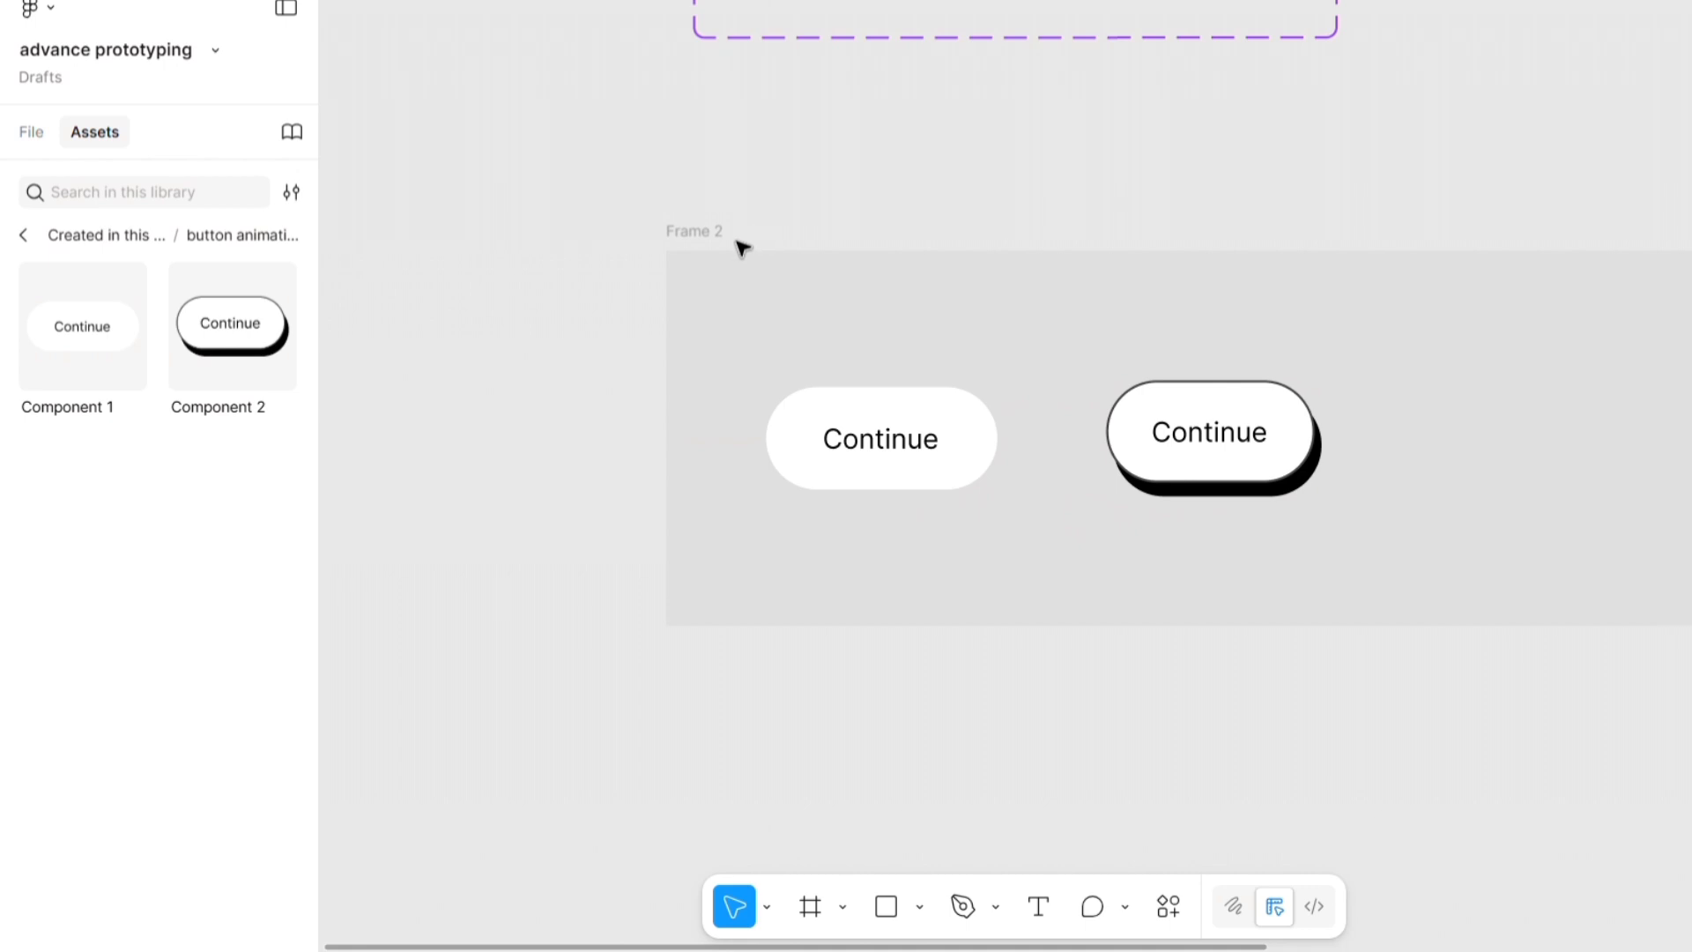
left_click(705, 234)
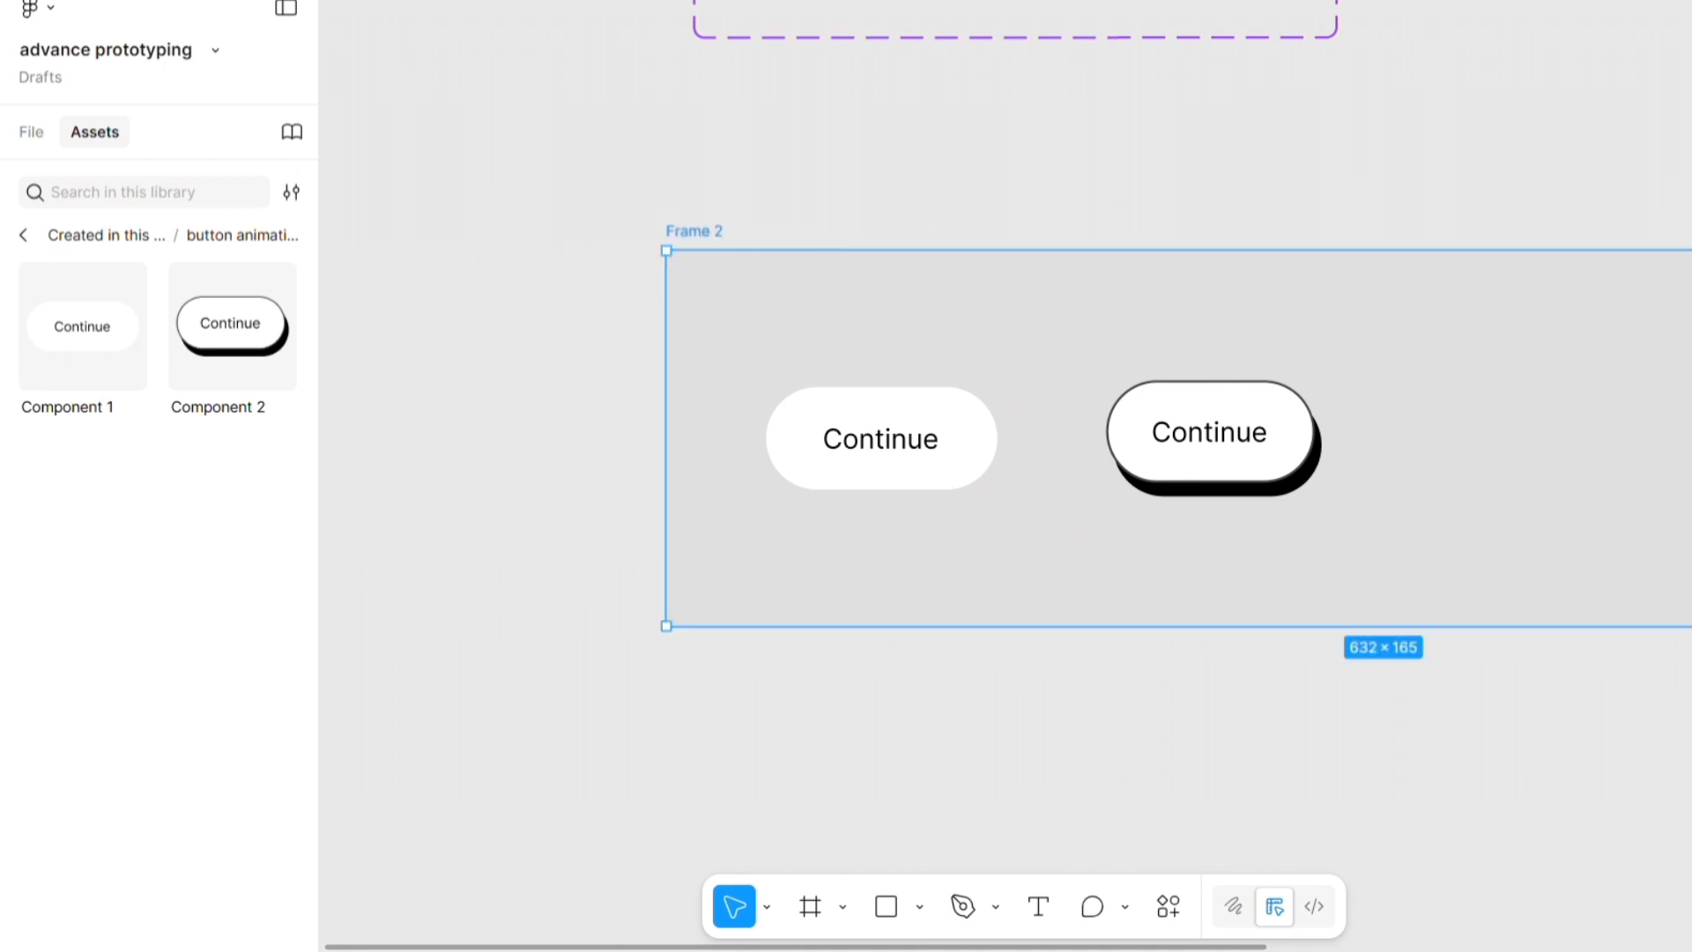
key("ctrl+alt+Return")
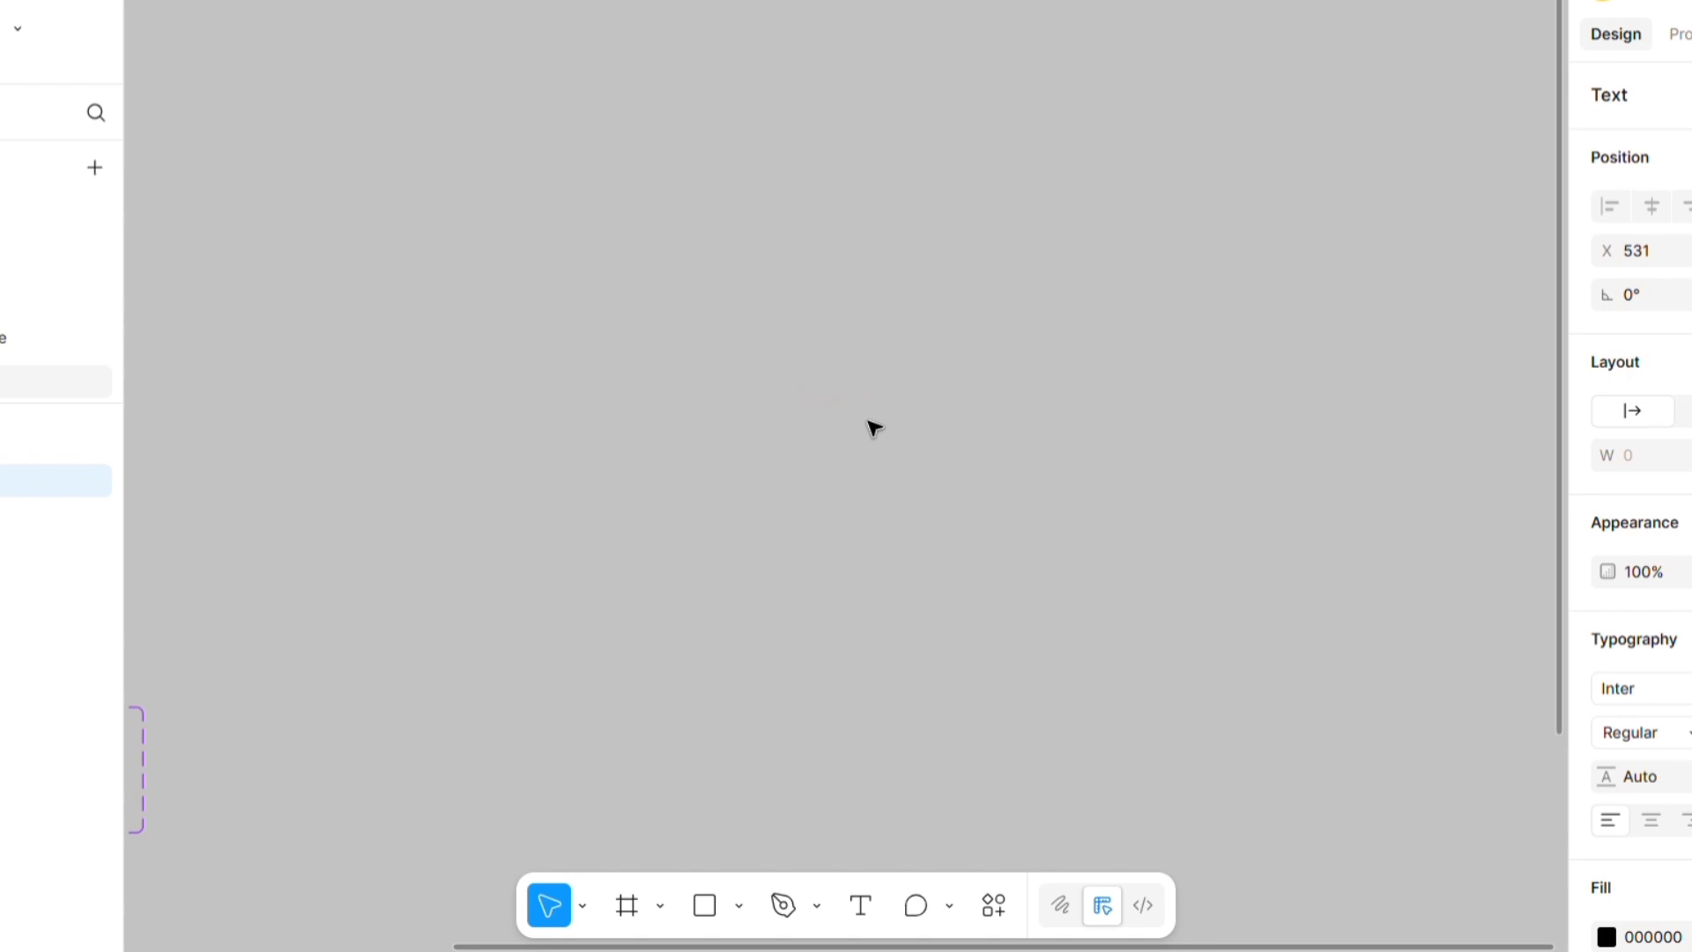
- Create a text layer reading "continue" and wrap it in its own frame
type("continue")
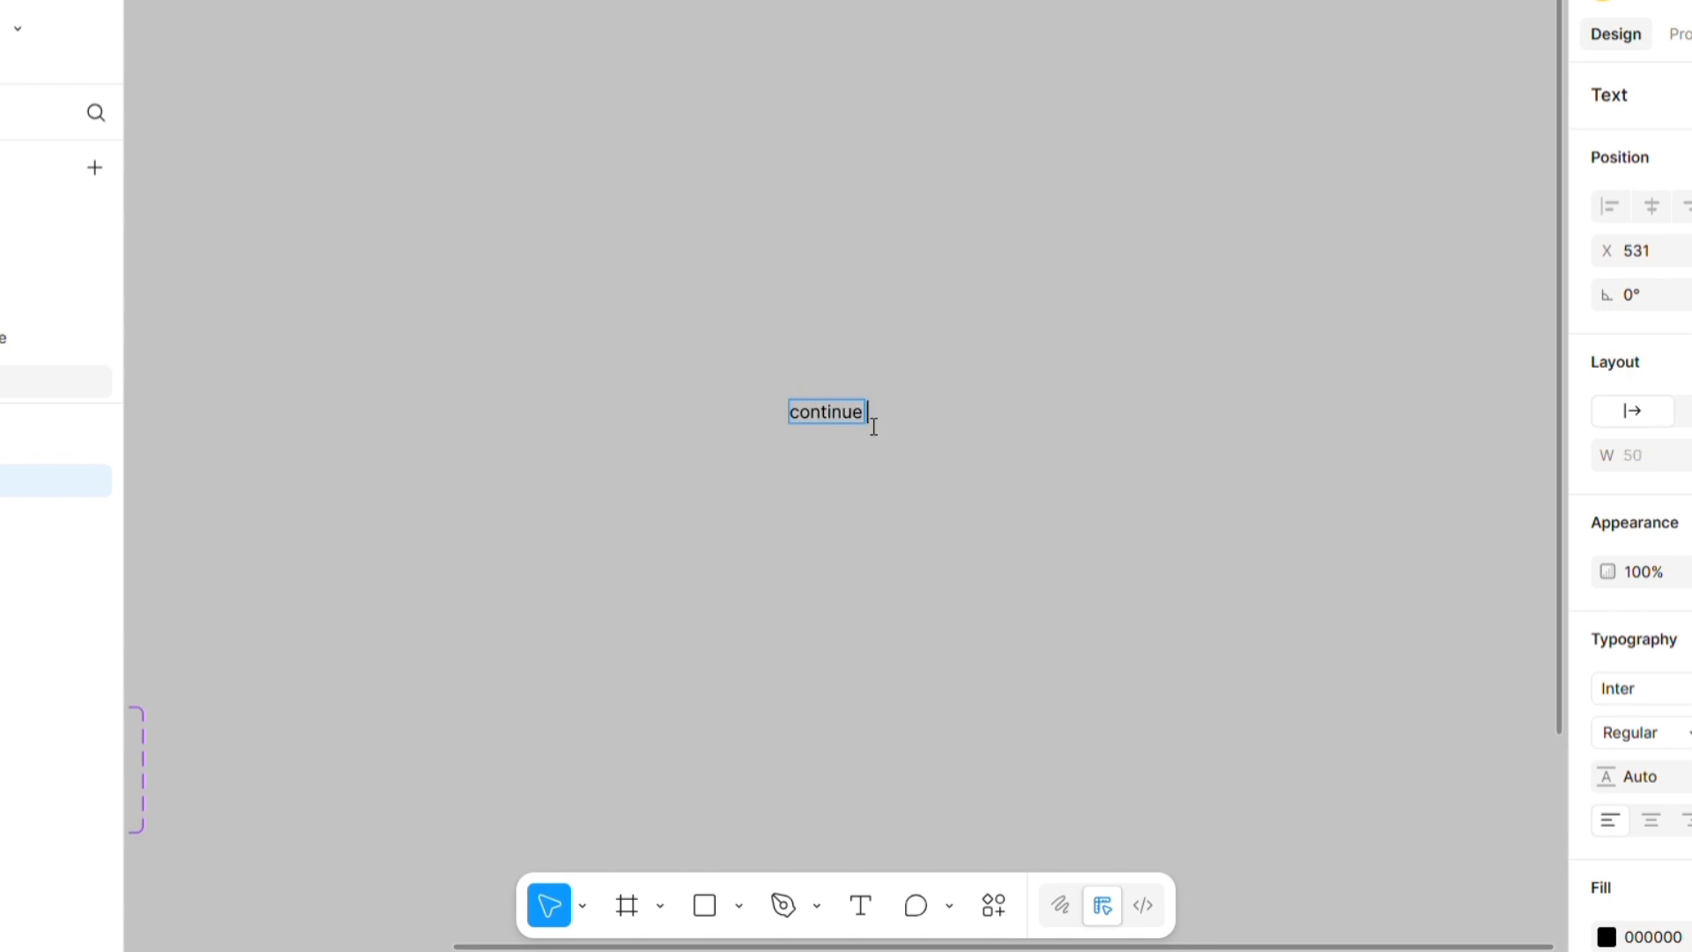
key("Escape")
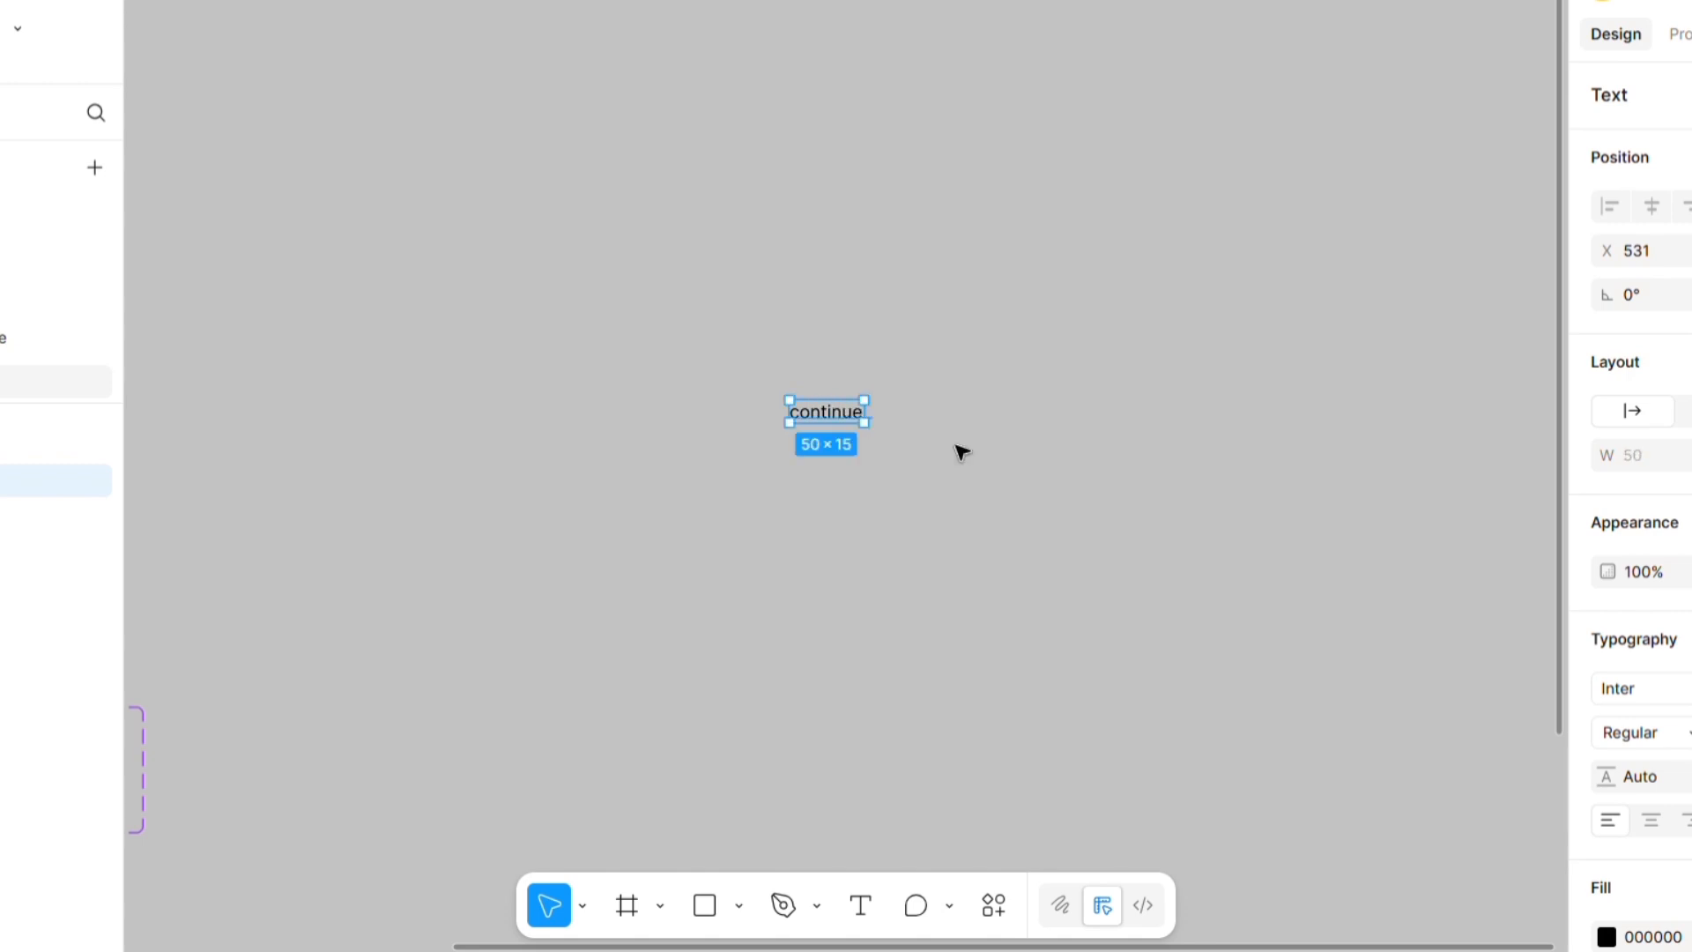
right_click(854, 405)
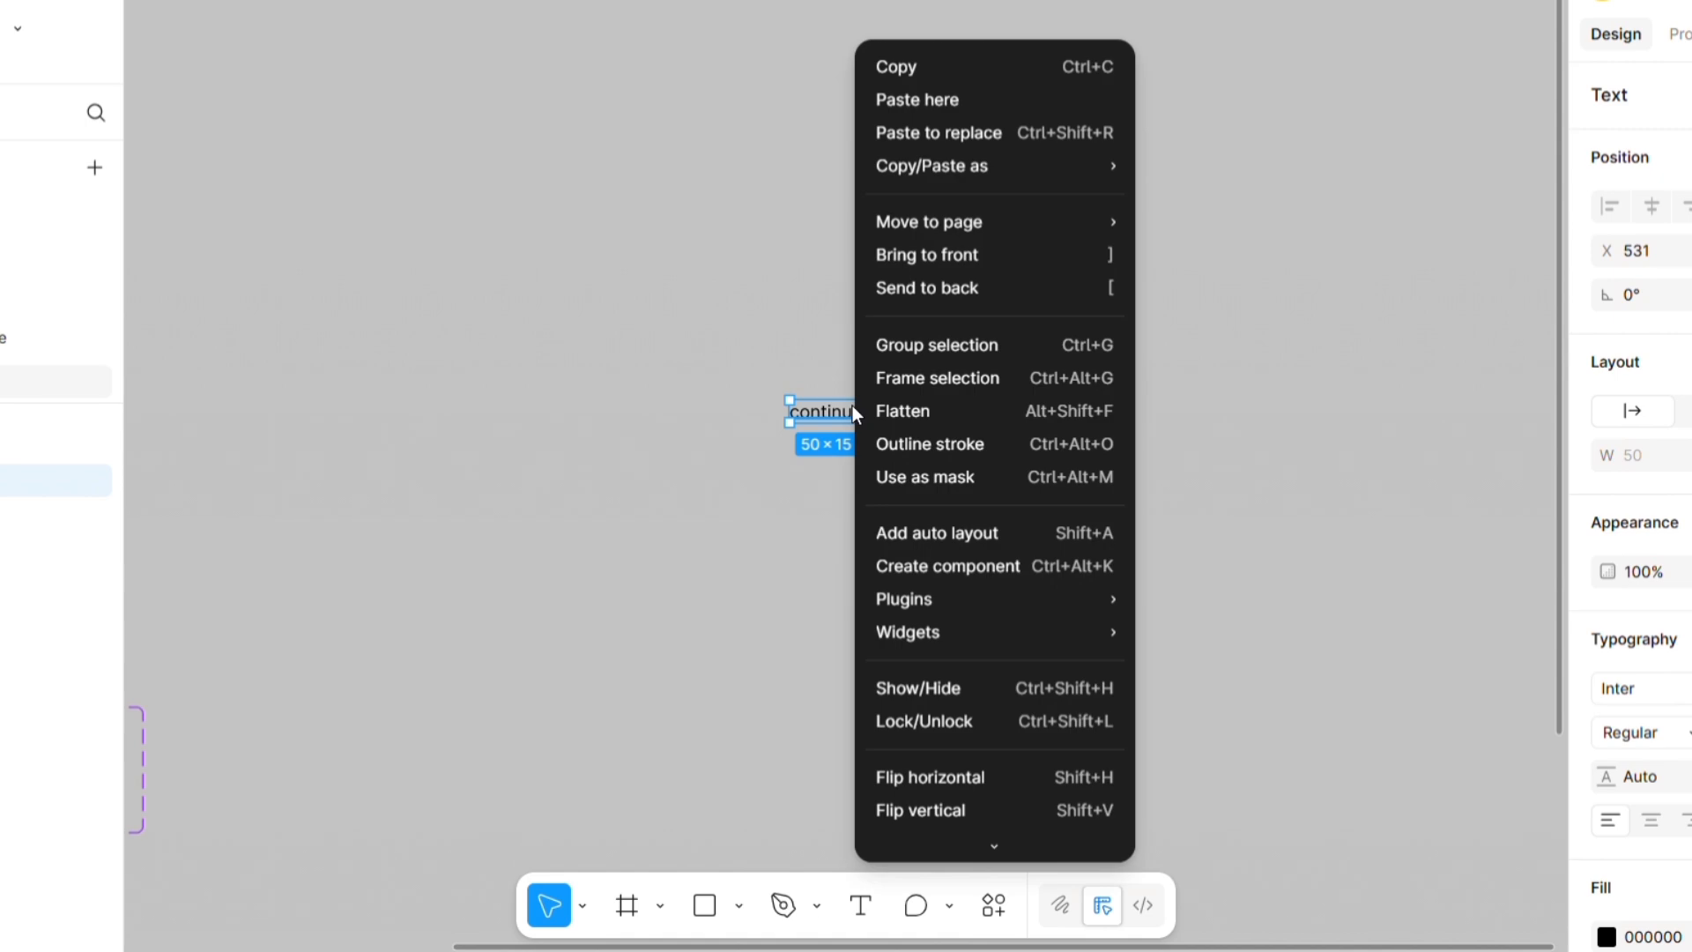
left_click(993, 386)
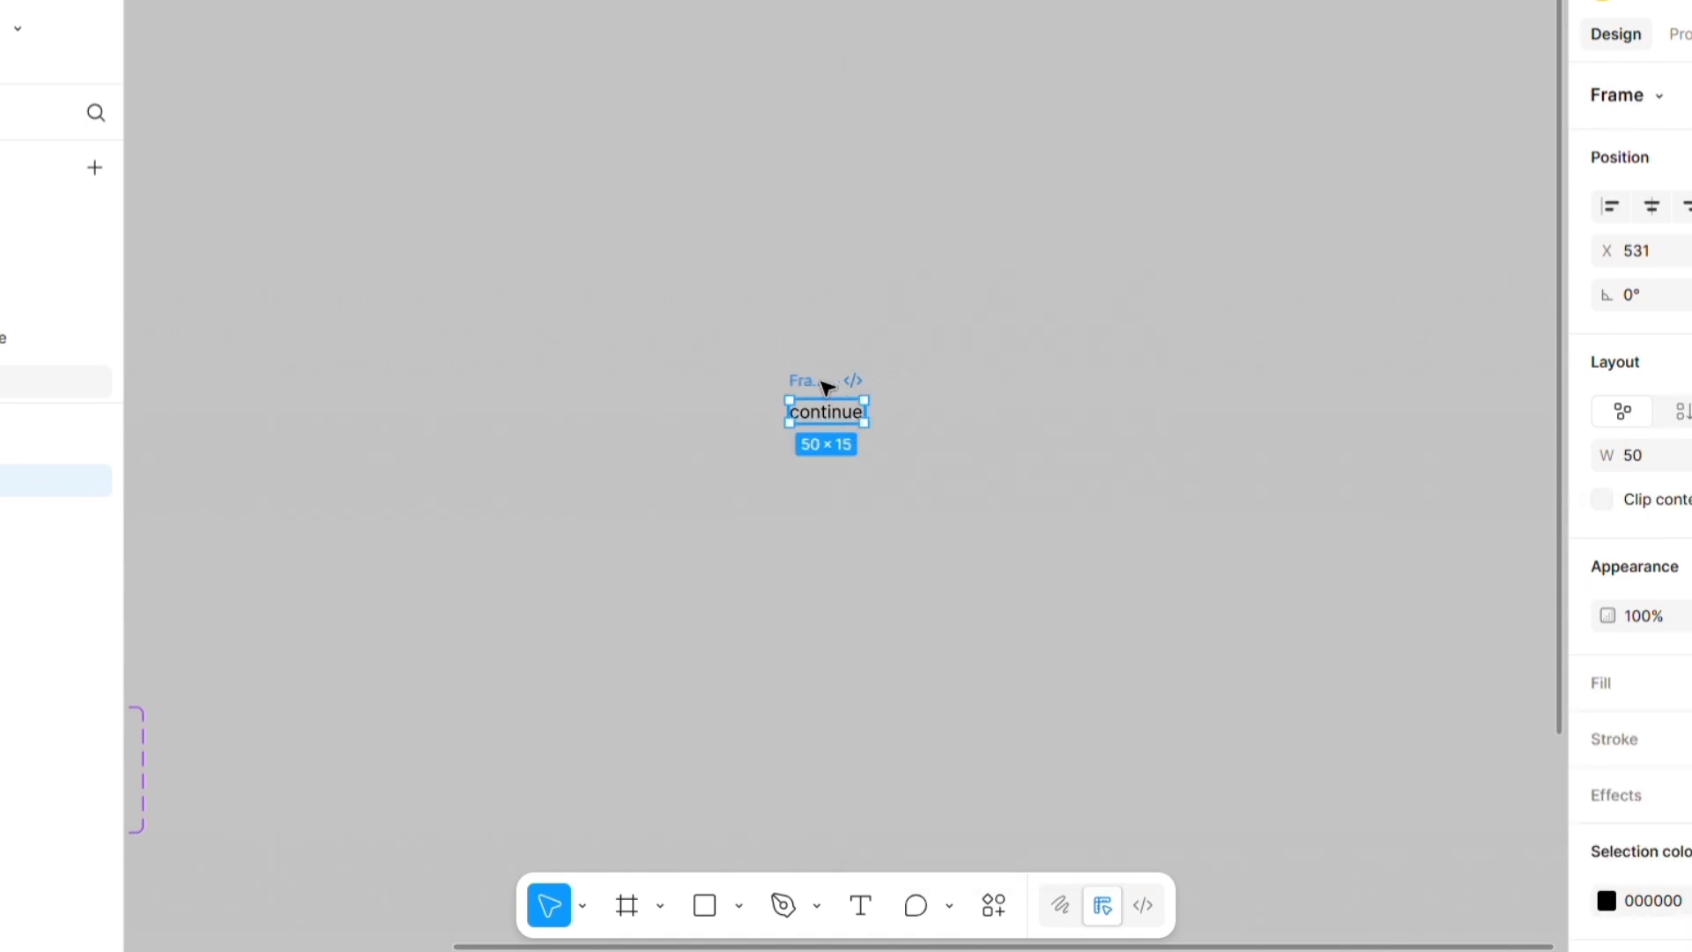
- Resize the frame around the "continue" text to 100 × 20
left_click(1653, 459)
type("100")
key("Return")
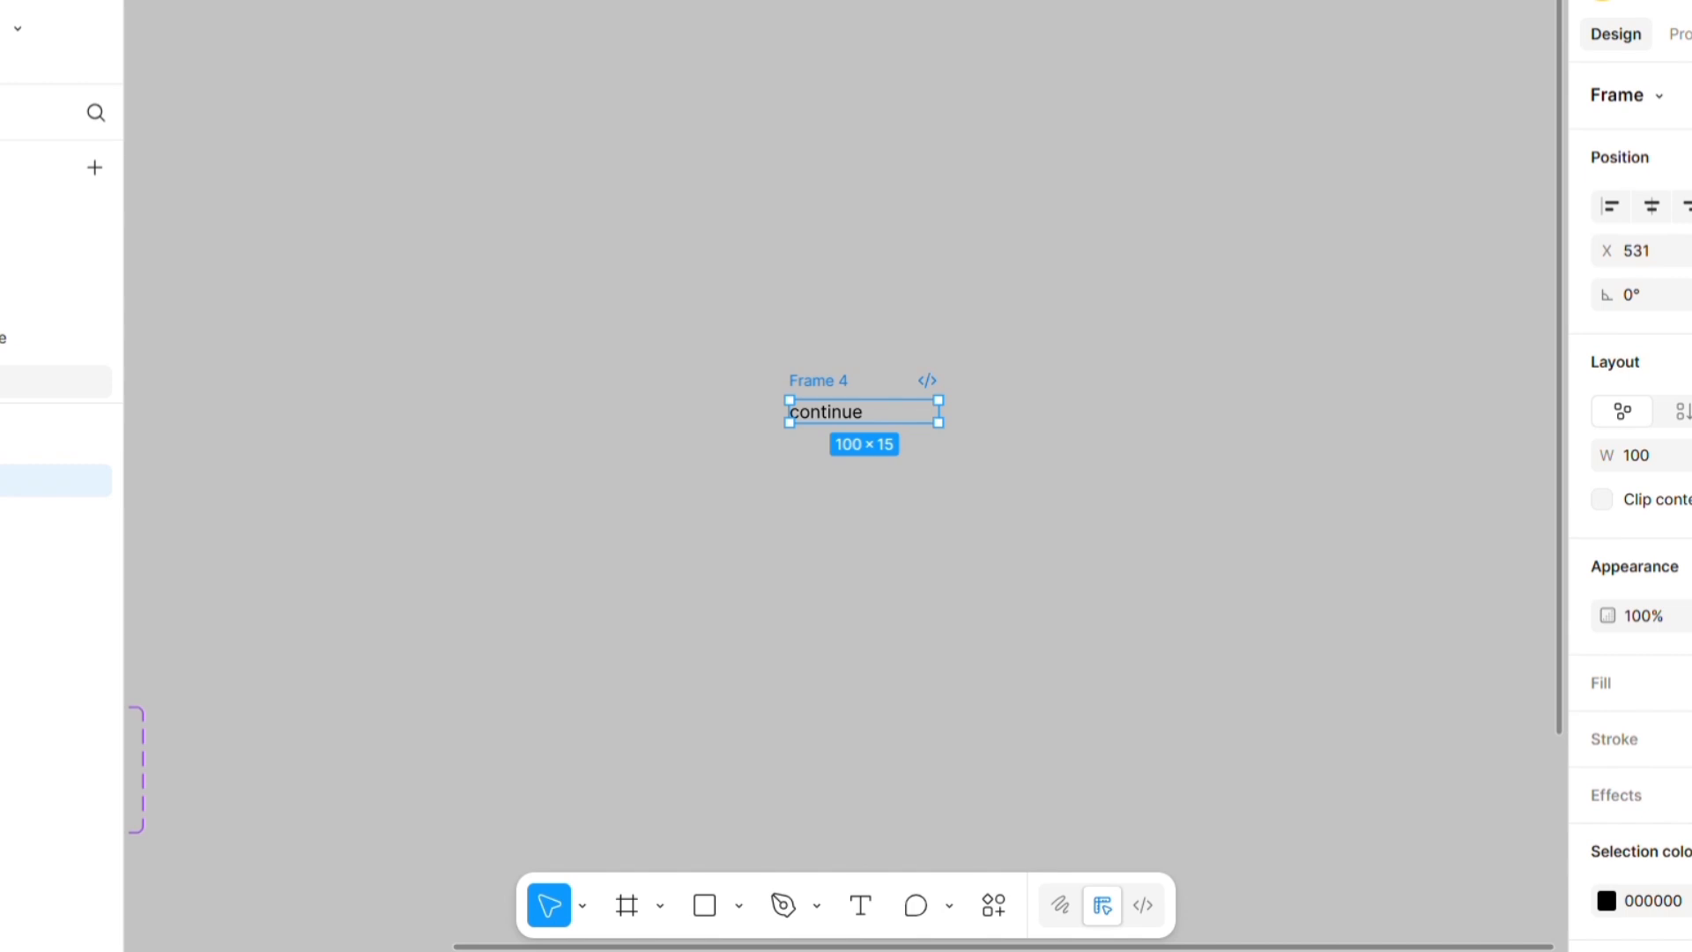
type("50")
key("Return")
type("20")
key("Return")
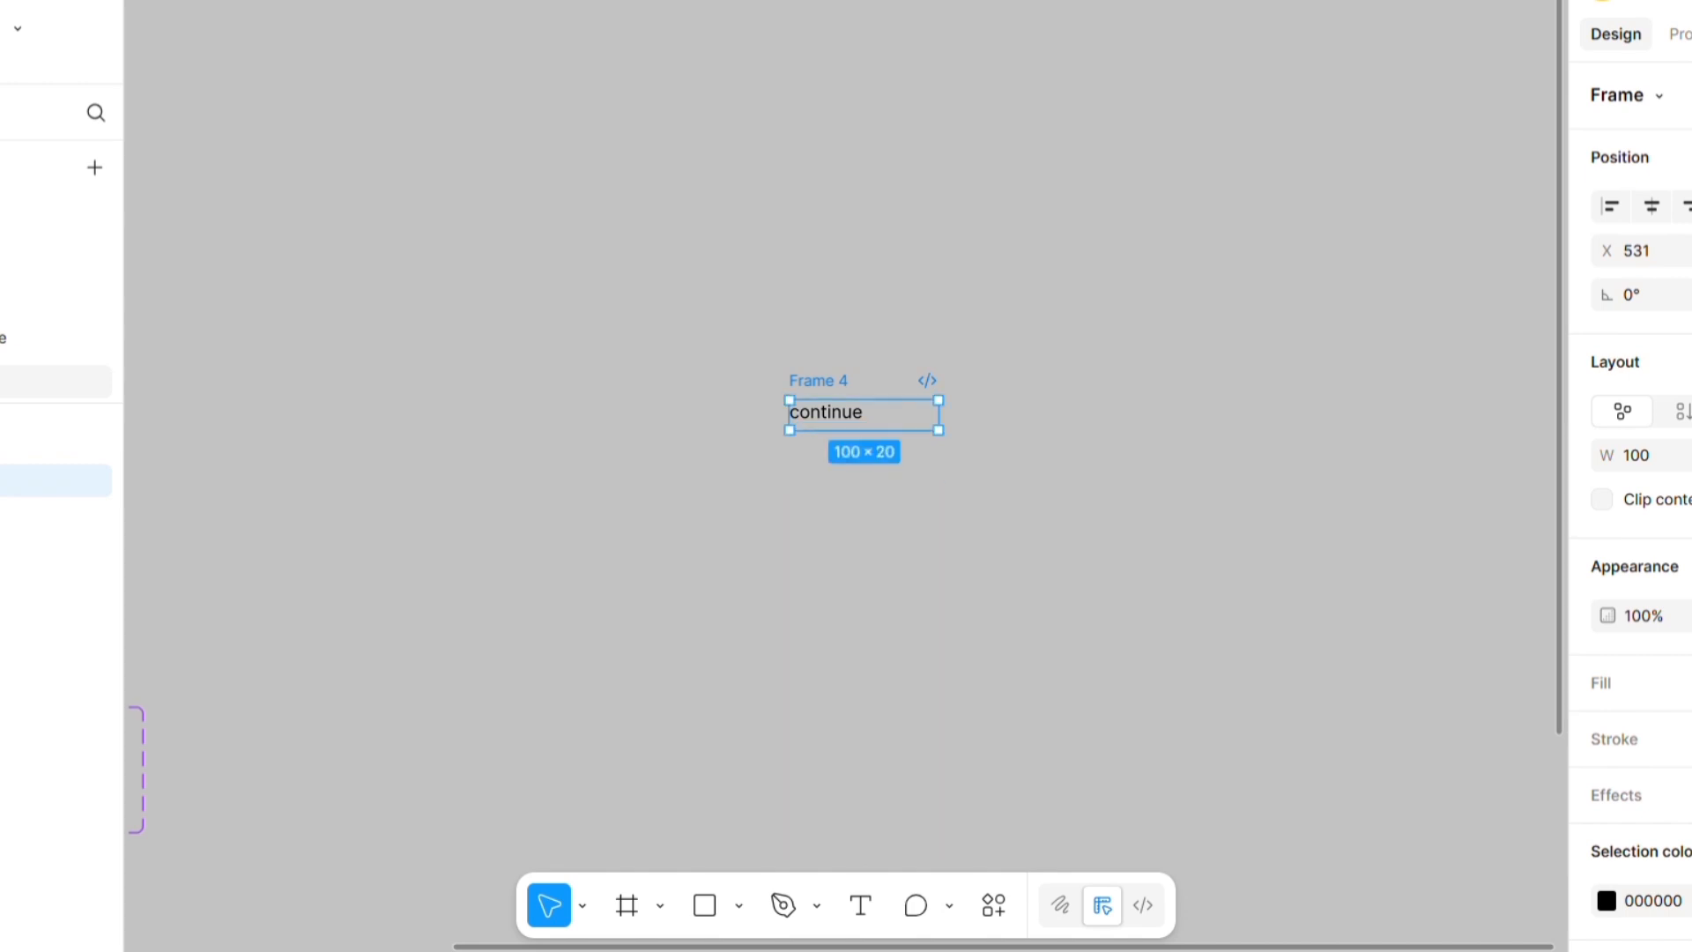
- Centre the "continue" text horizontally and vertically inside its frame
left_click(835, 420)
left_click(1651, 205)
key("alt+v")
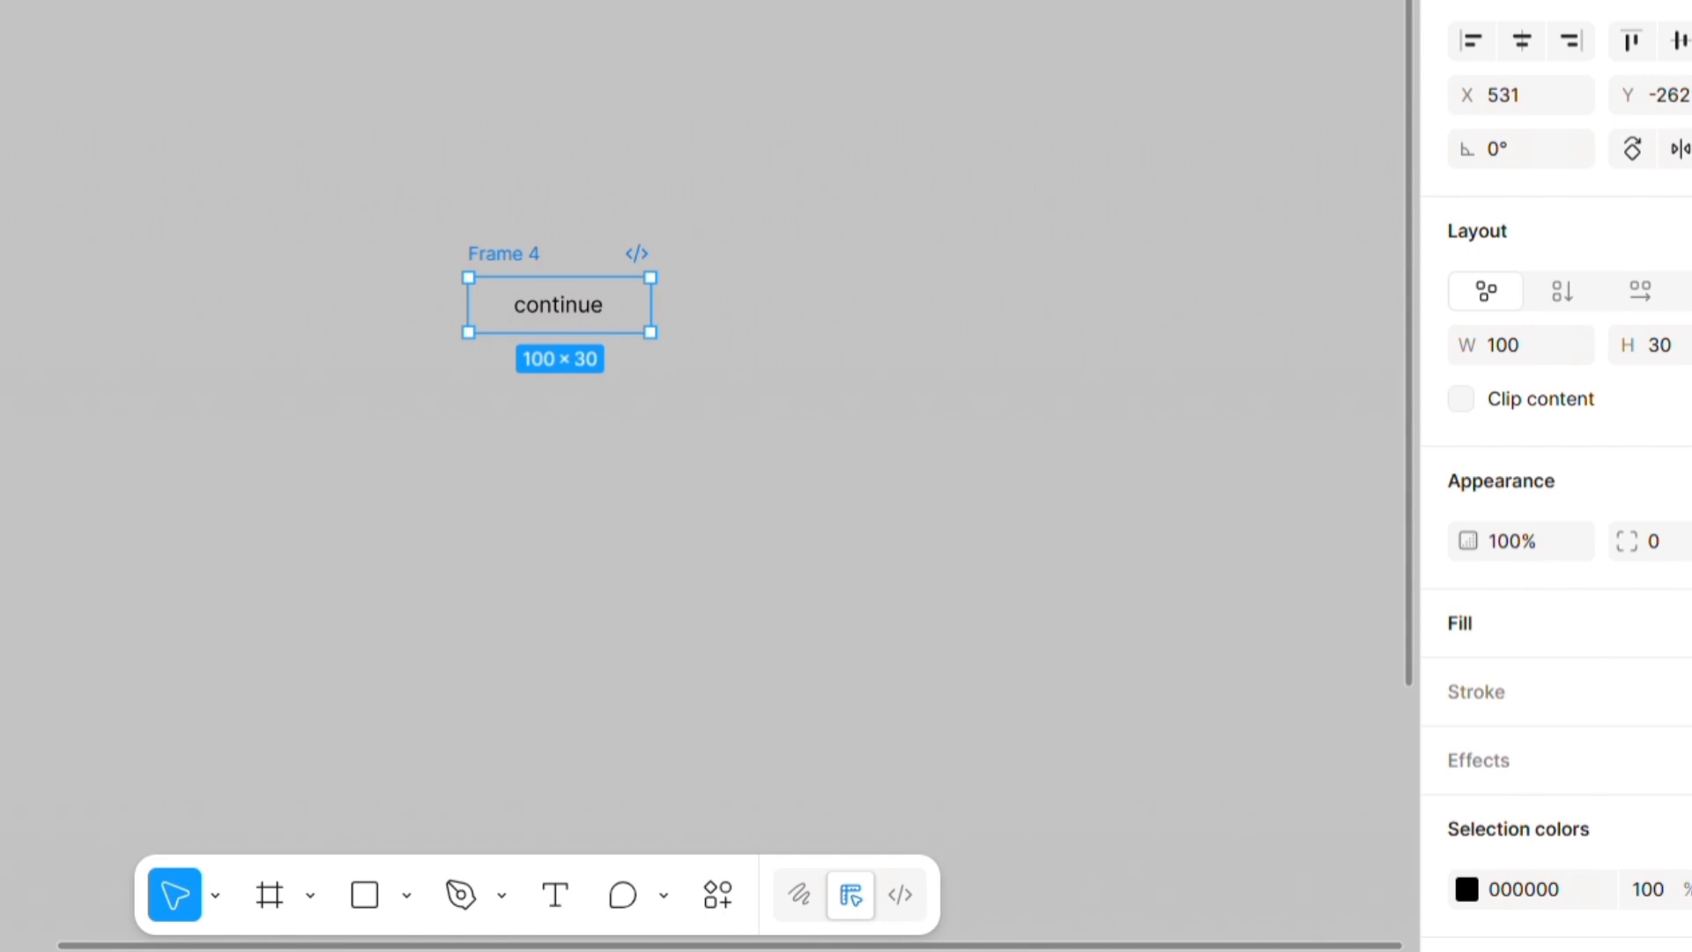
- Give the frame around the "continue" text a blue 3A61FF fill taken from the page colours
left_click(1685, 623)
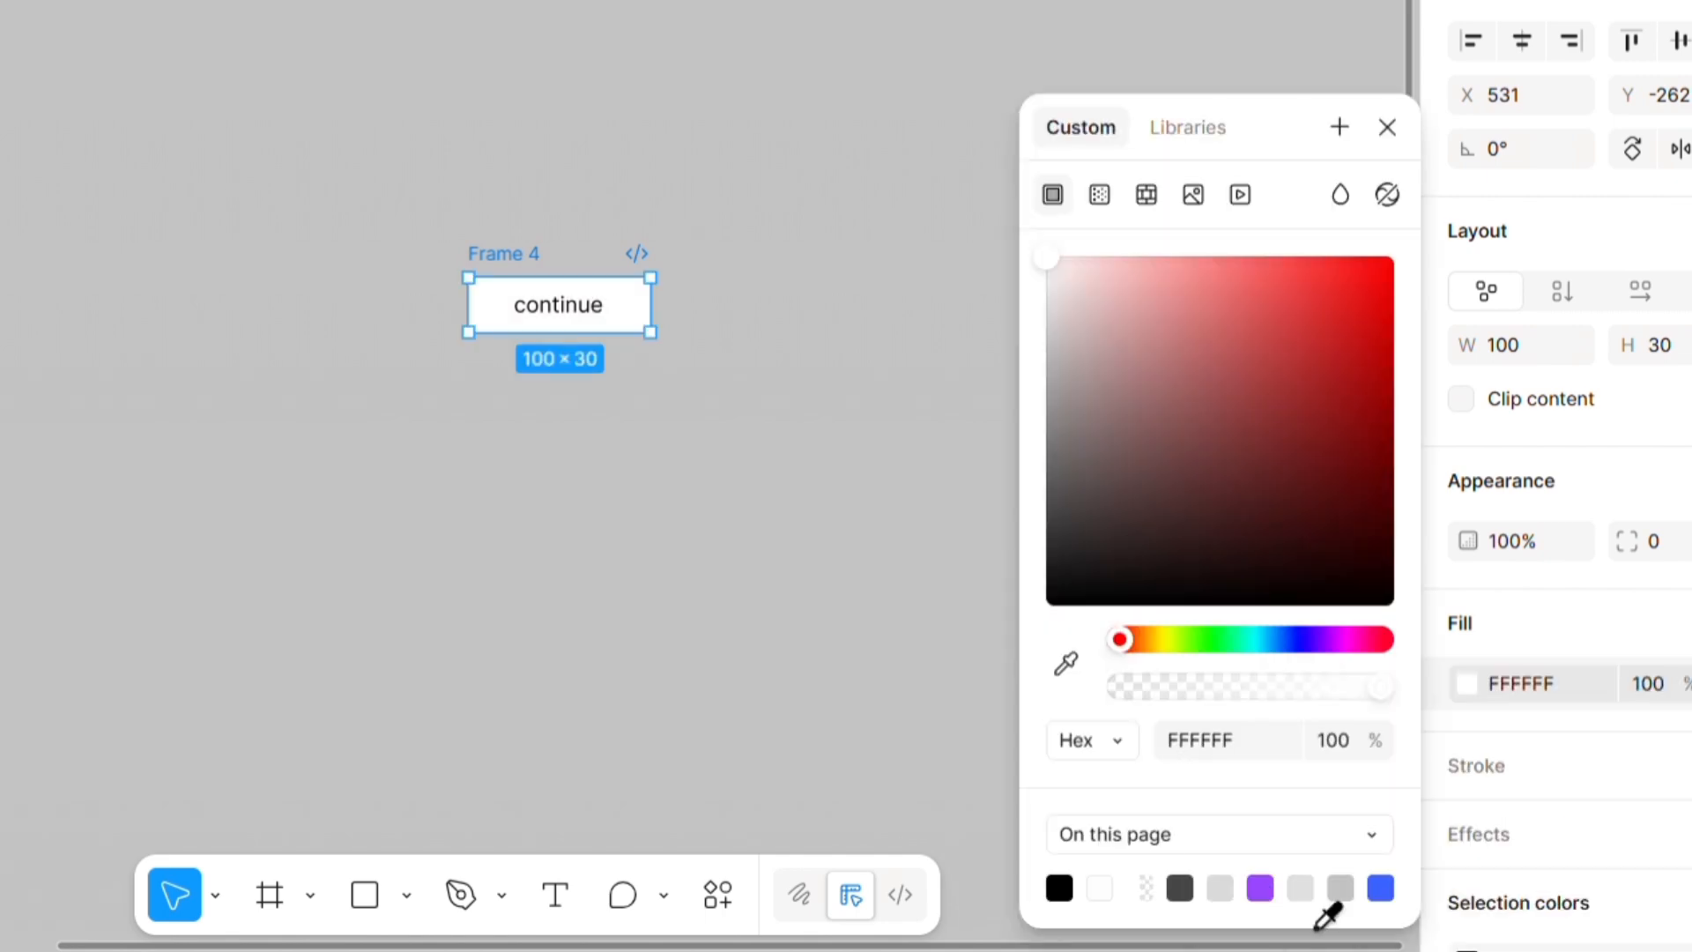
left_click(1381, 889)
left_click(723, 496)
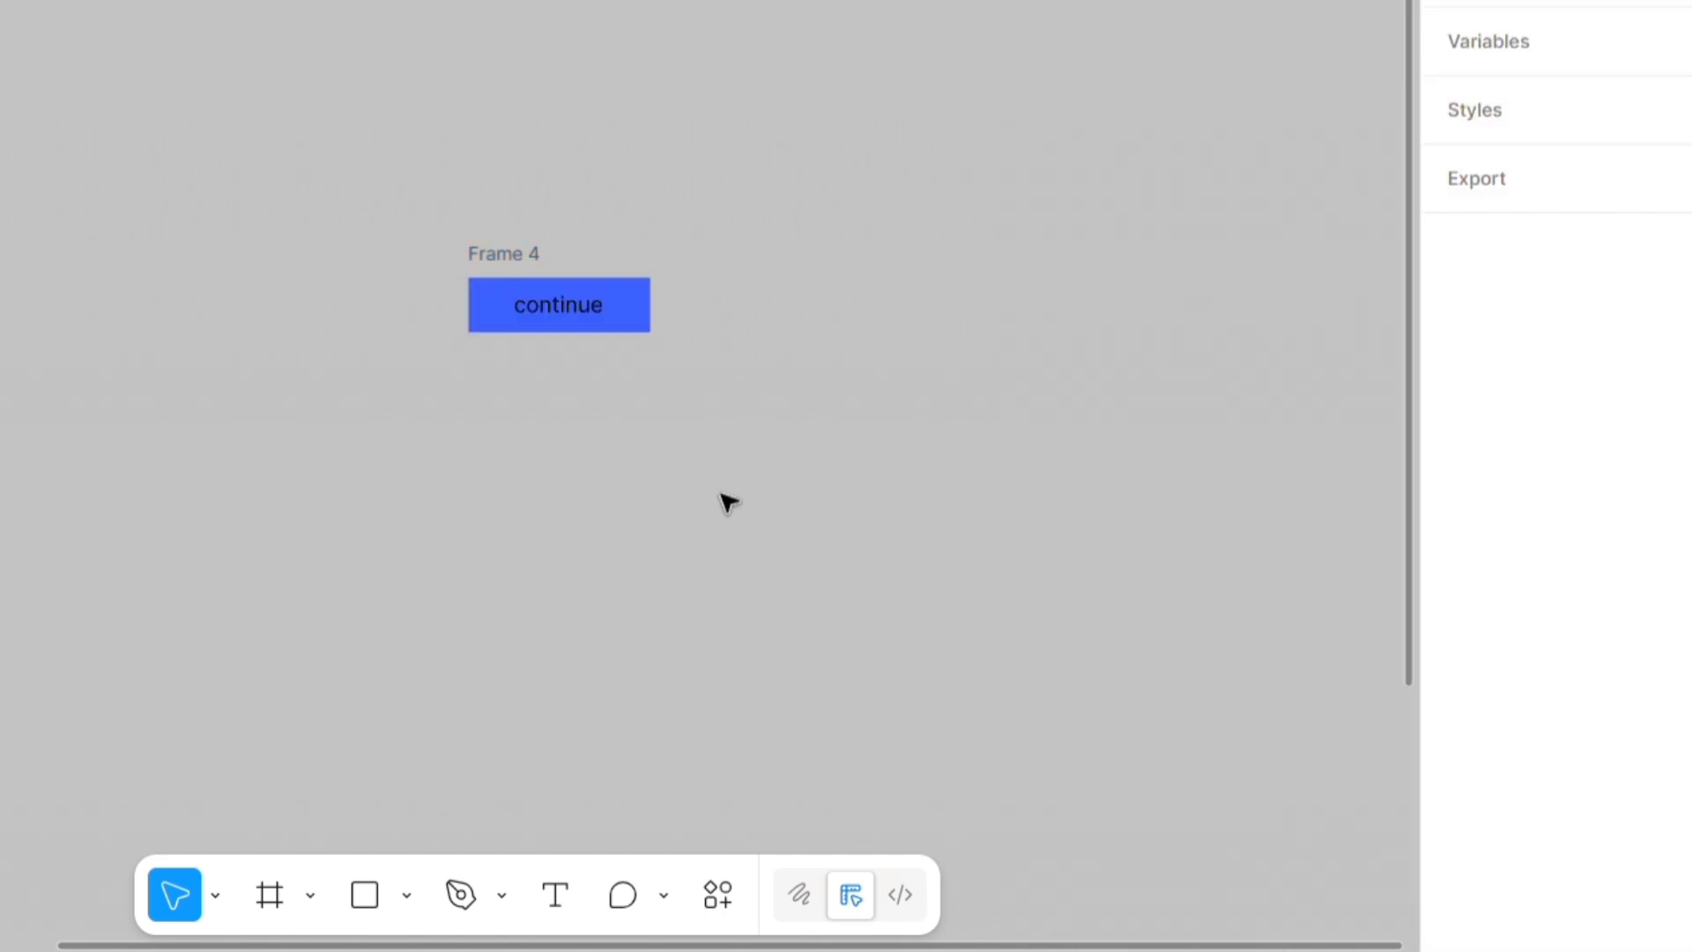
- Recolour the "continue" text inside the blue frame to white (FFFFFF)
left_click(572, 317)
scroll(1466, 882, "down", 3)
left_click(1465, 891)
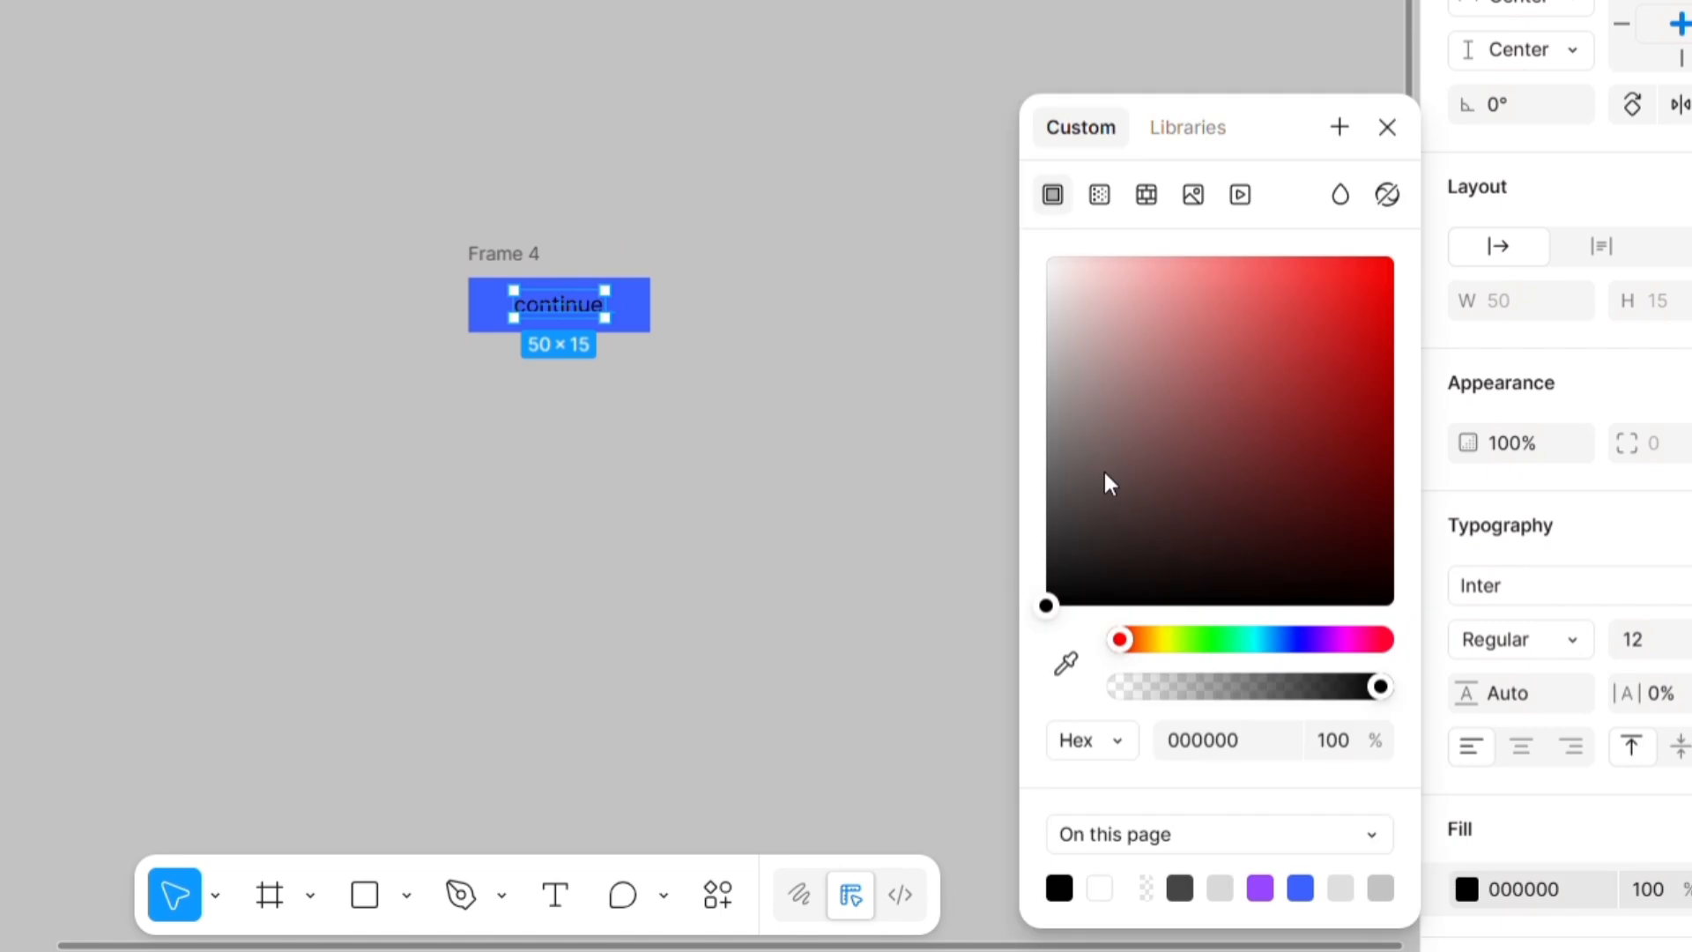
left_click_drag(1107, 483, 959, 228)
left_click(959, 228)
scroll(721, 162, "up", 2)
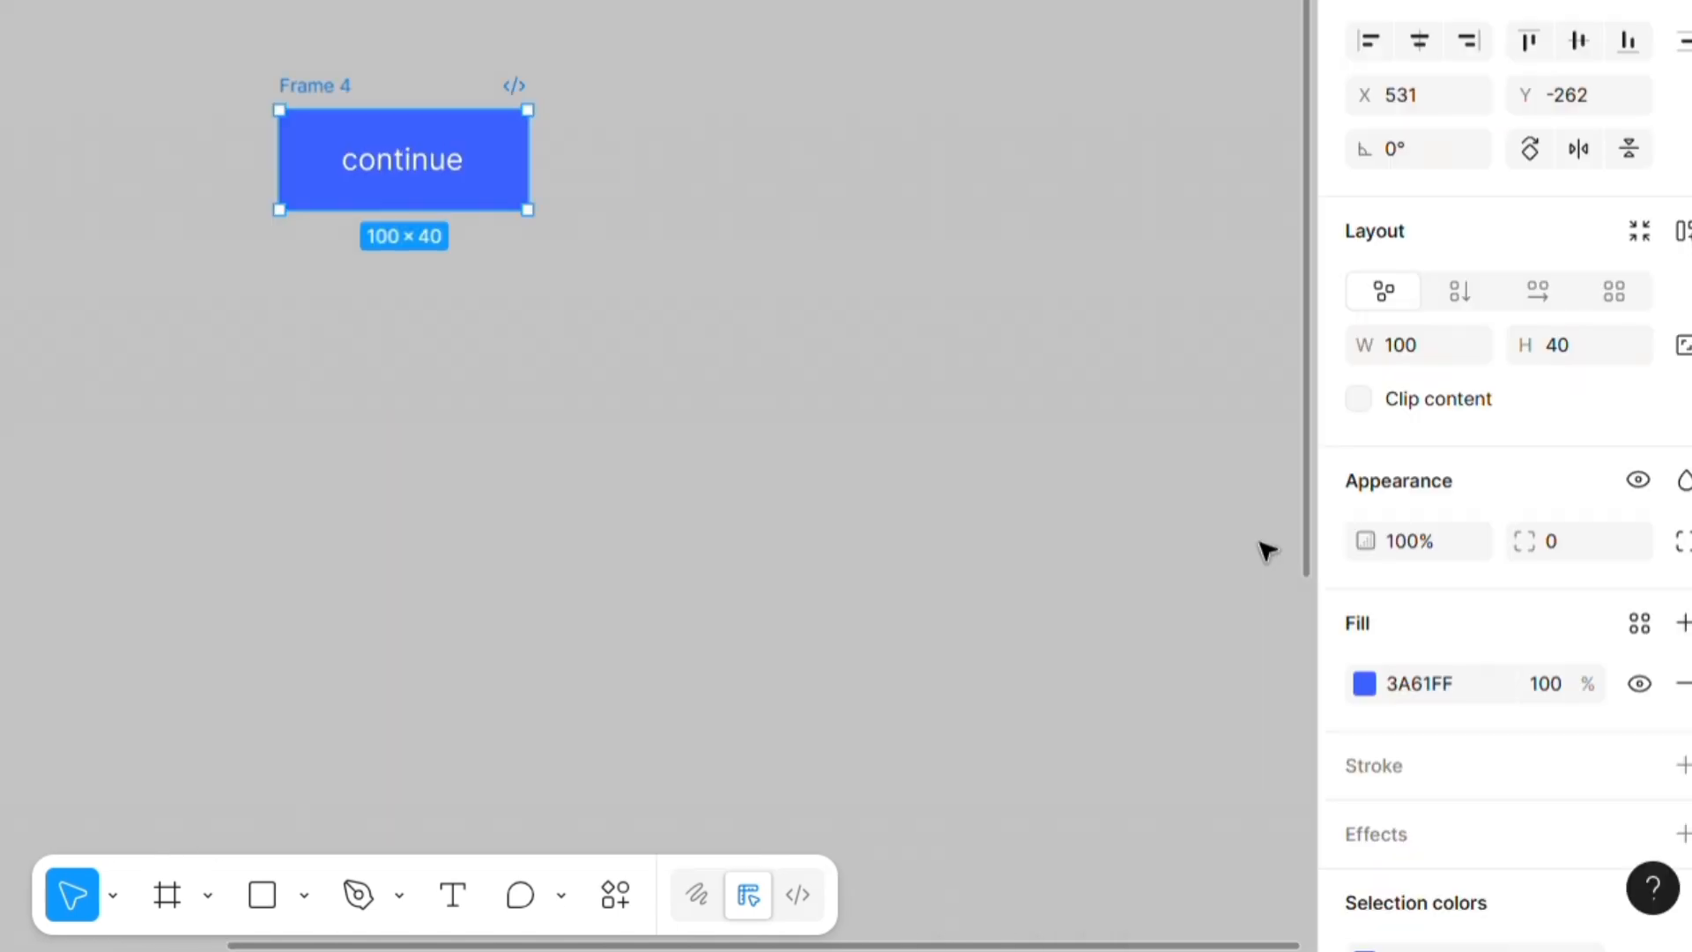
- Round the blue frame's corners with a radius of 20 and move it to X 501, Y -242
left_click(1567, 538)
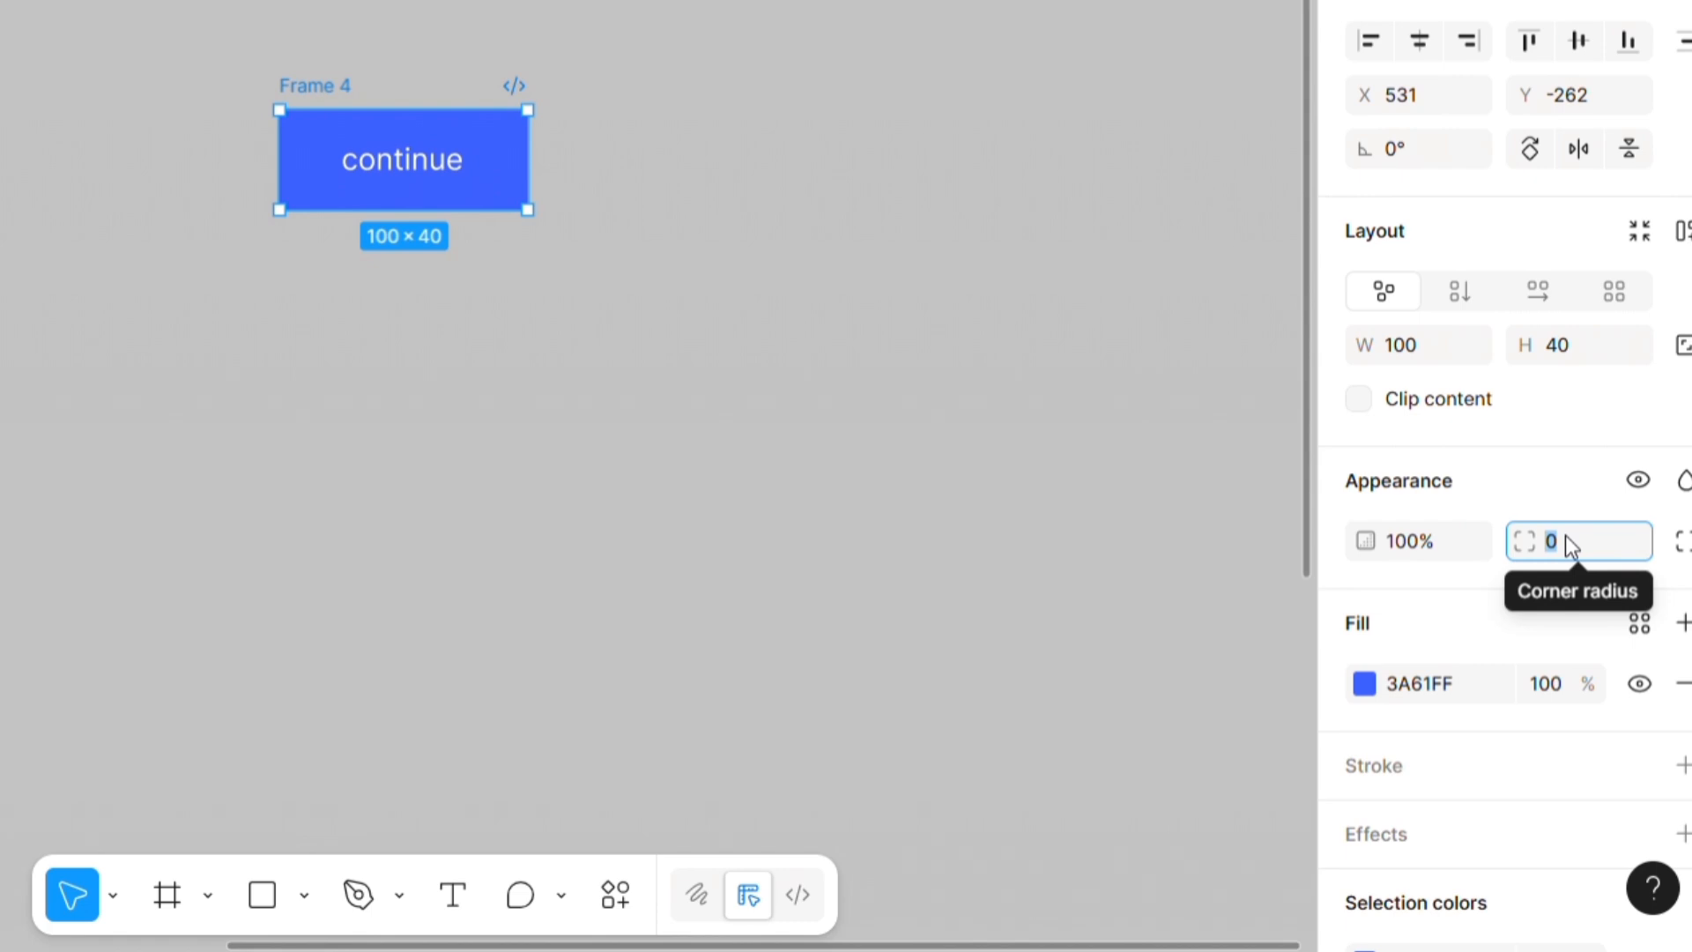
type("20")
key("Return")
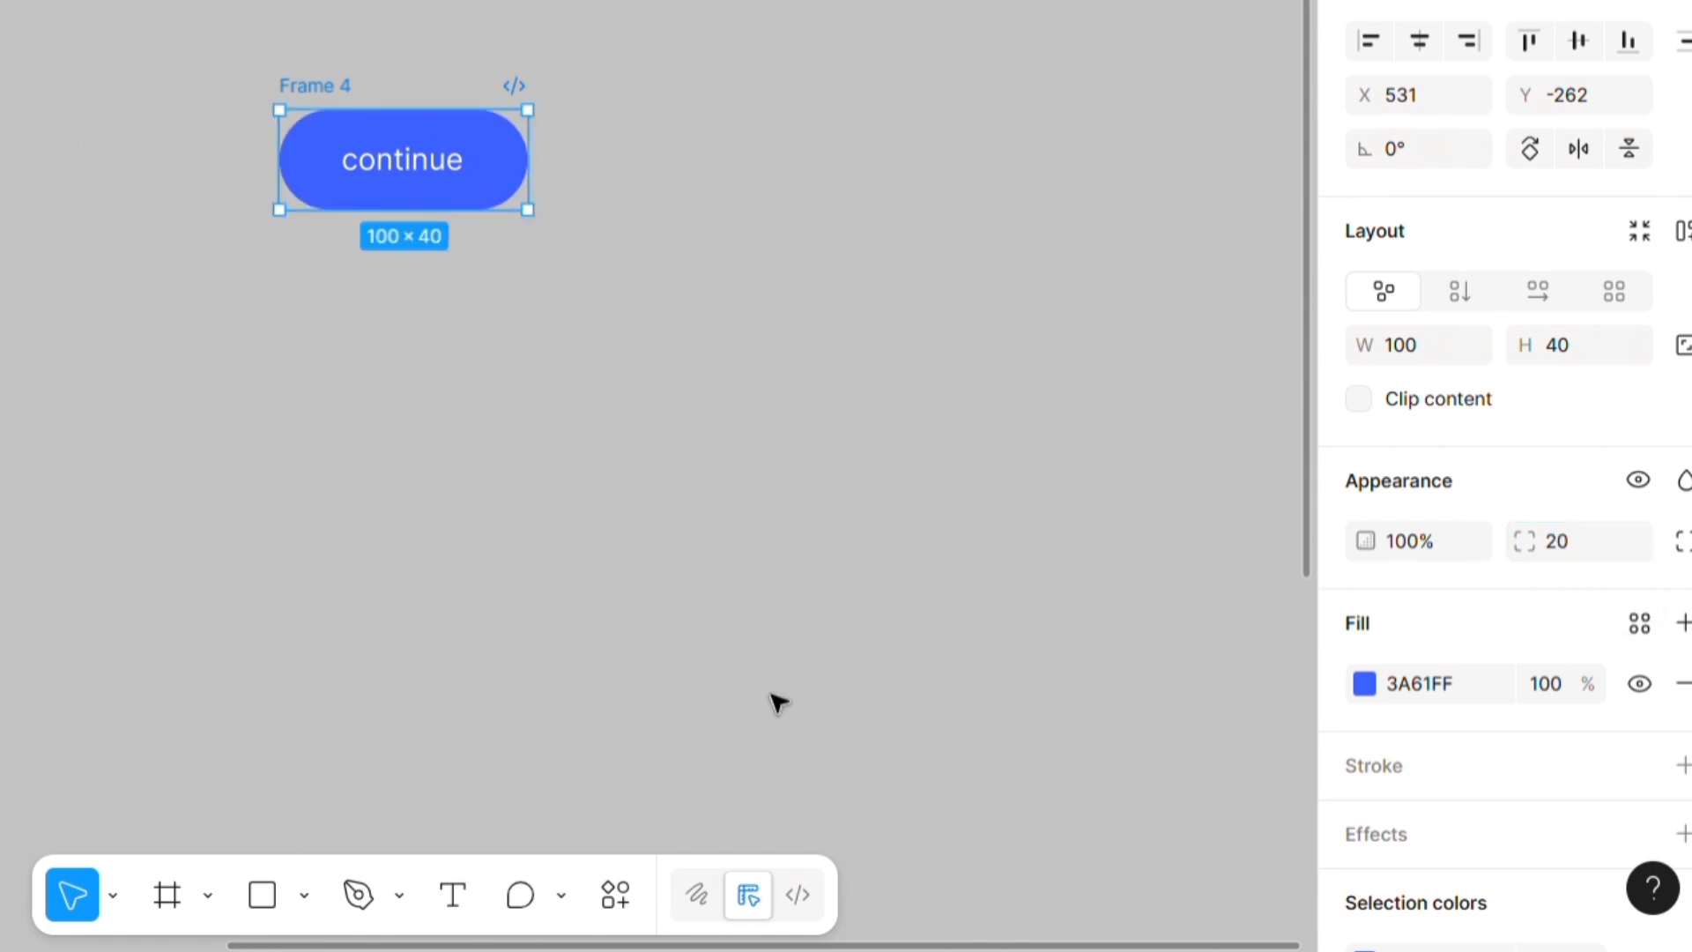
left_click(646, 585)
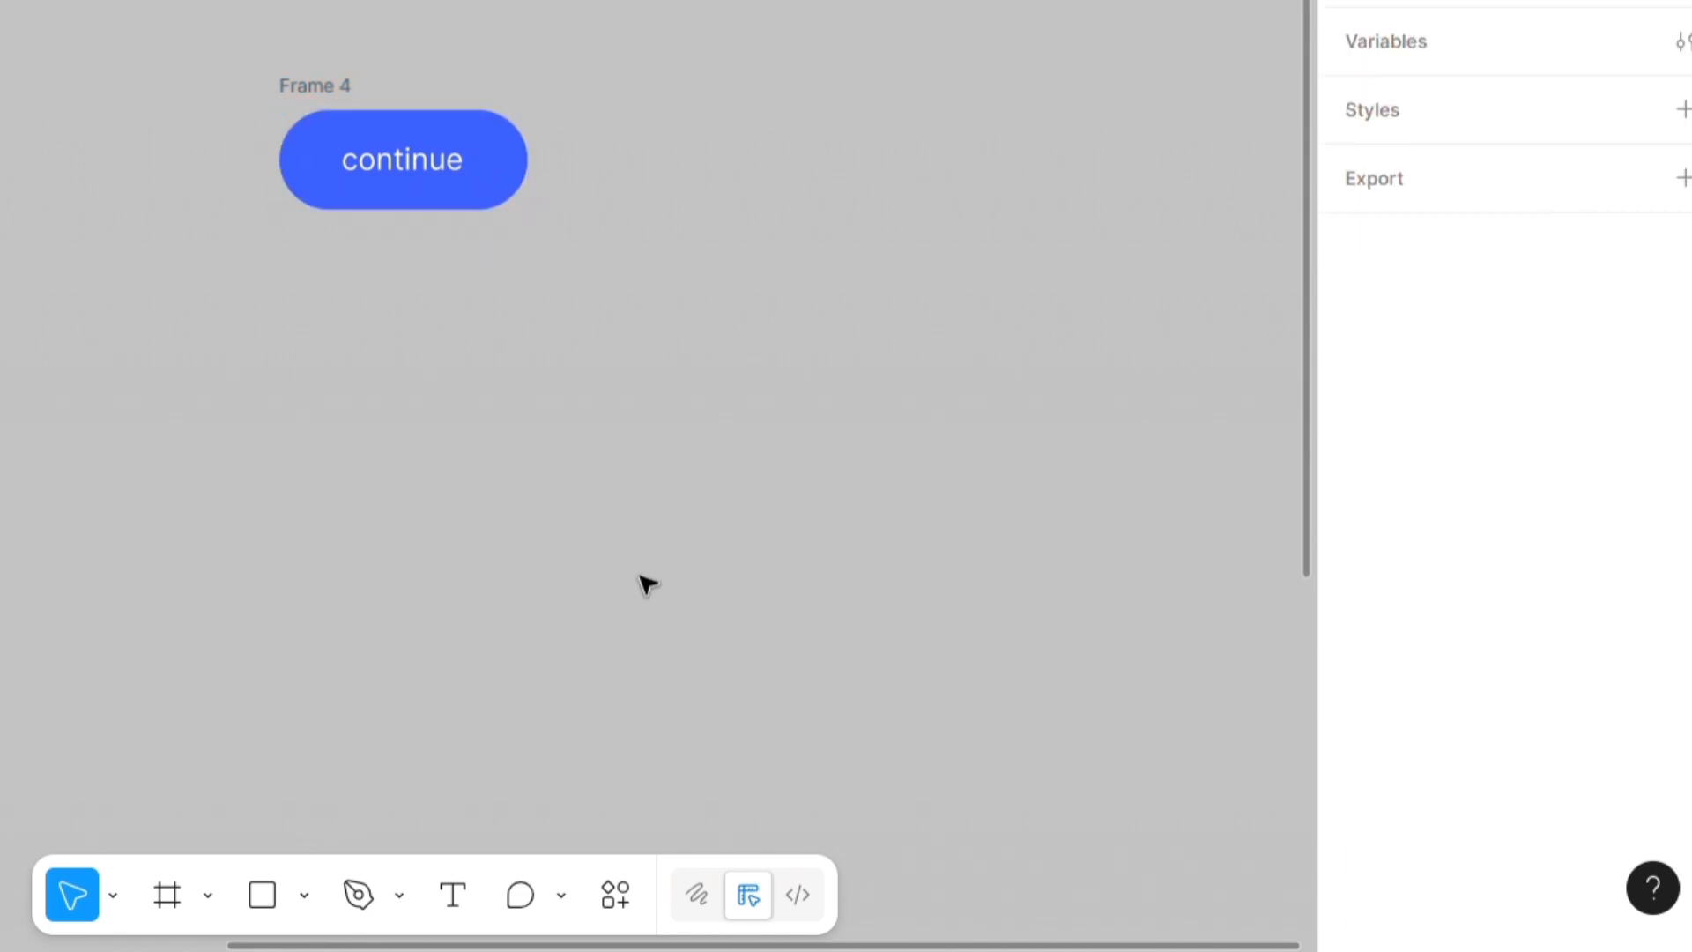
left_click(314, 91)
left_click_drag(314, 91, 238, 138)
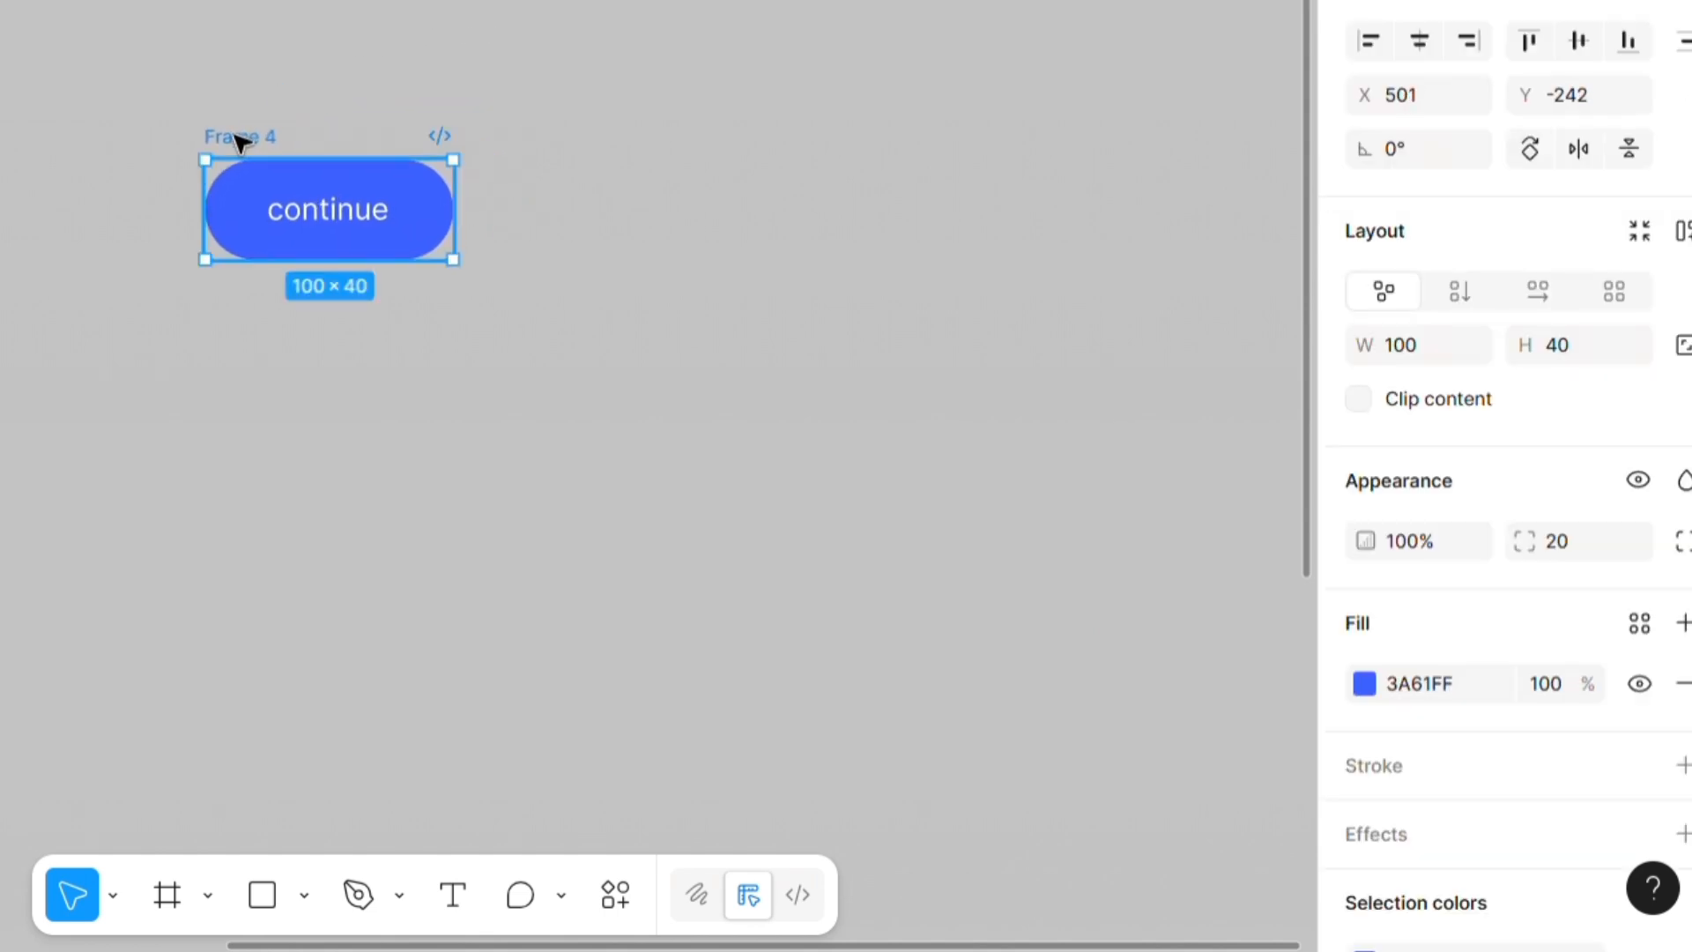
- Change the "continue" text's vertical trim from the standard option to the one that cuts its box tightly to the letters
left_click(348, 213)
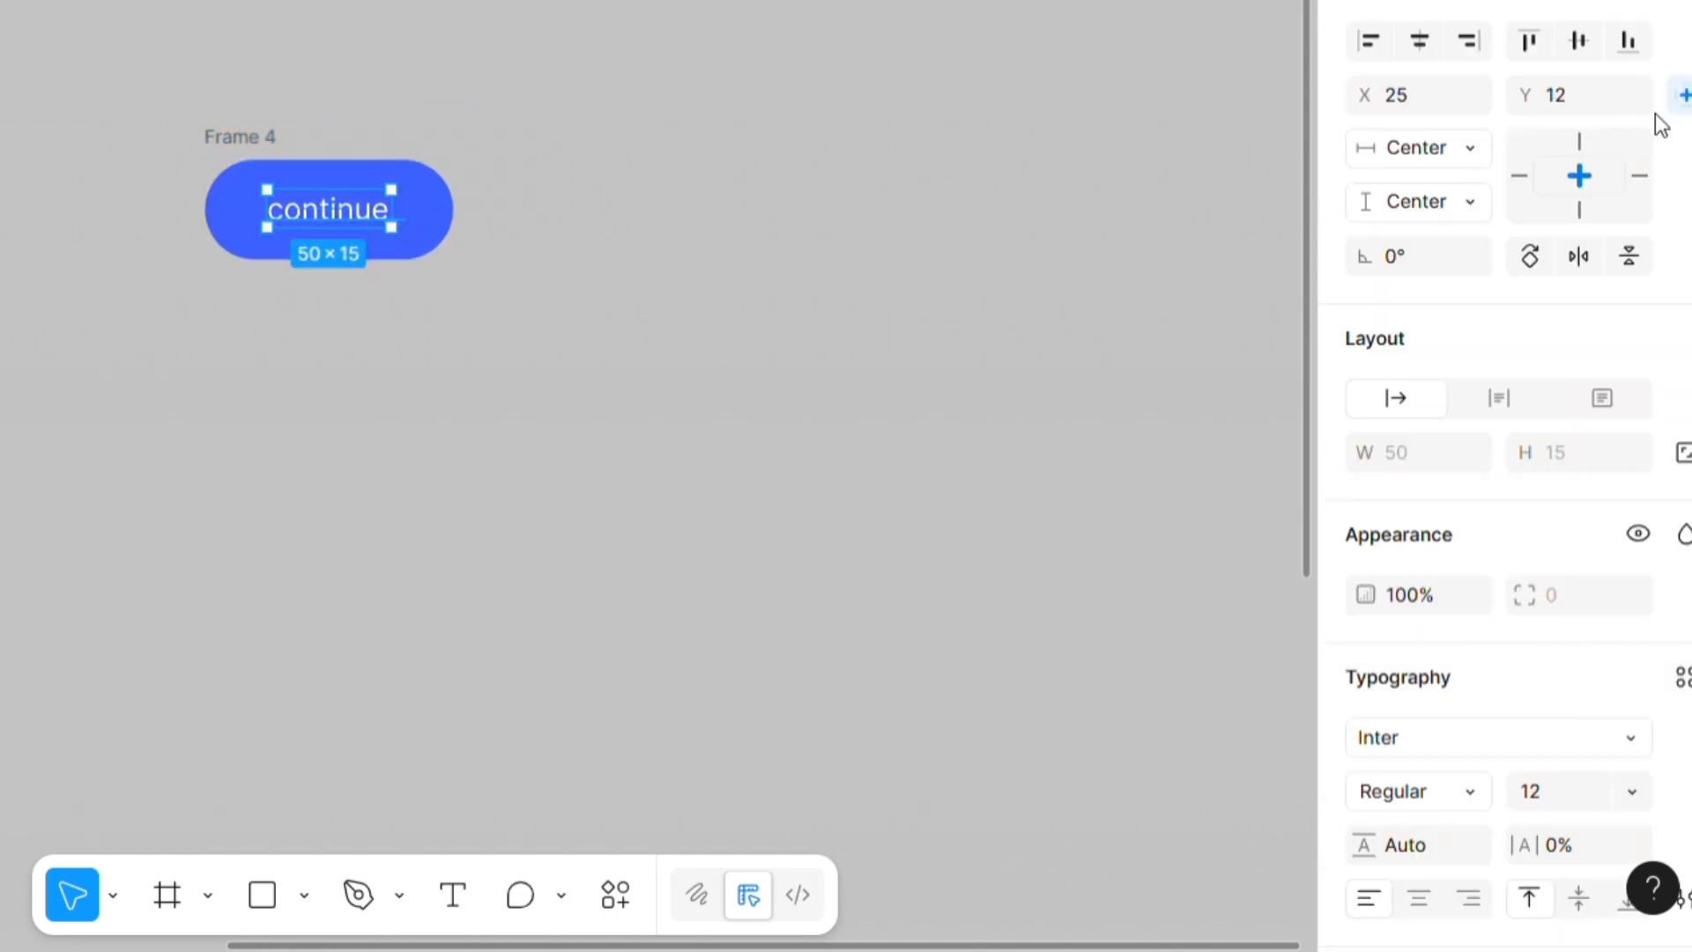
scroll(1670, 123, "down", 5)
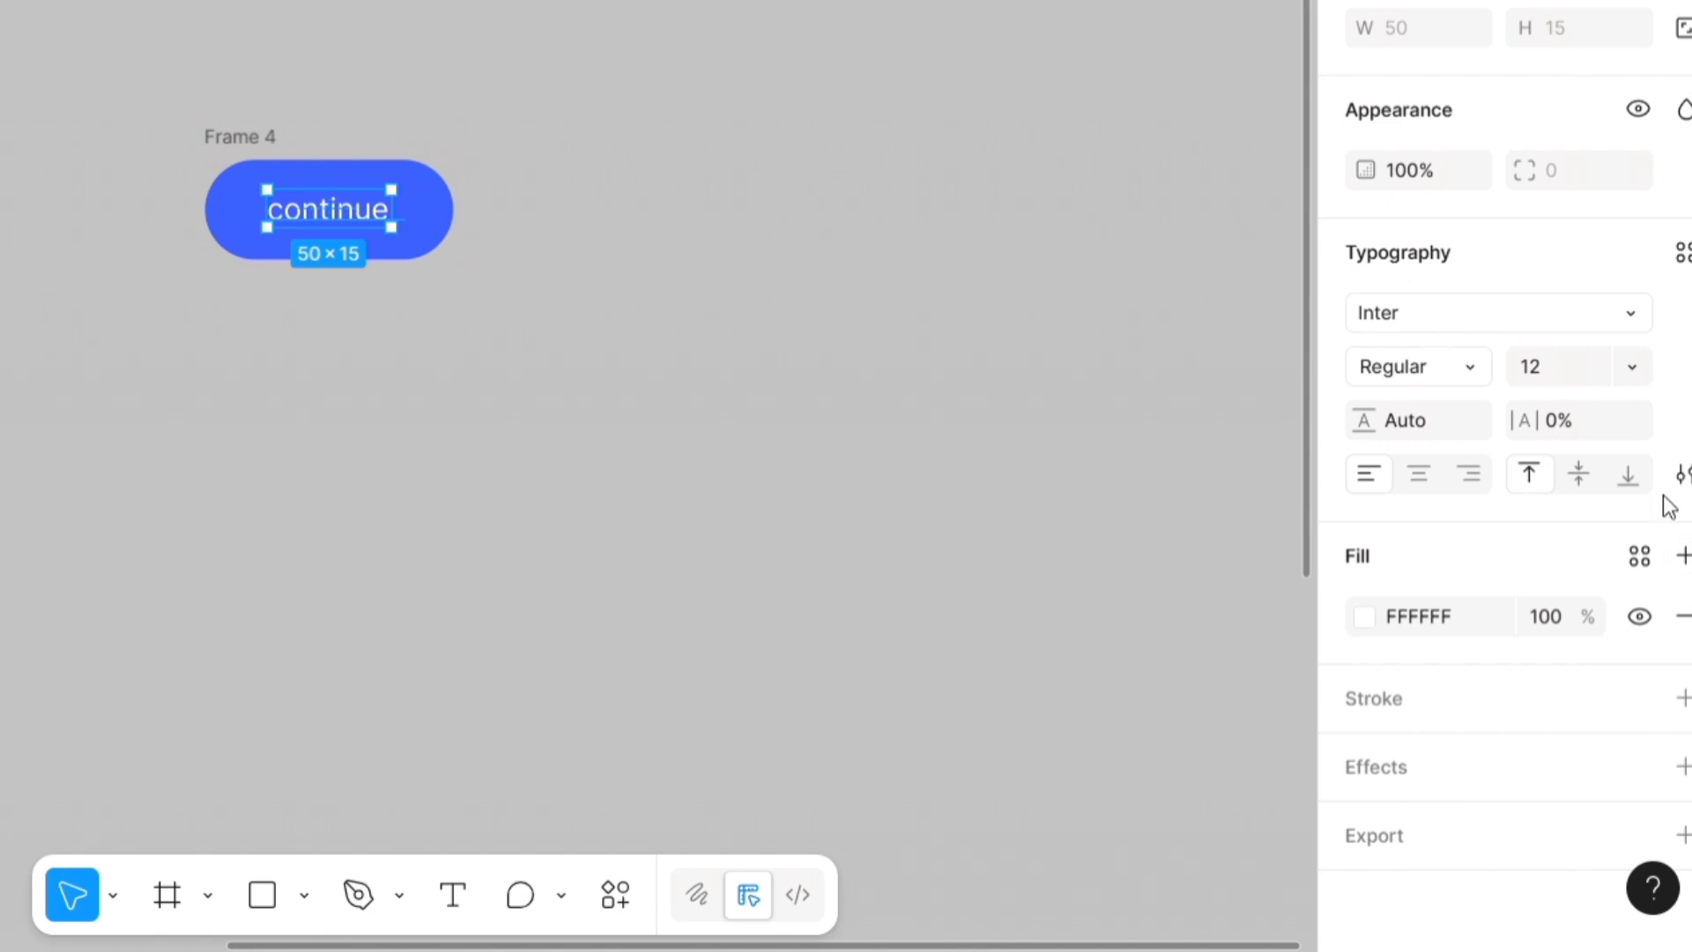
left_click(1685, 253)
left_click(1687, 475)
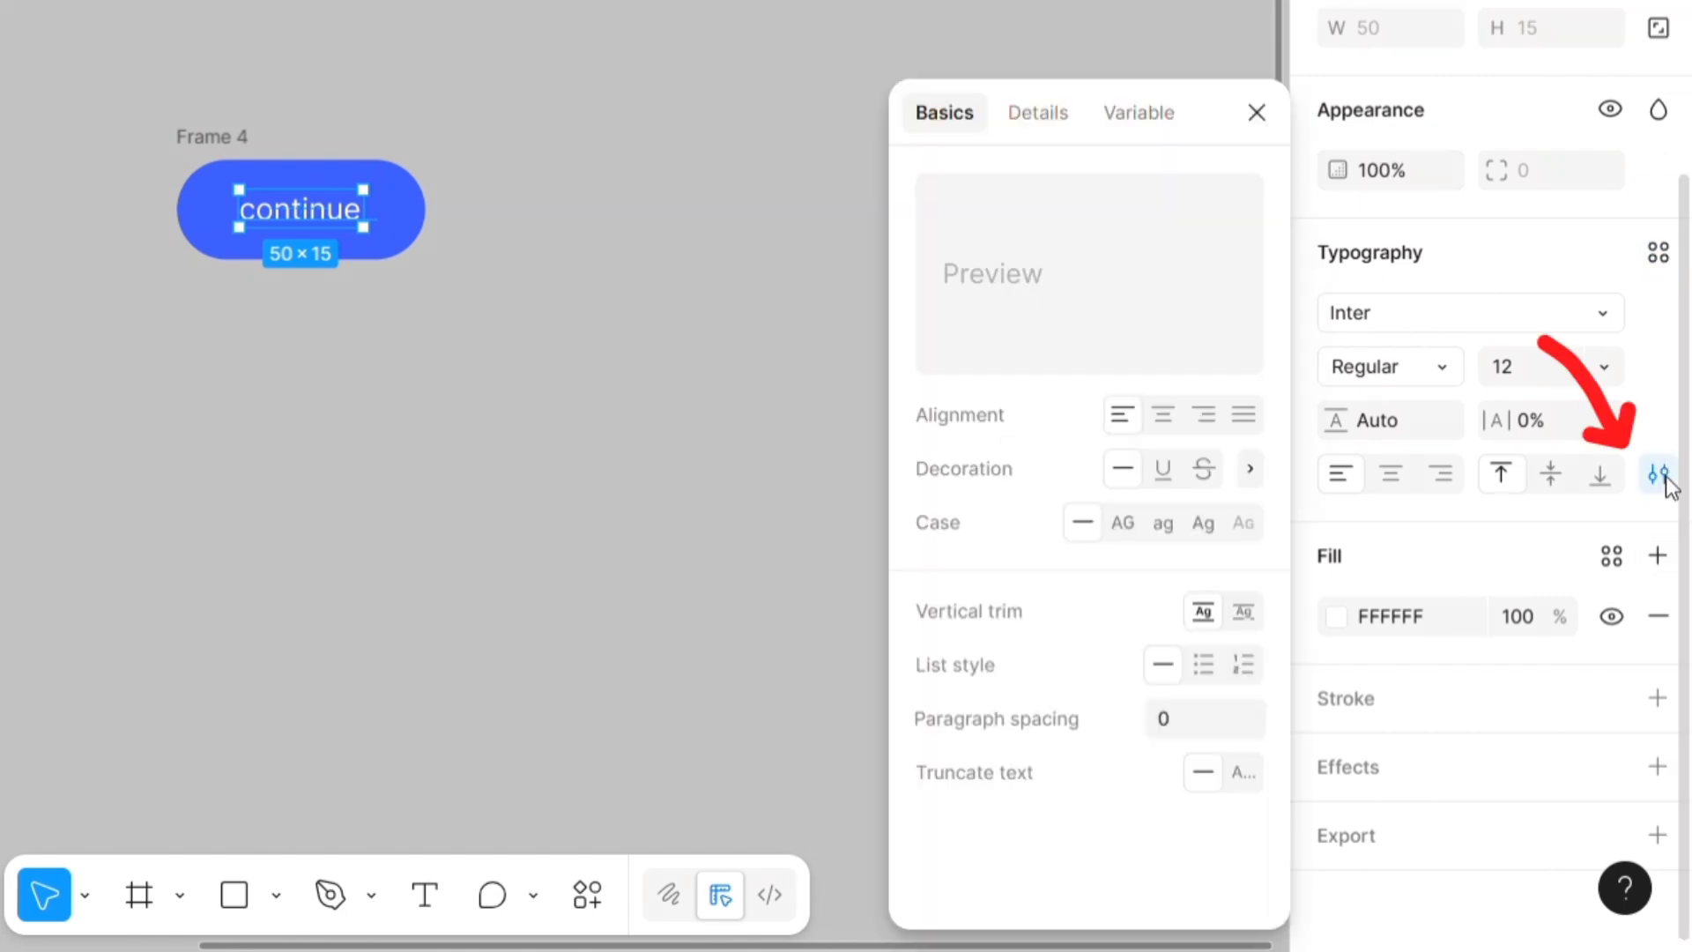
left_click(1687, 475)
left_click(1687, 475)
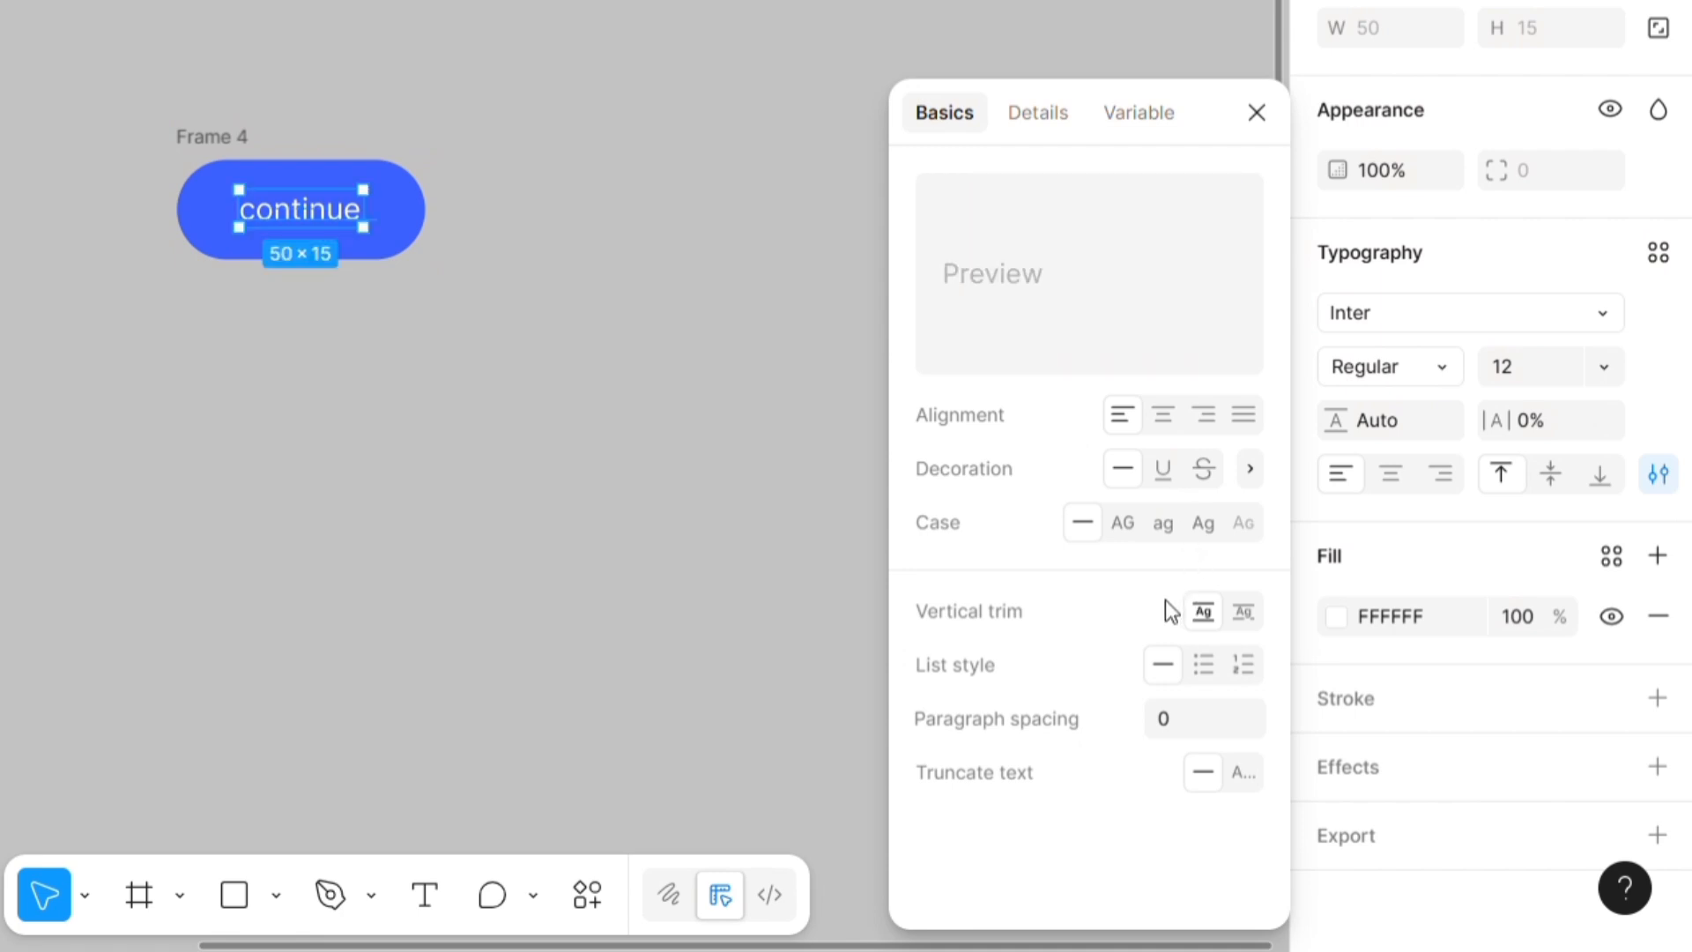
left_click(1244, 611)
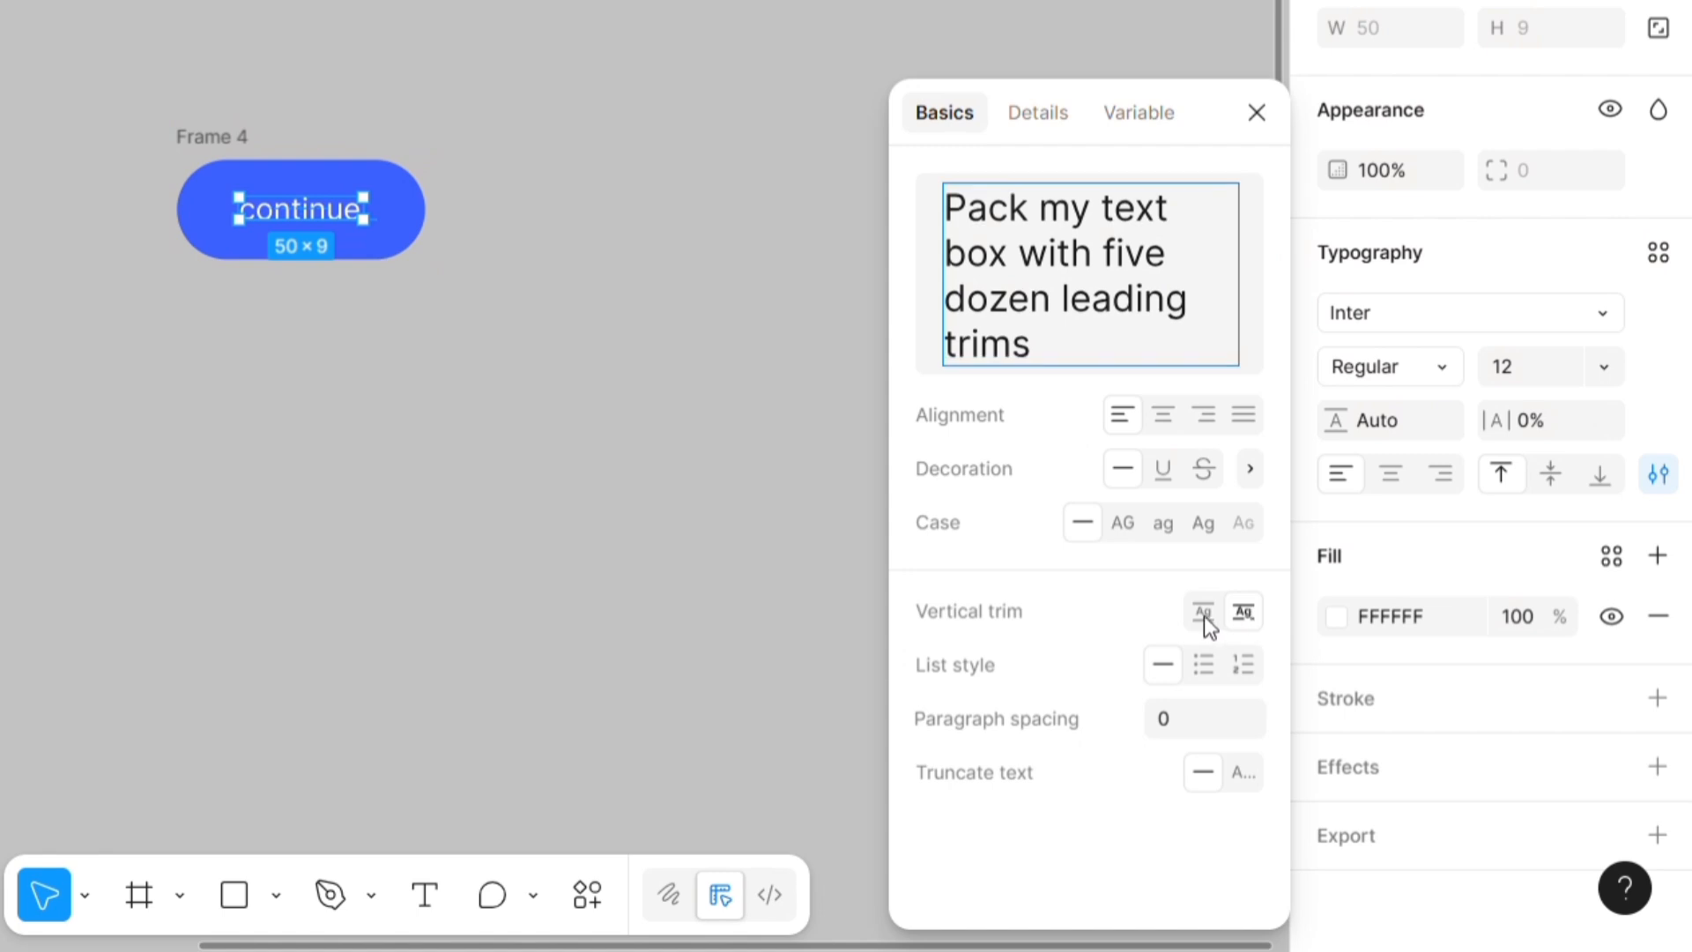
left_click(710, 202)
- Duplicate the "continue" text inside the button and place the copy directly beneath the original
left_click(253, 151)
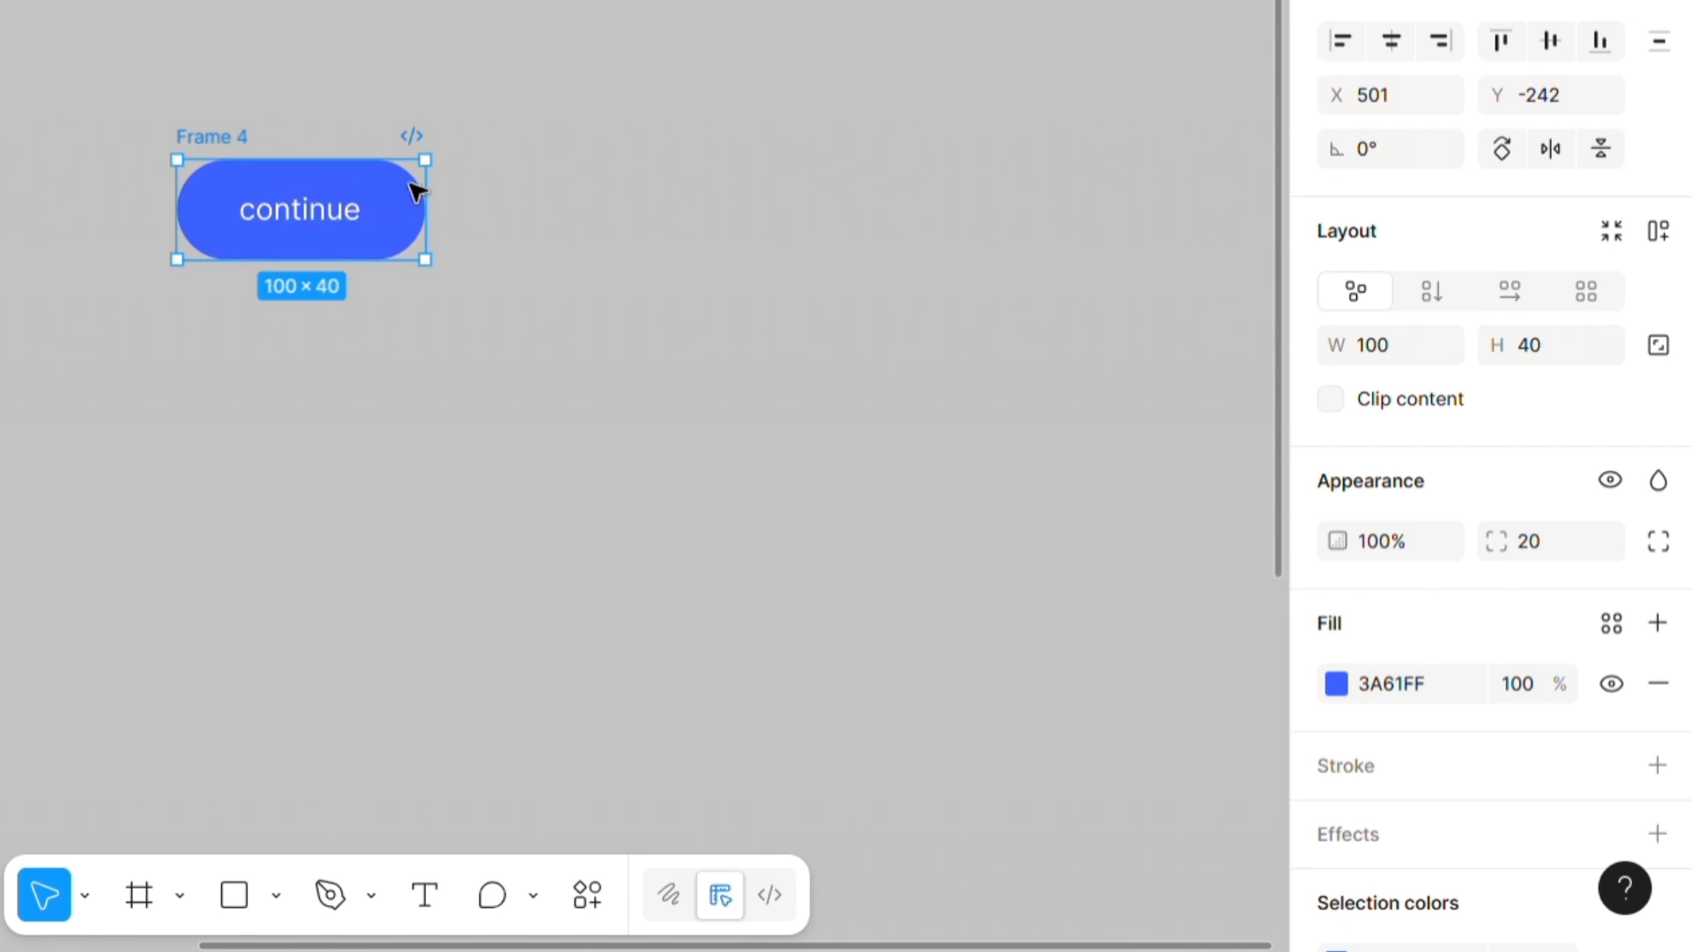
left_click(322, 218)
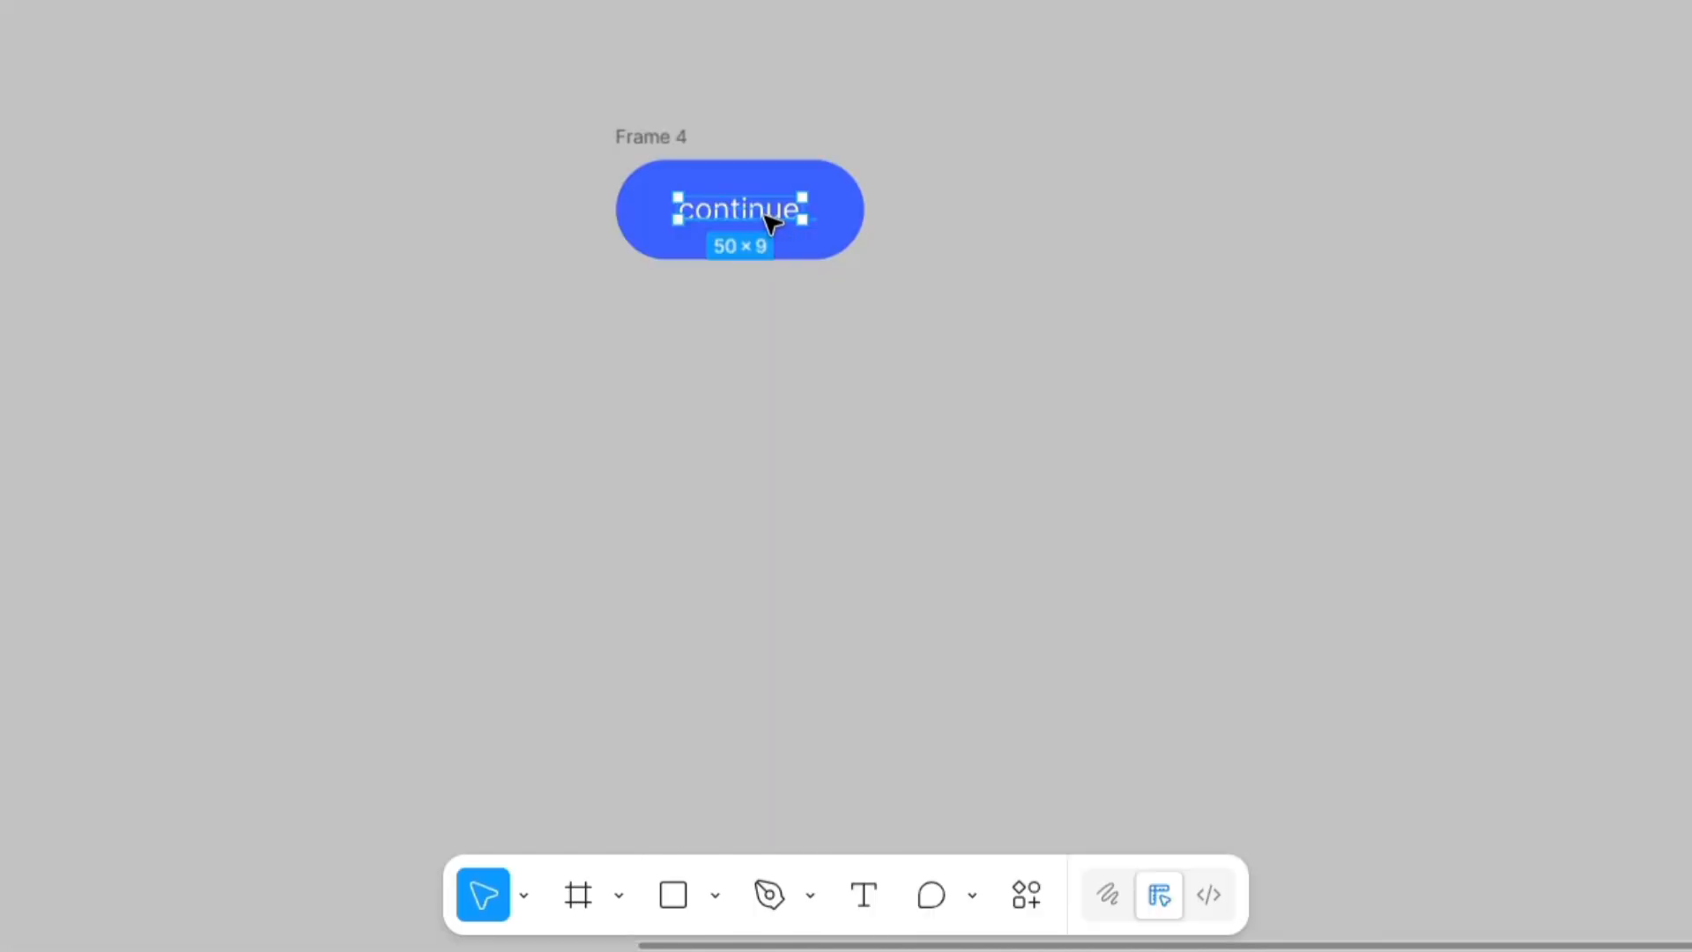
left_click_drag(324, 216, 326, 241, "alt")
mouse_move(772, 248)
left_mouse_down("alt")
mouse_move(767, 272)
mouse_move(777, 247)
left_mouse_up("alt")
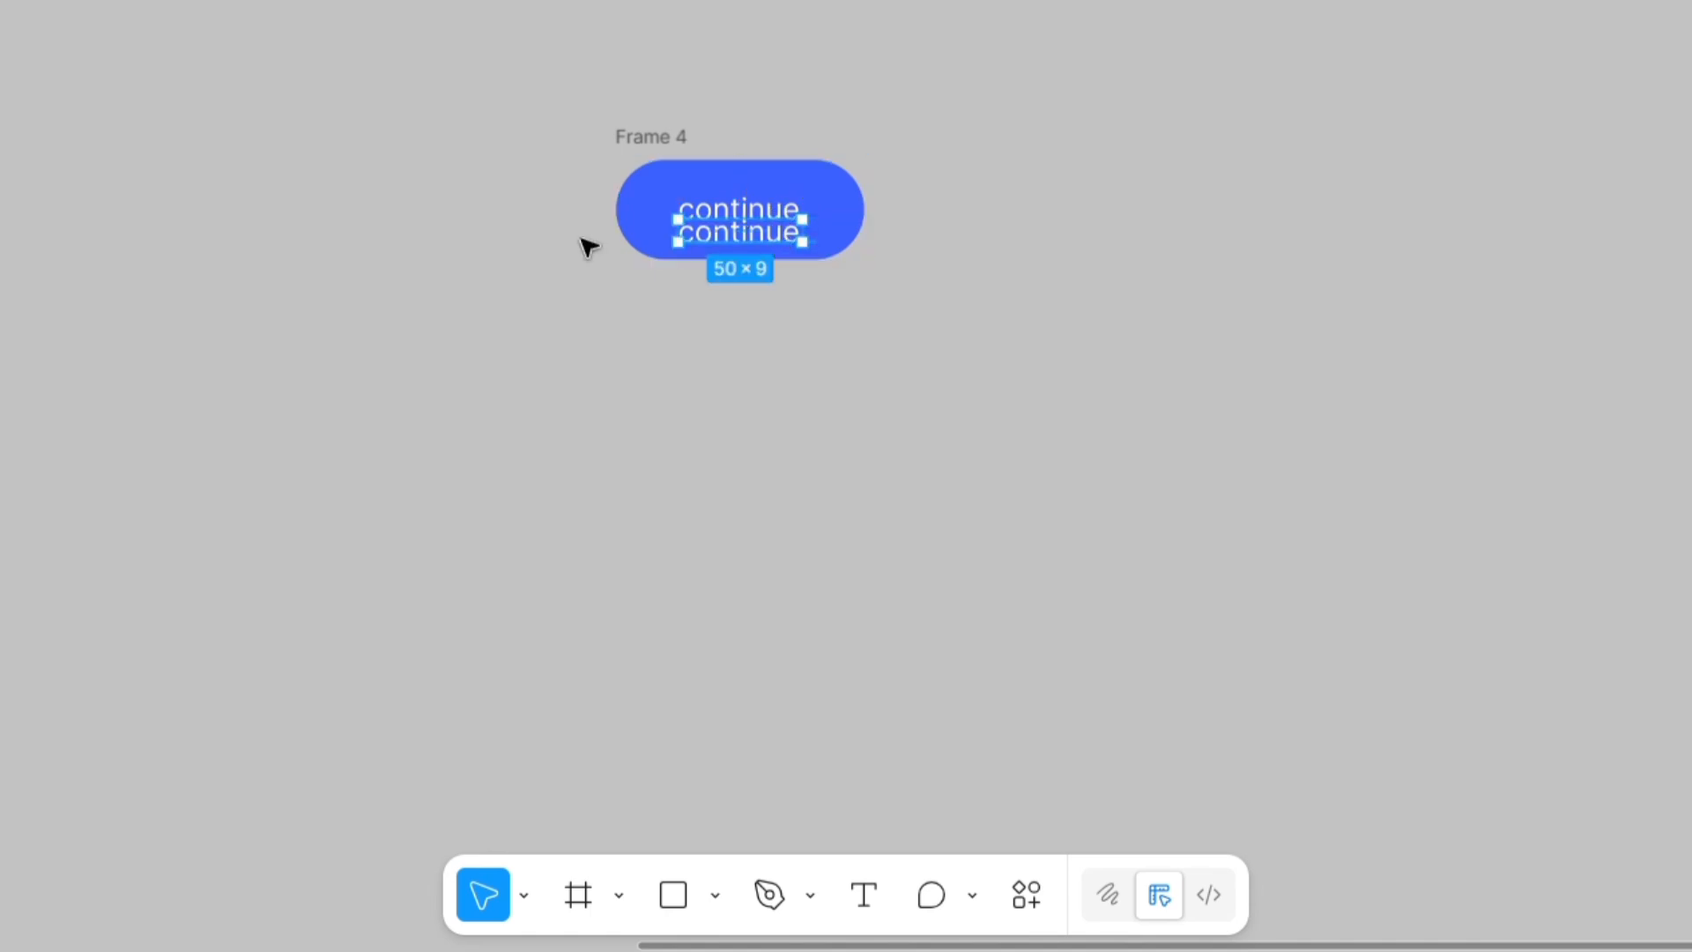
- Wrap the two stacked "continue" texts in their own frame inside the button
left_click(752, 211, "shift")
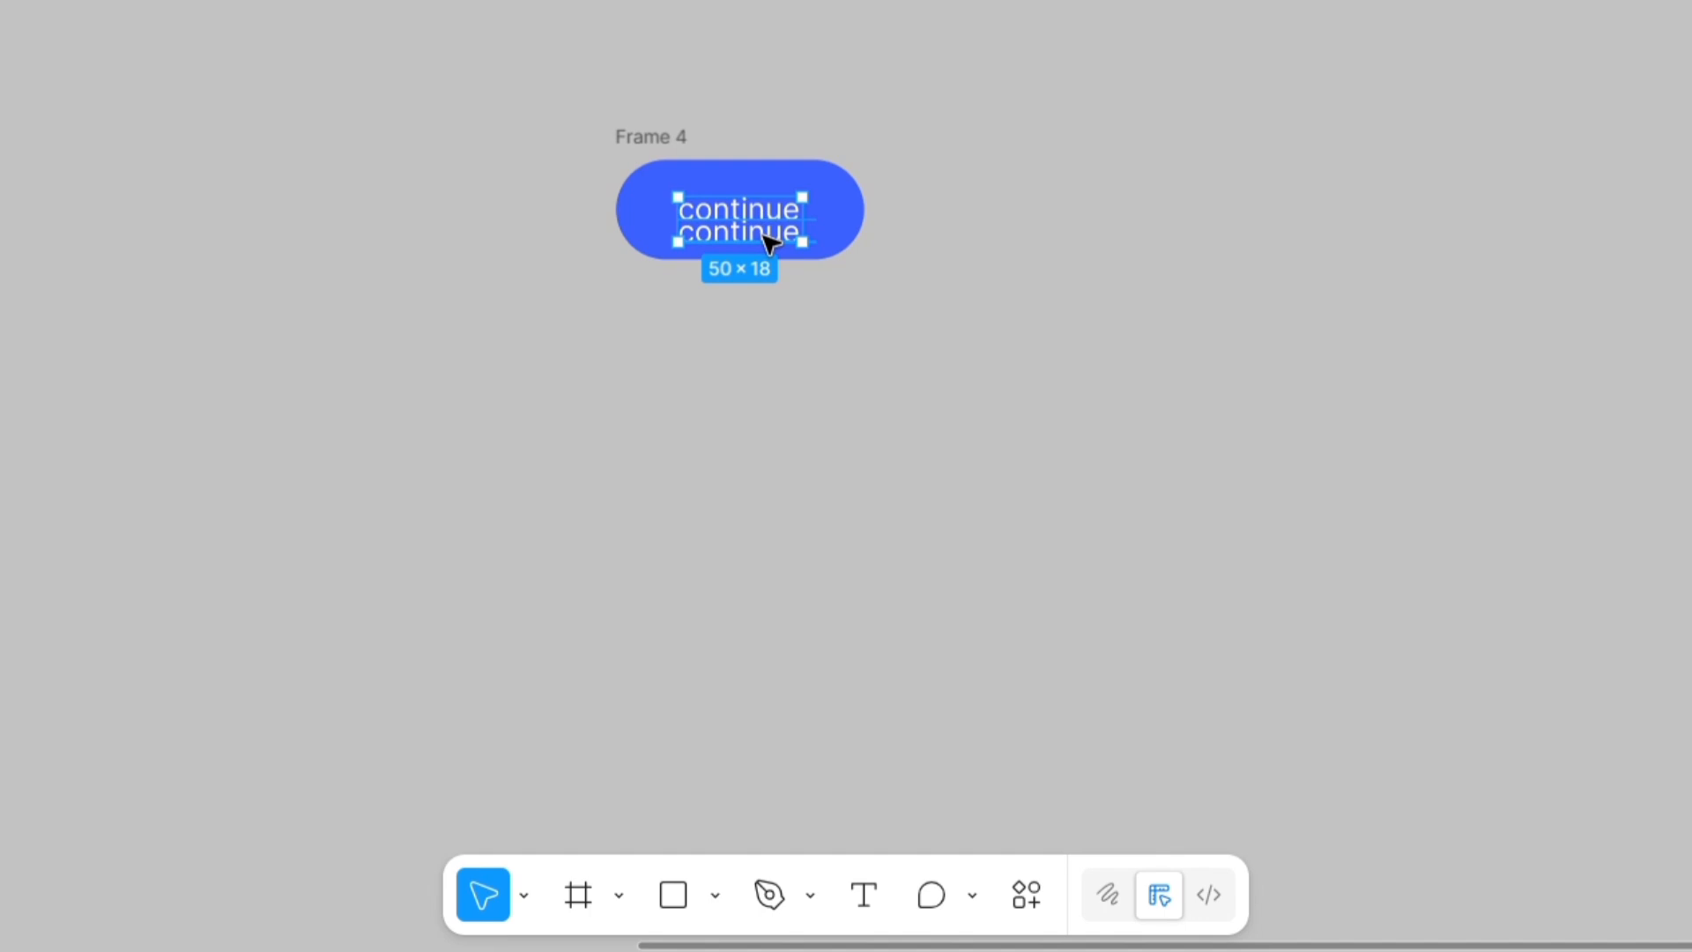
left_click(767, 231)
left_click(786, 248, "shift")
right_click(777, 234)
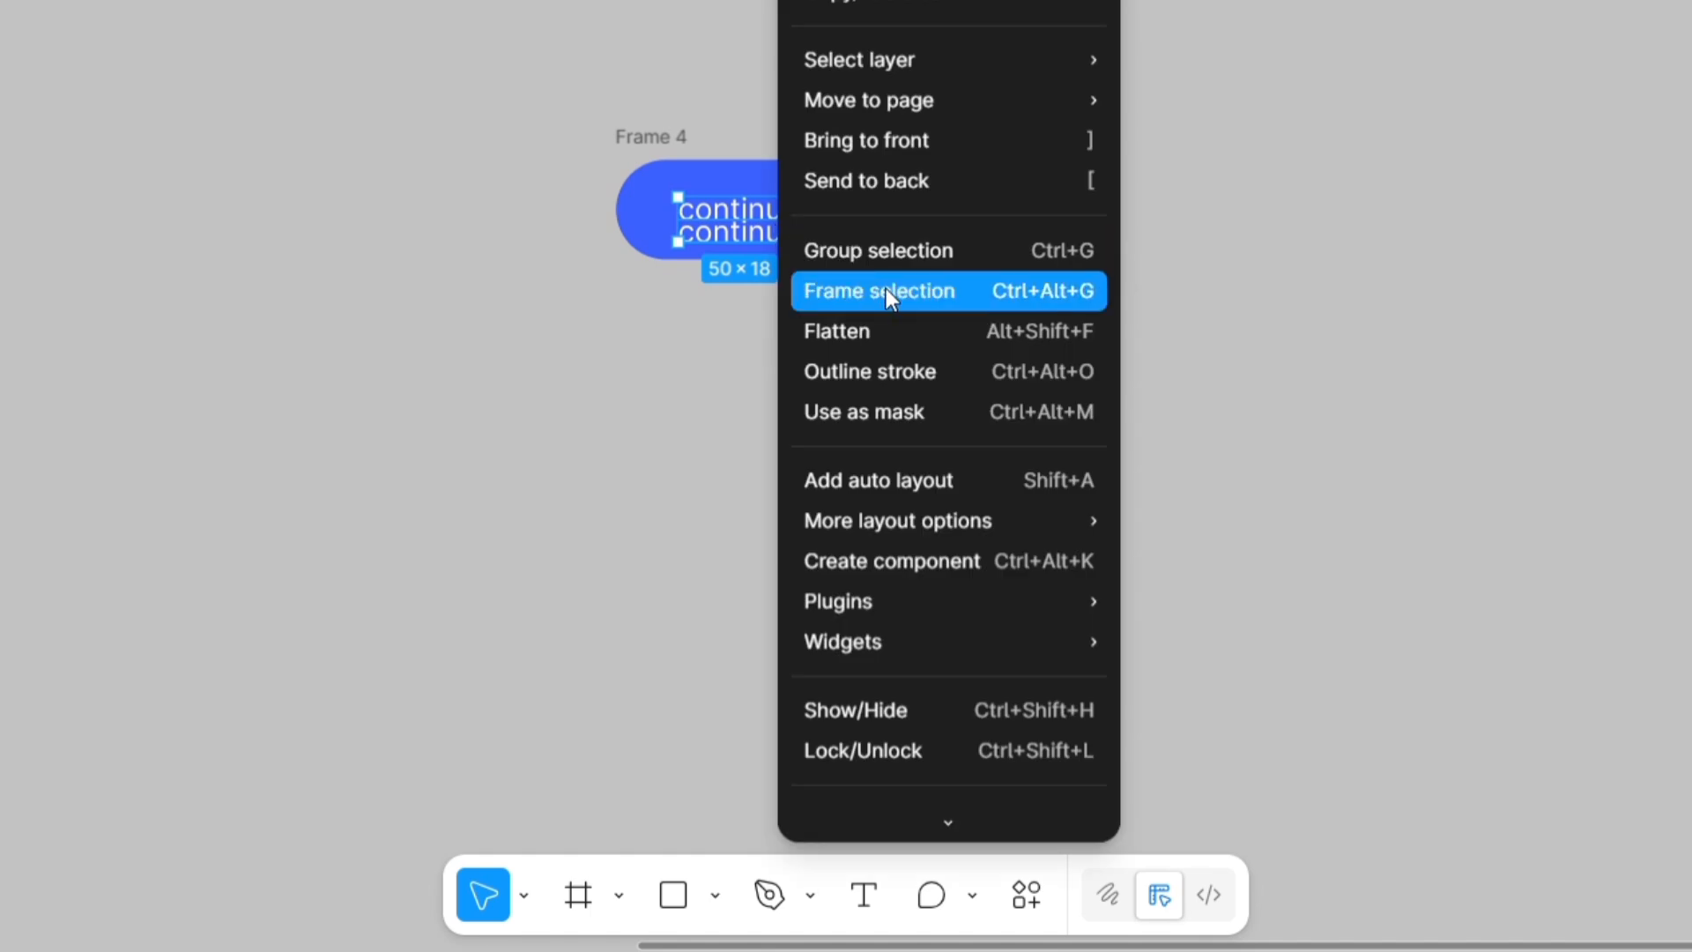
left_click(795, 289)
left_click(785, 232)
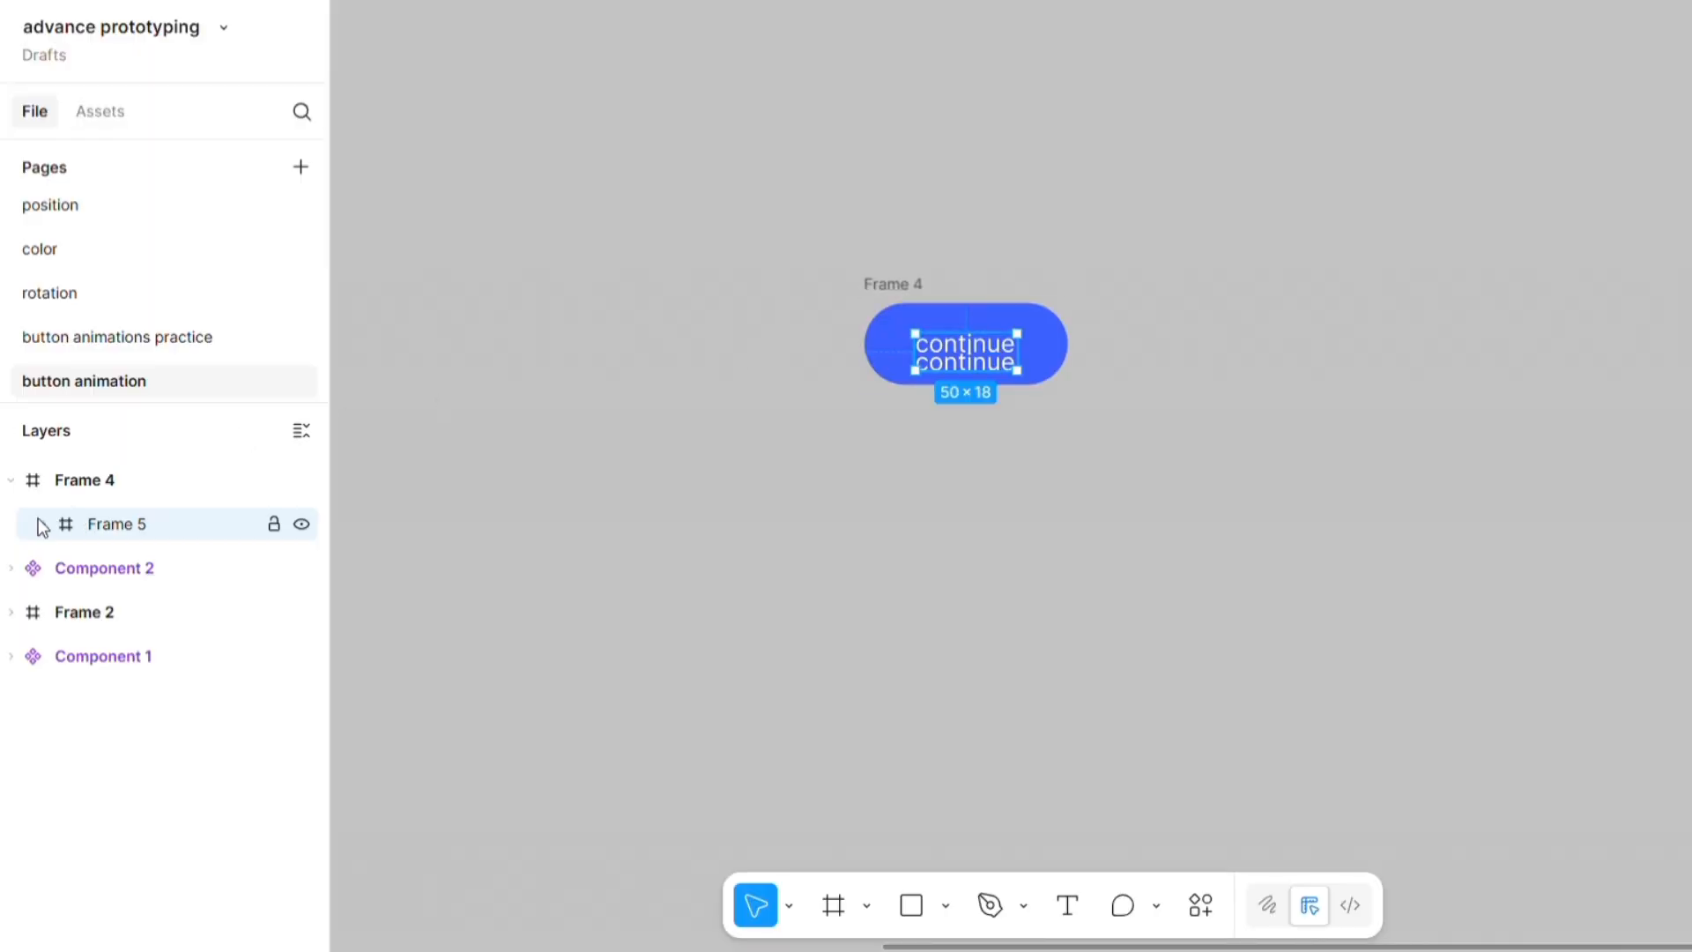
- Apply auto layout to the inner frame holding the two "continue" texts
left_click(38, 523)
left_click(196, 612)
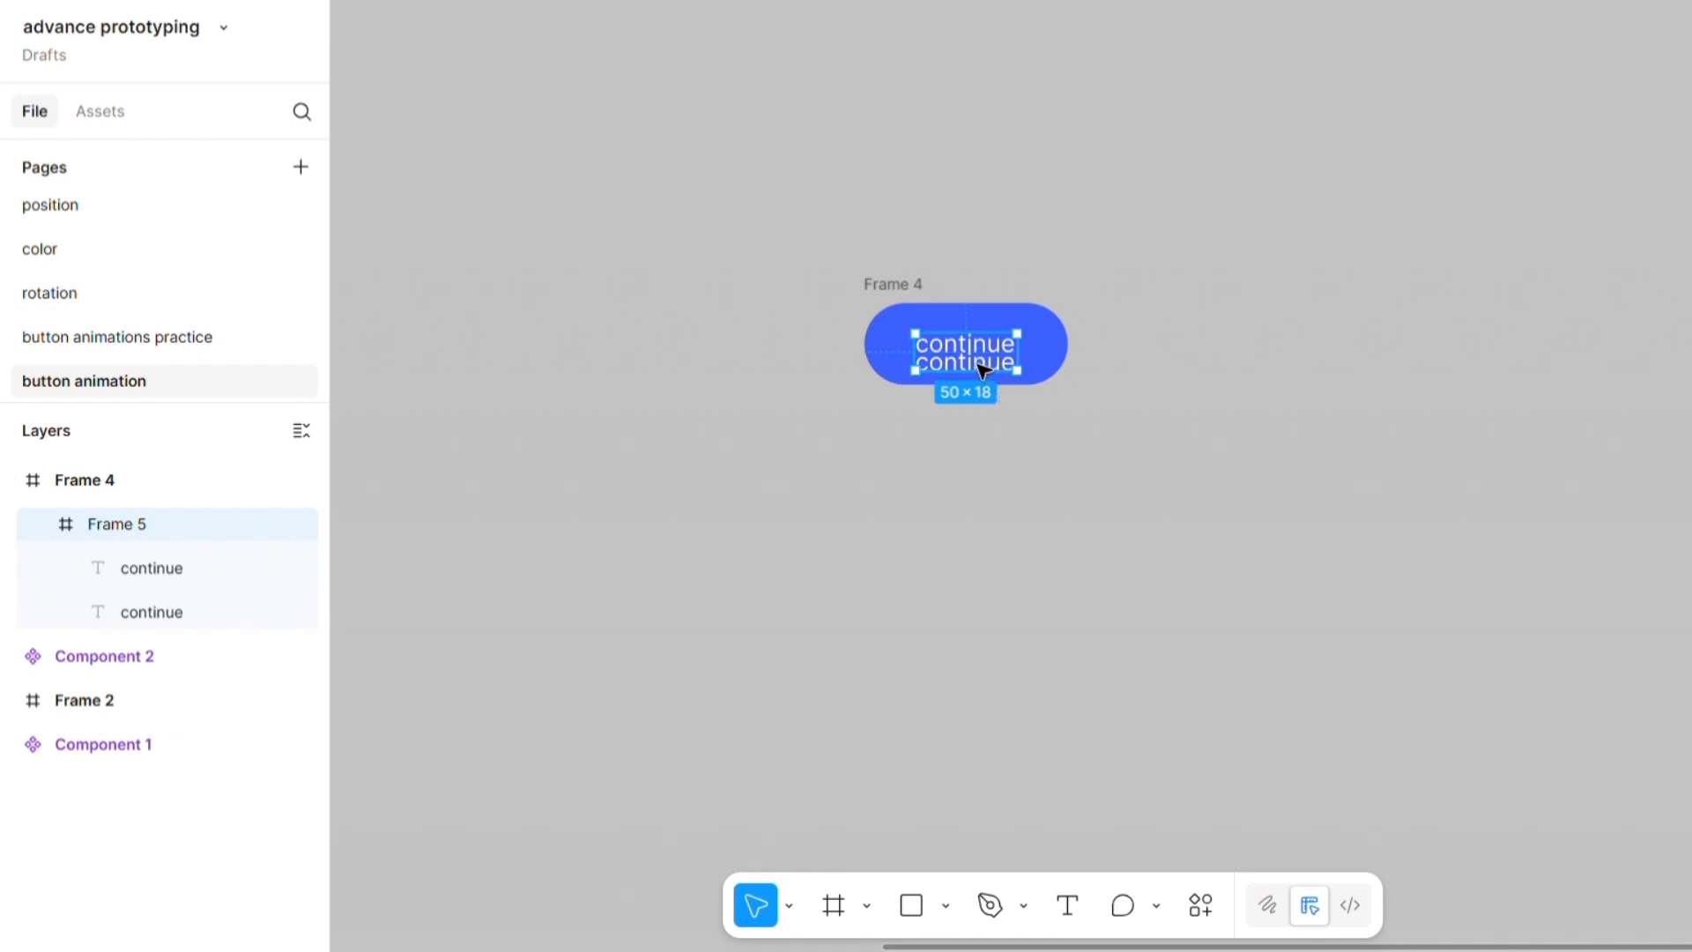
key("shift+a")
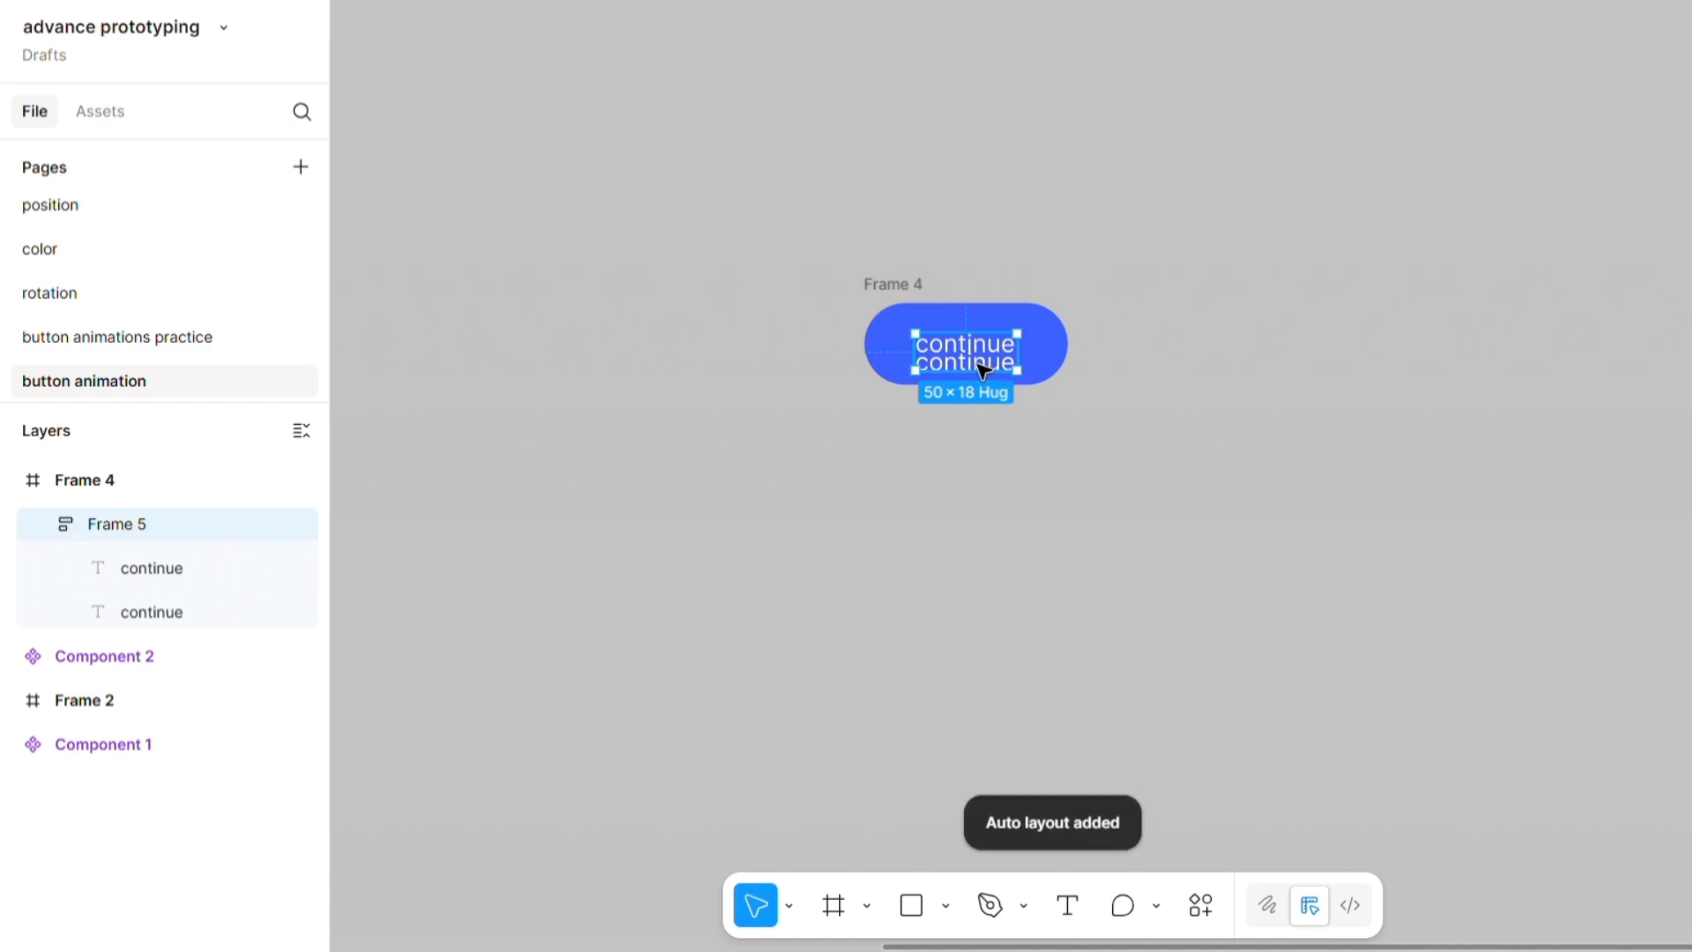
left_click(1107, 415)
left_click(999, 368)
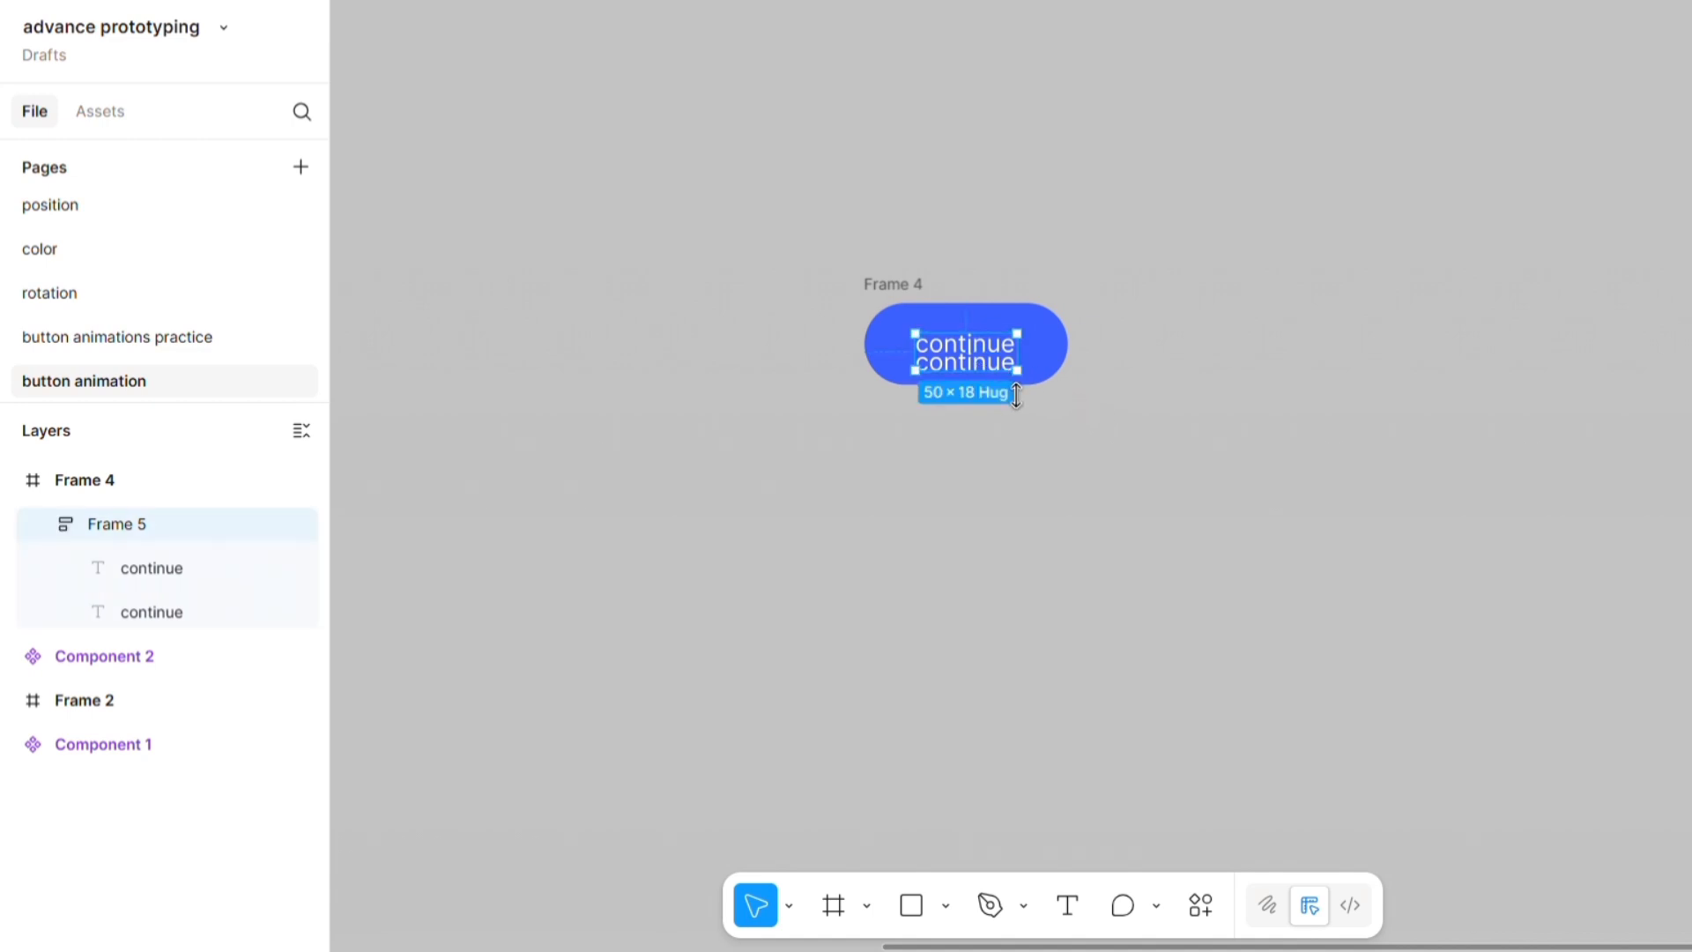
- Shrink the inner auto layout frame to a height of 9 and turn on Clip content to hide the lower text
left_click_drag(1016, 397, 1015, 378)
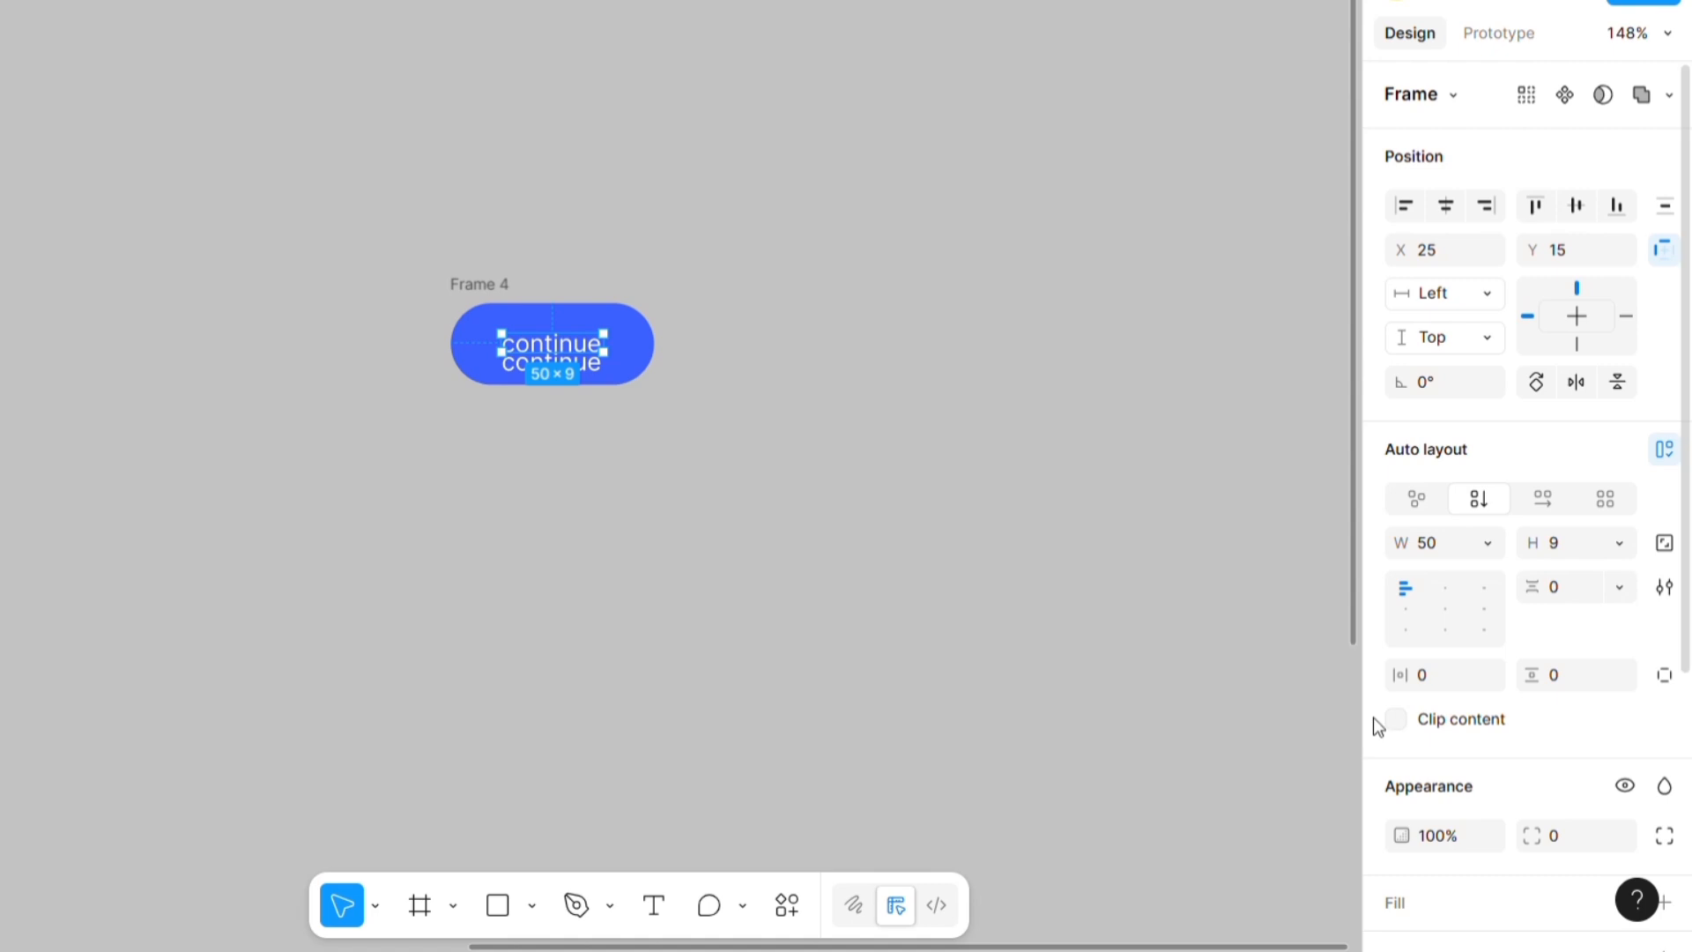
left_click(1398, 720)
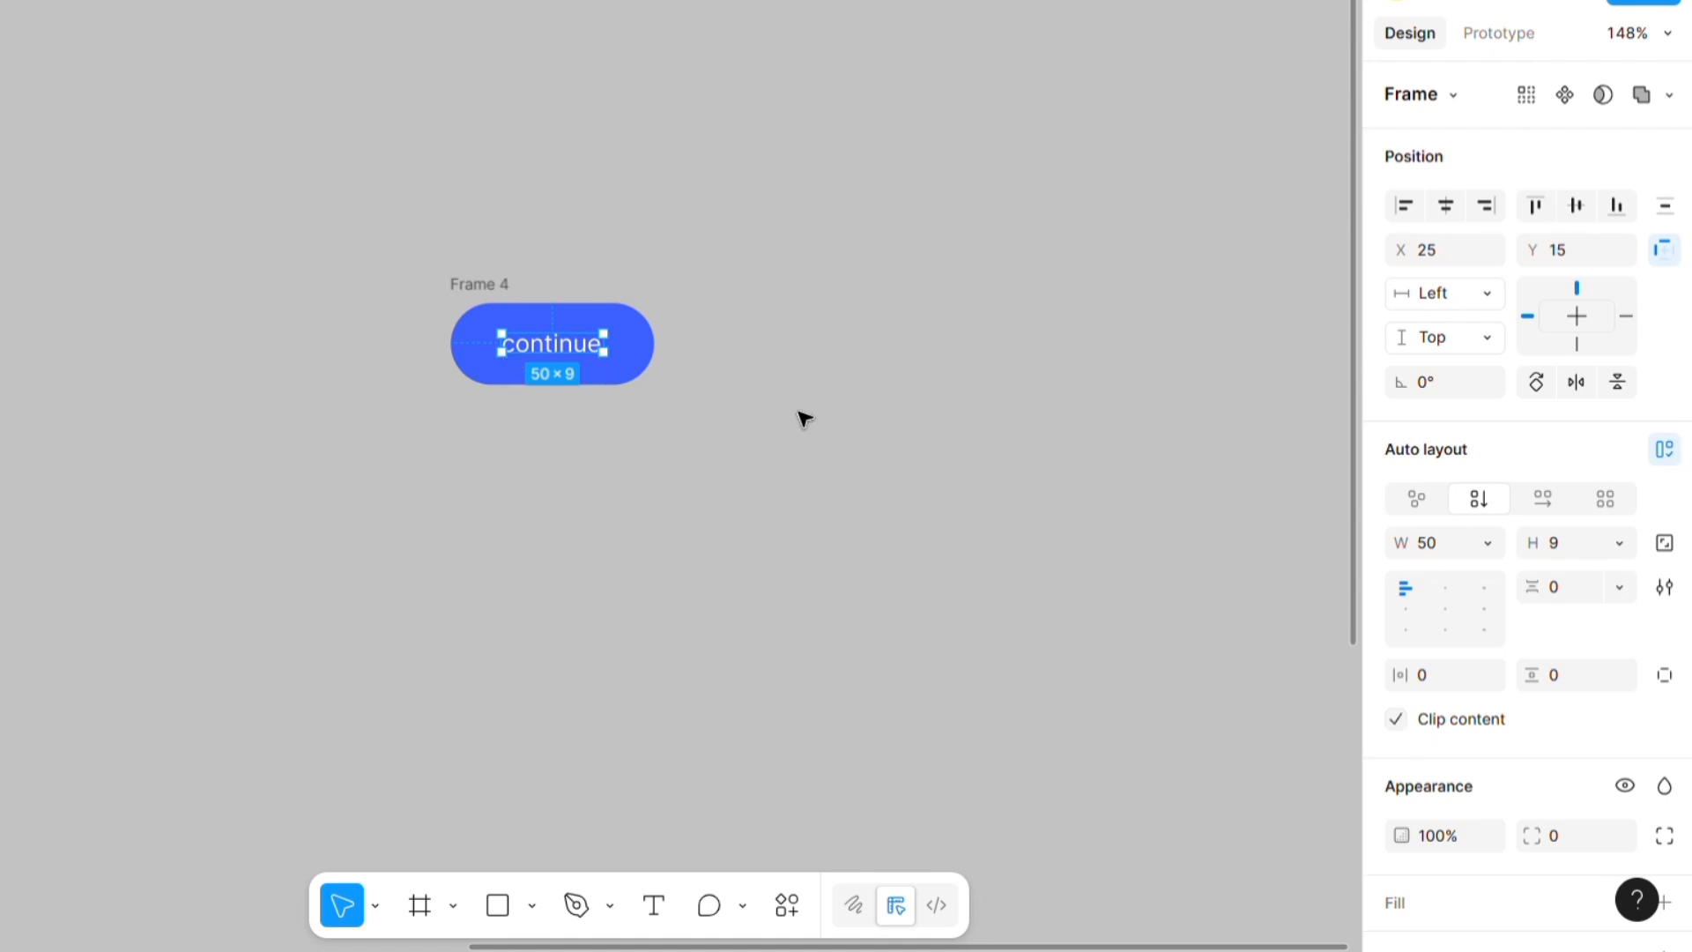
left_click(758, 396)
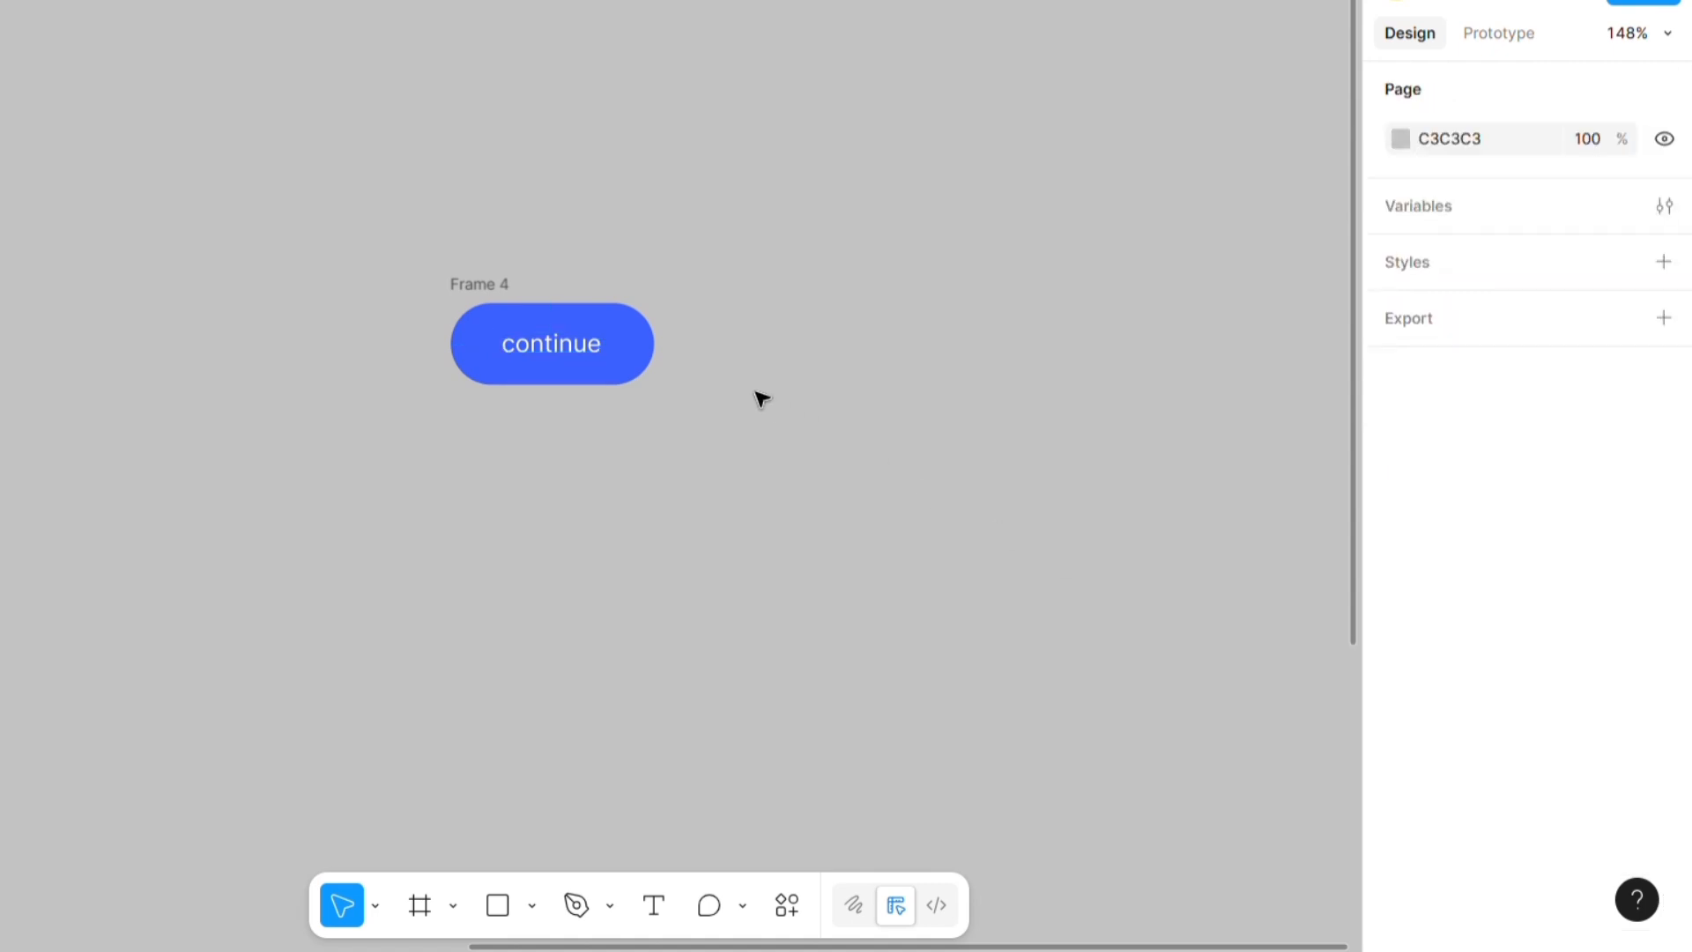
left_click(564, 359)
left_click(293, 444)
left_click(567, 355)
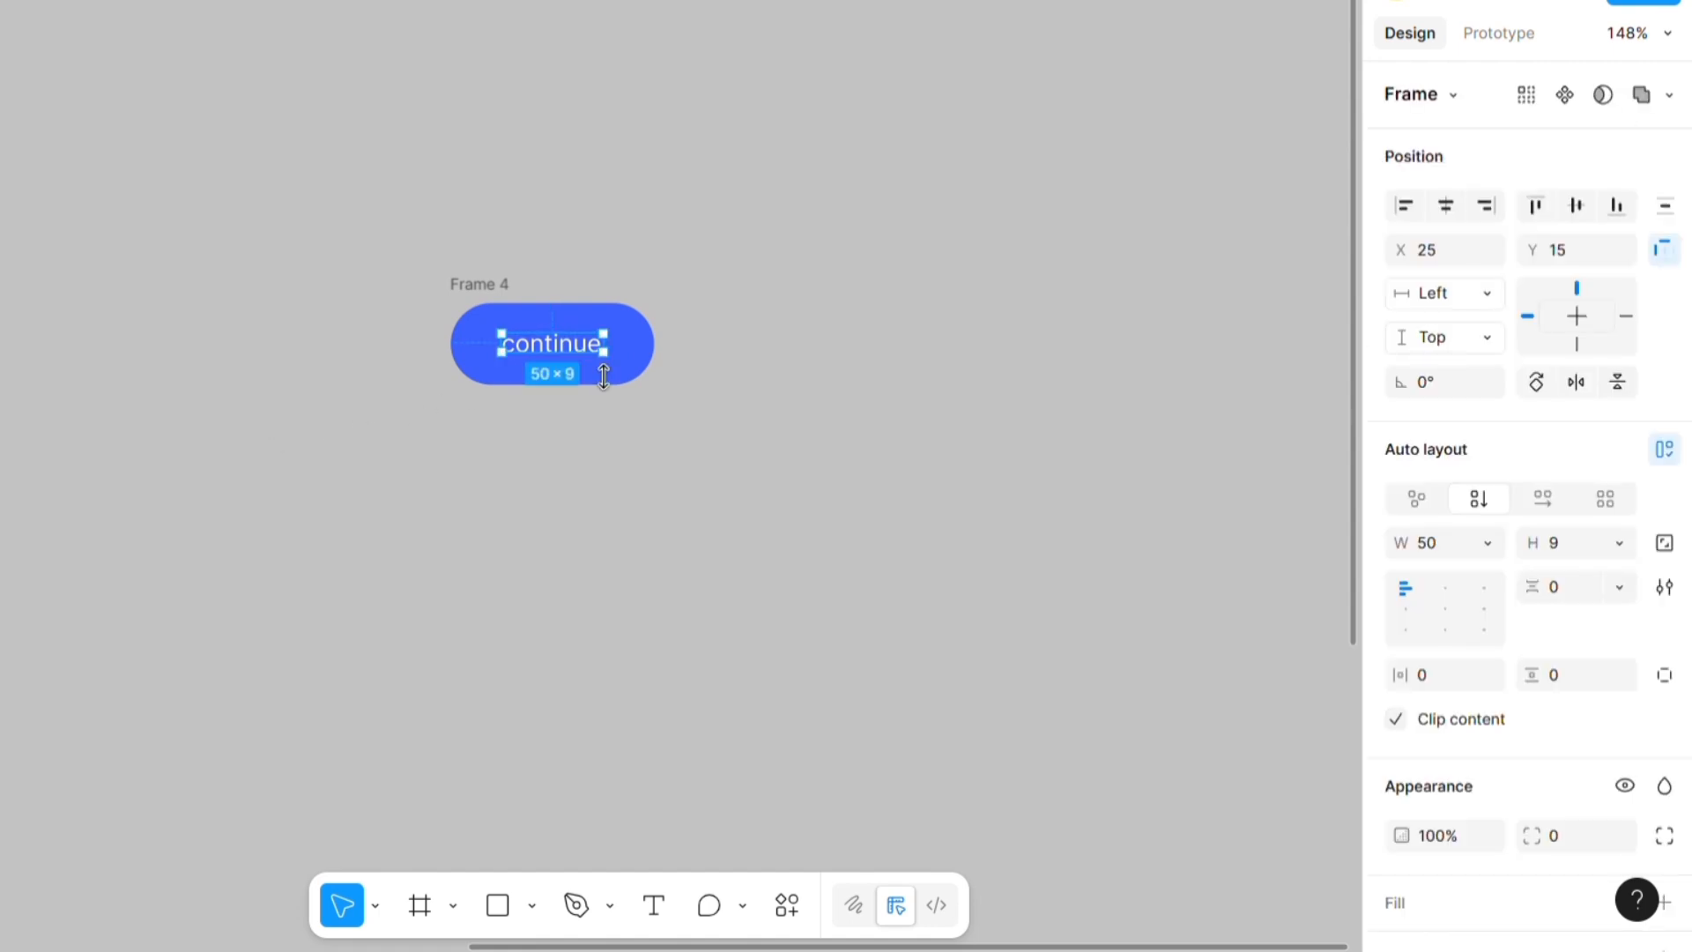
left_click(634, 438)
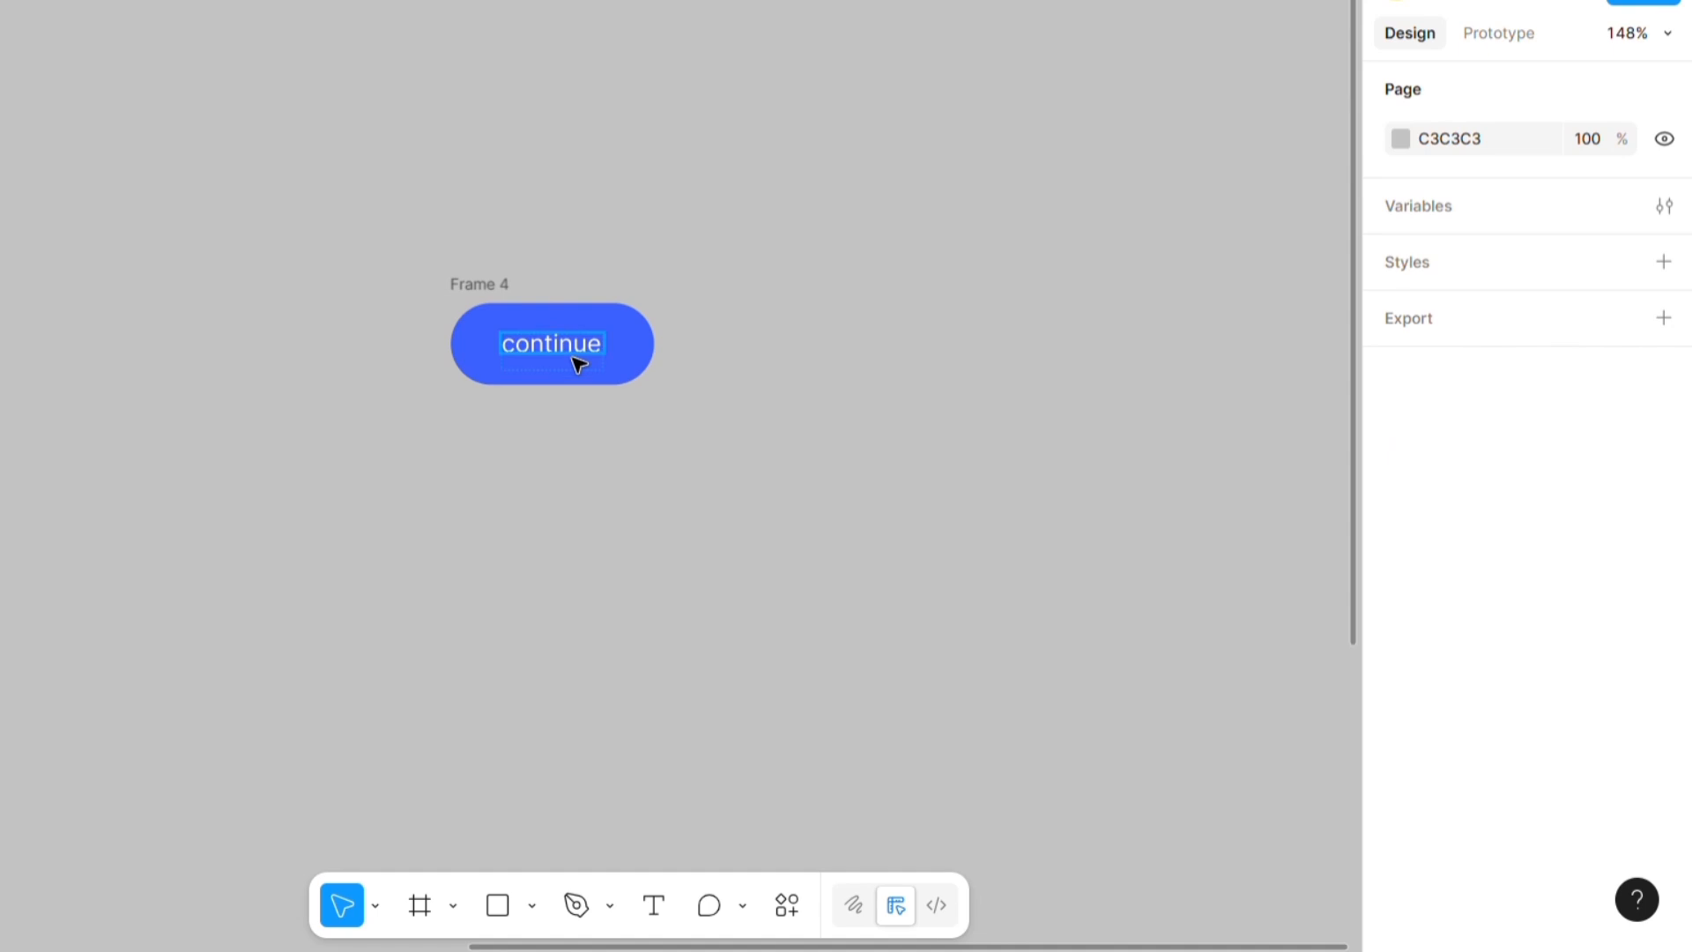
- Duplicate the complete blue button frame, with the copy beside it at X 641, Y -242
left_click(487, 295)
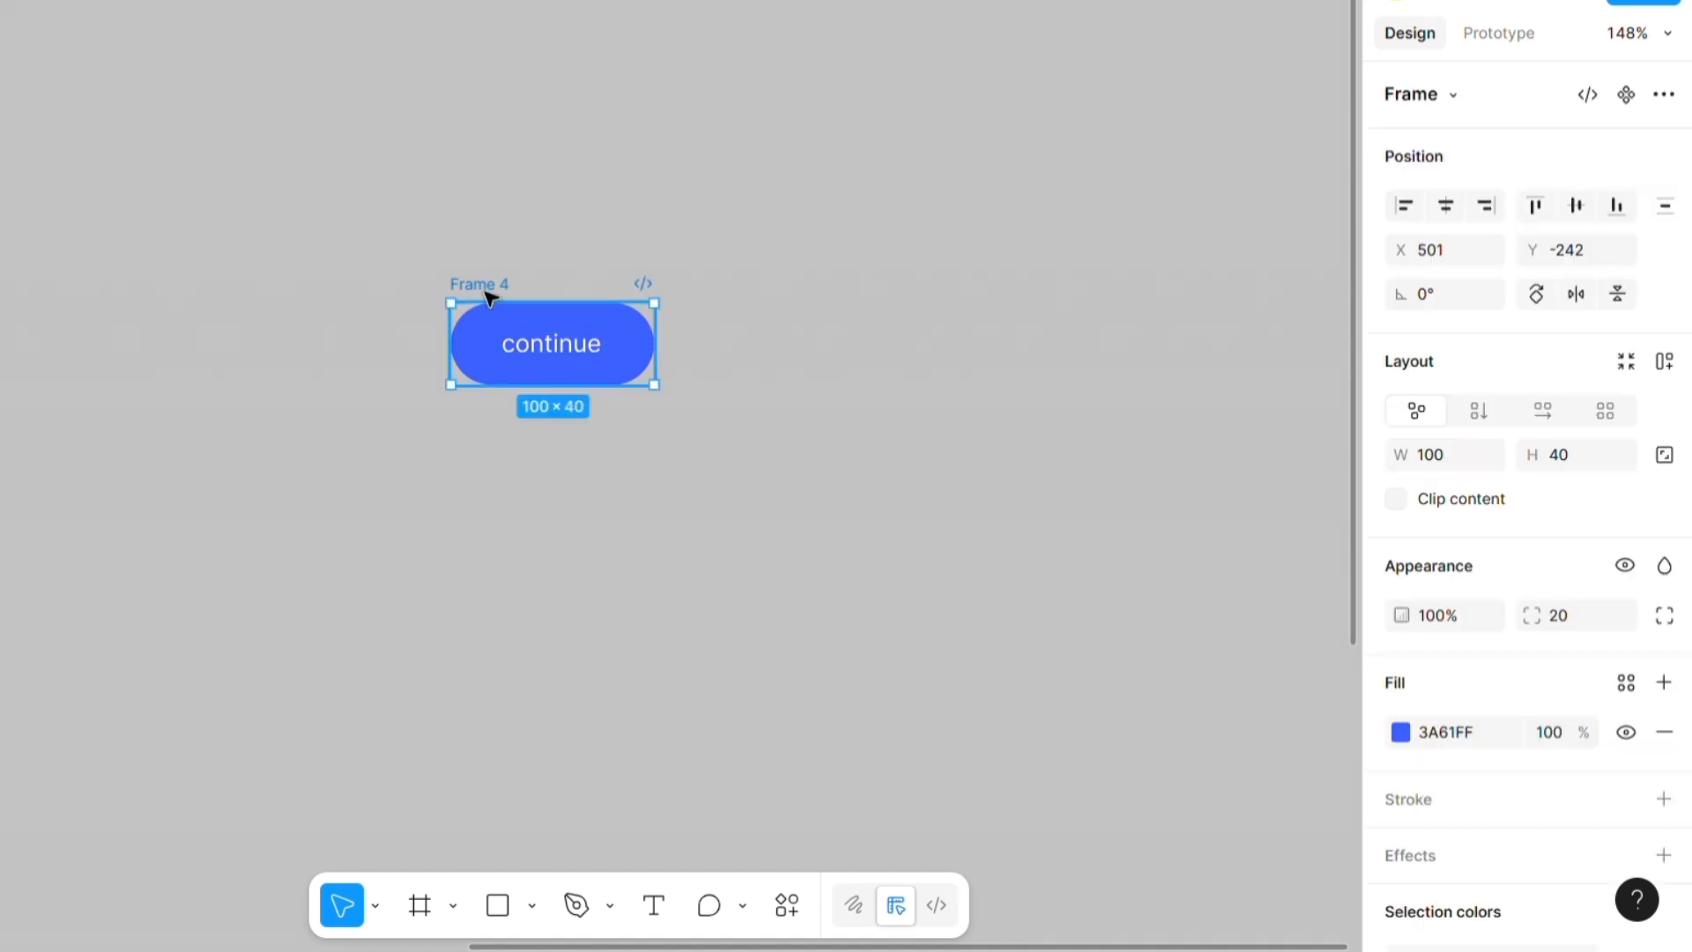
key("ctrl+d")
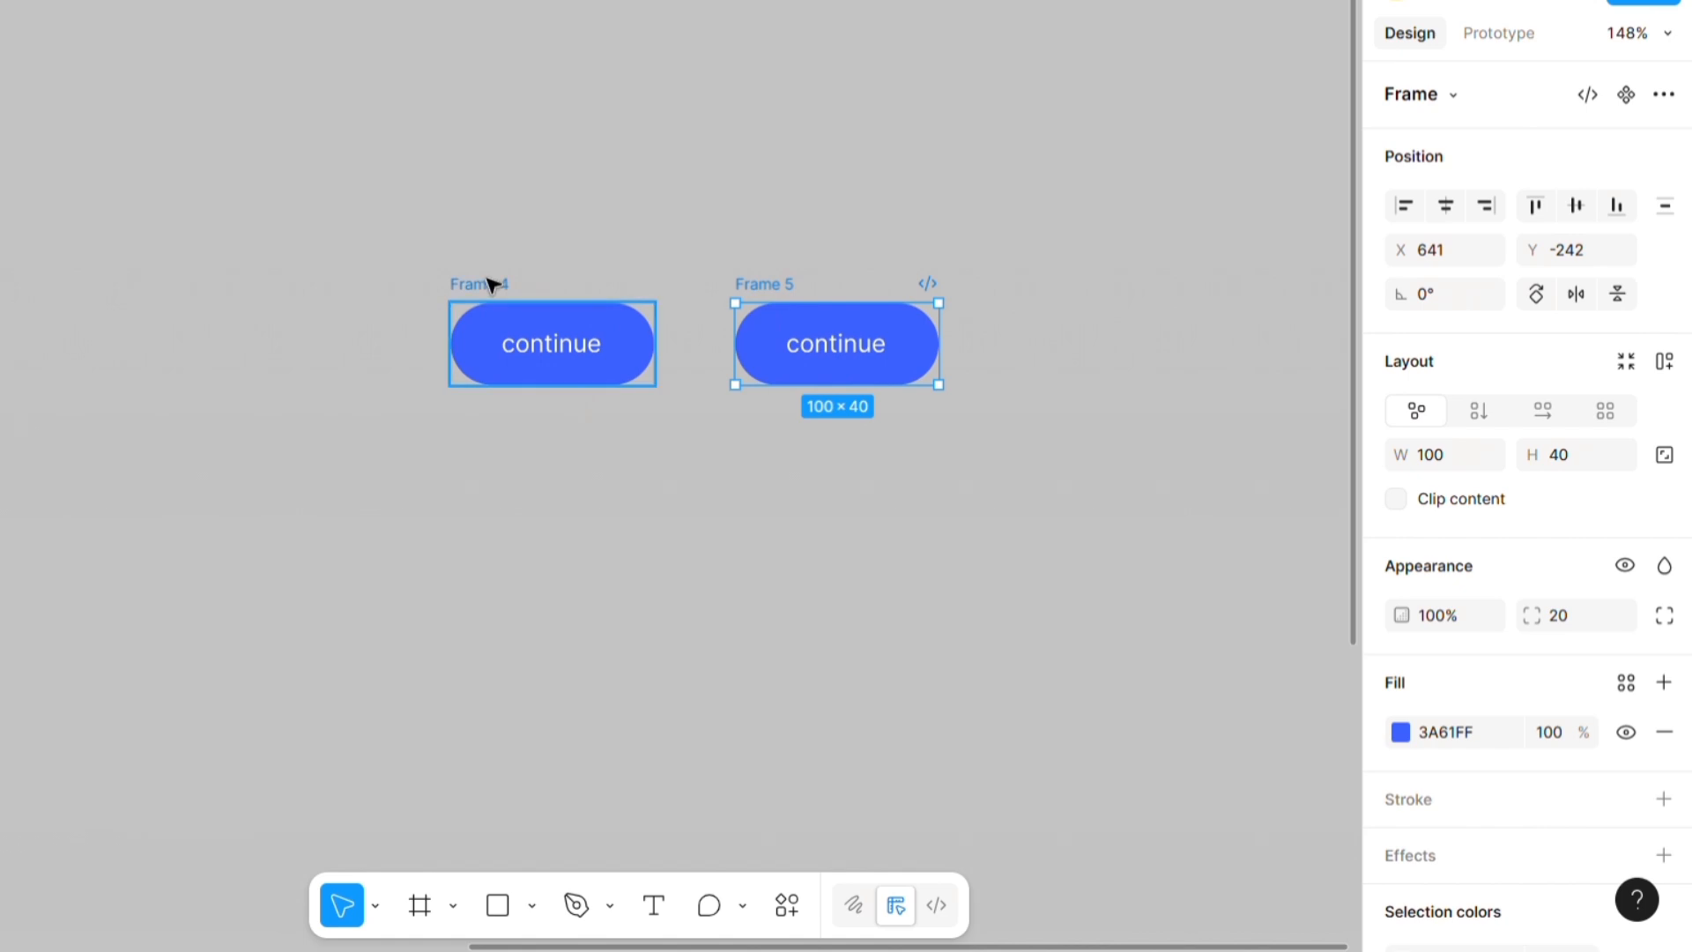
- Rename the original blue button frame, Frame 4, as left
left_click(498, 286)
double_click(499, 285)
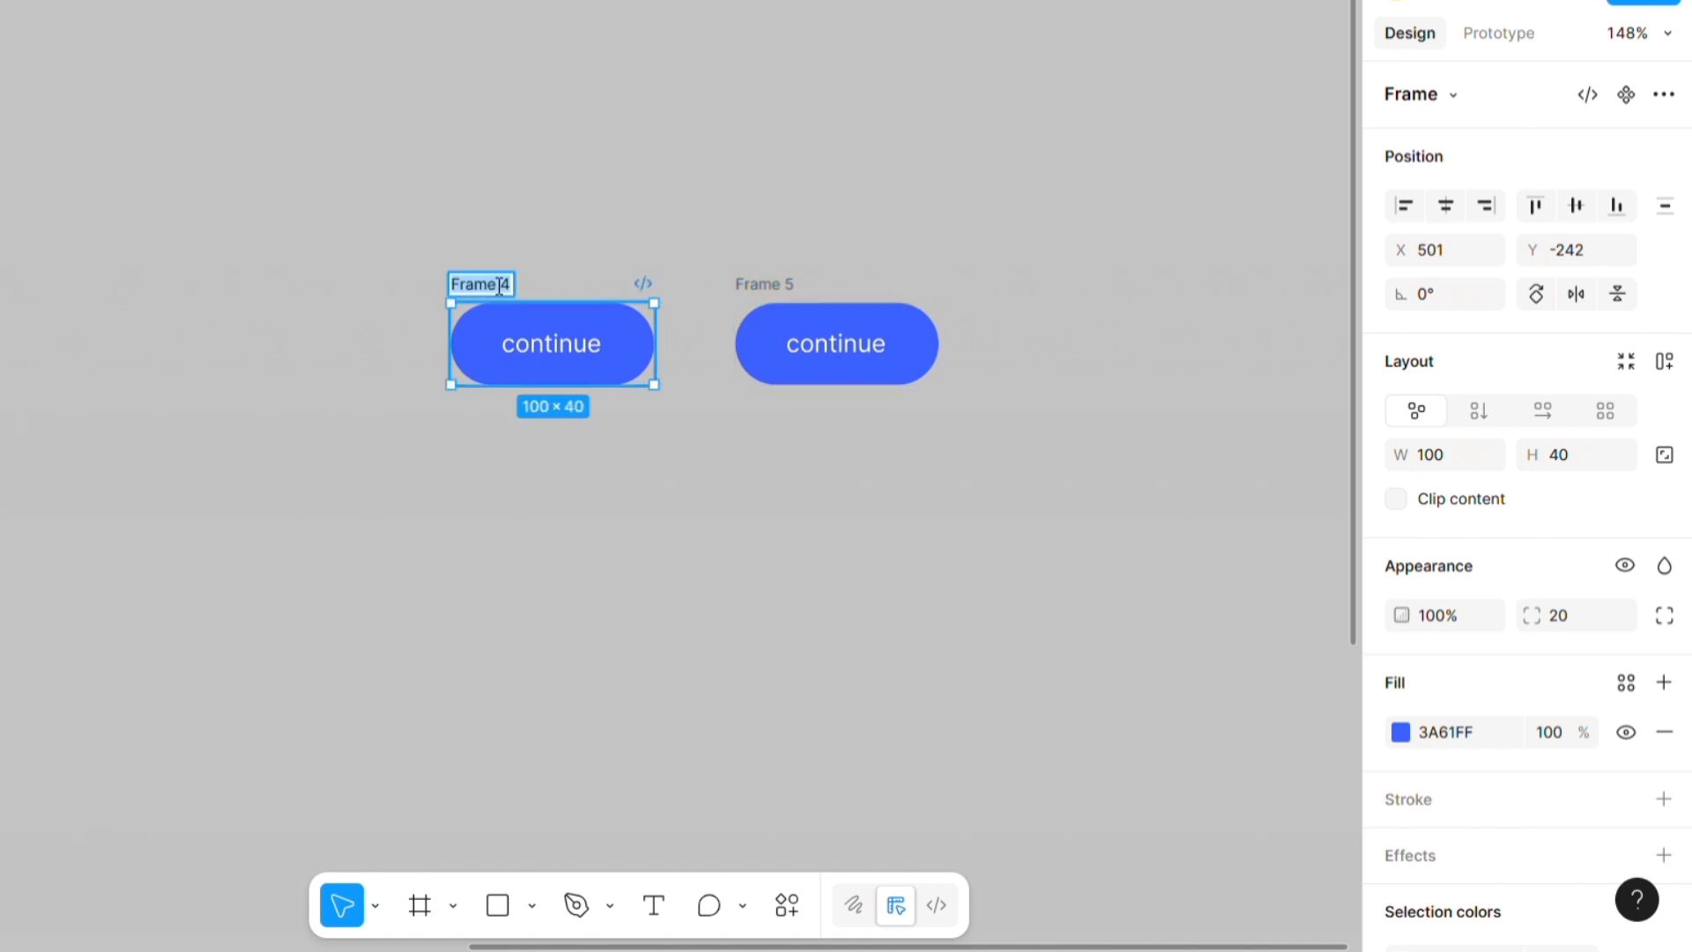
type("initial")
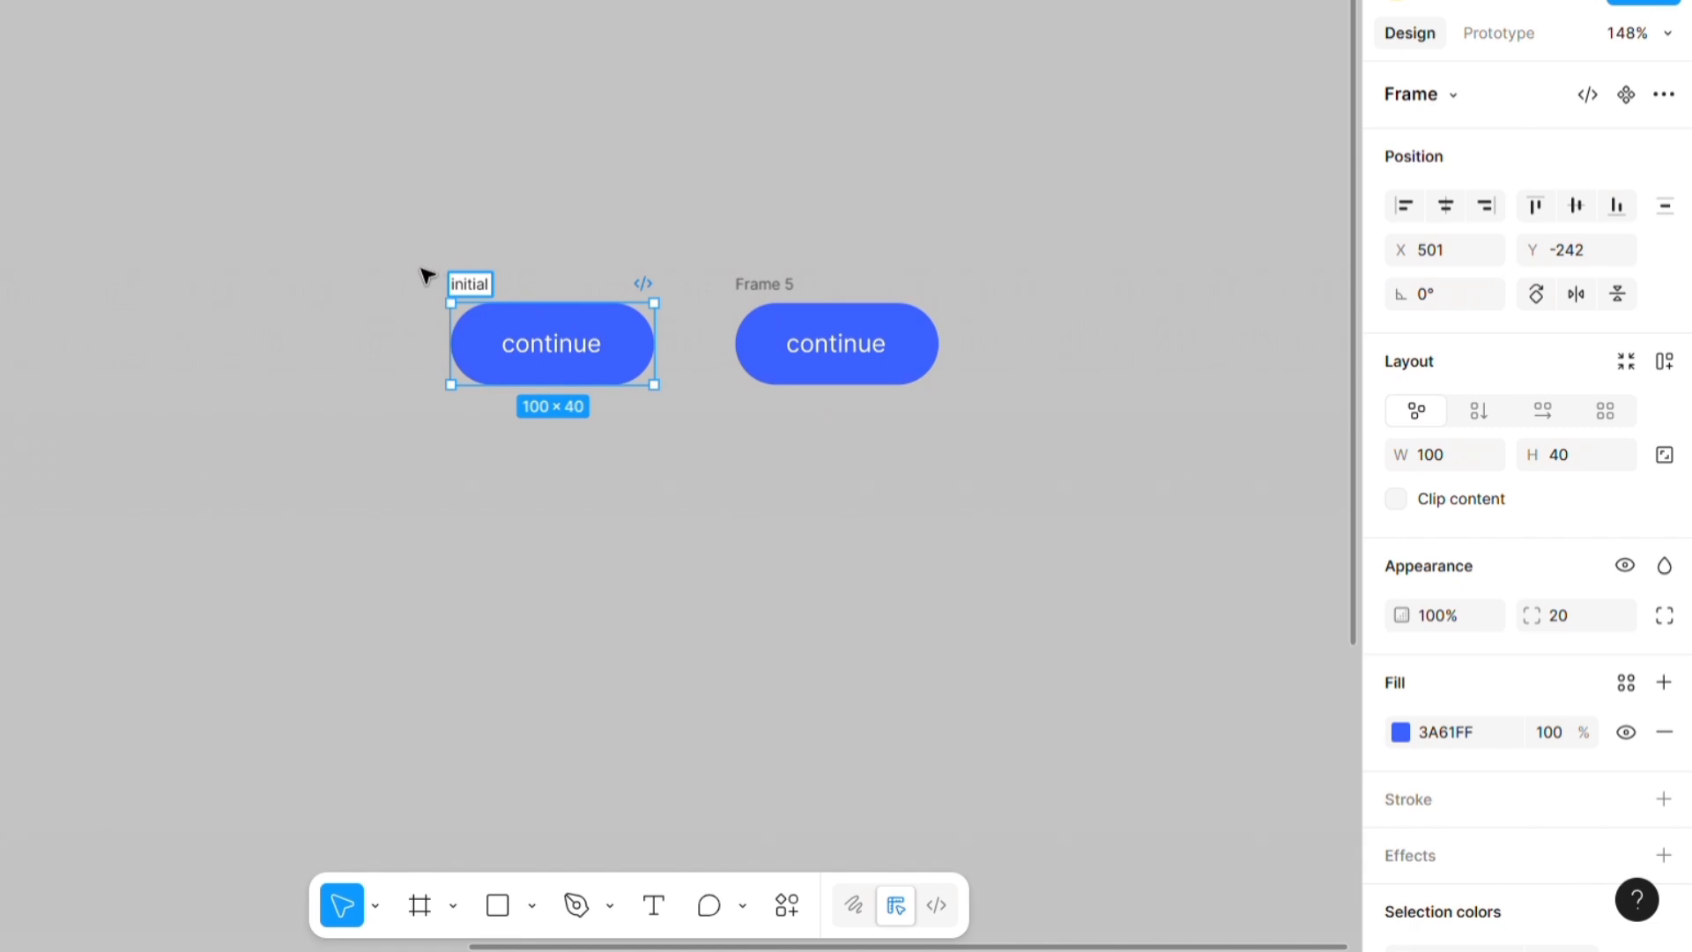
key("BackSpace")
key("BackSpace")
key("BackSpace")
key("BackSpace")
key("BackSpace")
key("BackSpace")
key("BackSpace")
type("left")
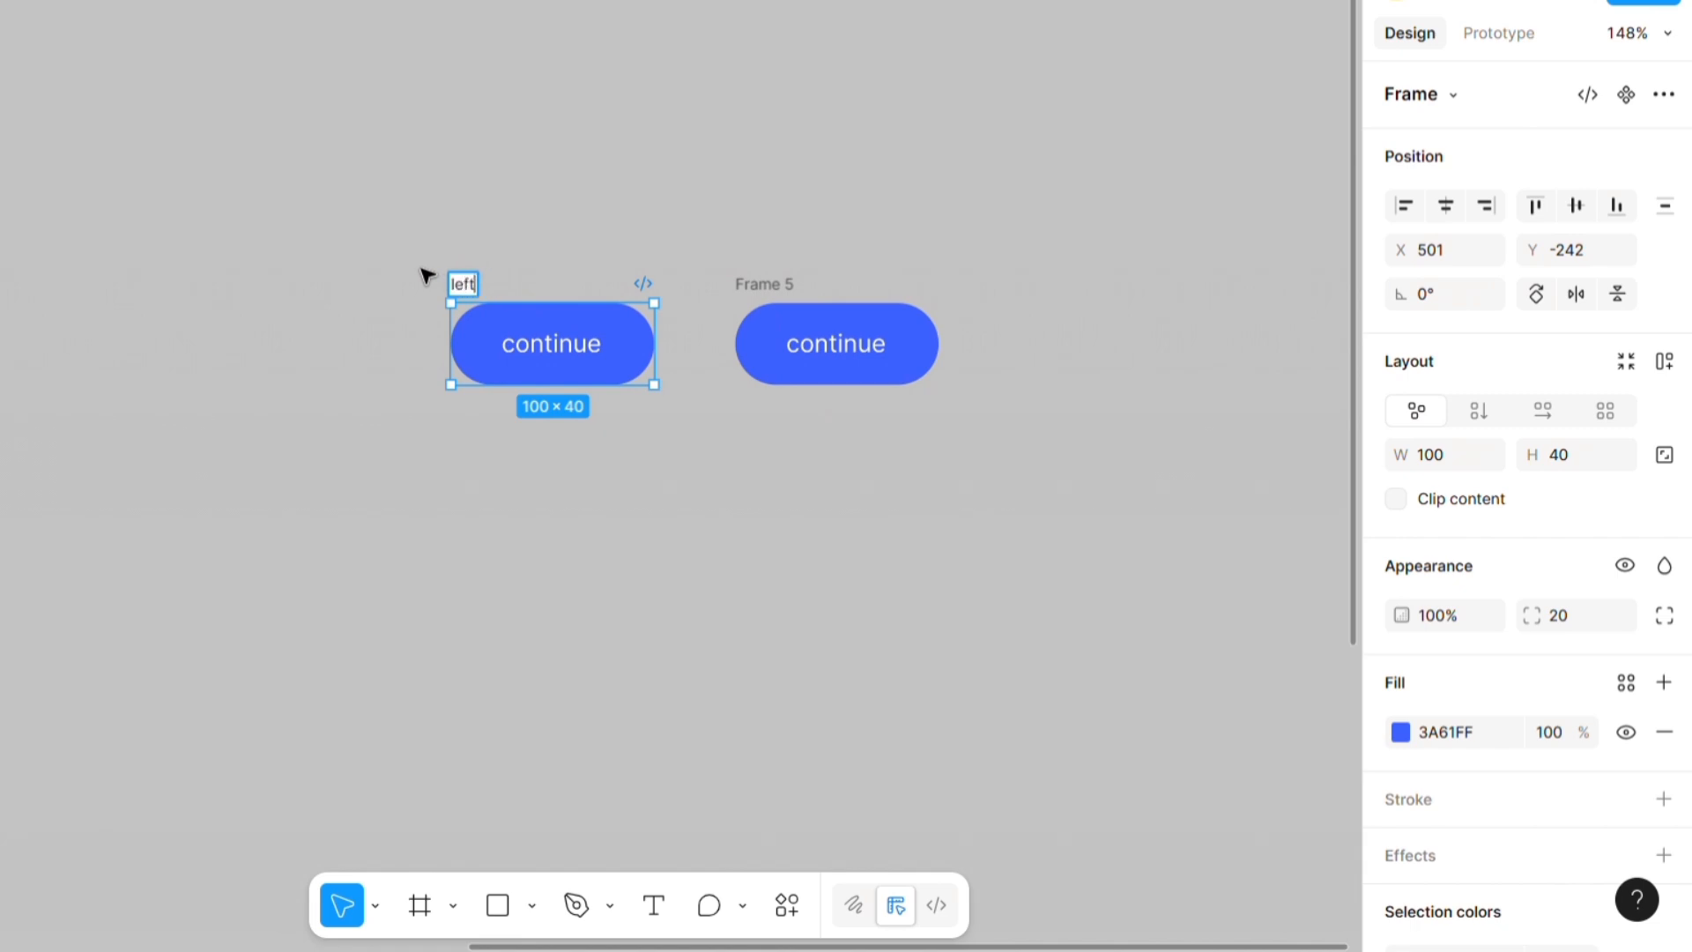
- Rename the duplicated blue button frame, Frame 5, as right
left_click(755, 300)
double_click(756, 296)
type("r")
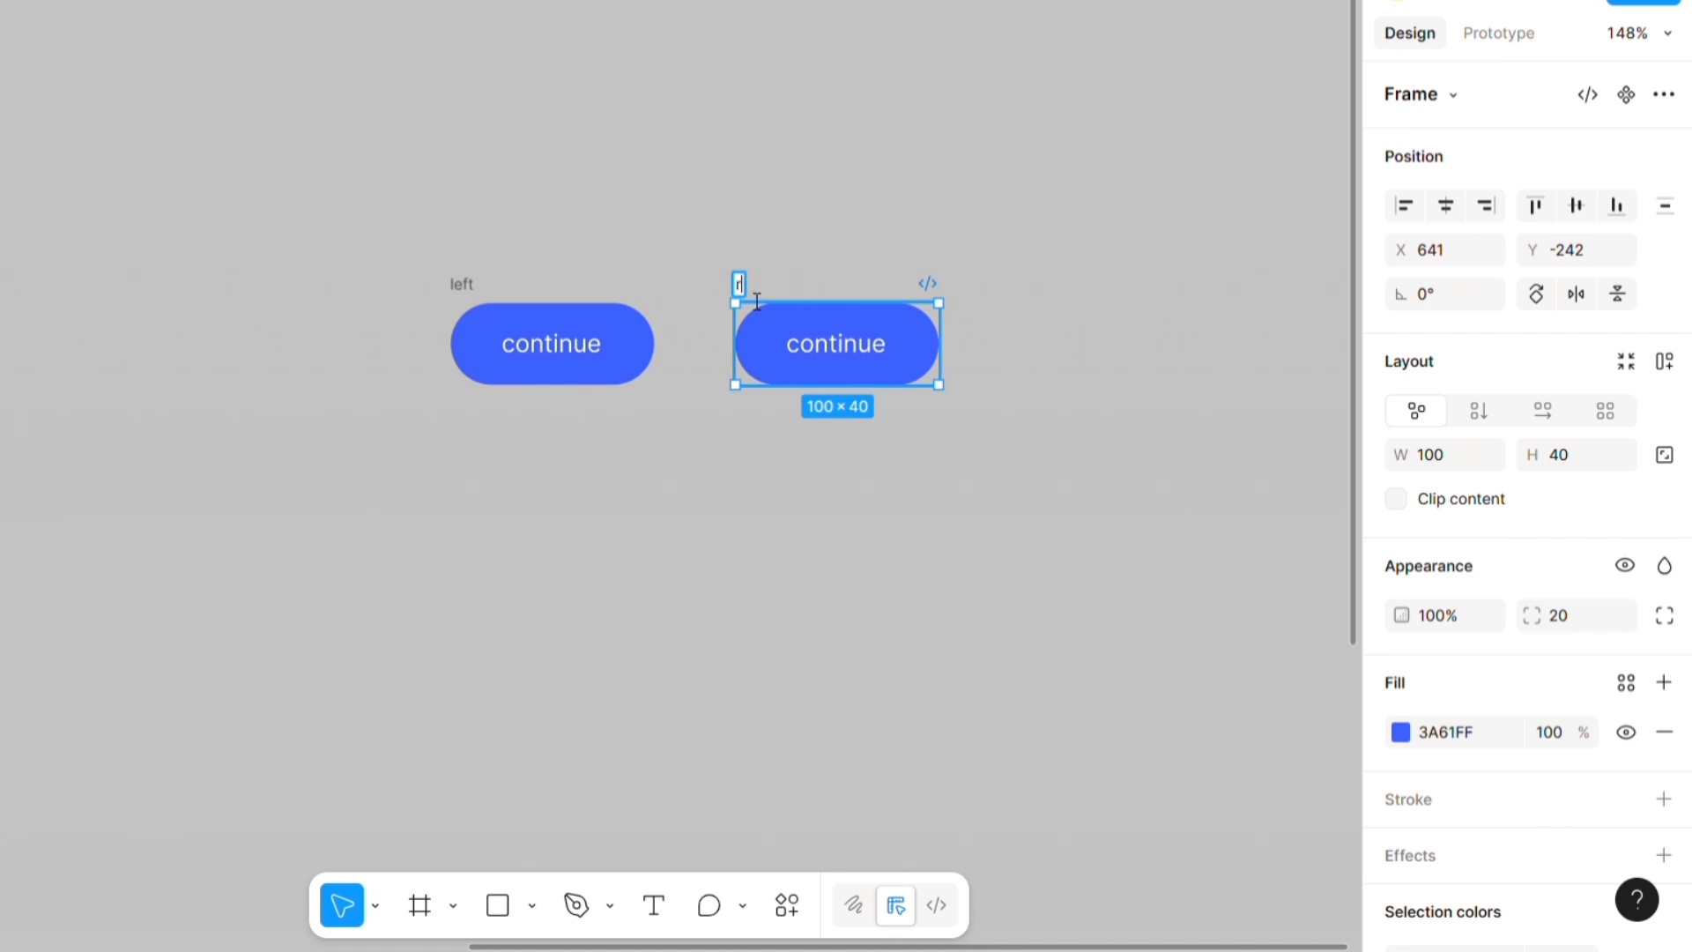
type("ight")
key("Return")
left_click(917, 253)
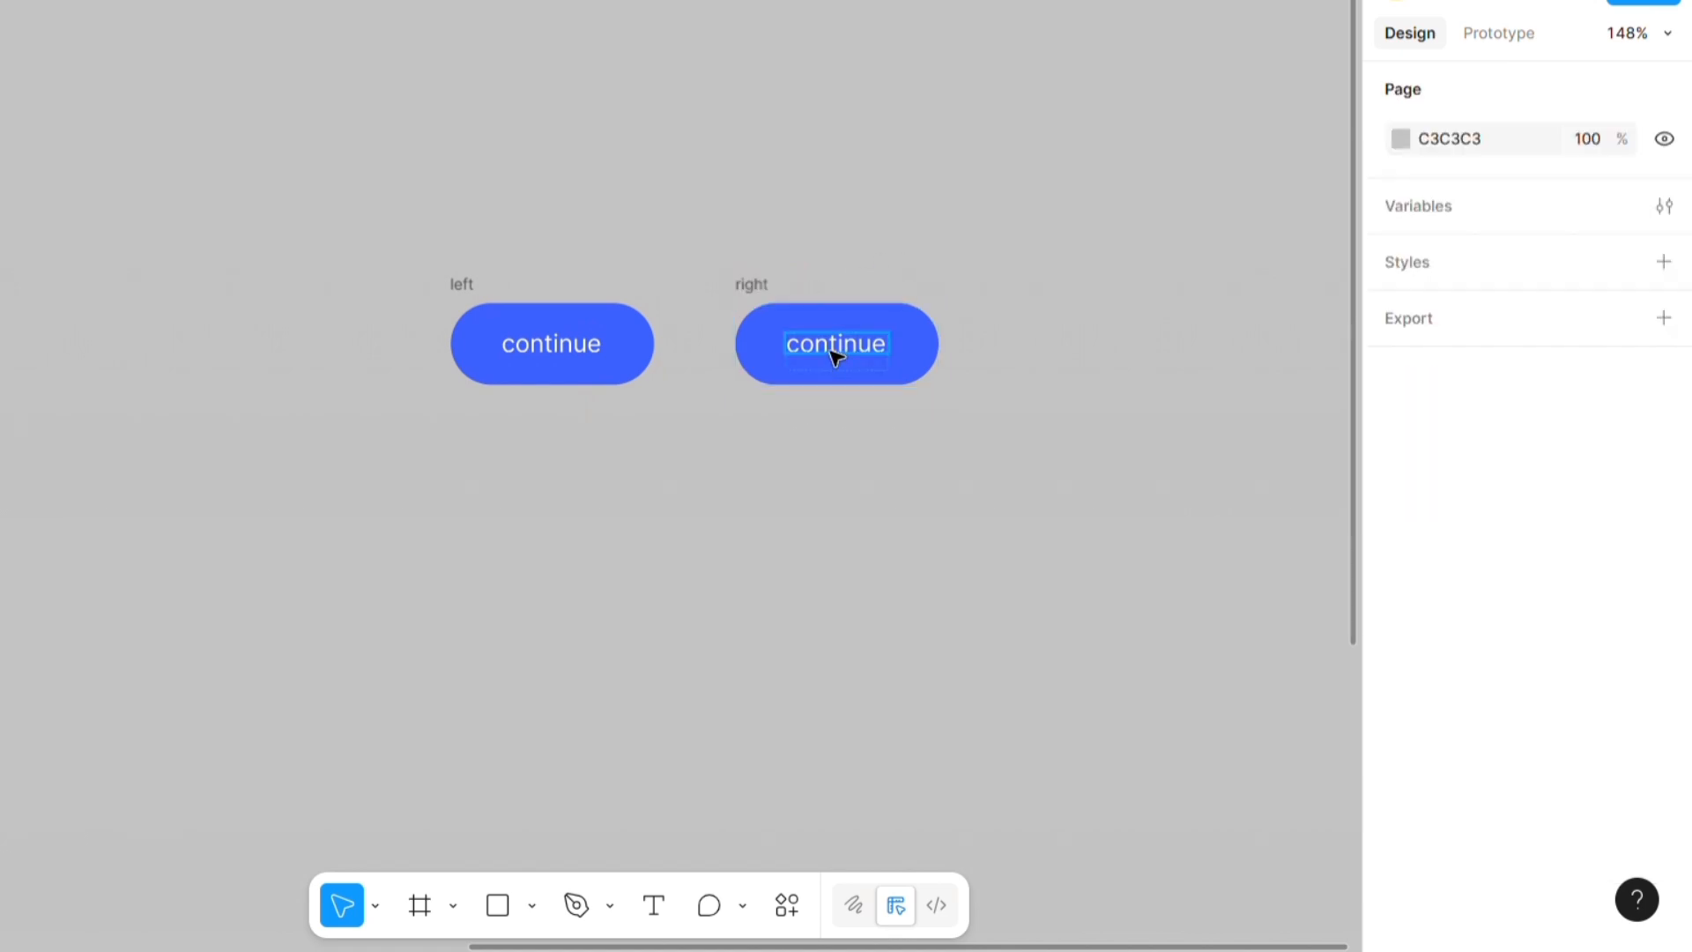
- Align the inner text frame to the left edge in the "left" button and to the right edge in the "right" button
left_click(568, 355)
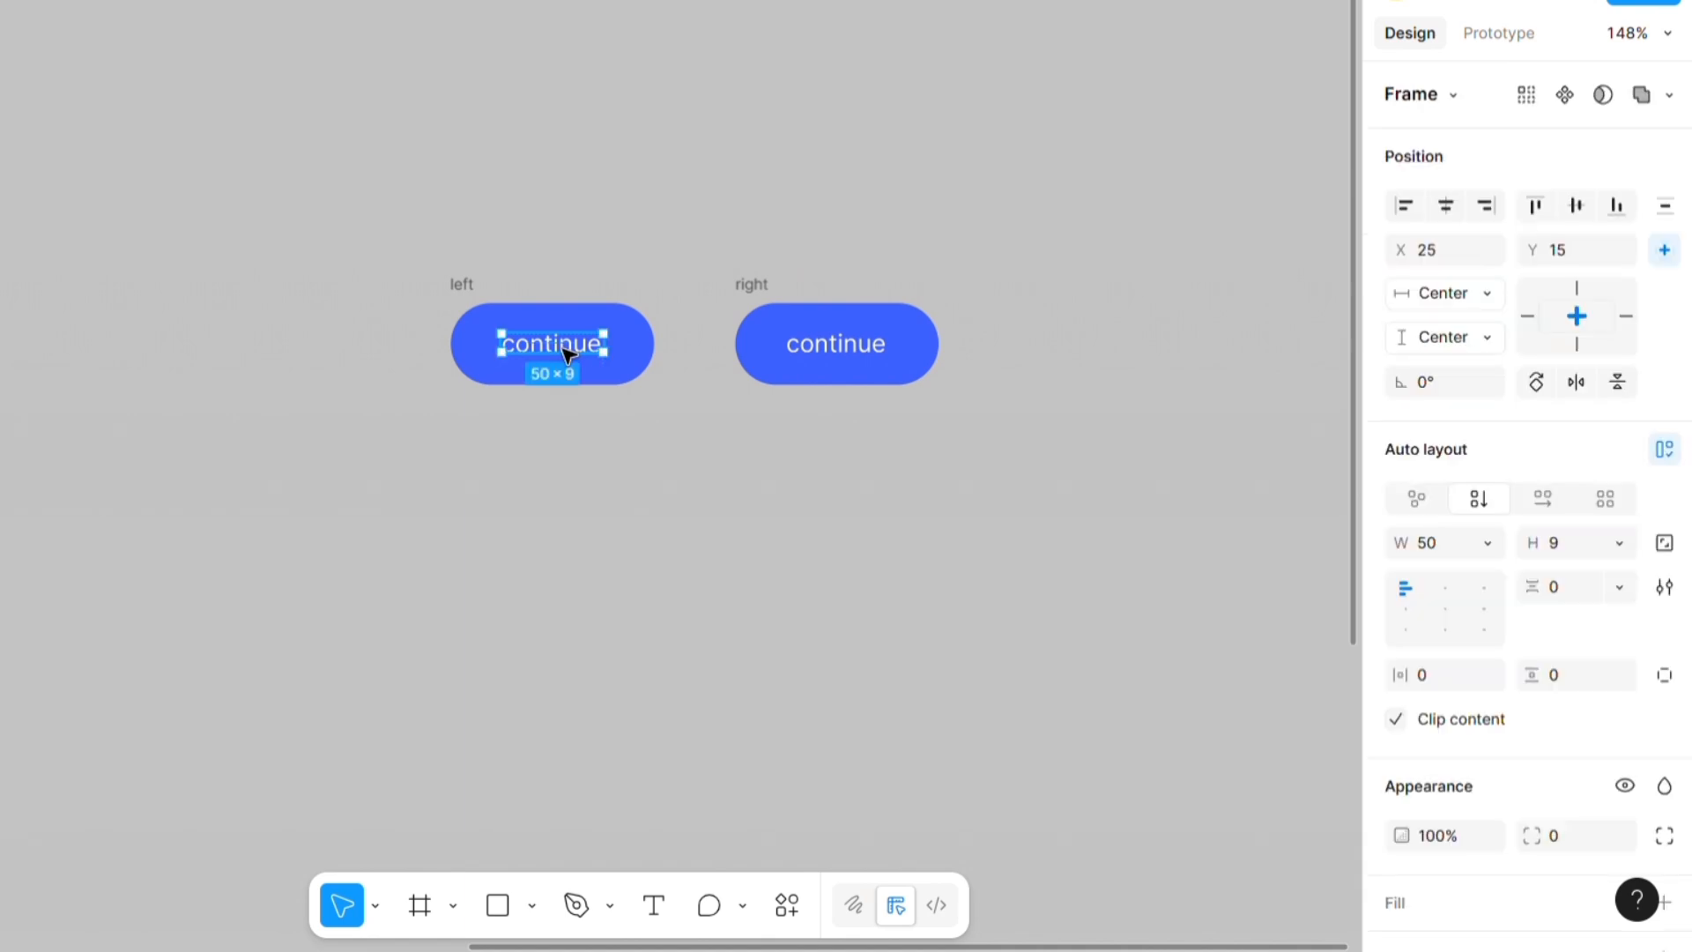
left_click(1405, 205)
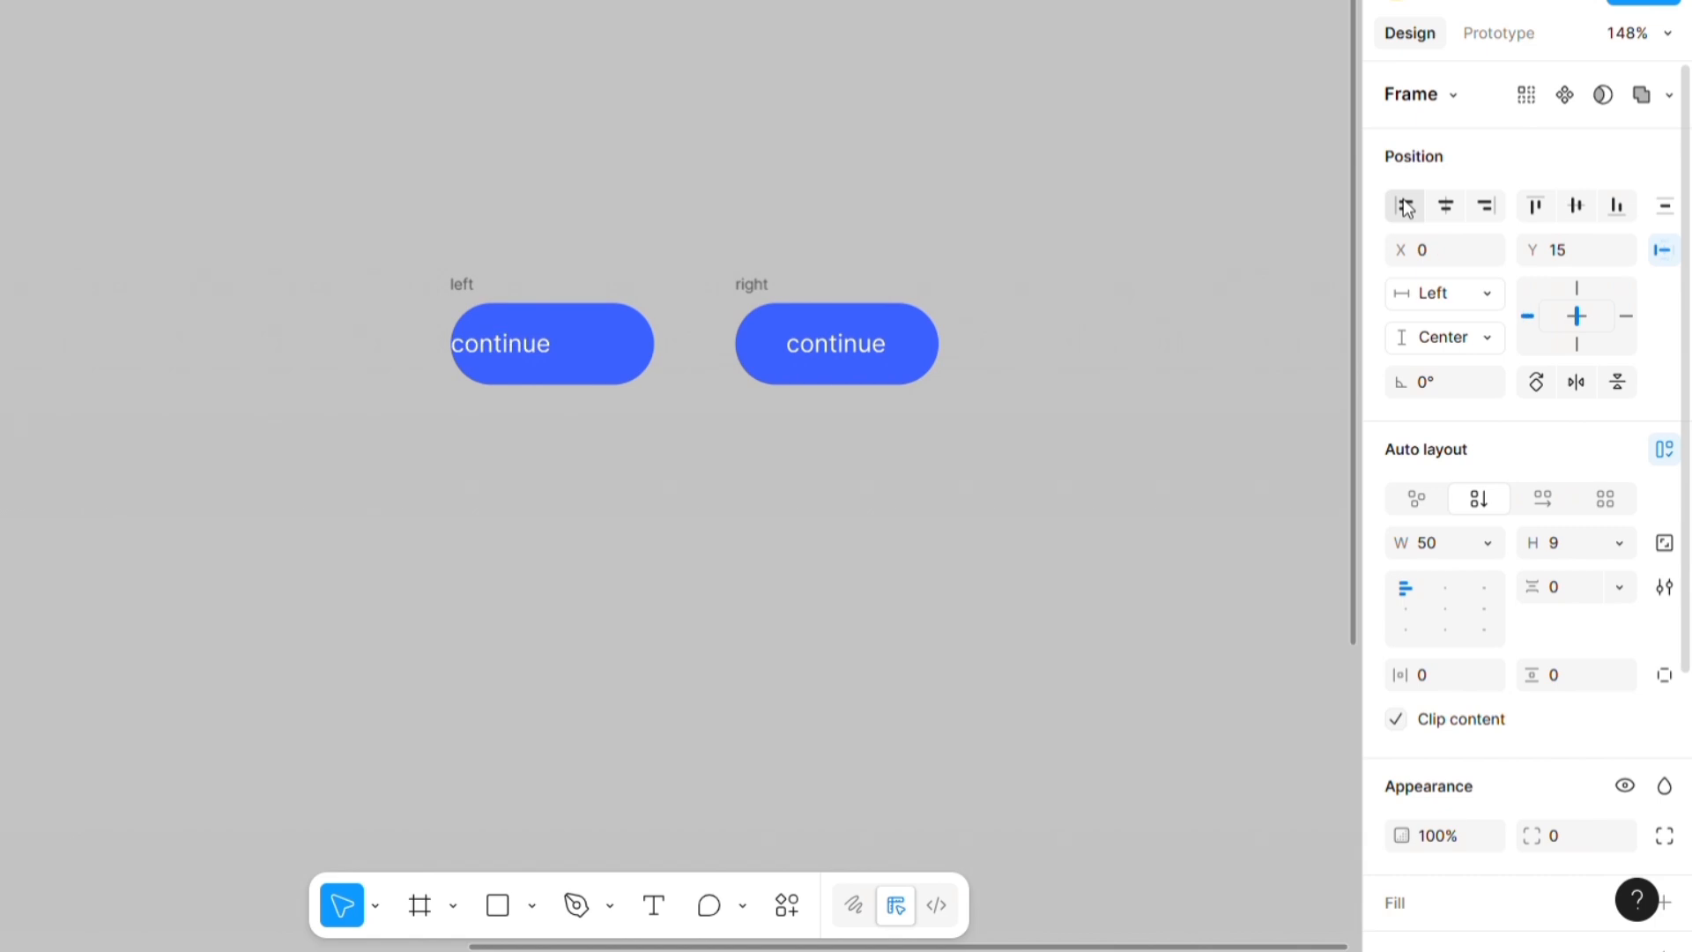
left_click(758, 287)
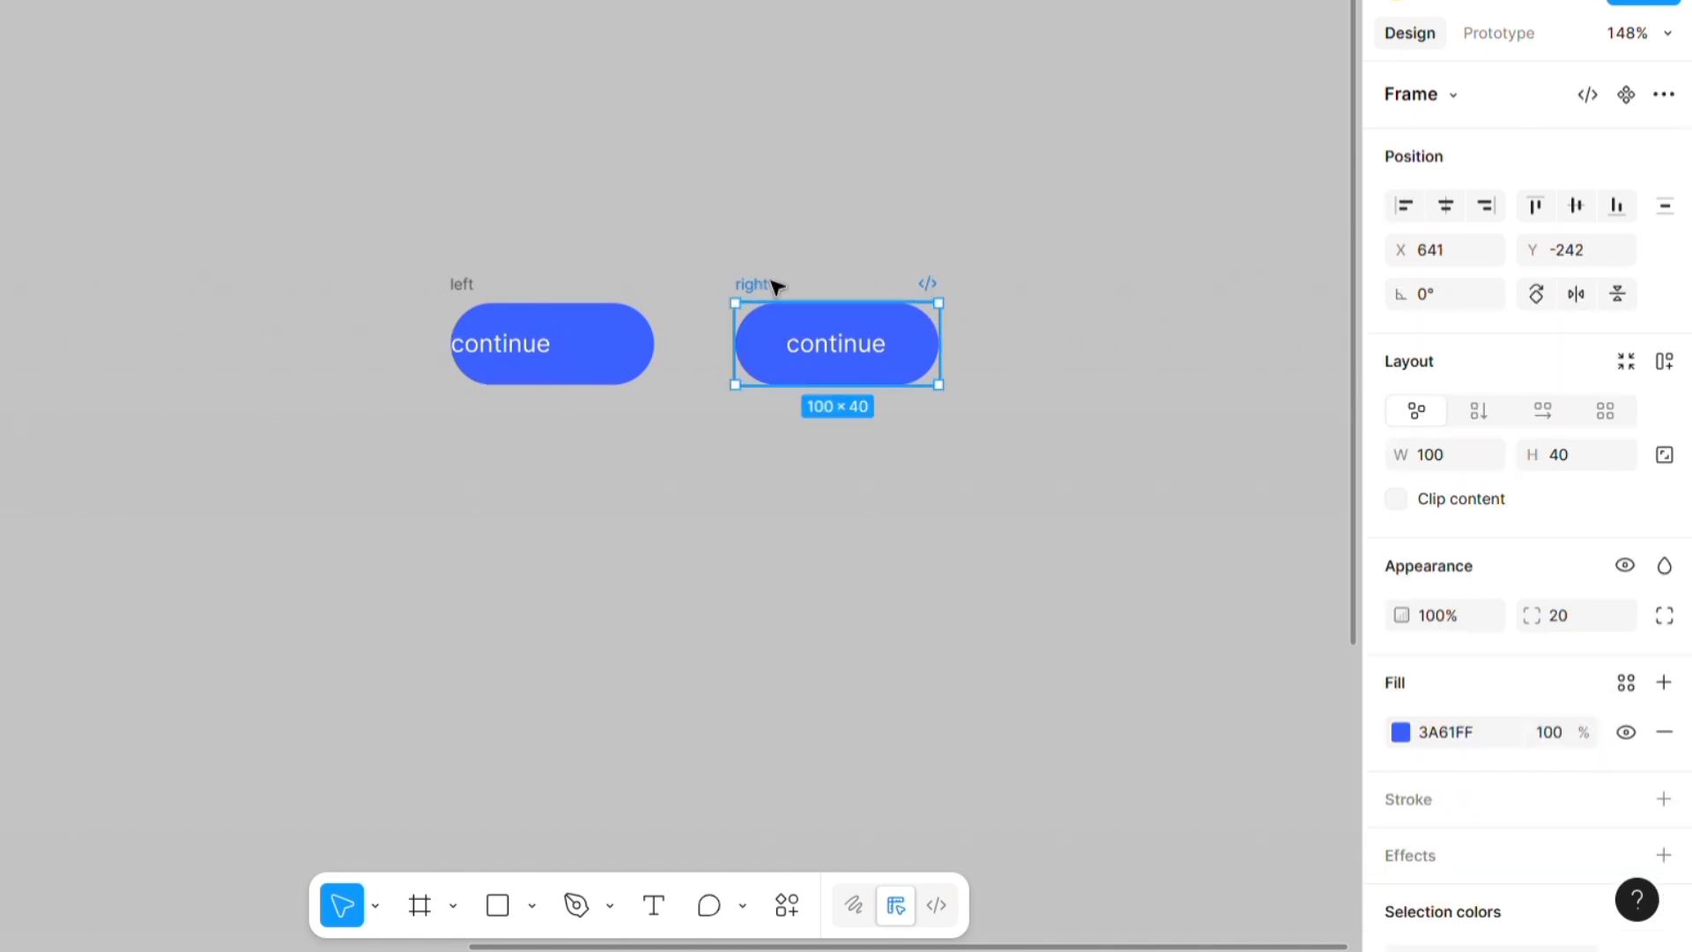
left_click(877, 349)
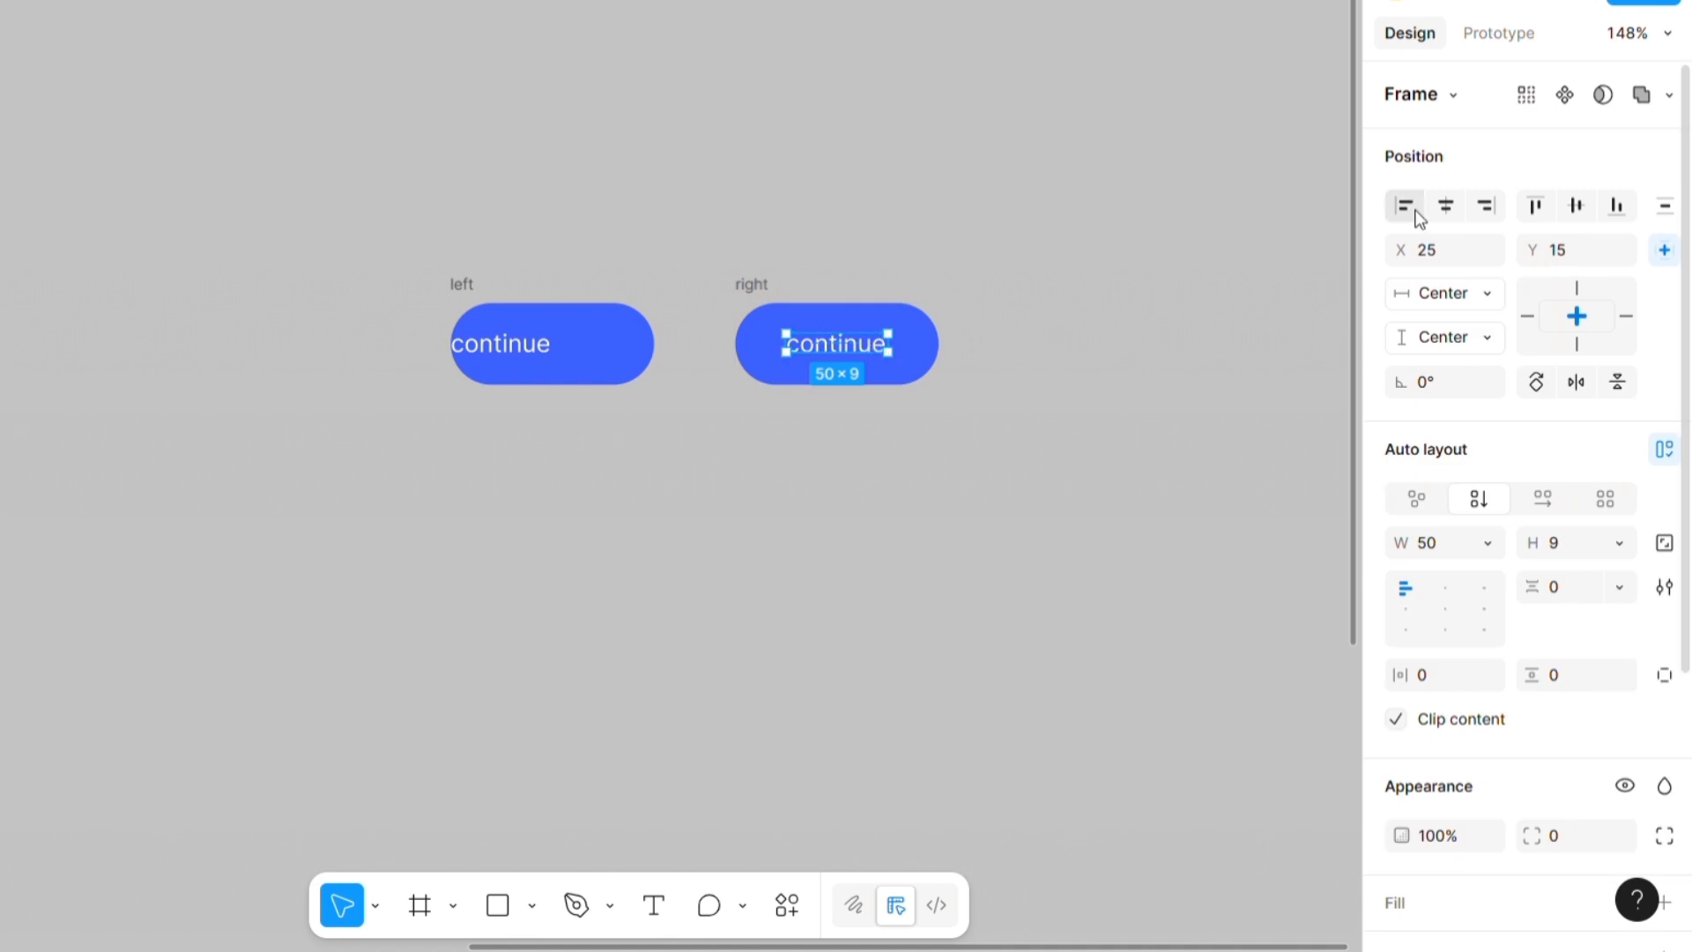
left_click(1483, 206)
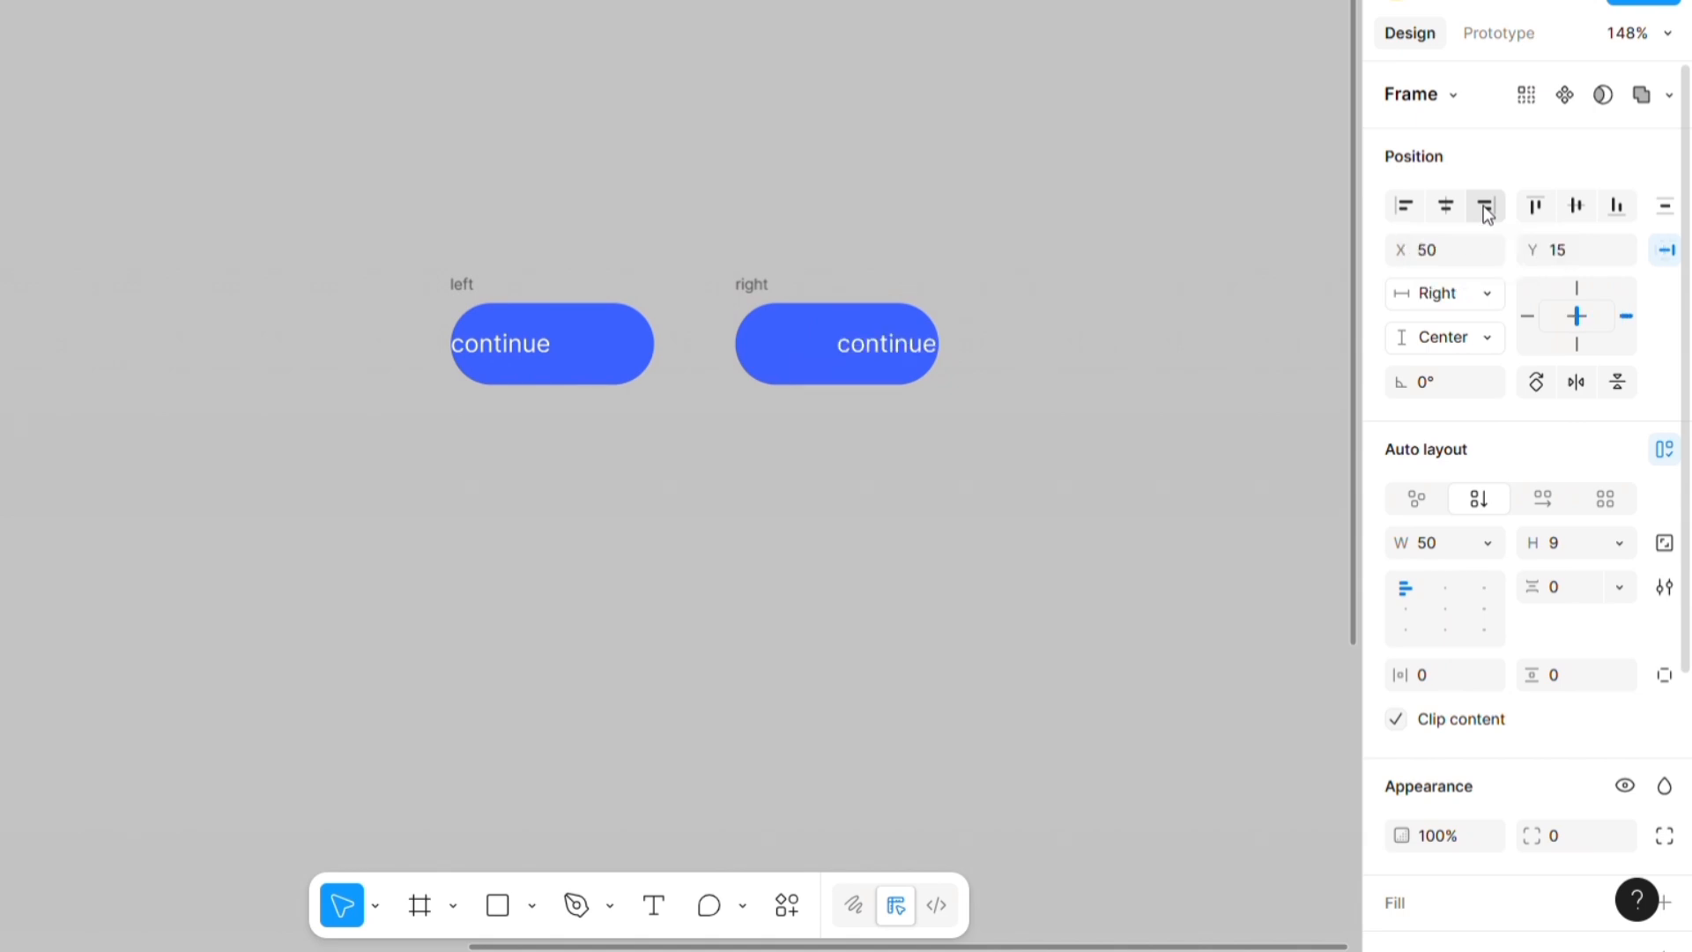
left_click(1080, 287)
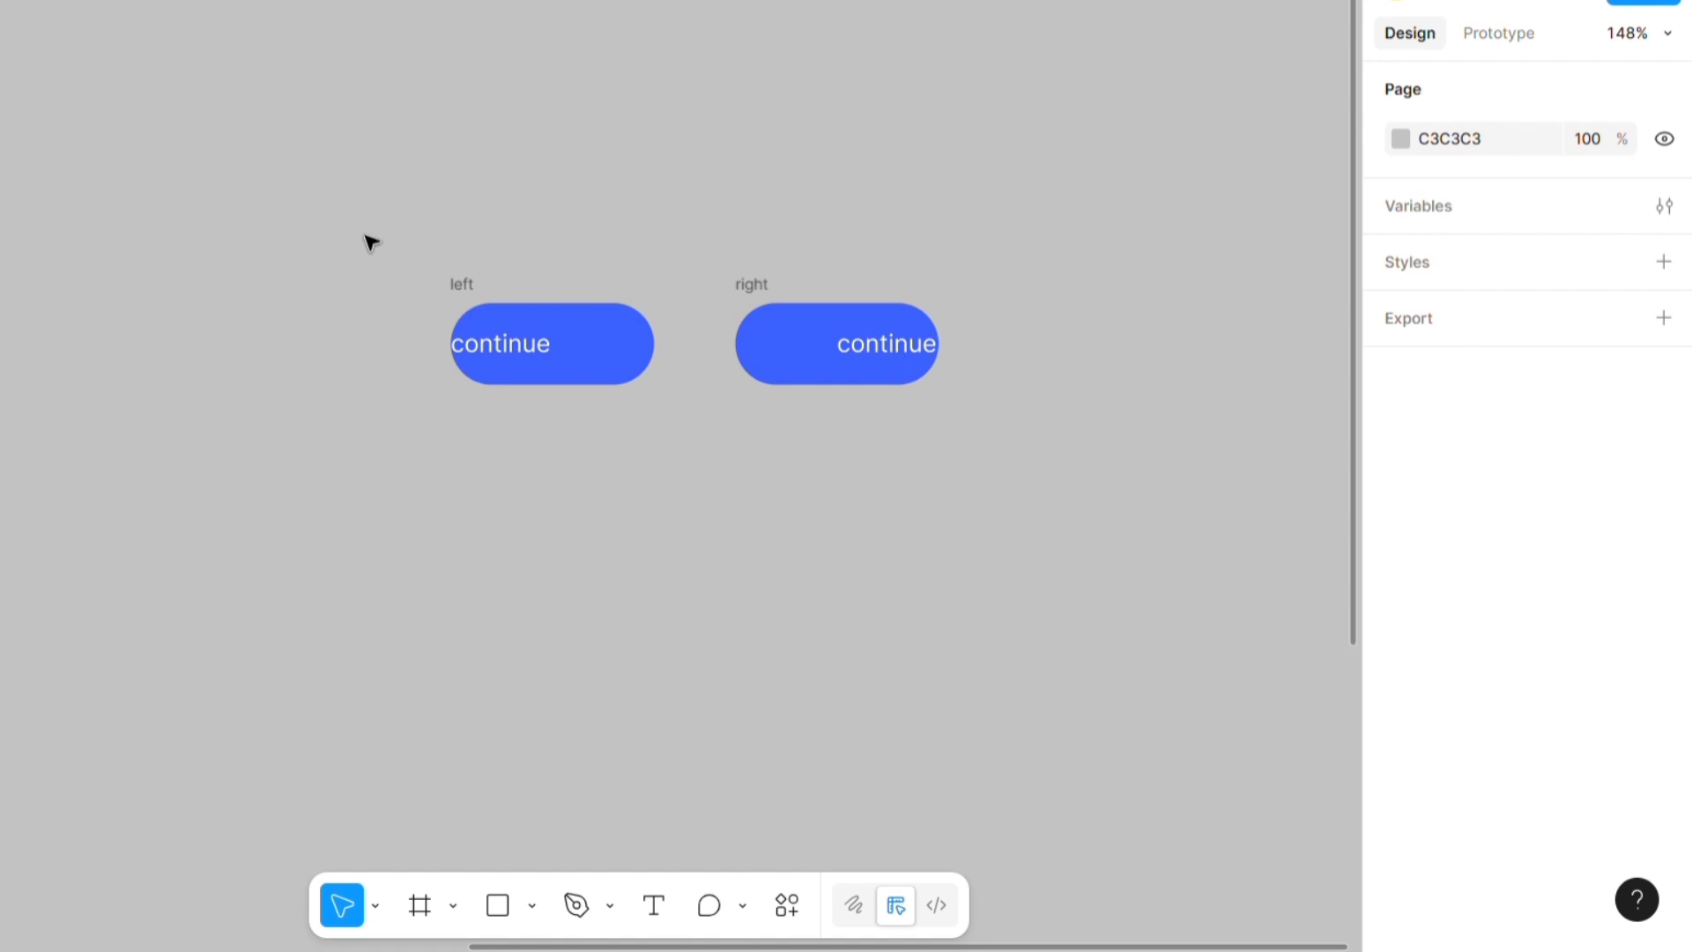
- Combine the "left" and "right" blue button frames into a component set
left_click_drag(359, 230, 650, 238)
left_click_drag(275, 196, 1167, 532)
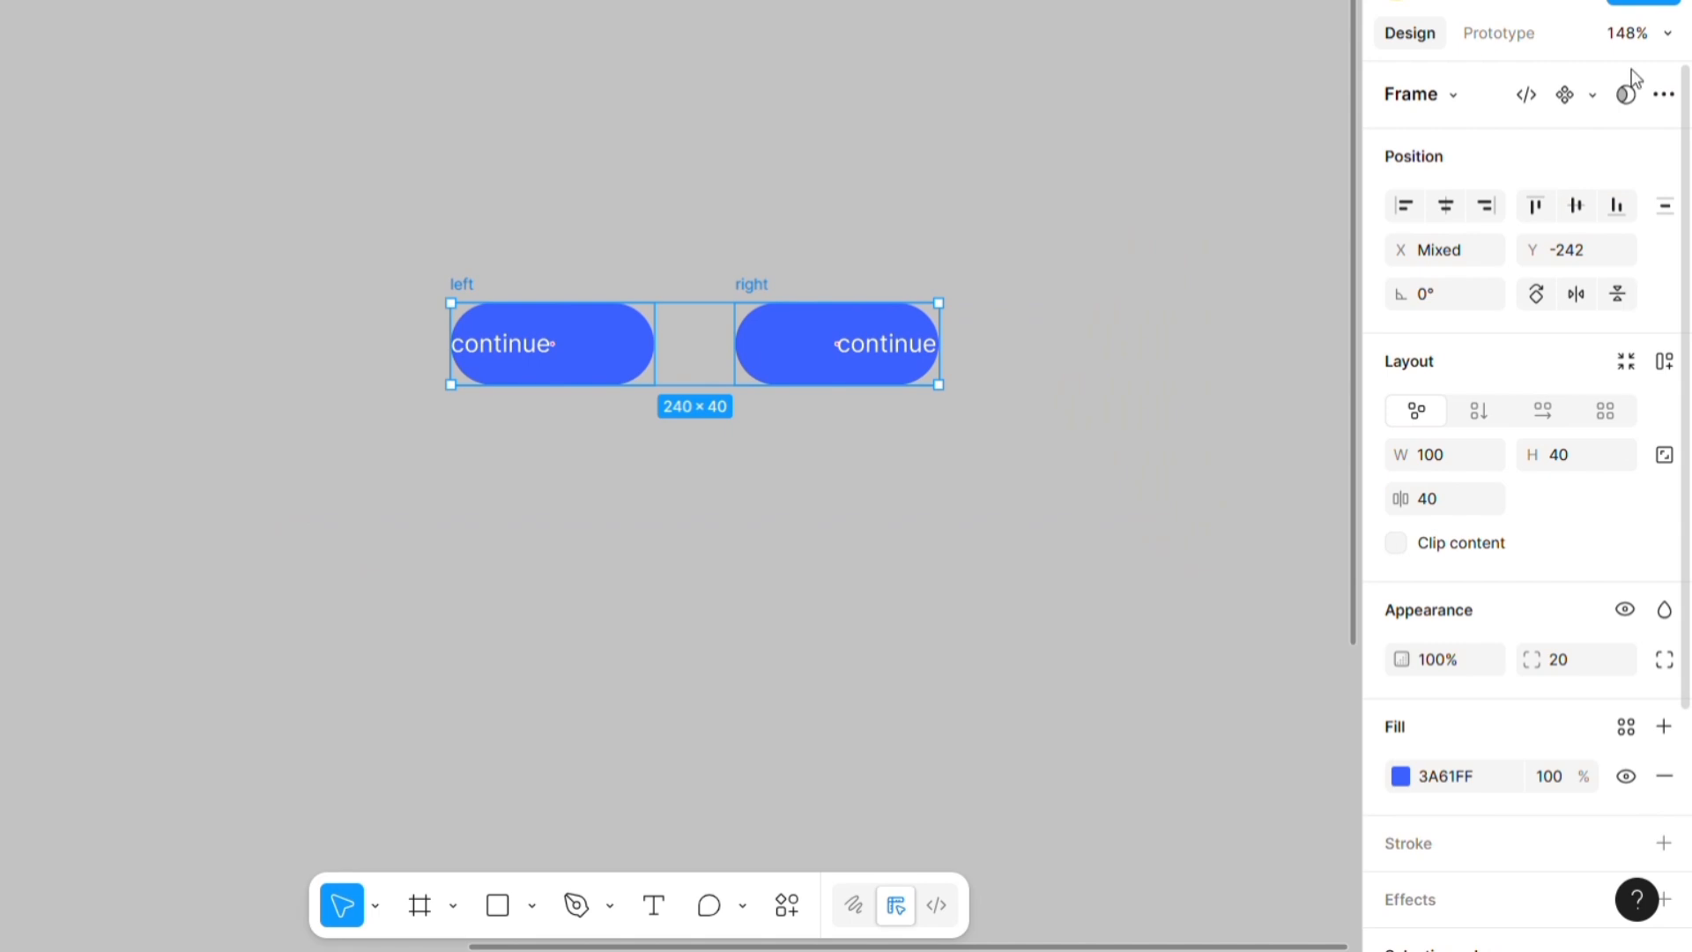
left_click(1594, 94)
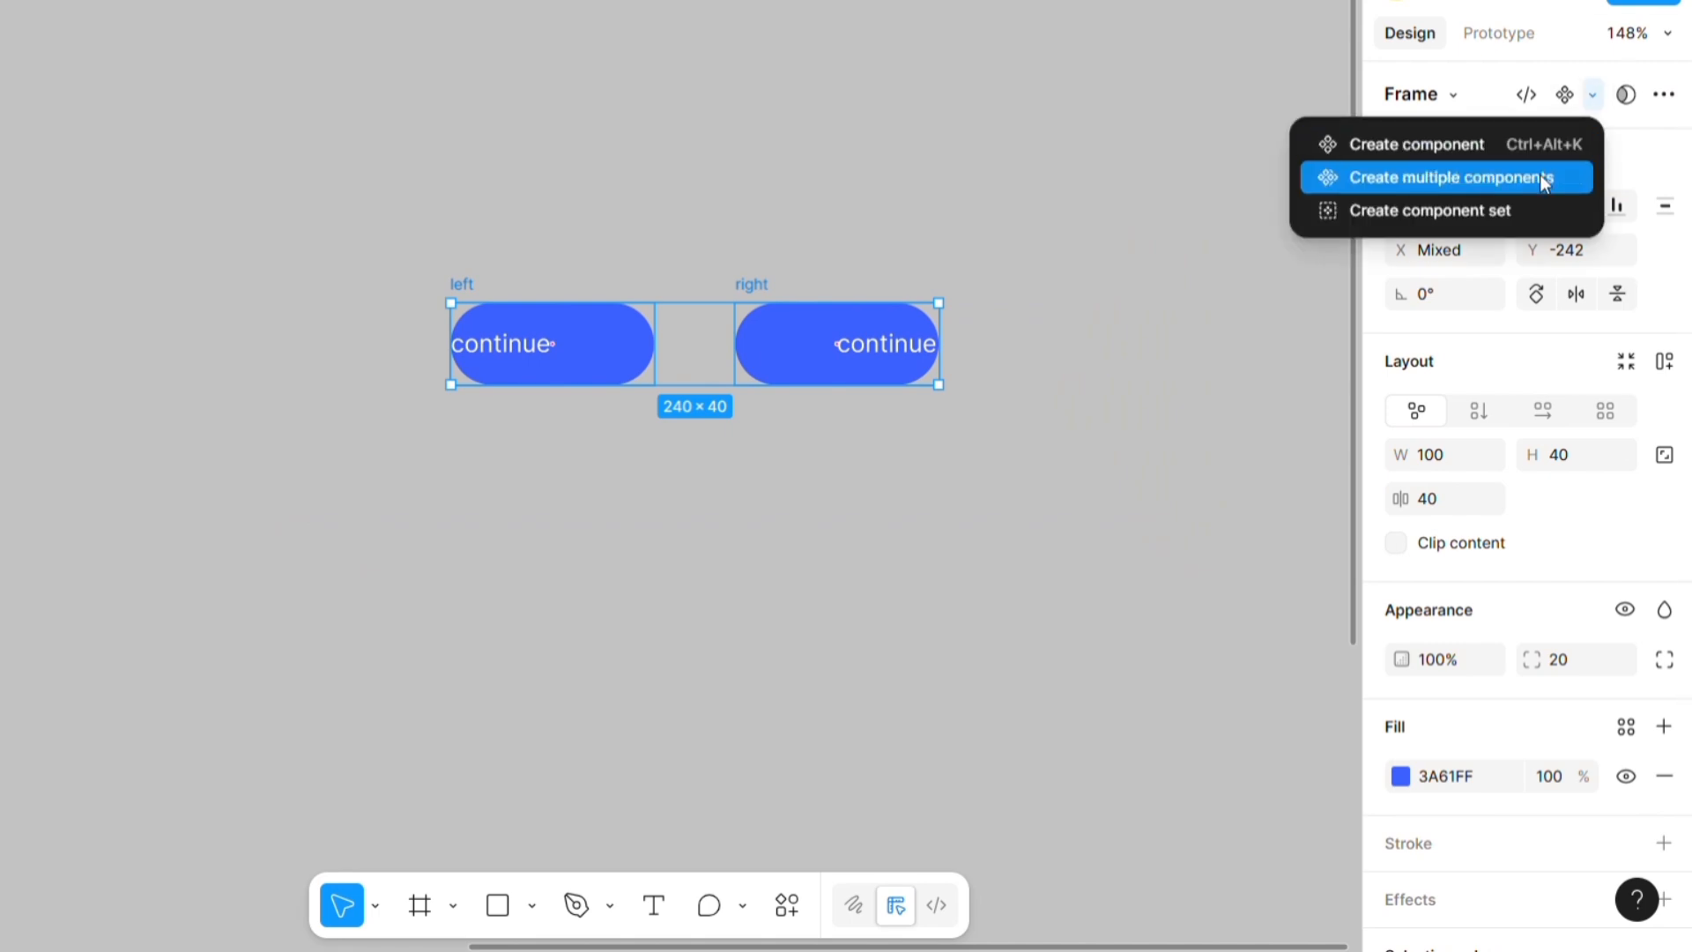
left_click(1376, 210)
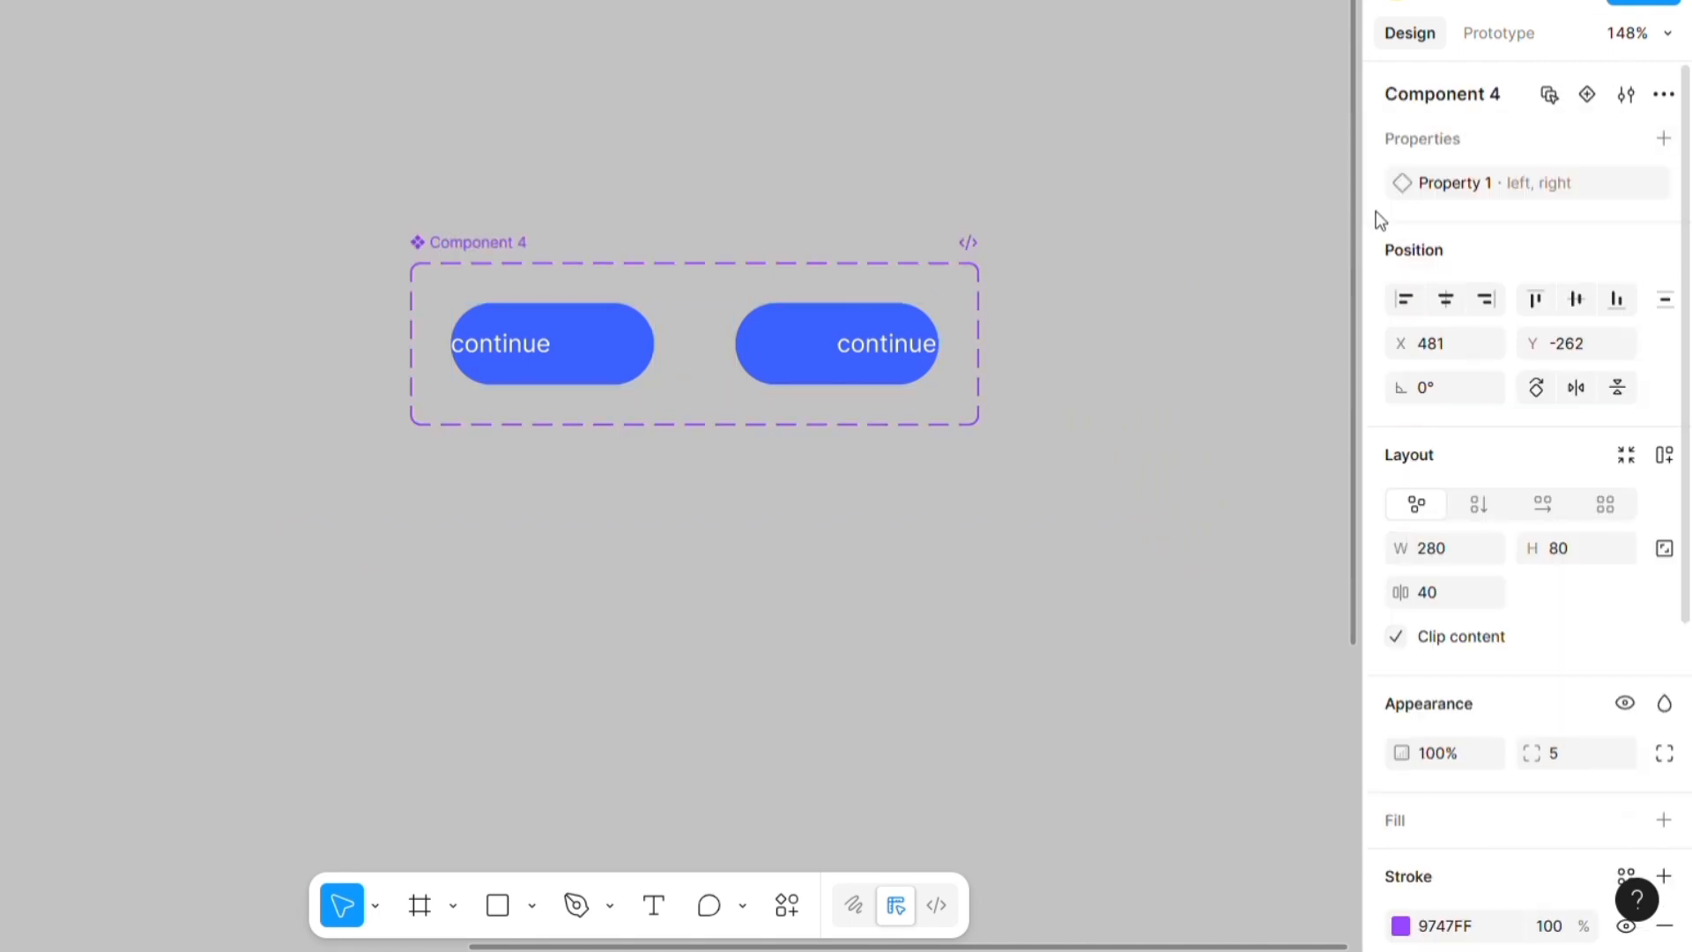
left_click(1055, 362)
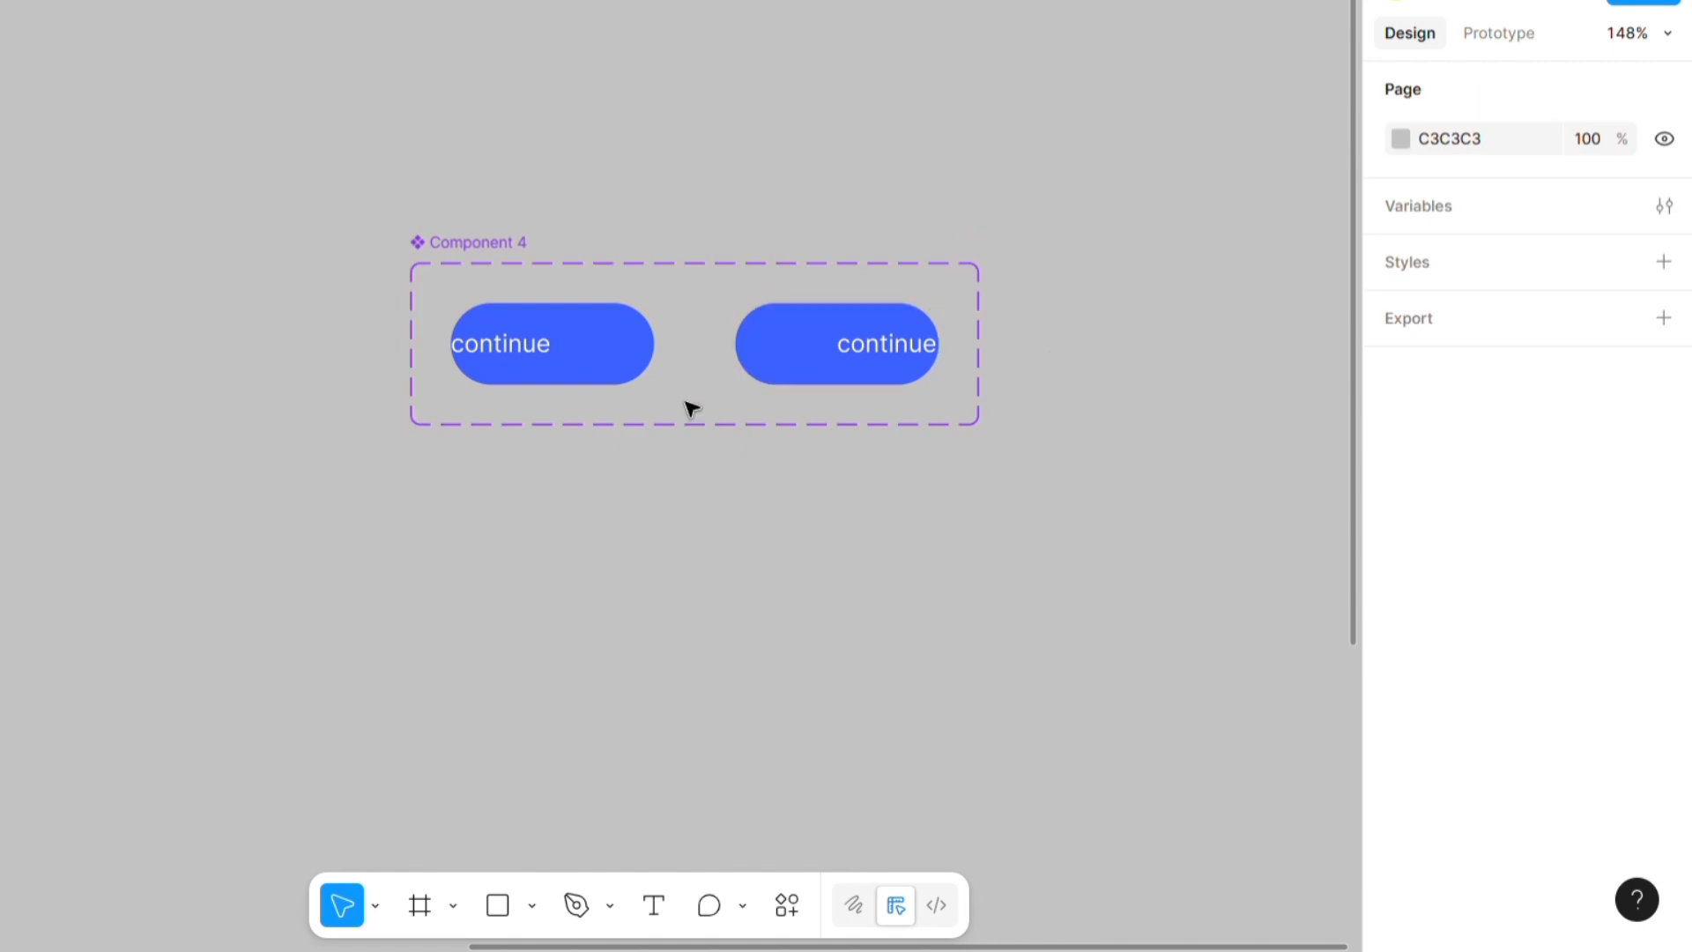
- Add a While hovering interaction to the "left" variant that uses Change to with Property 1 set to right
left_click(638, 364)
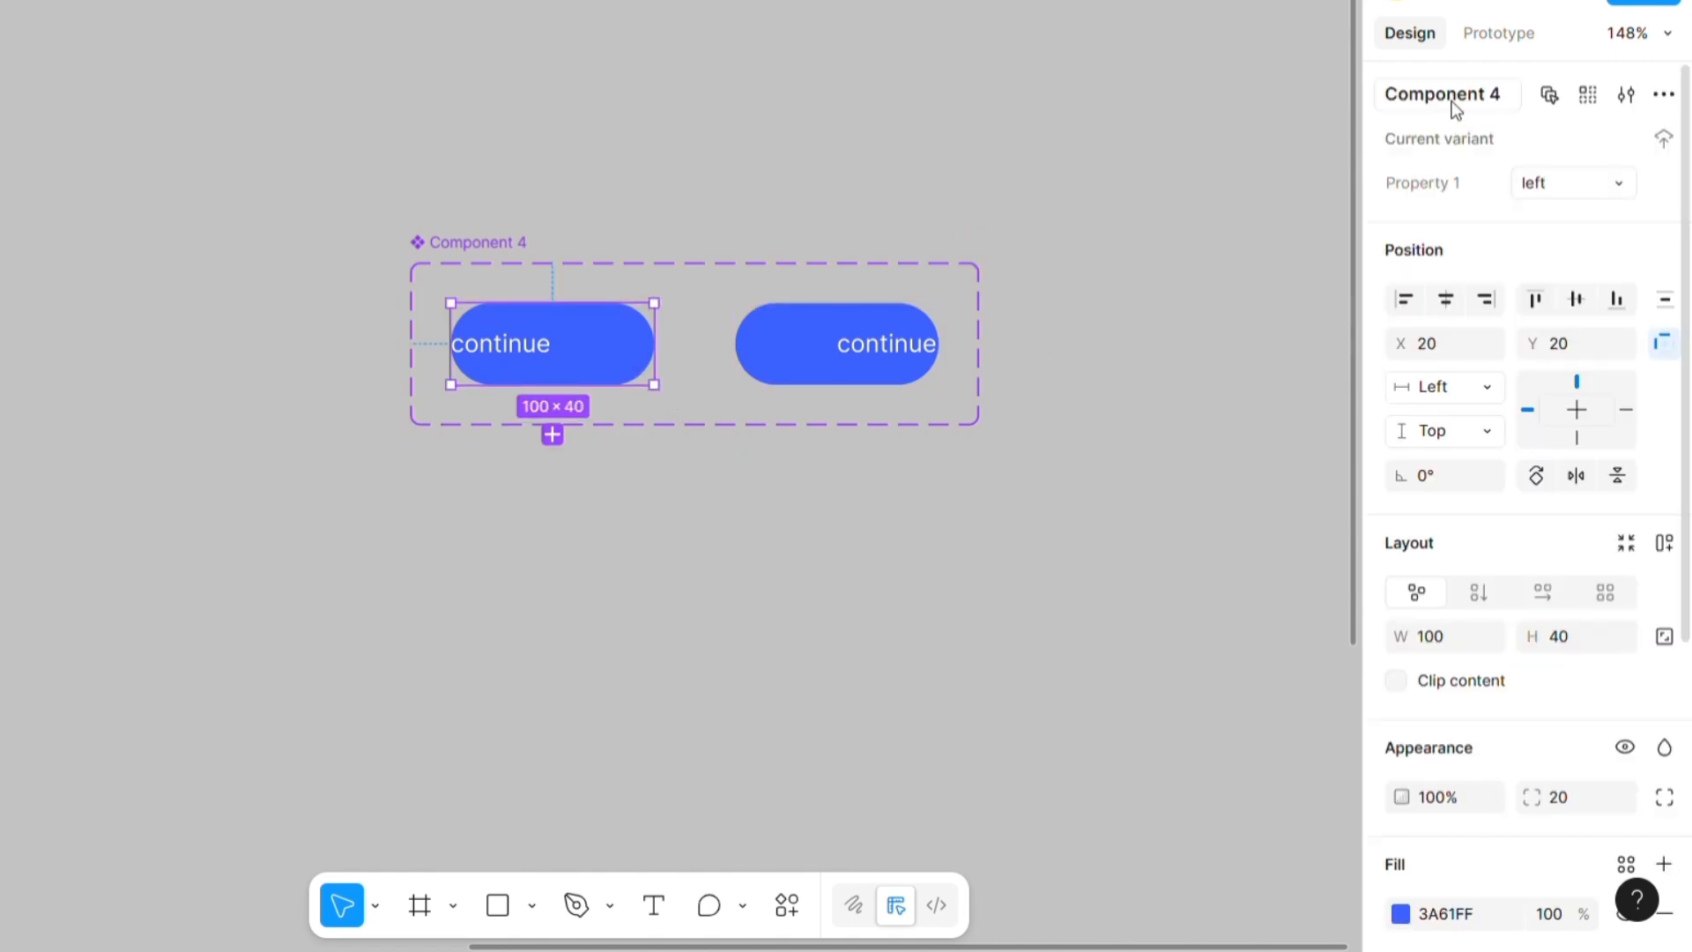
left_click(1502, 36)
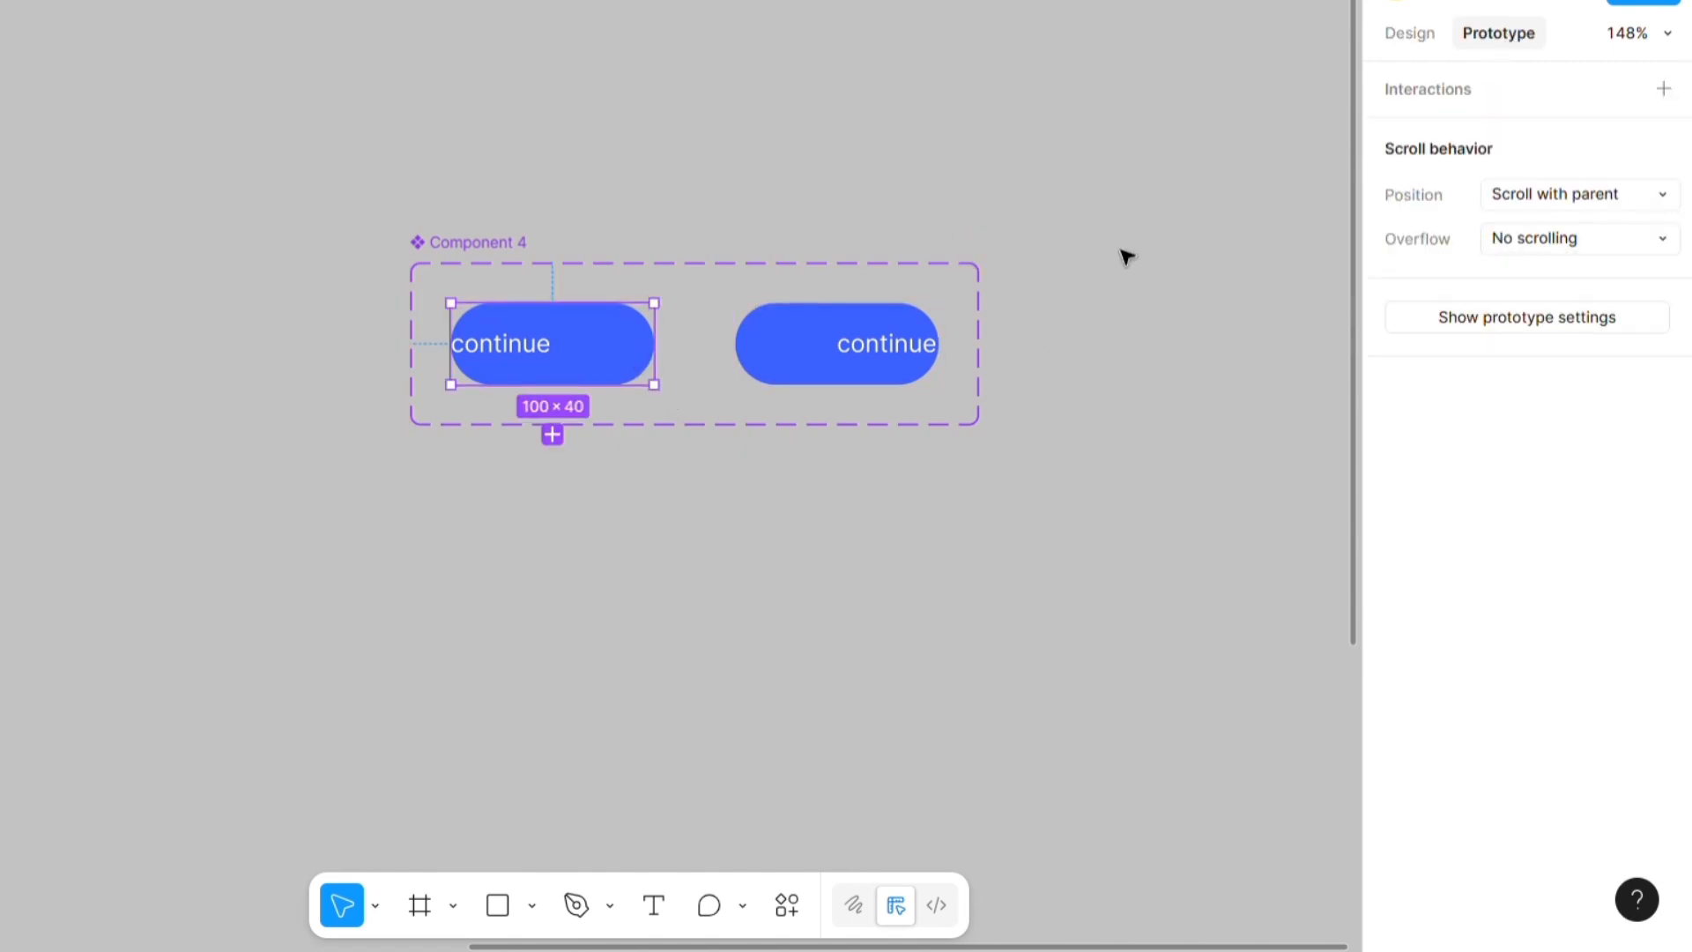
mouse_move(670, 359)
left_click_drag(655, 345, 71, 231)
left_click(247, 259)
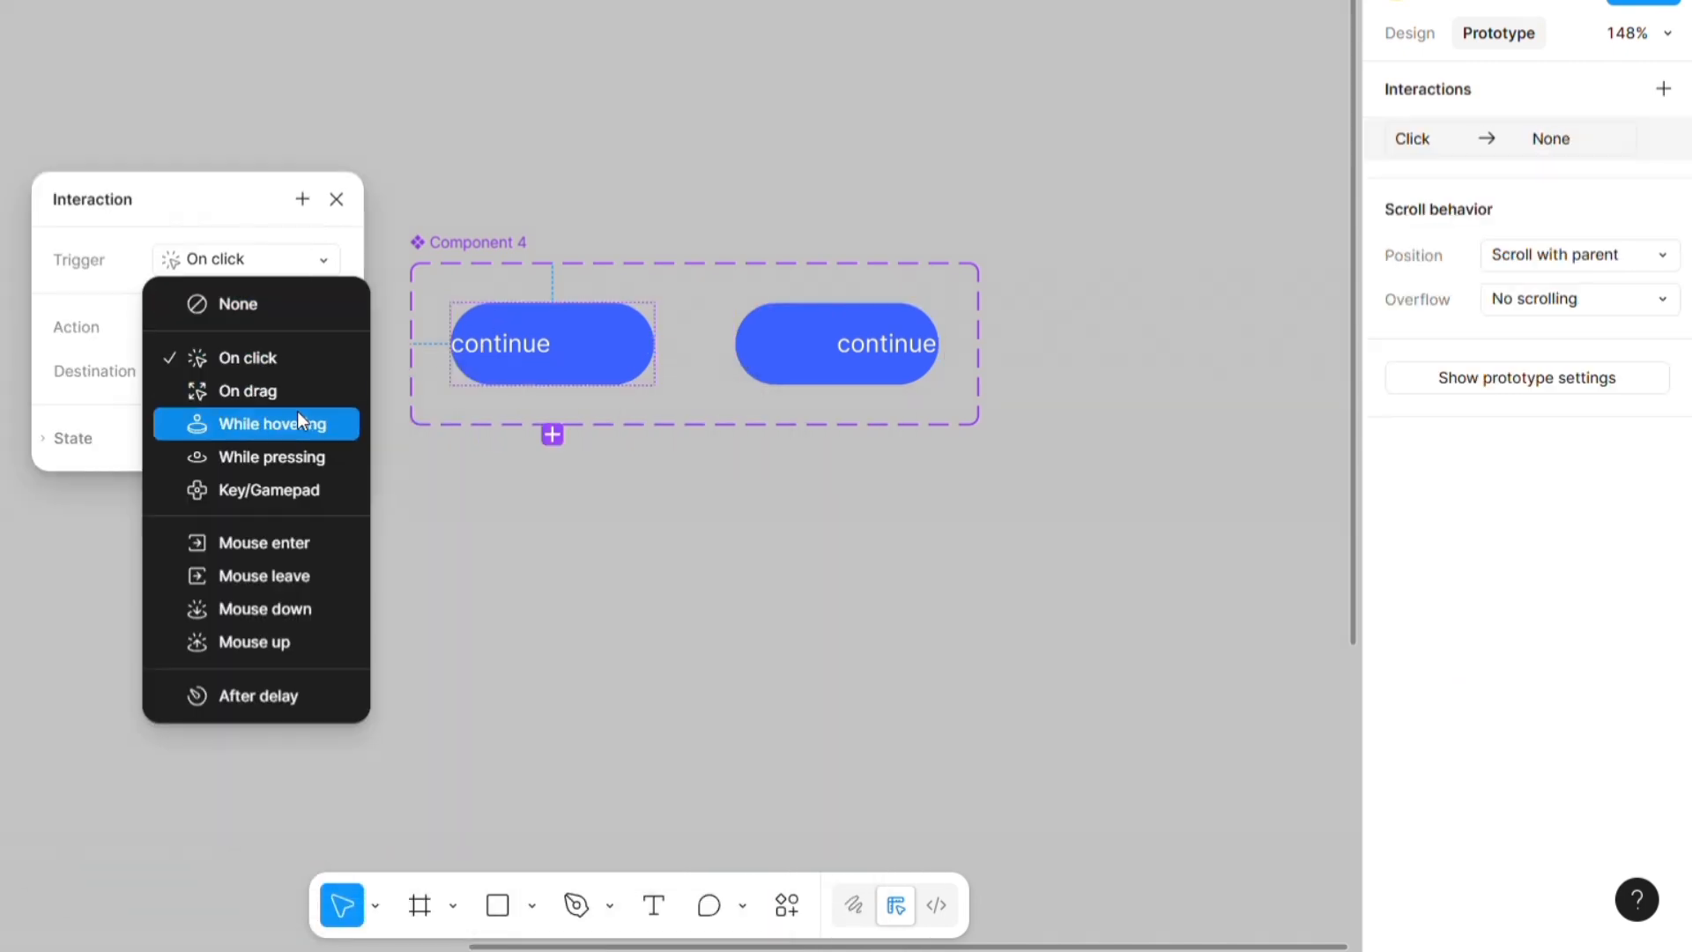
left_click(300, 423)
left_click(286, 315)
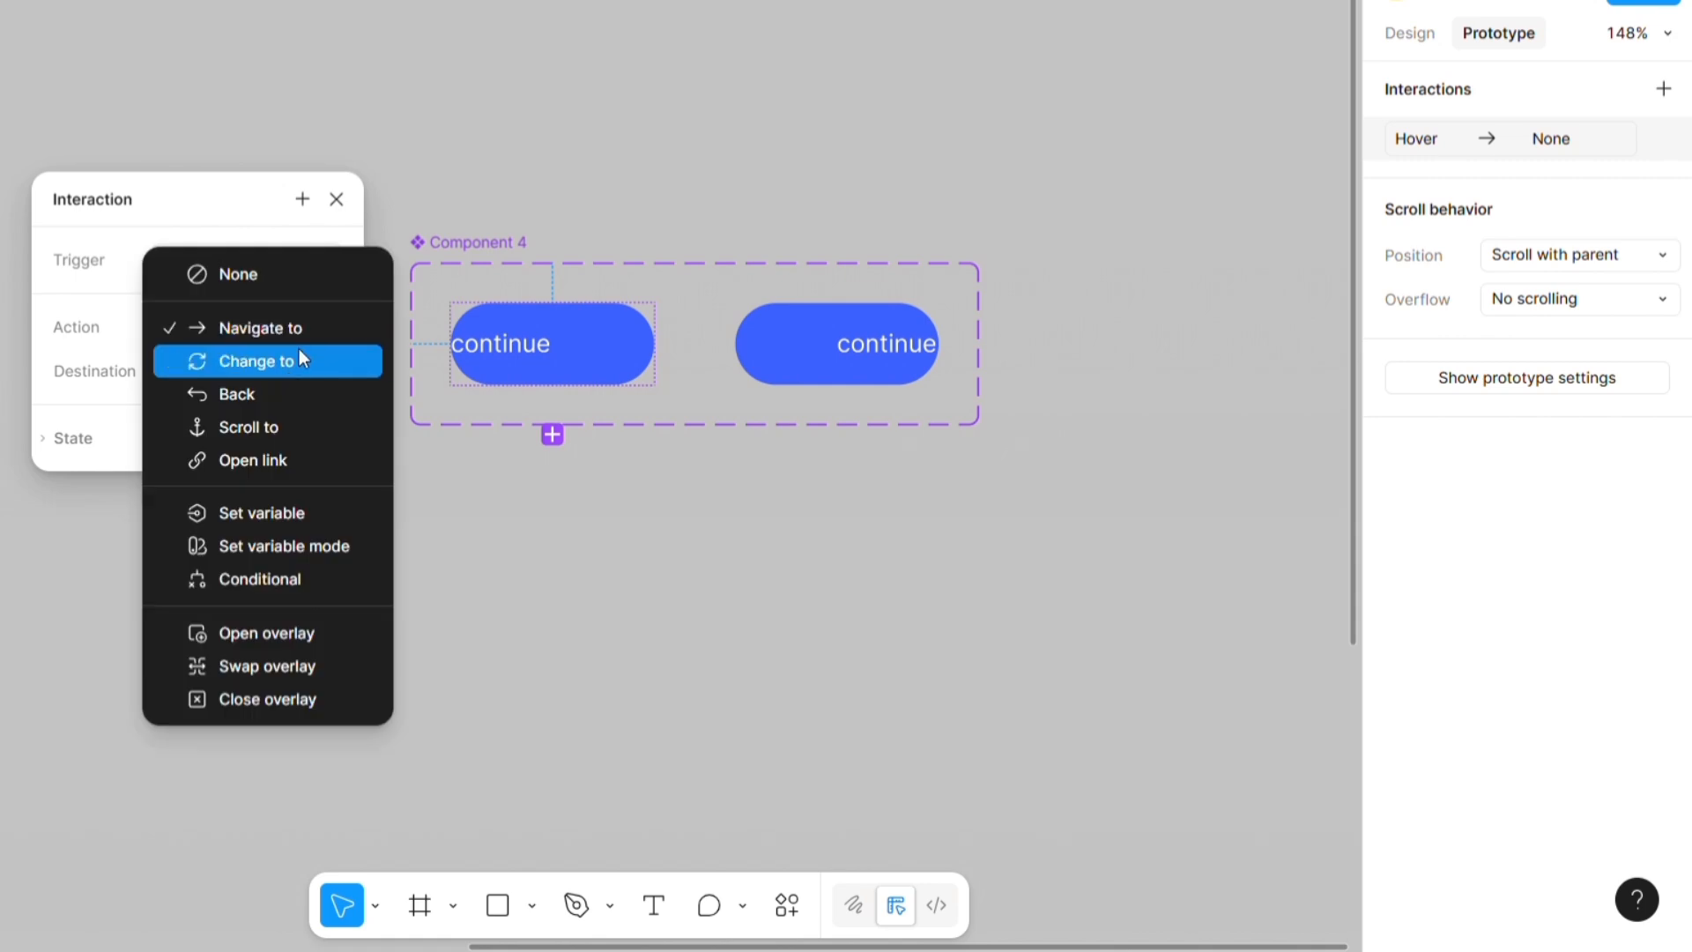
left_click(300, 354)
left_click(299, 369)
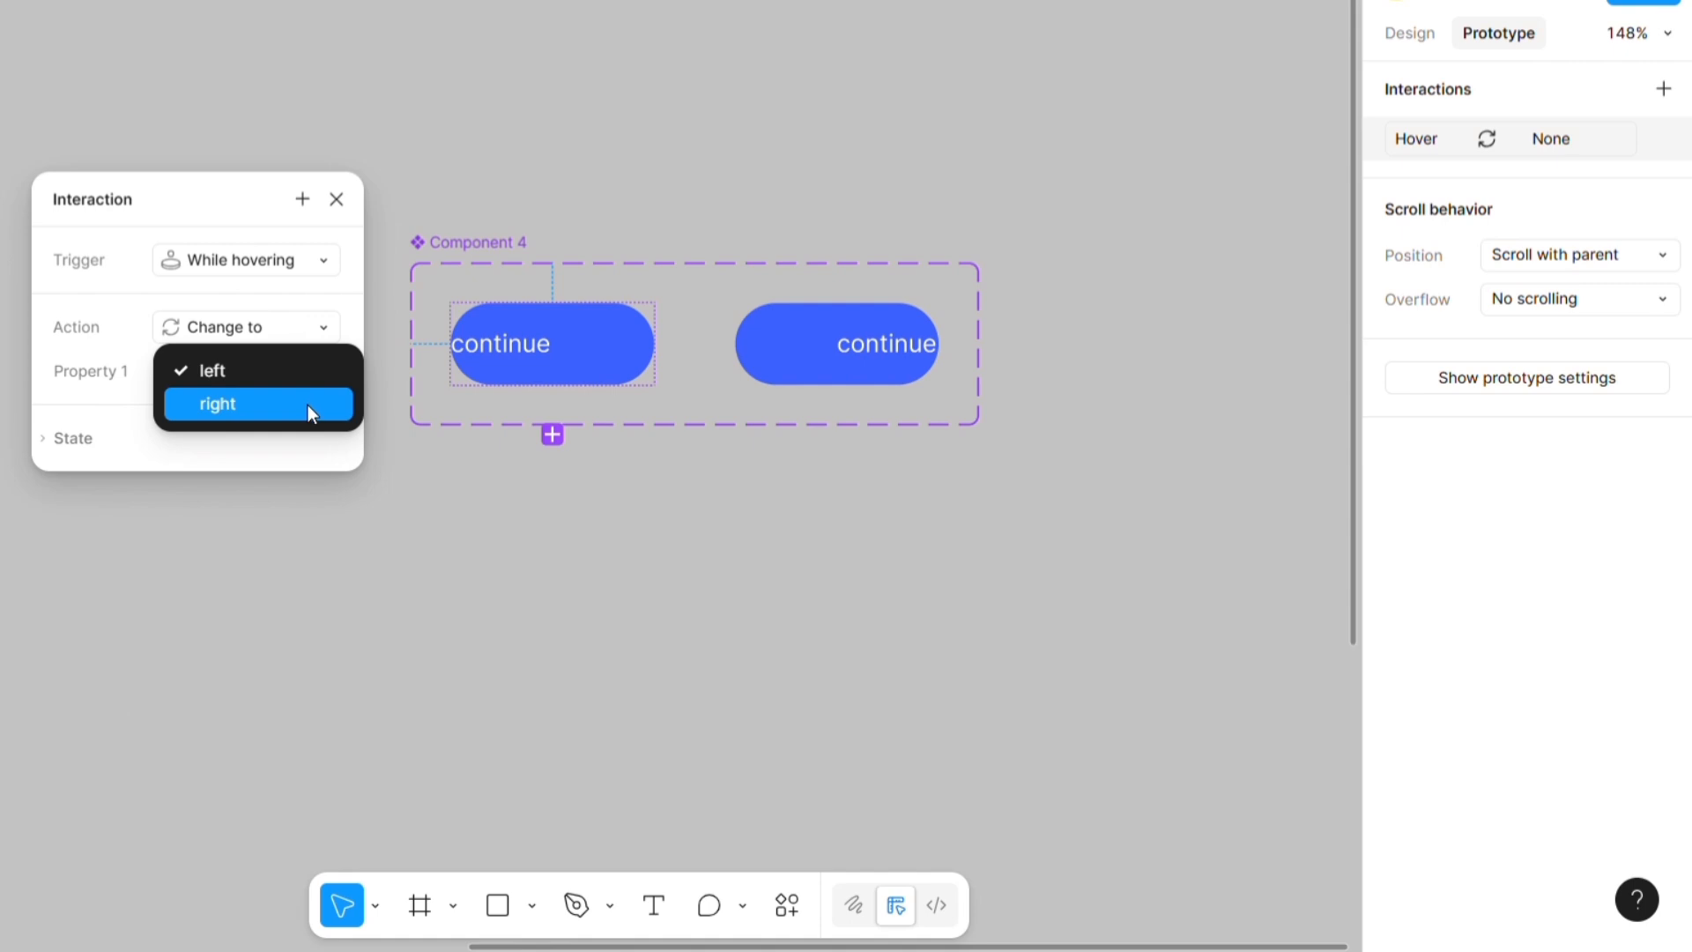
left_click(308, 404)
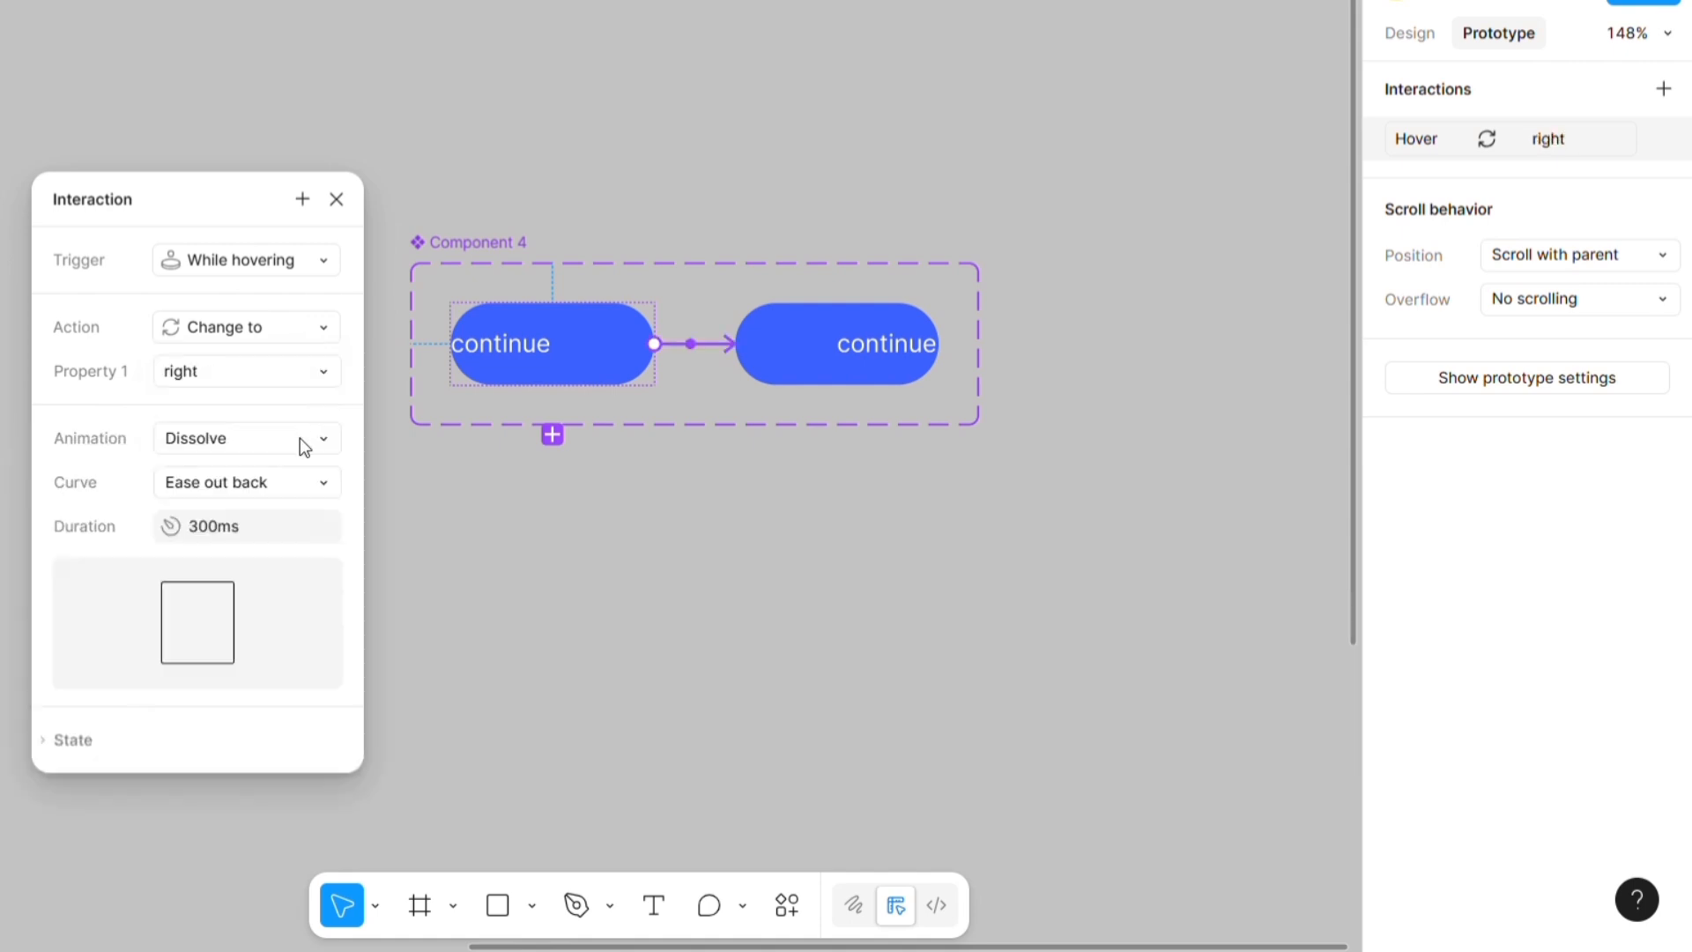
- Set the hover interaction's animation to Smart animate with an Ease in and out curve and edit its duration
left_click(300, 437)
left_click(254, 469)
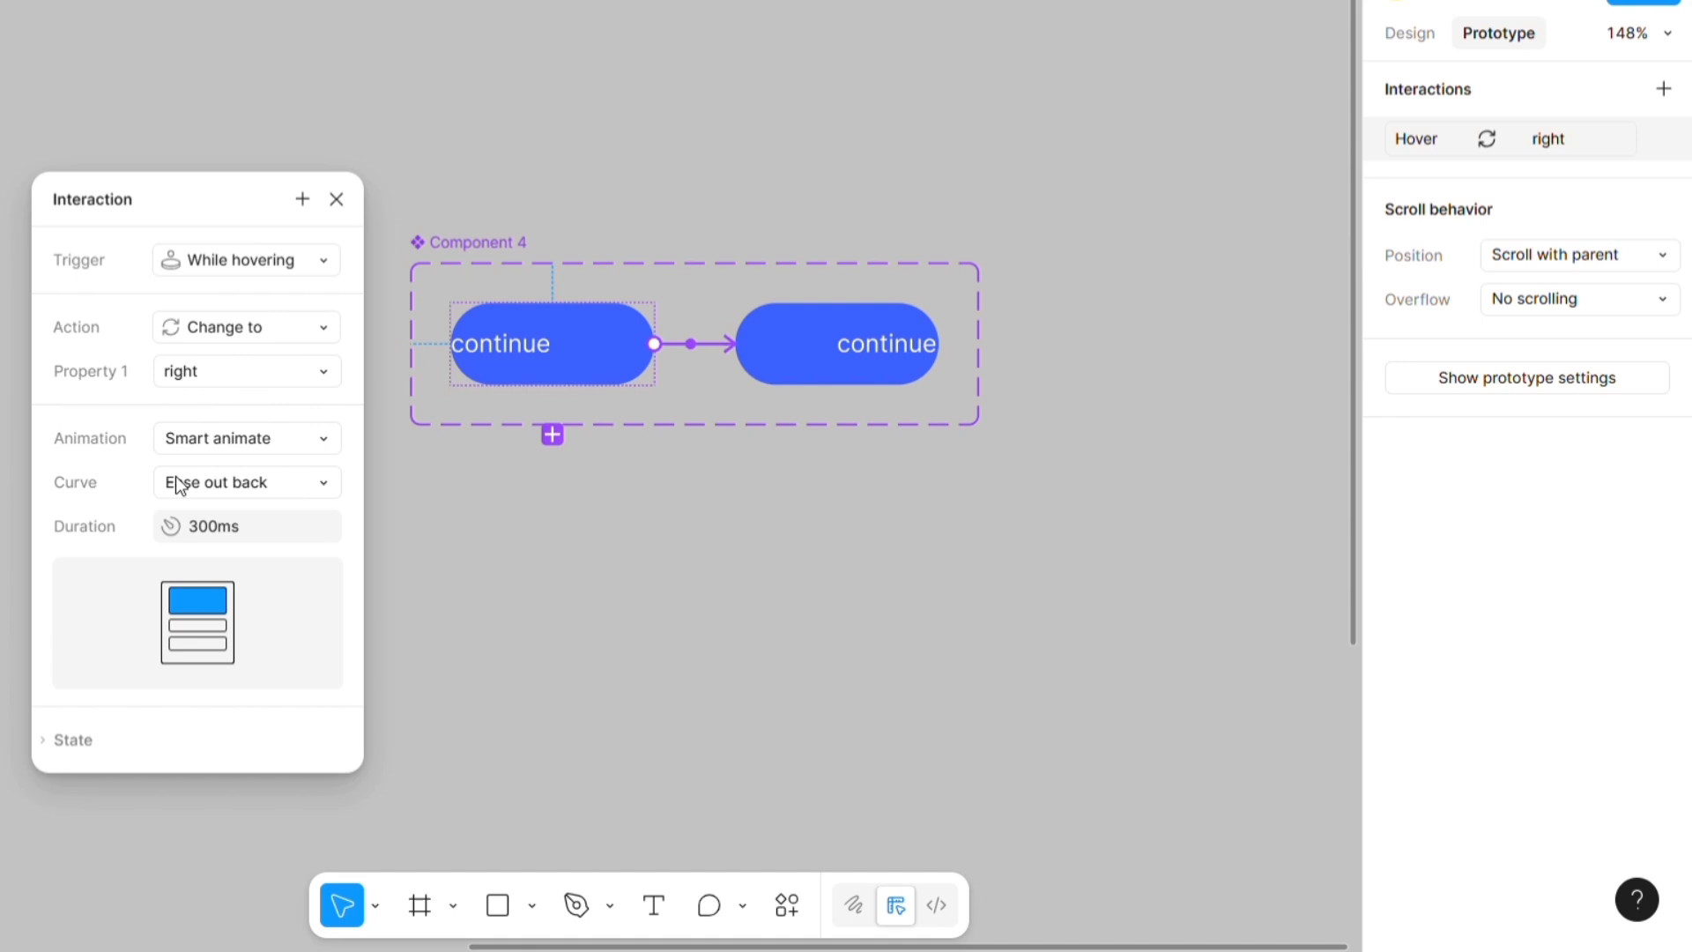
left_click(294, 482)
left_click(282, 423)
left_click(220, 523)
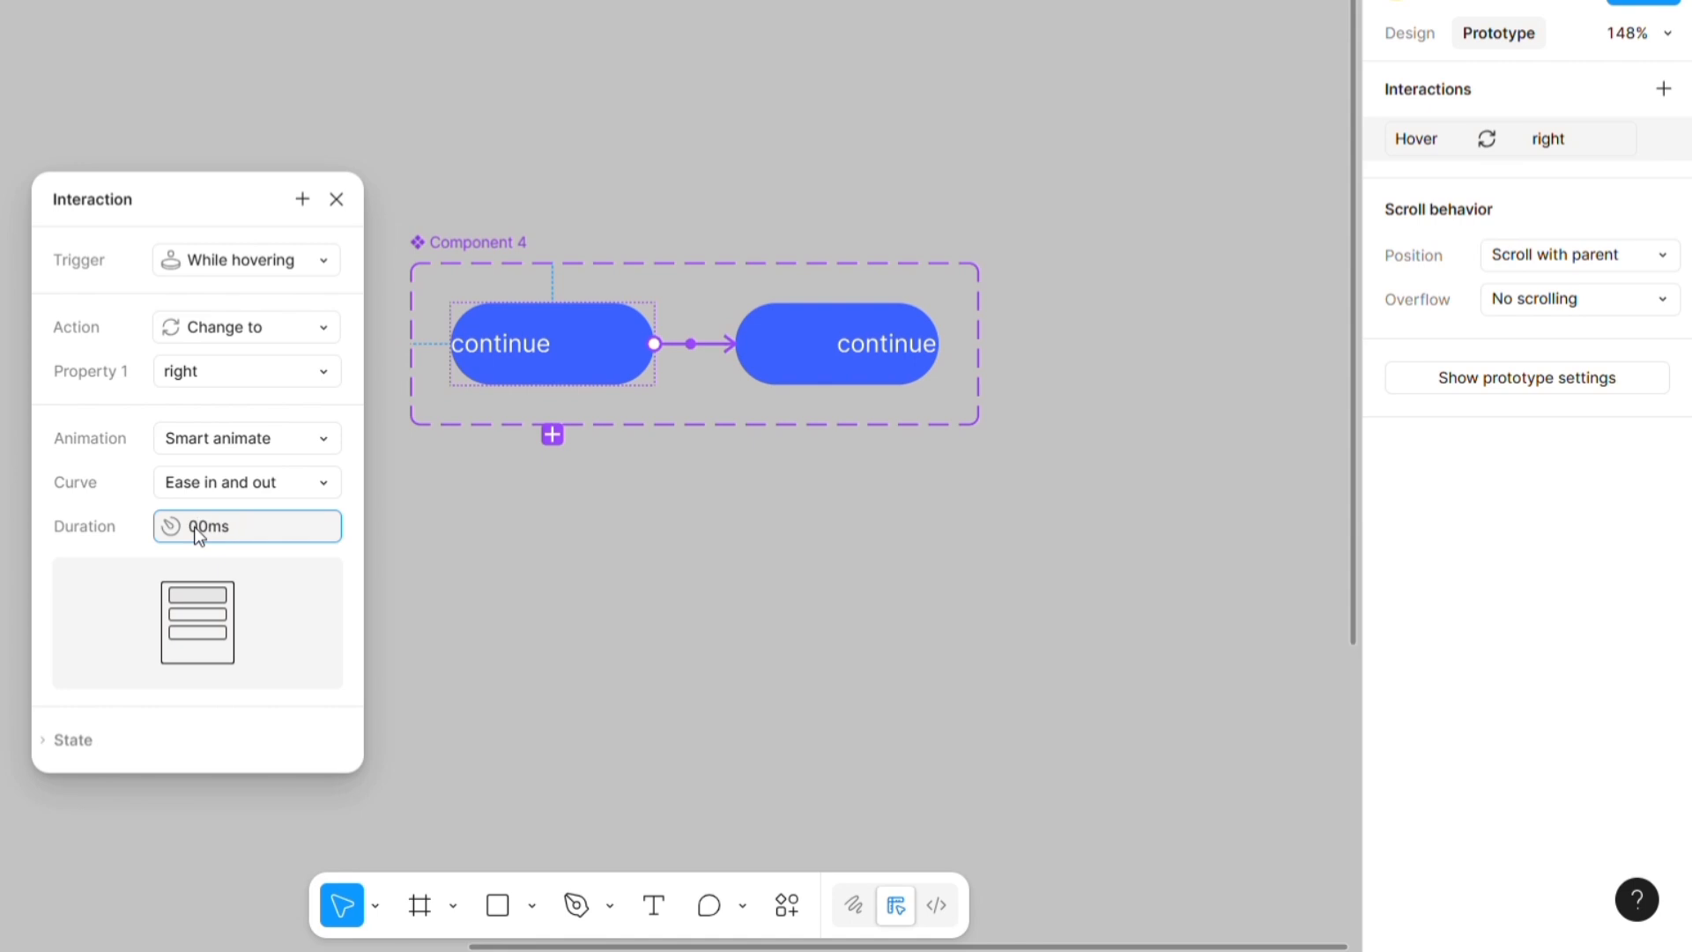
left_click(464, 631)
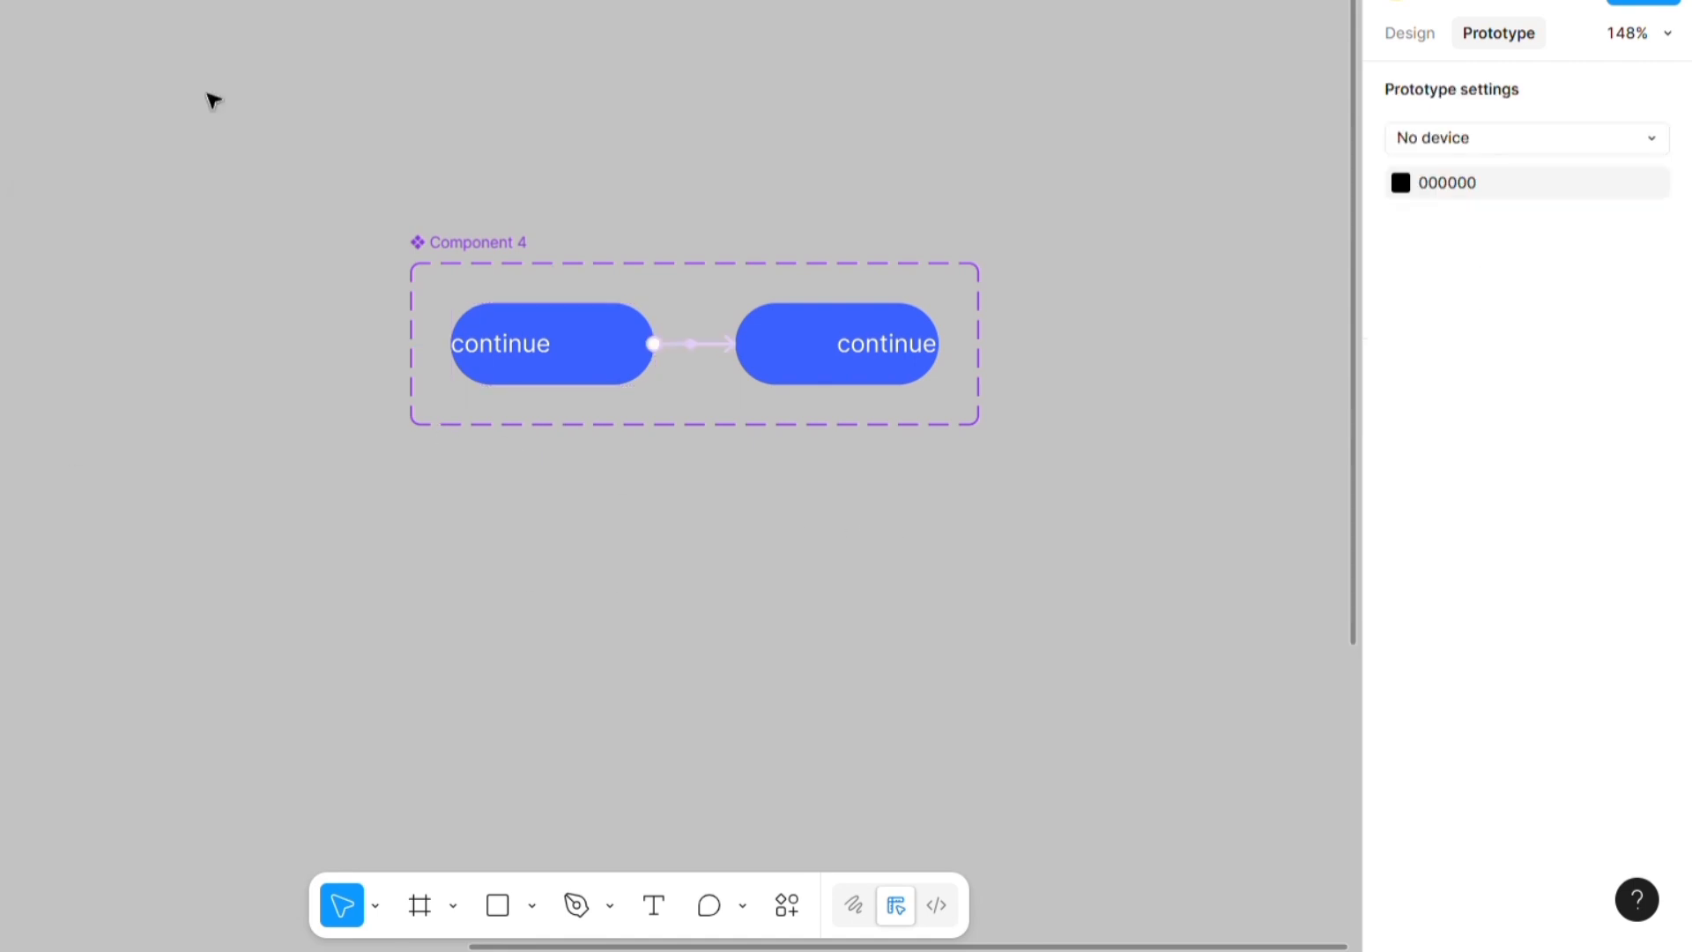
- Insert an instance of Component 4 and place it inside Frame 2 beside the hard-shadow Continue button
scroll(235, 135, "up", 2)
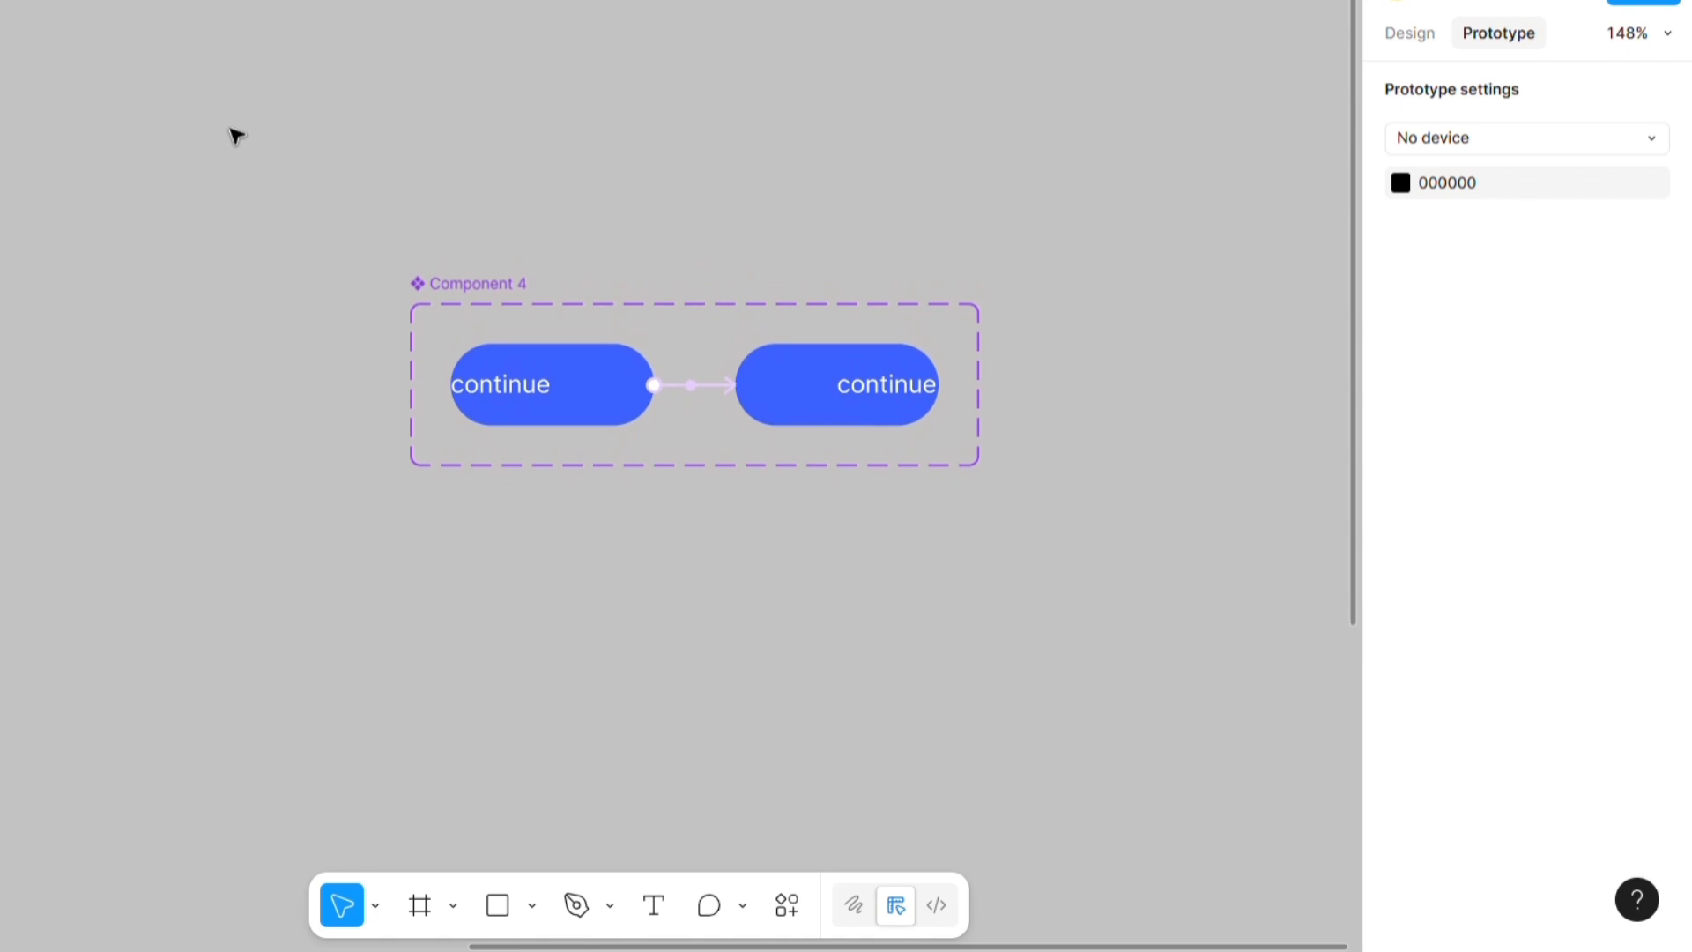
scroll(235, 136, "down", 6)
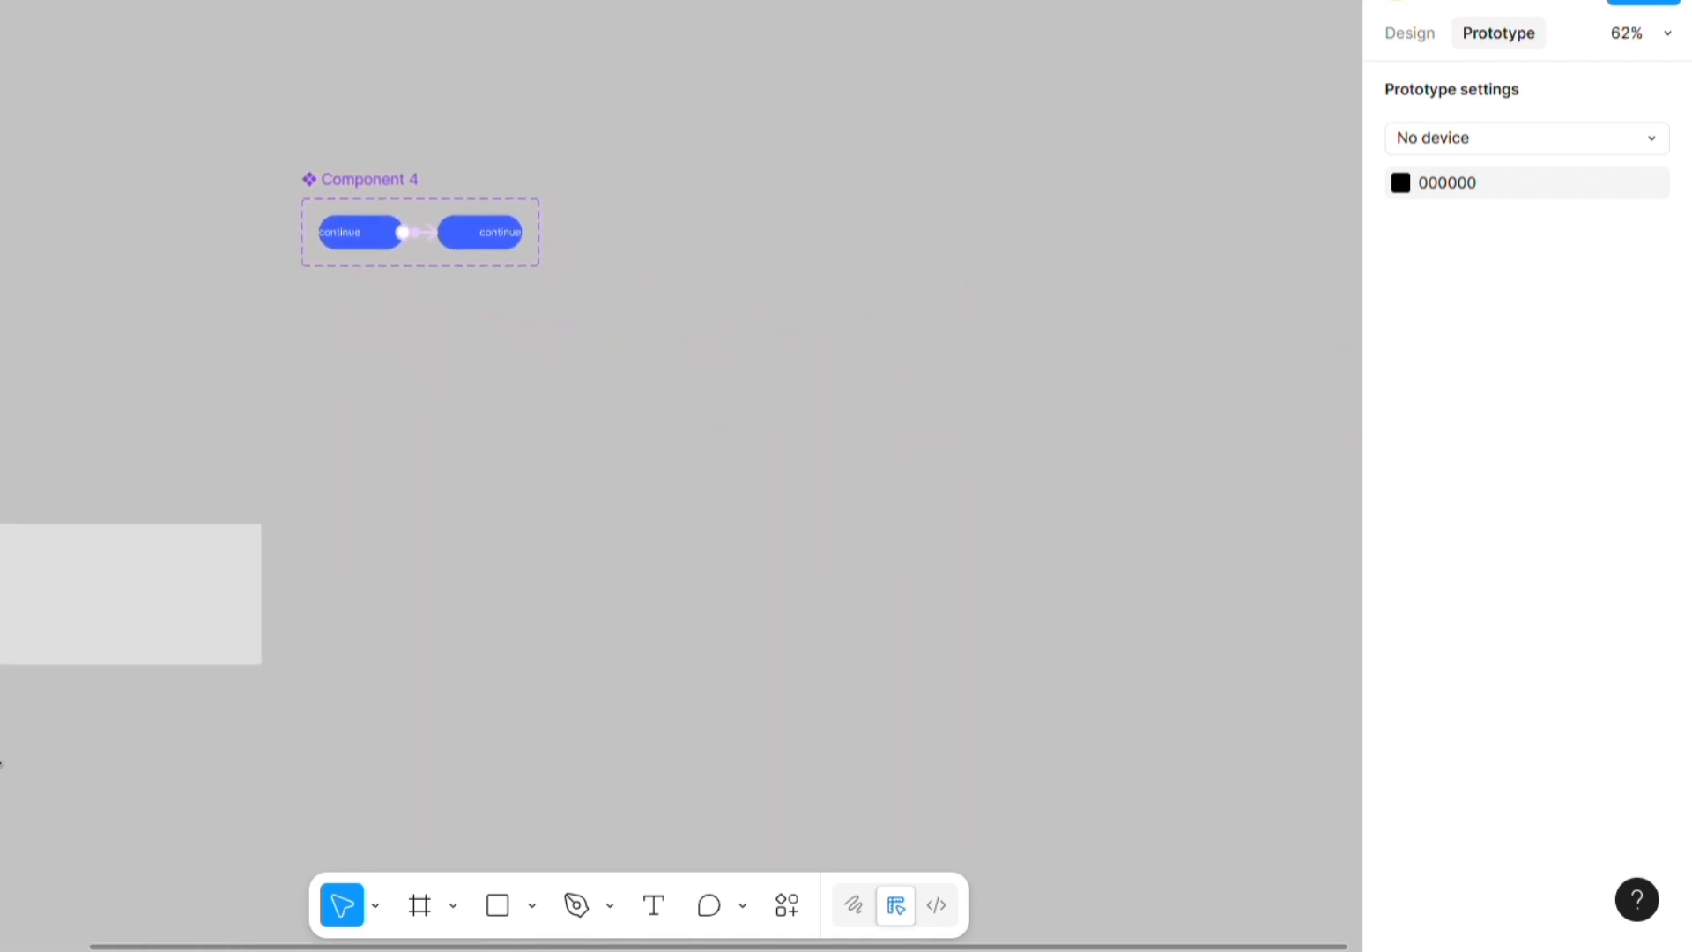
scroll(0, 764, "left", 5)
left_click(230, 521)
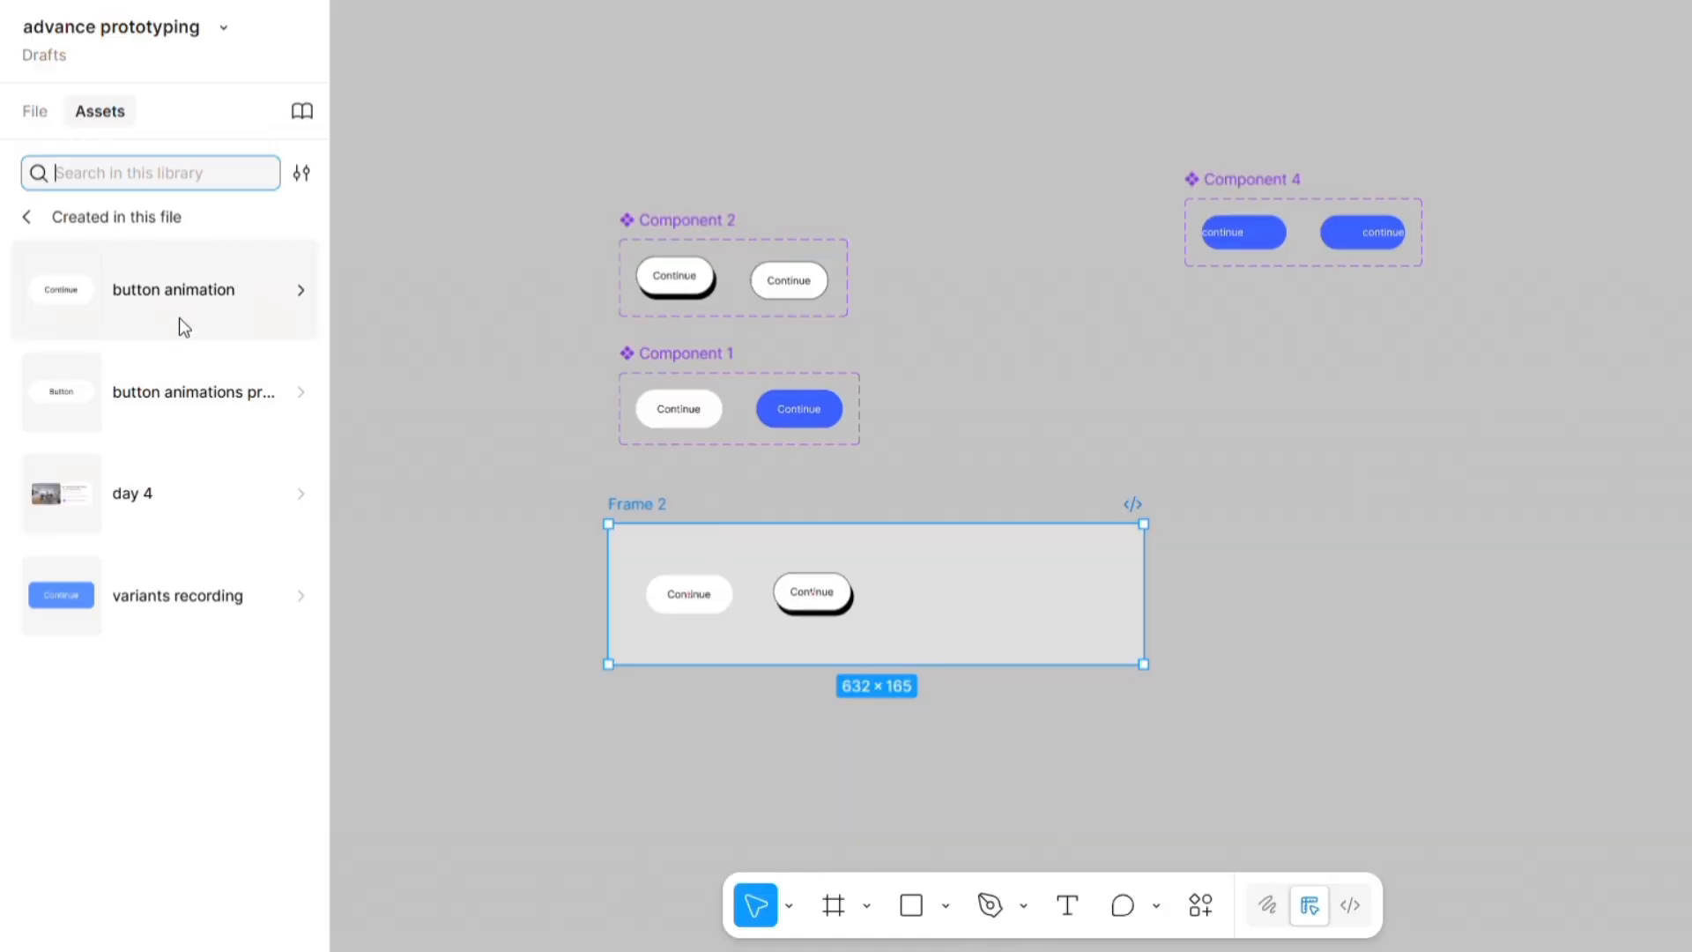
left_click(177, 326)
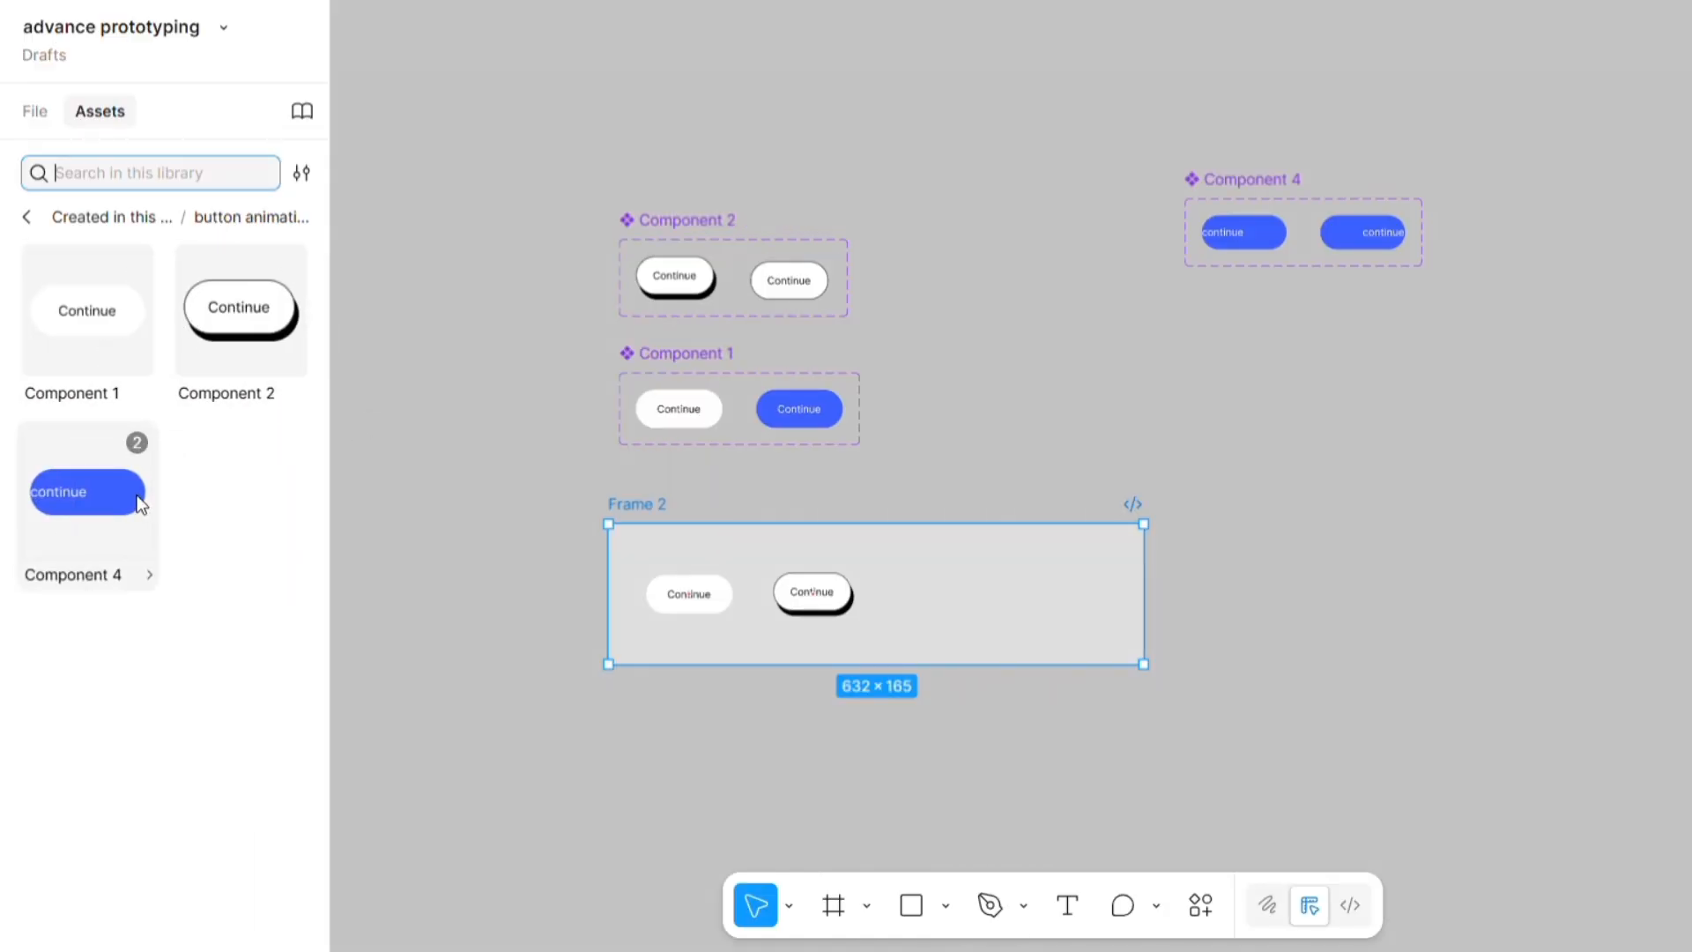
left_click(97, 505)
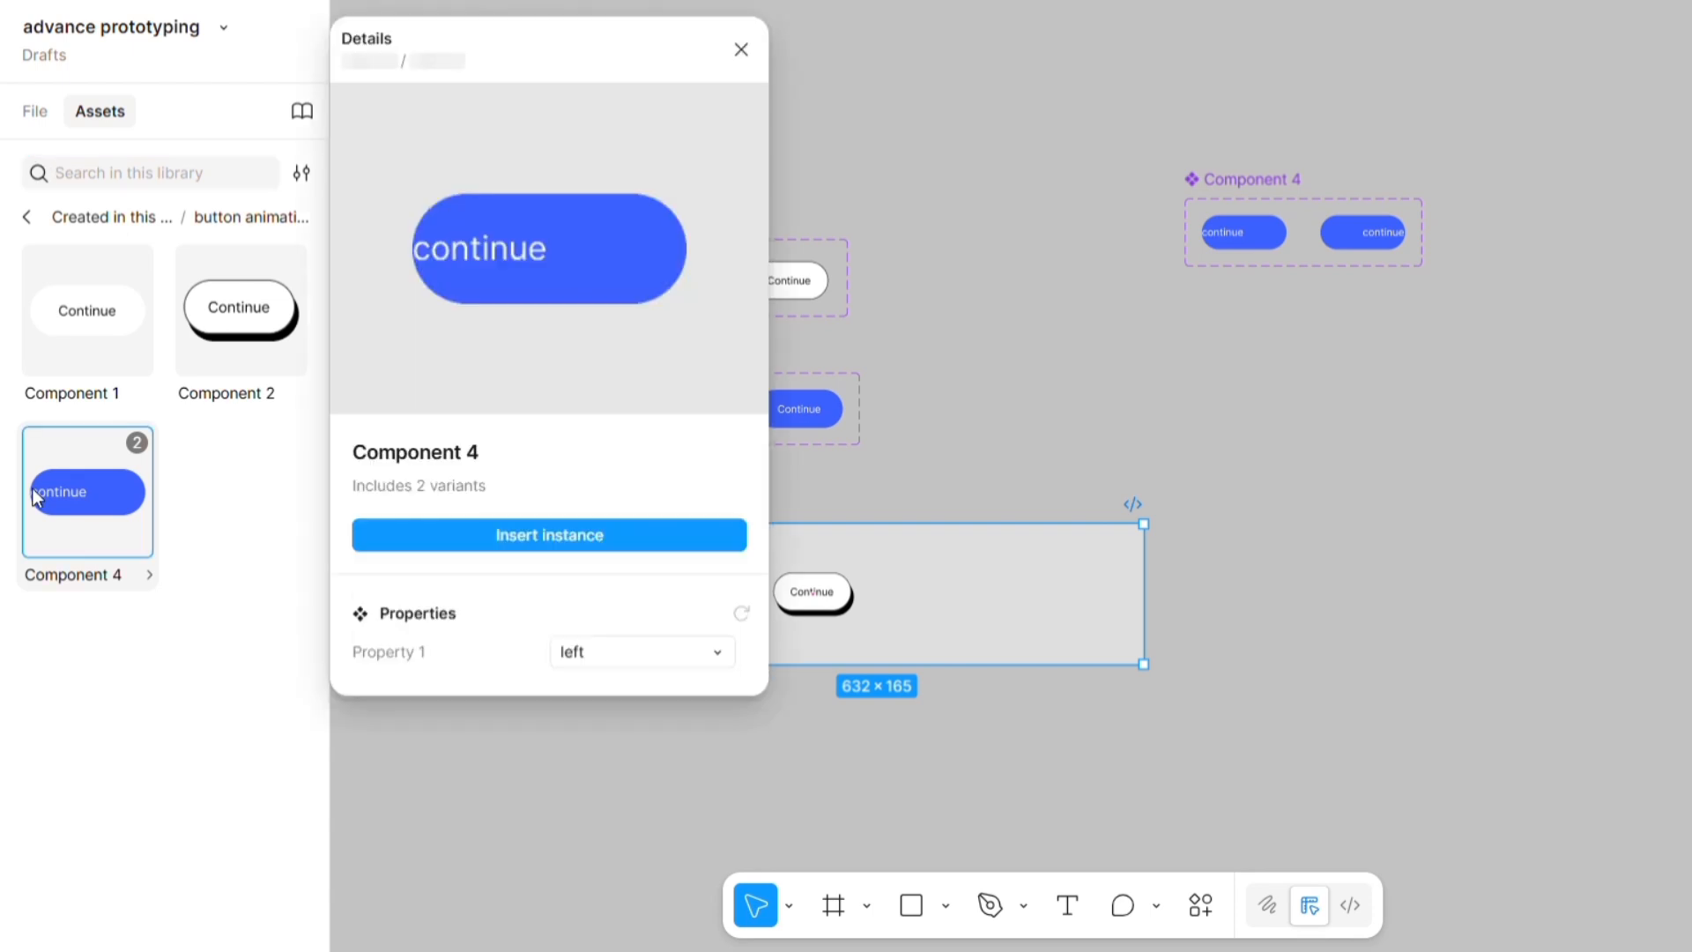
left_click(607, 536)
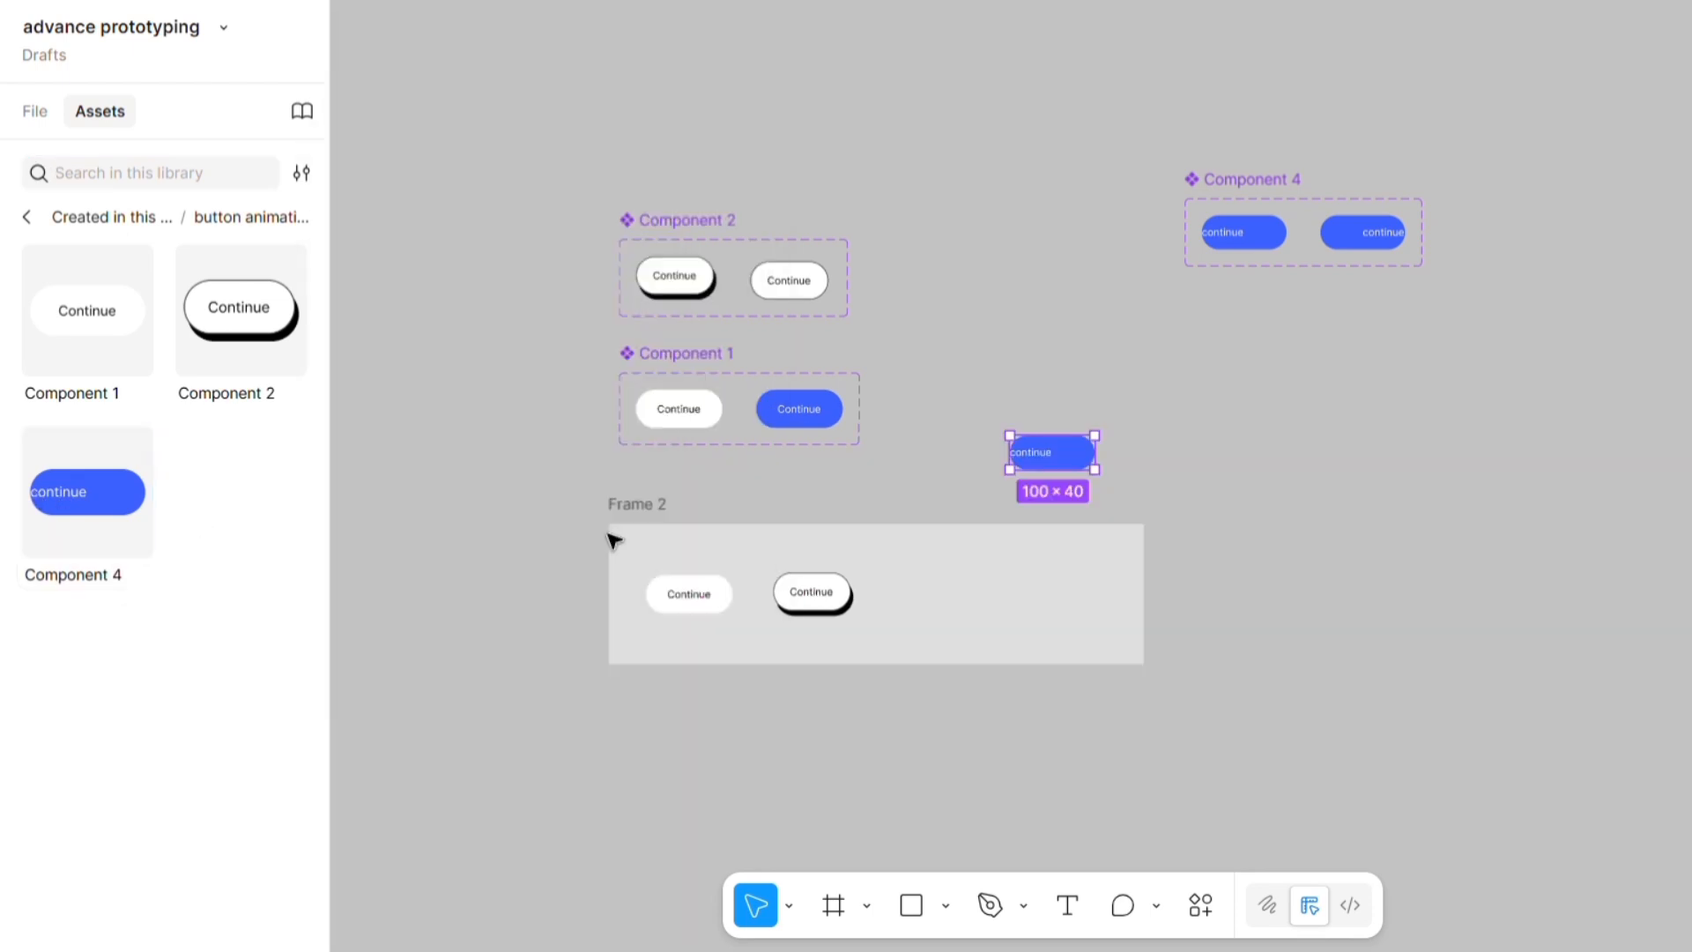
left_click_drag(1089, 466, 963, 605)
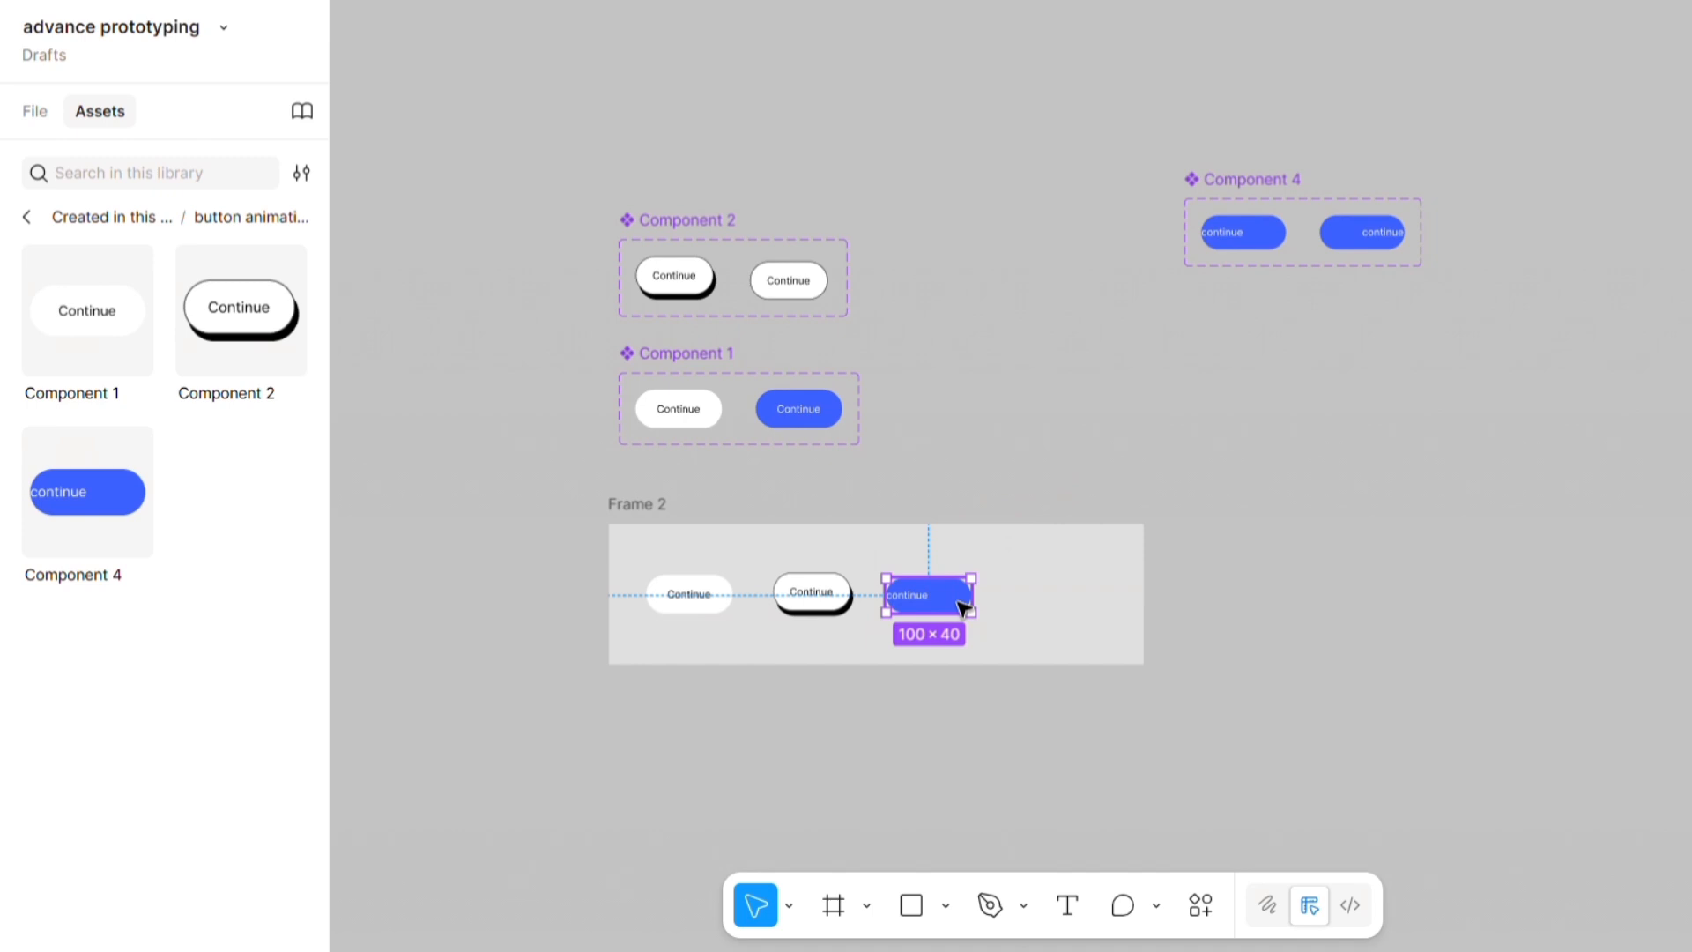
left_click(1042, 593)
left_click(646, 510)
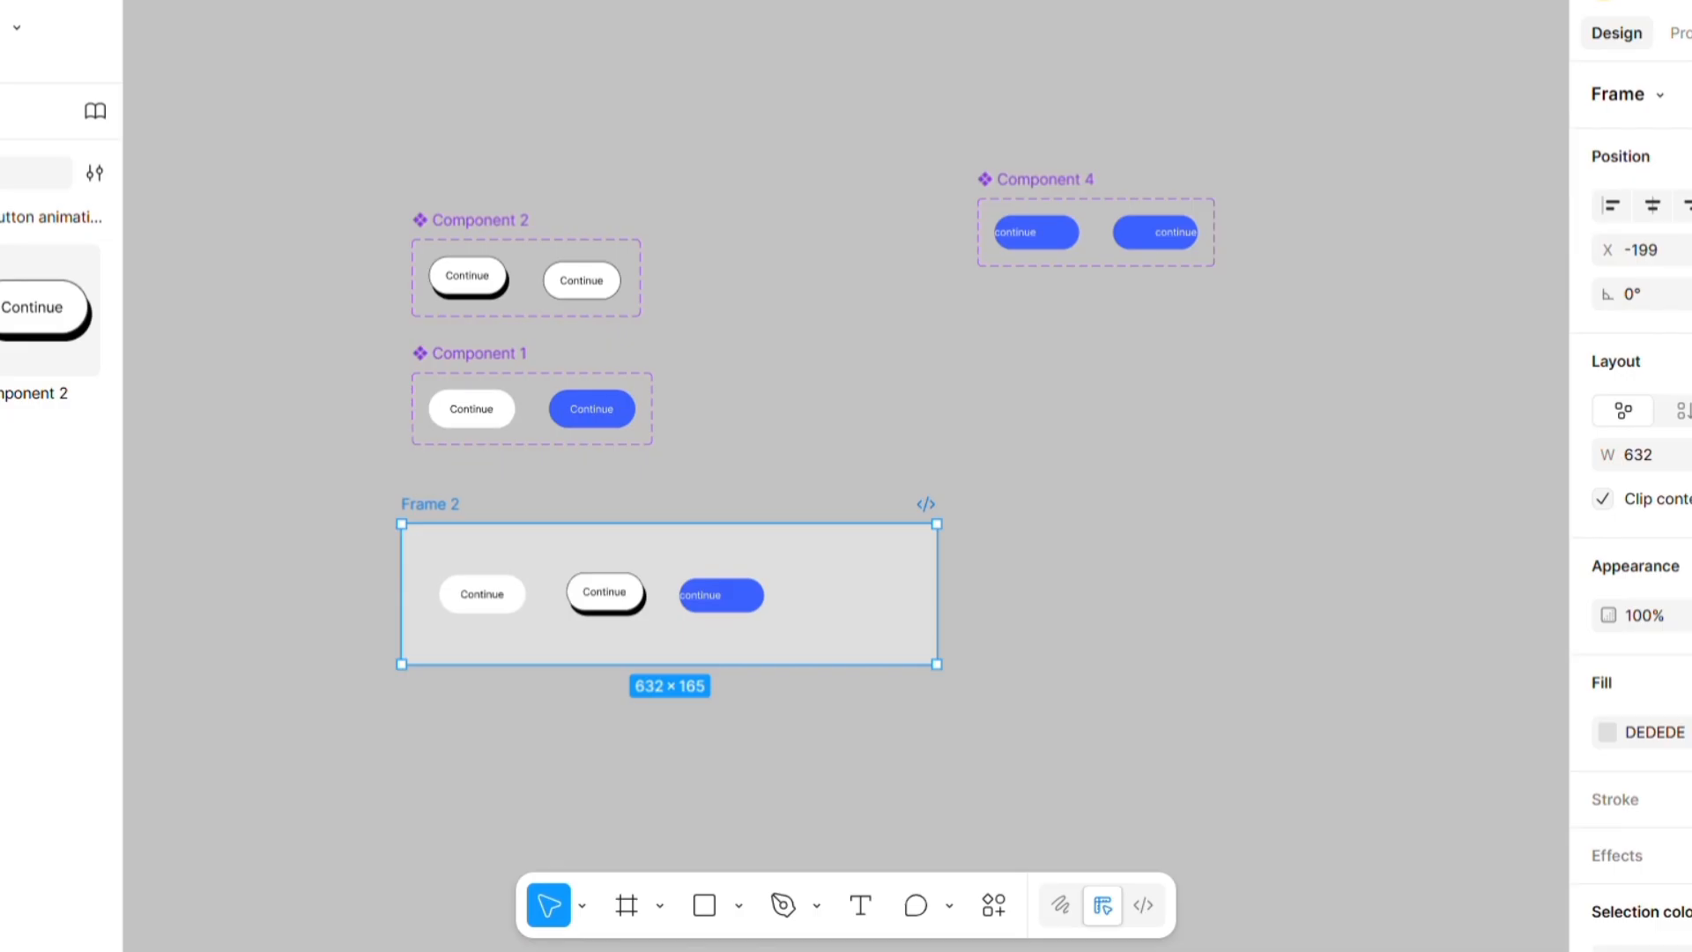
left_click(837, 385)
- Duplicate the Component 4 set and place the copy directly below the original, at X 481
left_click(1073, 181)
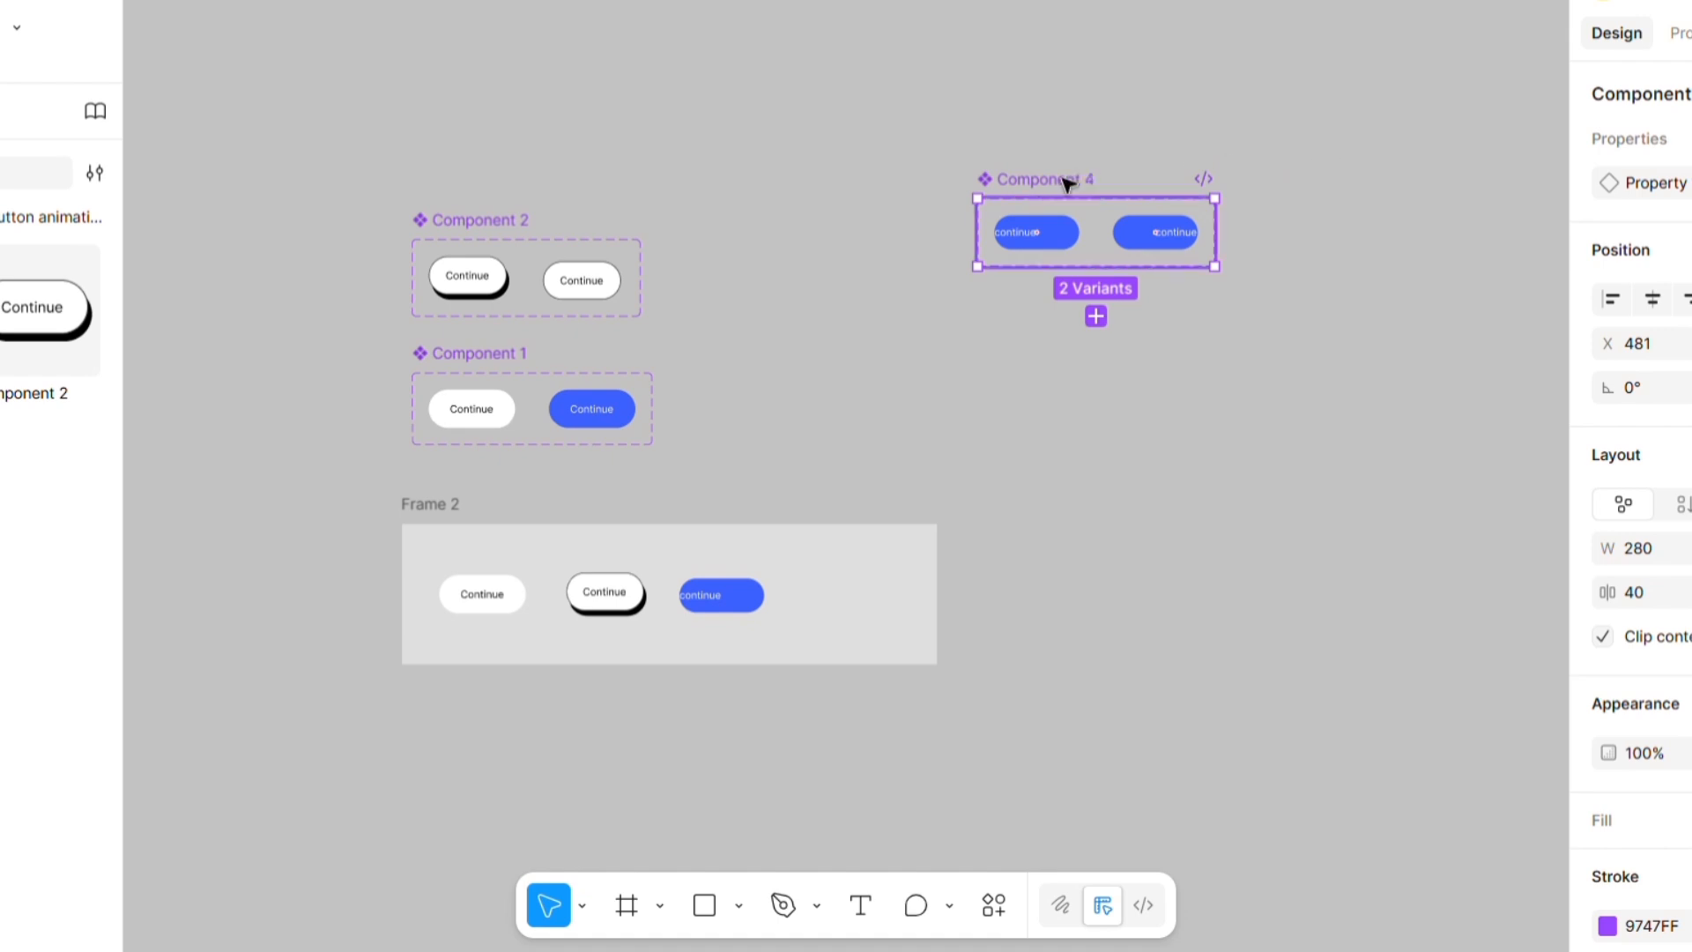
key("ctrl+d")
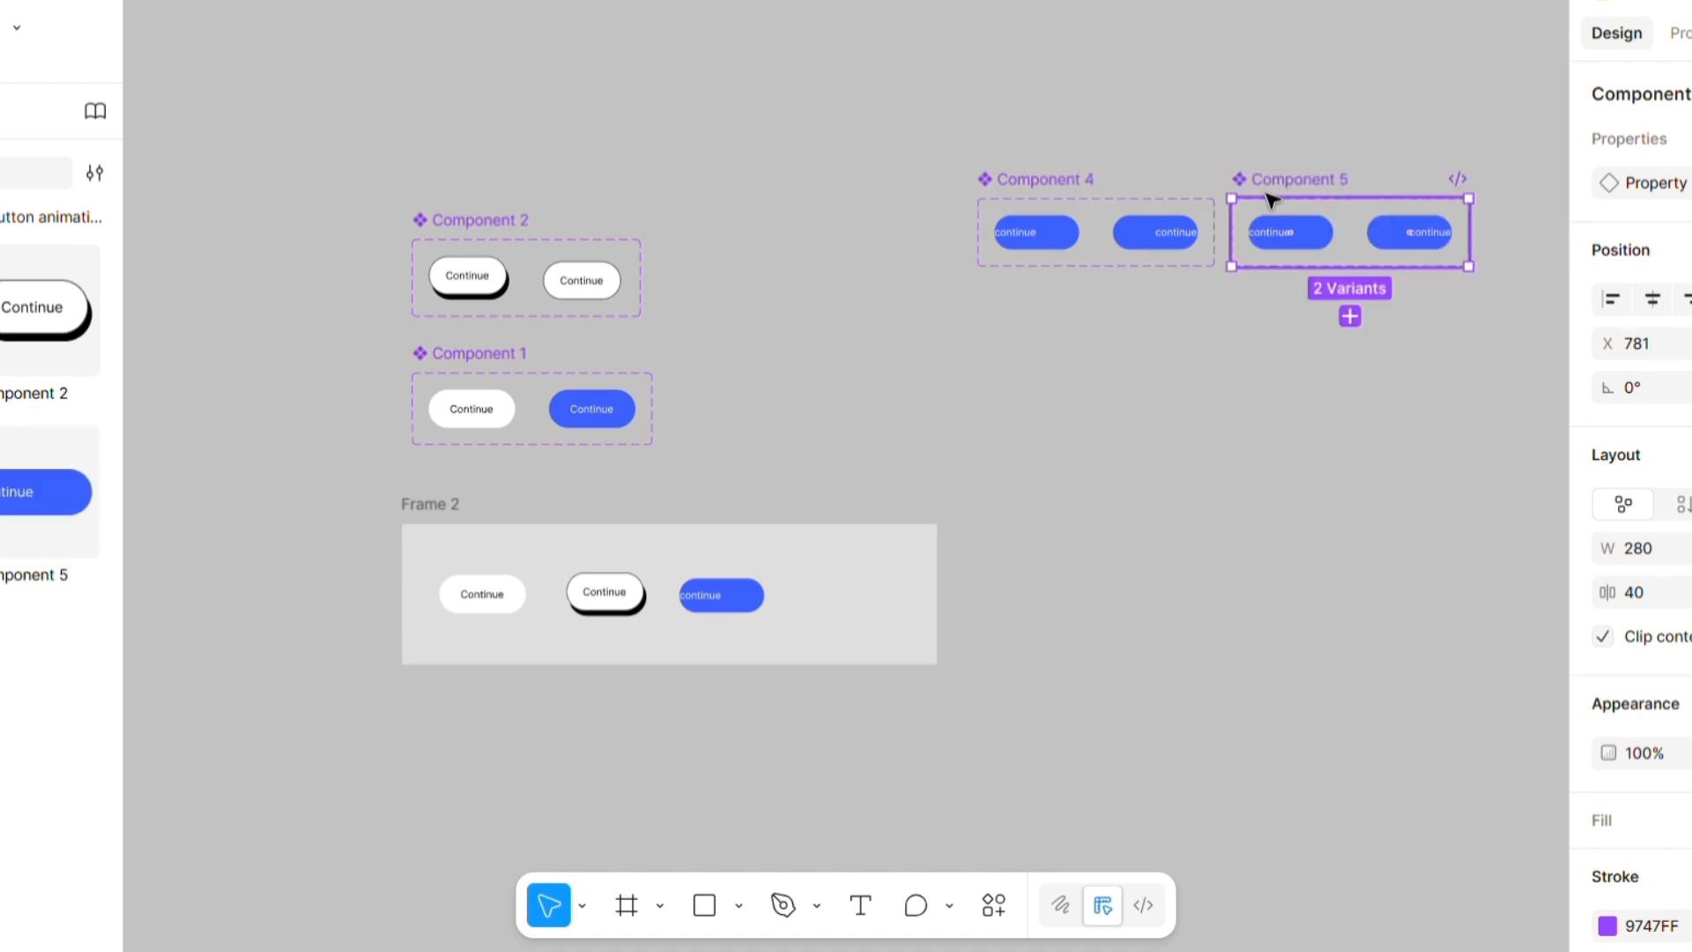
left_click_drag(1311, 192, 1077, 314)
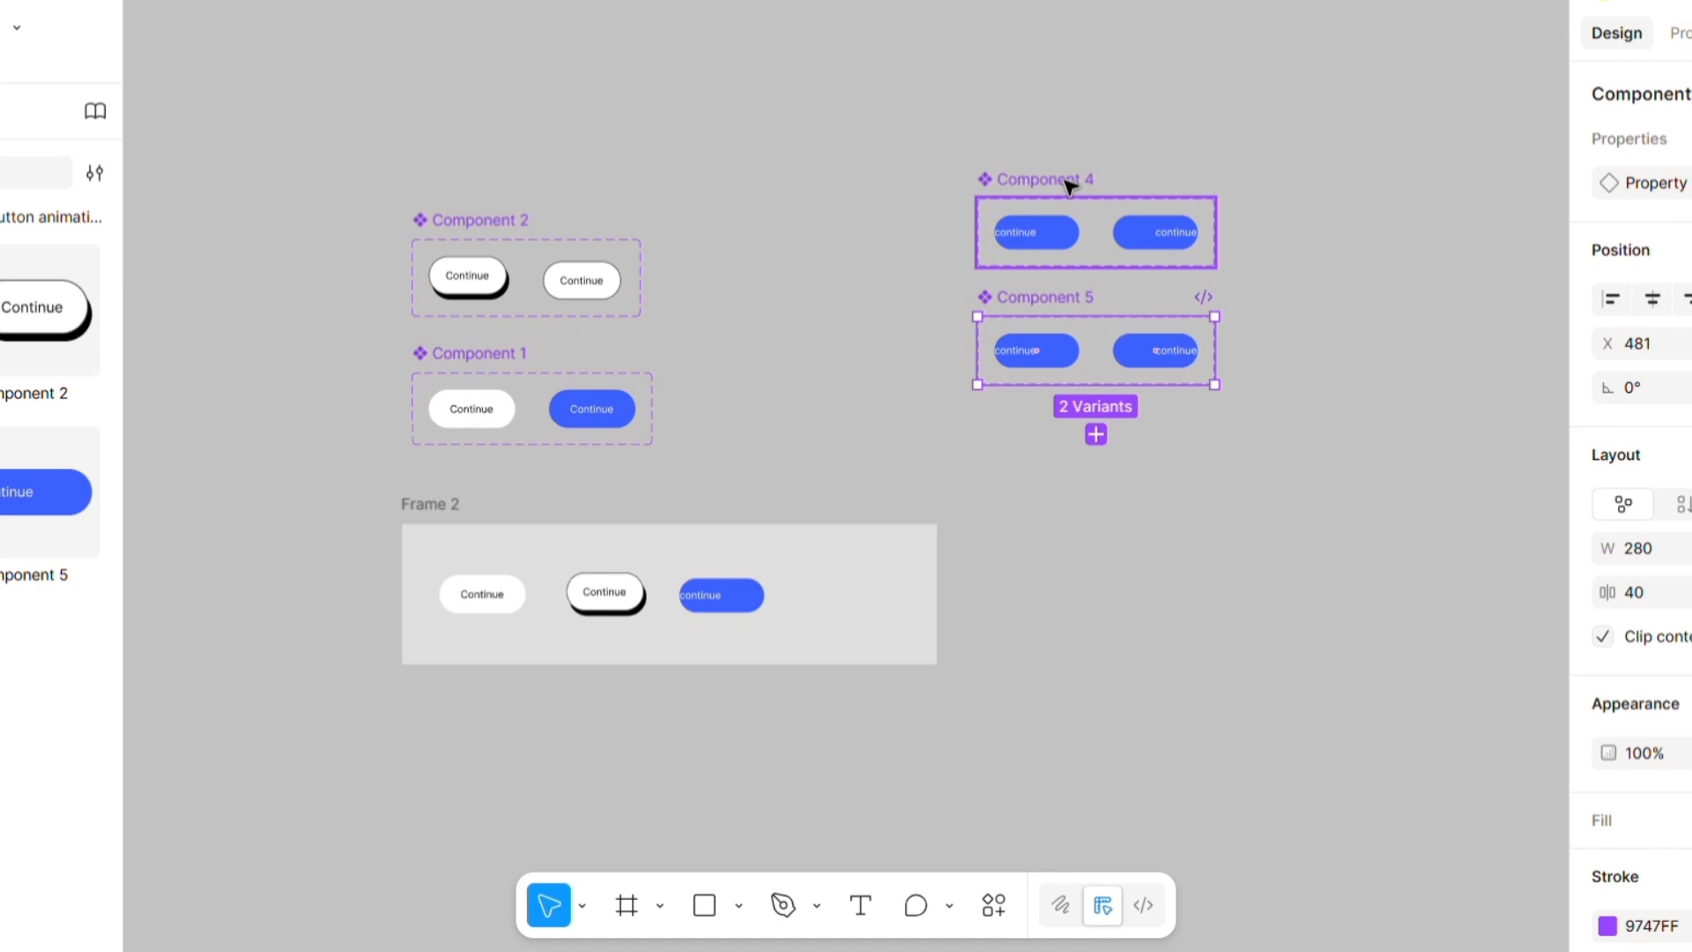
- Rename the upper blue button component set as Component 3
double_click(1069, 181)
left_click(1087, 187)
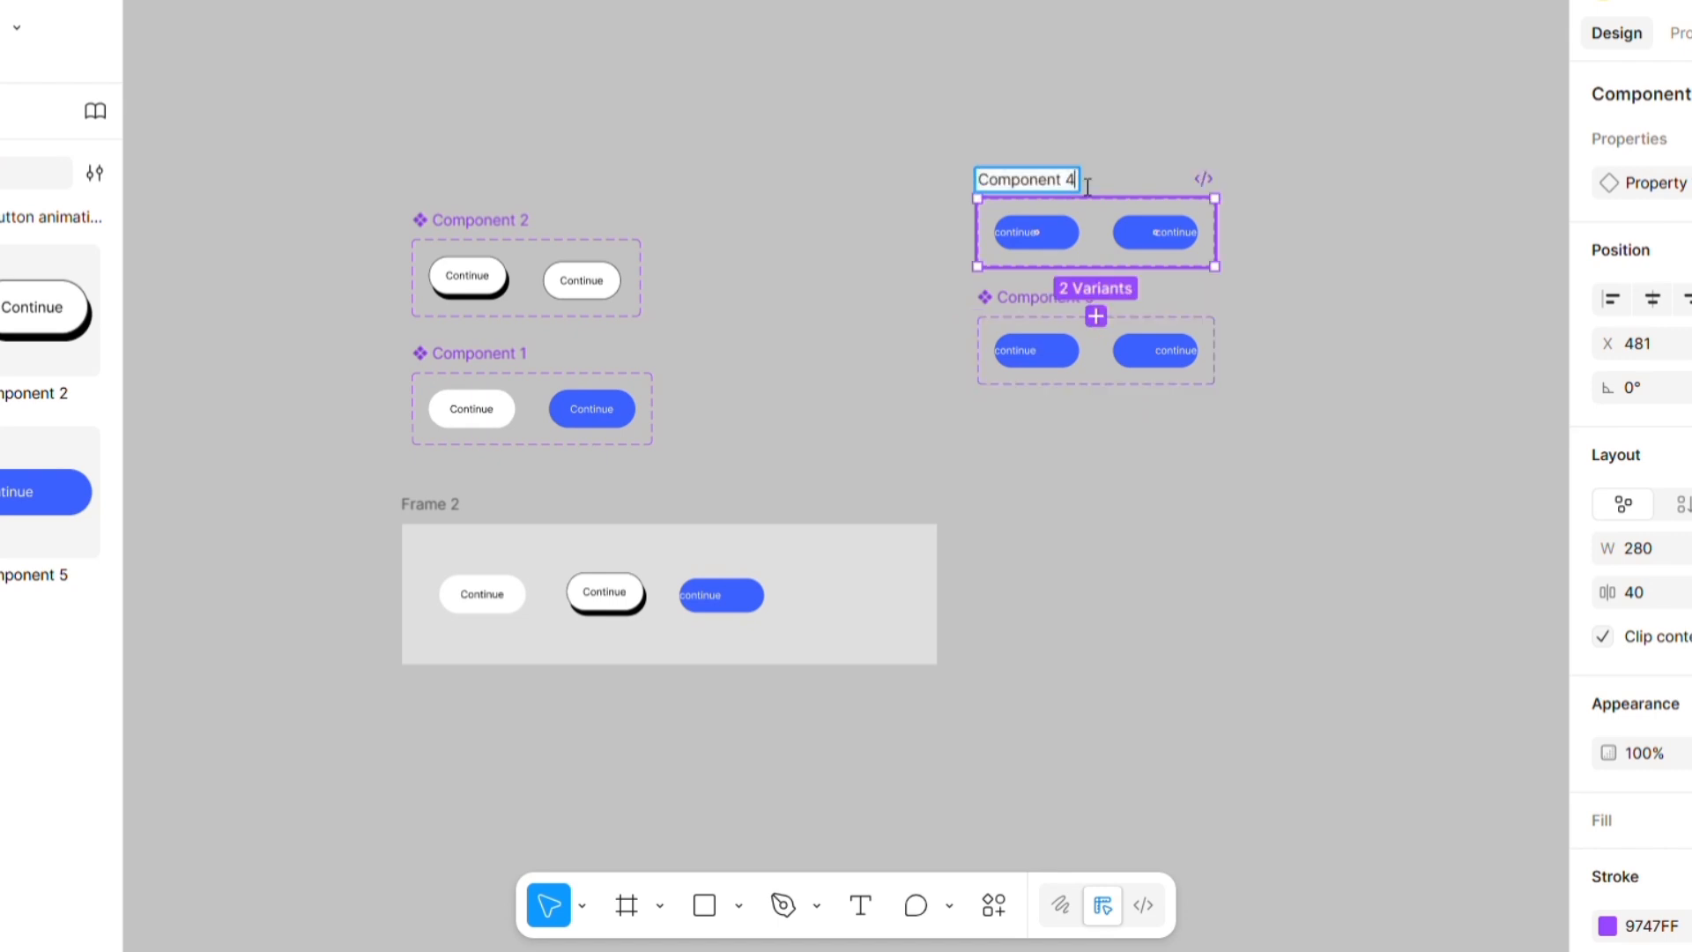
key("BackSpace")
type("3")
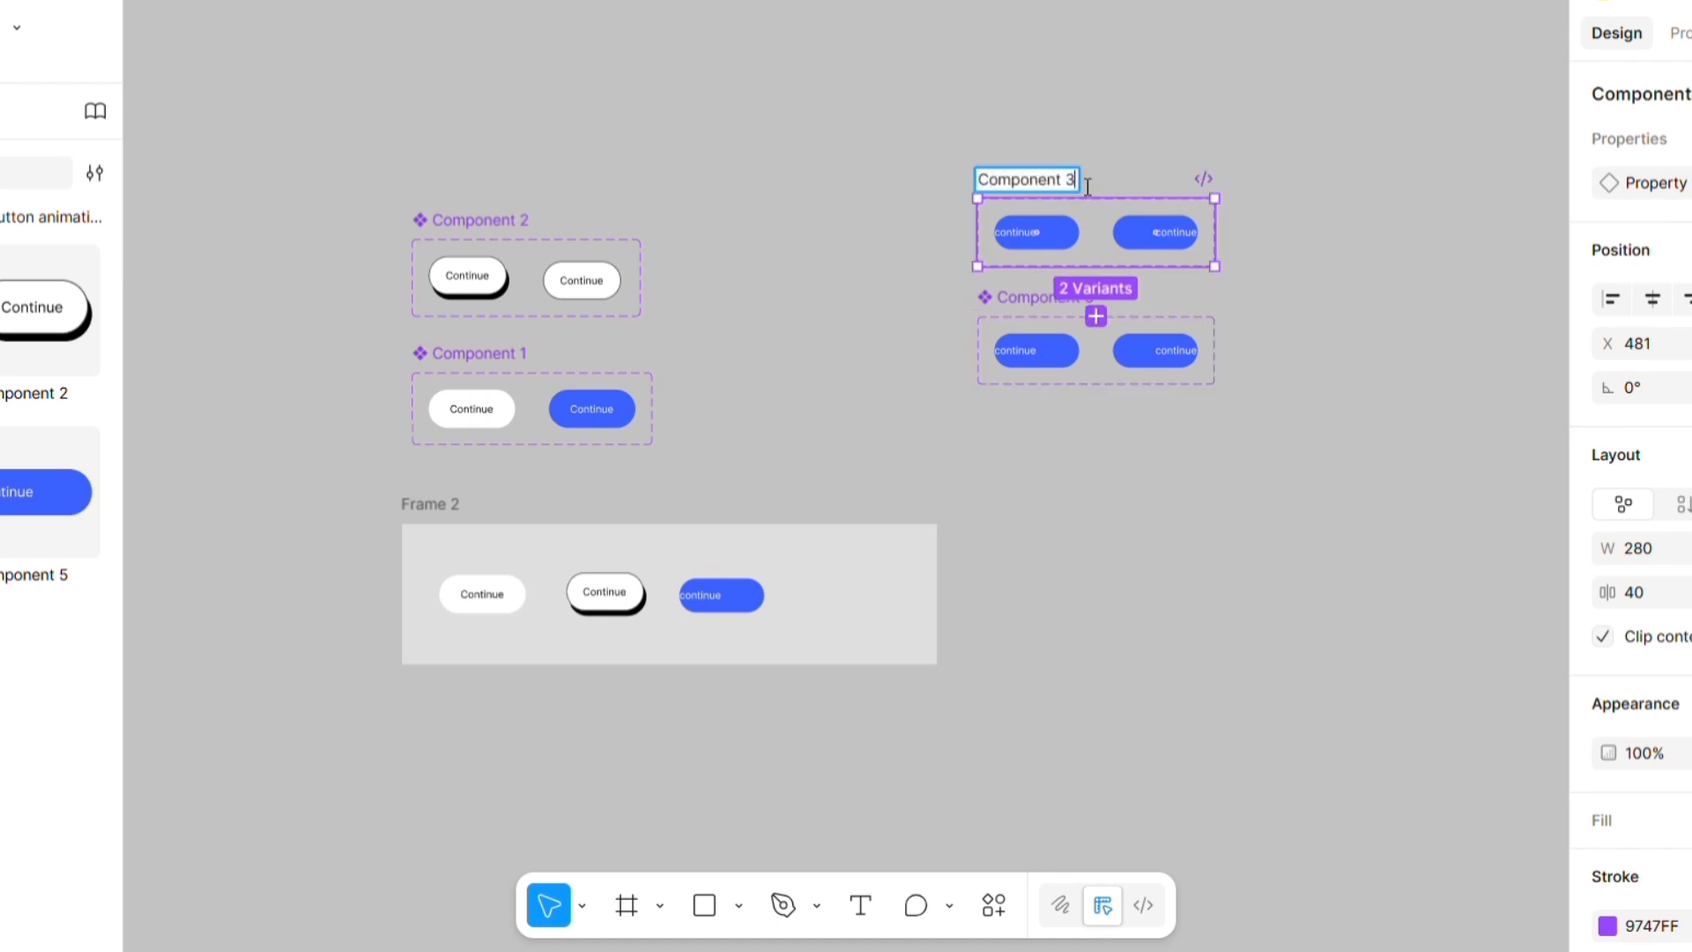
- Rename the duplicated blue button component set below it as Component 4
left_click(1043, 298)
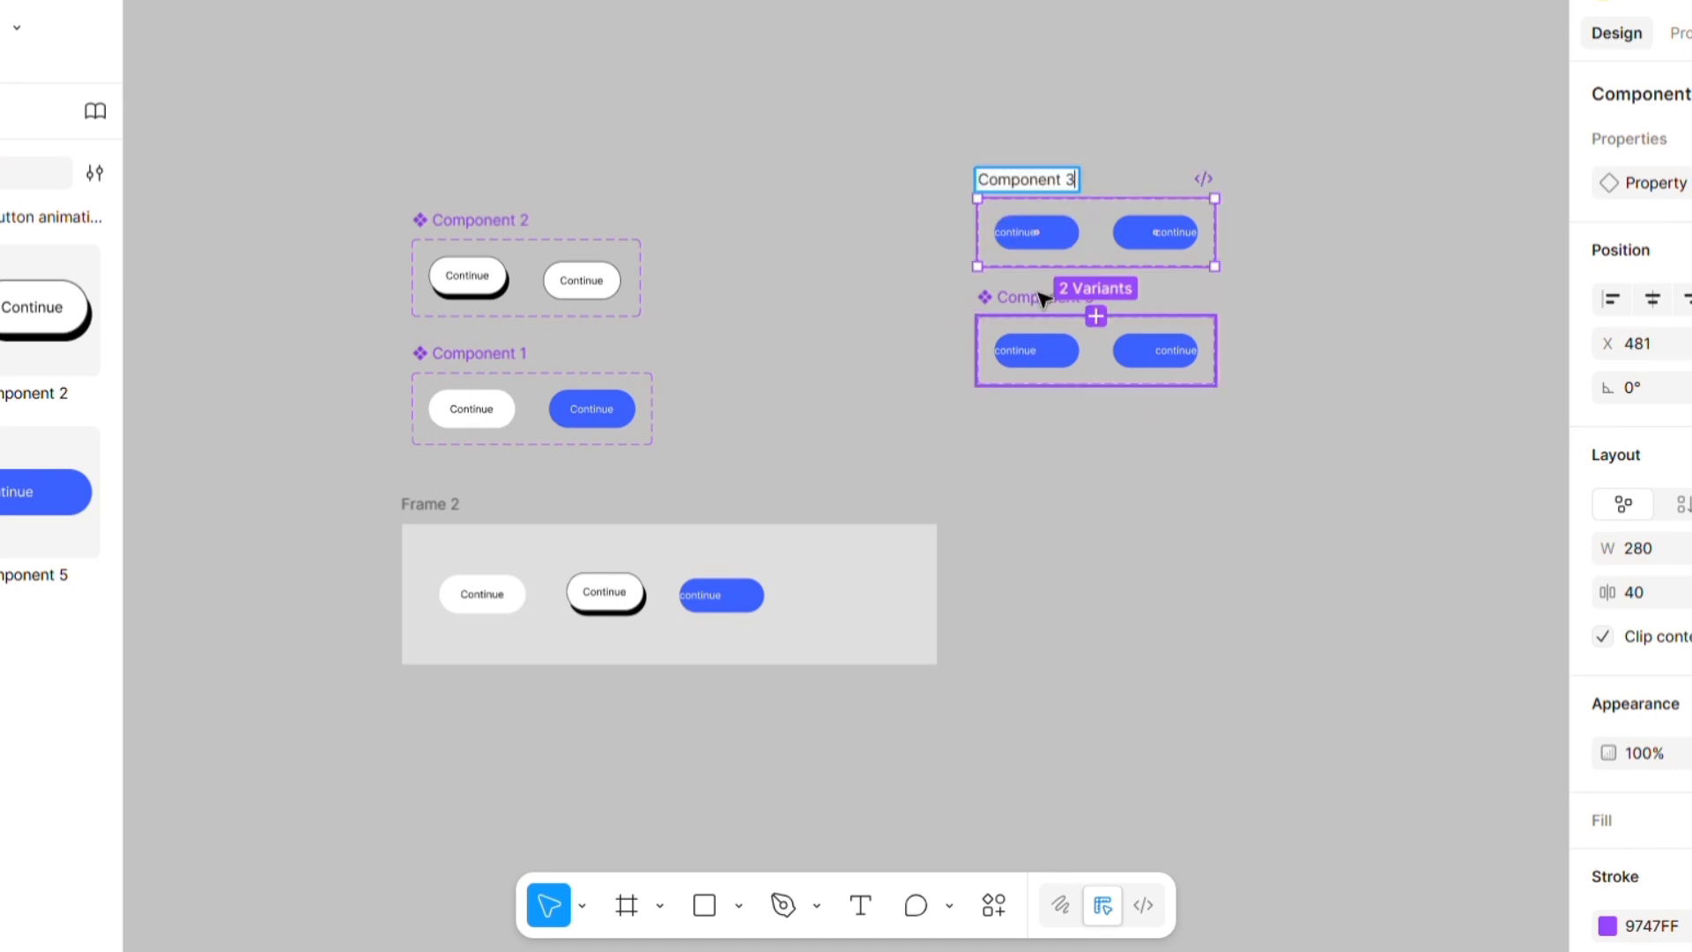
double_click(1104, 304)
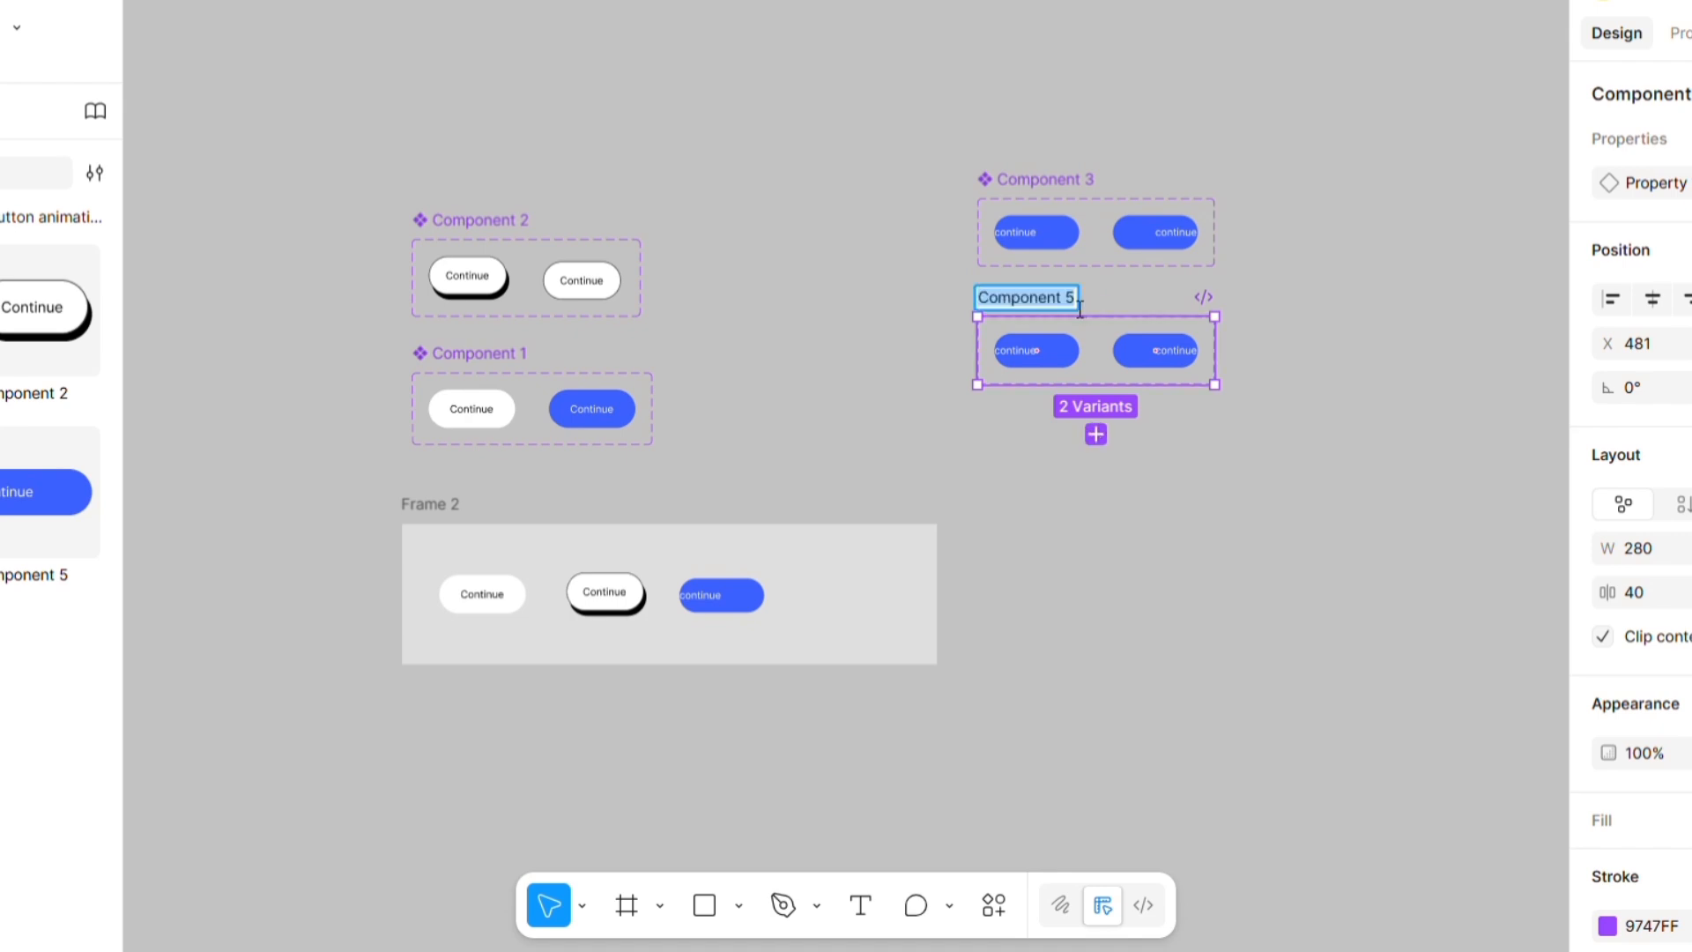
key("Right")
key("BackSpace")
type("4")
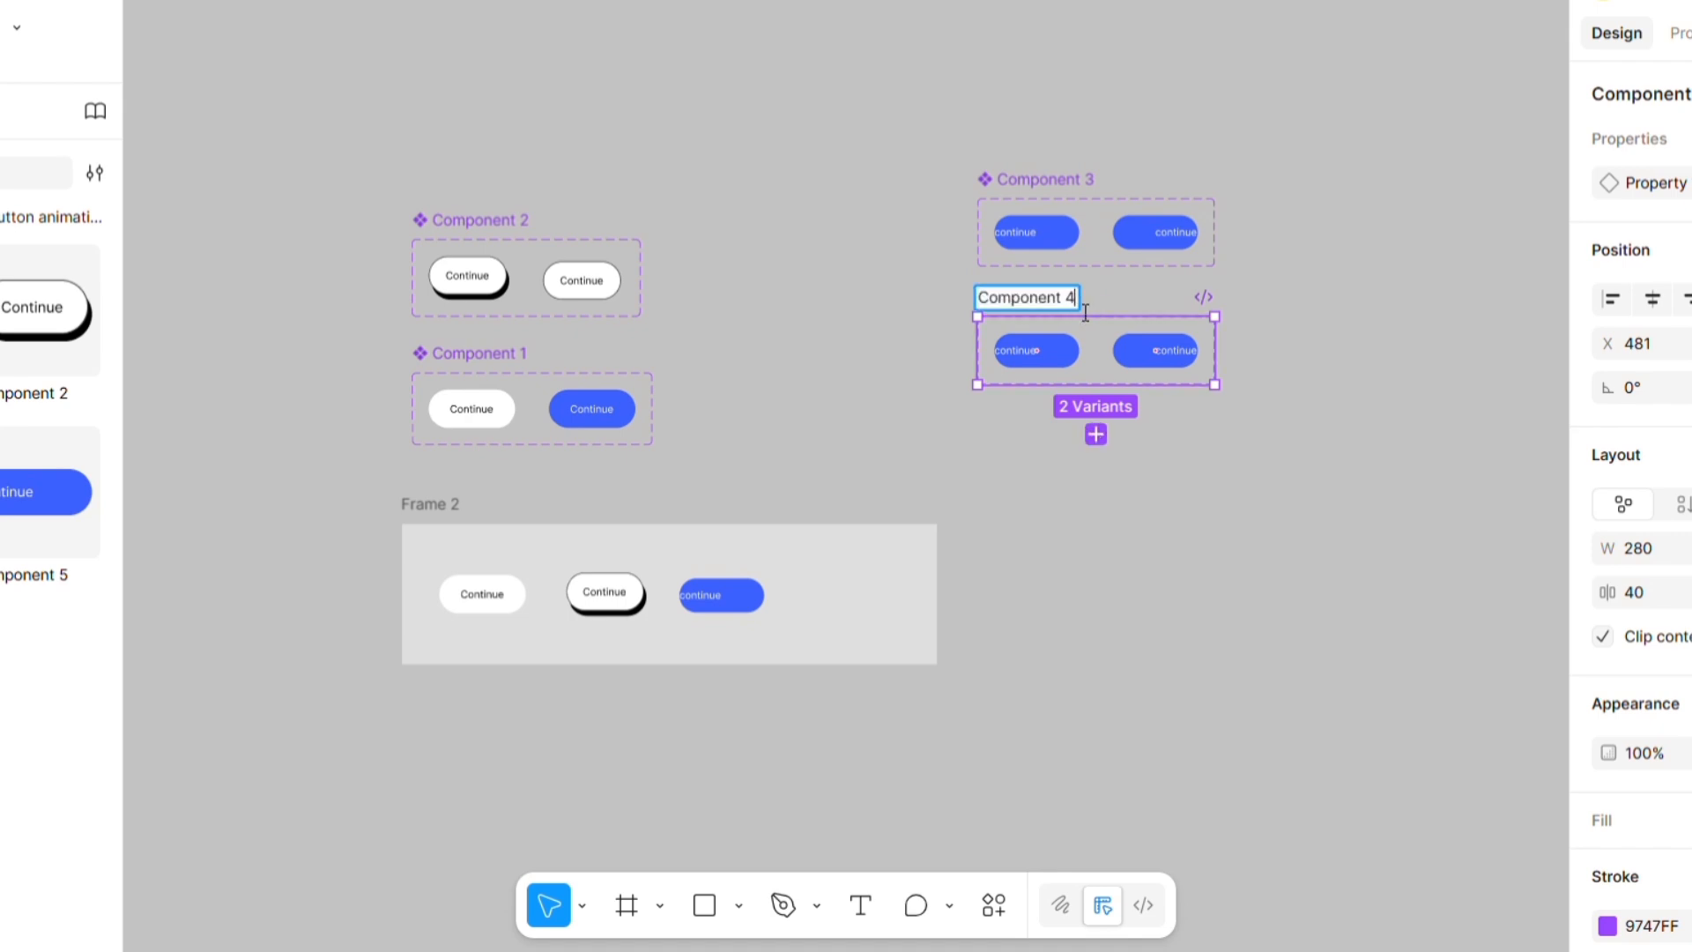
left_click(1289, 326)
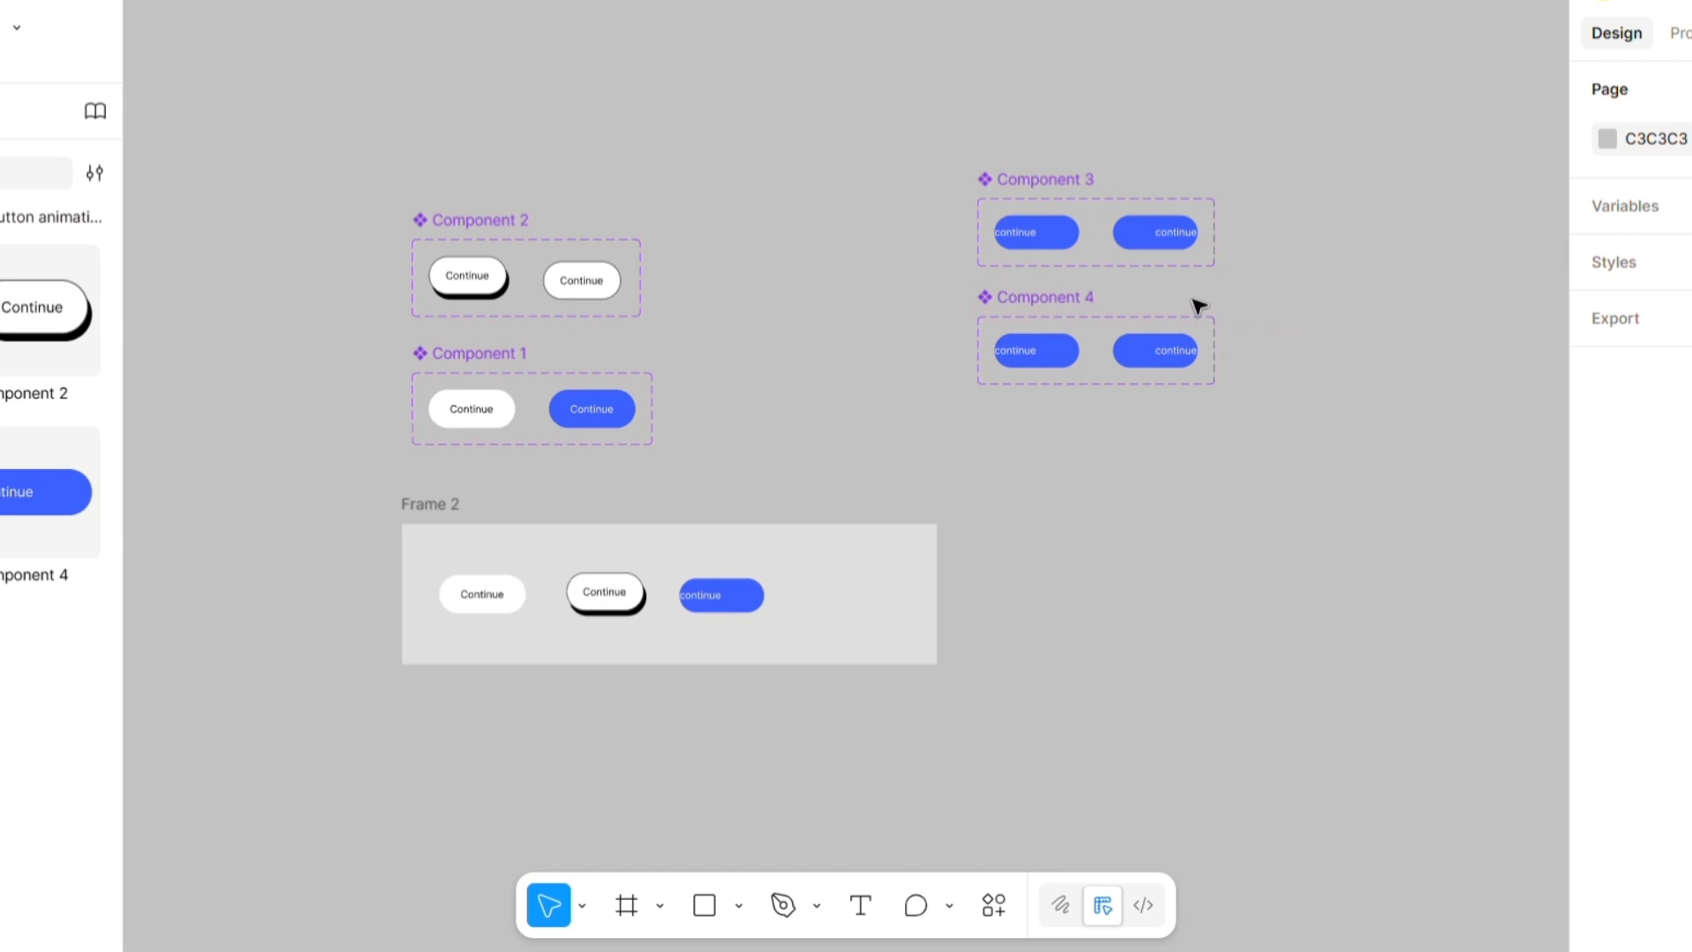
- Align the text frame in Component 4's first variant to the button's horizontal center and top edge
scroll(1196, 306, "up", 5)
scroll(1197, 306, "up", 5)
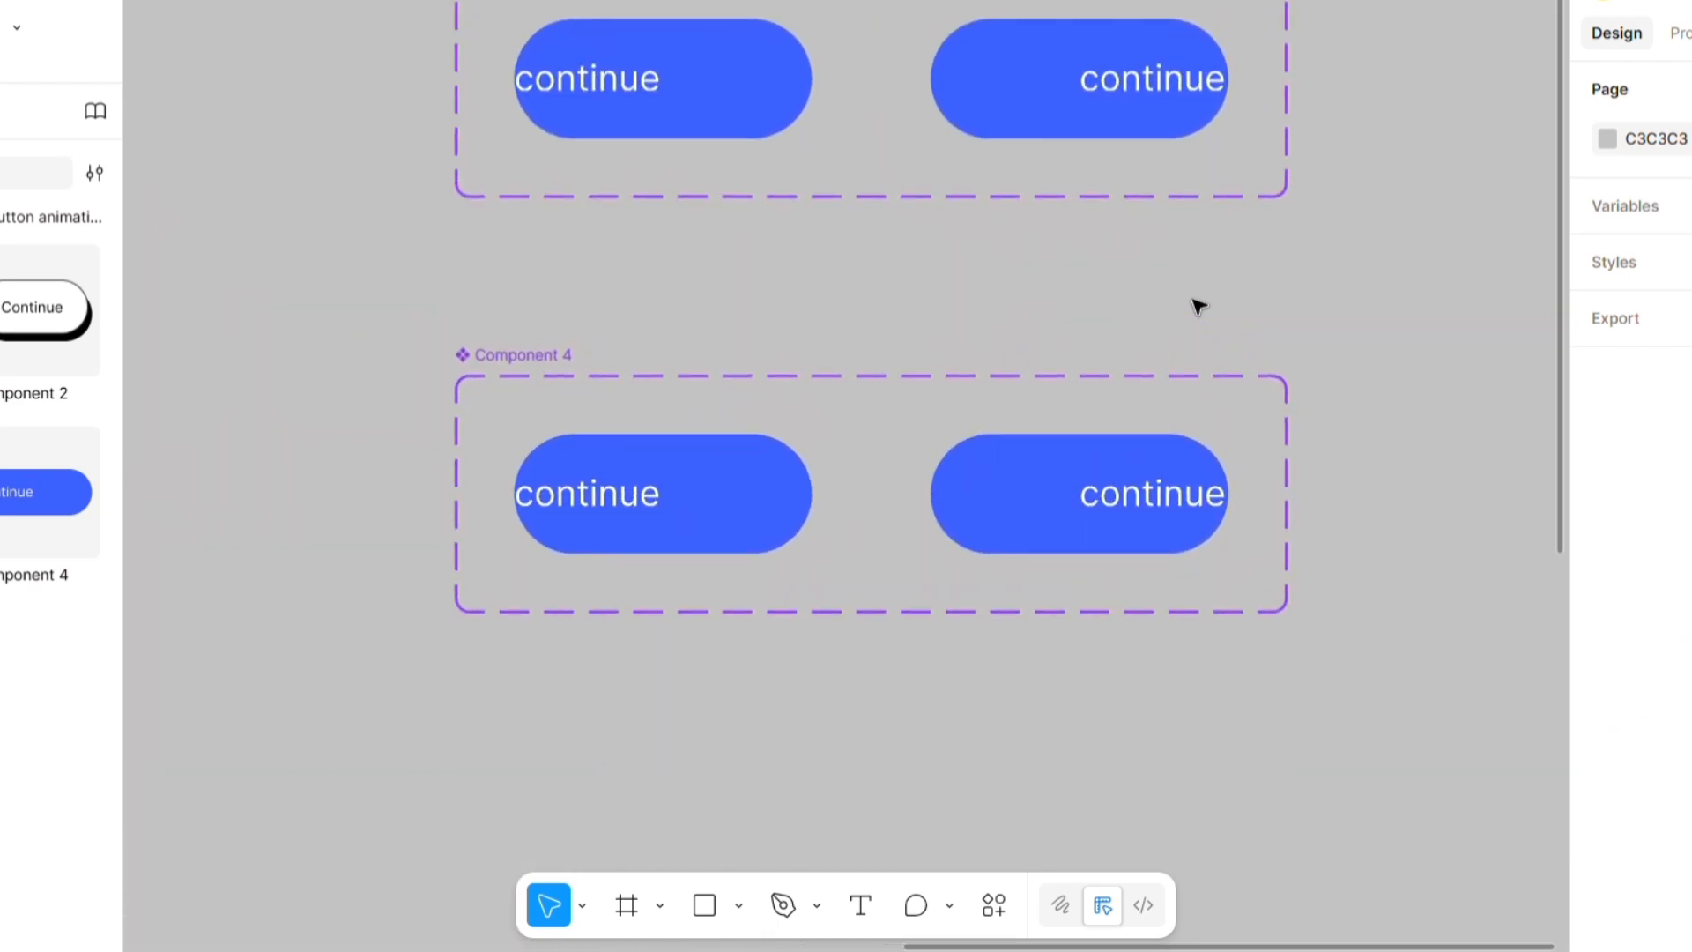
left_click(616, 503)
left_click(619, 496)
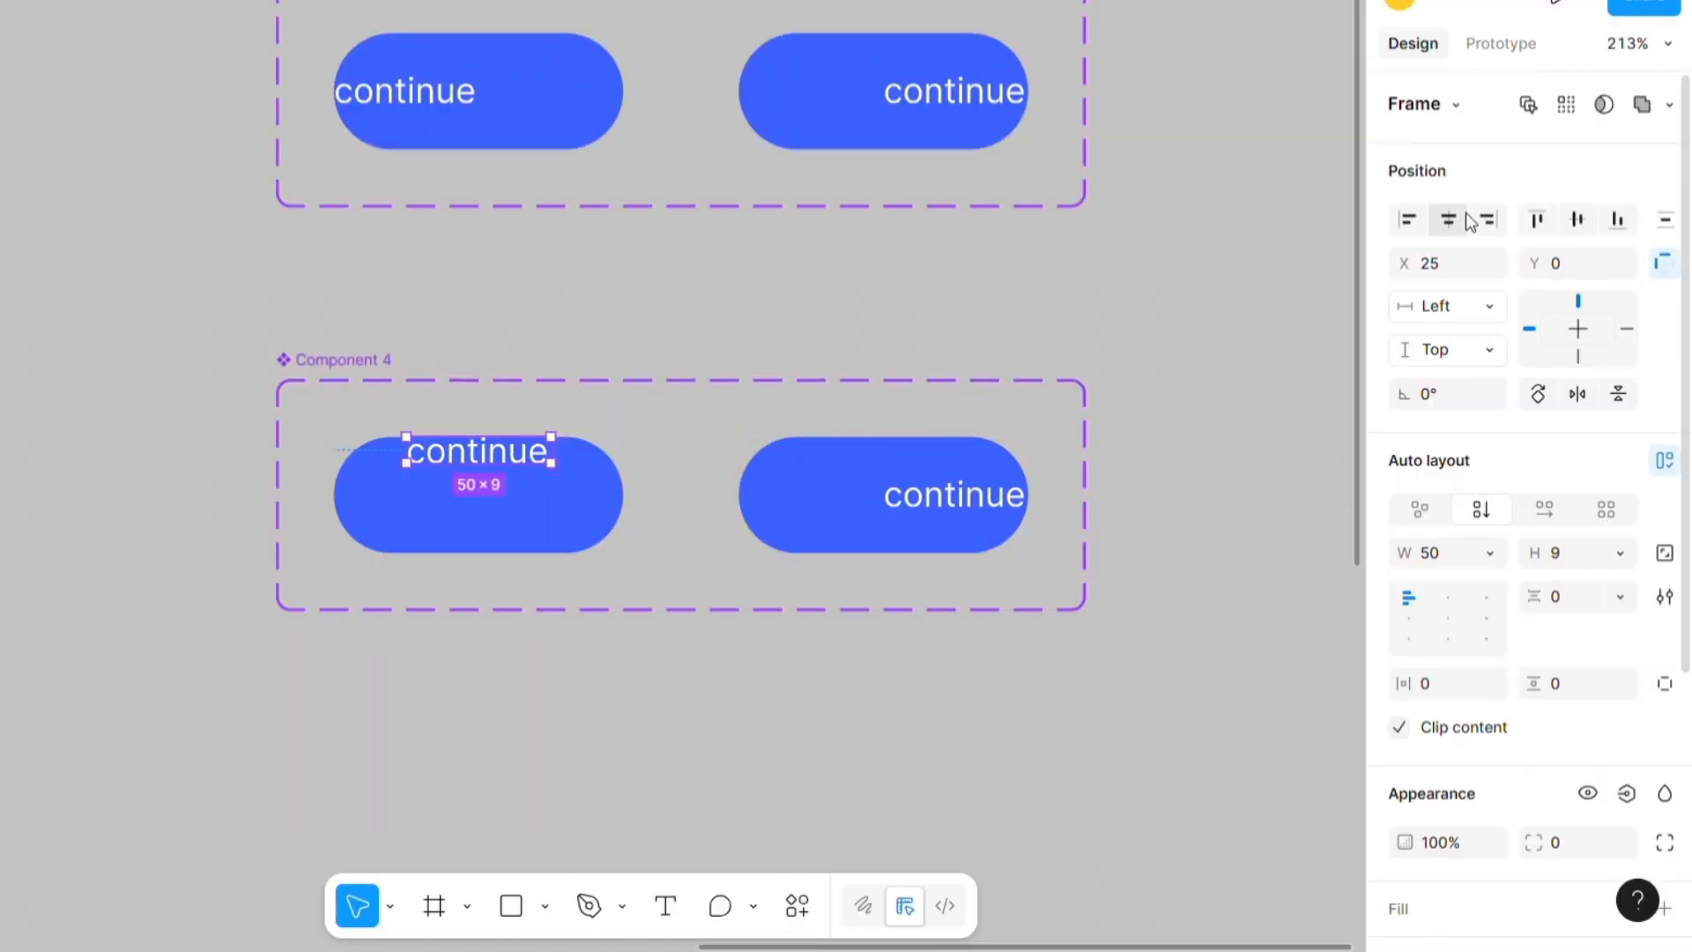
left_click(1450, 225)
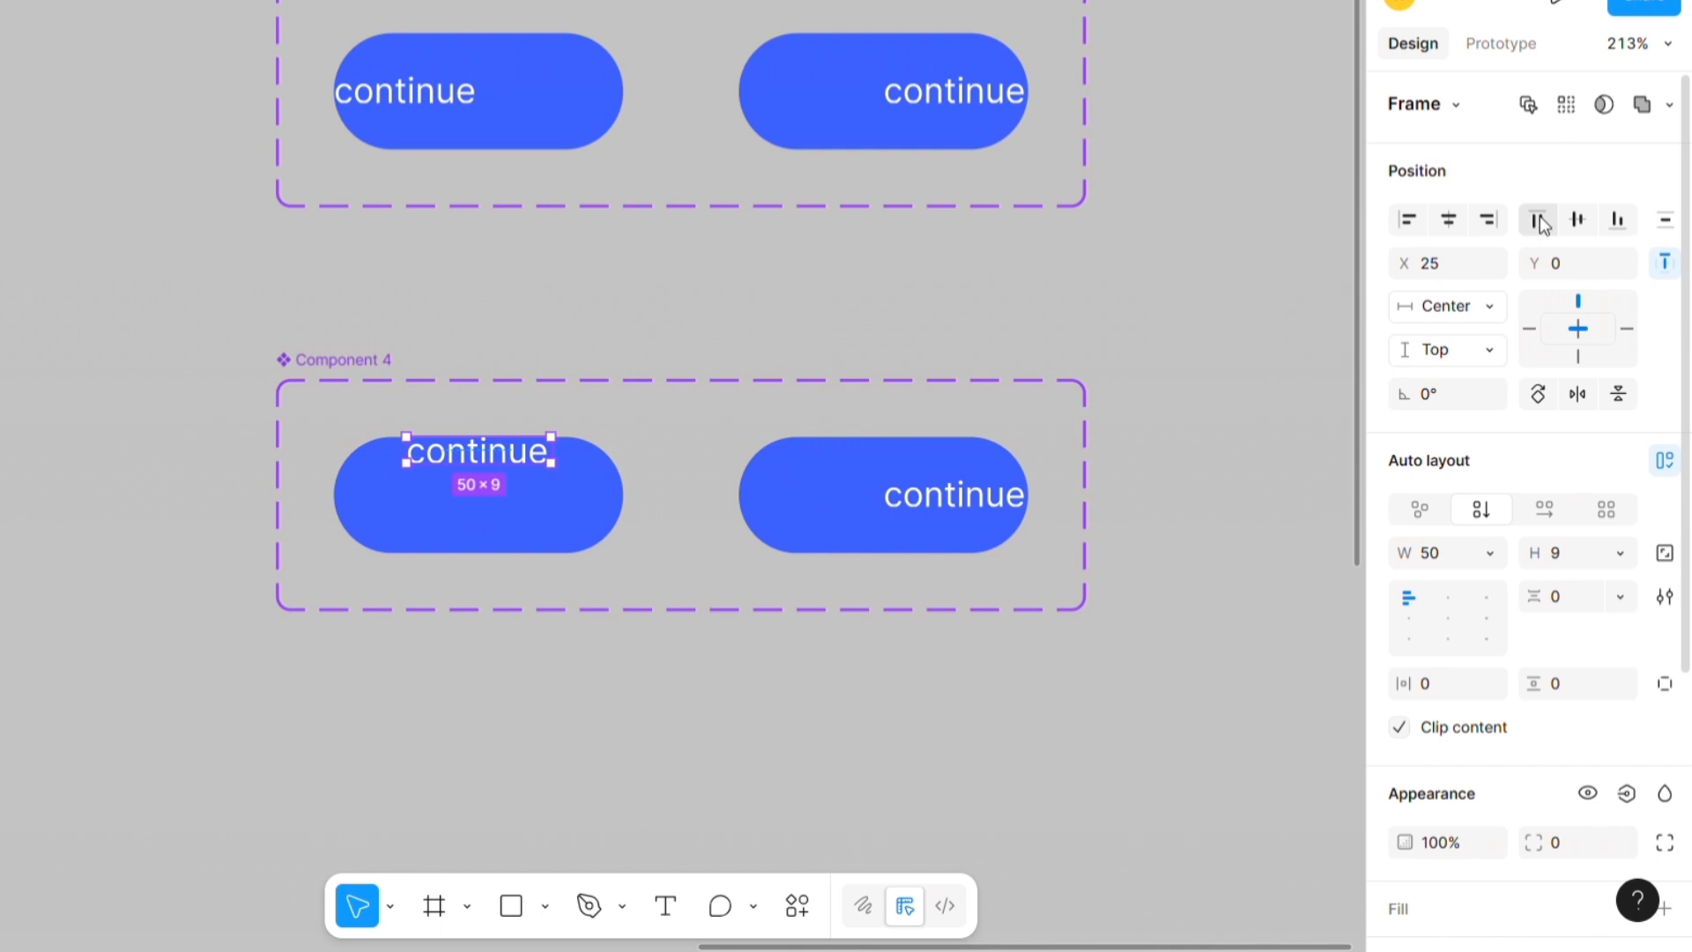
- Align the text frame in Component 4's second variant to the button's horizontal center and bottom edge
left_click(958, 511)
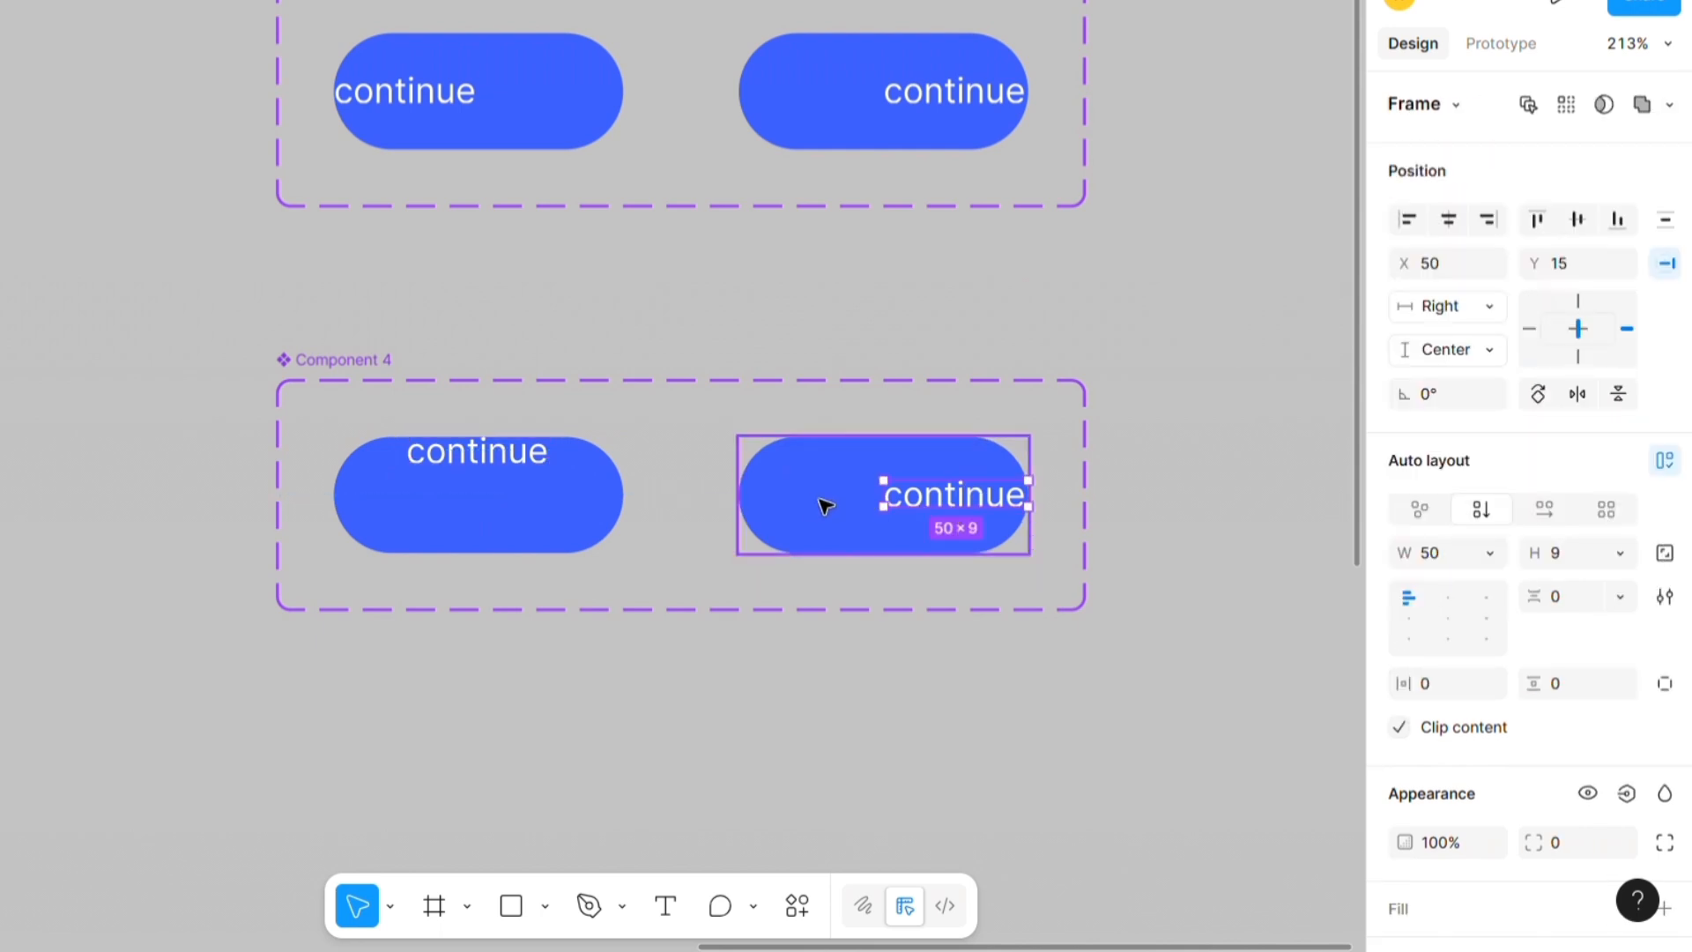
left_click(1450, 227)
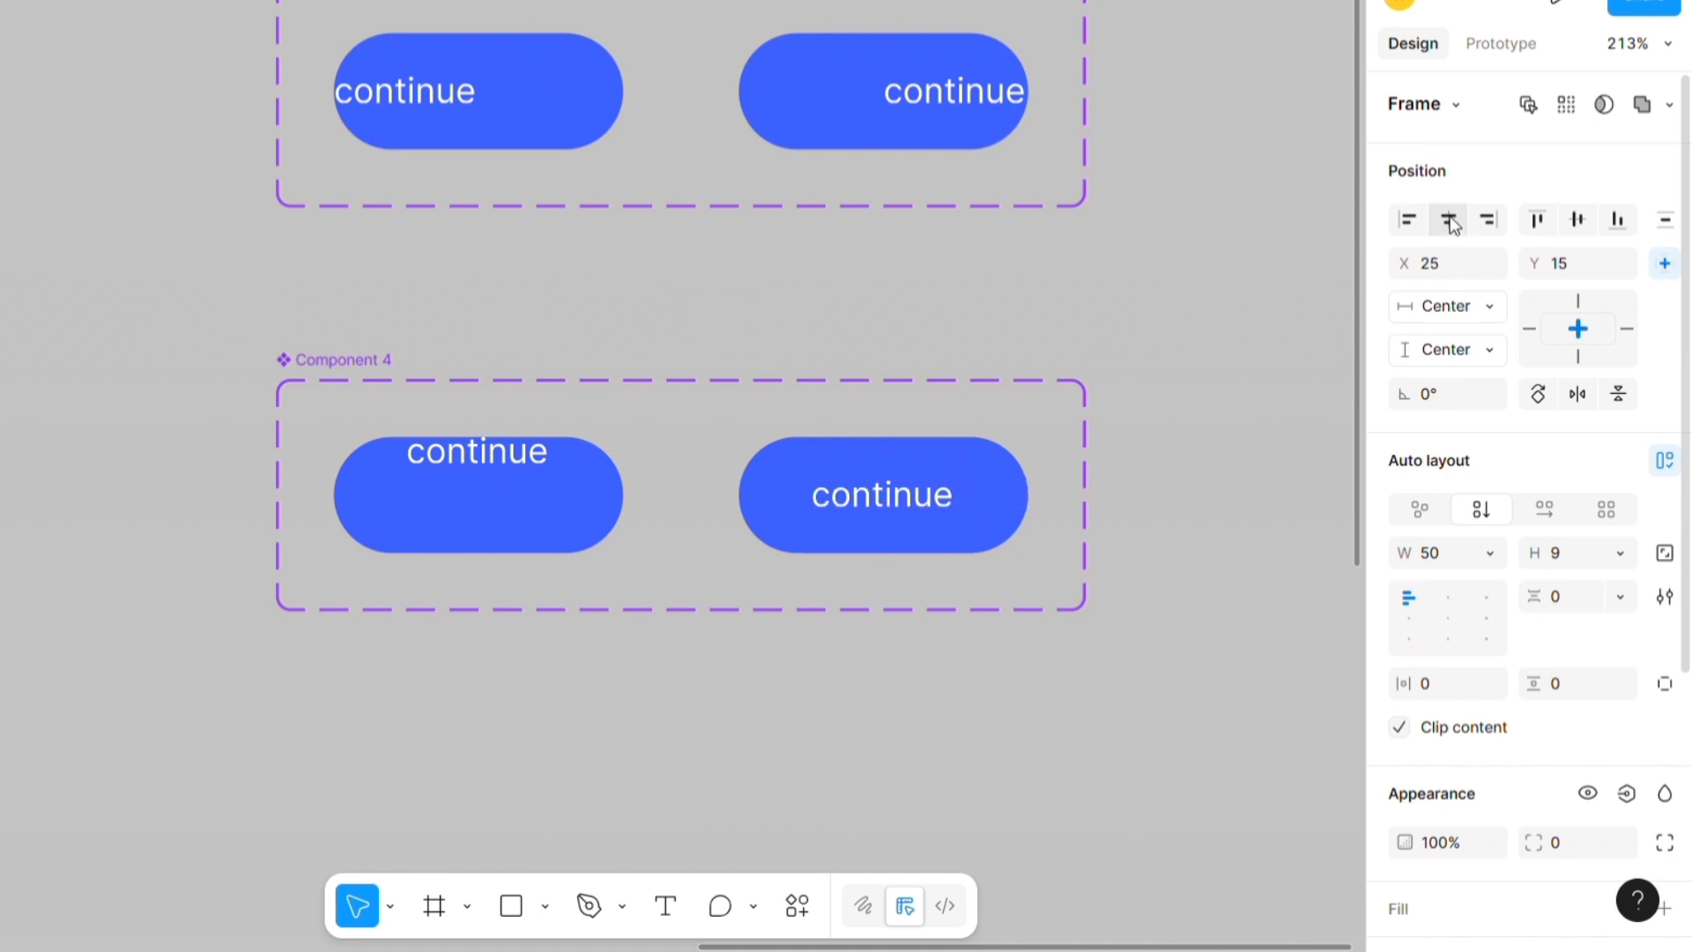
left_click(1620, 219)
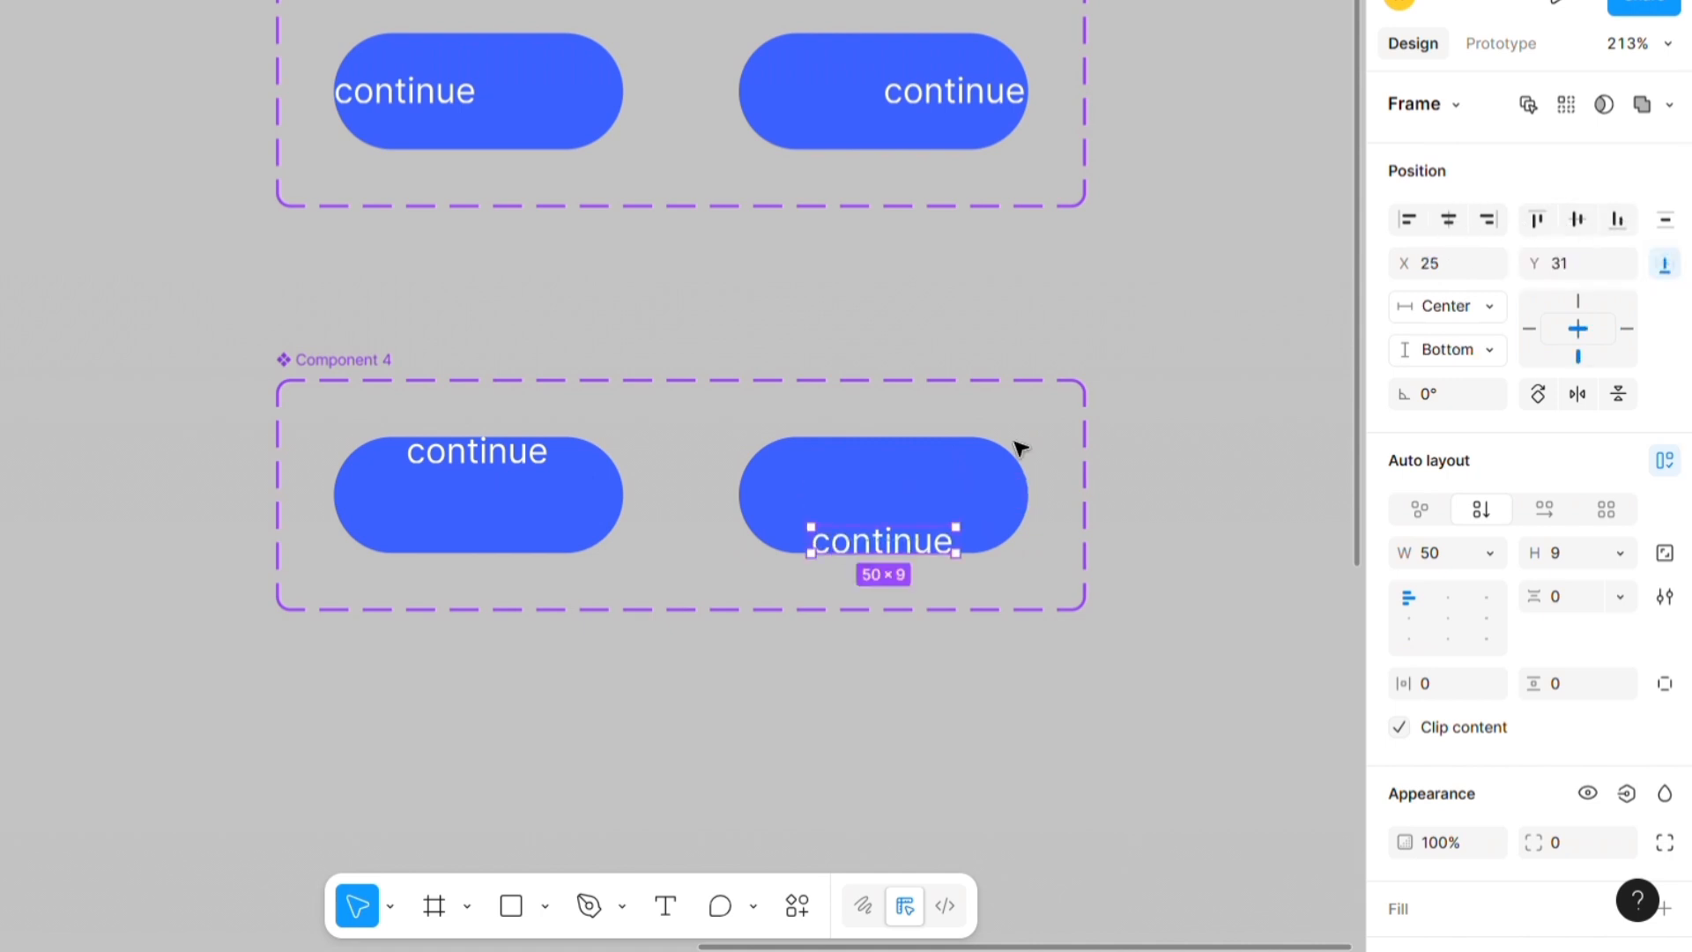
- Insert an instance of Component 4 into Frame 2 beside the blue pill button
left_click(483, 269)
scroll(230, 312, "down", 6)
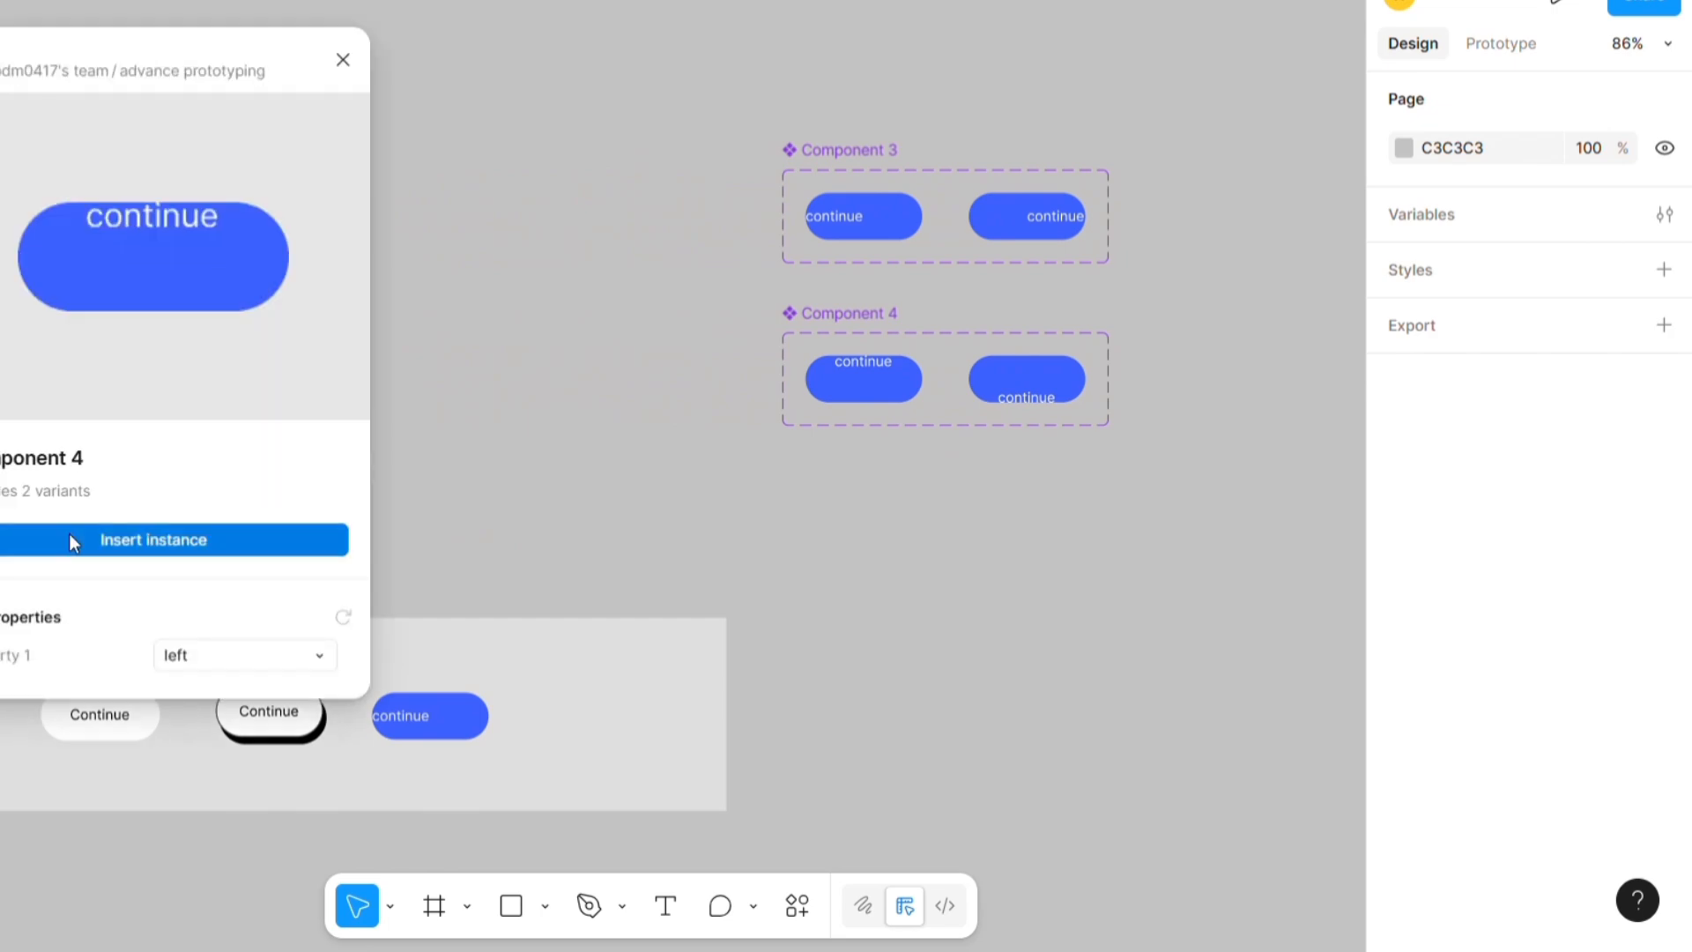
left_click_drag(151, 253, 620, 715)
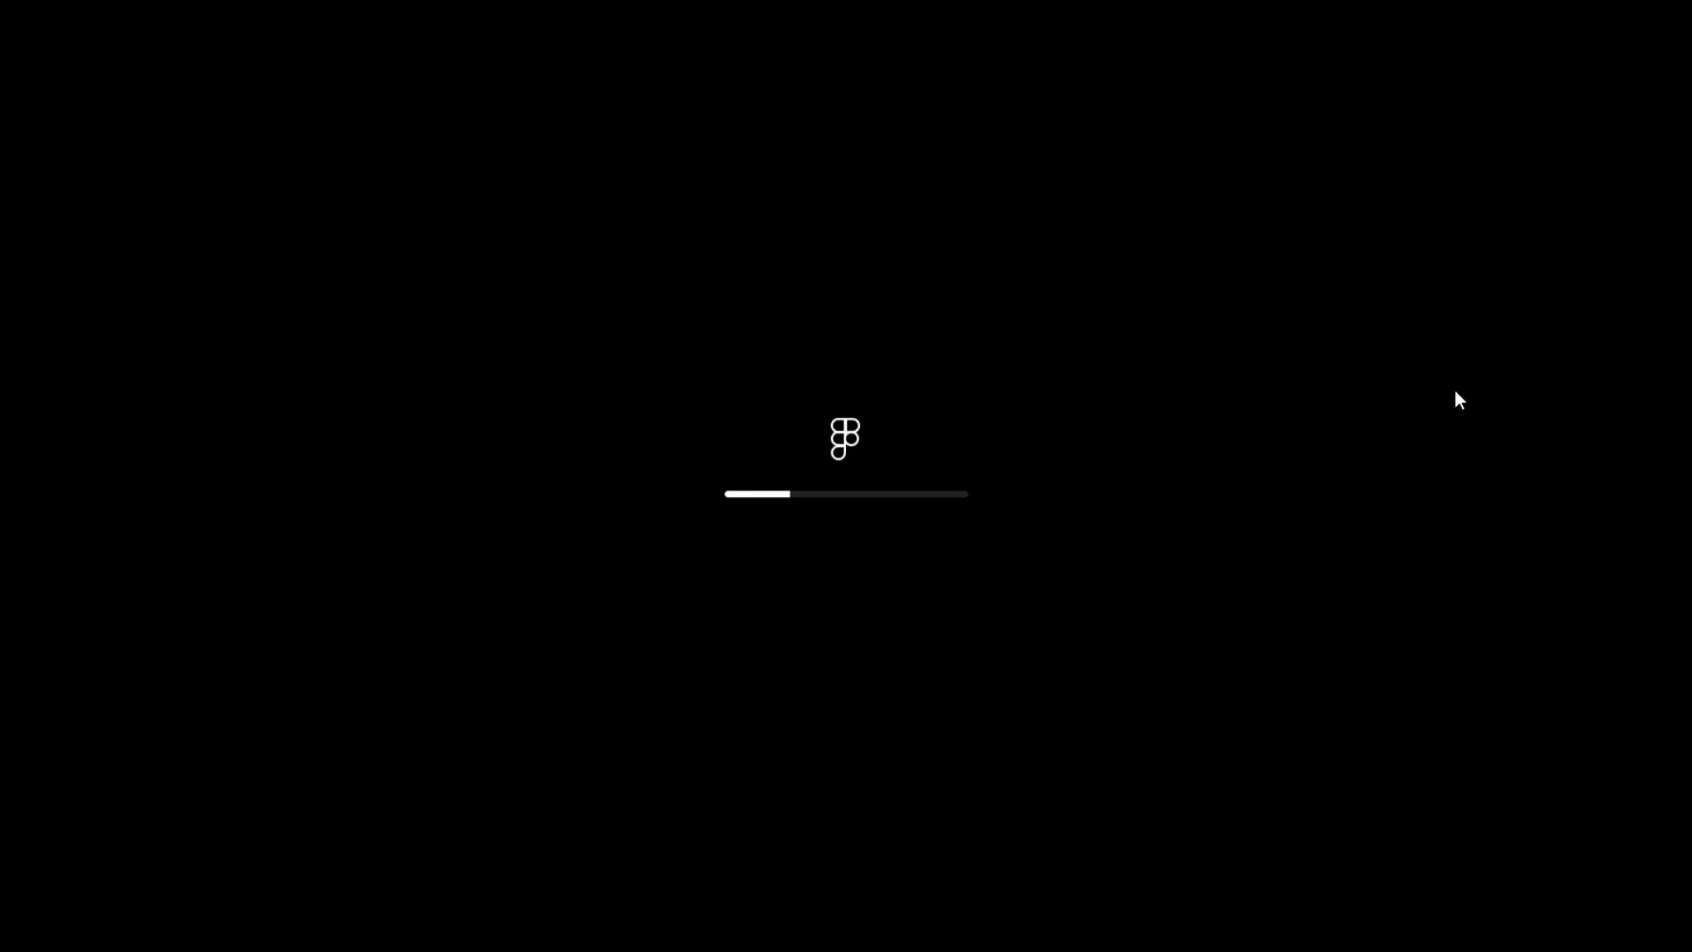
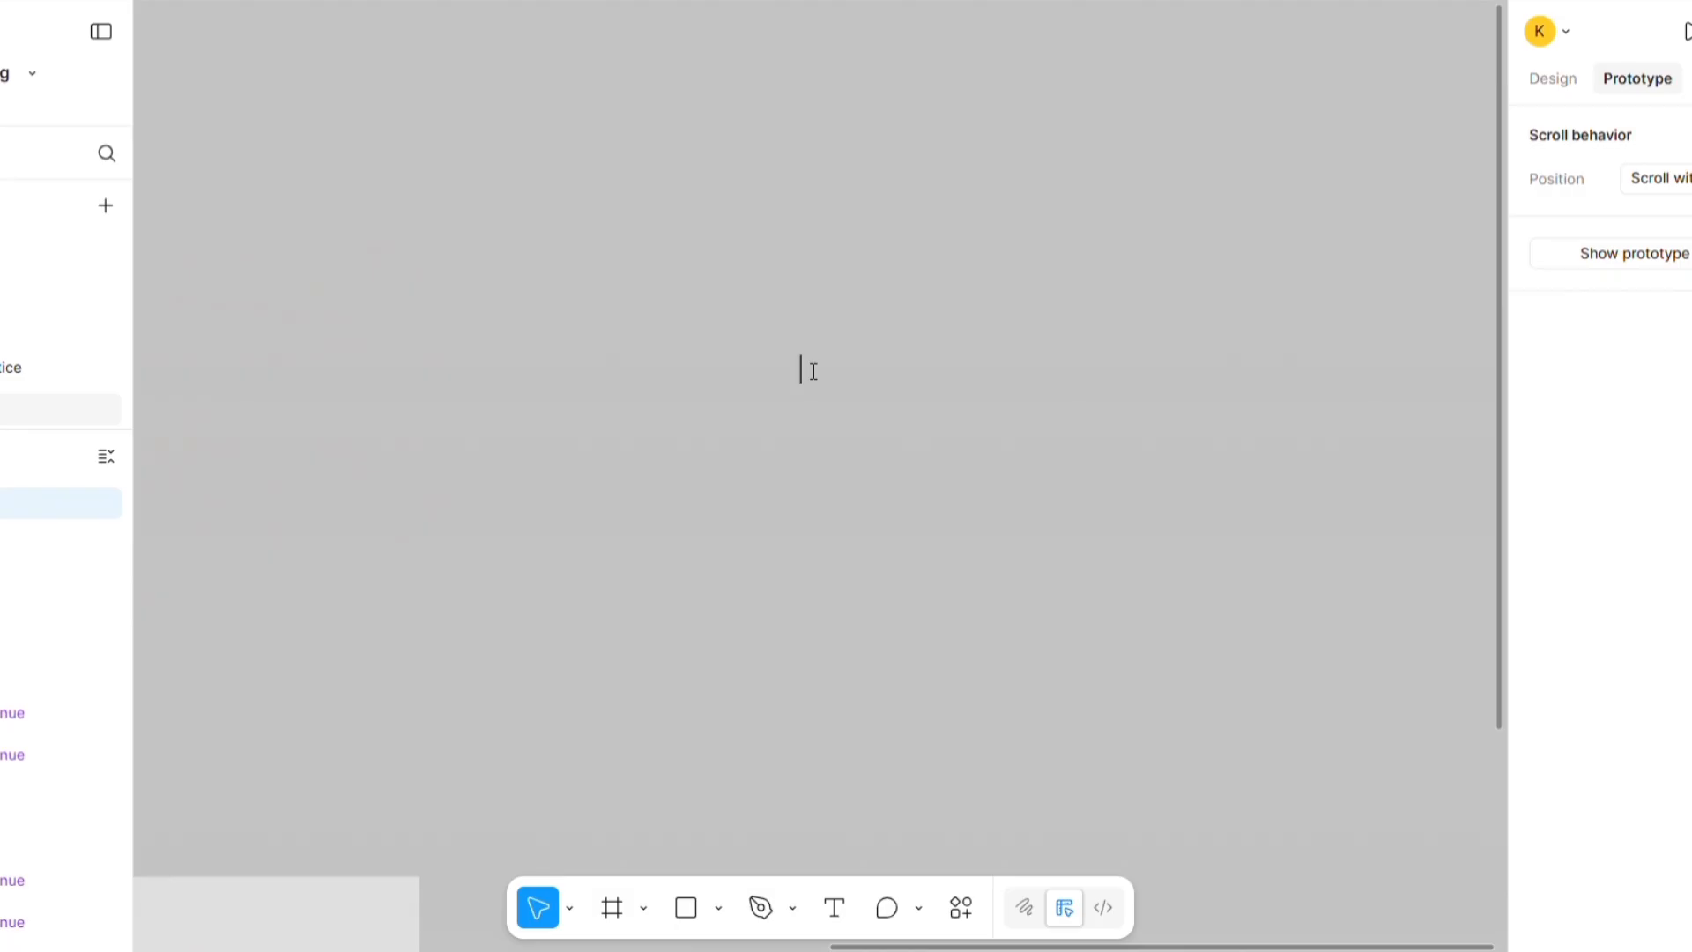
- Add the text "continue" on an empty area of the canvas and wrap it in an auto layout frame
type("continue")
key("Escape")
key("shift+a")
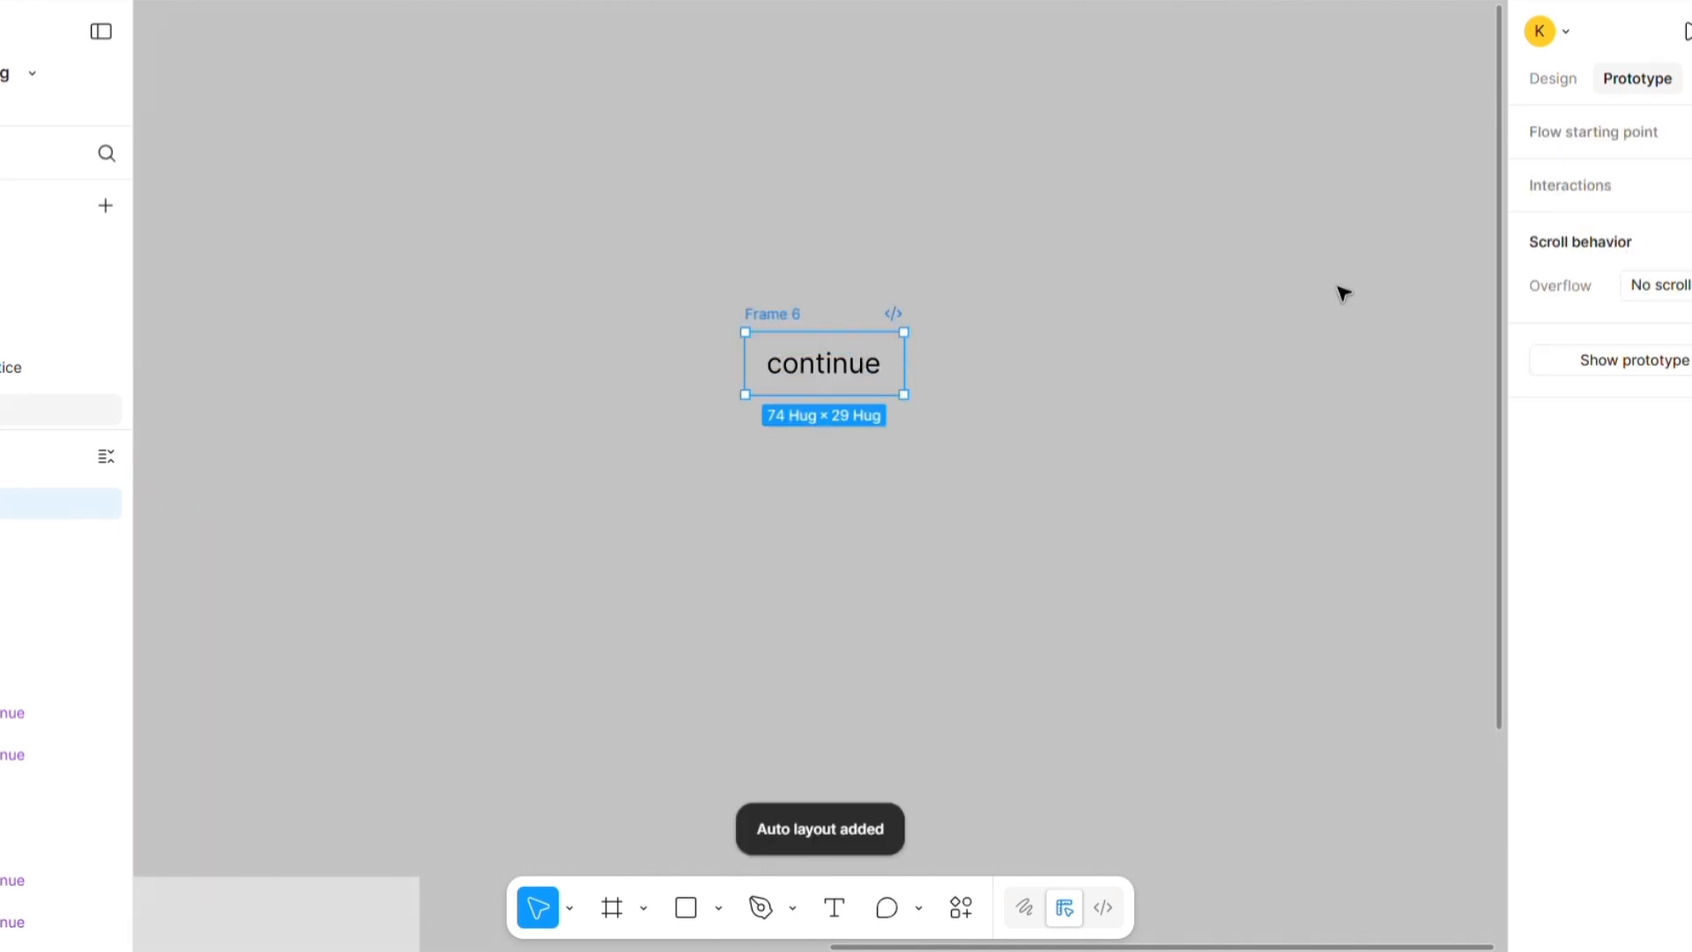
- Set the new text frame's auto layout padding to 20 horizontal and 15 vertical
left_click(1544, 88)
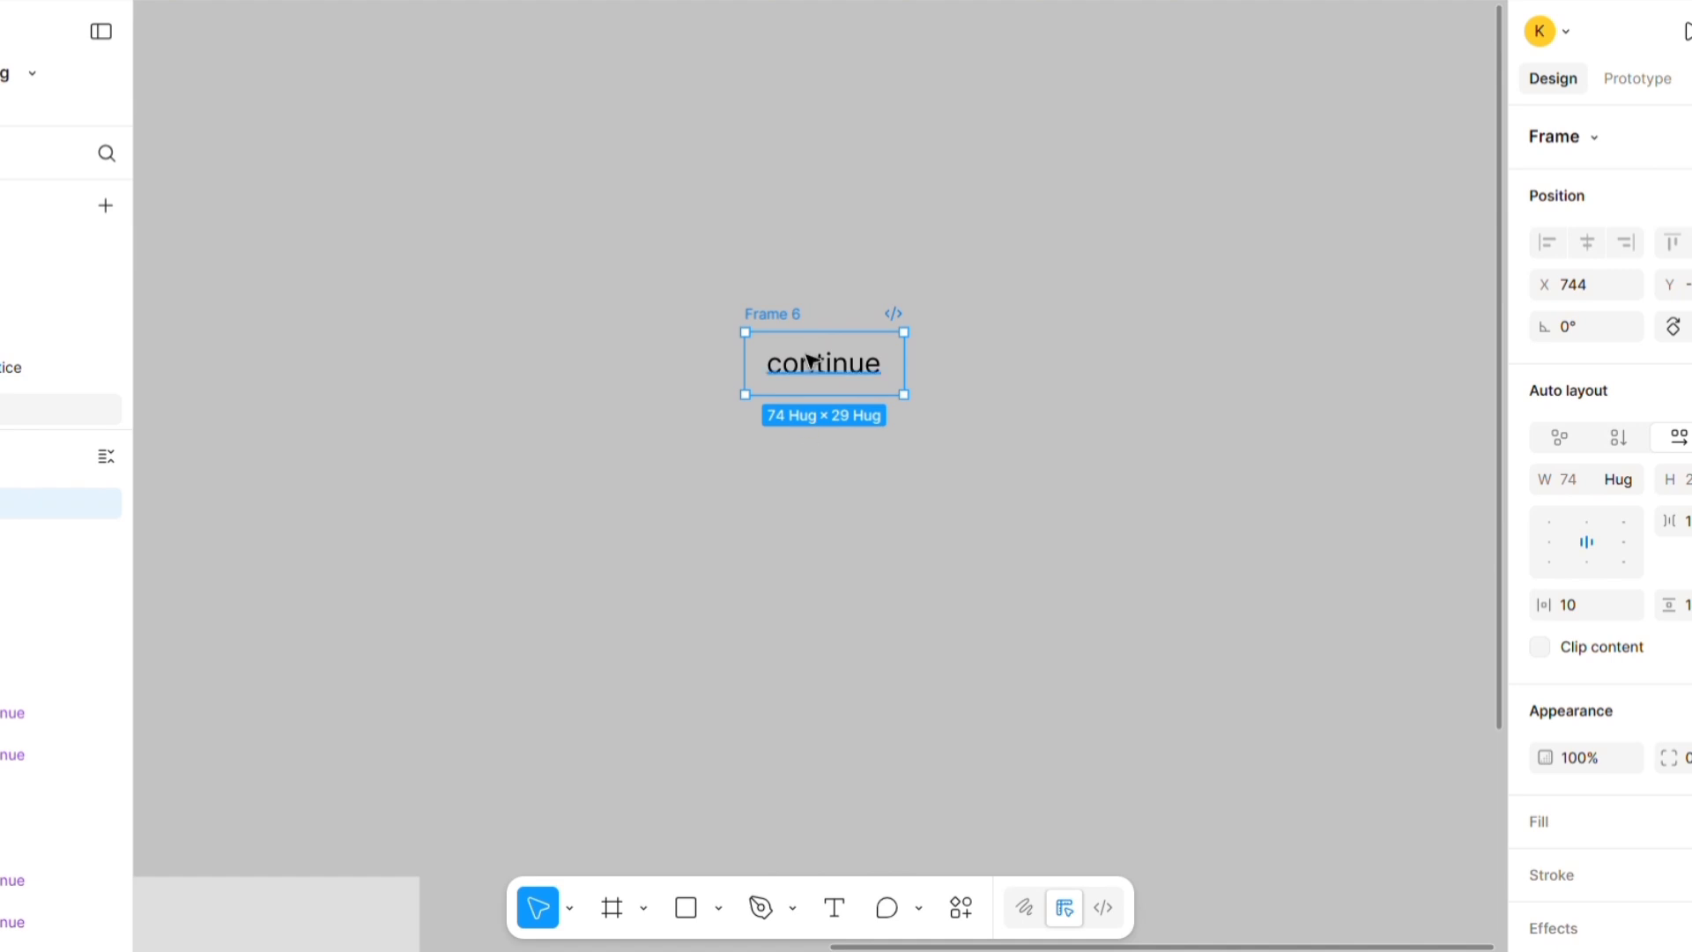
scroll(1595, 370, "down", 3)
left_click(1598, 367)
type("20")
key("Tab")
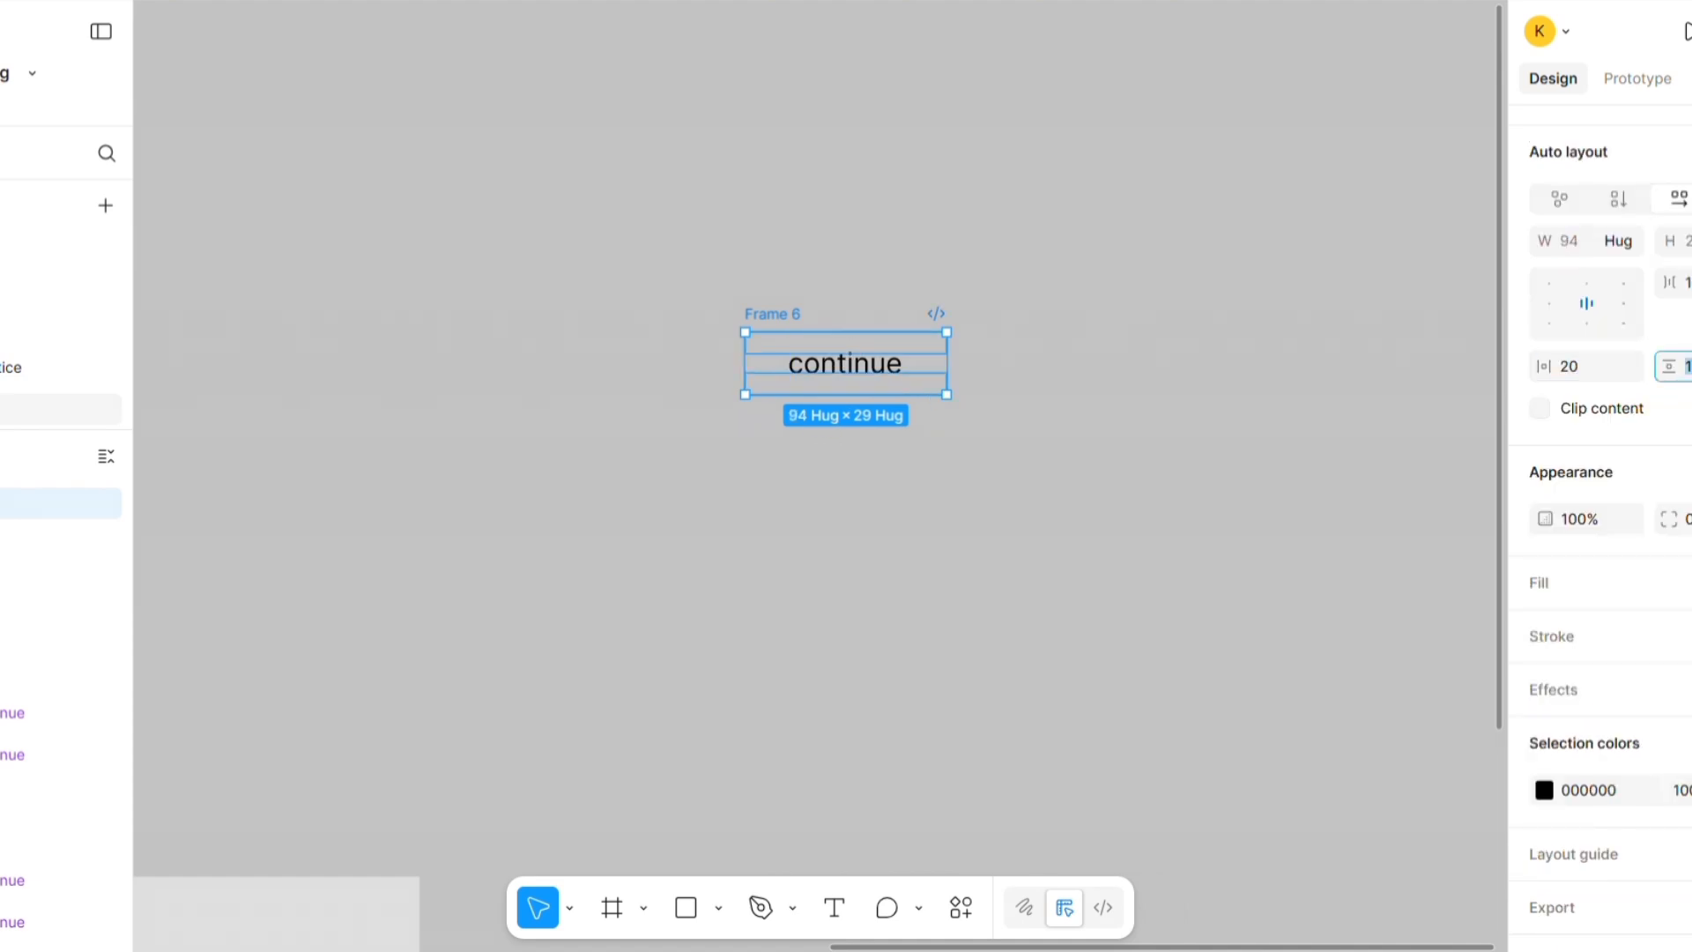
type("15")
key("Return")
left_click(855, 386)
left_click(1390, 308)
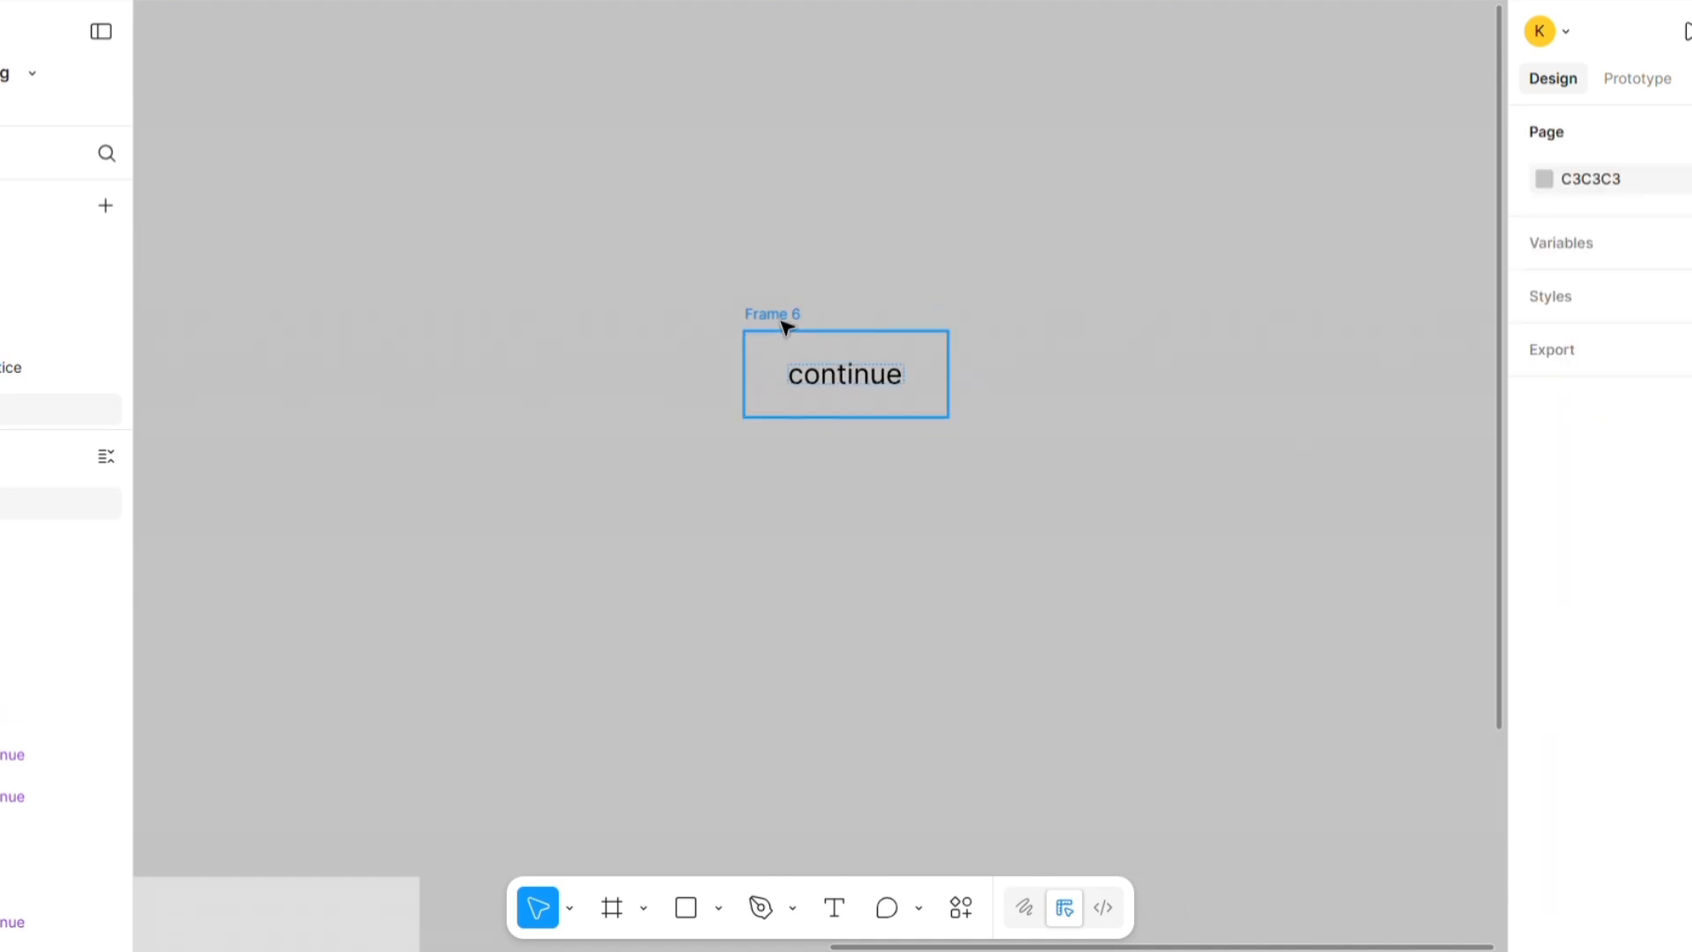
- Add a white fill to Frame 6, the auto layout frame around the "continue" text
left_click(781, 319)
left_click(859, 381)
left_click(1284, 324)
left_click(776, 316)
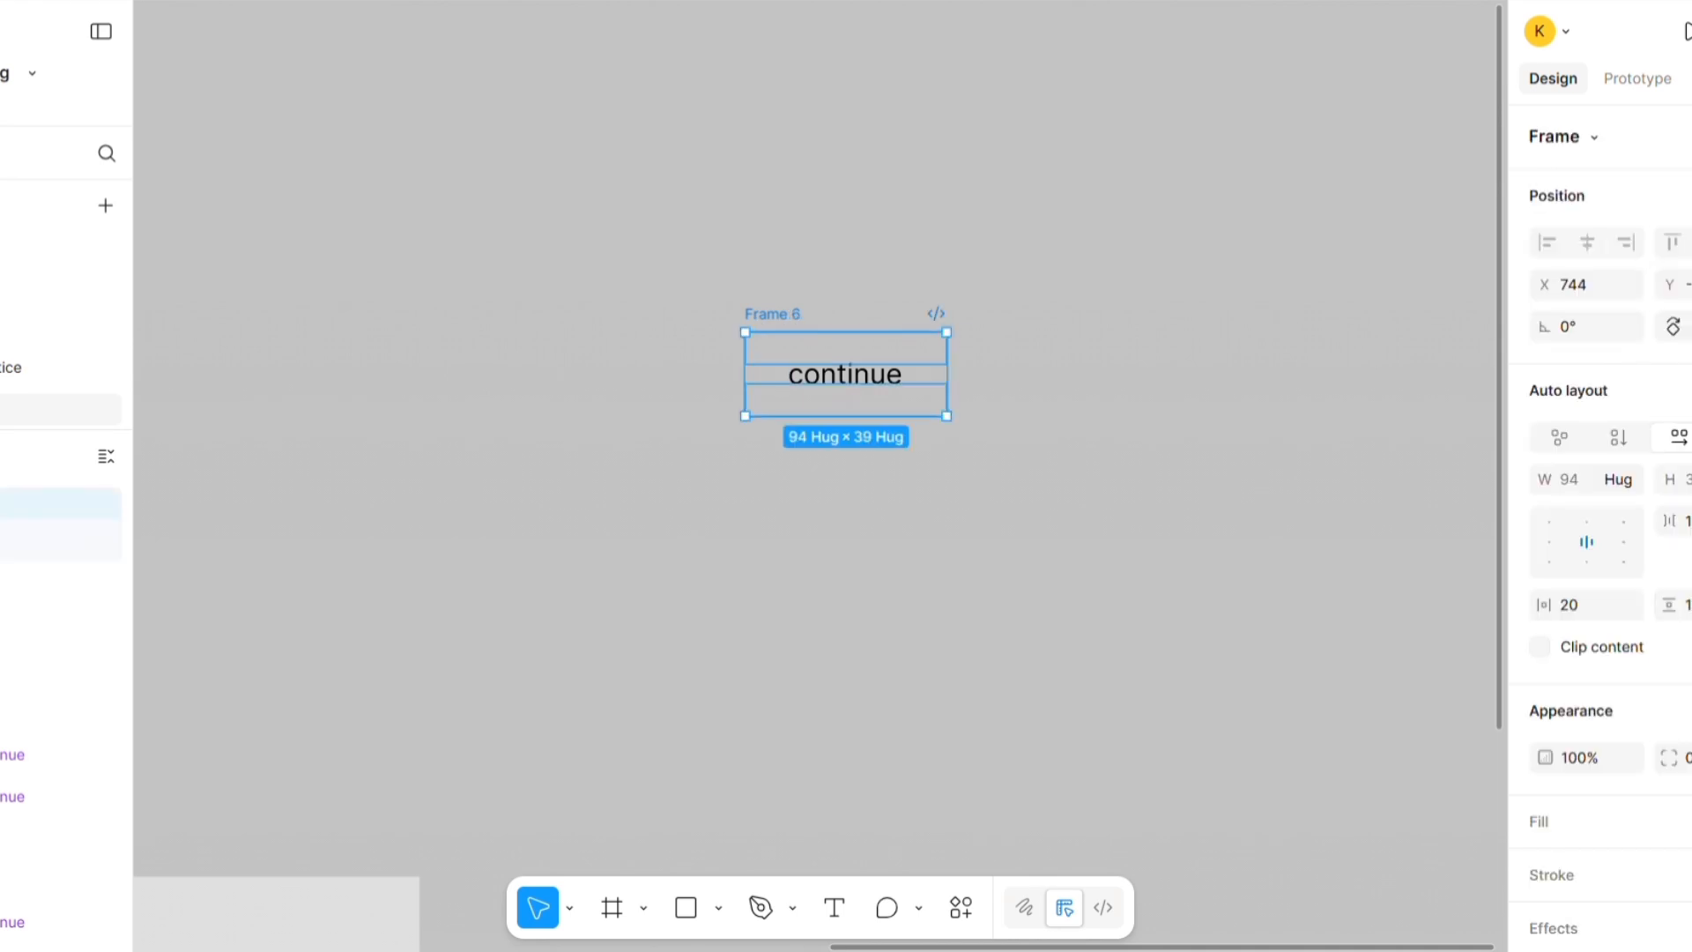
scroll(1675, 599, "down", 3)
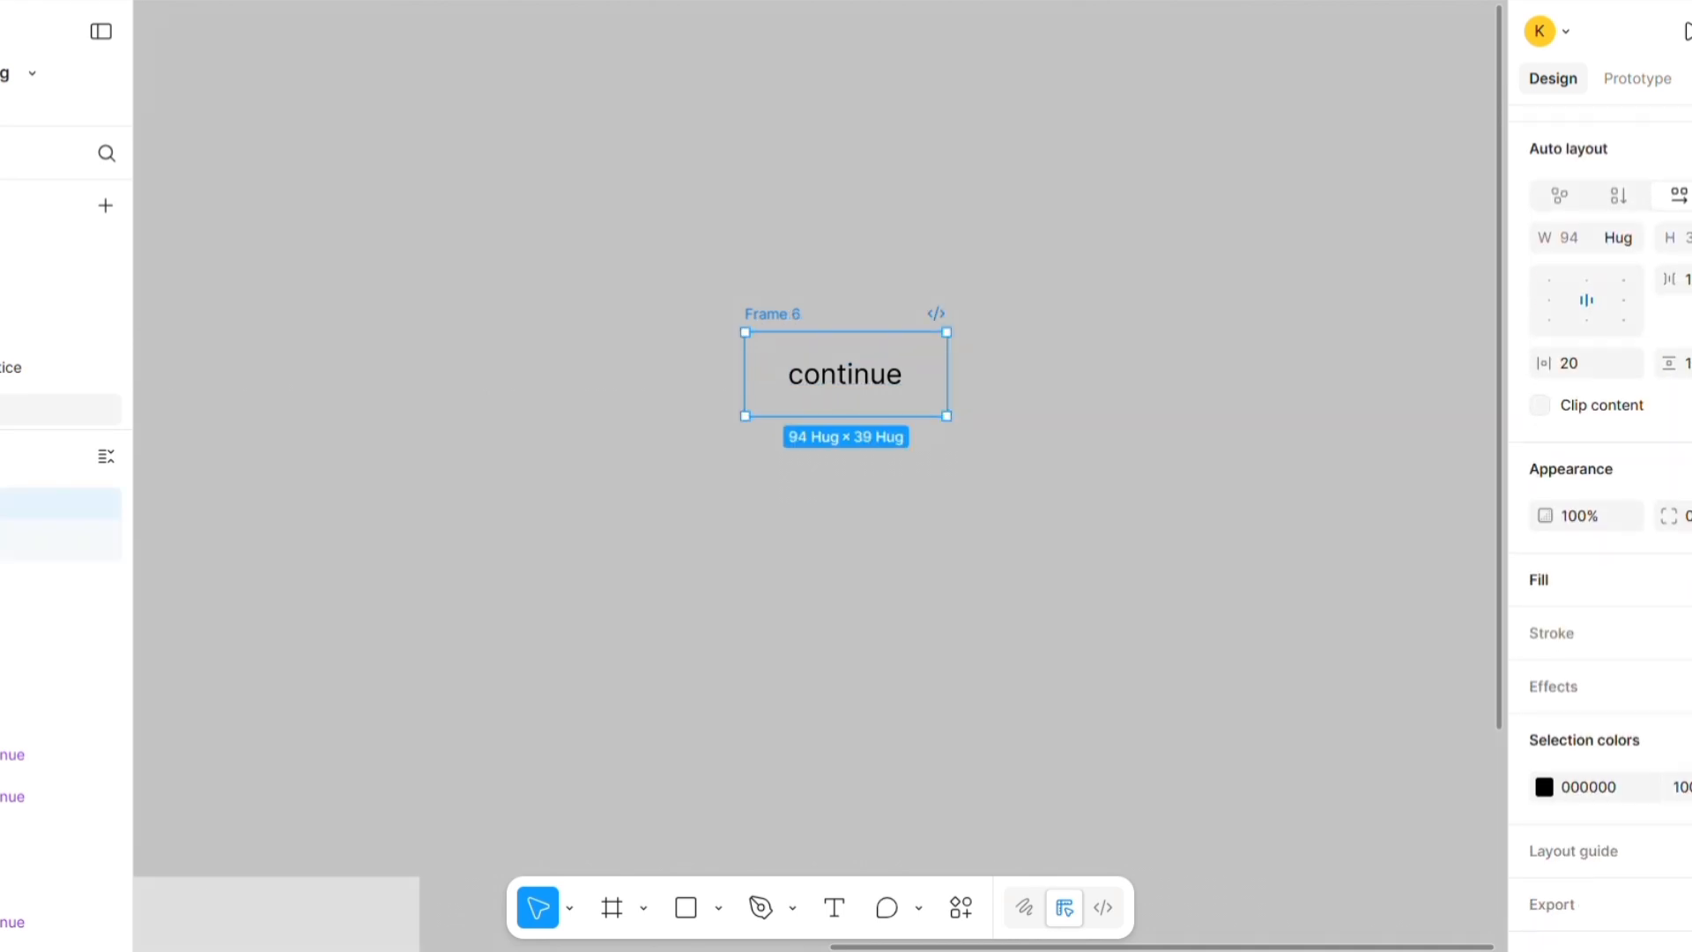
left_click(1685, 579)
left_click(1007, 264)
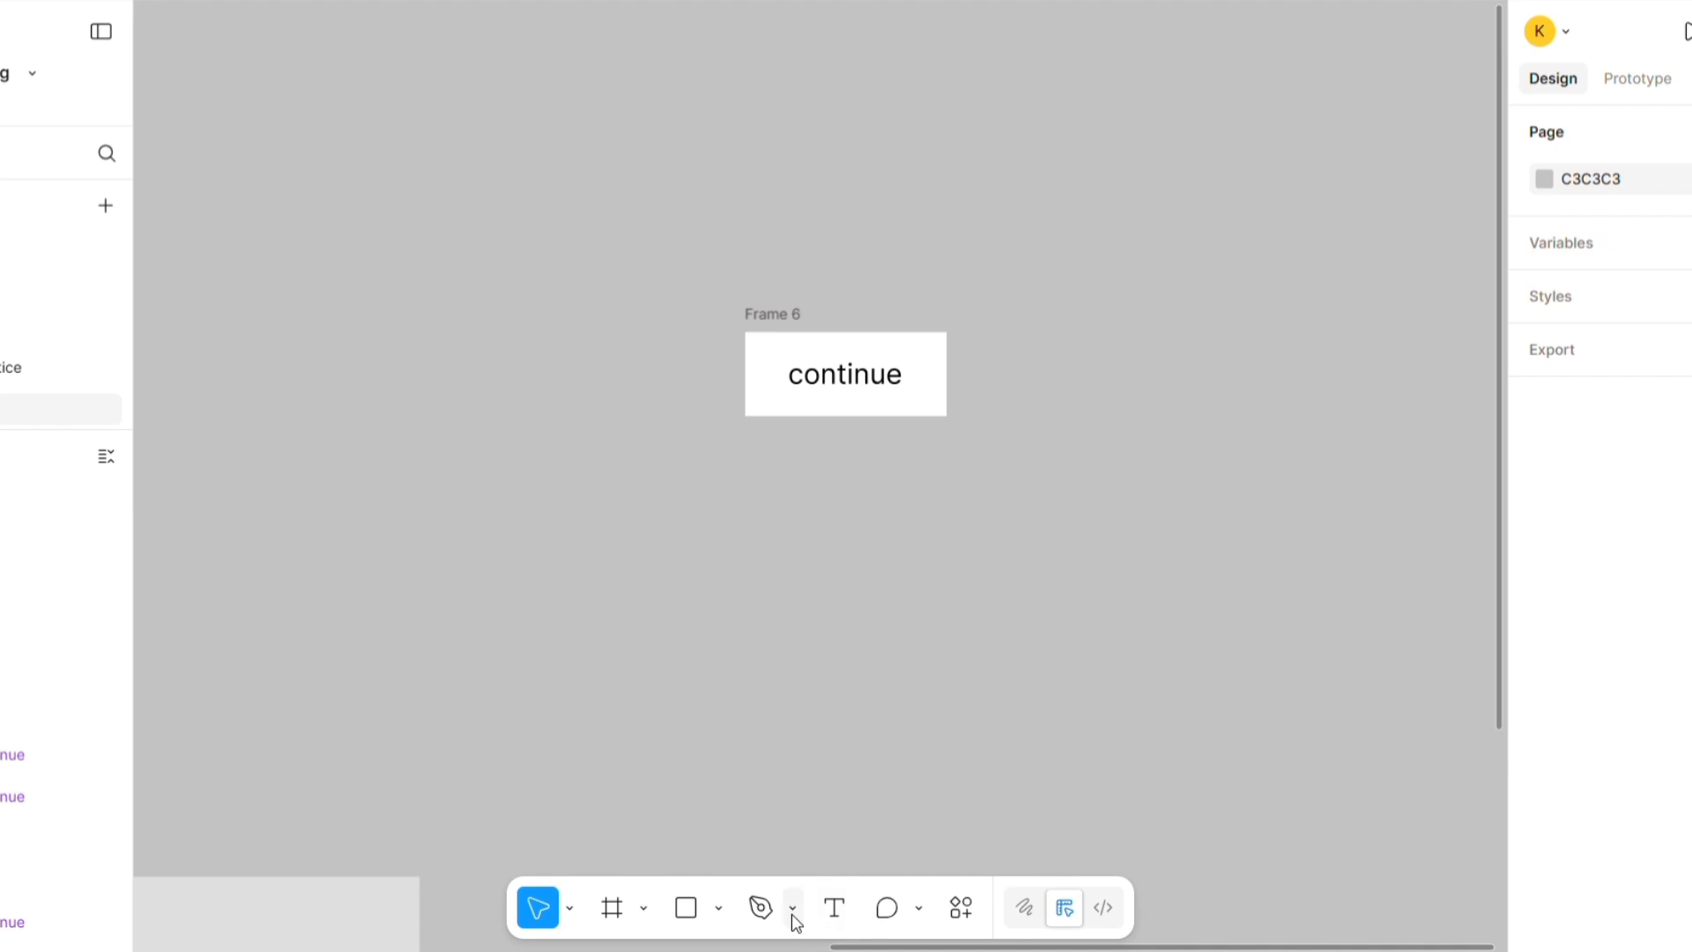
- Draw a thin rectangle inside Frame 6, about 94 × 5 in size
left_click(720, 907)
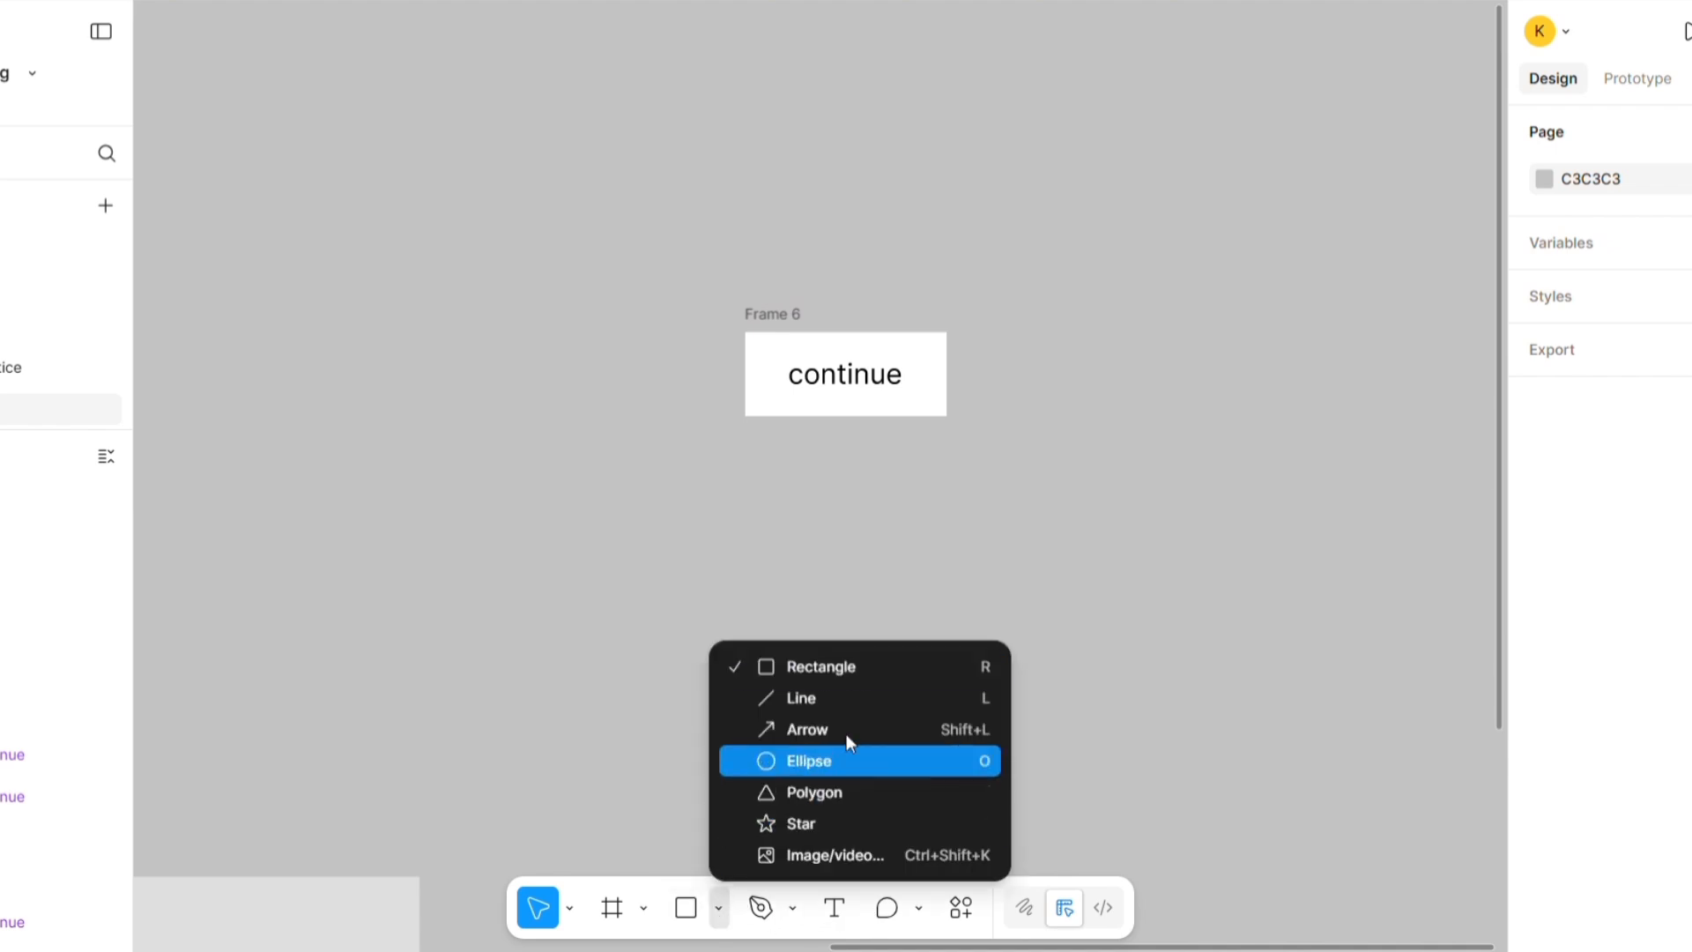
left_click(827, 679)
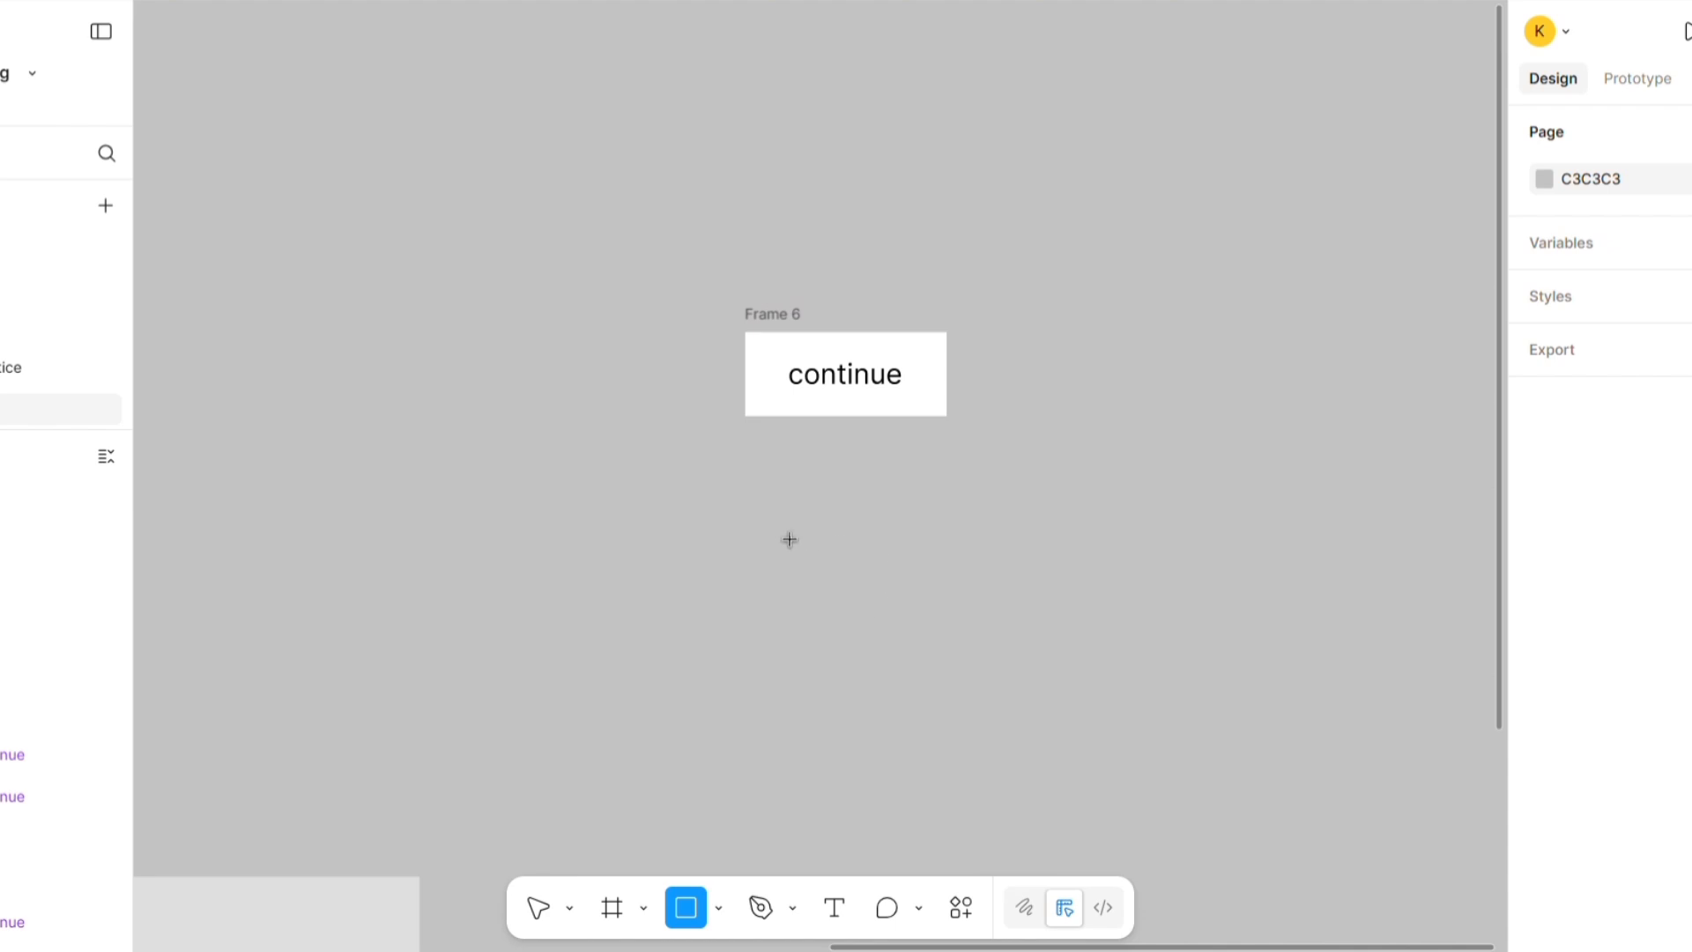
mouse_move(762, 508)
left_mouse_down()
mouse_move(966, 537)
mouse_move(947, 516)
mouse_move(934, 418)
mouse_move(917, 446)
mouse_move(969, 453)
mouse_move(929, 416)
left_mouse_up()
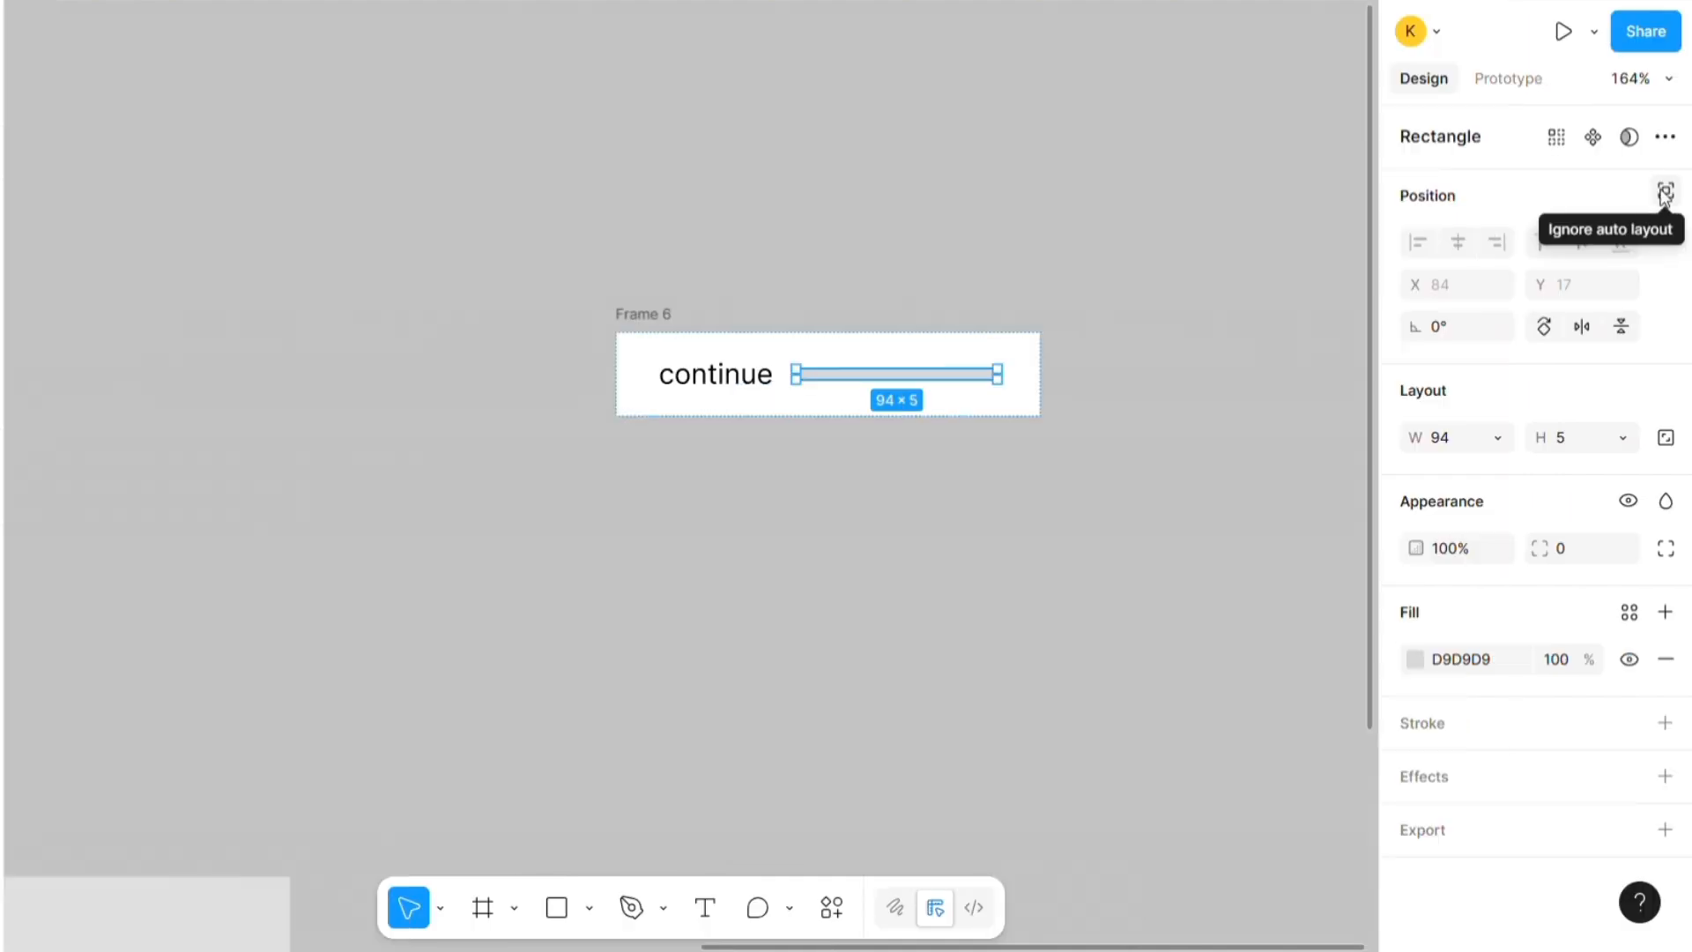
- Set the rectangle to ignore auto layout and place it along Frame 6's bottom edge at X 0, Y 34
left_click(1668, 192)
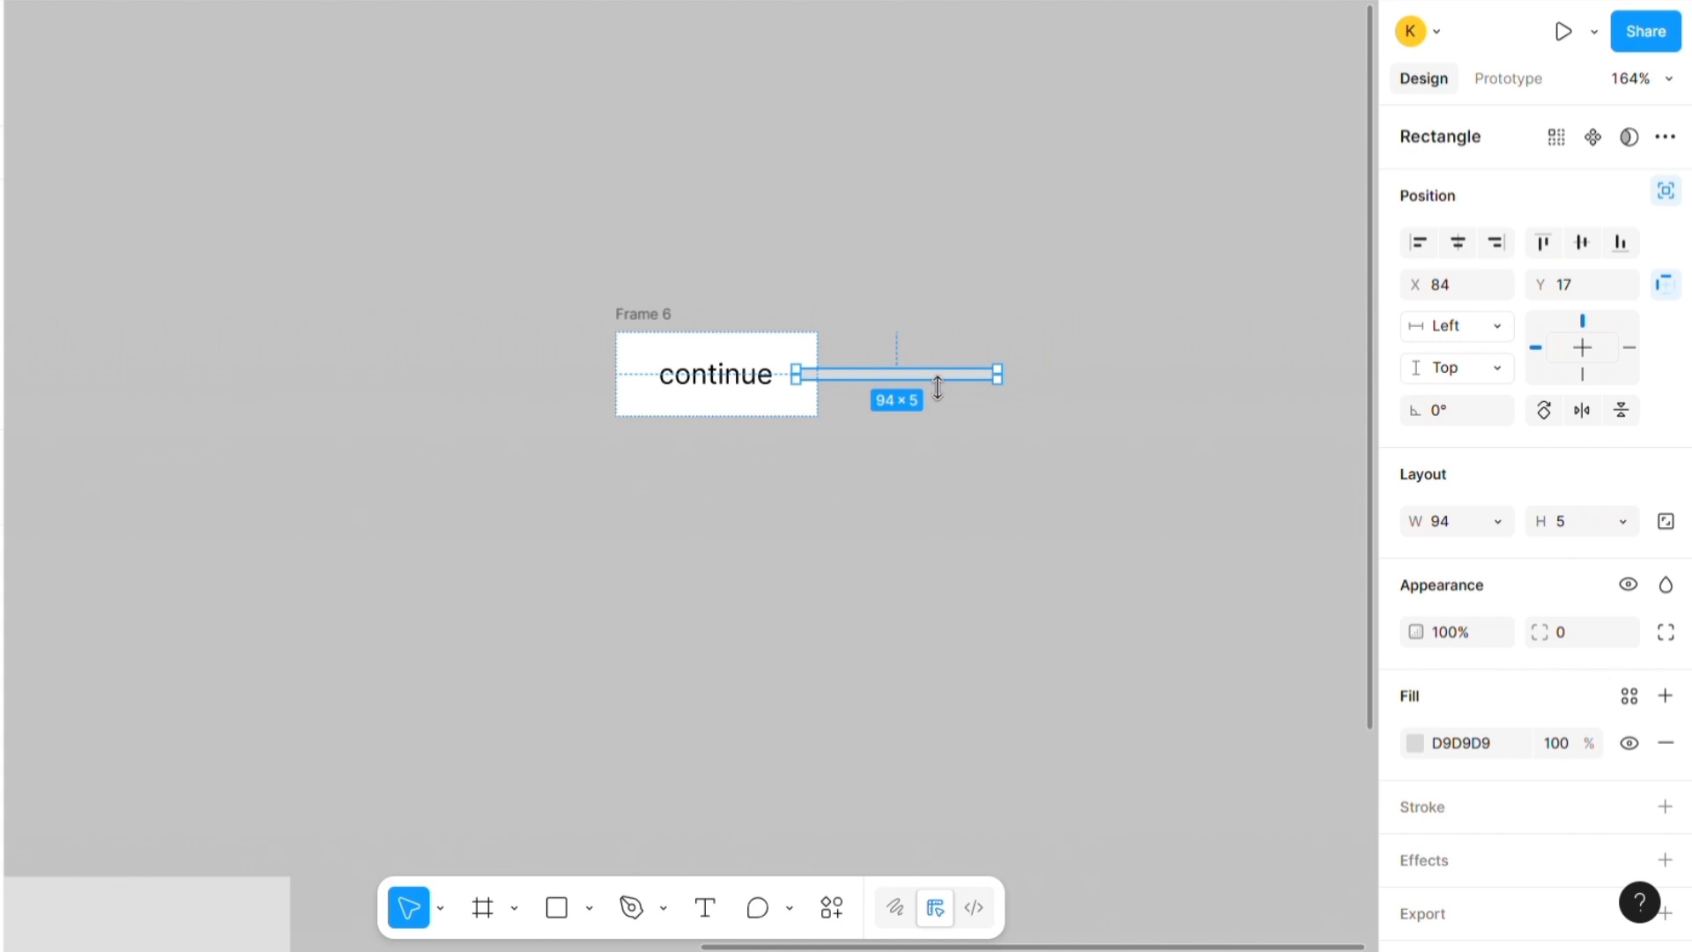
left_click_drag(926, 379, 746, 409)
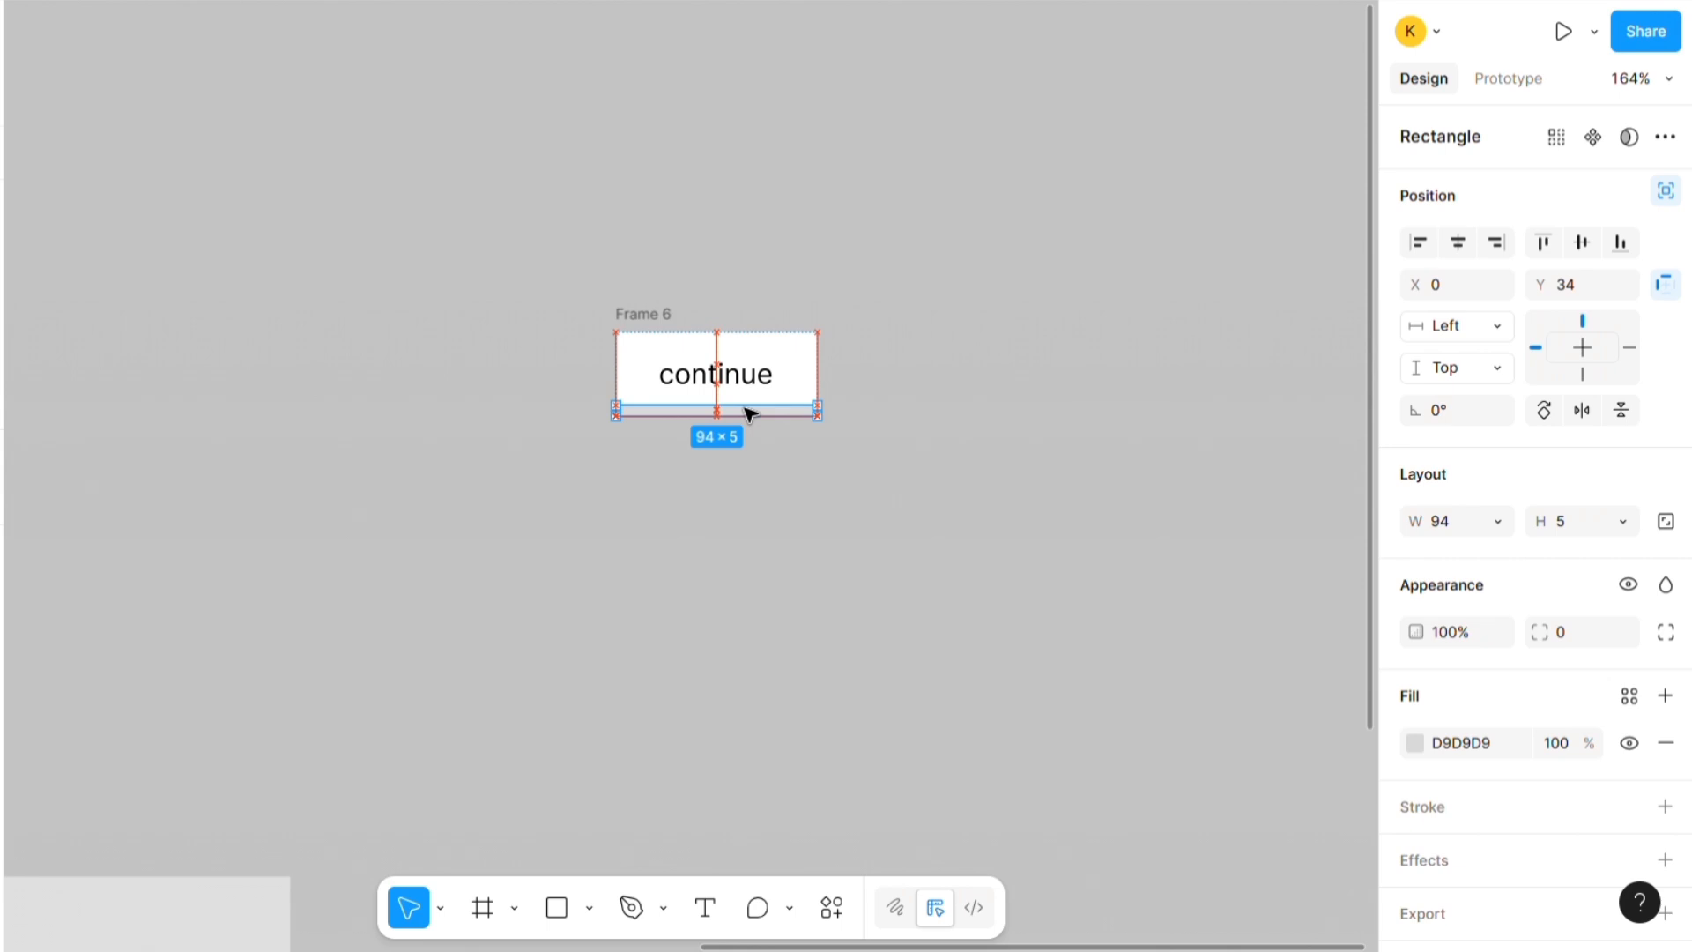
left_click(804, 461)
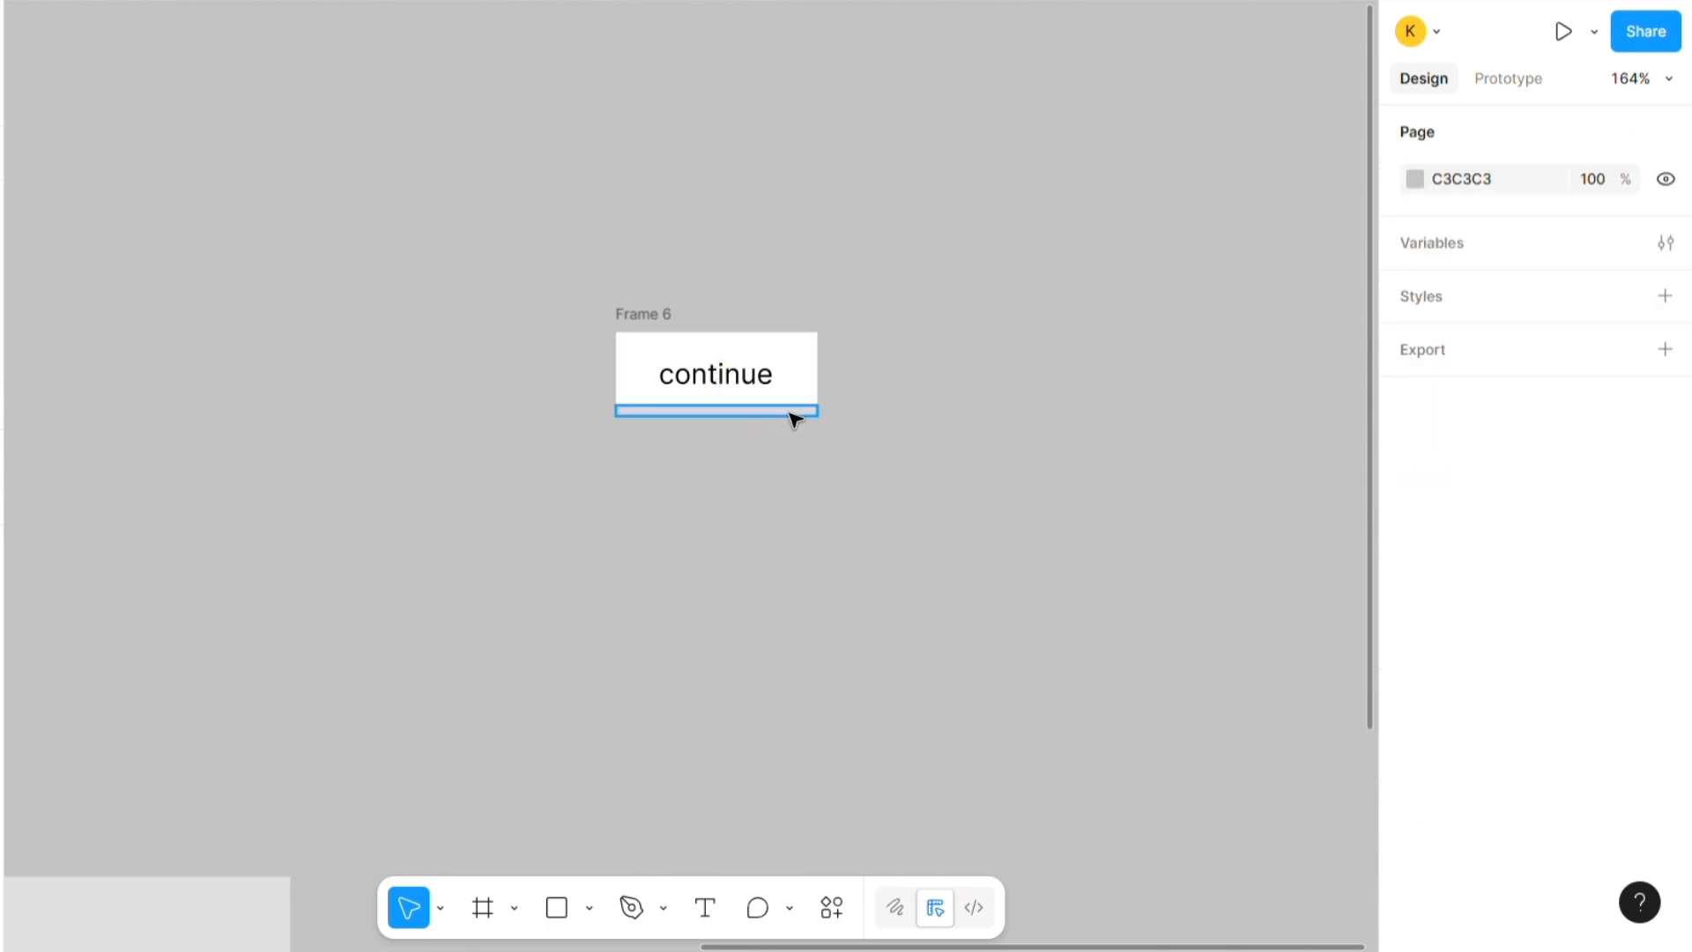
- Change the bottom rectangle's fill to the near-black page color 1E1E1E
left_click(795, 418)
scroll(1691, 718, "down", 1)
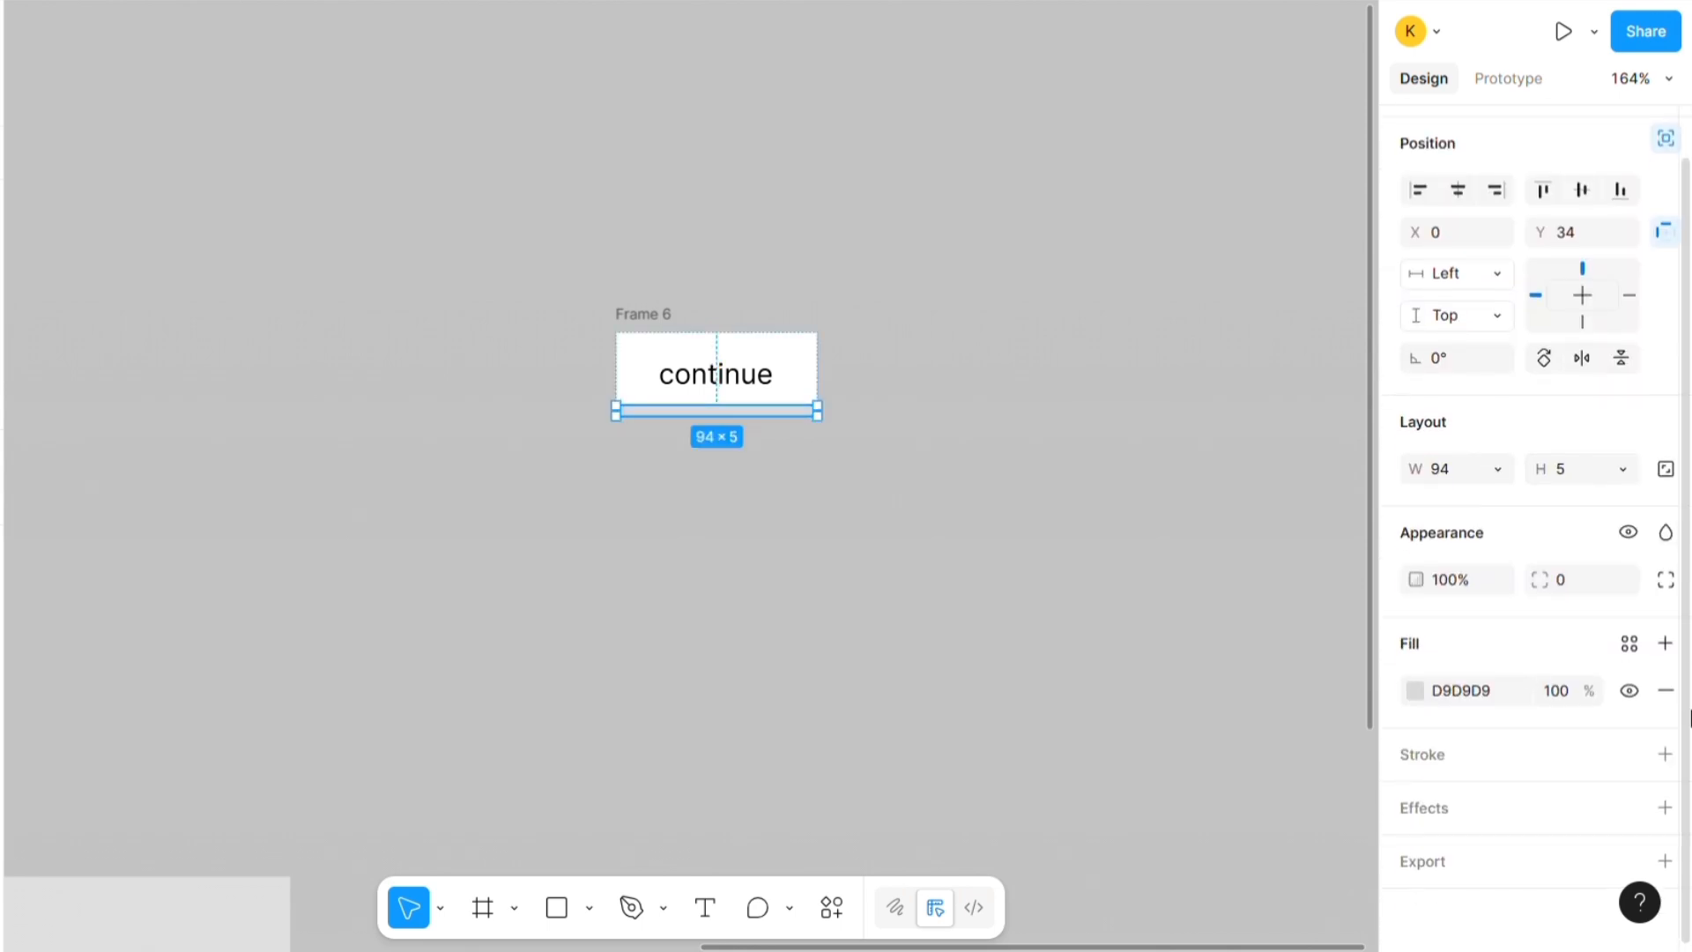
left_click(1415, 693)
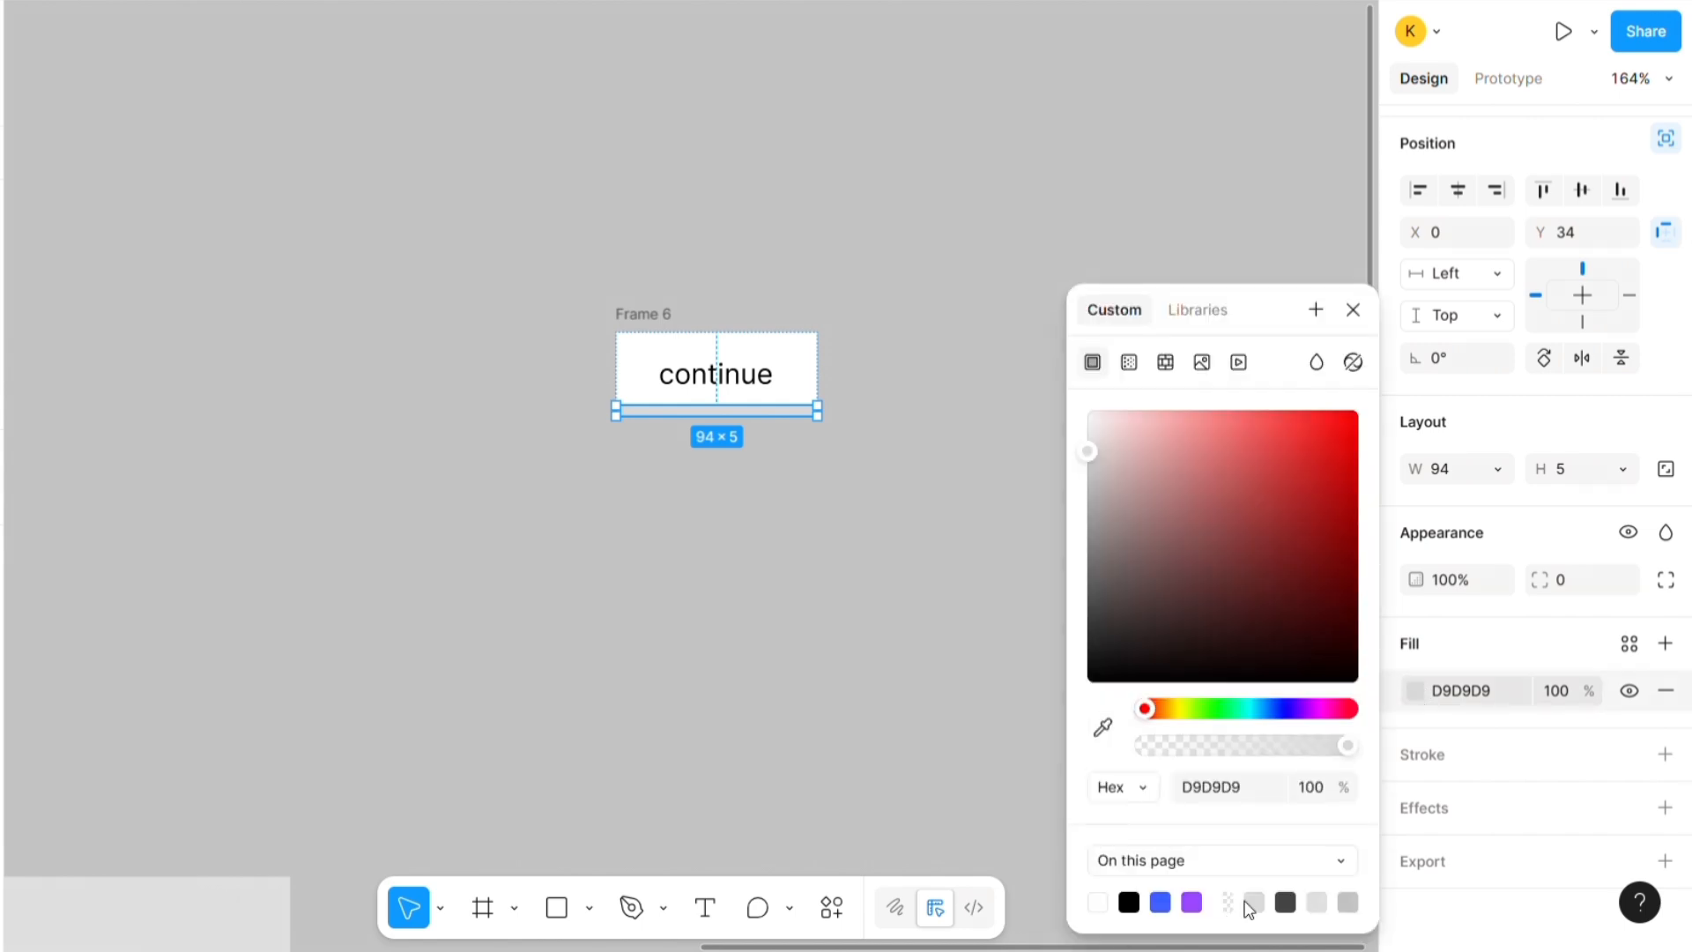
left_click(1129, 903)
left_click(970, 643)
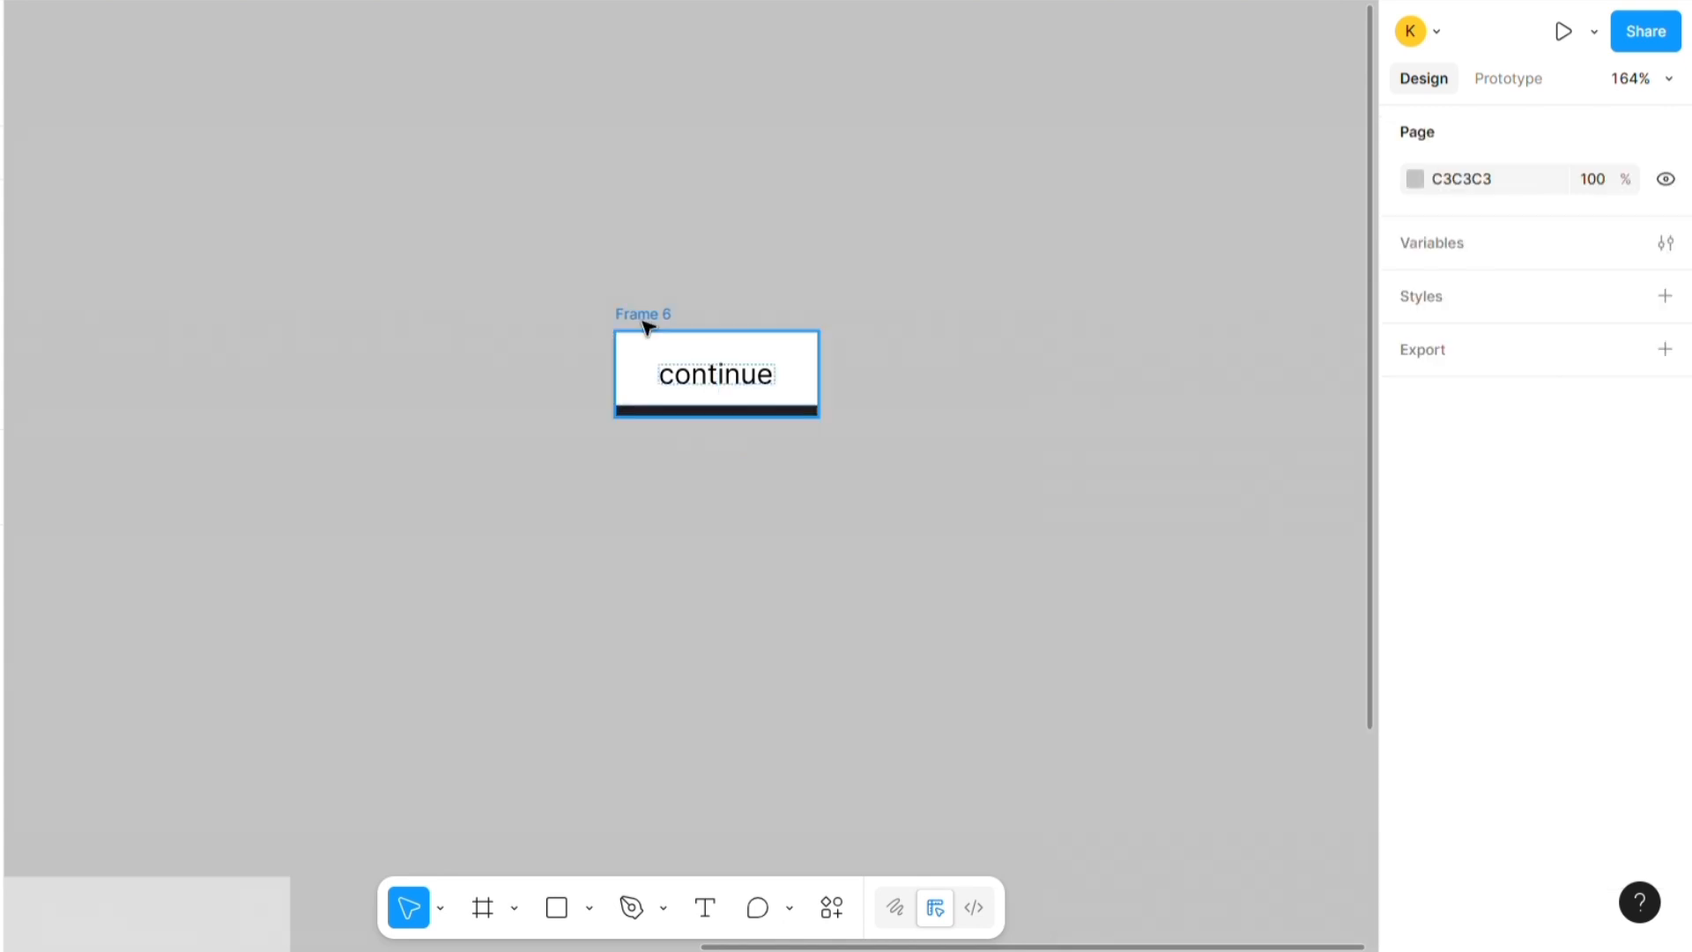
- Duplicate Frame 6 beside the original and stretch the copy's dark rectangle upward to cover the whole frame at 94 × 39
left_click(644, 324)
key("ctrl+d")
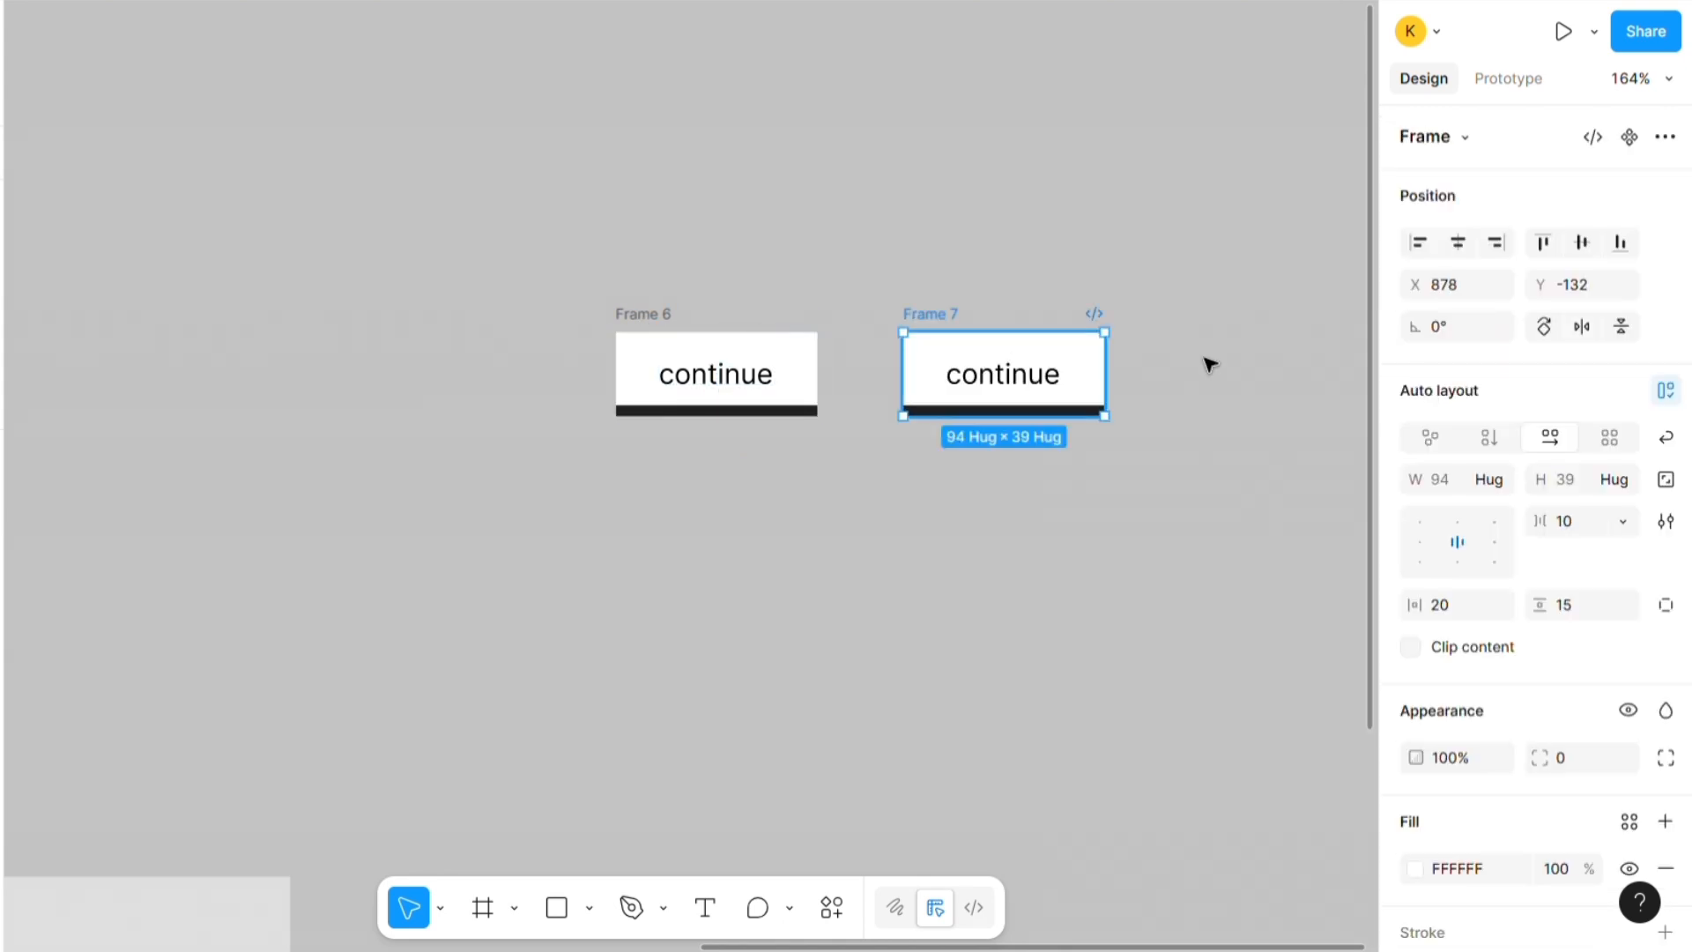
left_click_drag(1297, 362, 1189, 377)
left_click(908, 413)
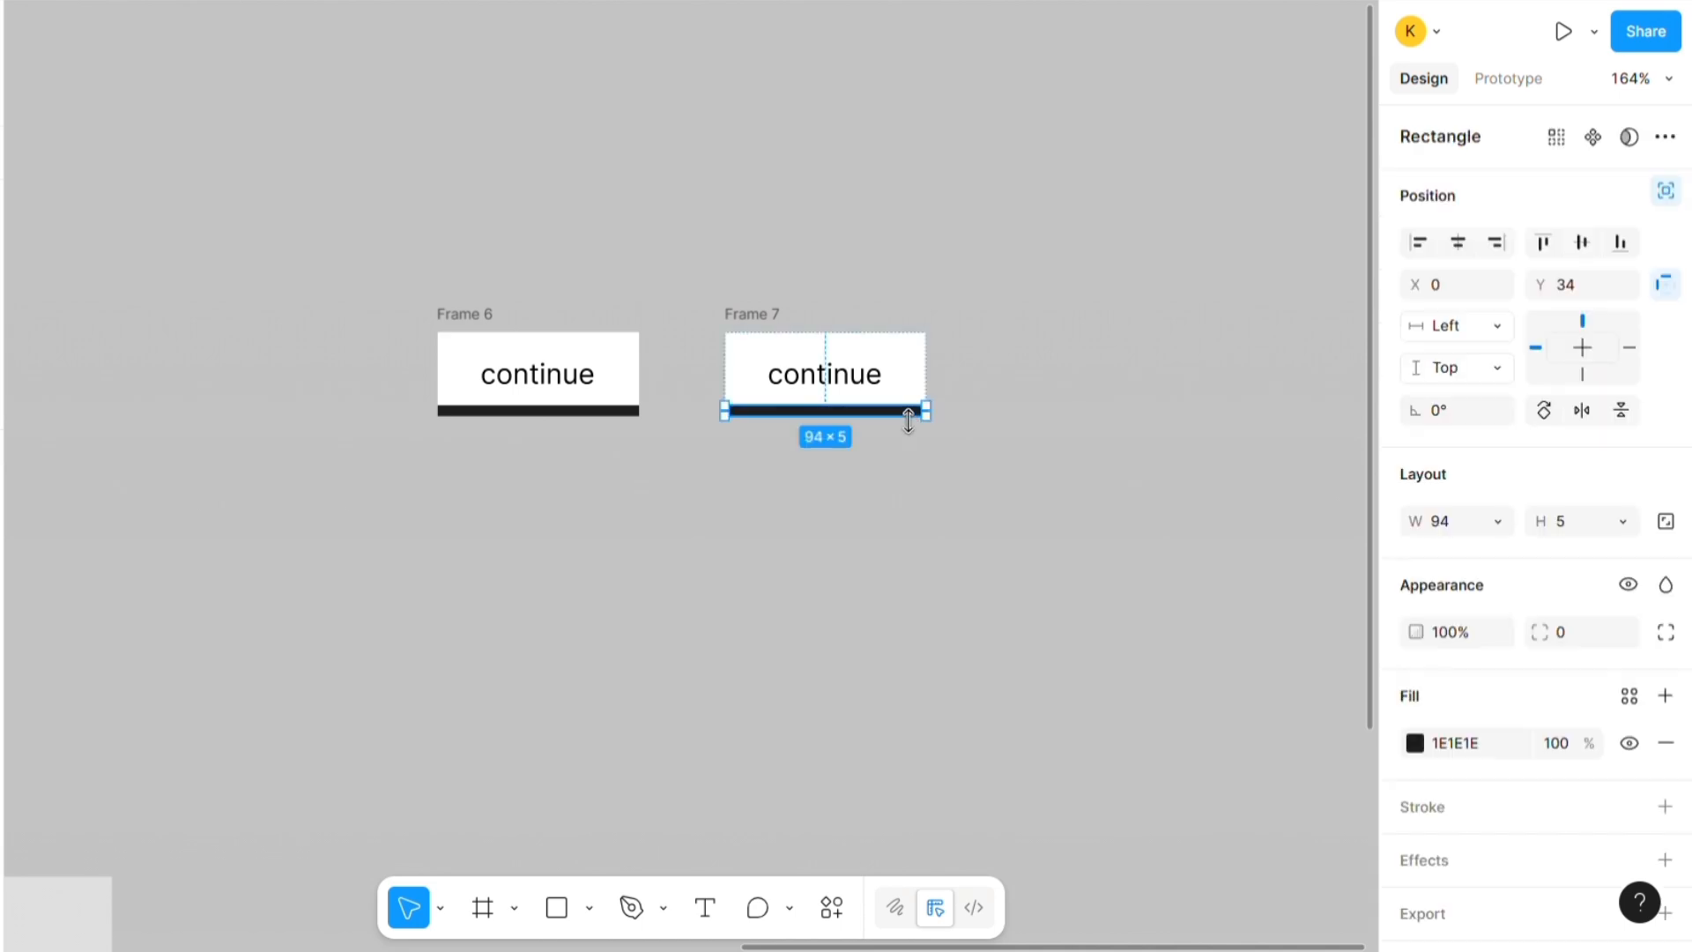
left_click_drag(908, 420, 903, 358)
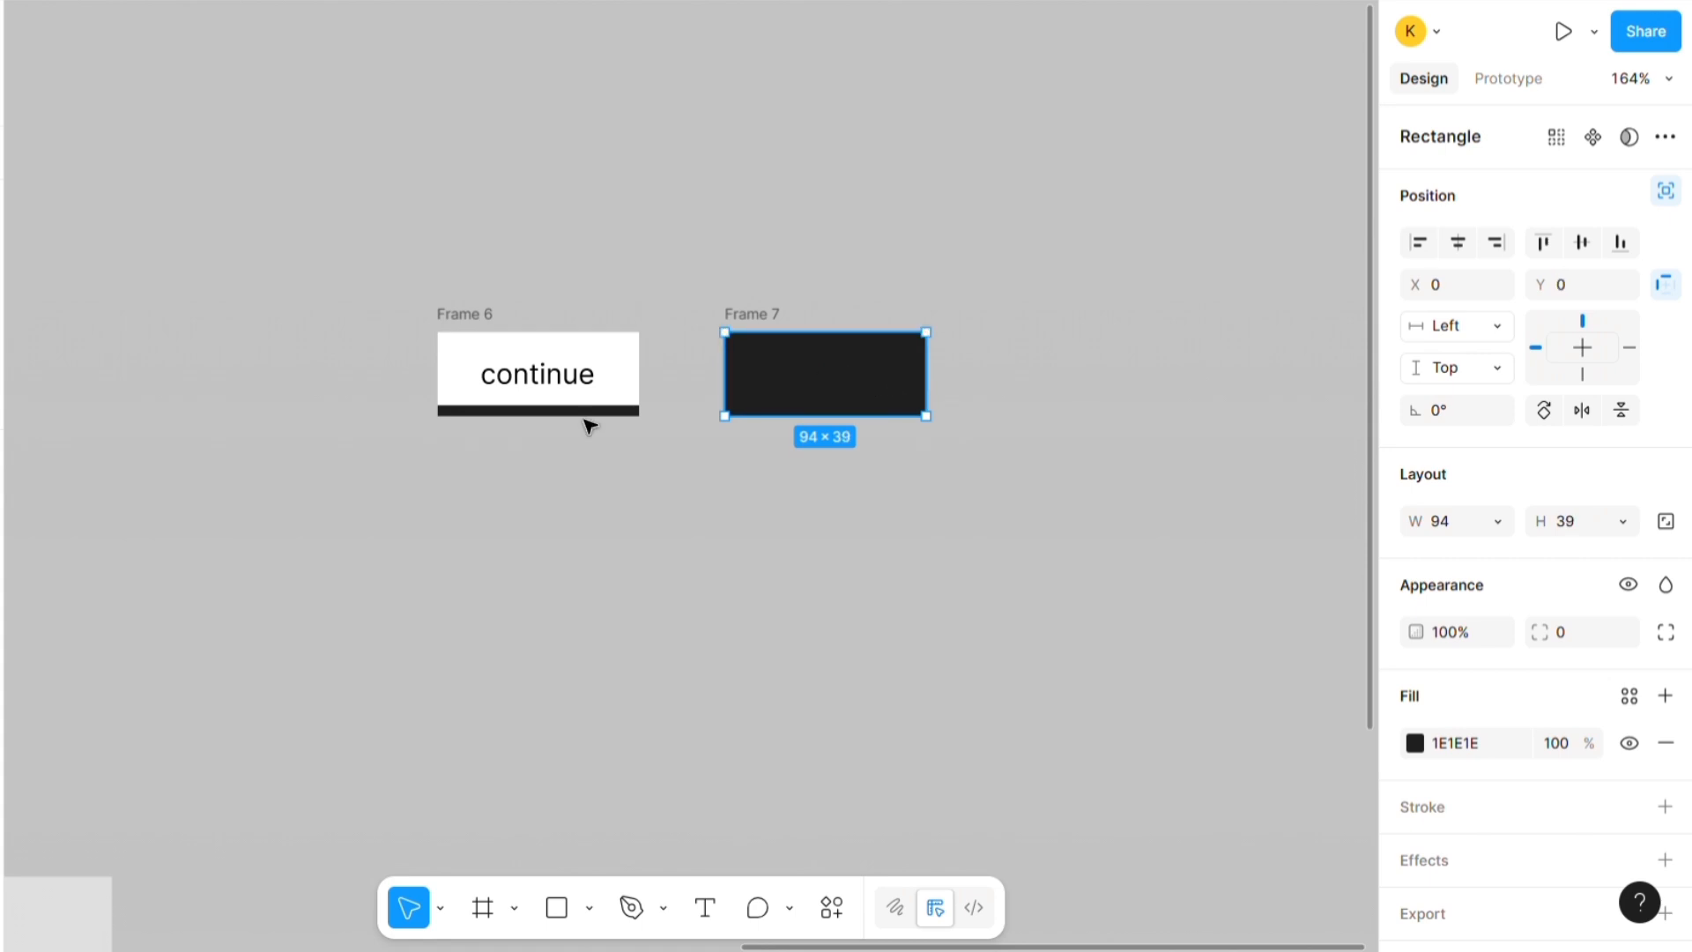
- Recolor Frame 7's continue text to FDFDFD and bring it in front of the dark rectangle
left_click(1, 548)
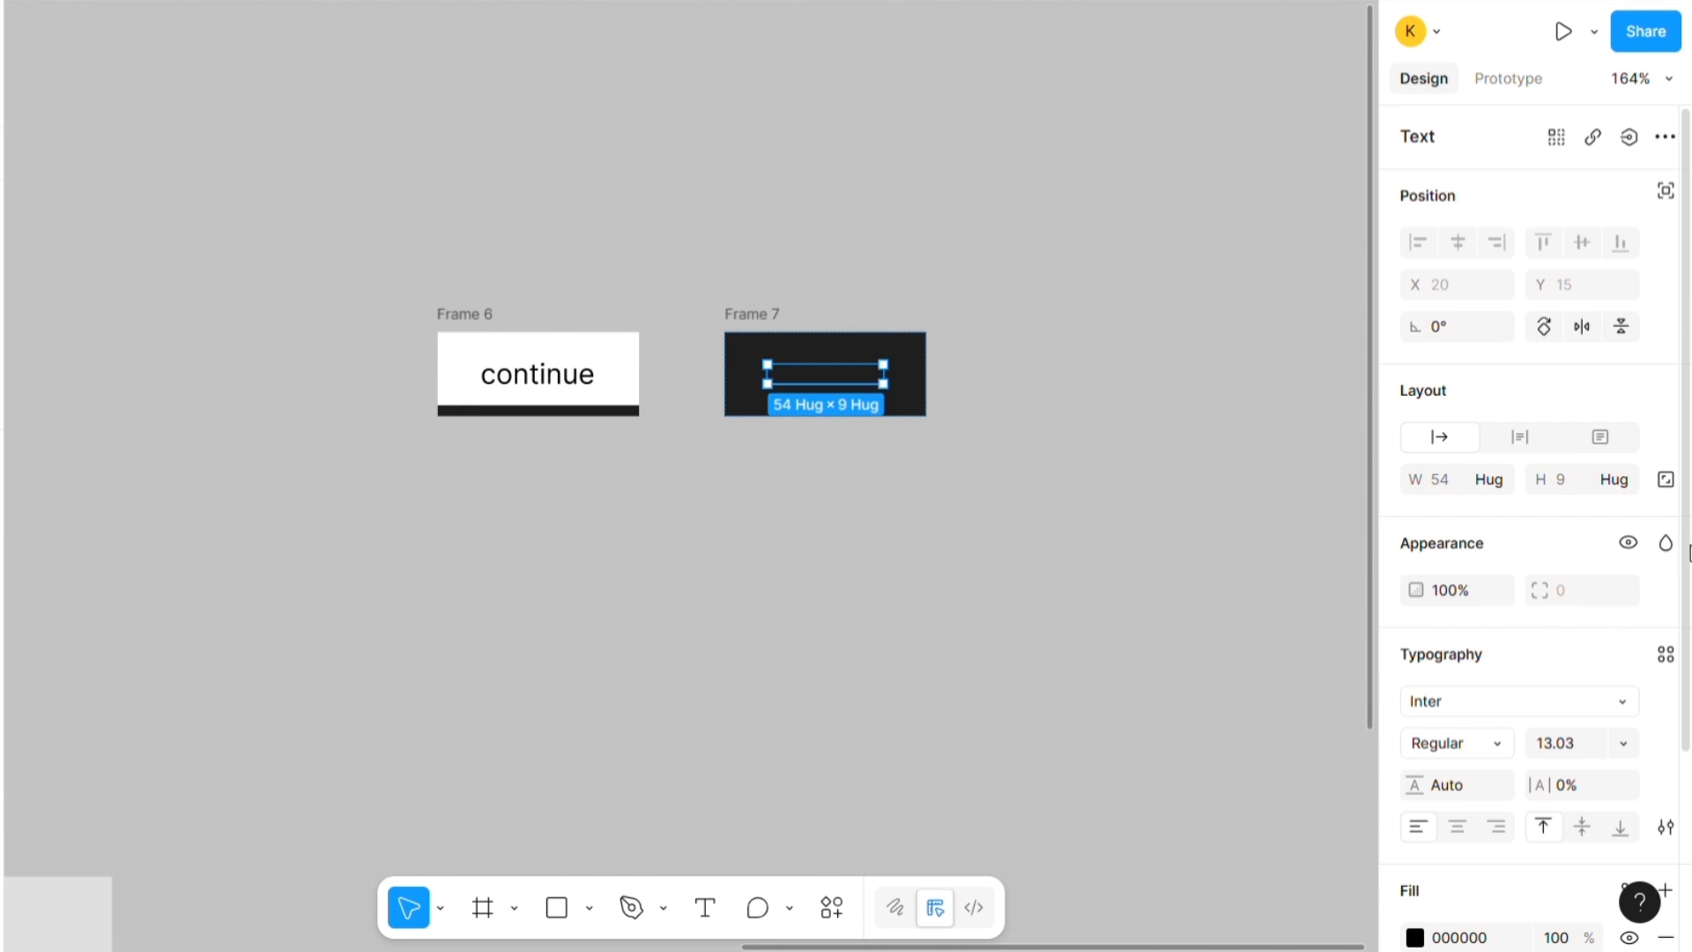
left_click_drag(1689, 554, 1689, 734)
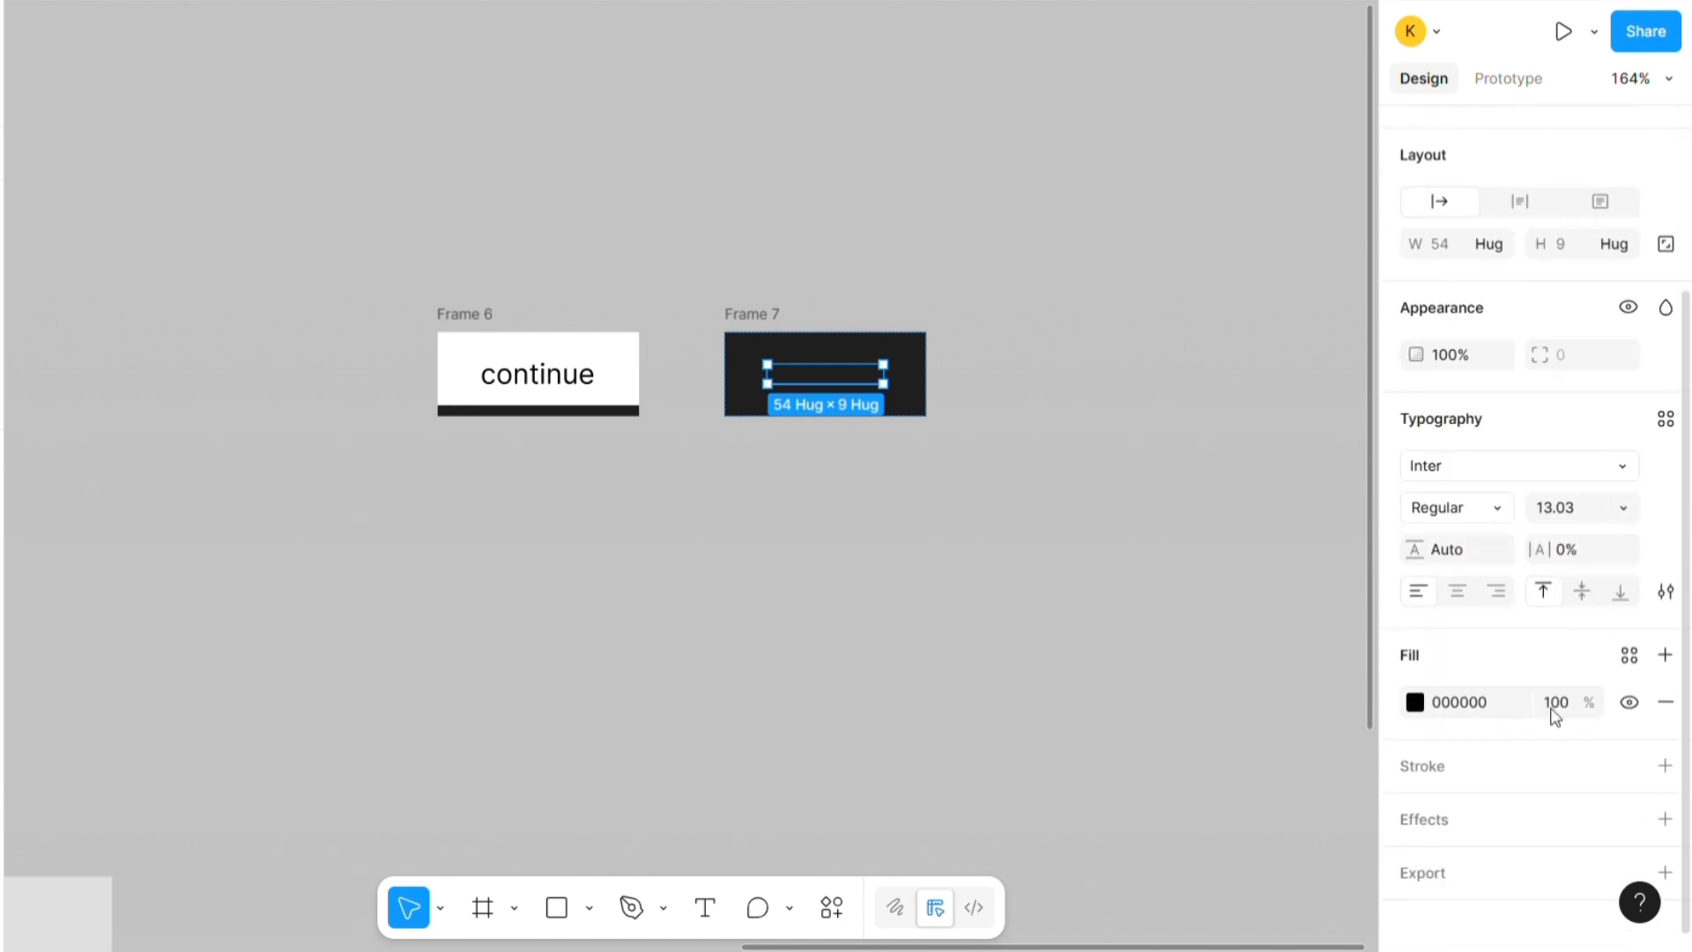
left_click(1414, 703)
left_click_drag(1235, 534, 1075, 392)
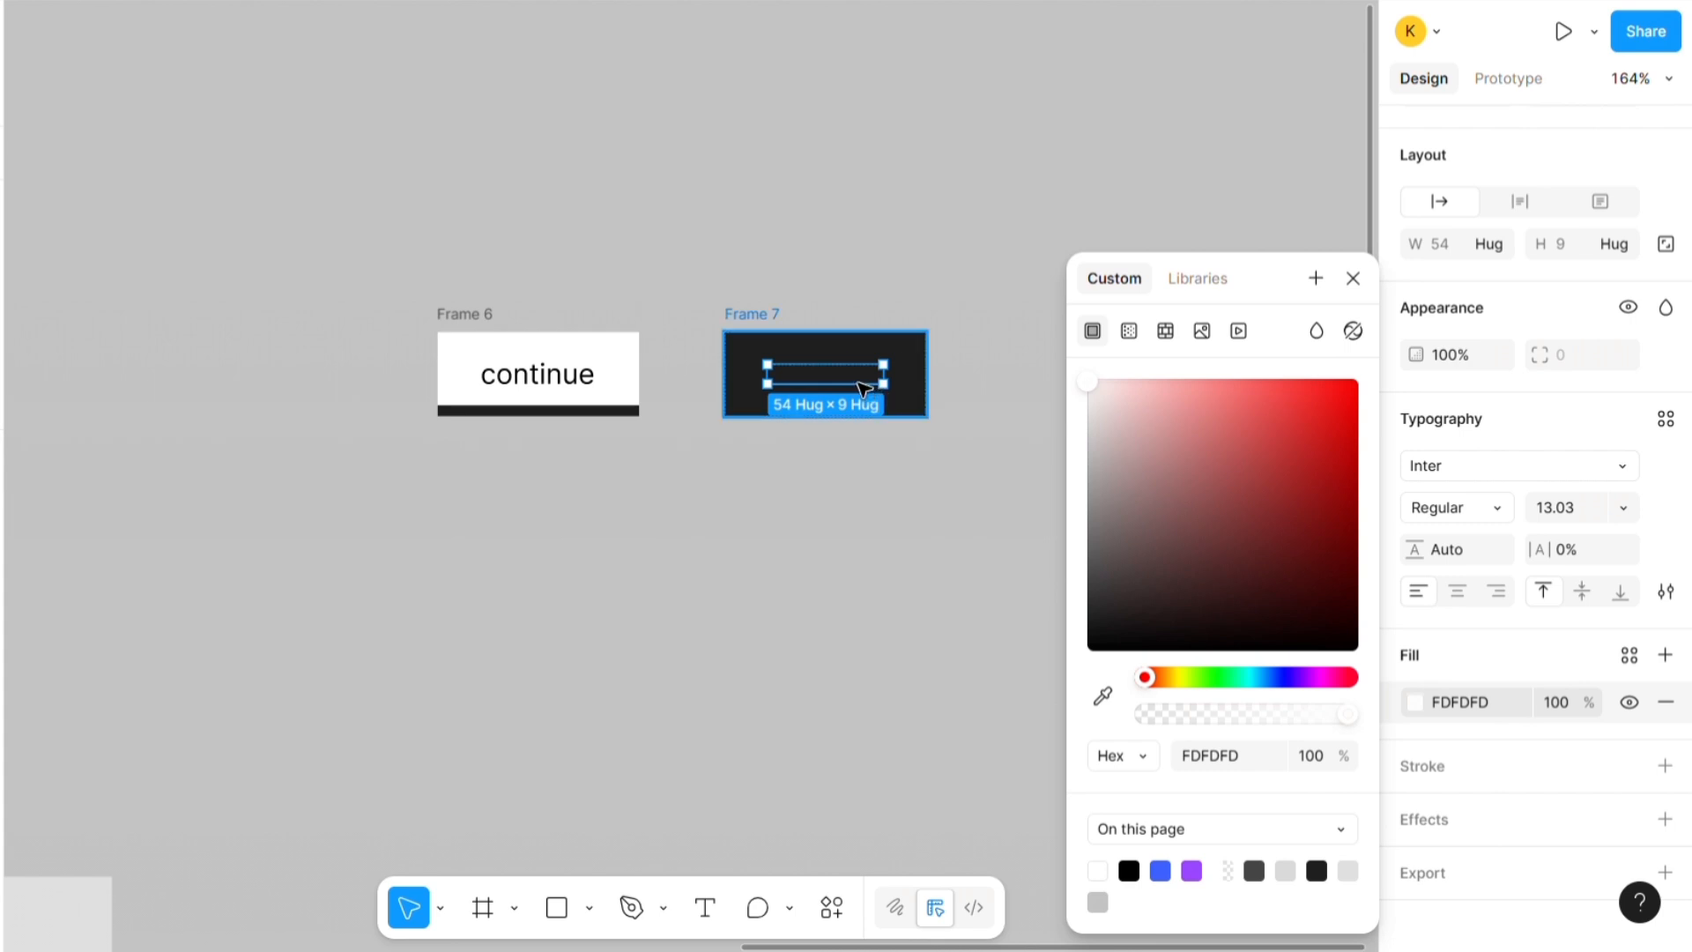
right_click(855, 381)
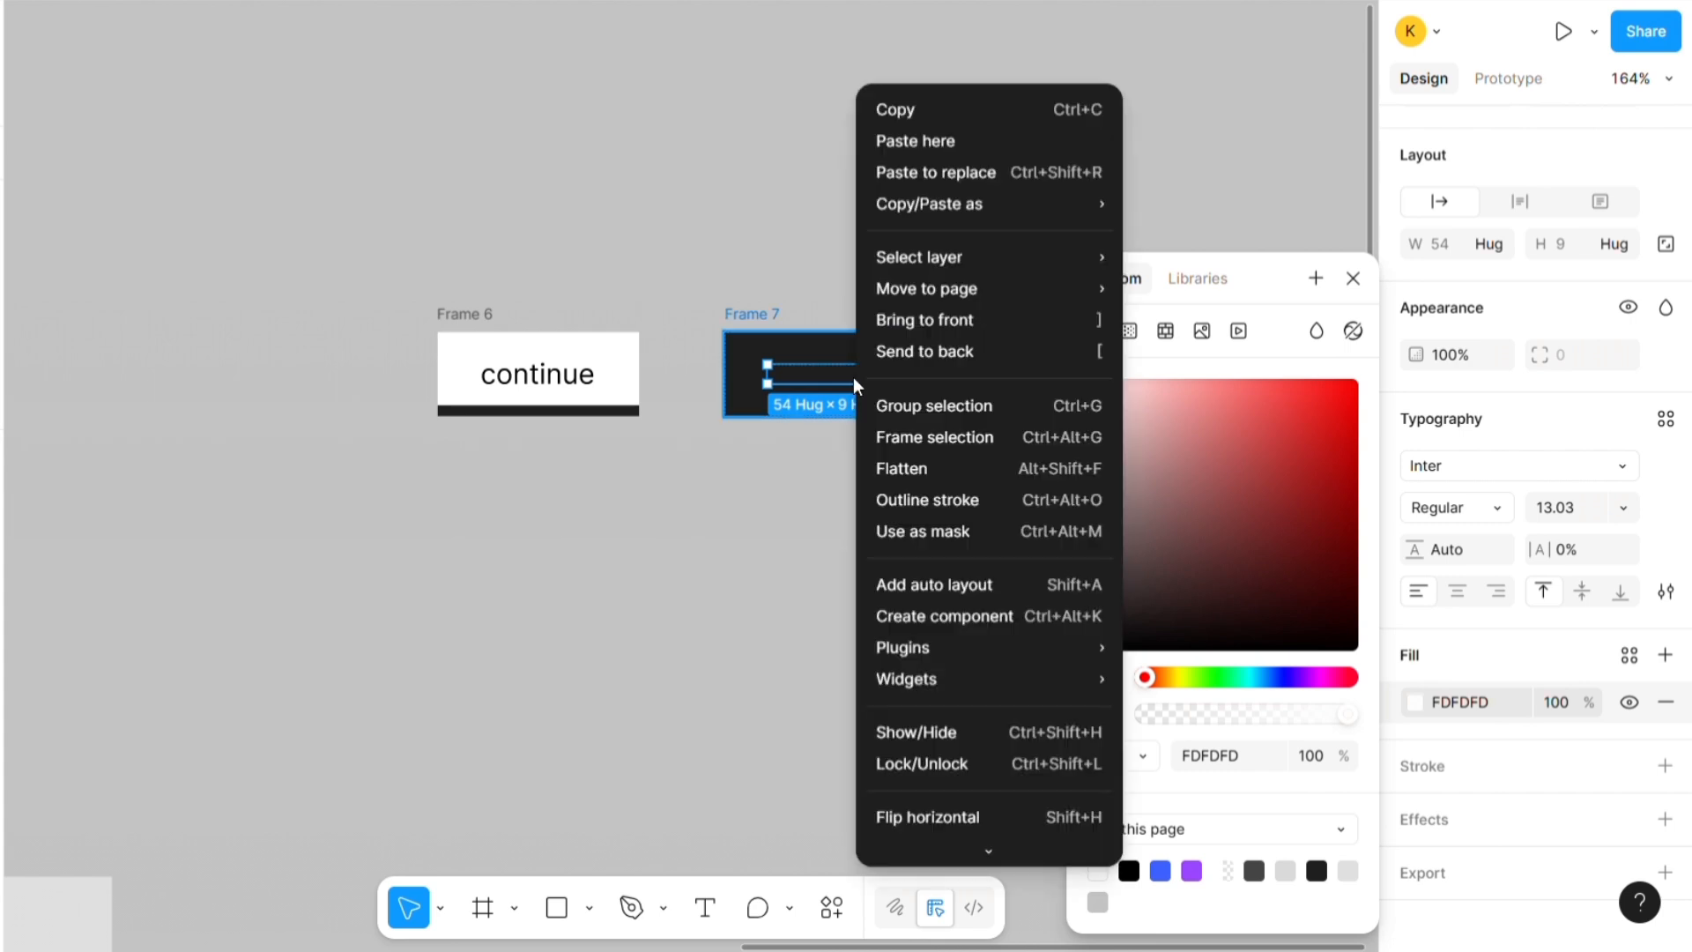
left_click(971, 326)
left_click(960, 355)
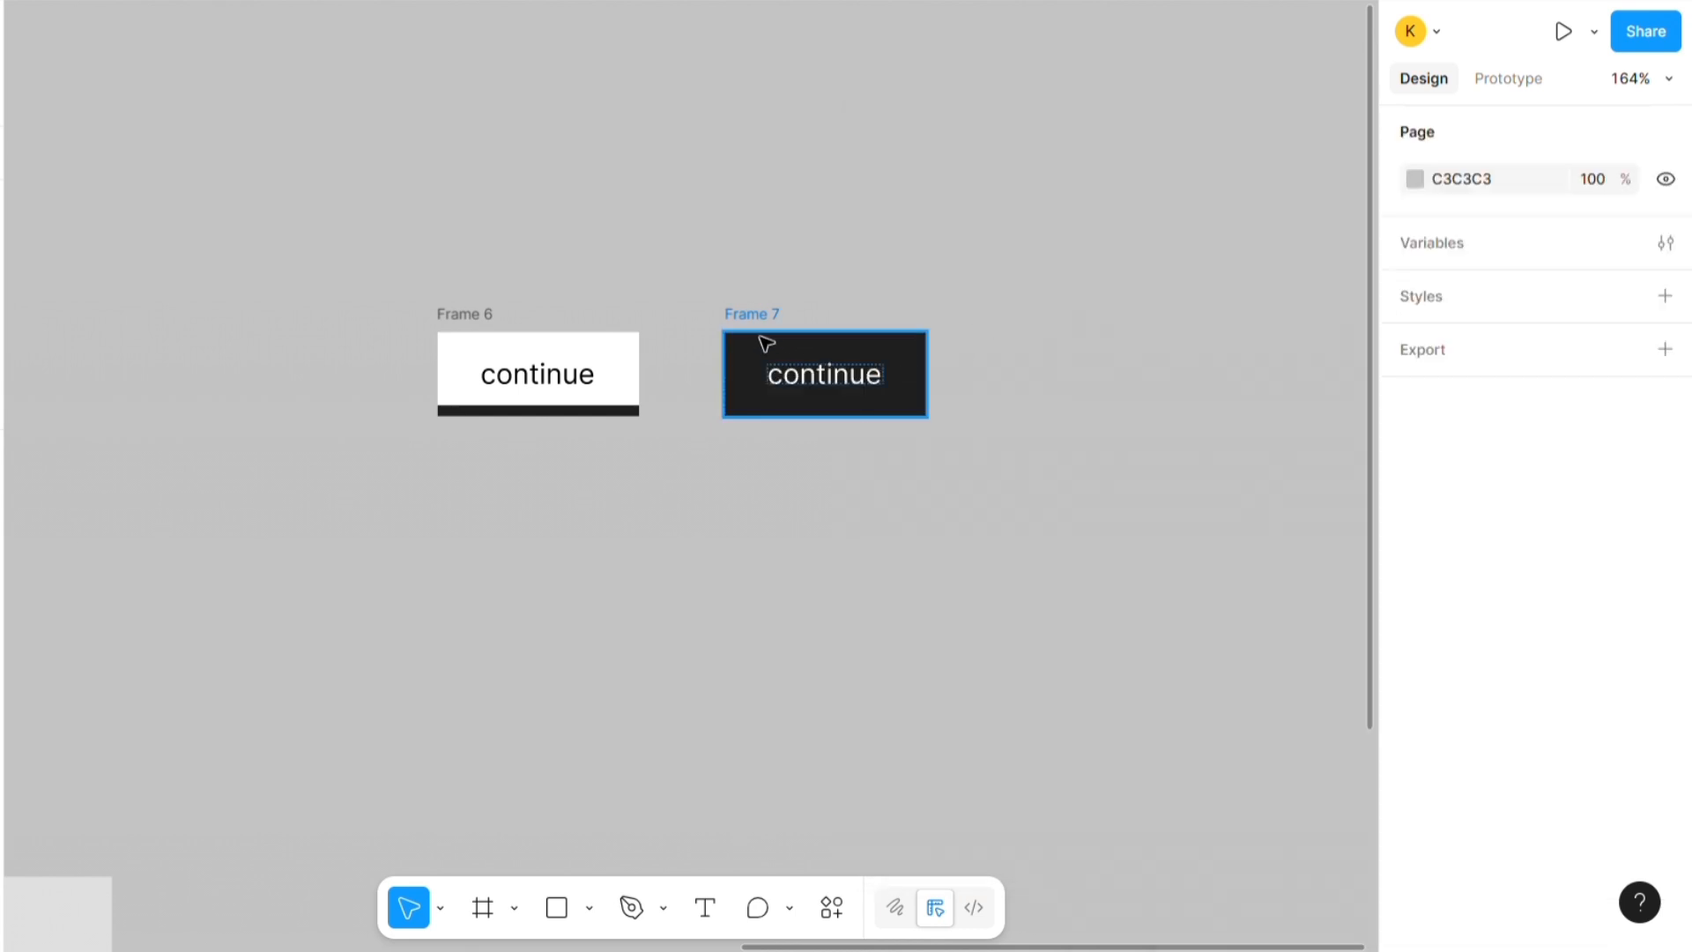
- Turn on content clipping for Frame 6 and Frame 7, and hide Frame 6's white fill
left_click(589, 359)
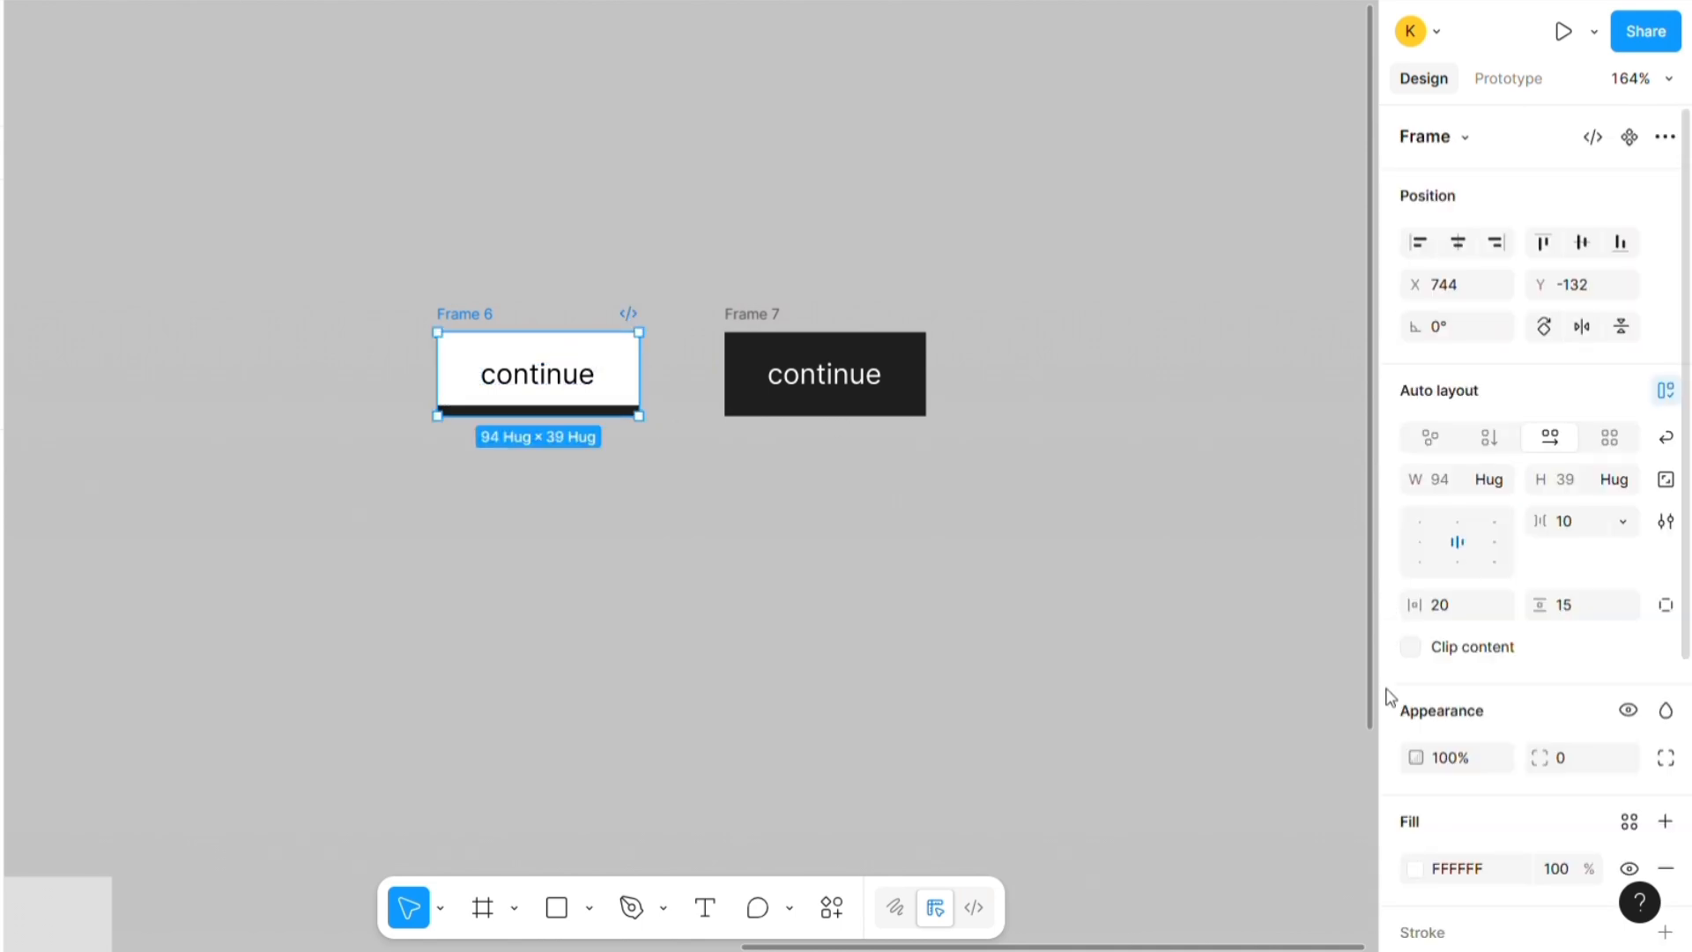
left_click(749, 335)
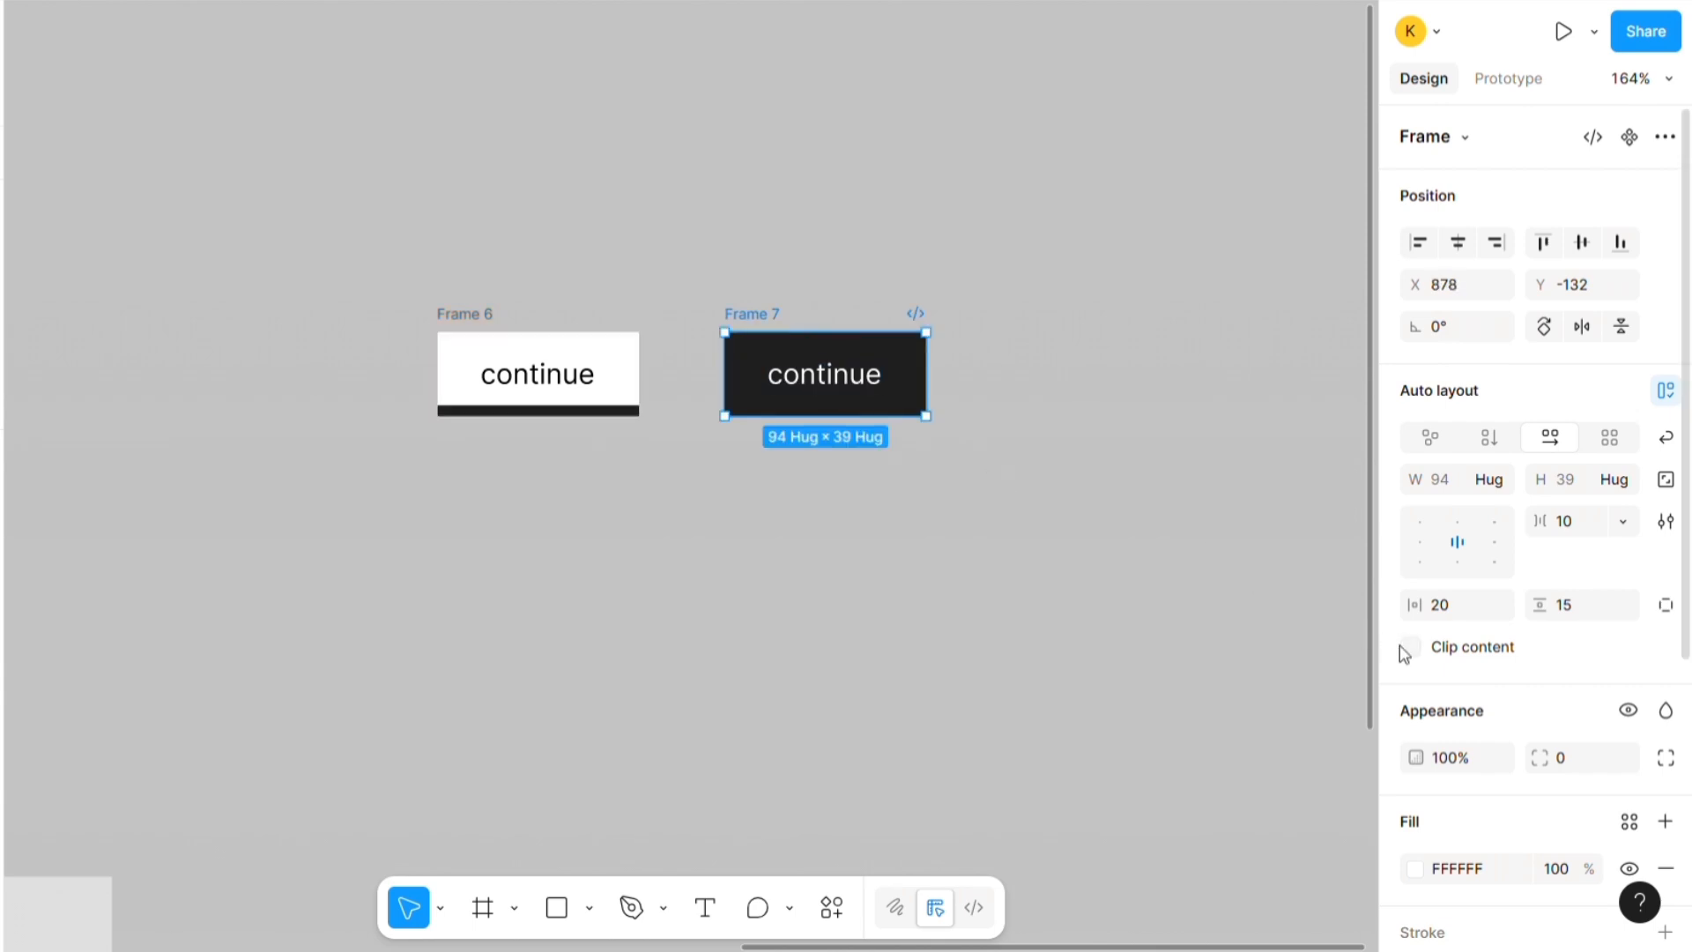
left_click(1286, 646)
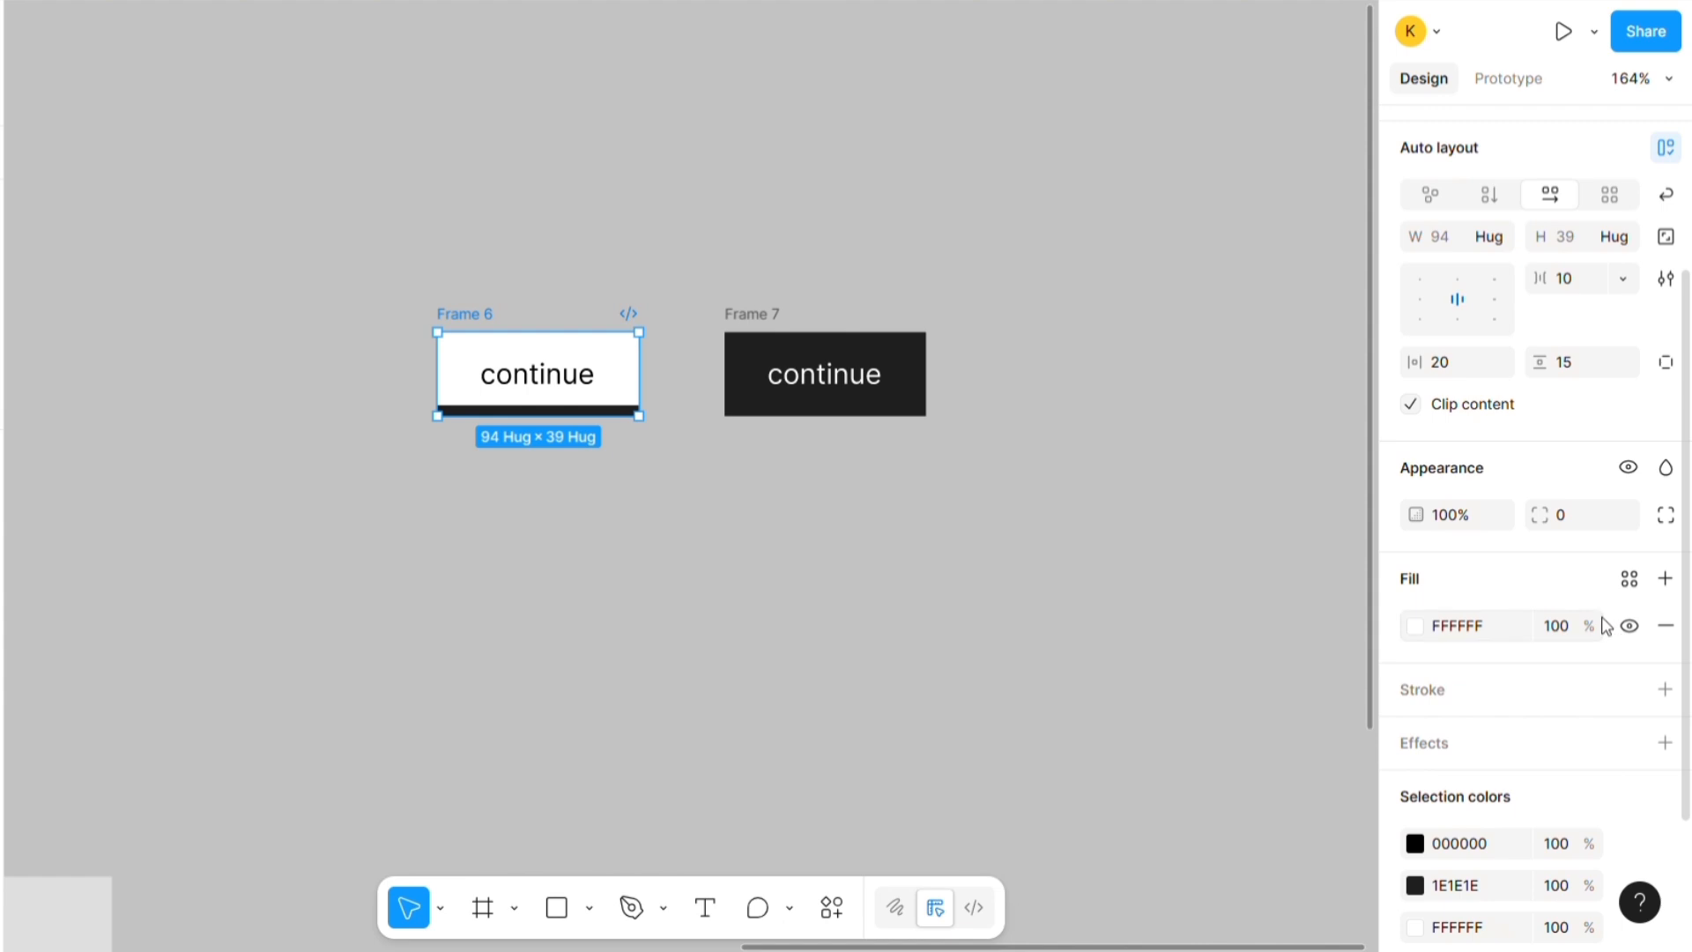
left_click(1629, 626)
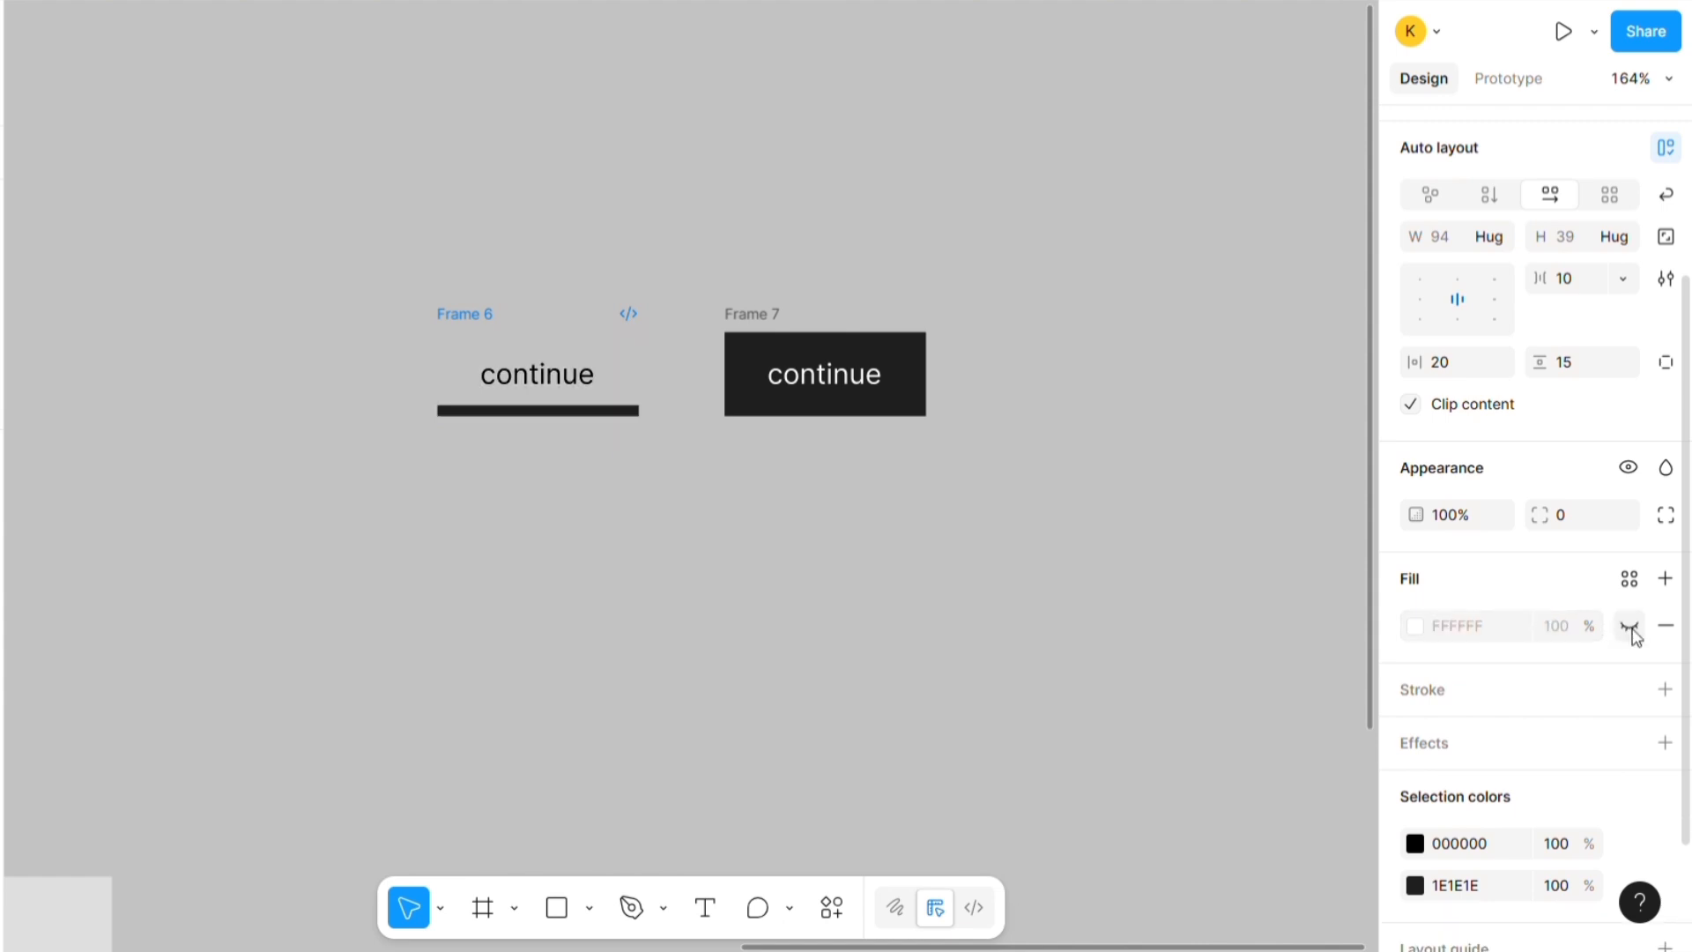
left_click(644, 287)
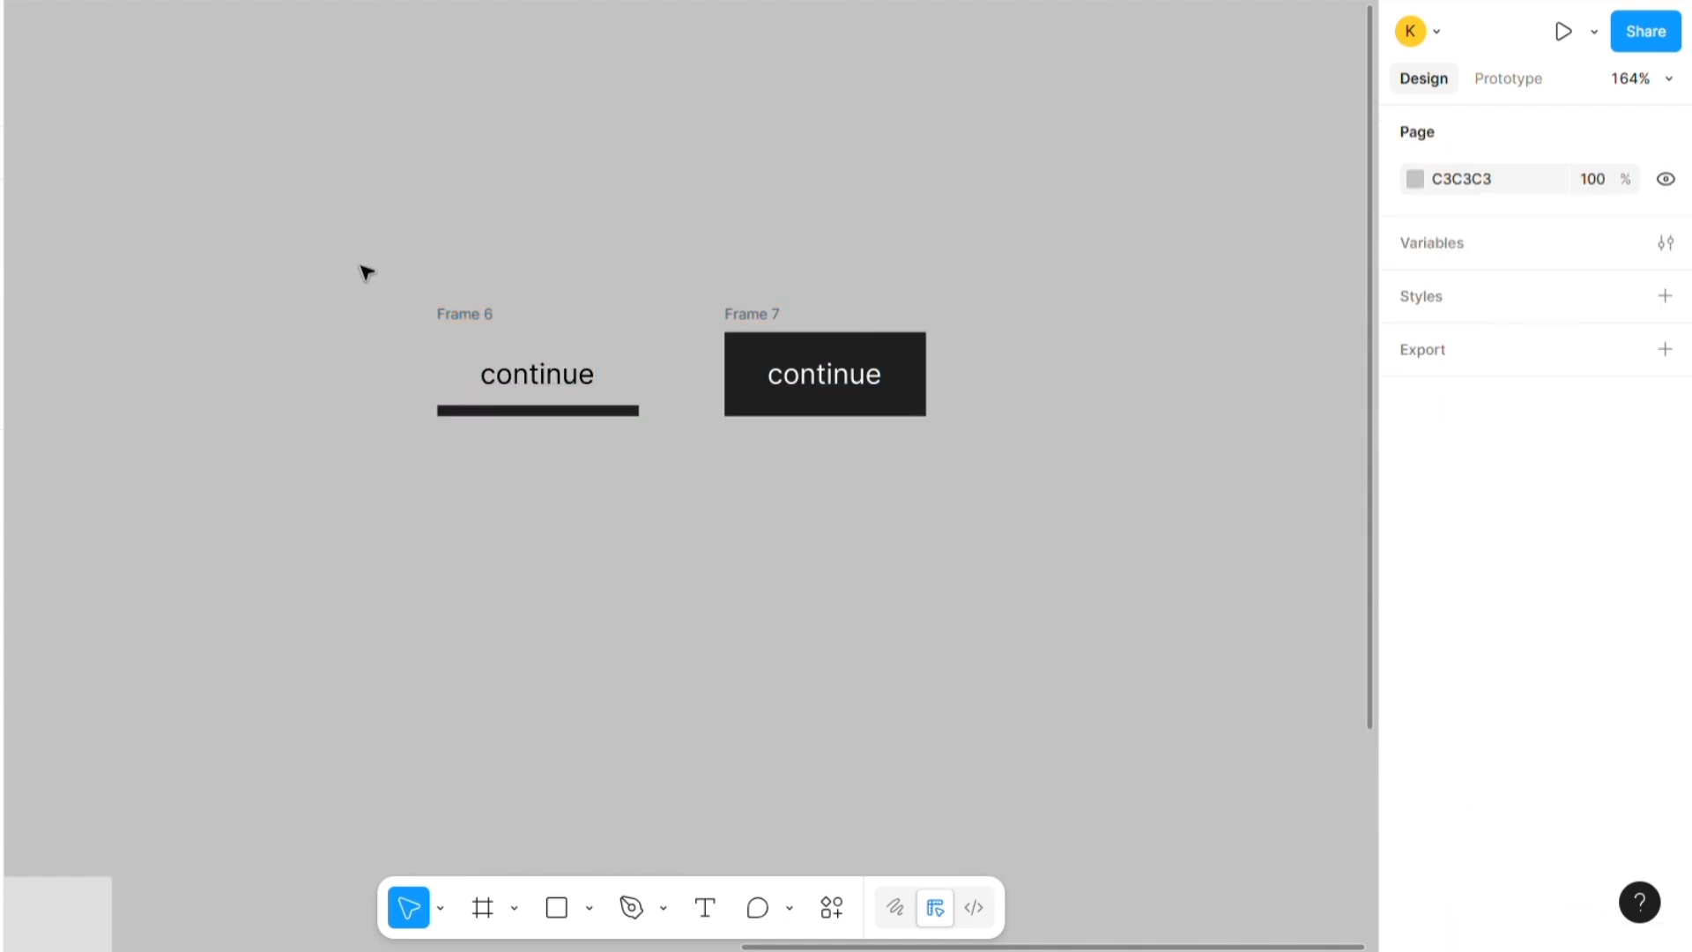
- Combine Frame 6 and Frame 7 into one component set with two variants
left_click_drag(356, 262, 1102, 536)
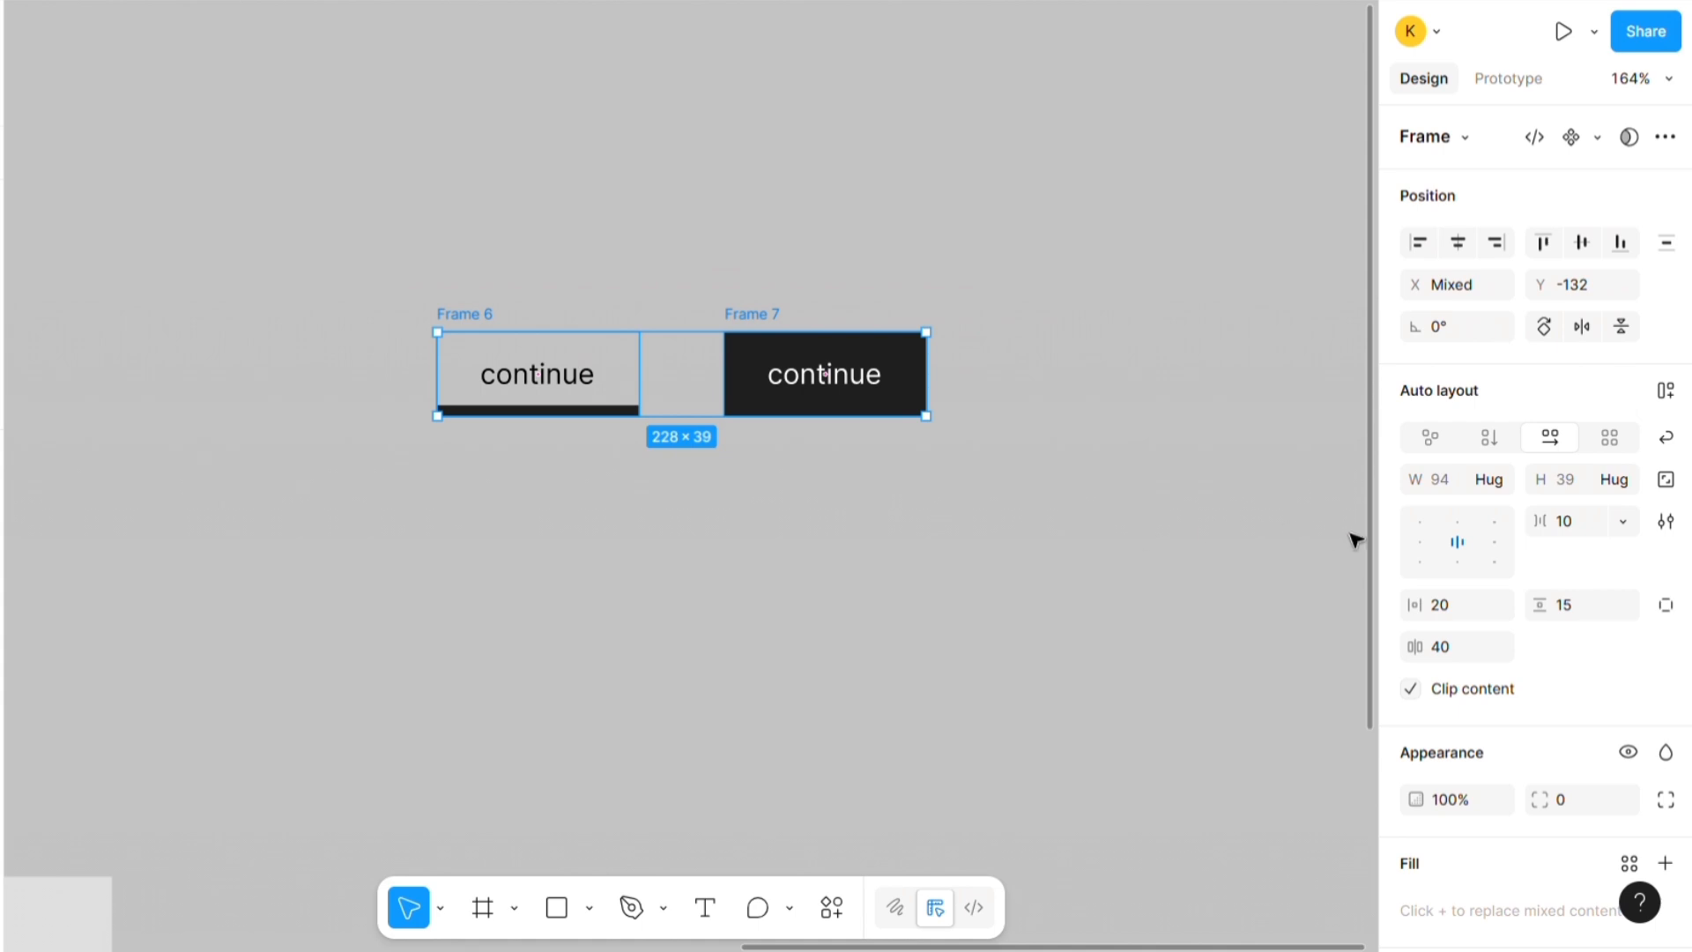
left_click(1600, 139)
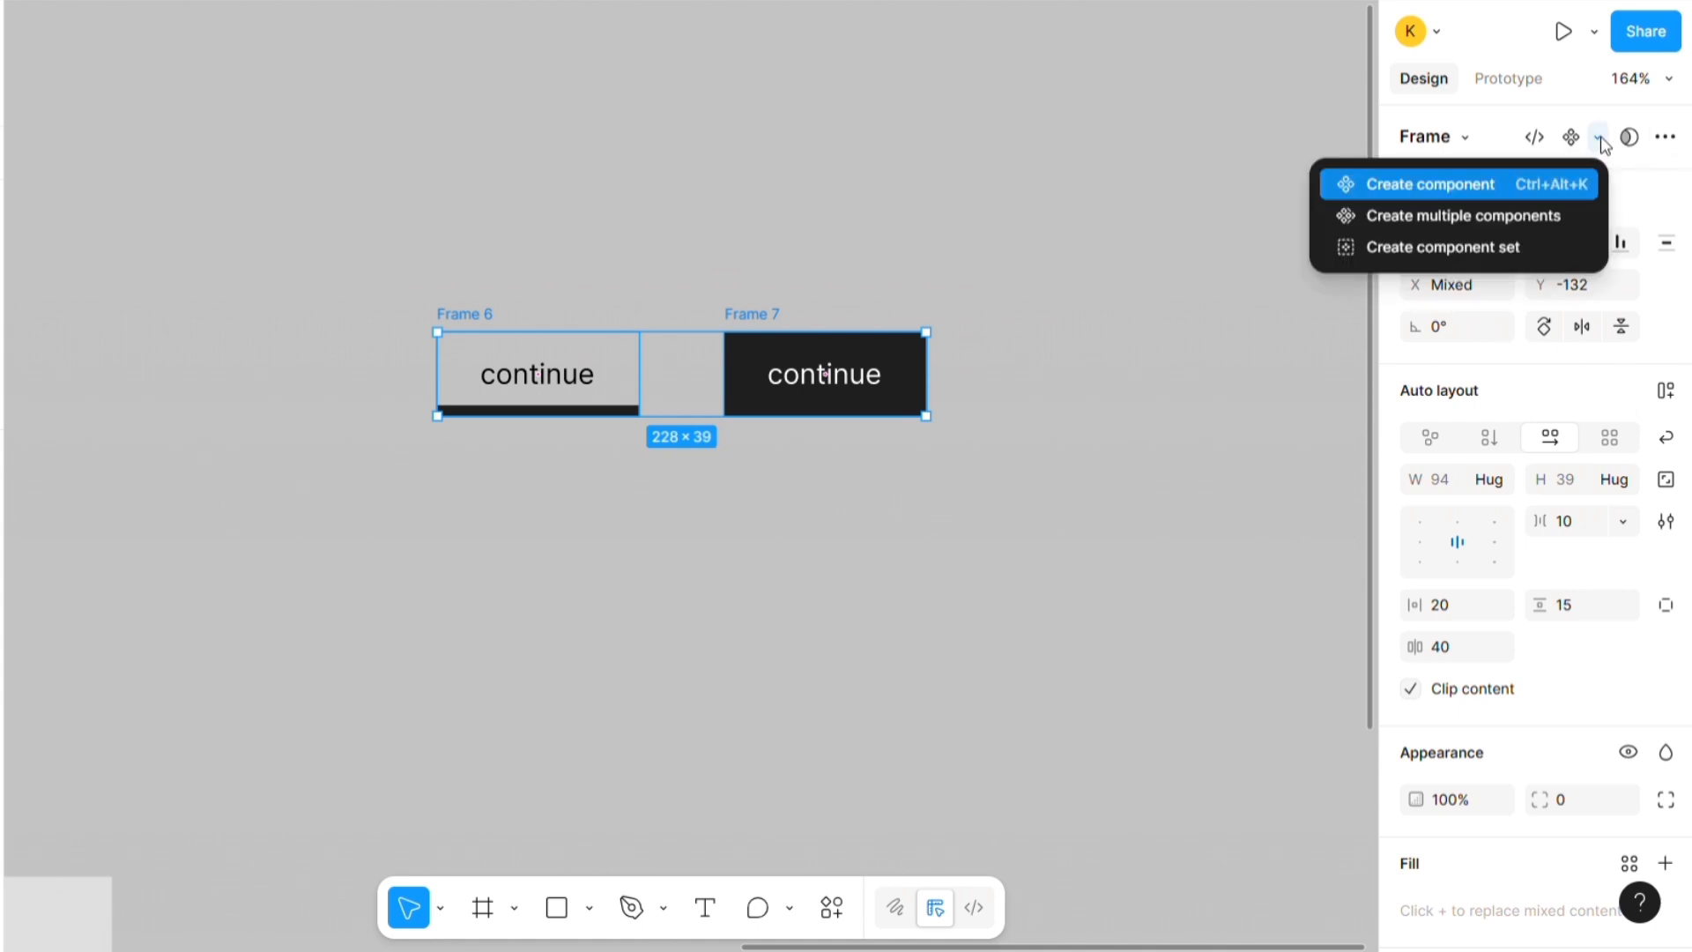
left_click(1469, 248)
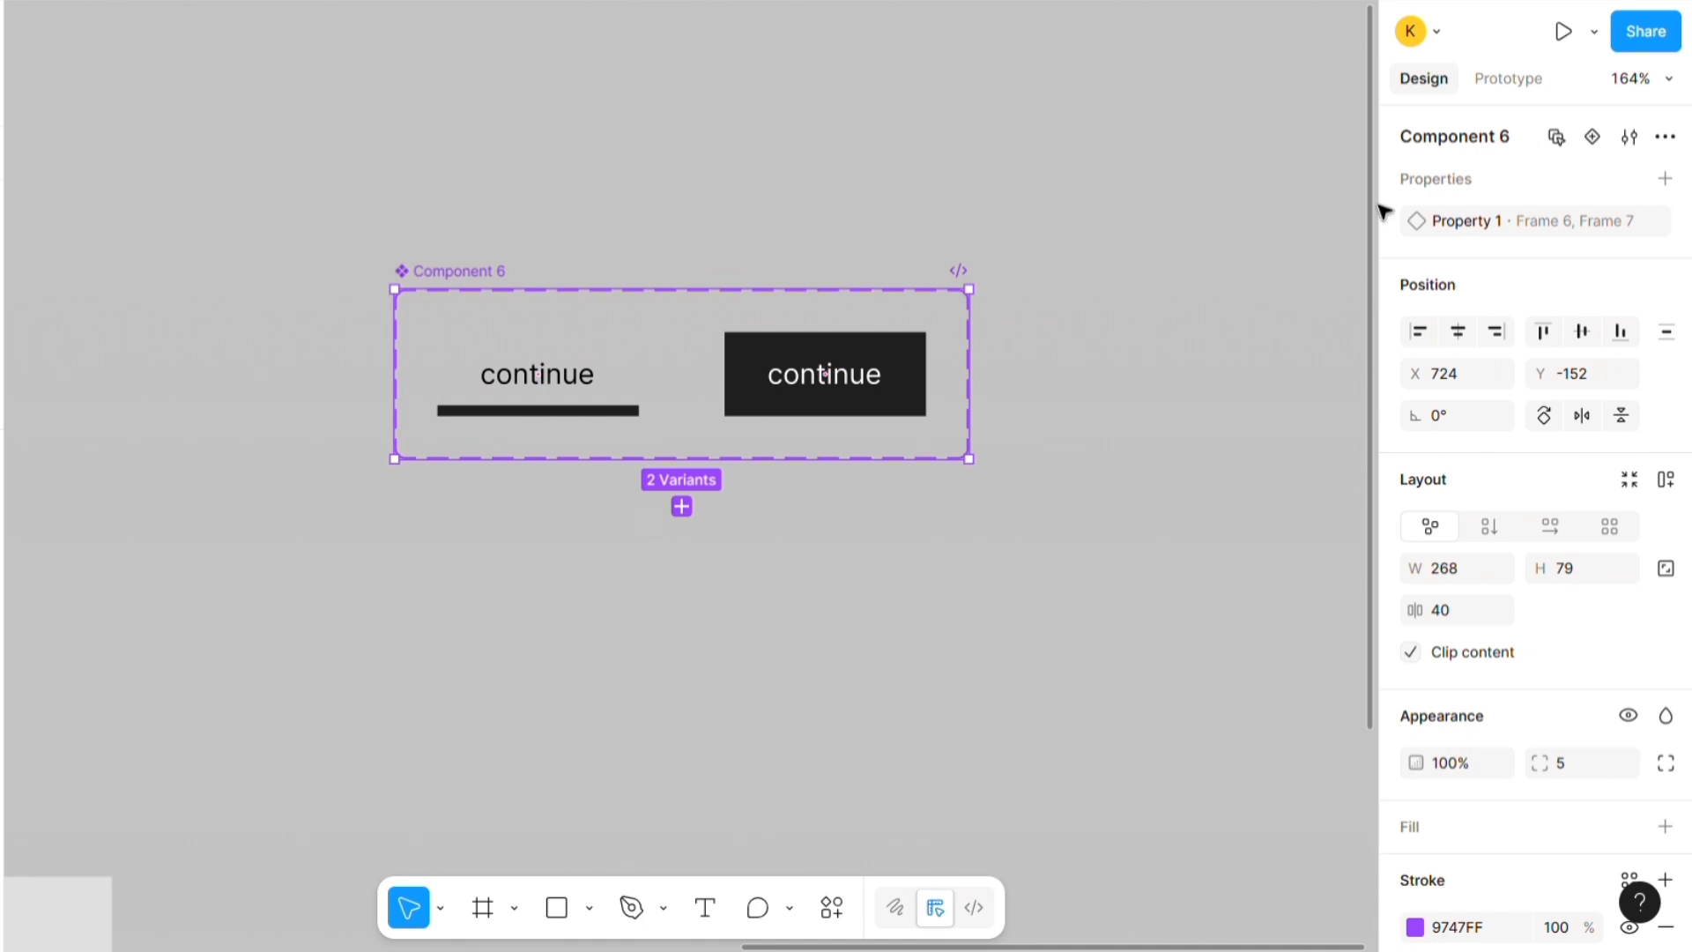
- Add a prototype interaction on the Frame 6 variant that changes it to Frame 7 while hovering
left_click(1533, 82)
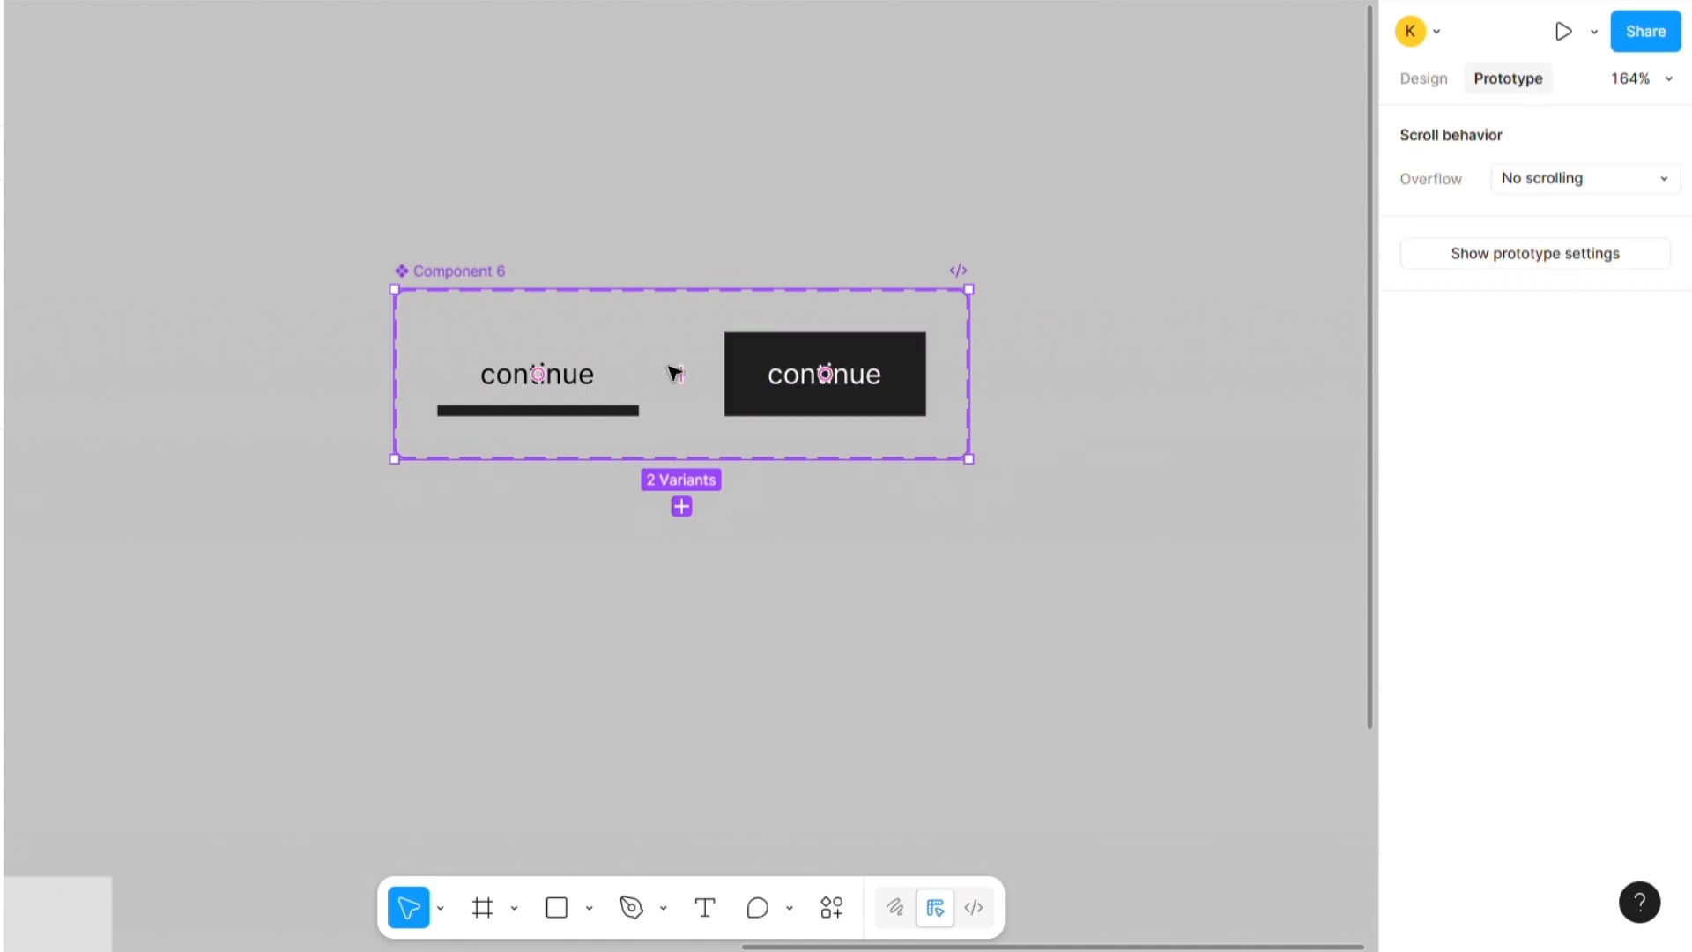
left_click(629, 394)
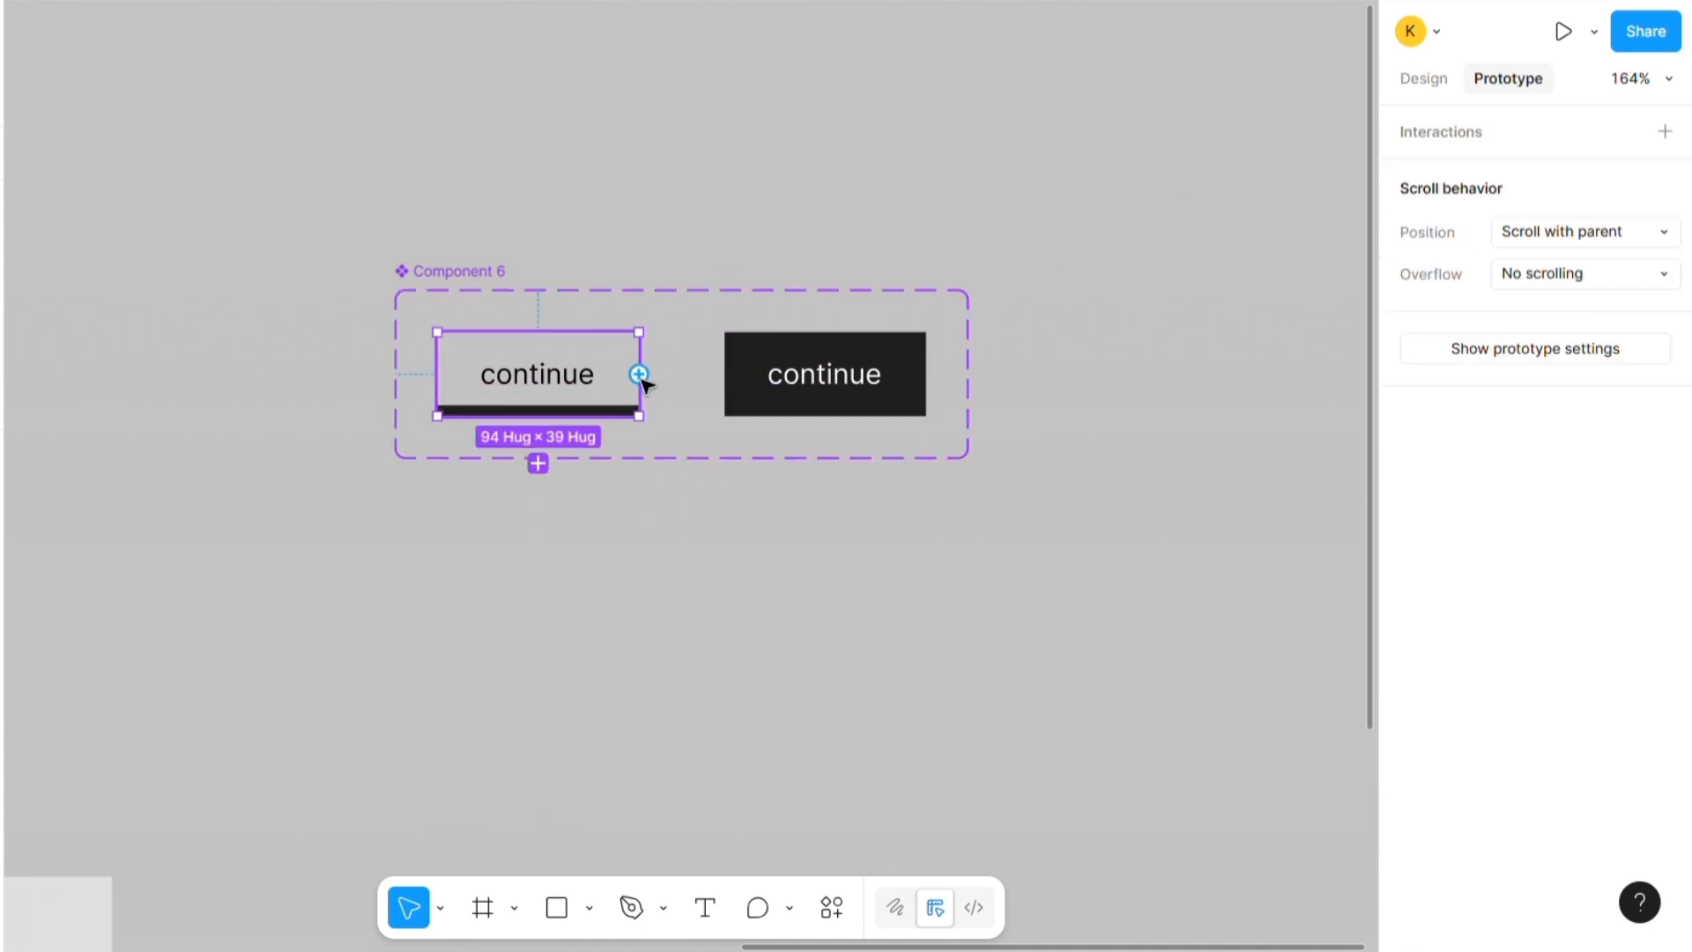
left_click_drag(638, 375, 739, 387)
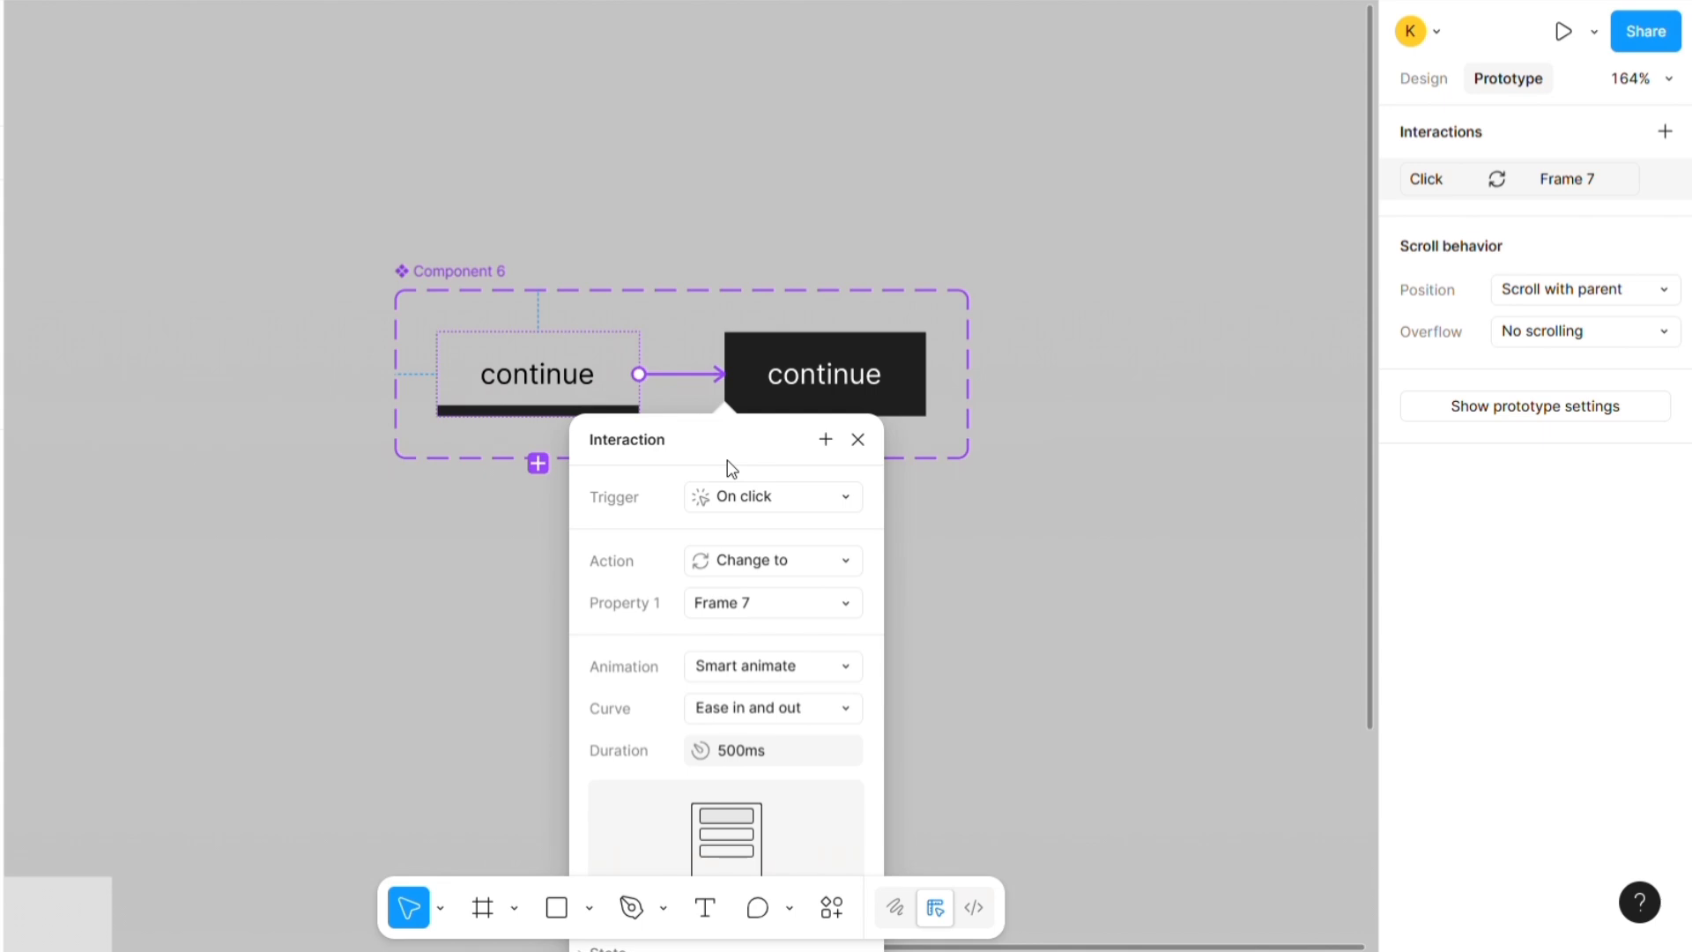
left_click_drag(731, 467, 1144, 240)
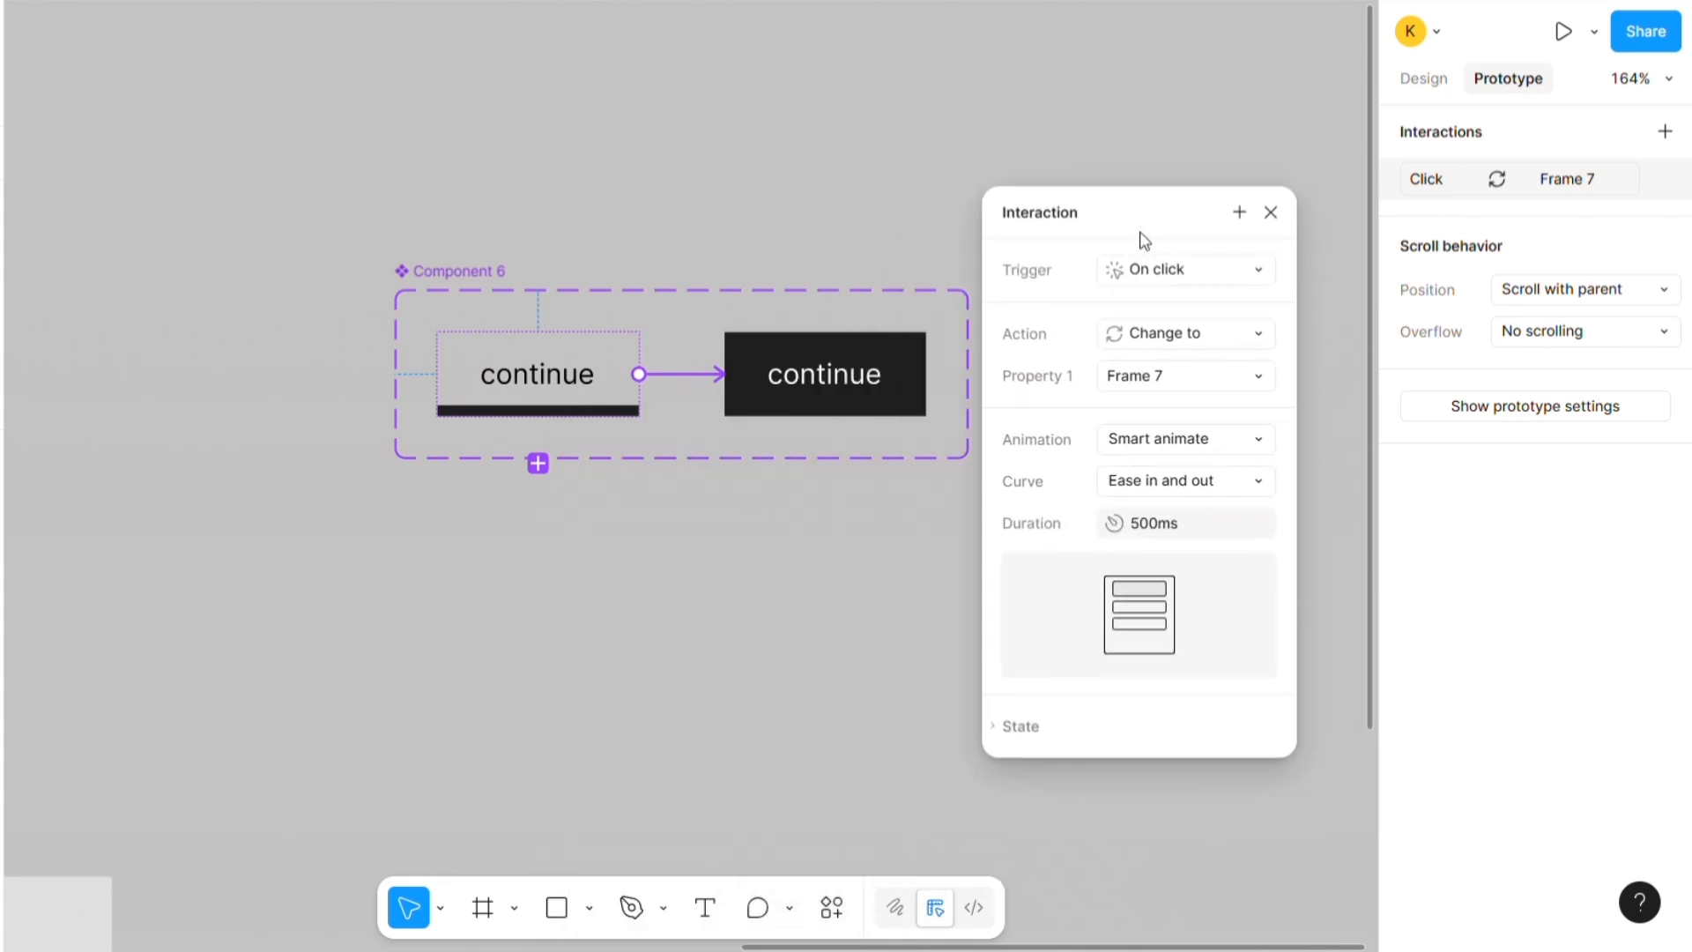
left_click(1155, 269)
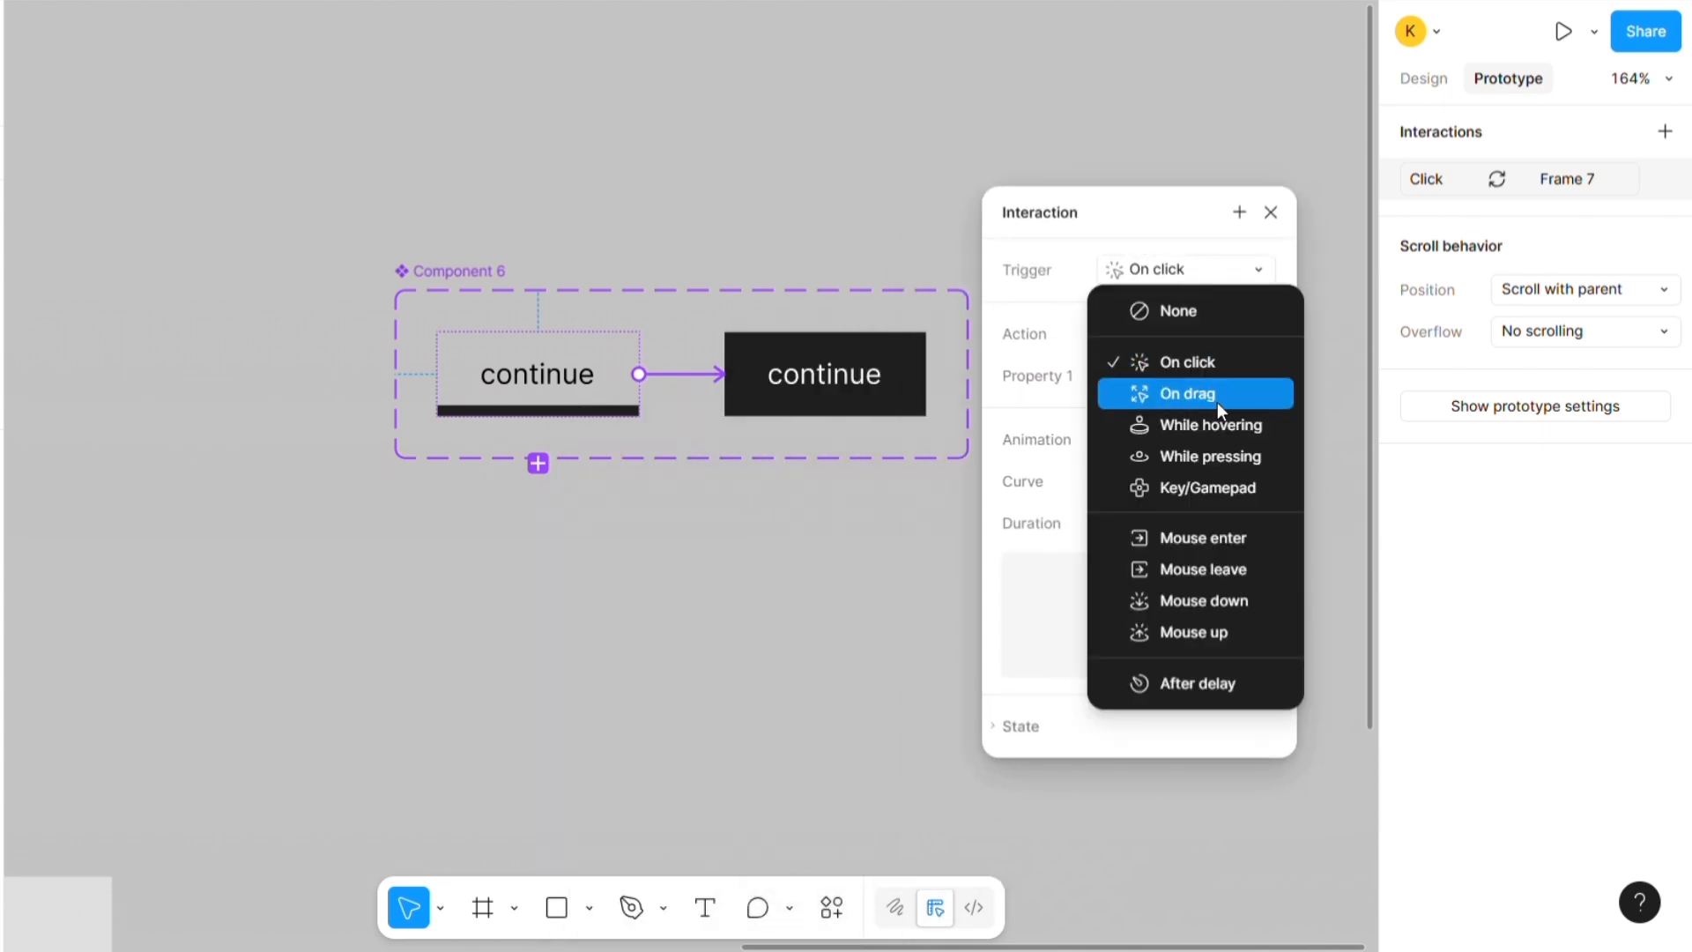
left_click(1221, 425)
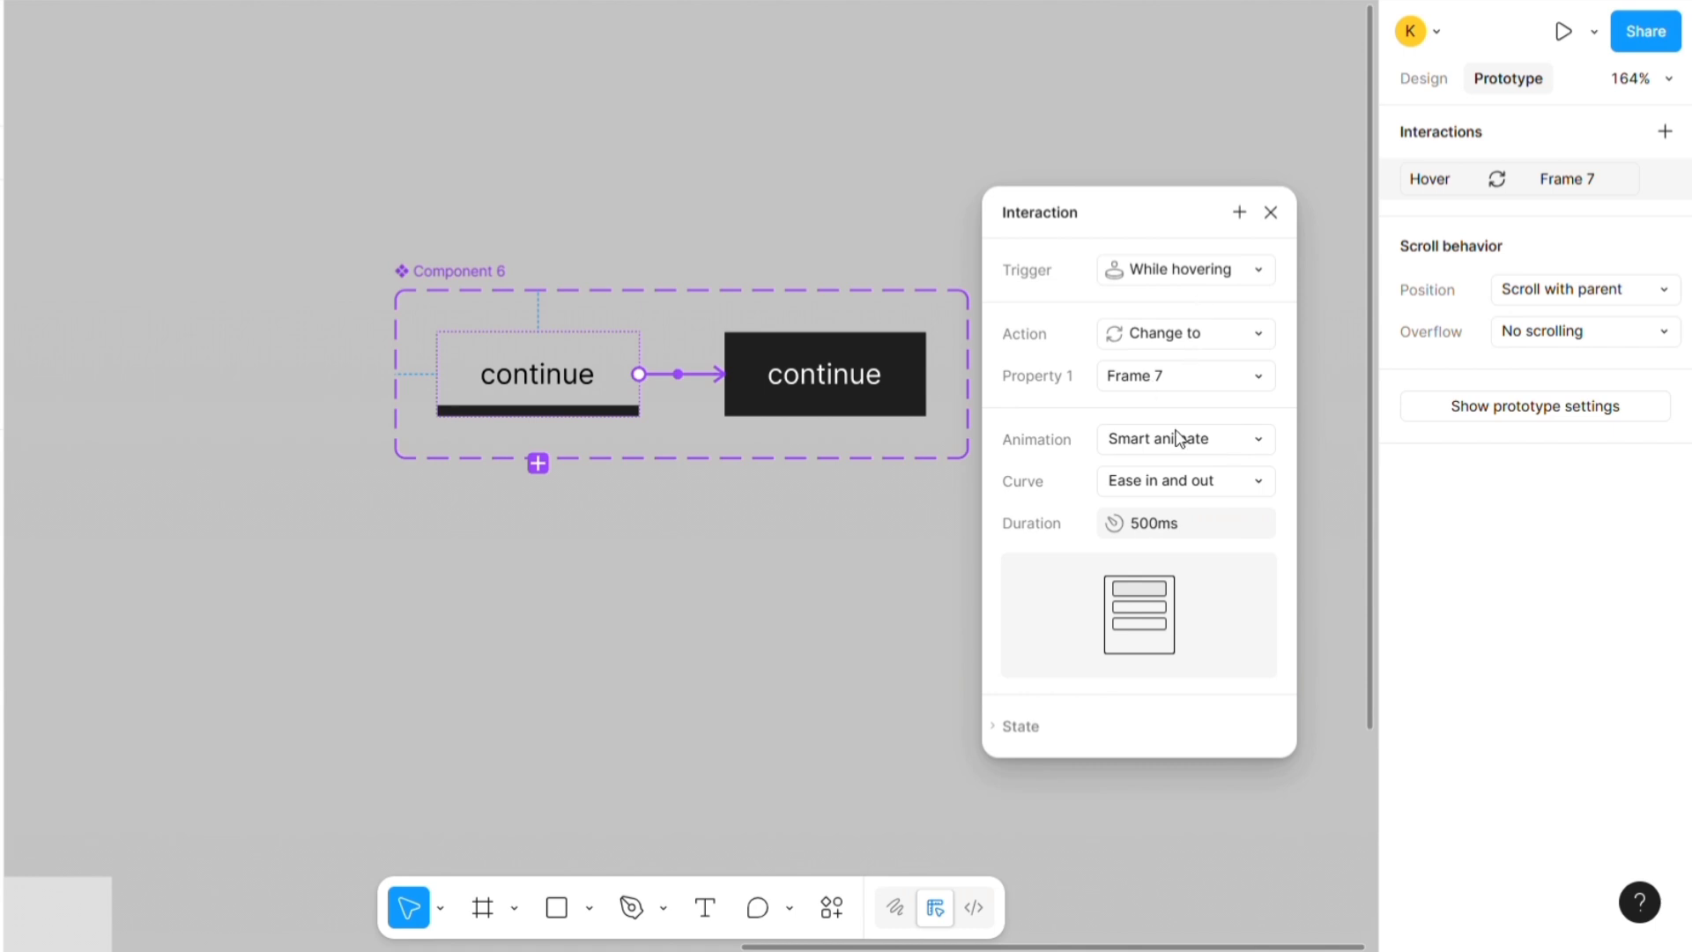
left_click(851, 625)
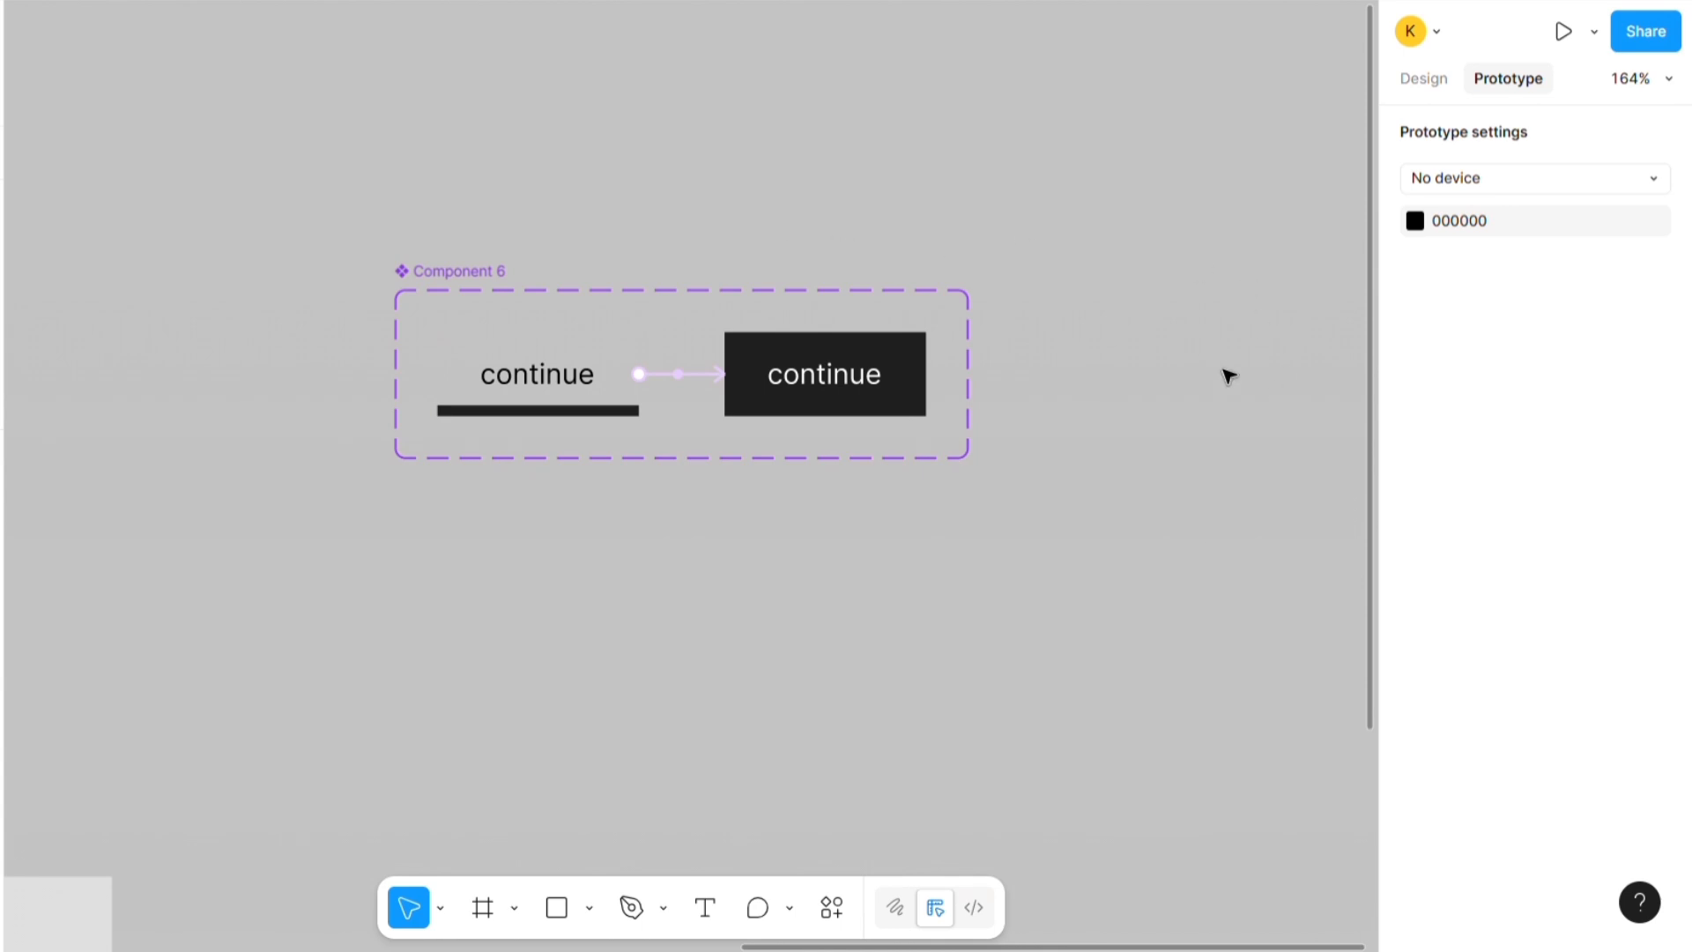
- Move the new bottom-bar component set next to Component 3, in line with the other button components
scroll(1230, 376, "down", 10)
scroll(1229, 377, "up", 5)
scroll(1229, 377, "down", 1)
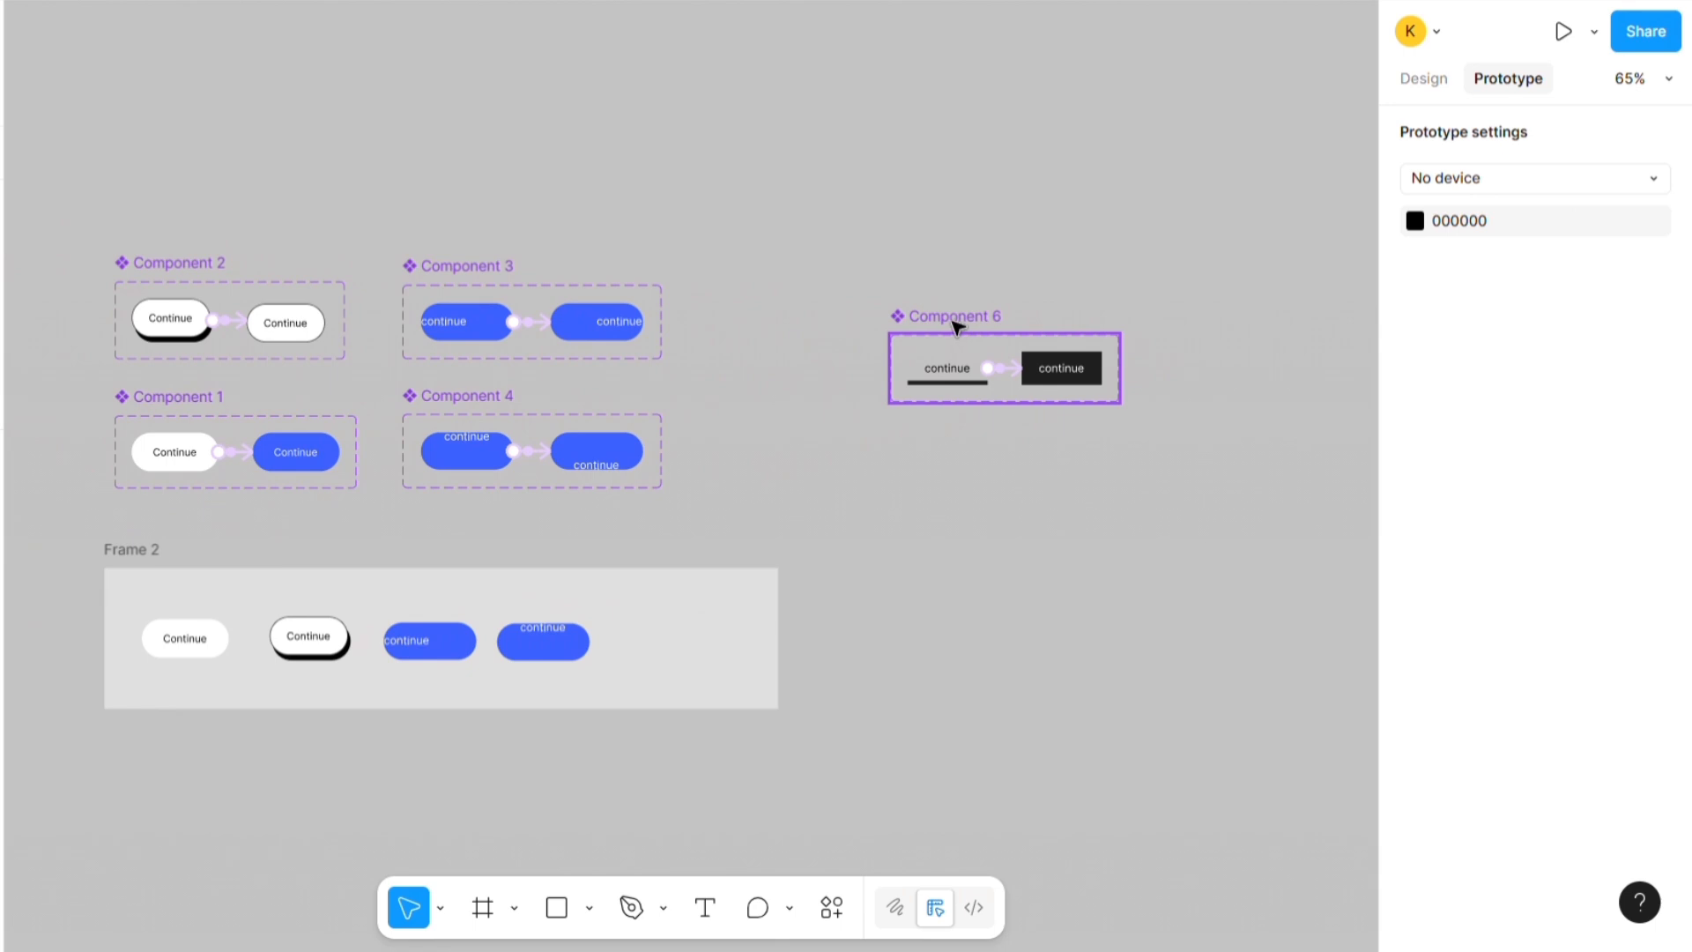
left_click_drag(957, 326, 790, 276)
- Rename the bottom-bar component set to Component 5
double_click(809, 271)
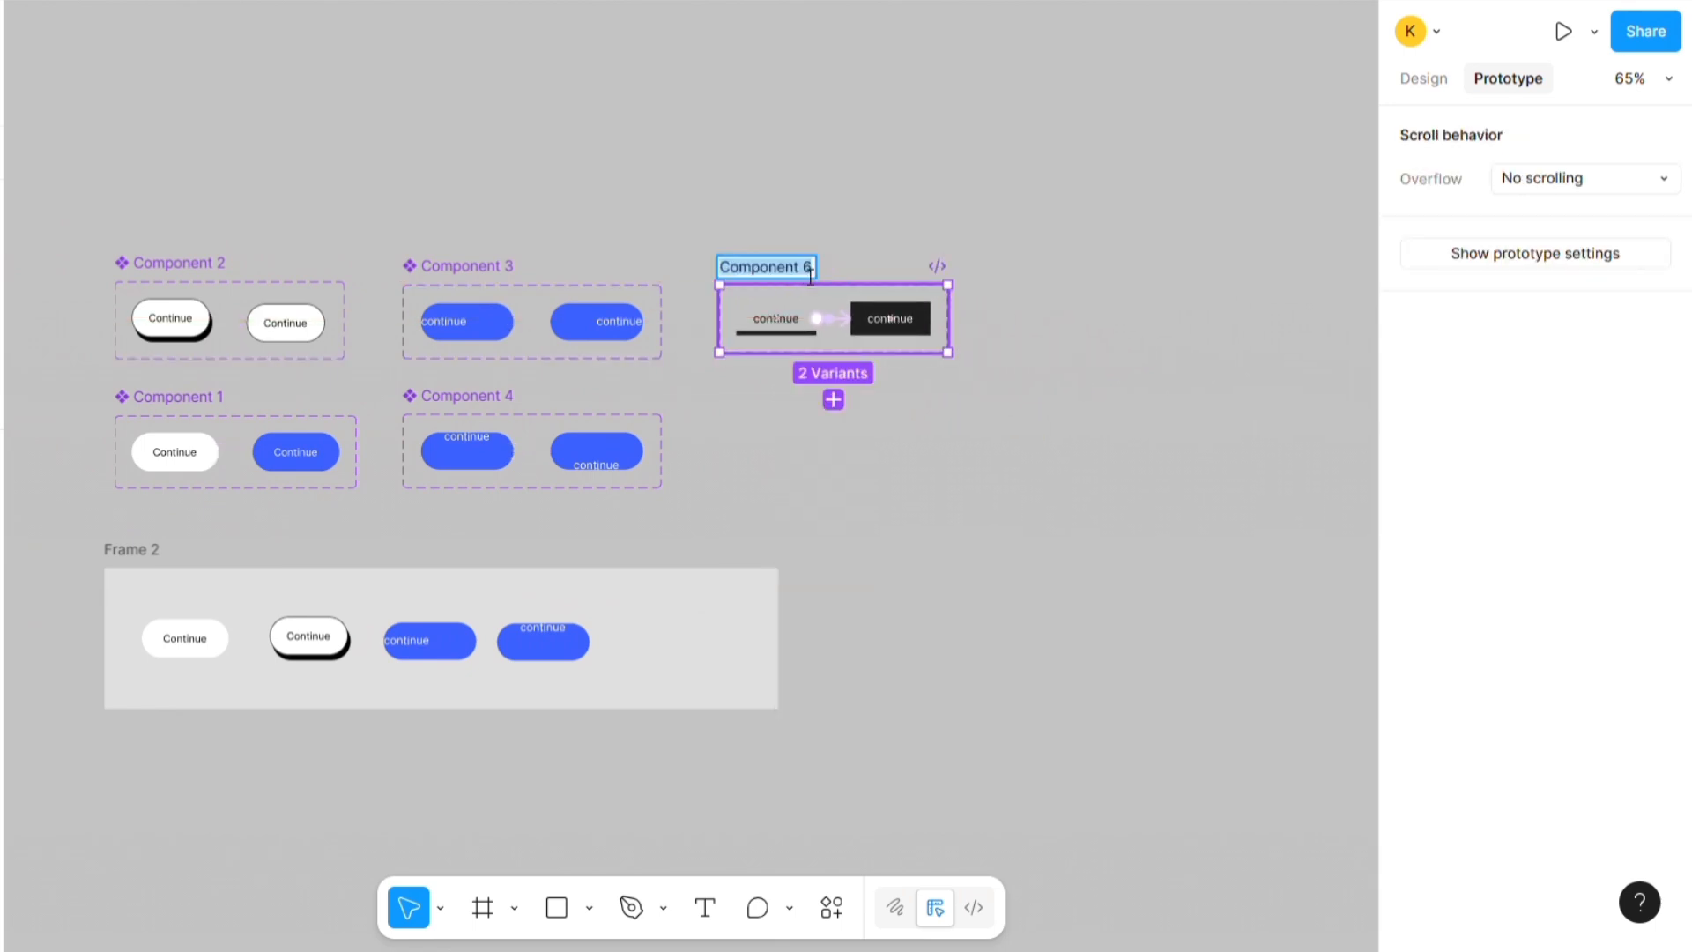
key("Right")
key("BackSpace")
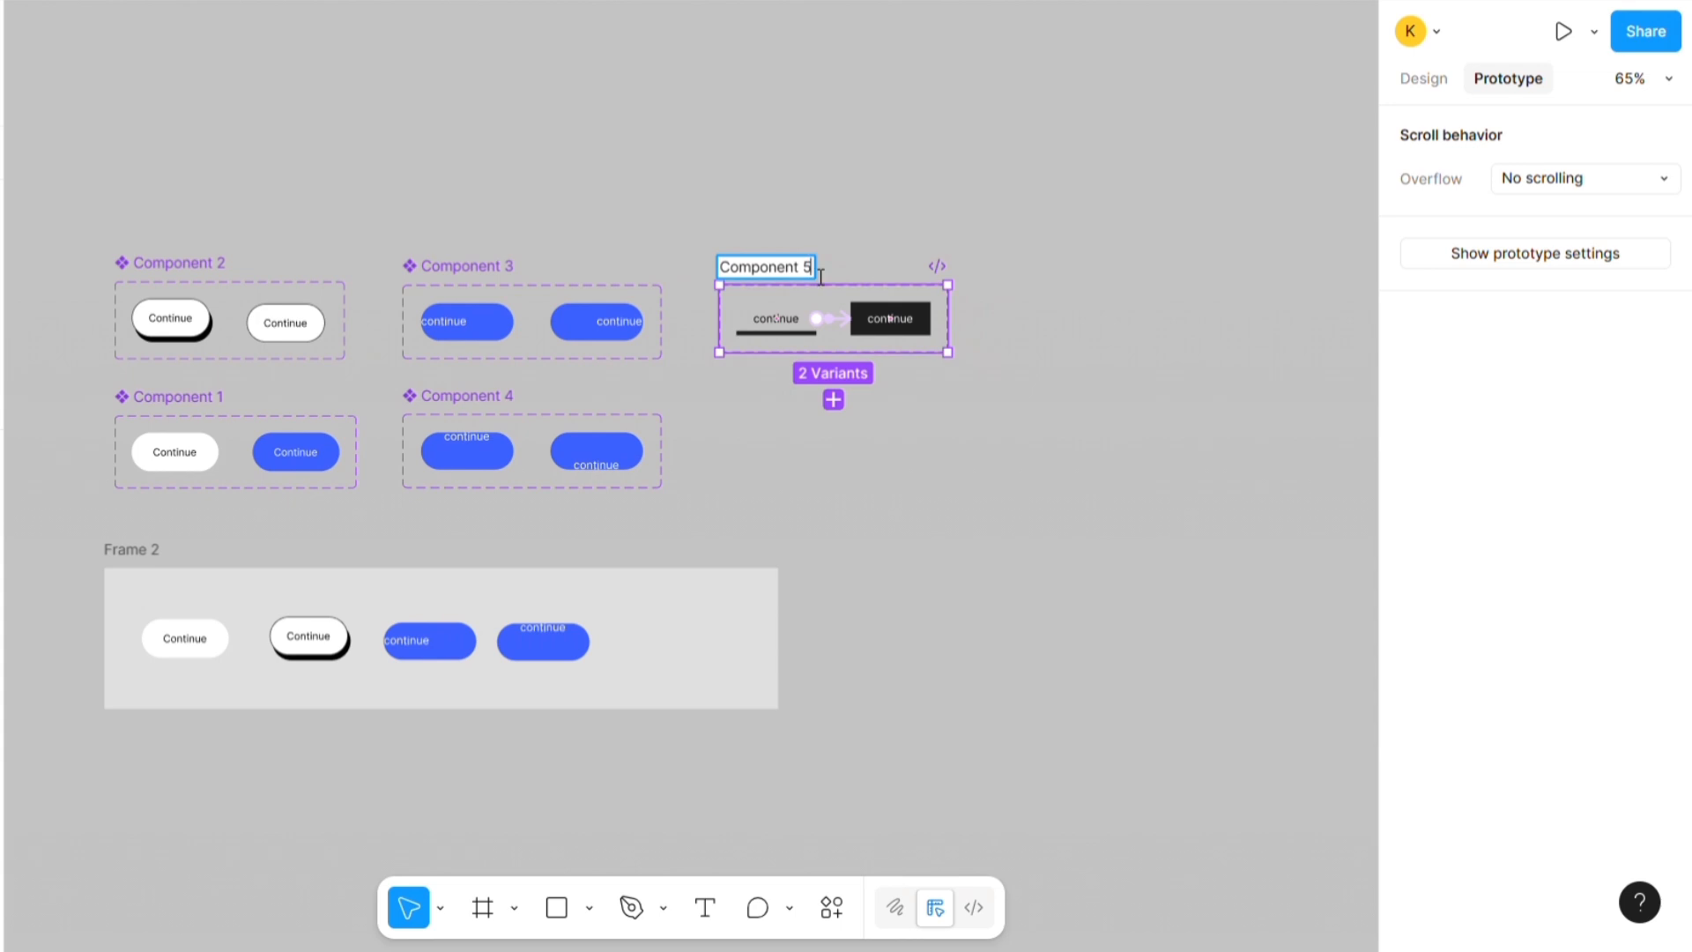
type("5")
left_click(855, 251)
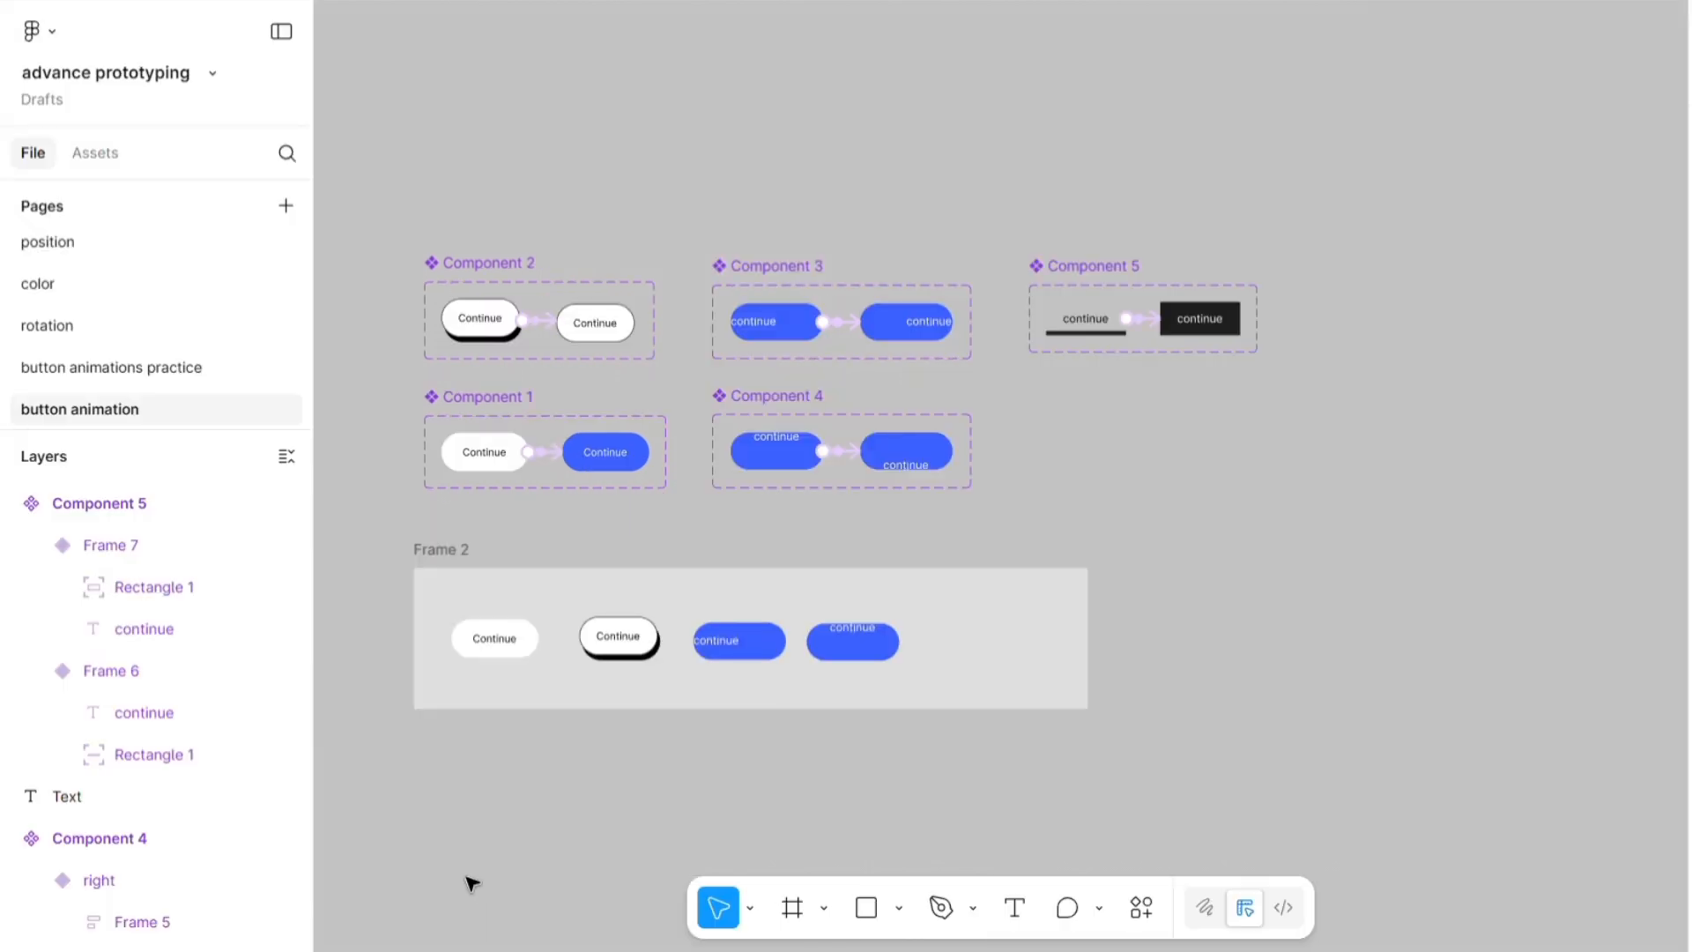
- Insert an instance of Component 5 into Frame 2 and place it after the last blue button
scroll(161, 884, "up", 3)
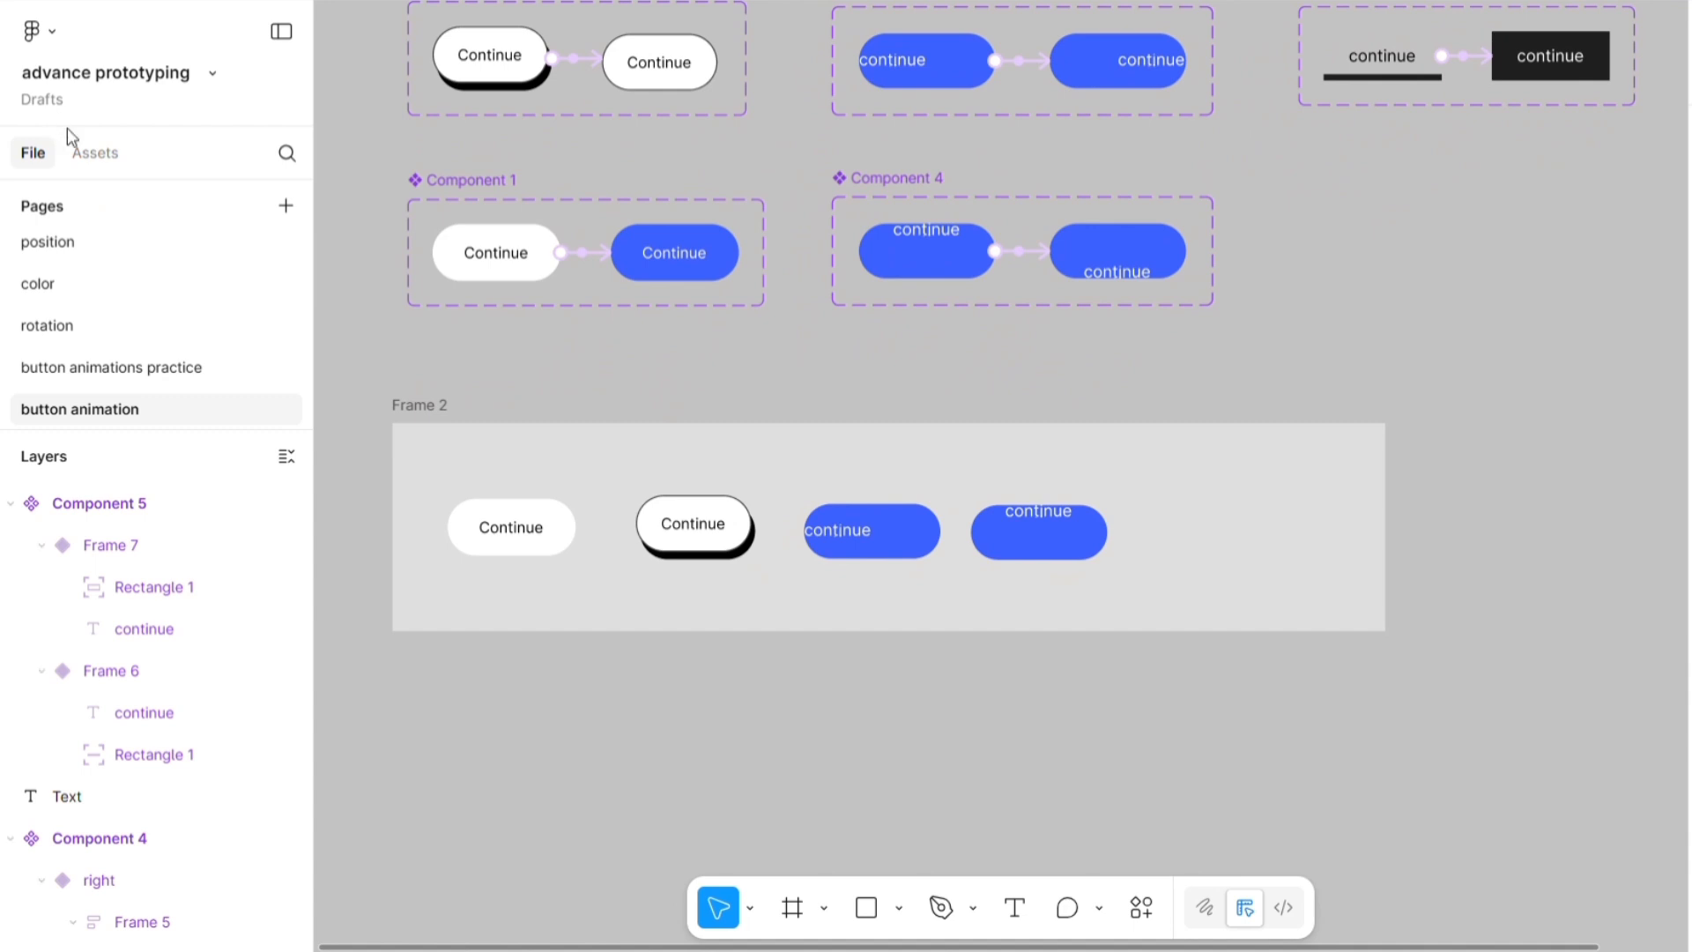
left_click(95, 152)
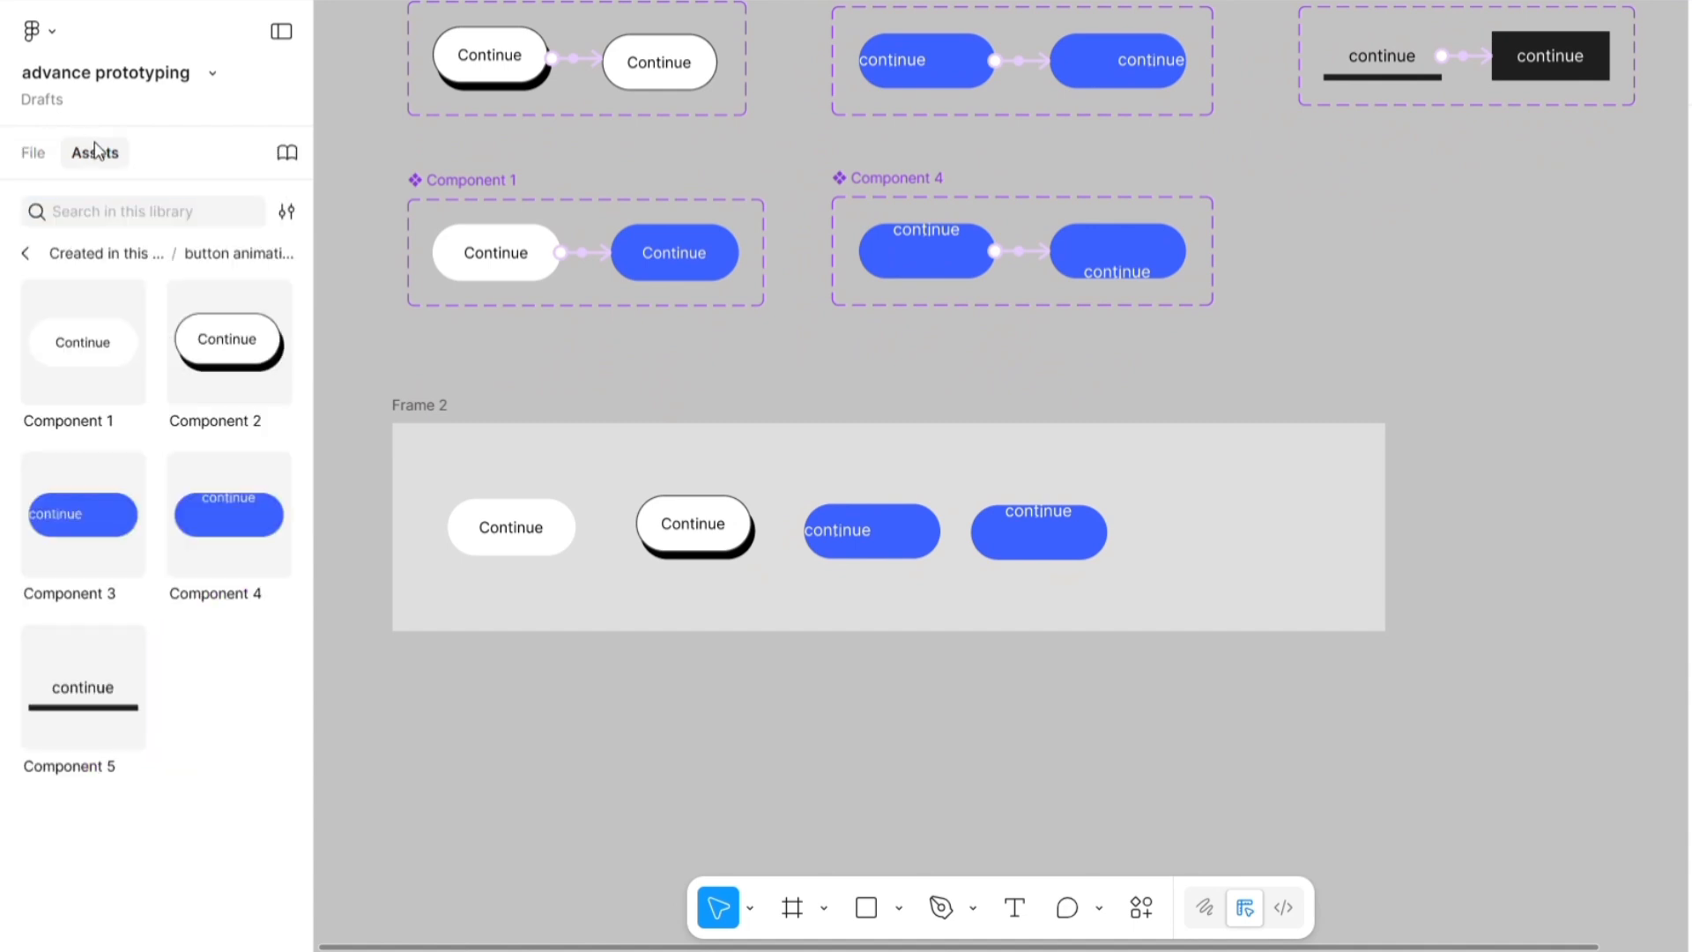
left_click(58, 709)
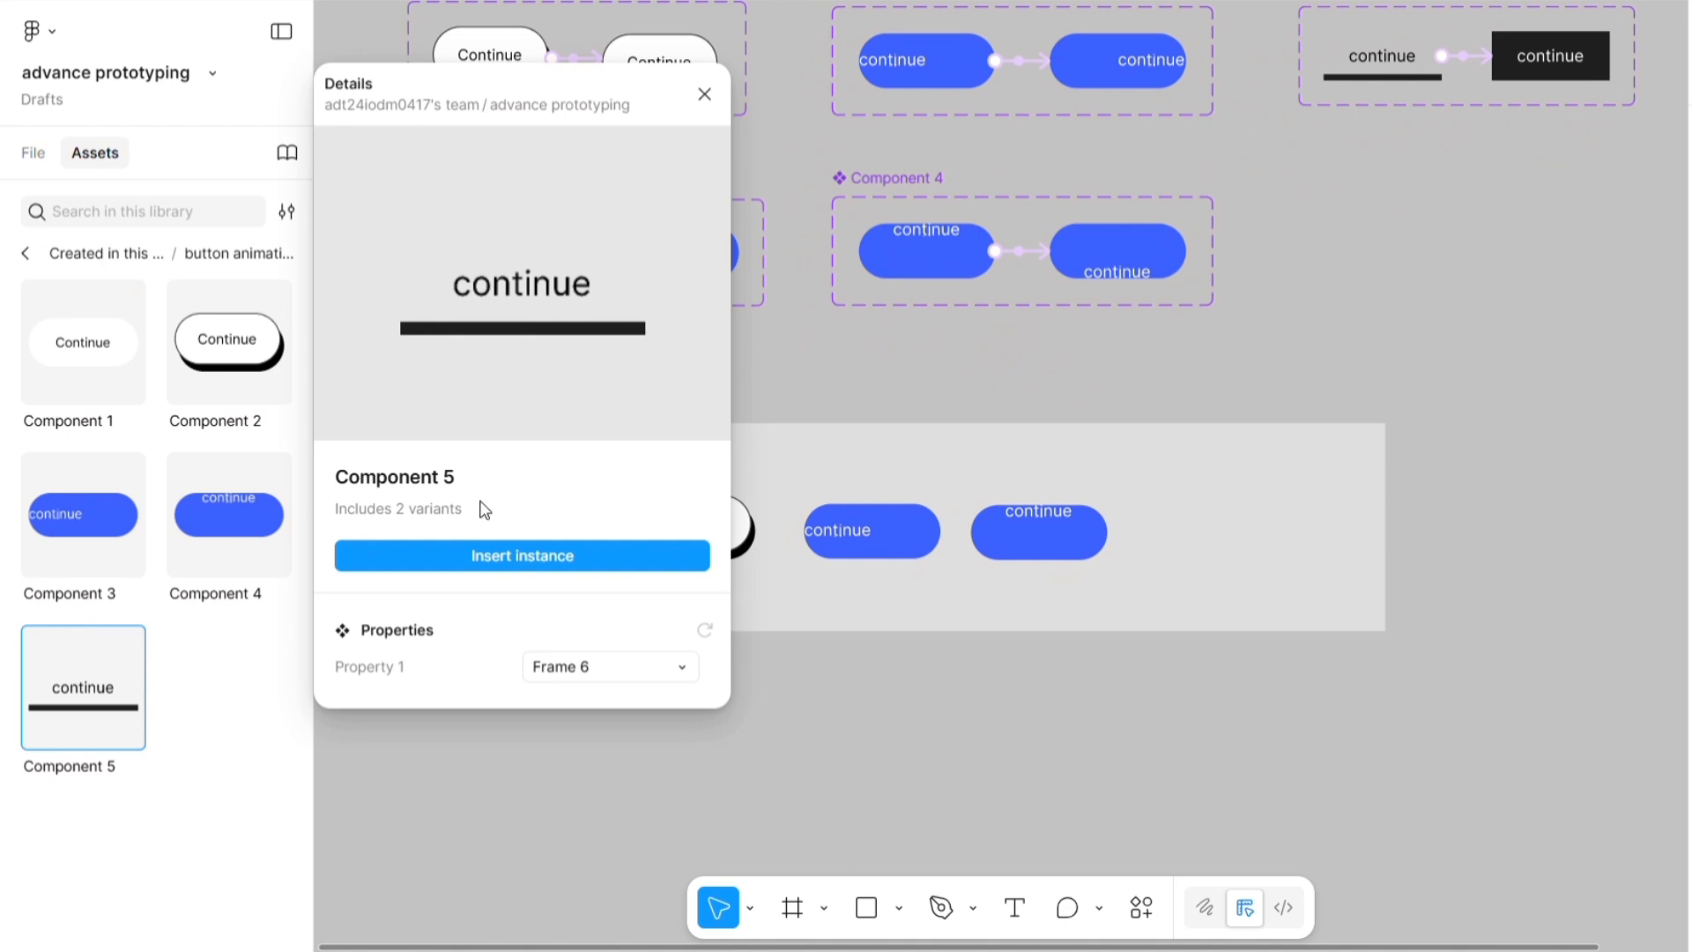
left_click(518, 556)
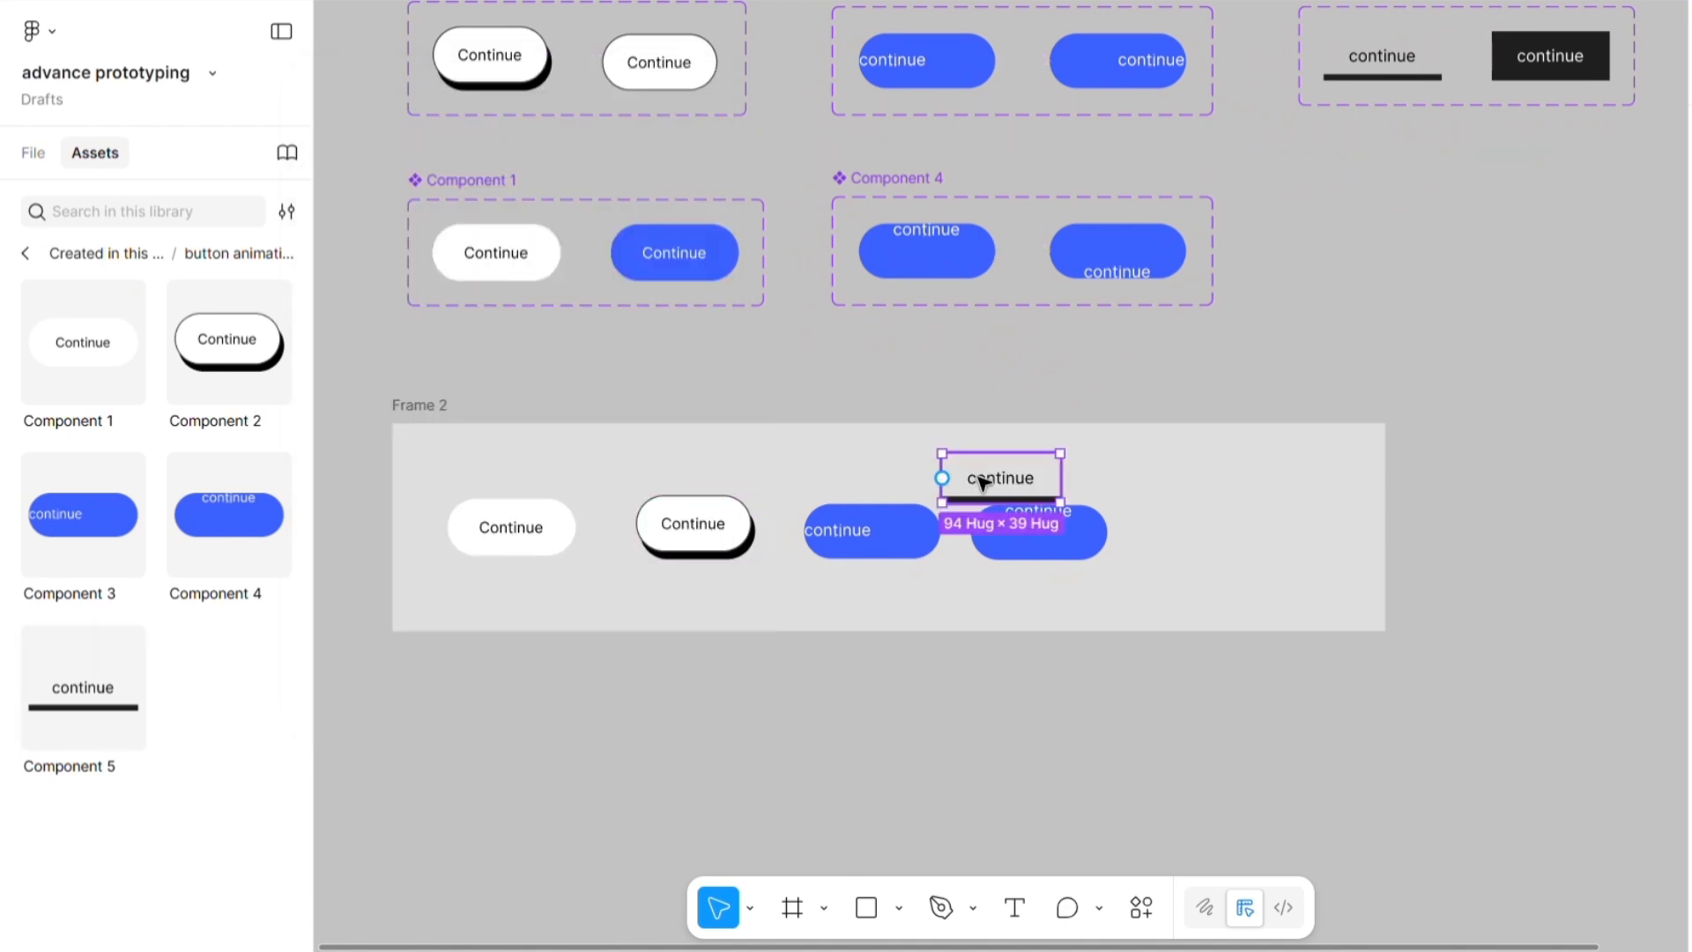
left_click_drag(985, 483, 1214, 533)
left_click(1402, 511)
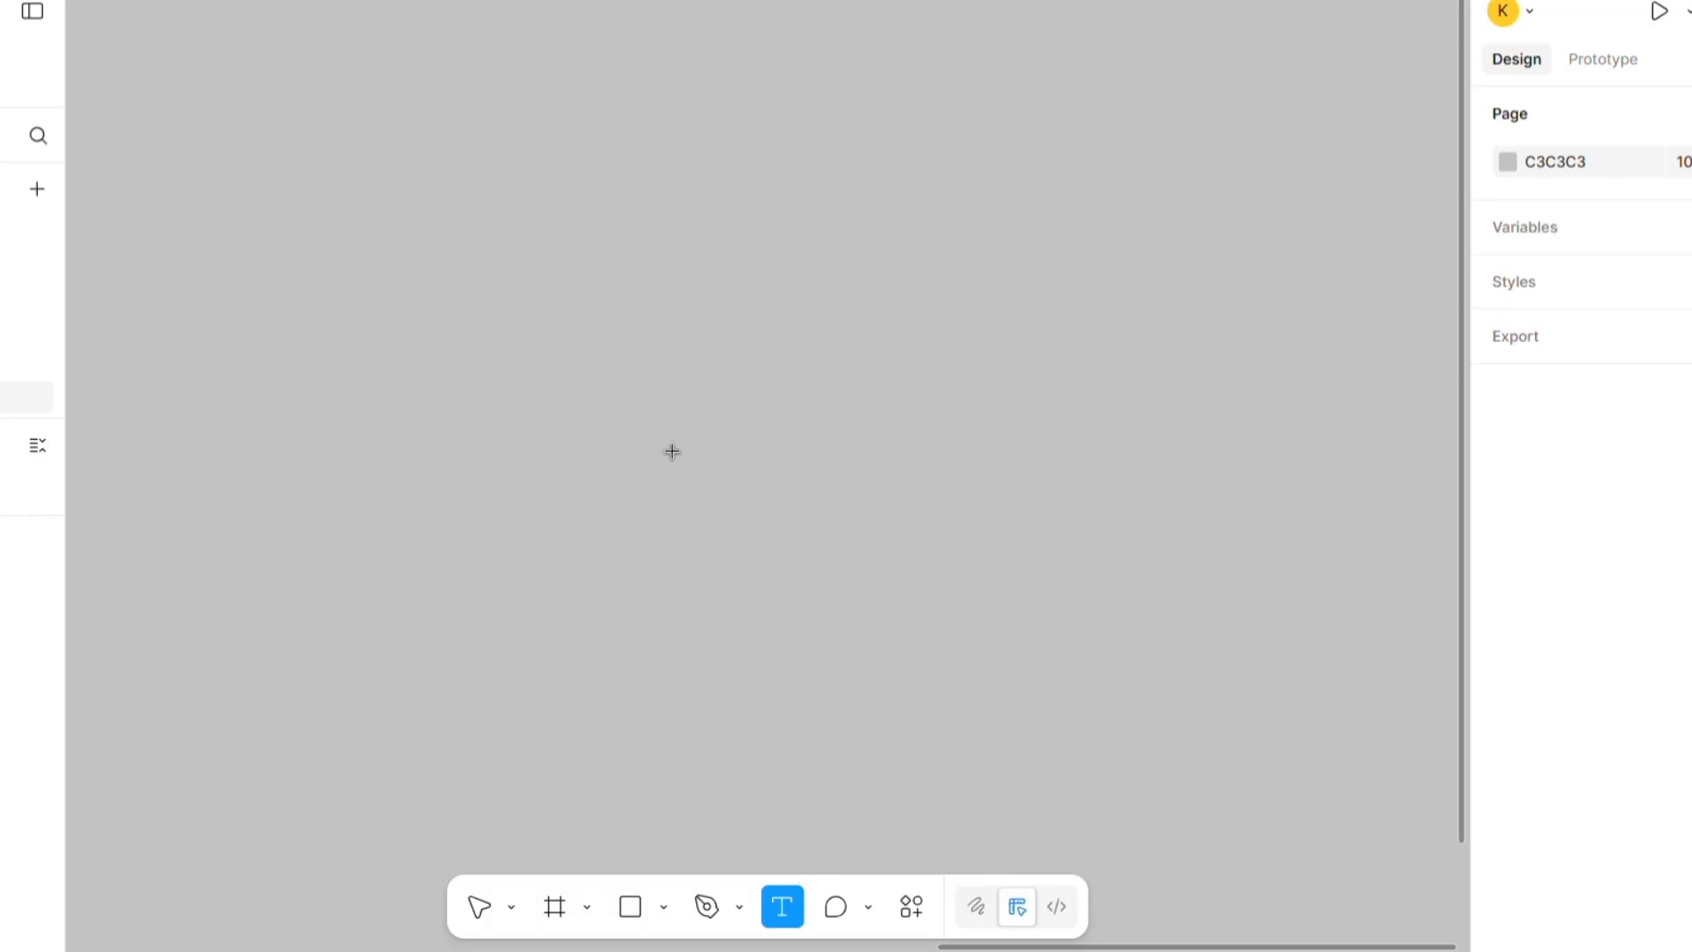
- Add a text layer reading Continue on an empty area of the canvas
left_click(653, 439)
type("Conti")
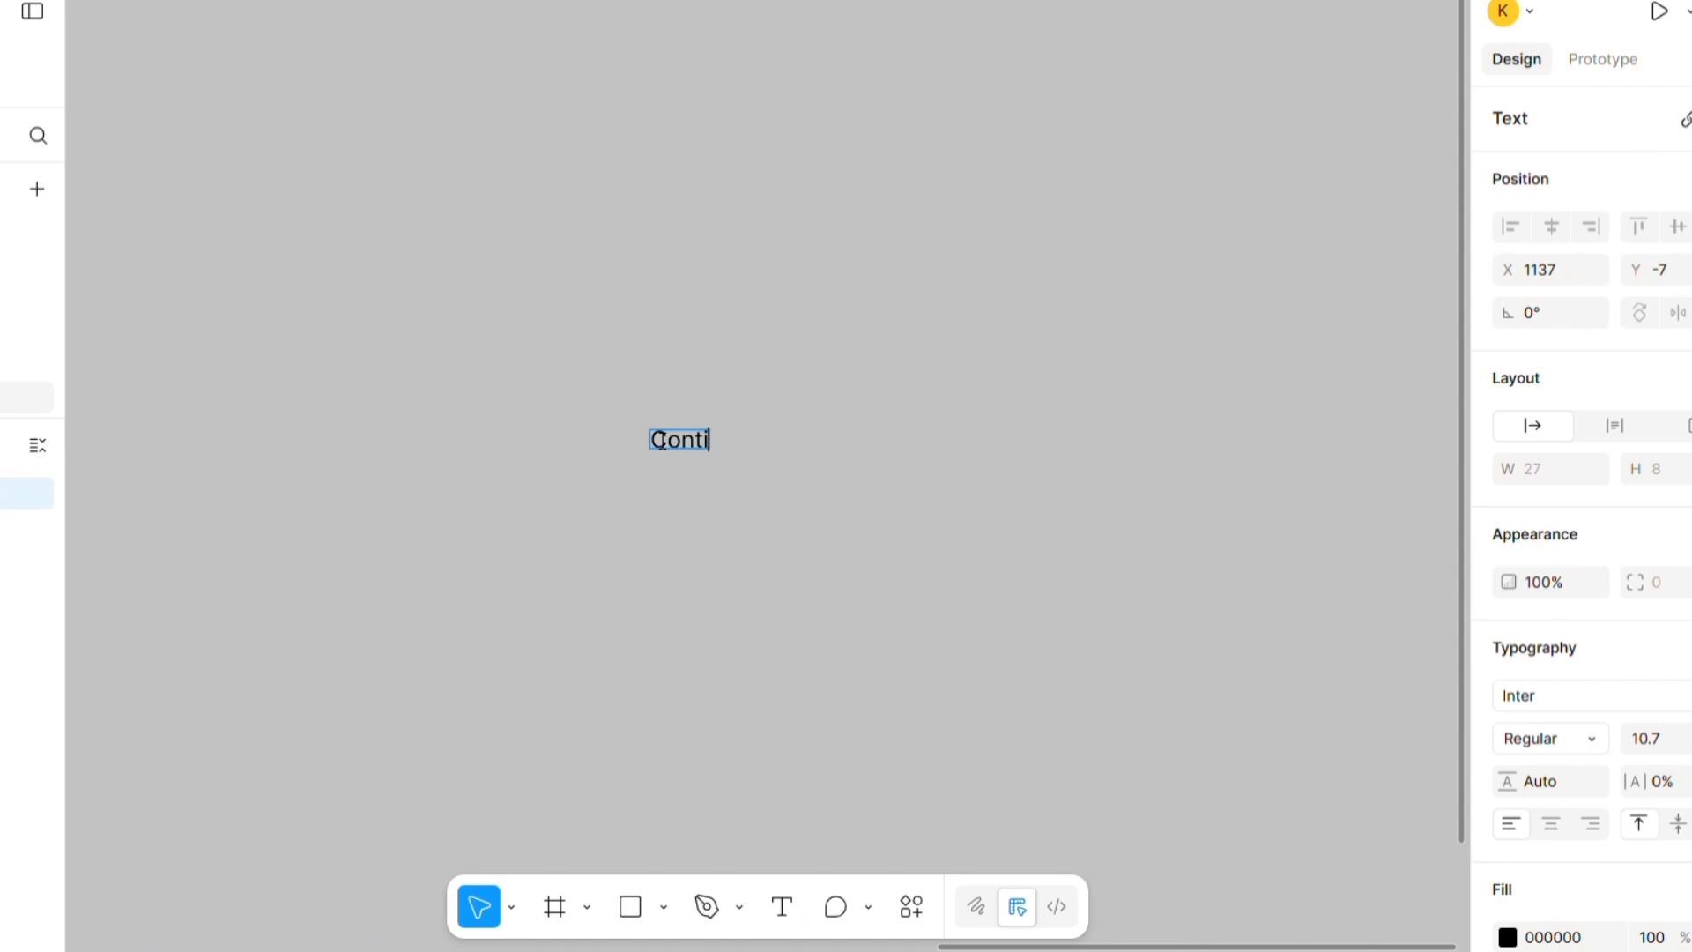
type("nue")
key("Escape")
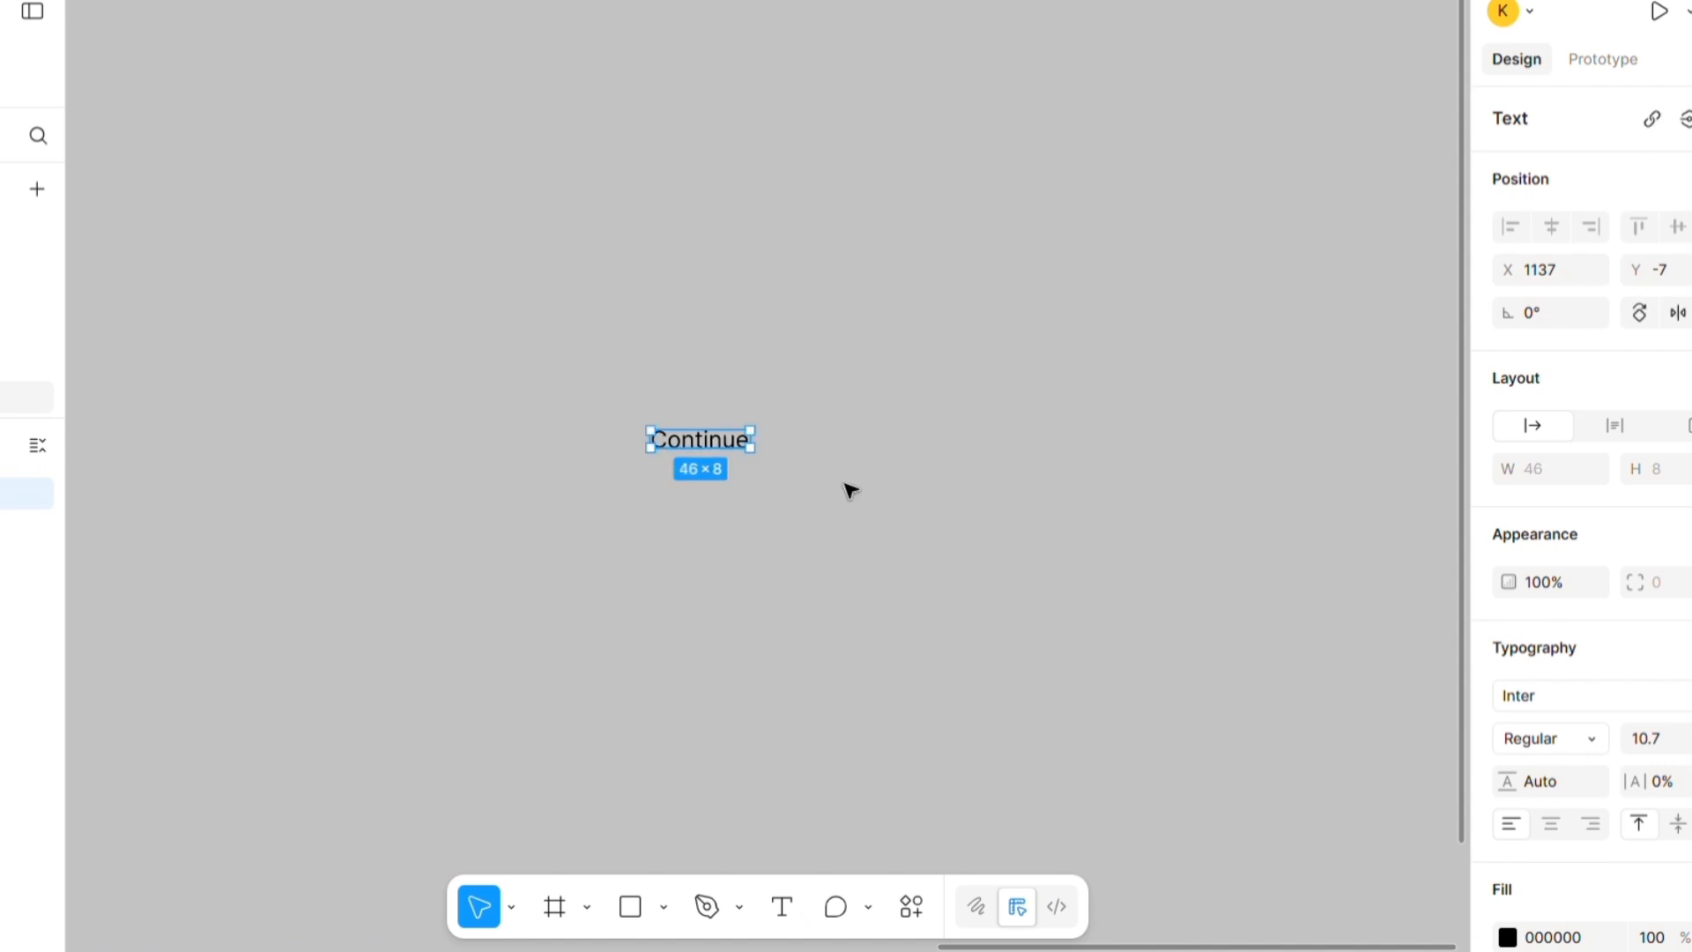
- Wrap the Continue text in an auto layout frame and enlarge the frame to about 81 × 34
key("shift+a")
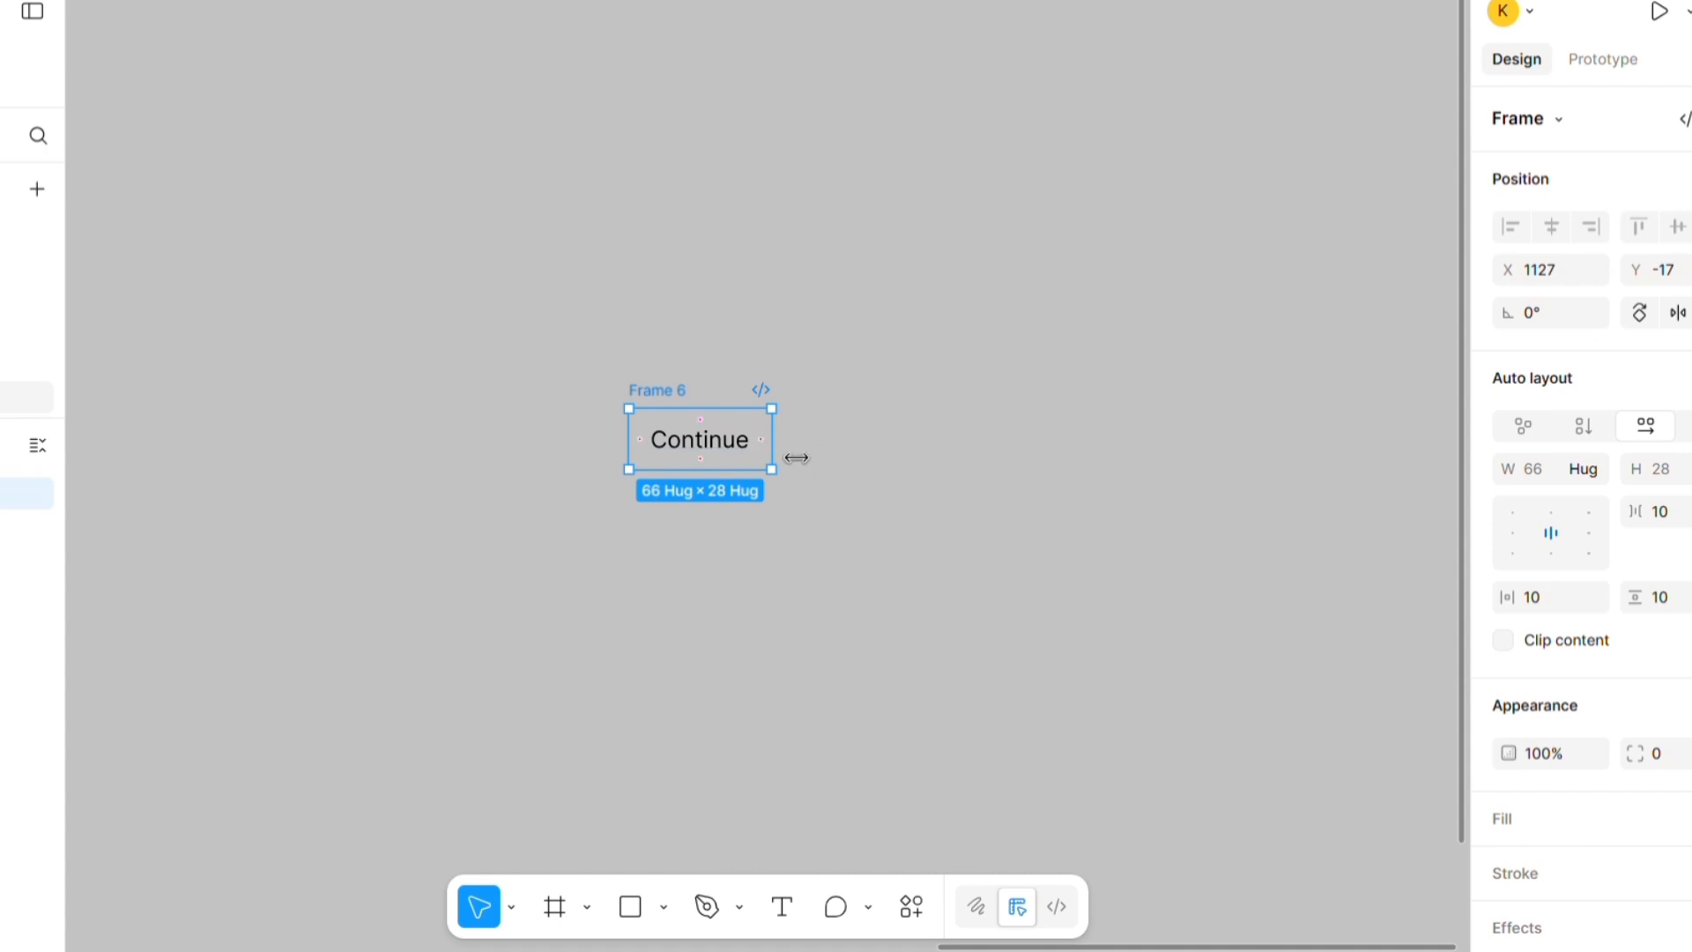
left_click_drag(775, 457, 792, 505)
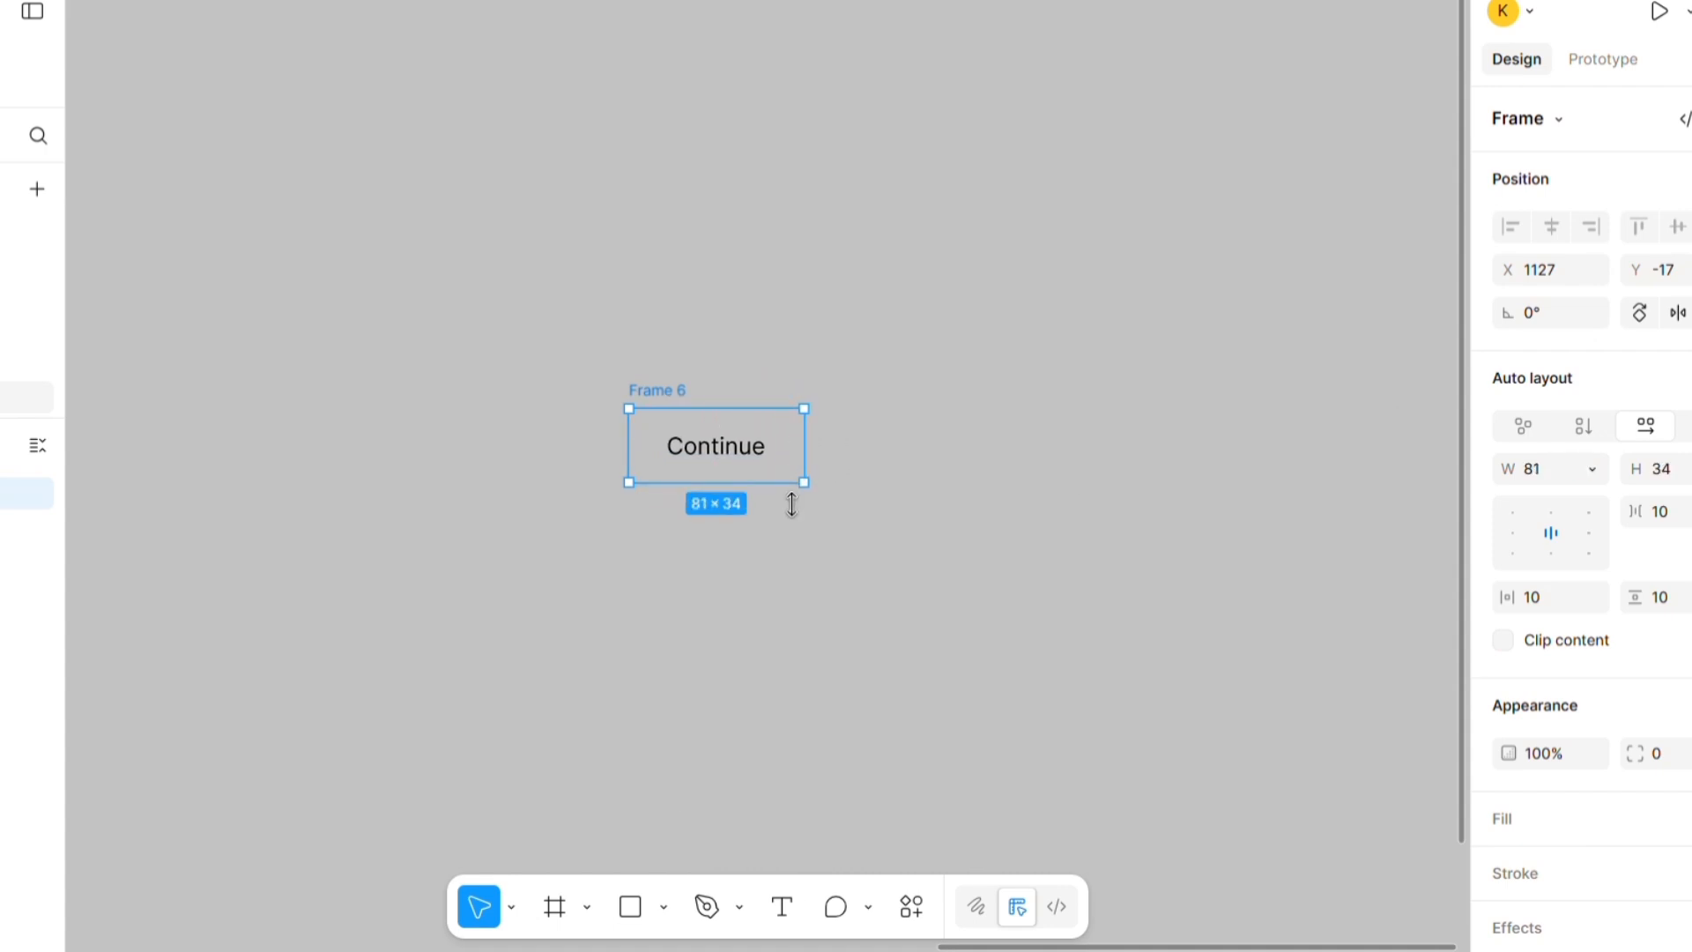
left_click(760, 454)
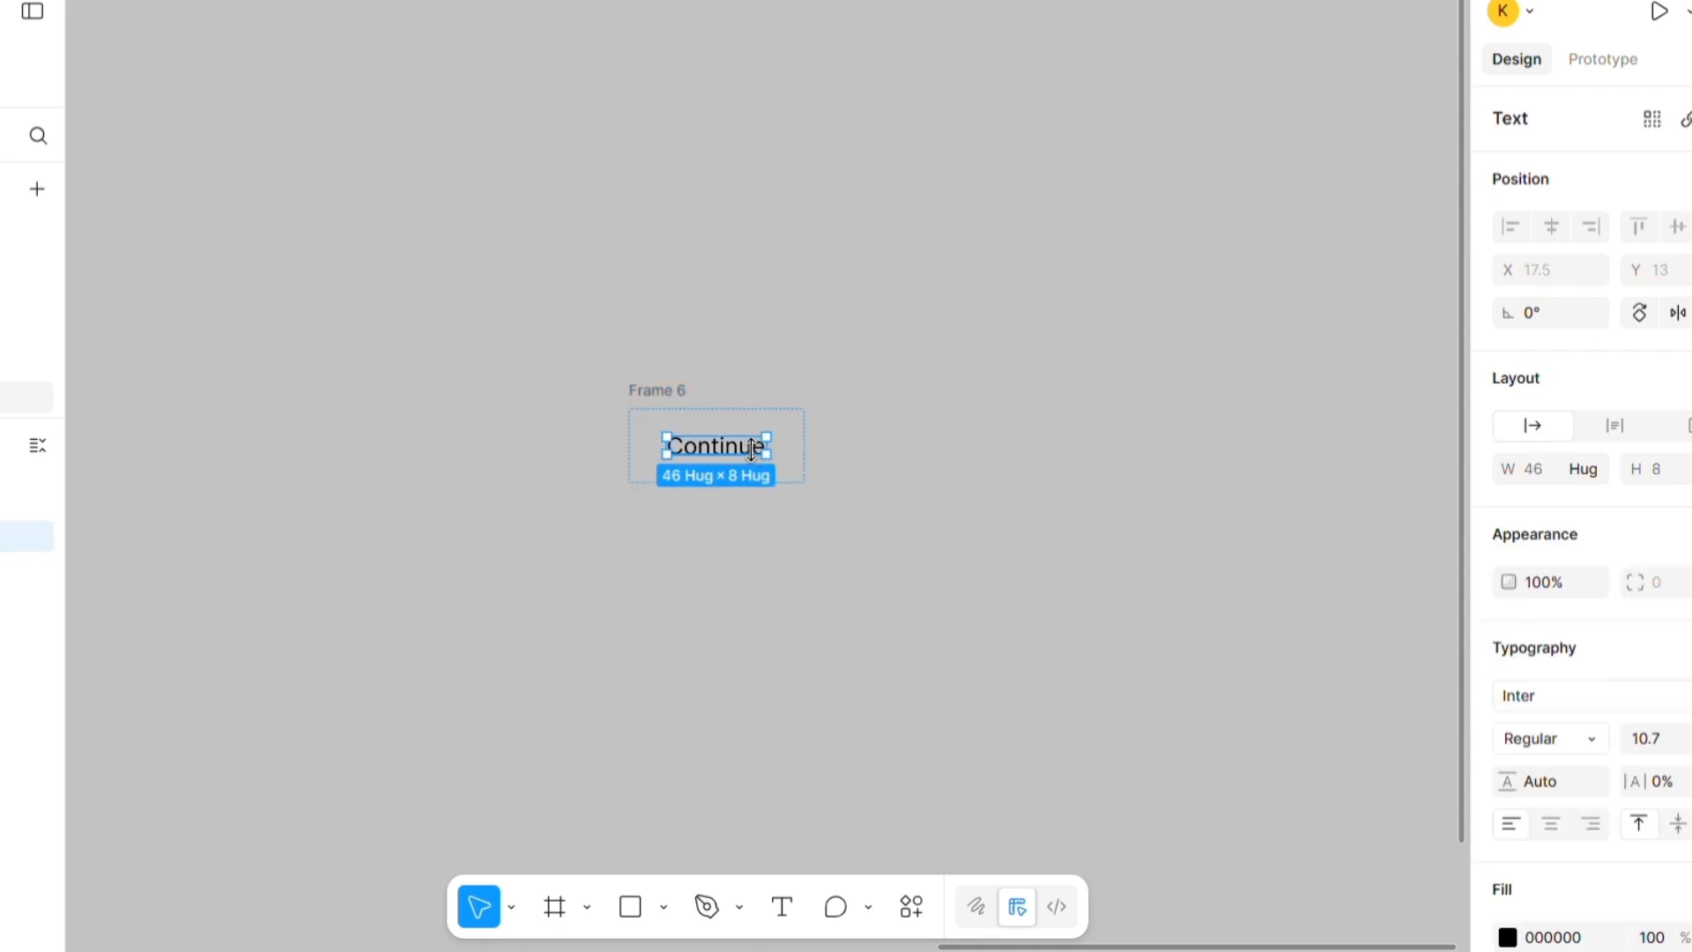
left_click(683, 408)
scroll(1586, 564, "down", 3)
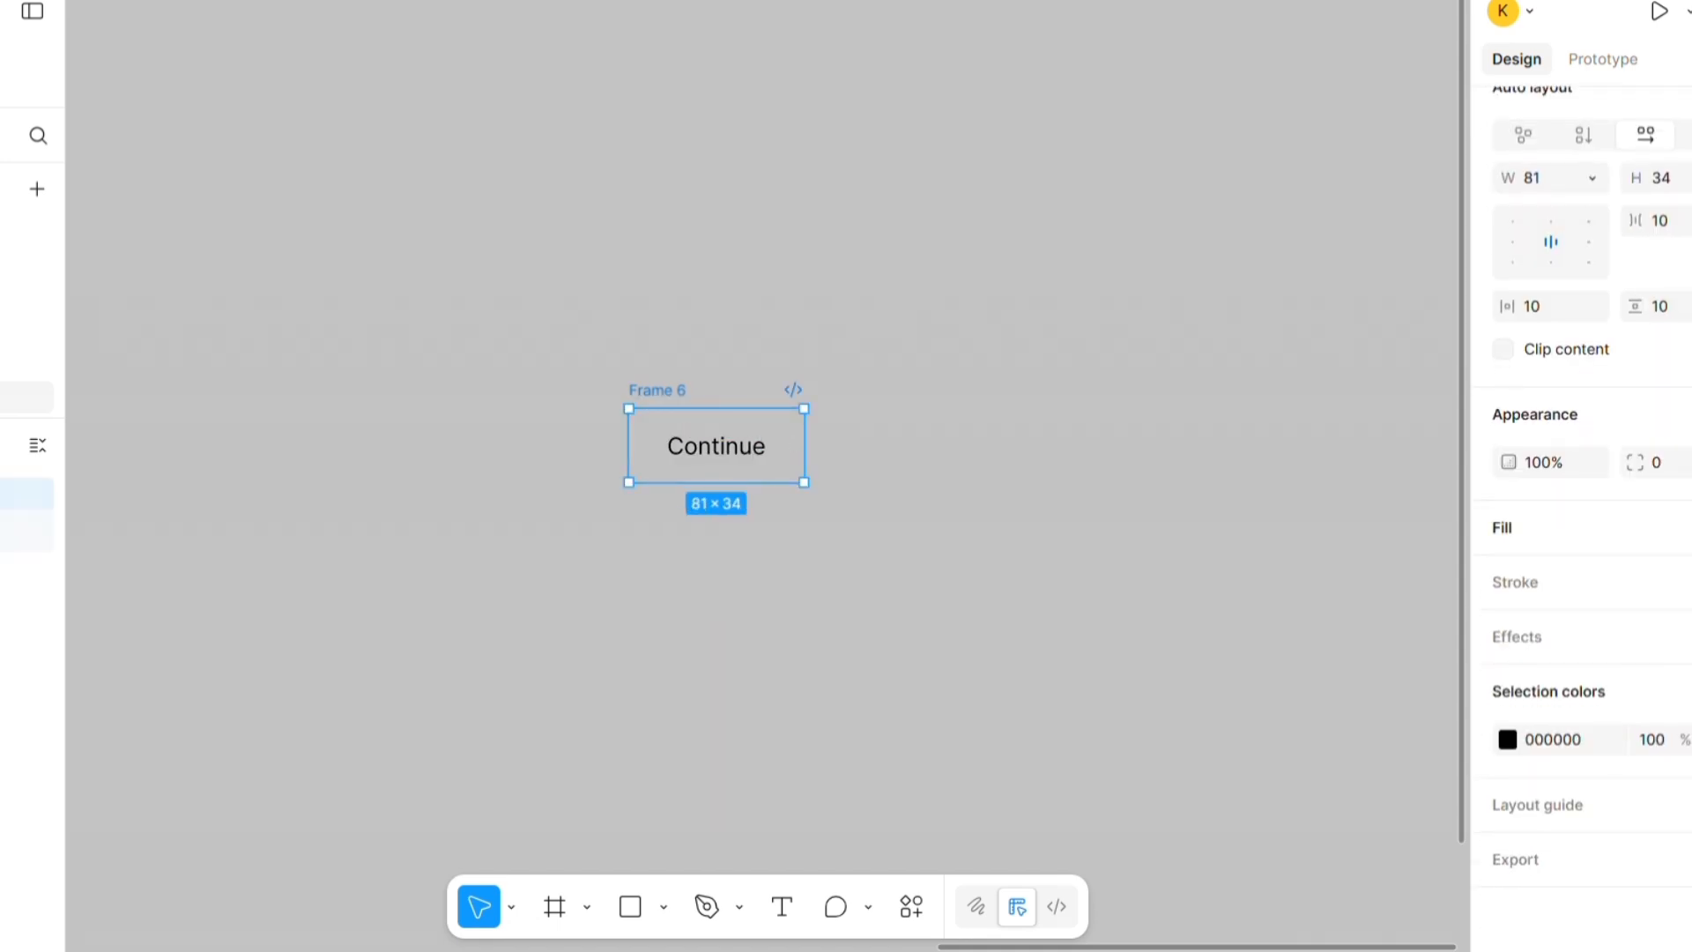
- Give the new Continue frame a white FFFFFF fill and a corner radius of 20
left_click(1685, 528)
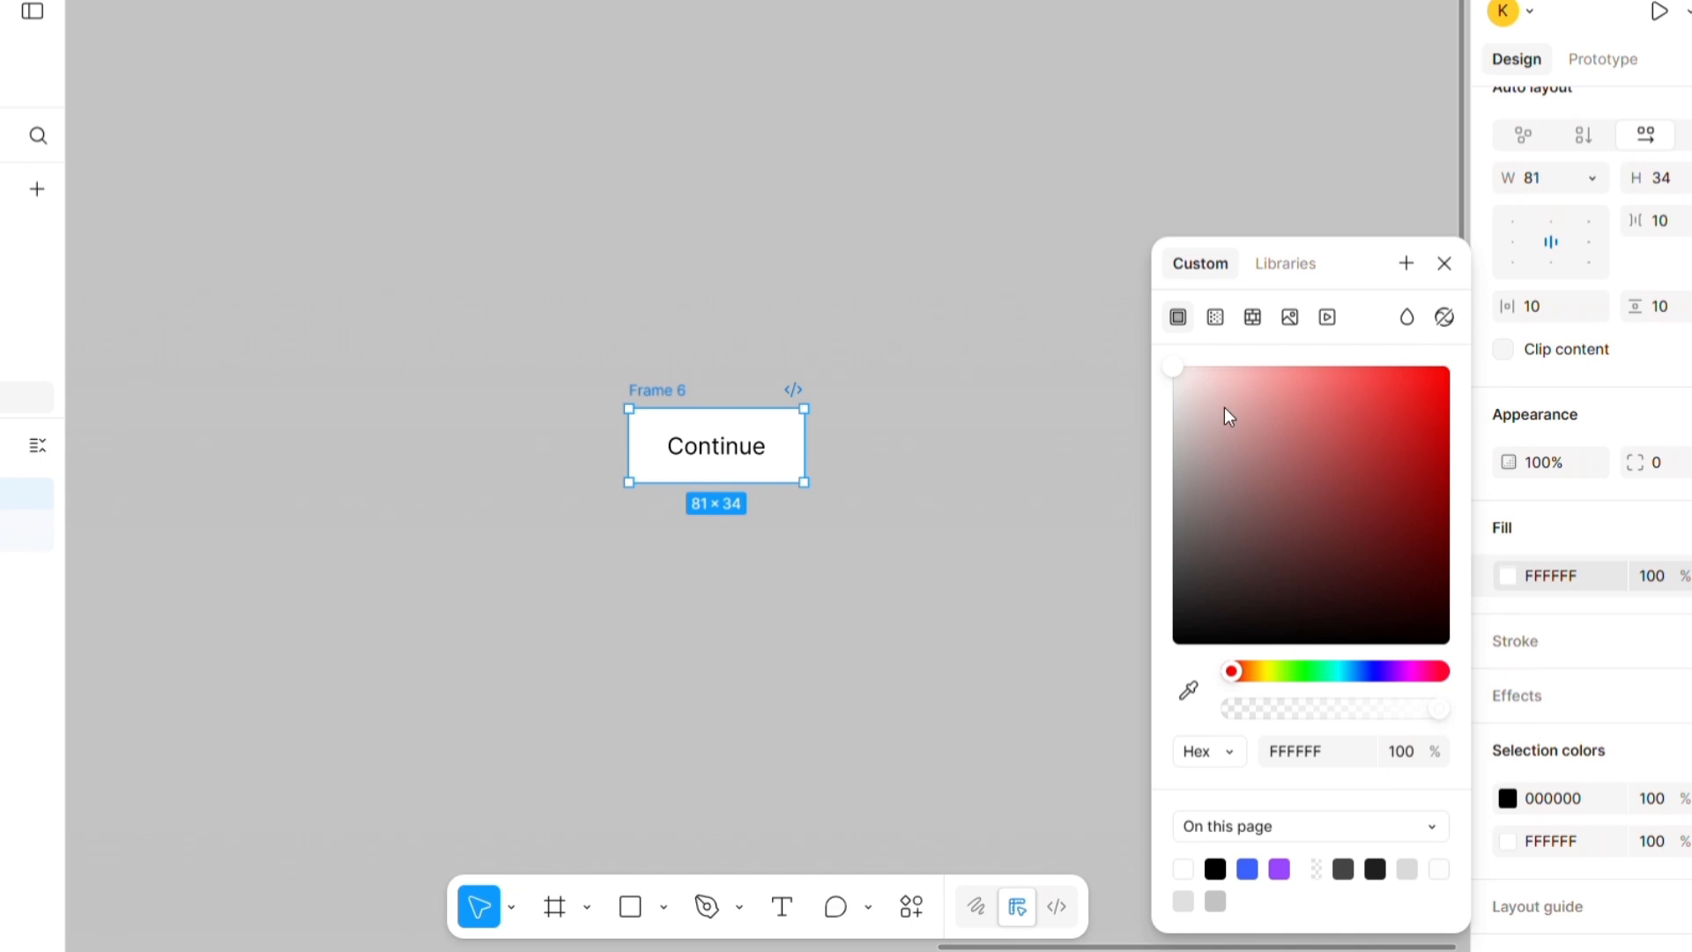
left_click(1679, 463)
type("20")
key("Return")
left_click(1678, 463)
type("8")
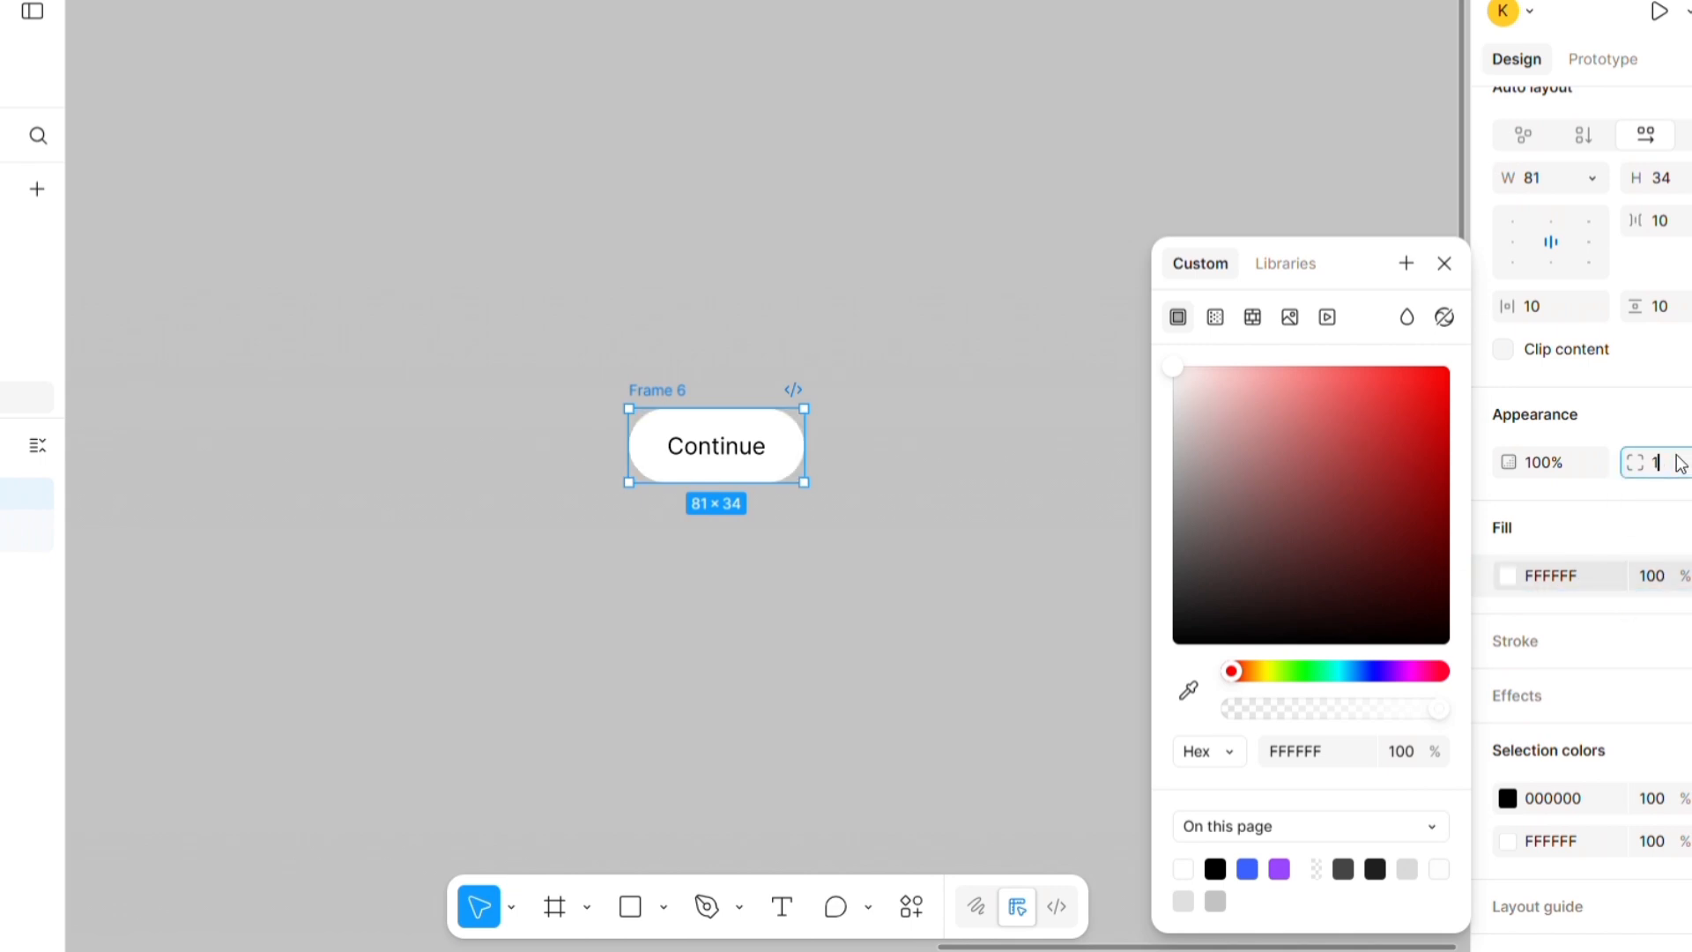
key("Return")
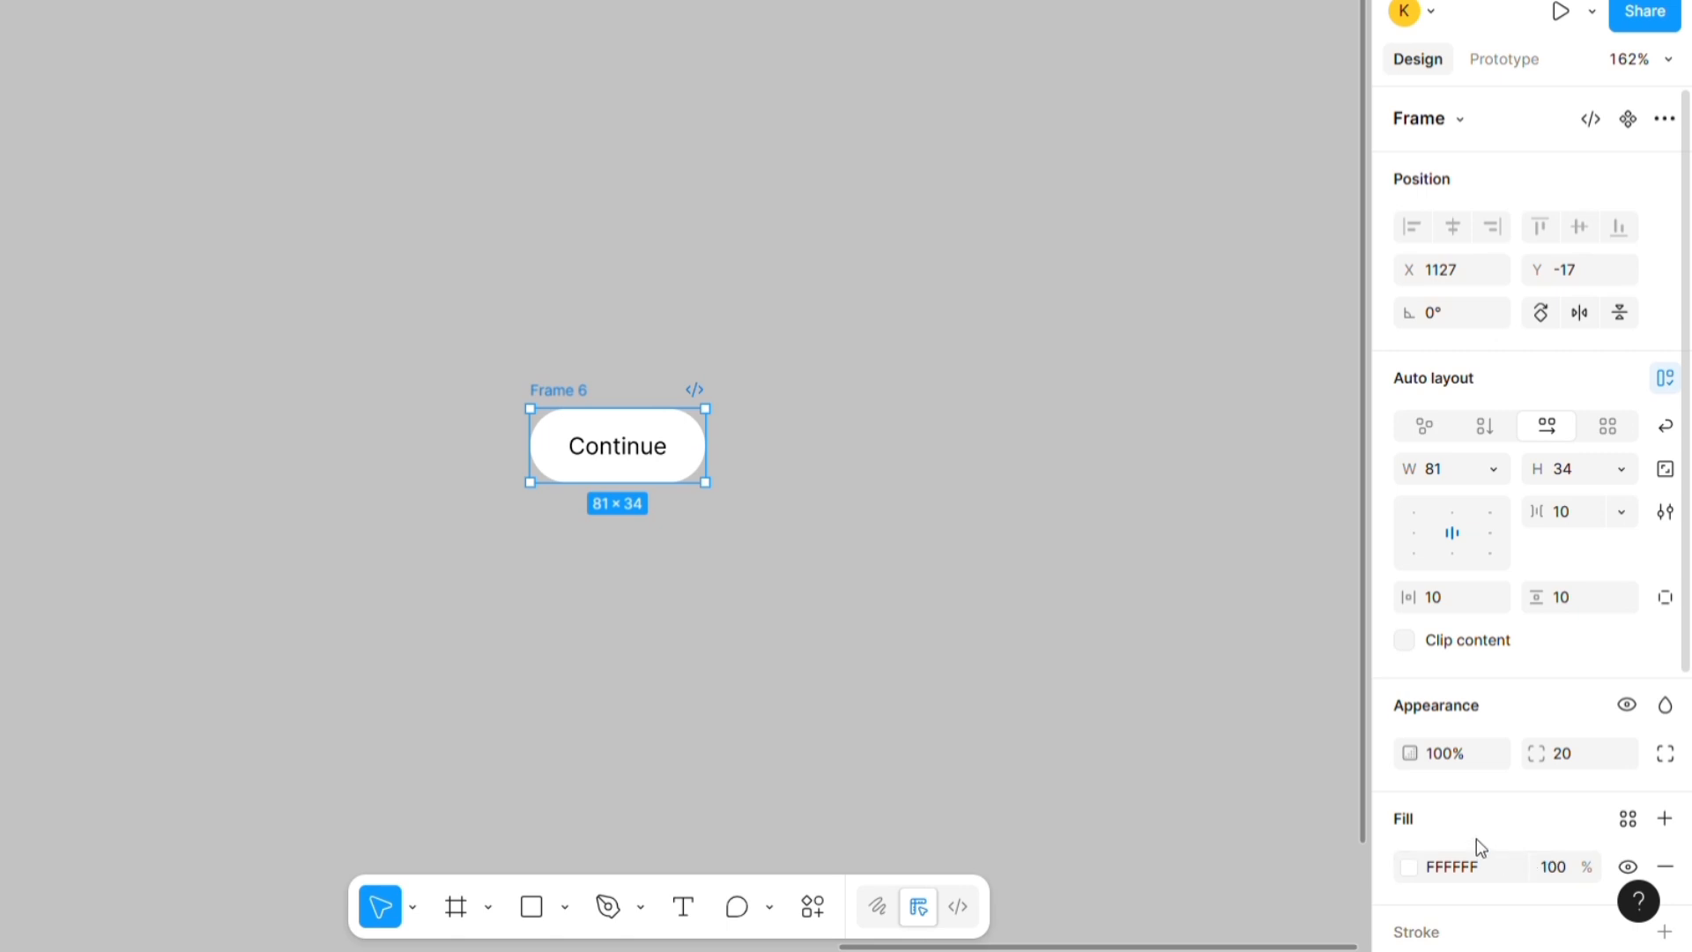
- Hide the Continue frame's white fill and place a duplicate of the frame to its right
left_click(1627, 868)
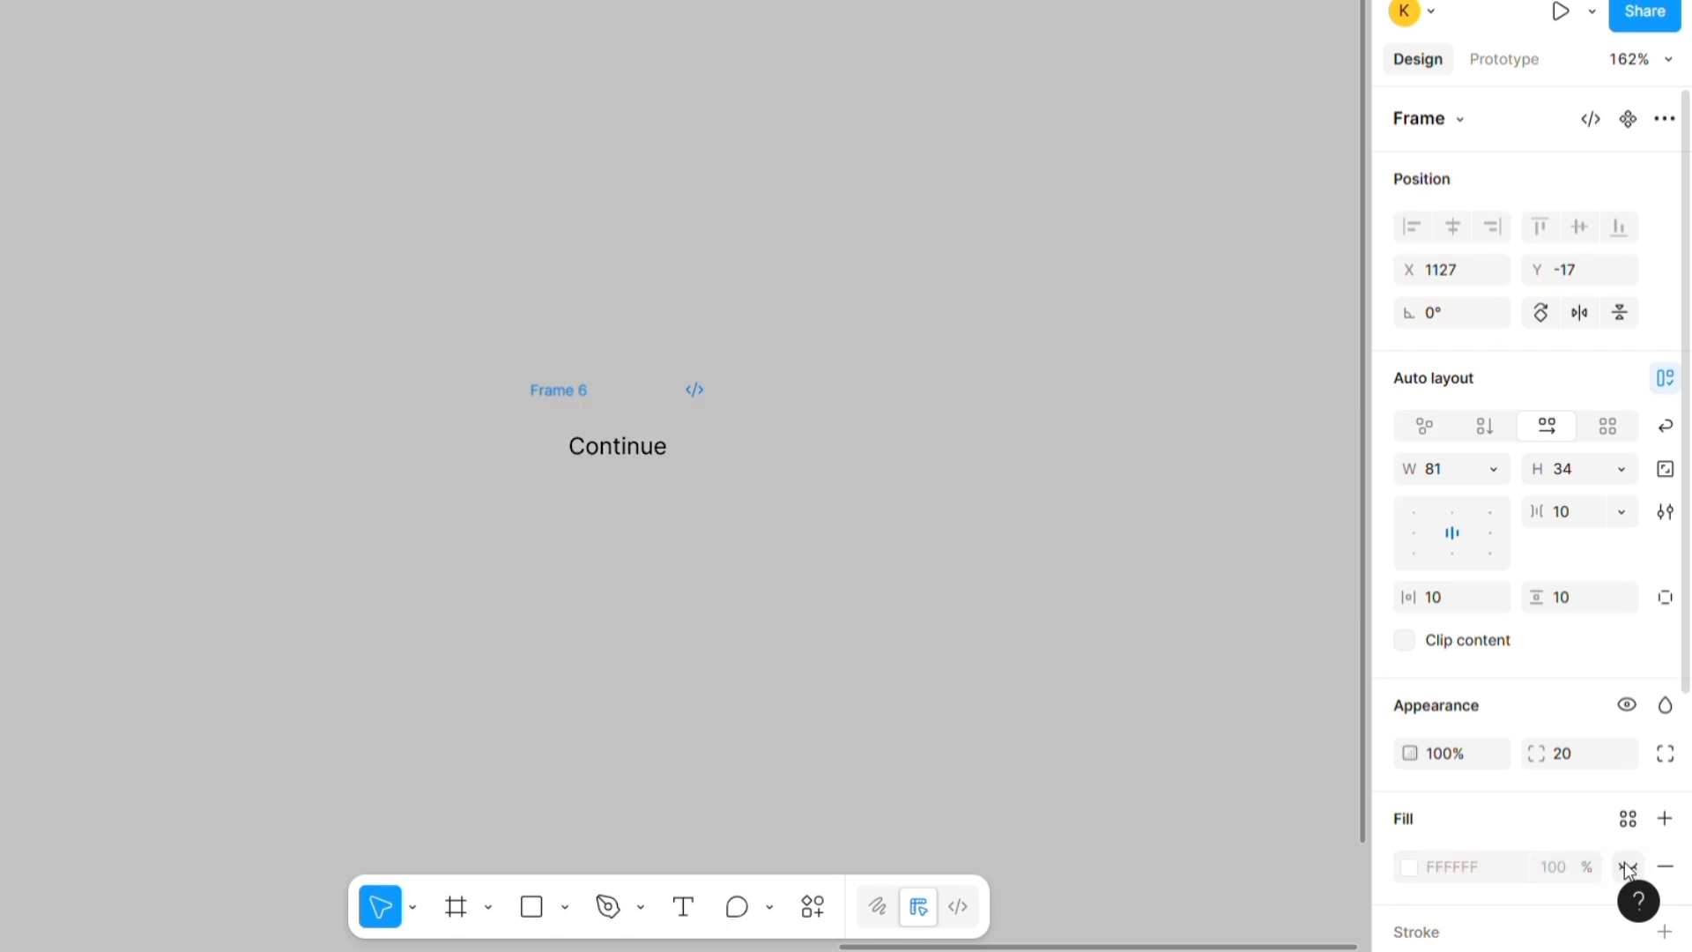
left_click(480, 358)
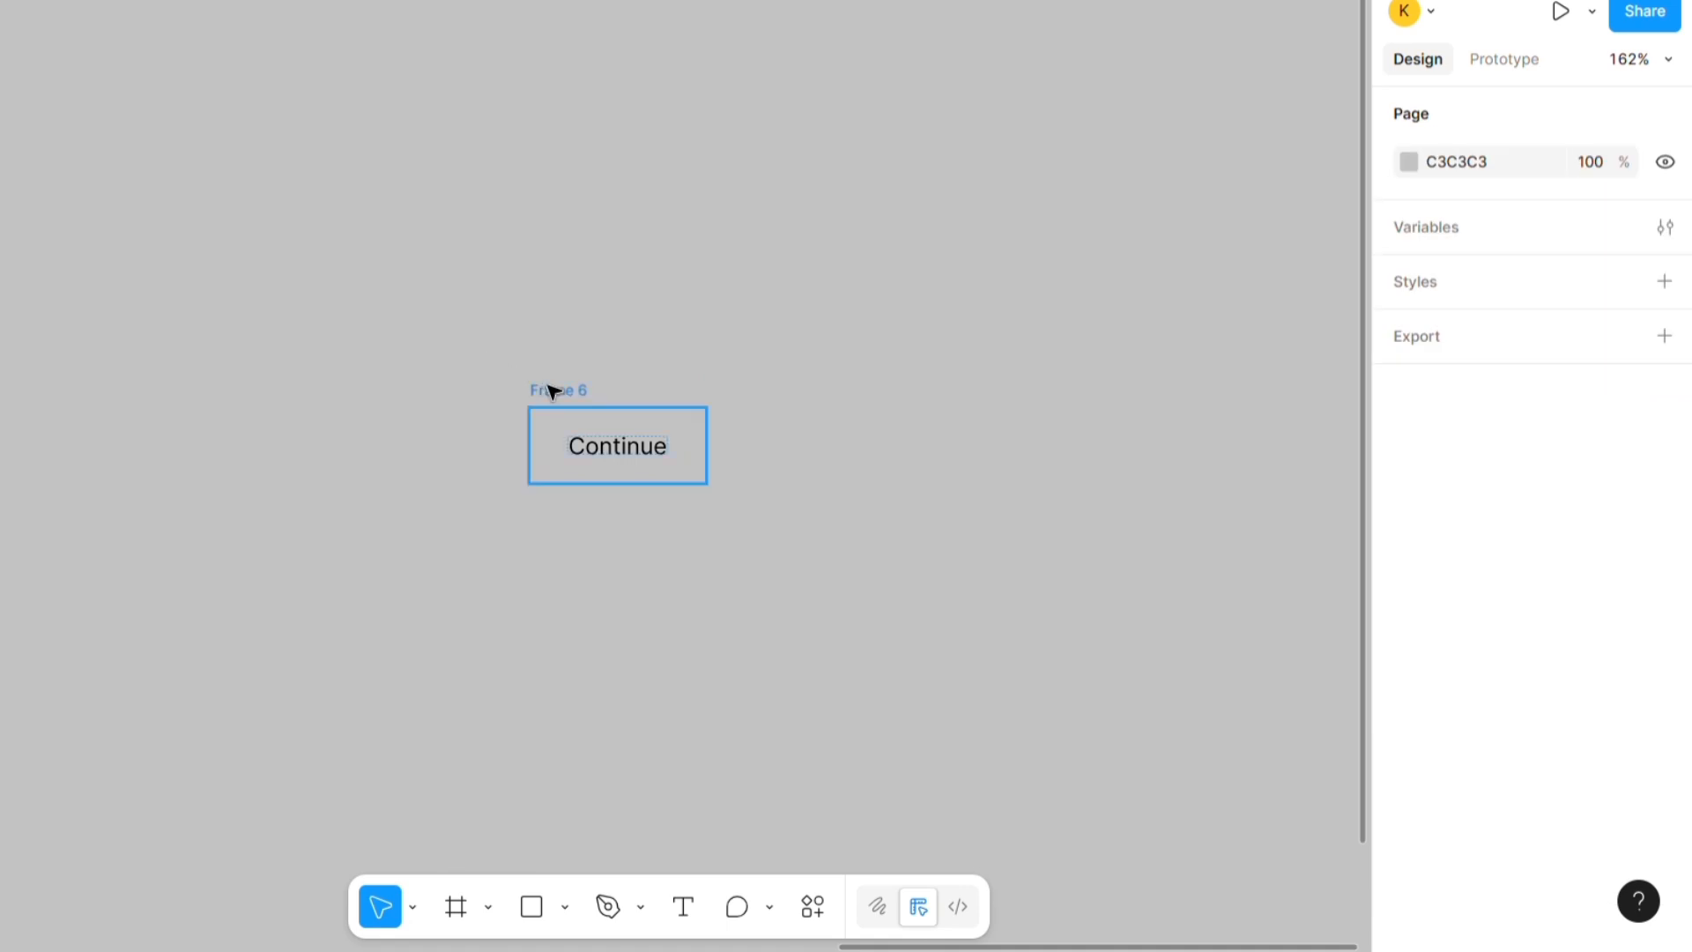
left_click(570, 395)
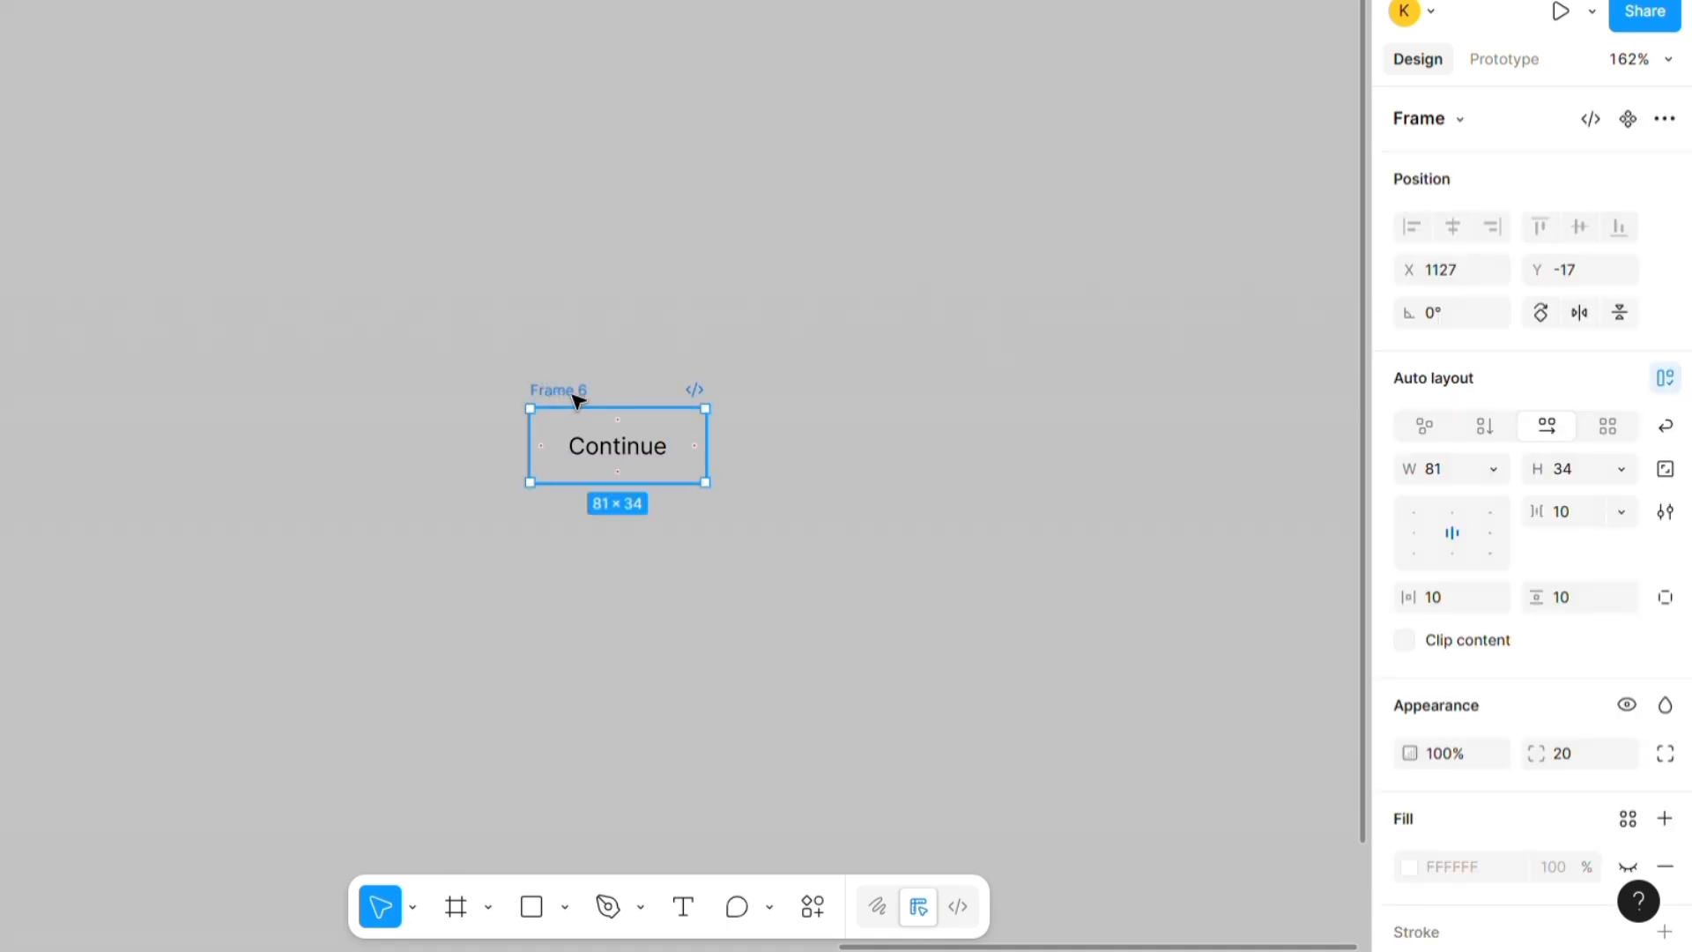
key("ctrl+d")
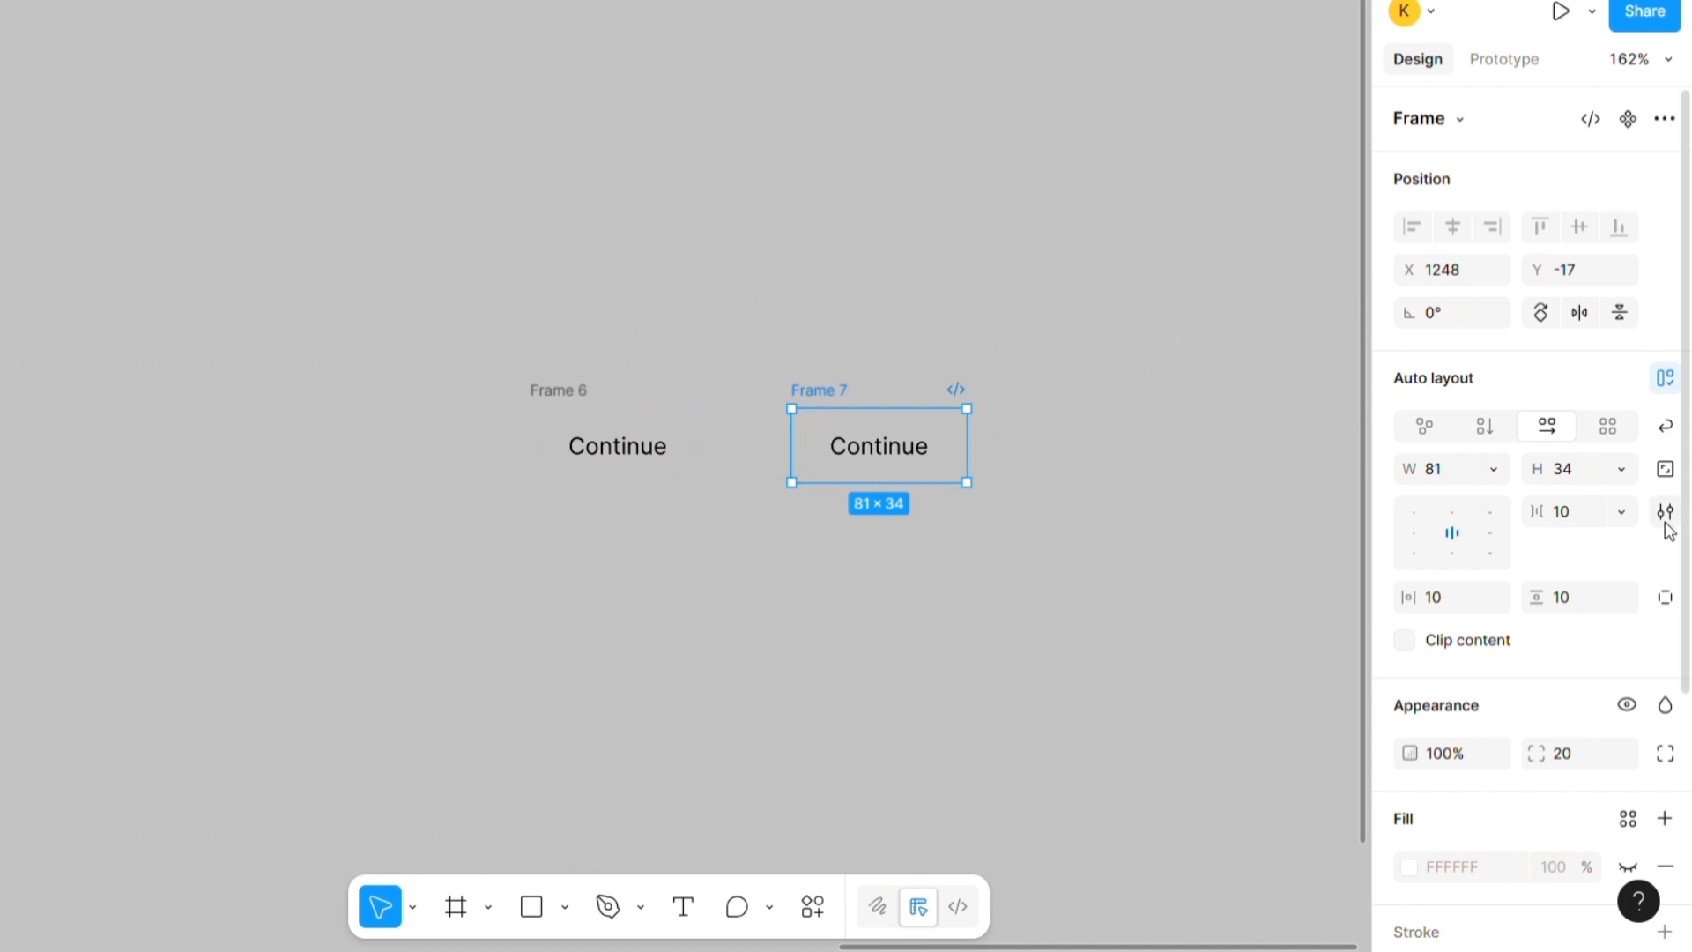
- Add a black 000000 inside stroke with a weight of 1.5 to the duplicated Continue frame
left_click_drag(1686, 501, 1691, 615)
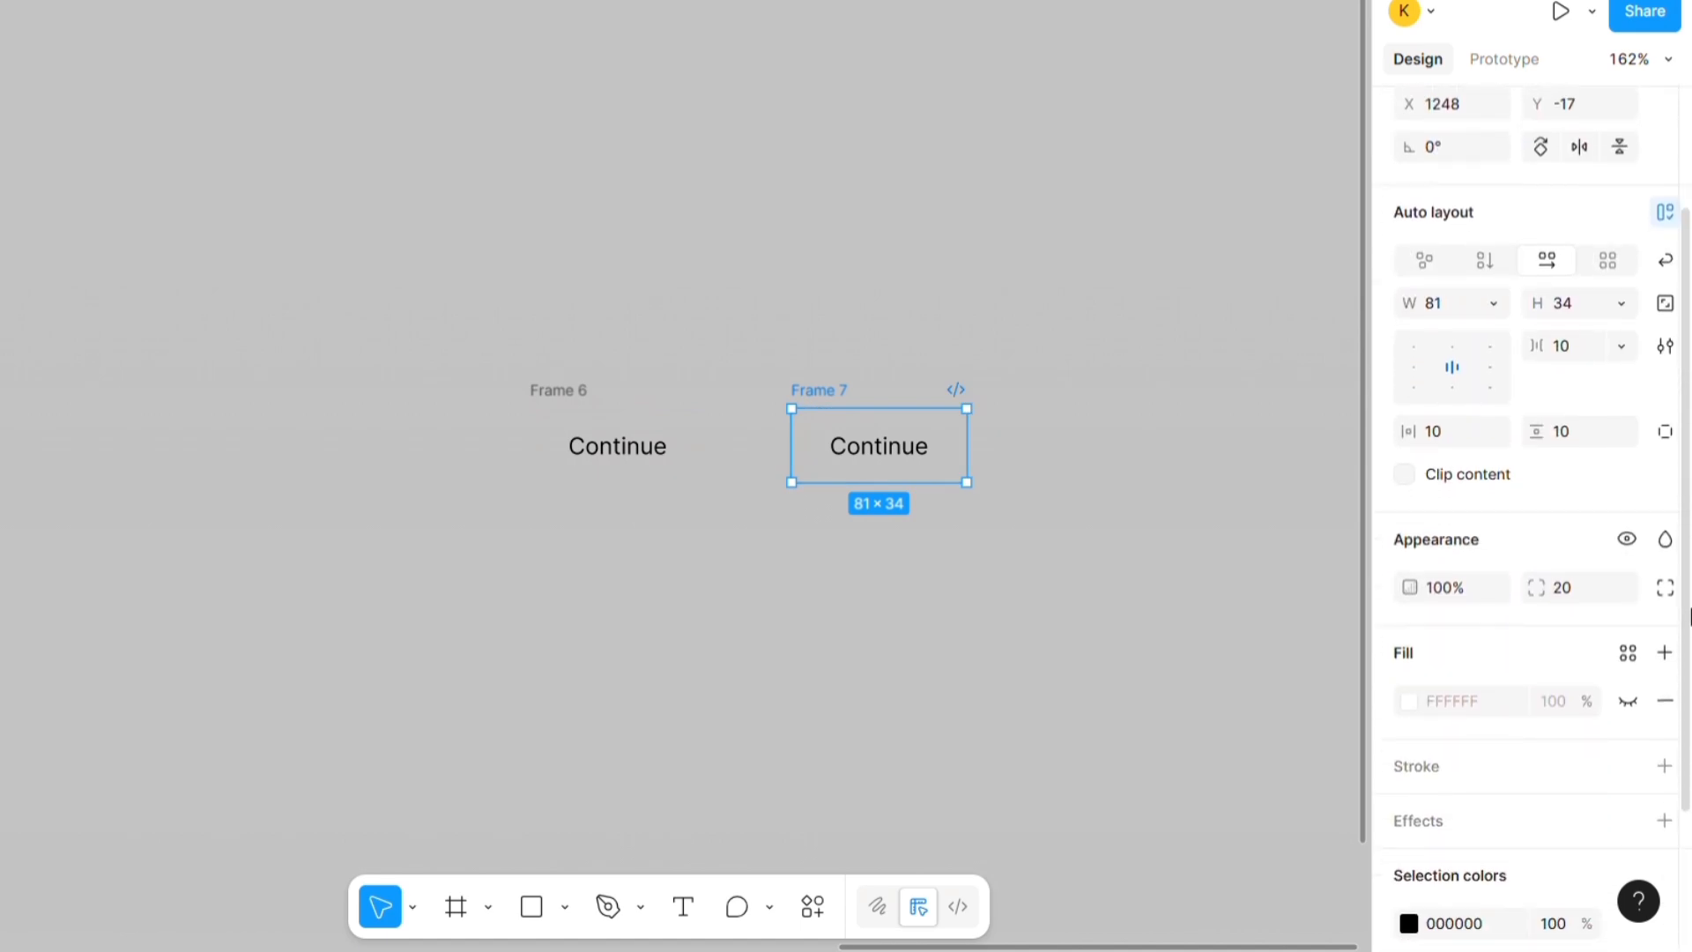
left_click(1664, 765)
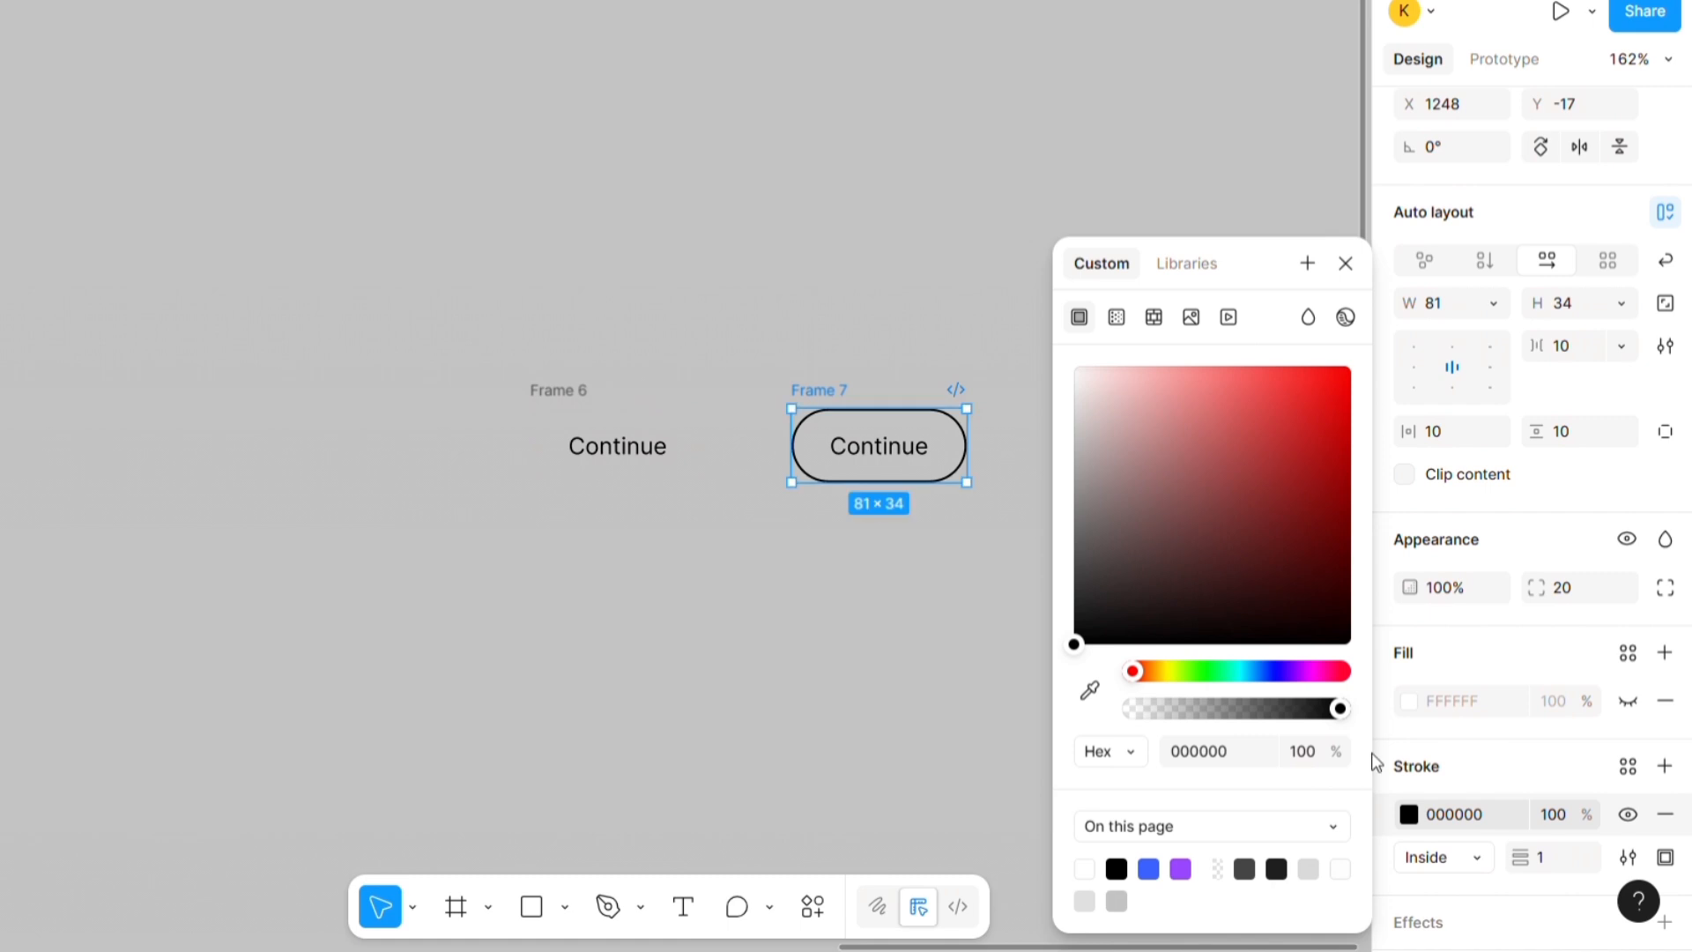
left_click(1545, 858)
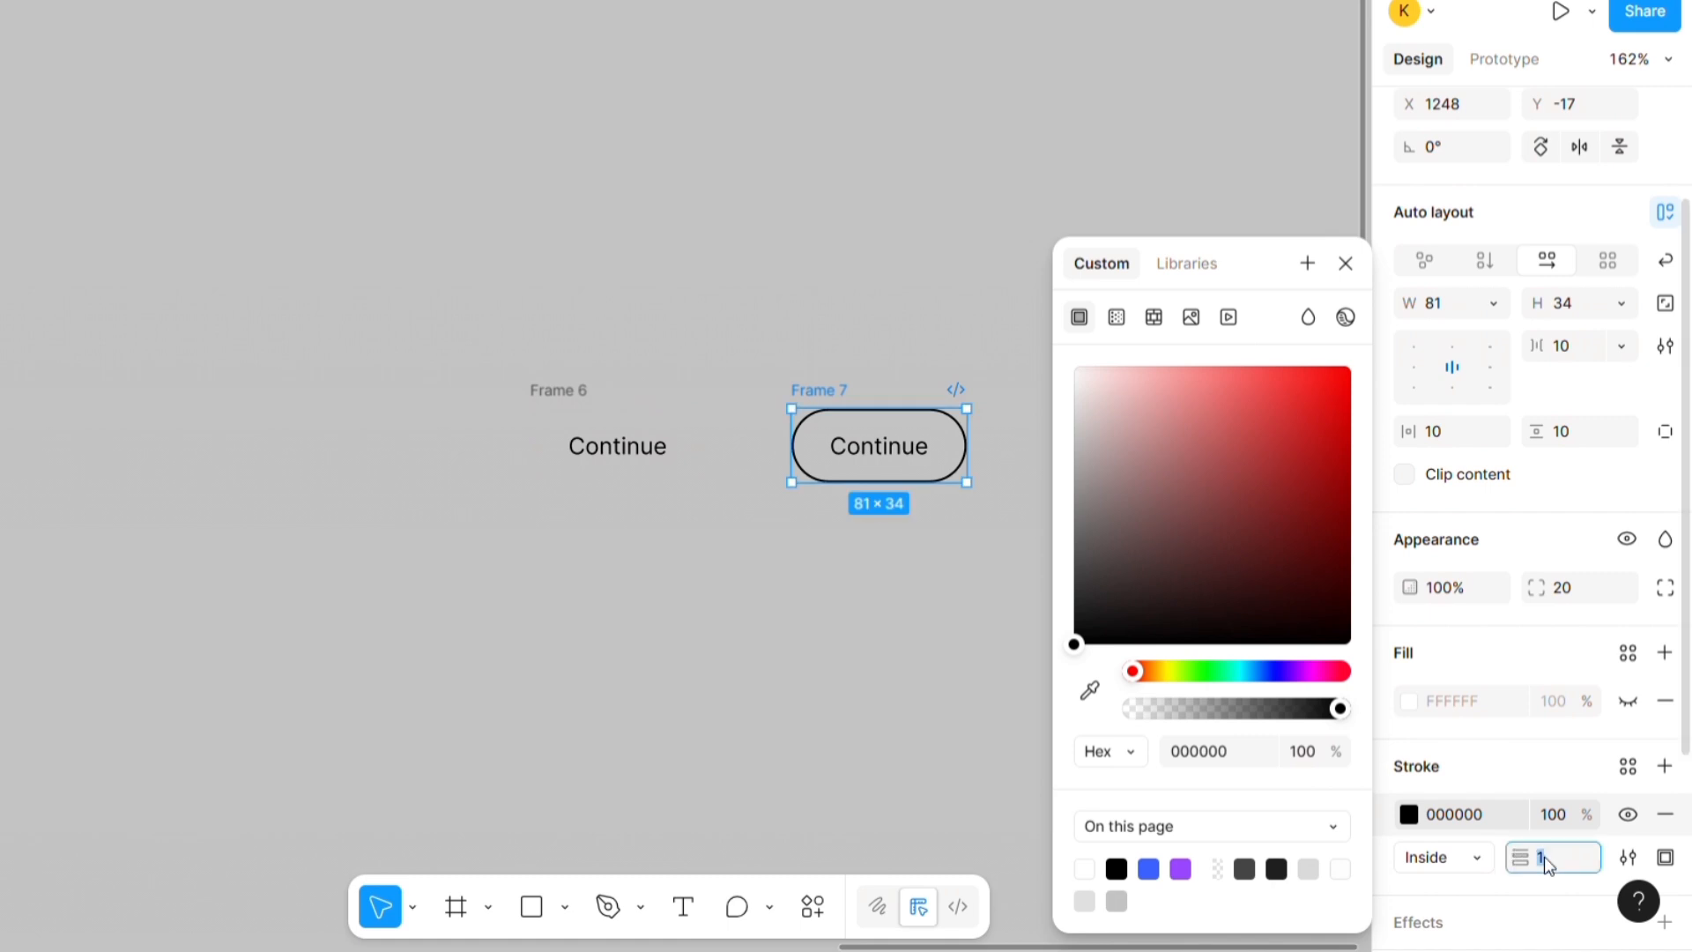
left_click(1544, 857)
type(".5")
key("Return")
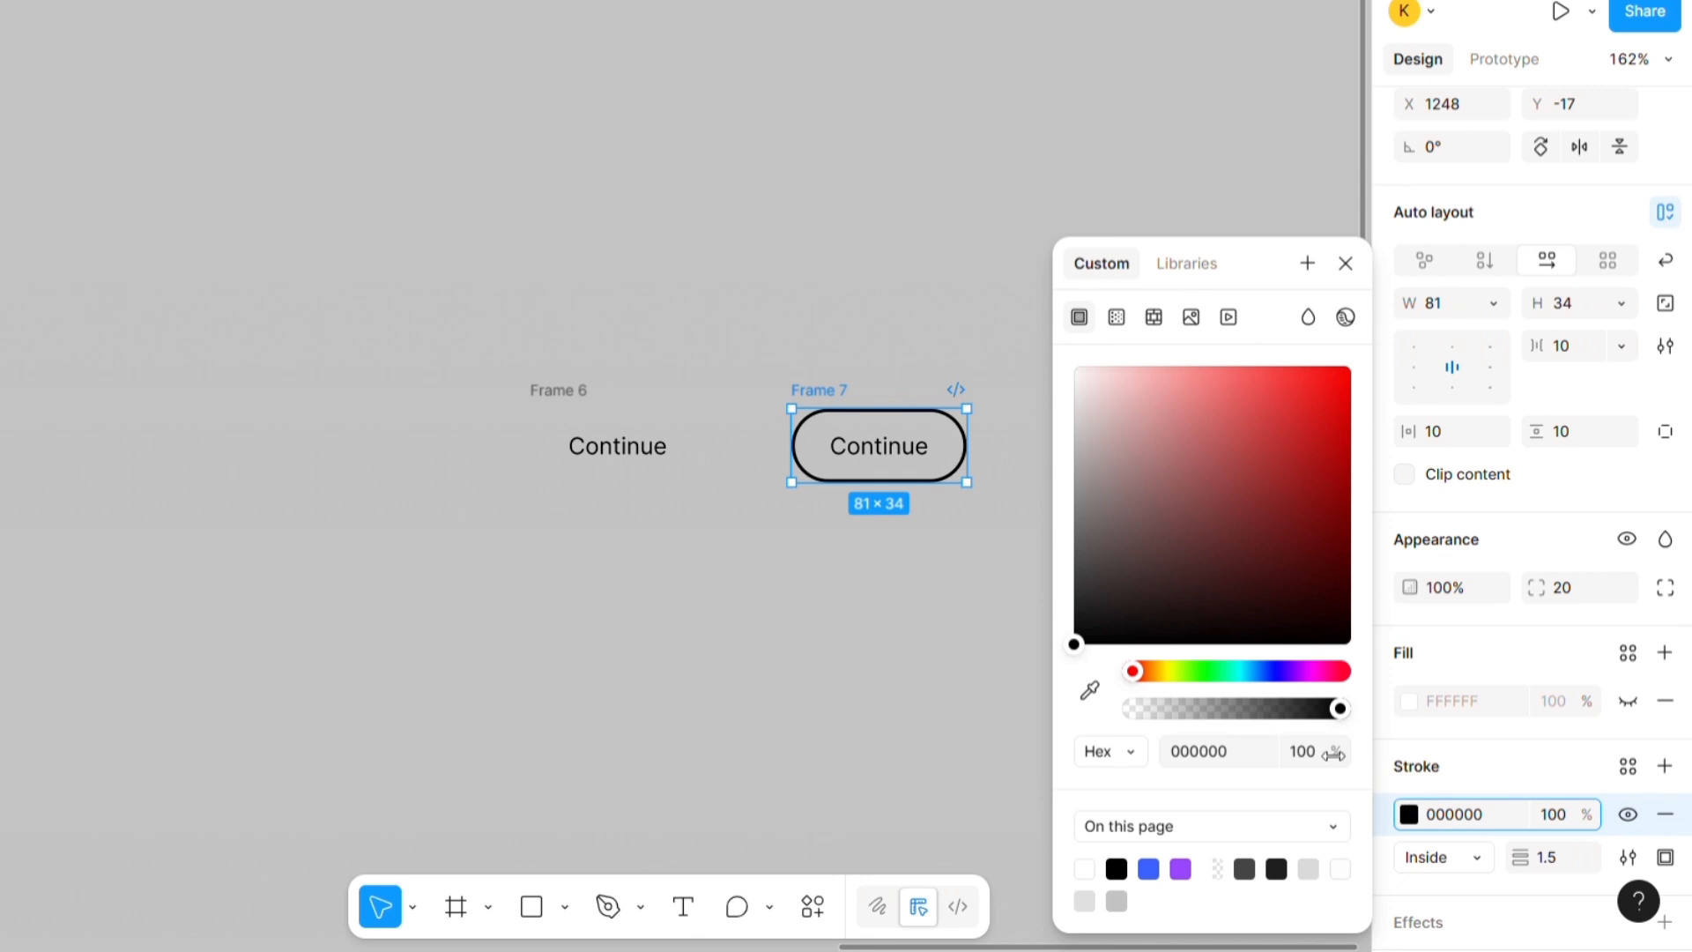
left_click(965, 267)
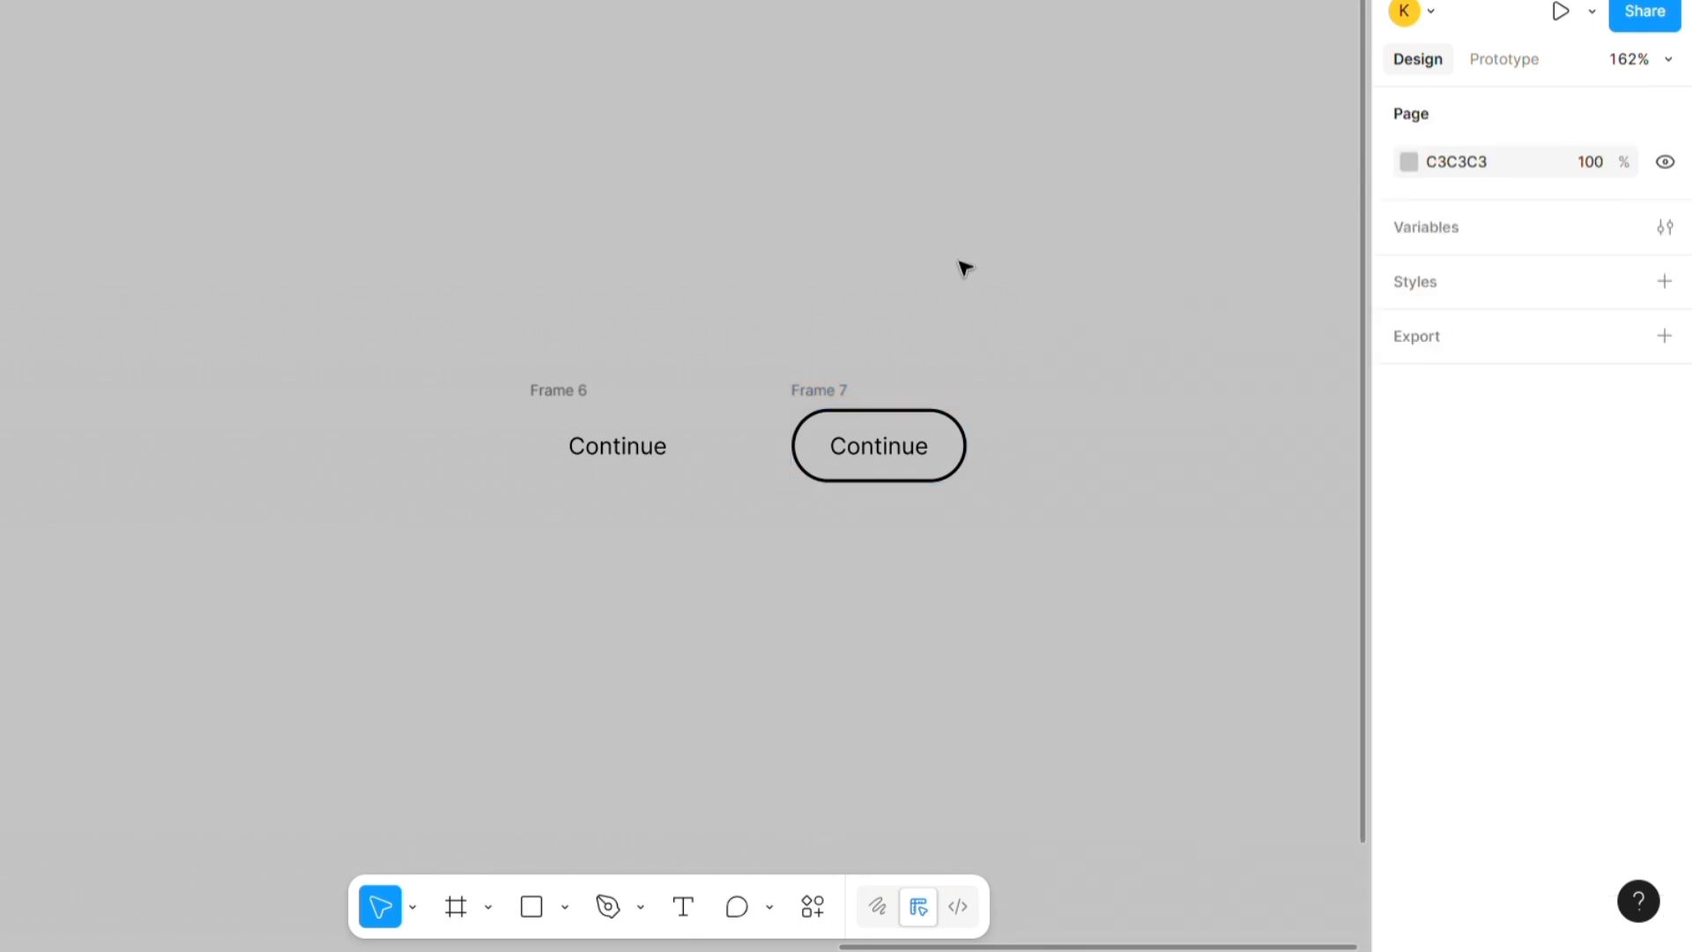
- Space the outlined frame about 58 from the plain one and combine both frames into a component set
left_click_drag(804, 388, 852, 393)
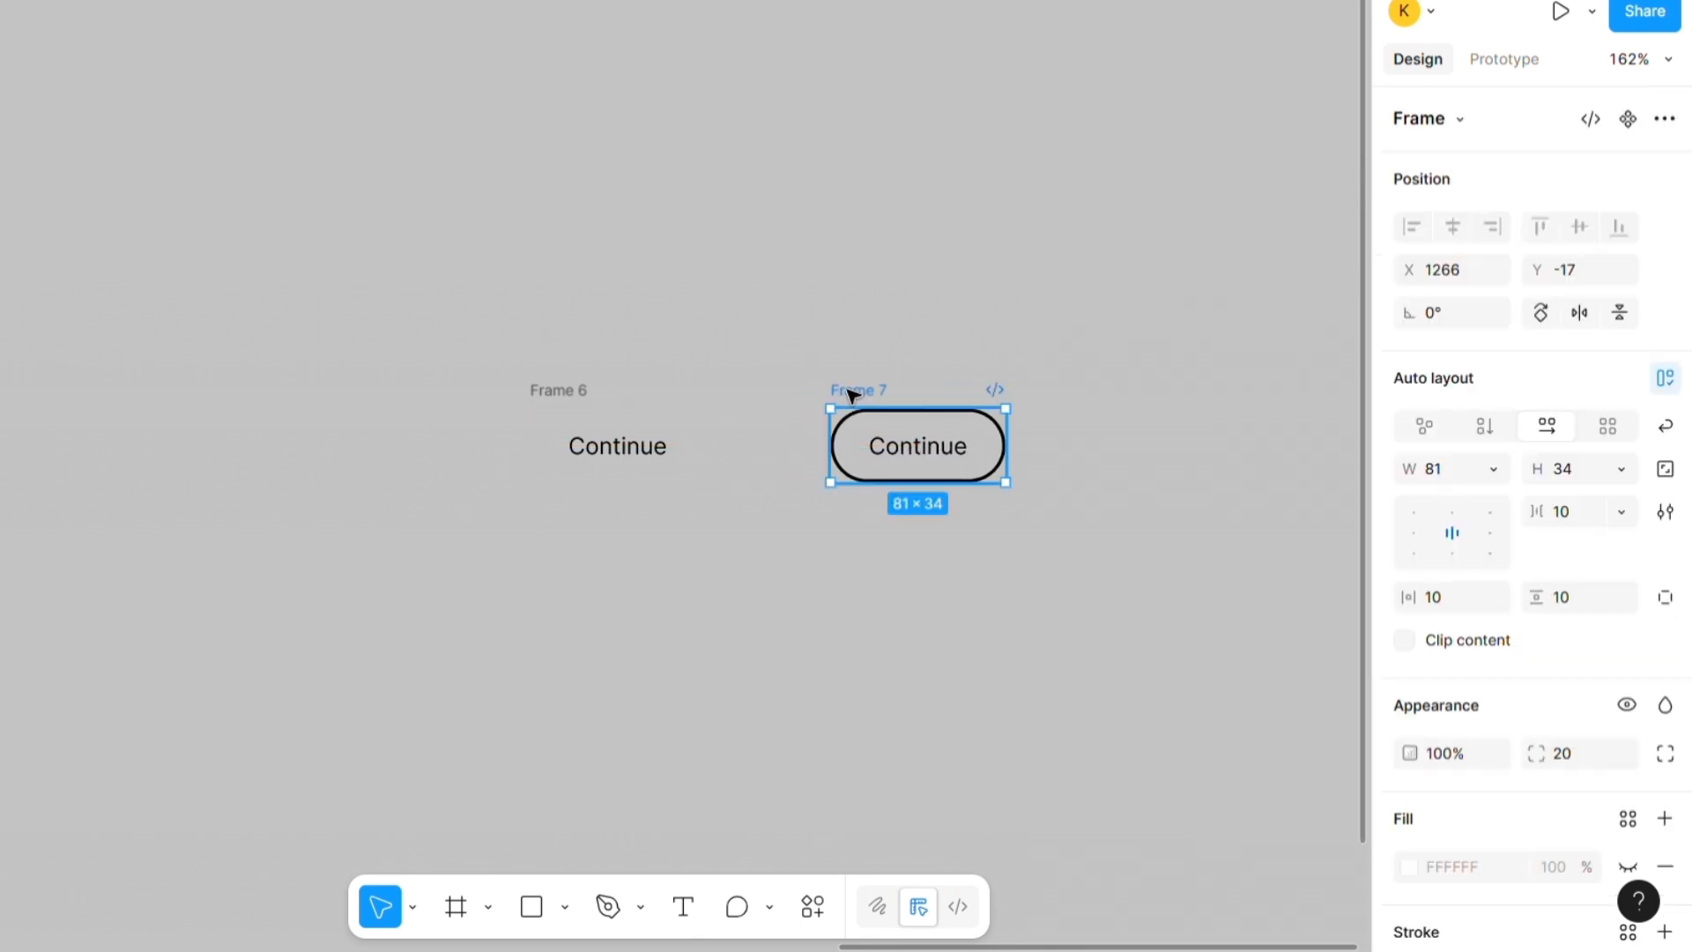
left_click(734, 329)
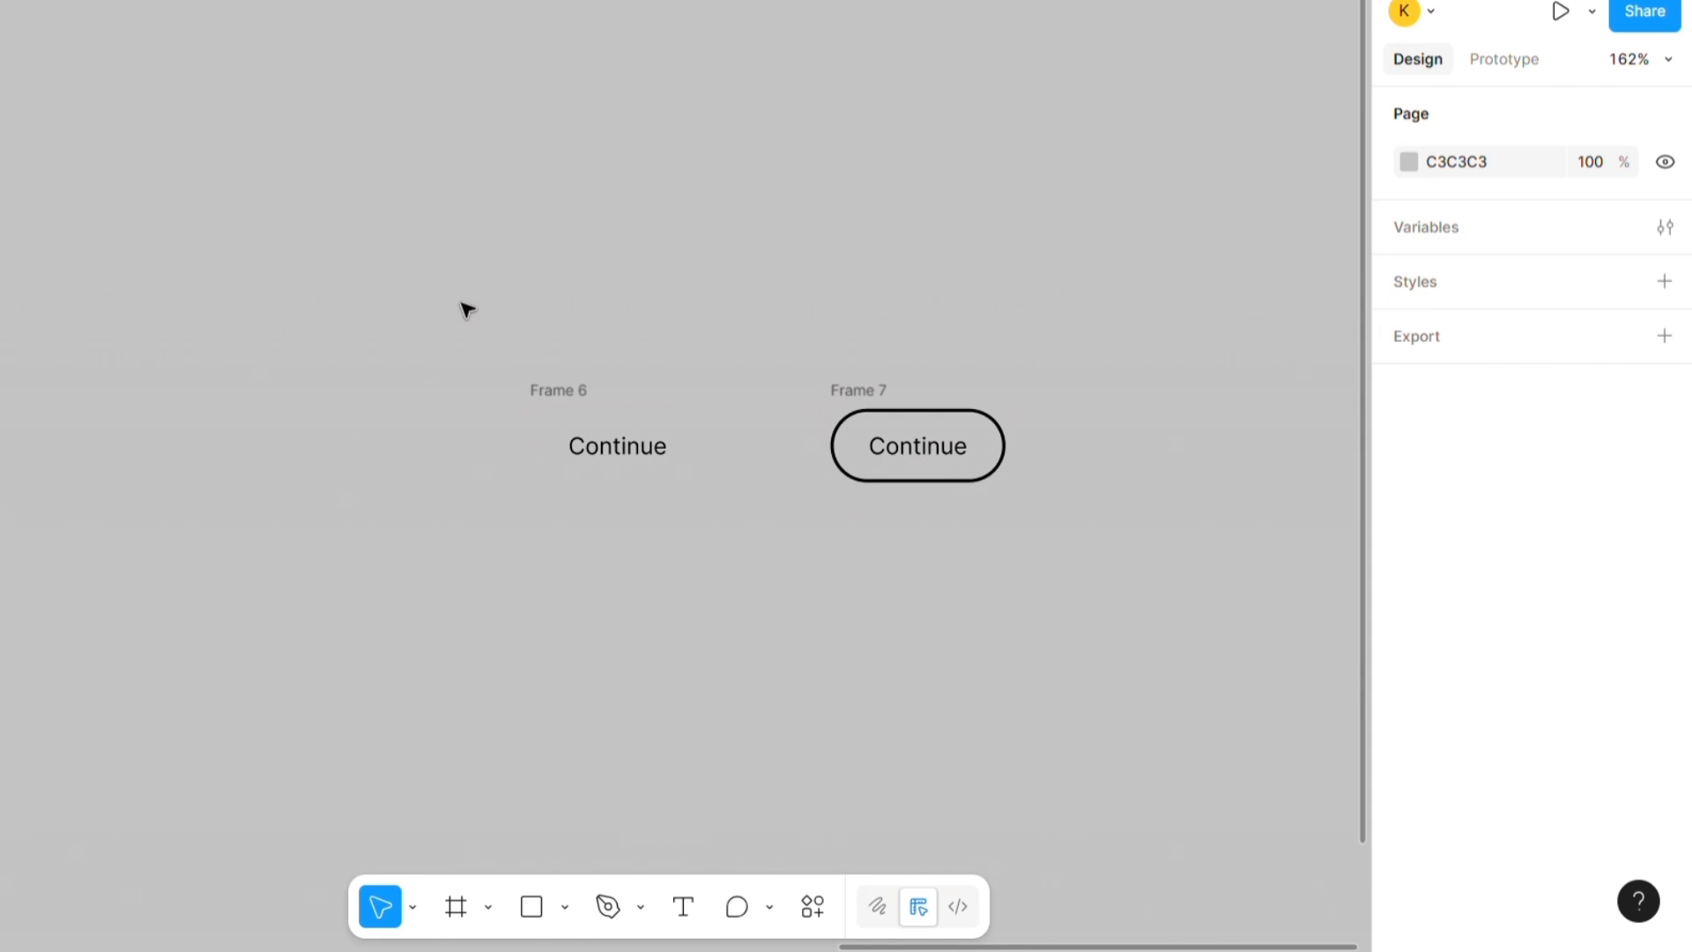
left_click_drag(468, 310, 1217, 627)
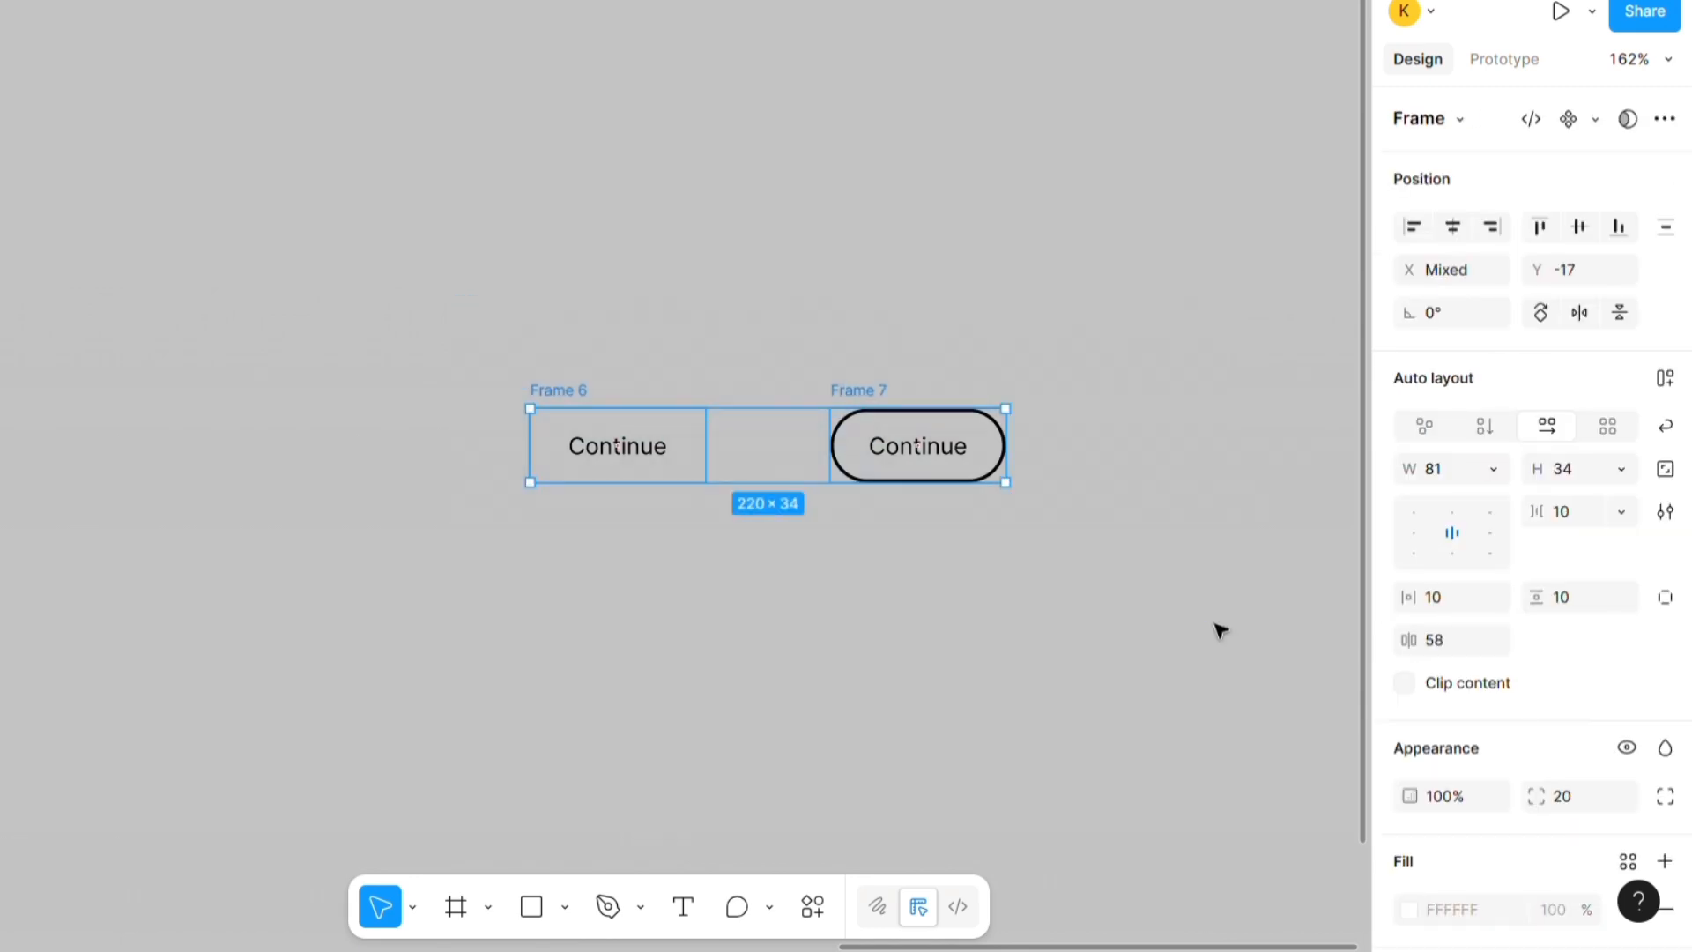
left_click(1591, 122)
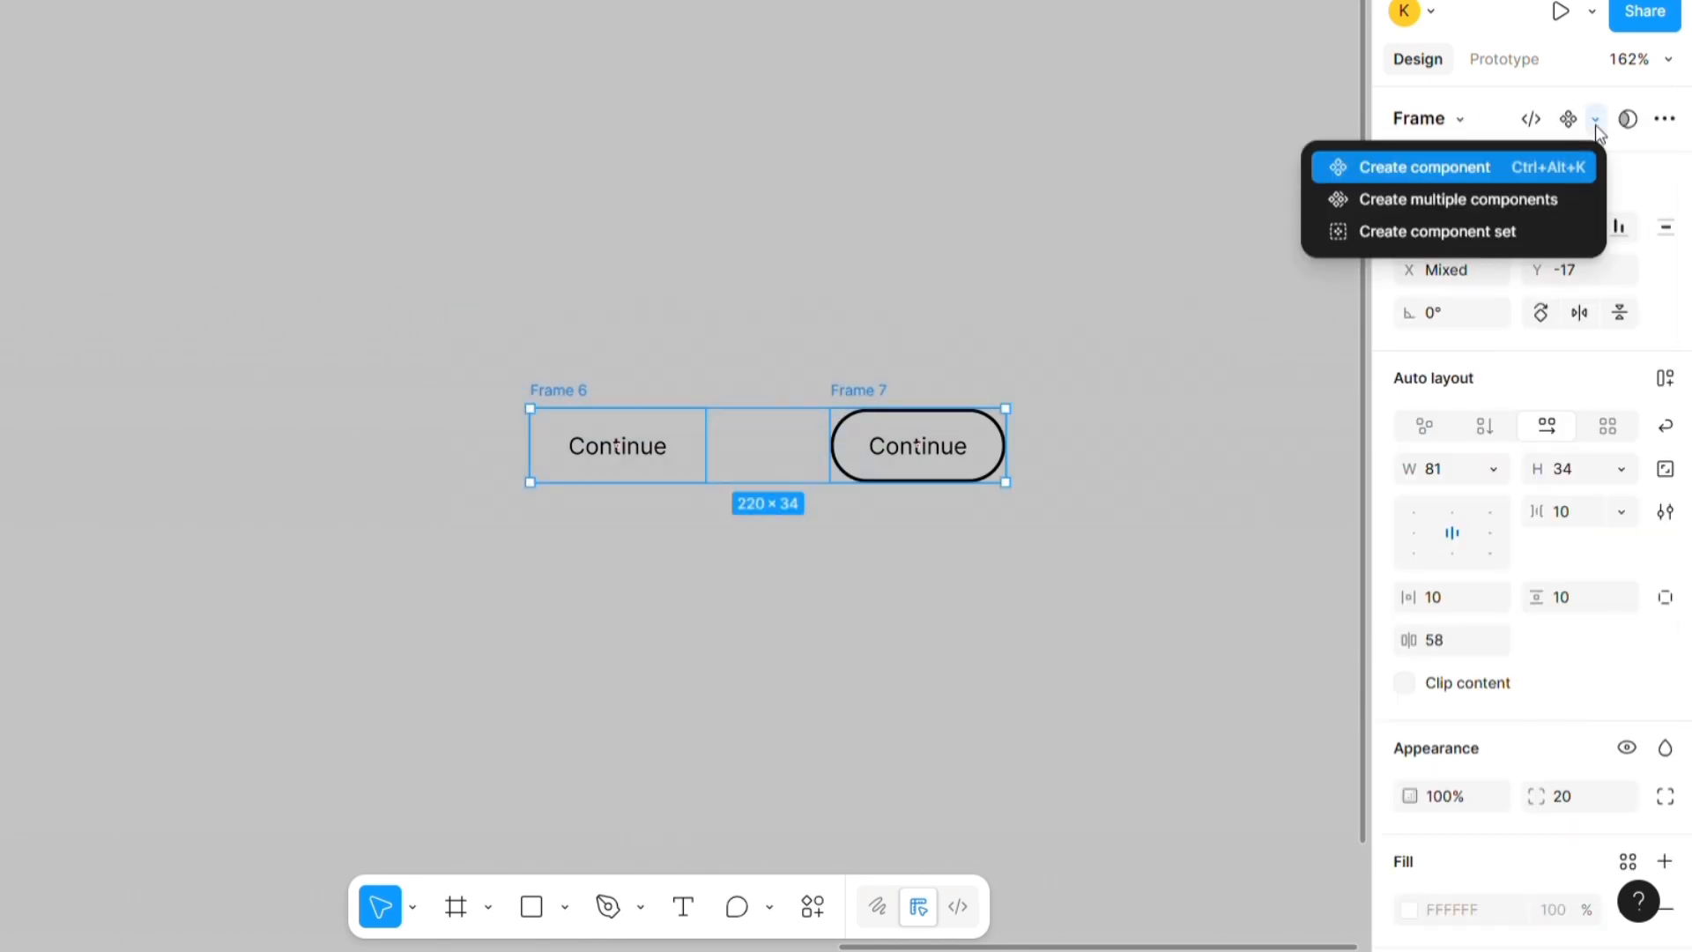
left_click(1533, 229)
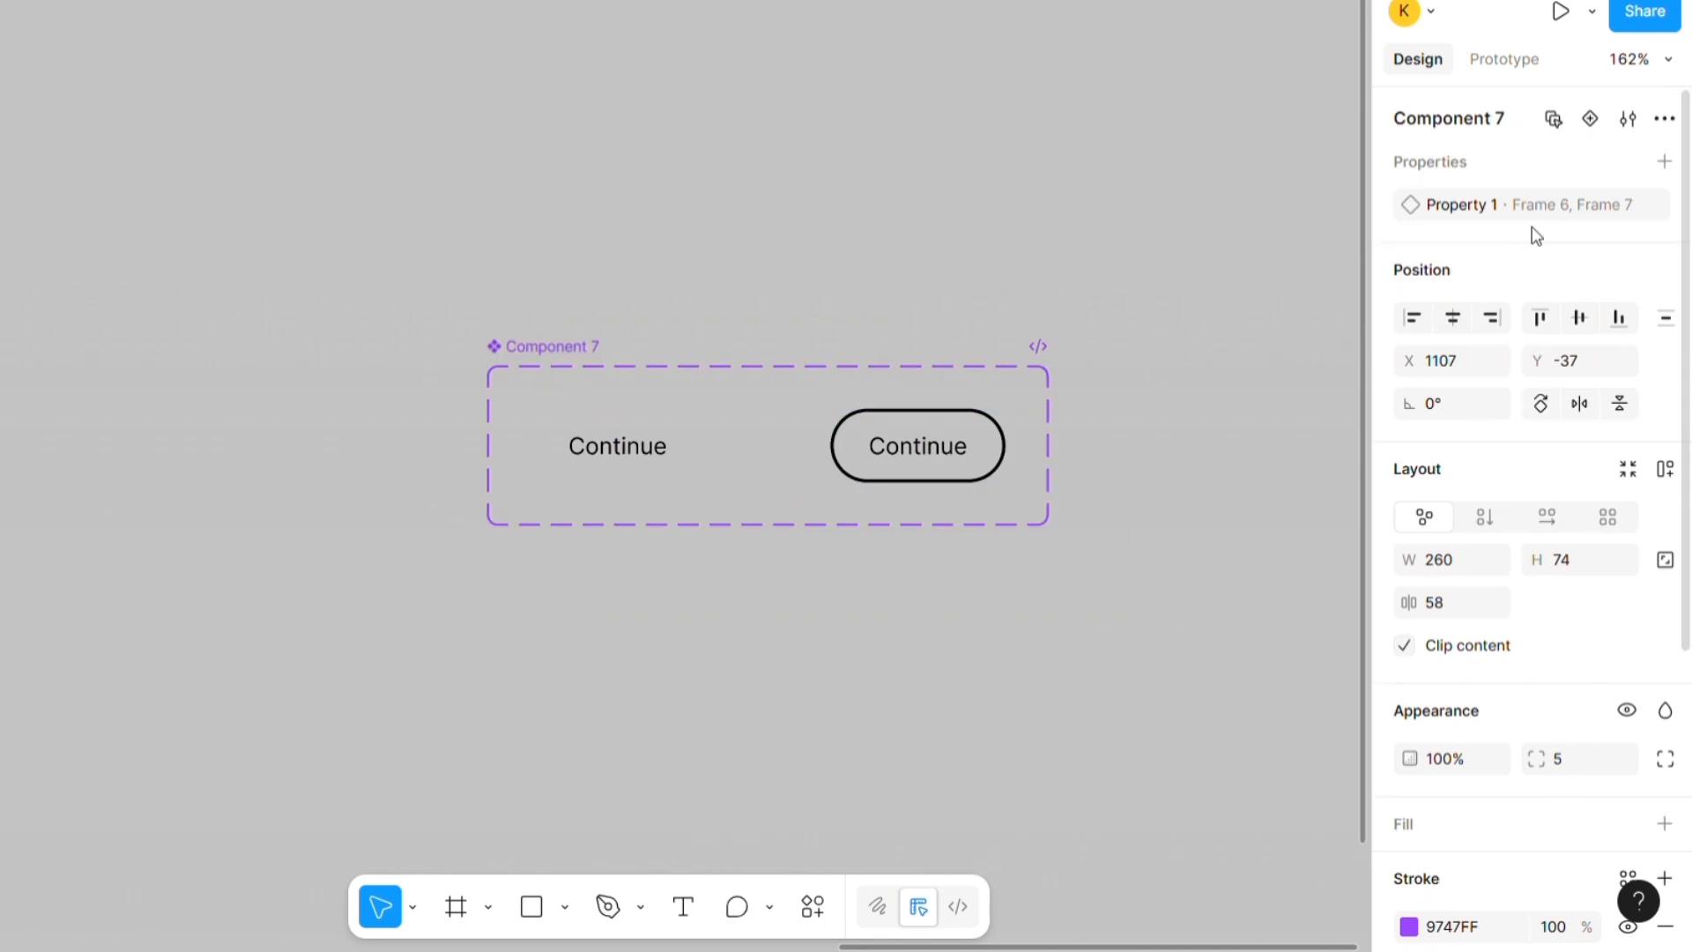
key("Escape")
- Connect the plain Continue variant to the outlined variant with a Change to interaction triggered While hovering
left_click(1504, 59)
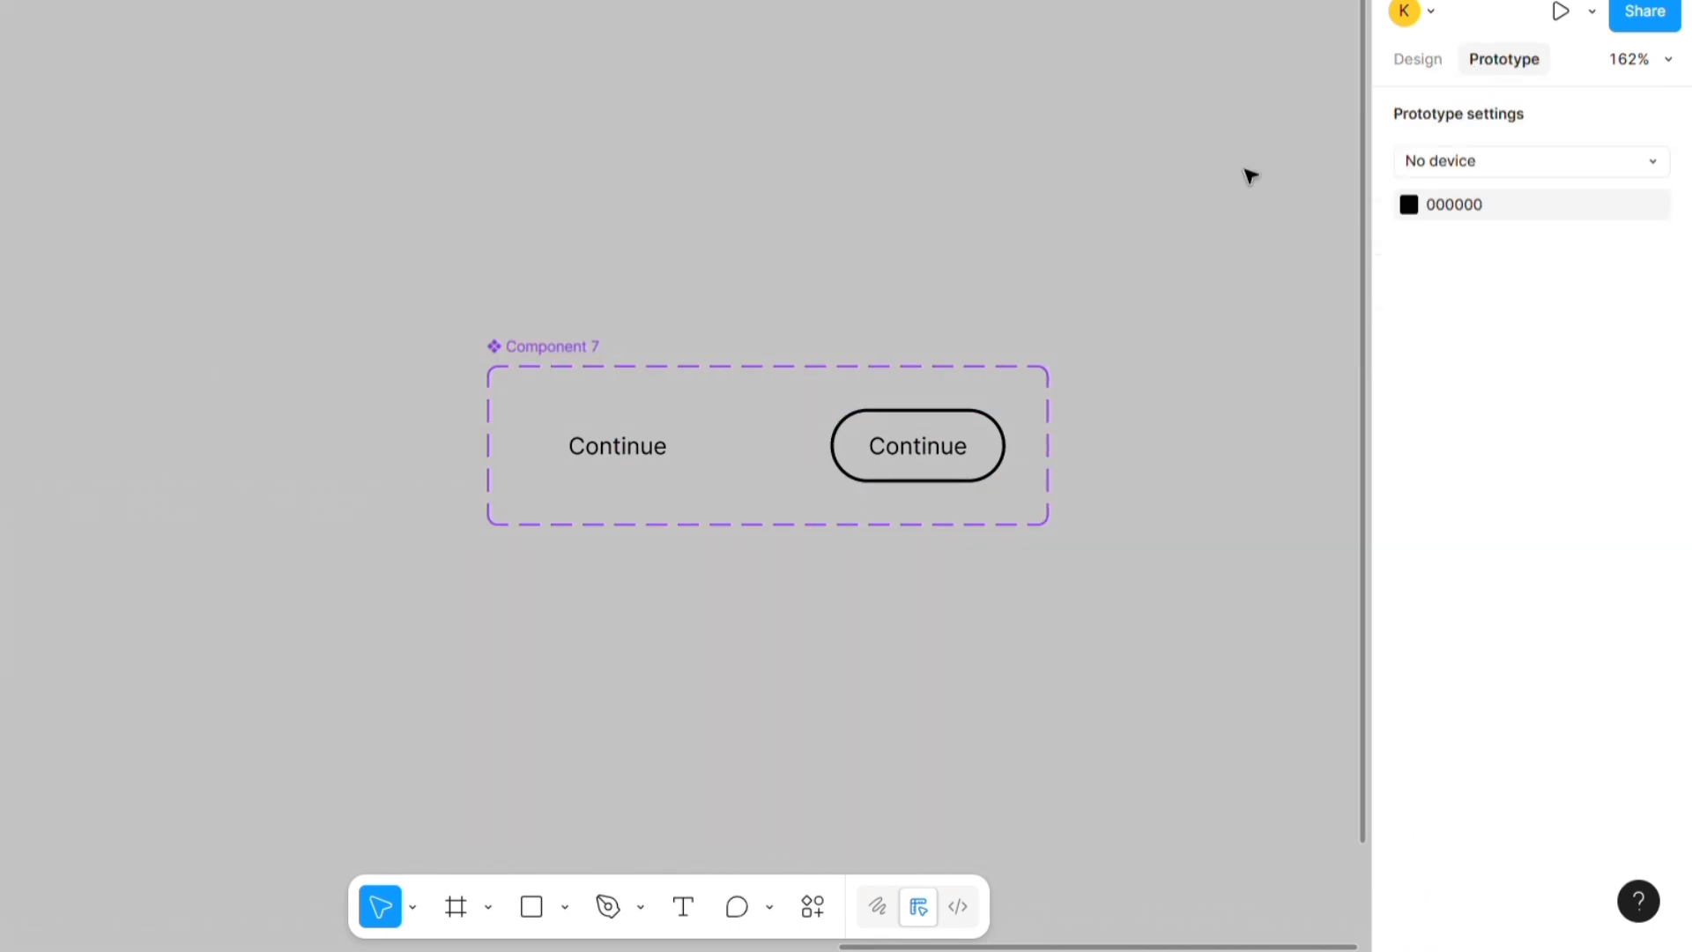
left_click(694, 453)
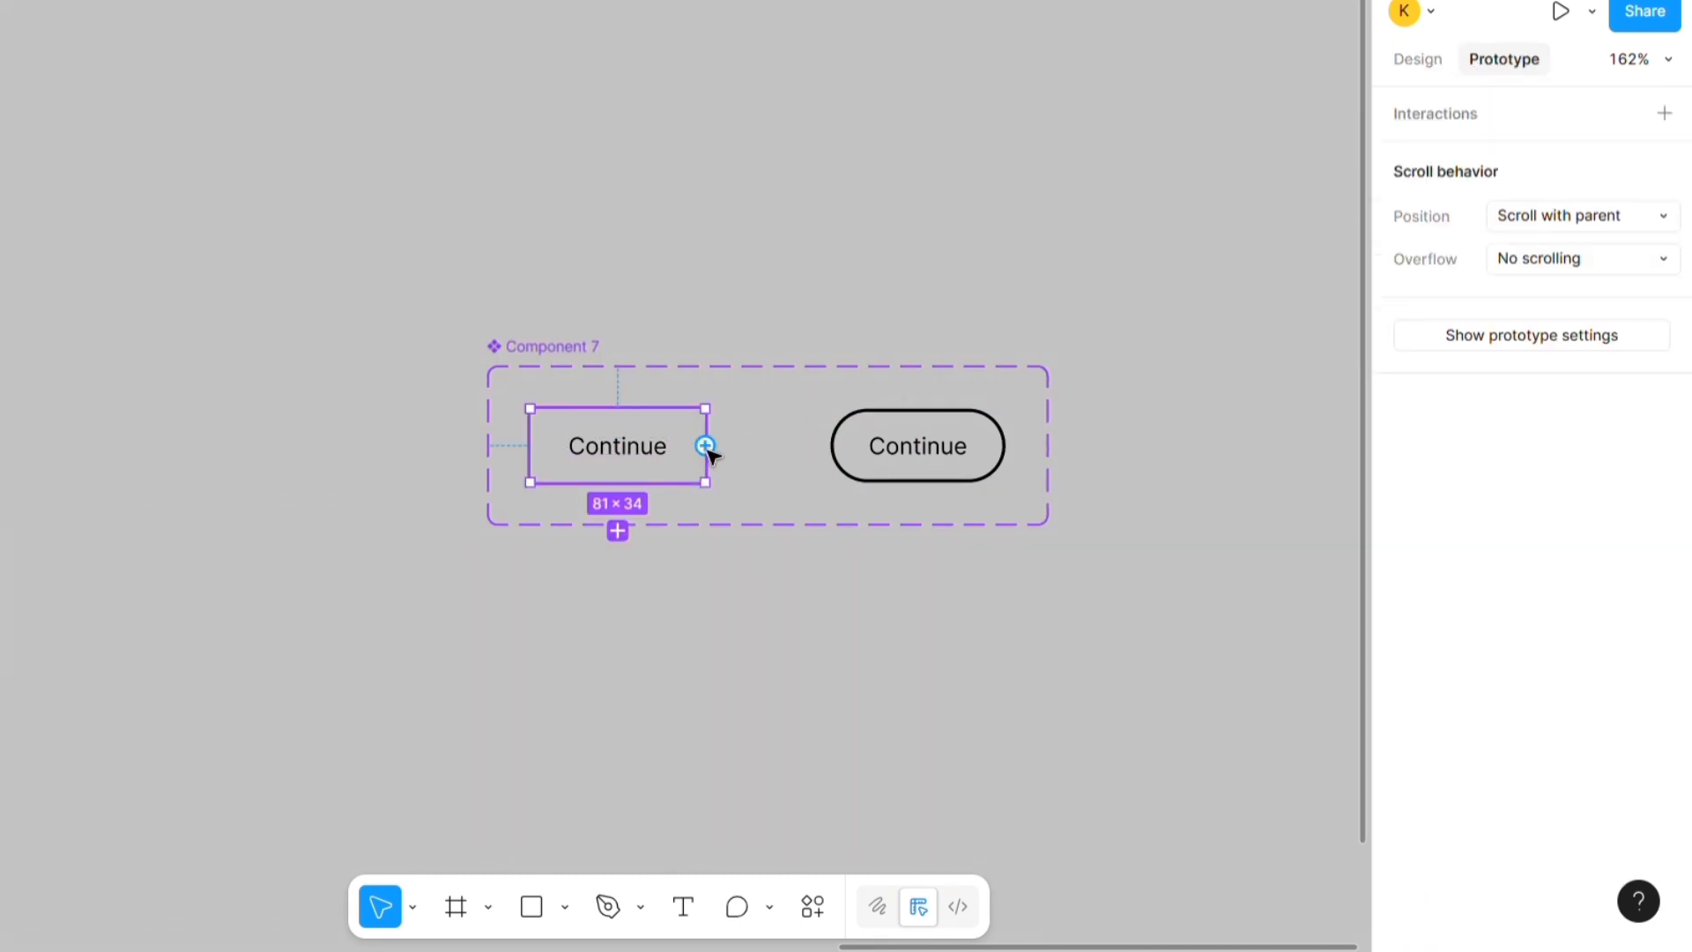
left_click_drag(706, 446, 858, 449)
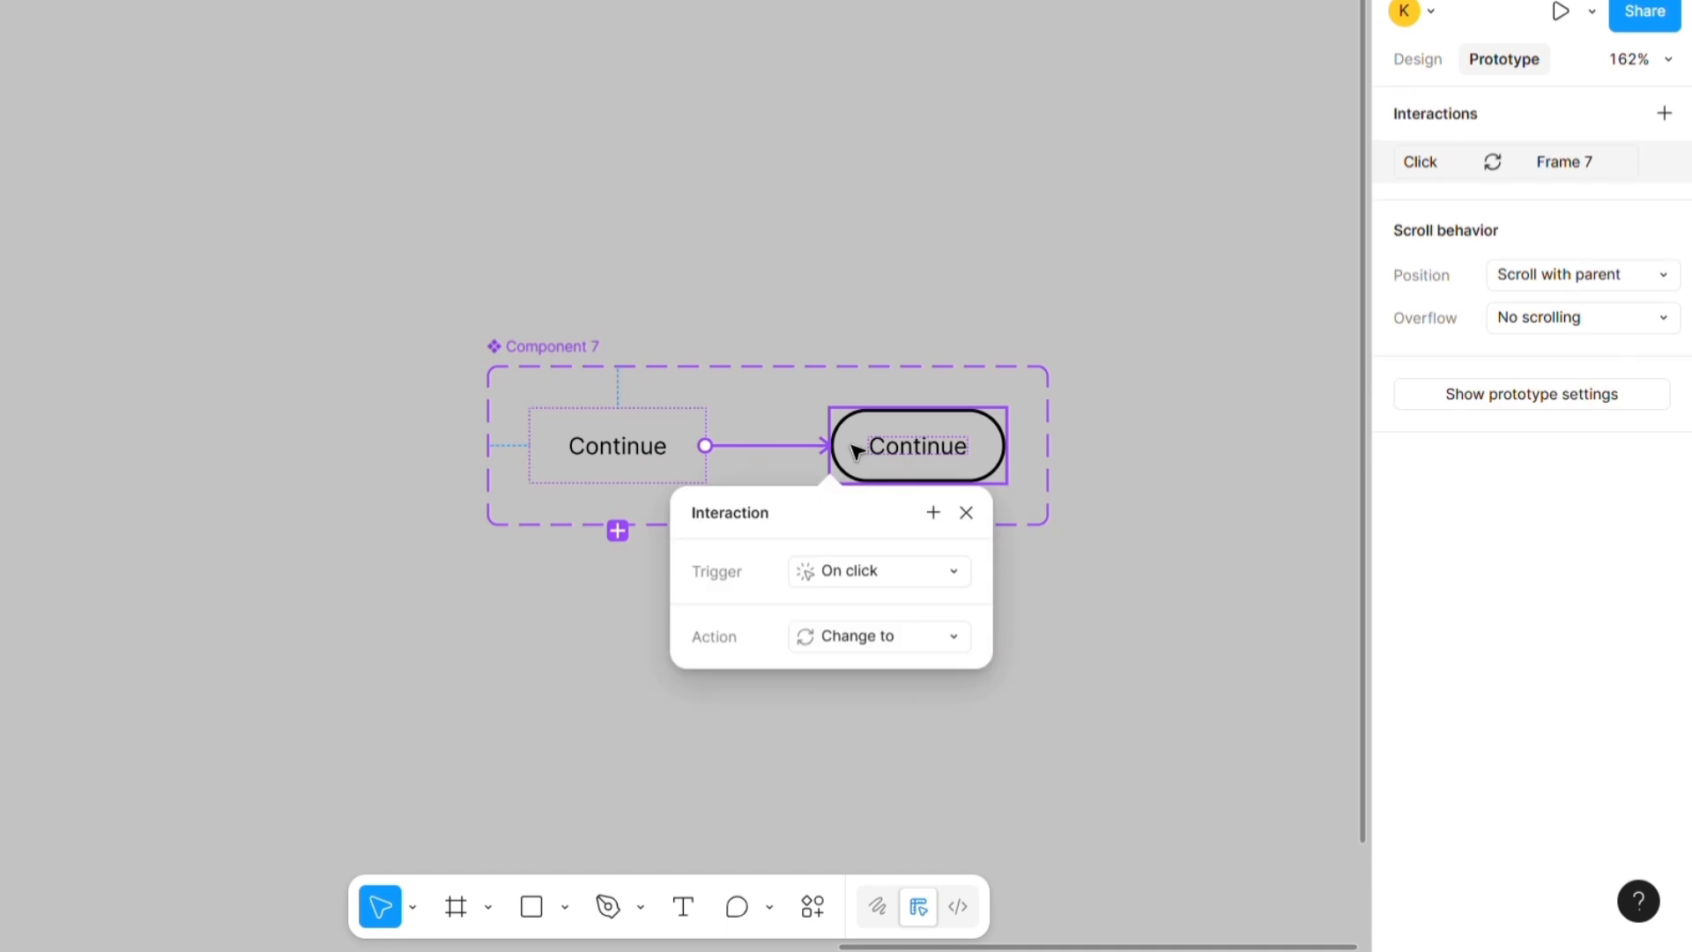
left_click_drag(855, 513, 357, 284)
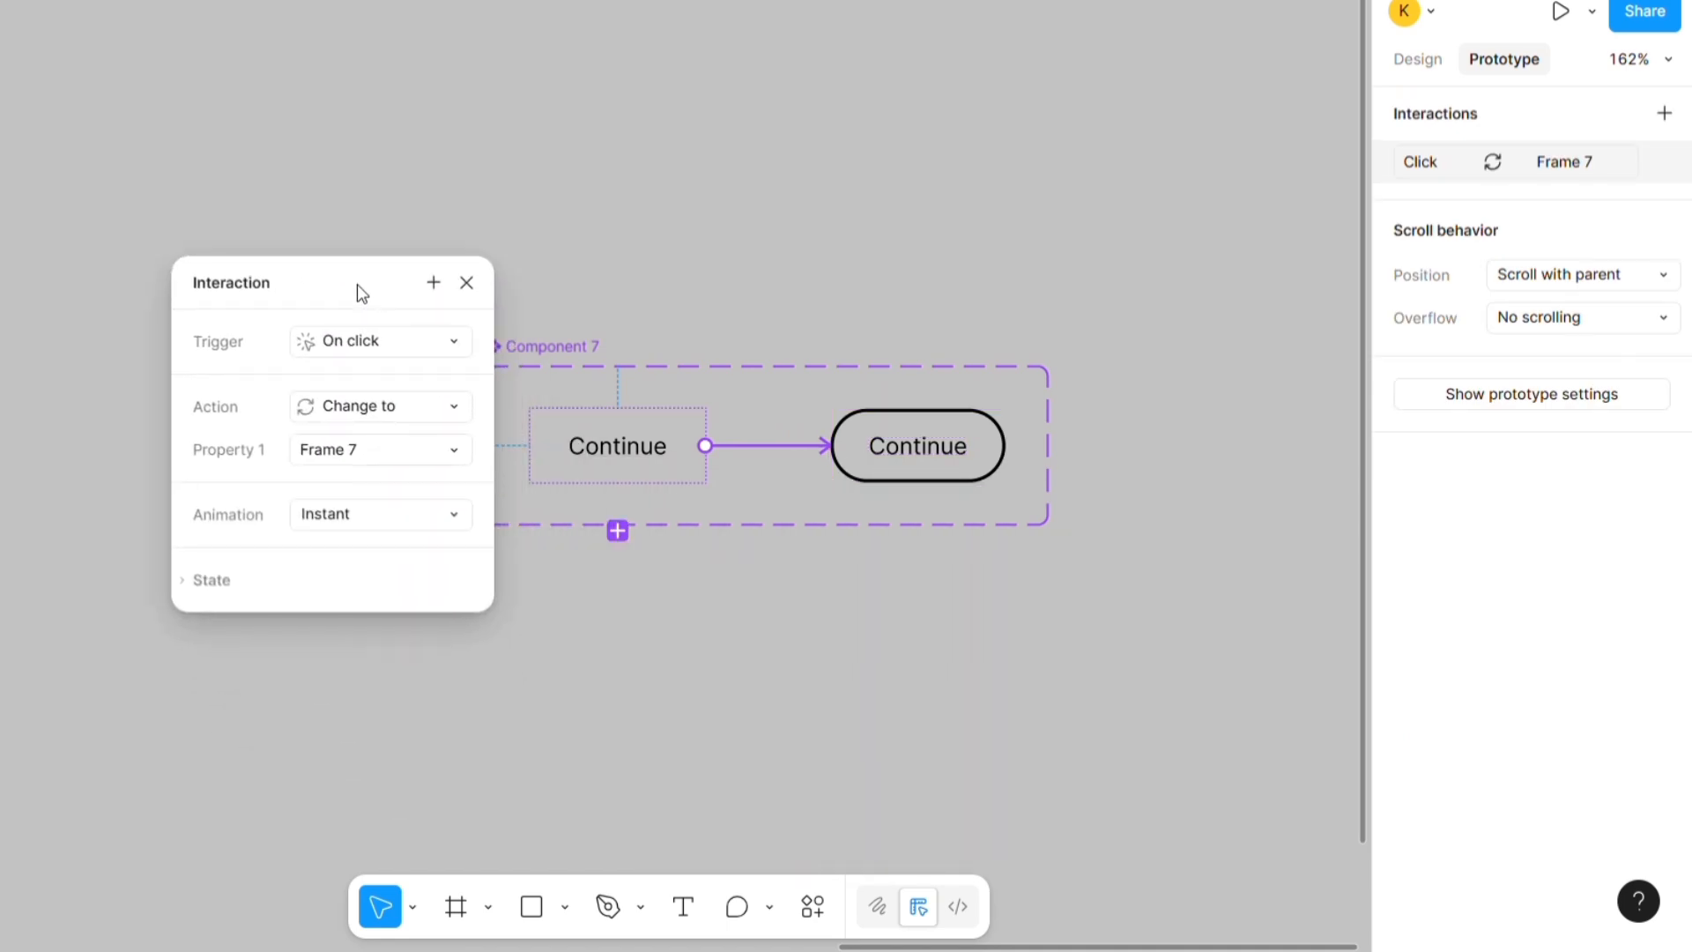
left_click(420, 342)
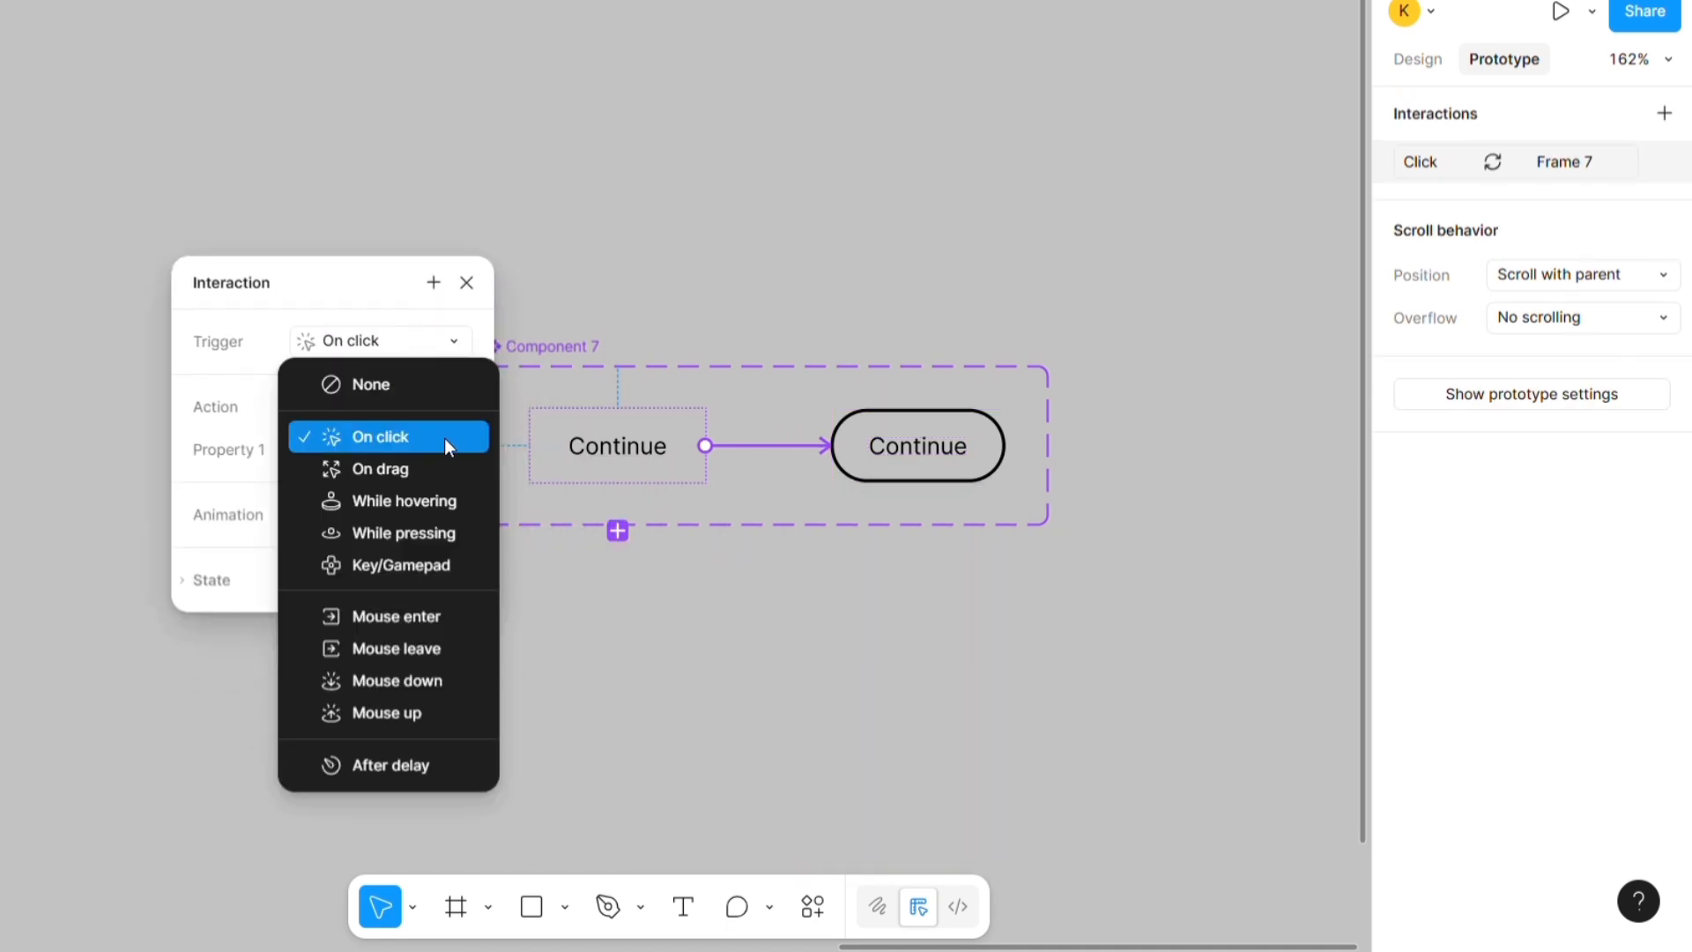
left_click(443, 498)
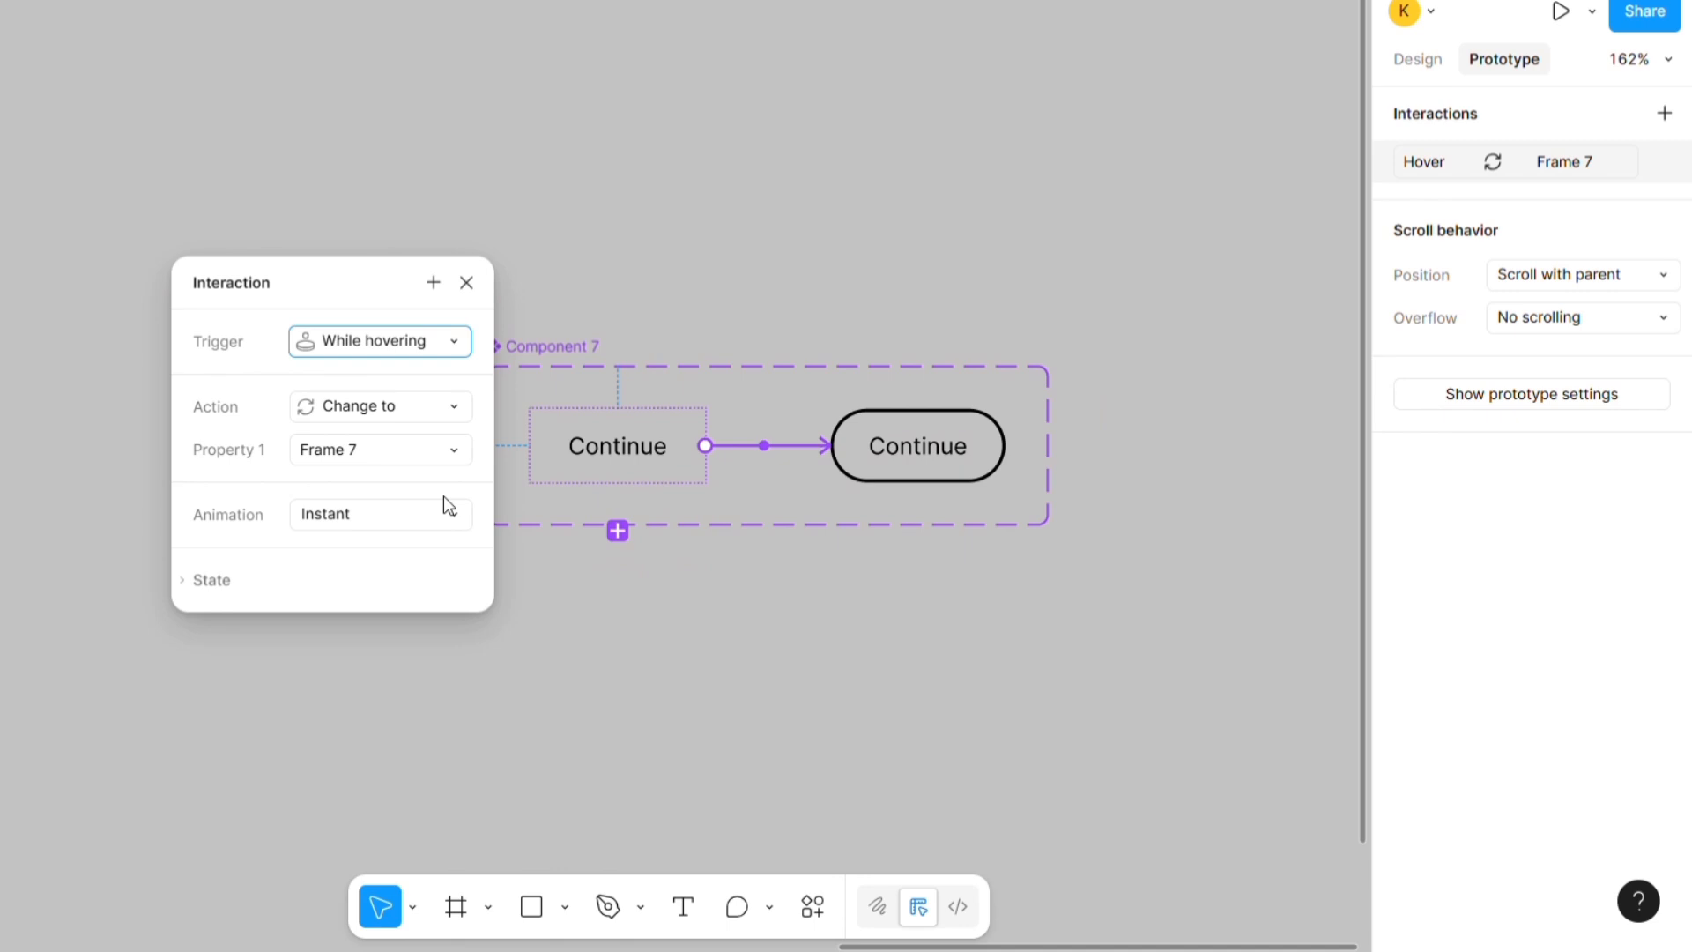
left_click(430, 405)
left_click(431, 407)
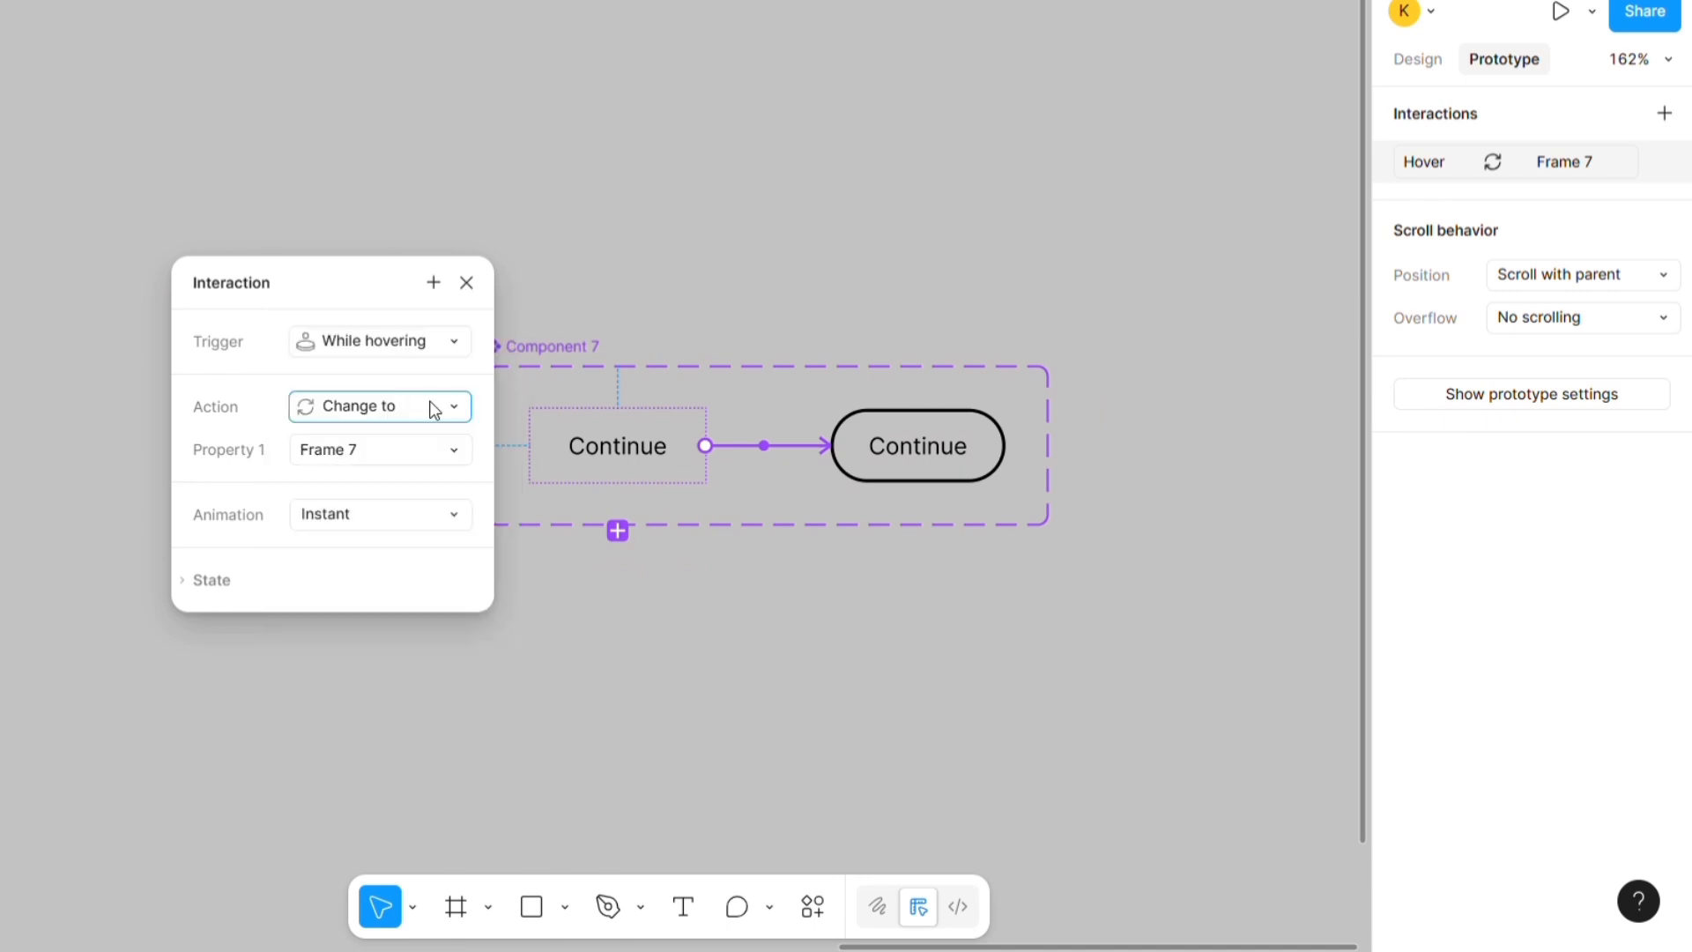
left_click_drag(314, 294, 230, 283)
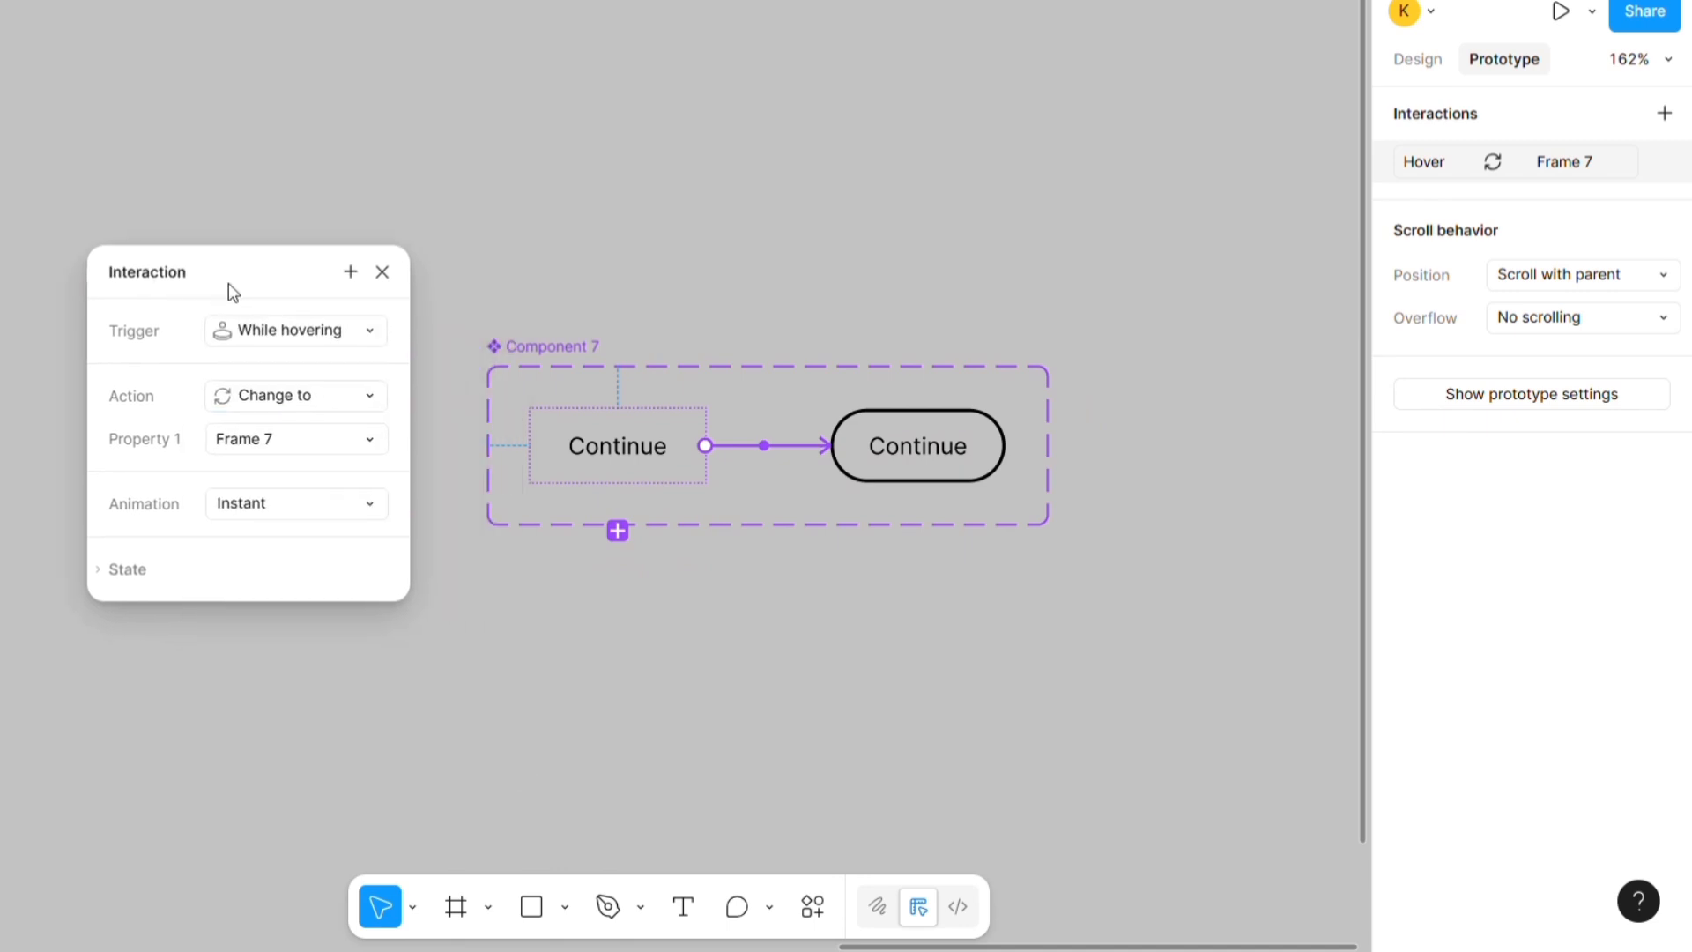
- Set the hover interaction's animation to Smart animate with the Bouncy curve
left_click(342, 504)
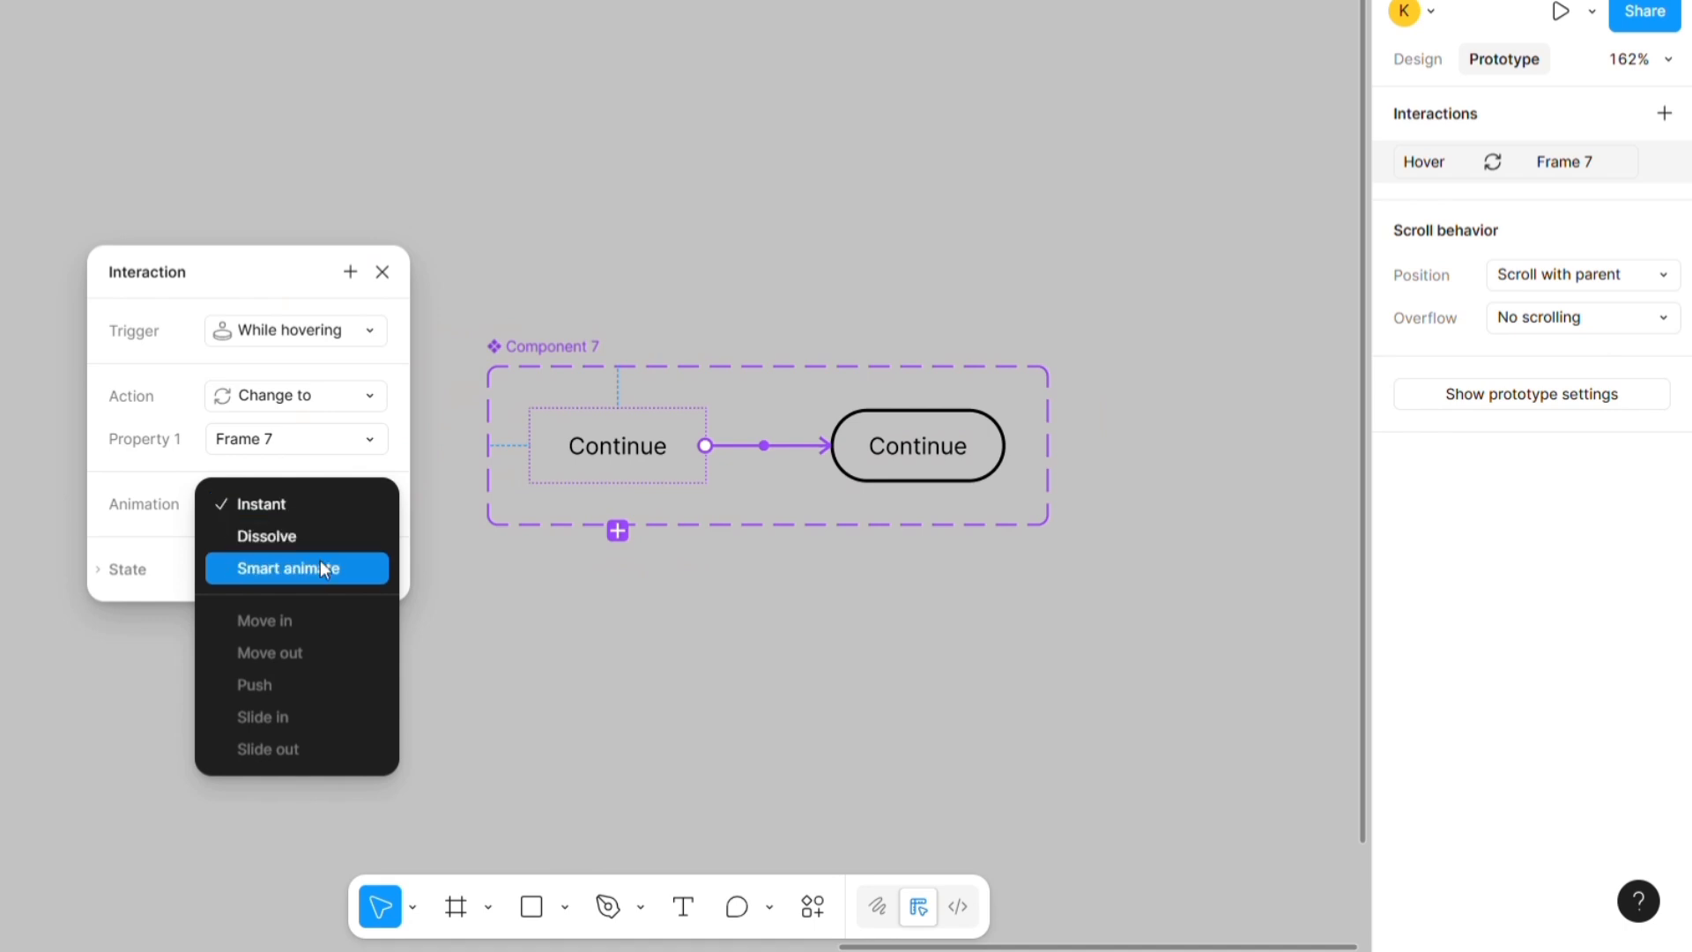
left_click(320, 562)
left_click(311, 544)
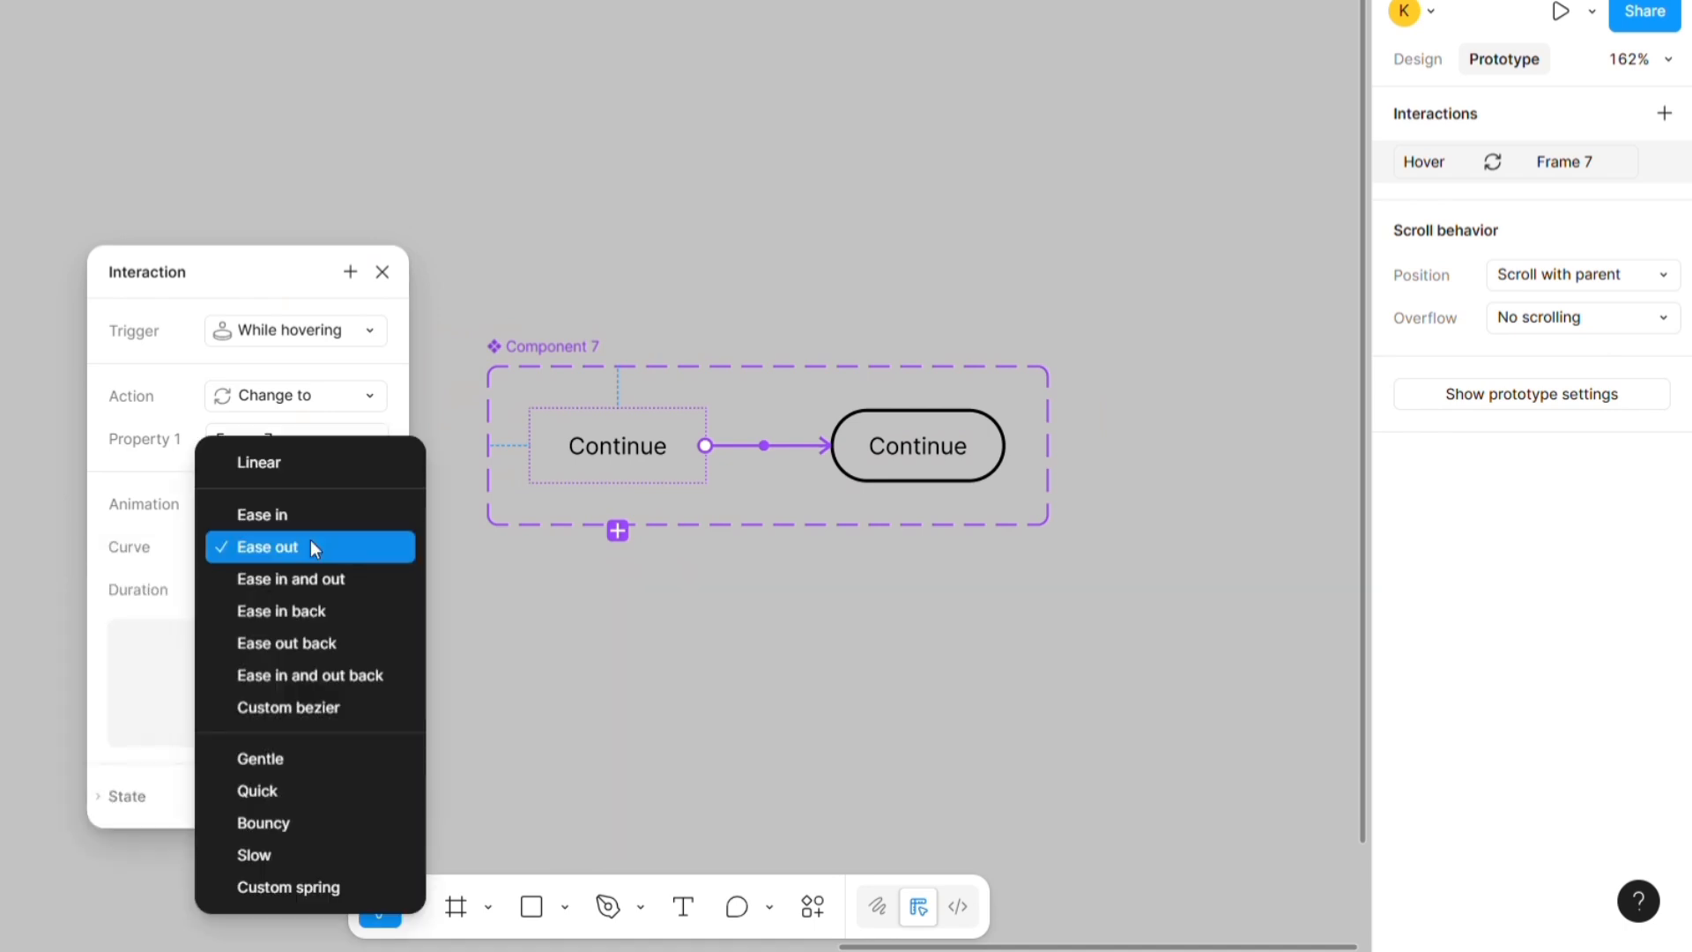
left_click(305, 822)
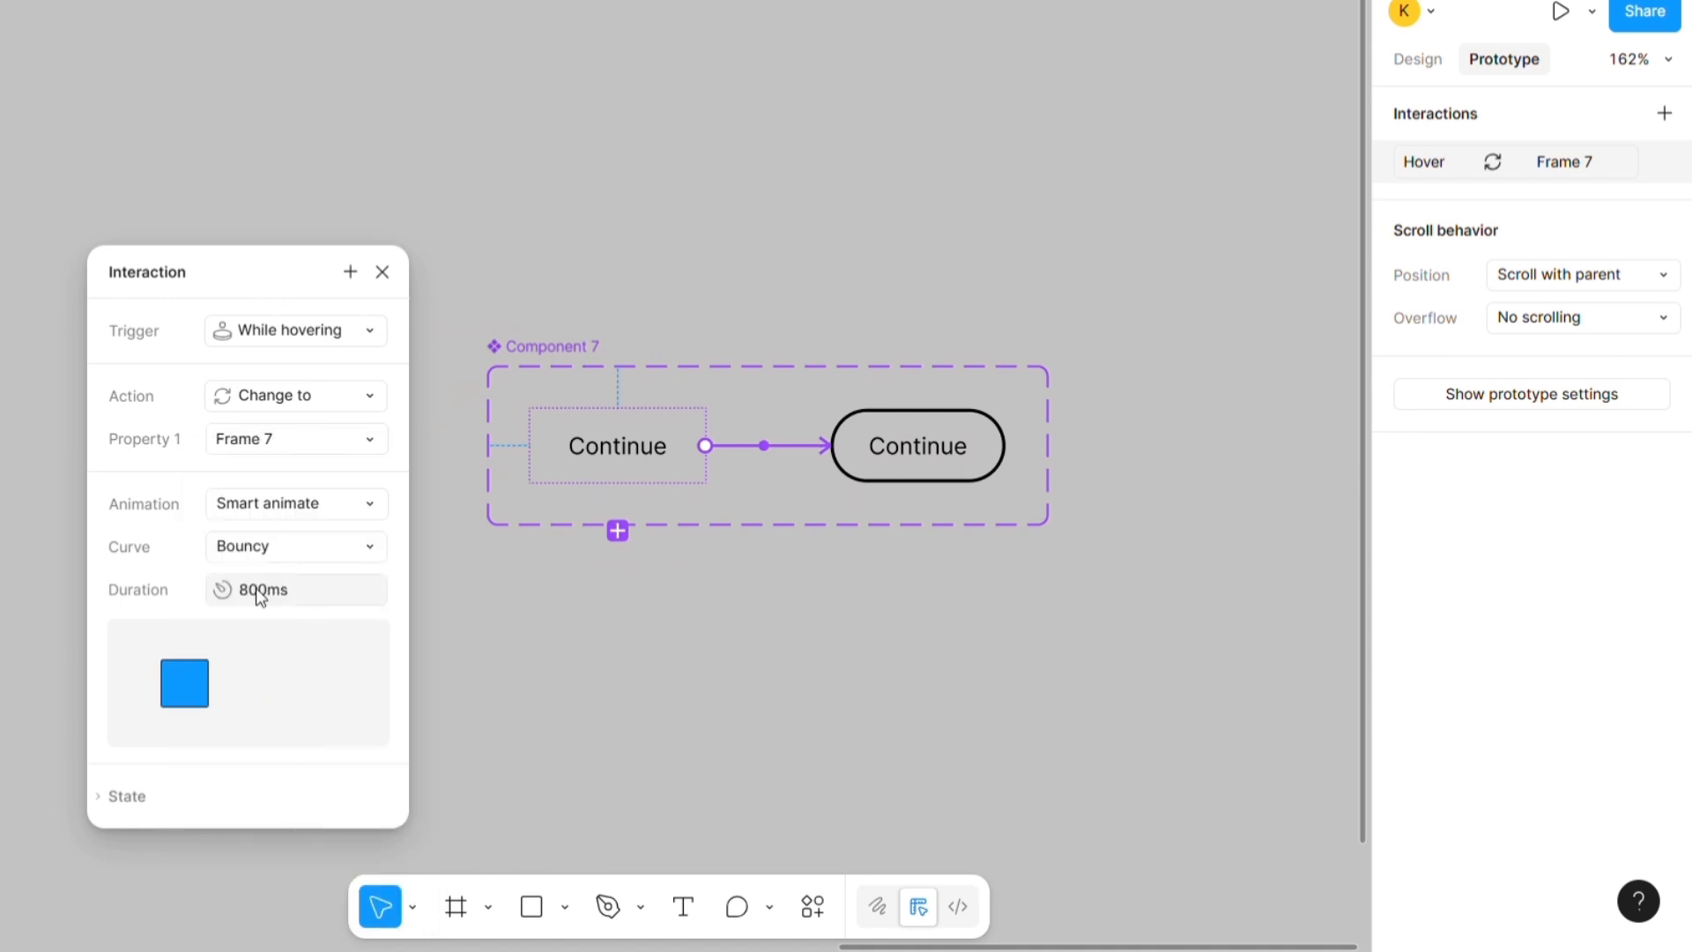
left_click(533, 684)
- Move the new outlined-button component set beneath Component 5 and rename it Component 6
scroll(459, 314, "down", 5)
scroll(334, 595, "left", 4)
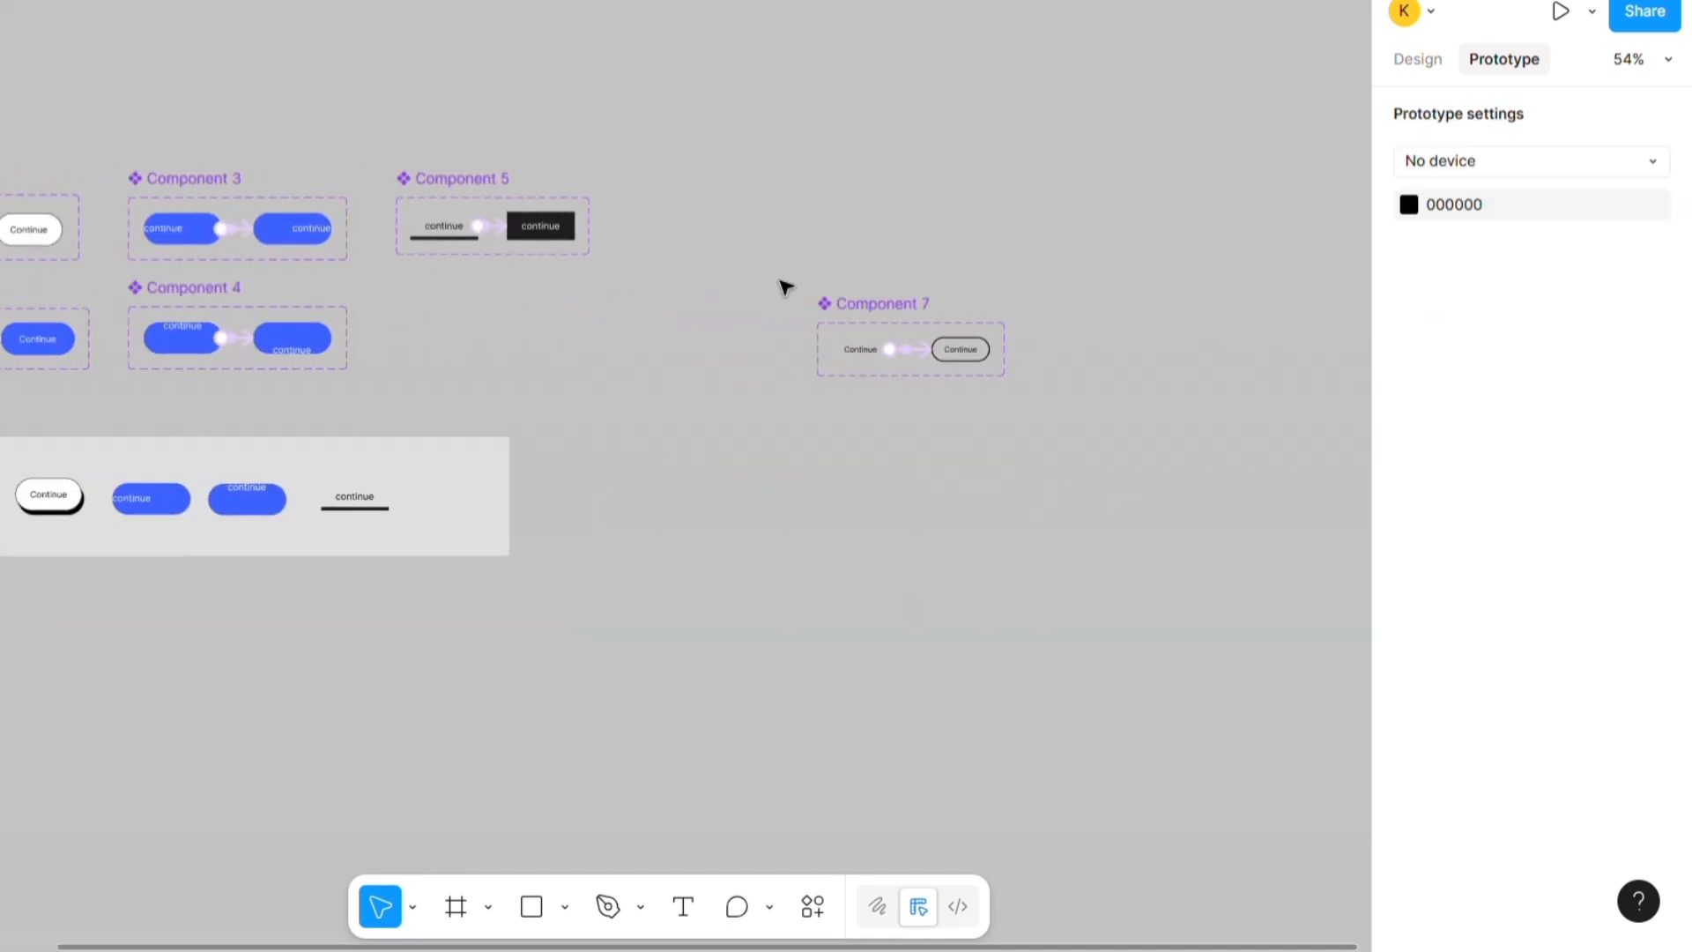
left_click_drag(881, 304, 477, 294)
double_click(477, 293)
left_click(487, 291)
key("BackSpace")
type("6")
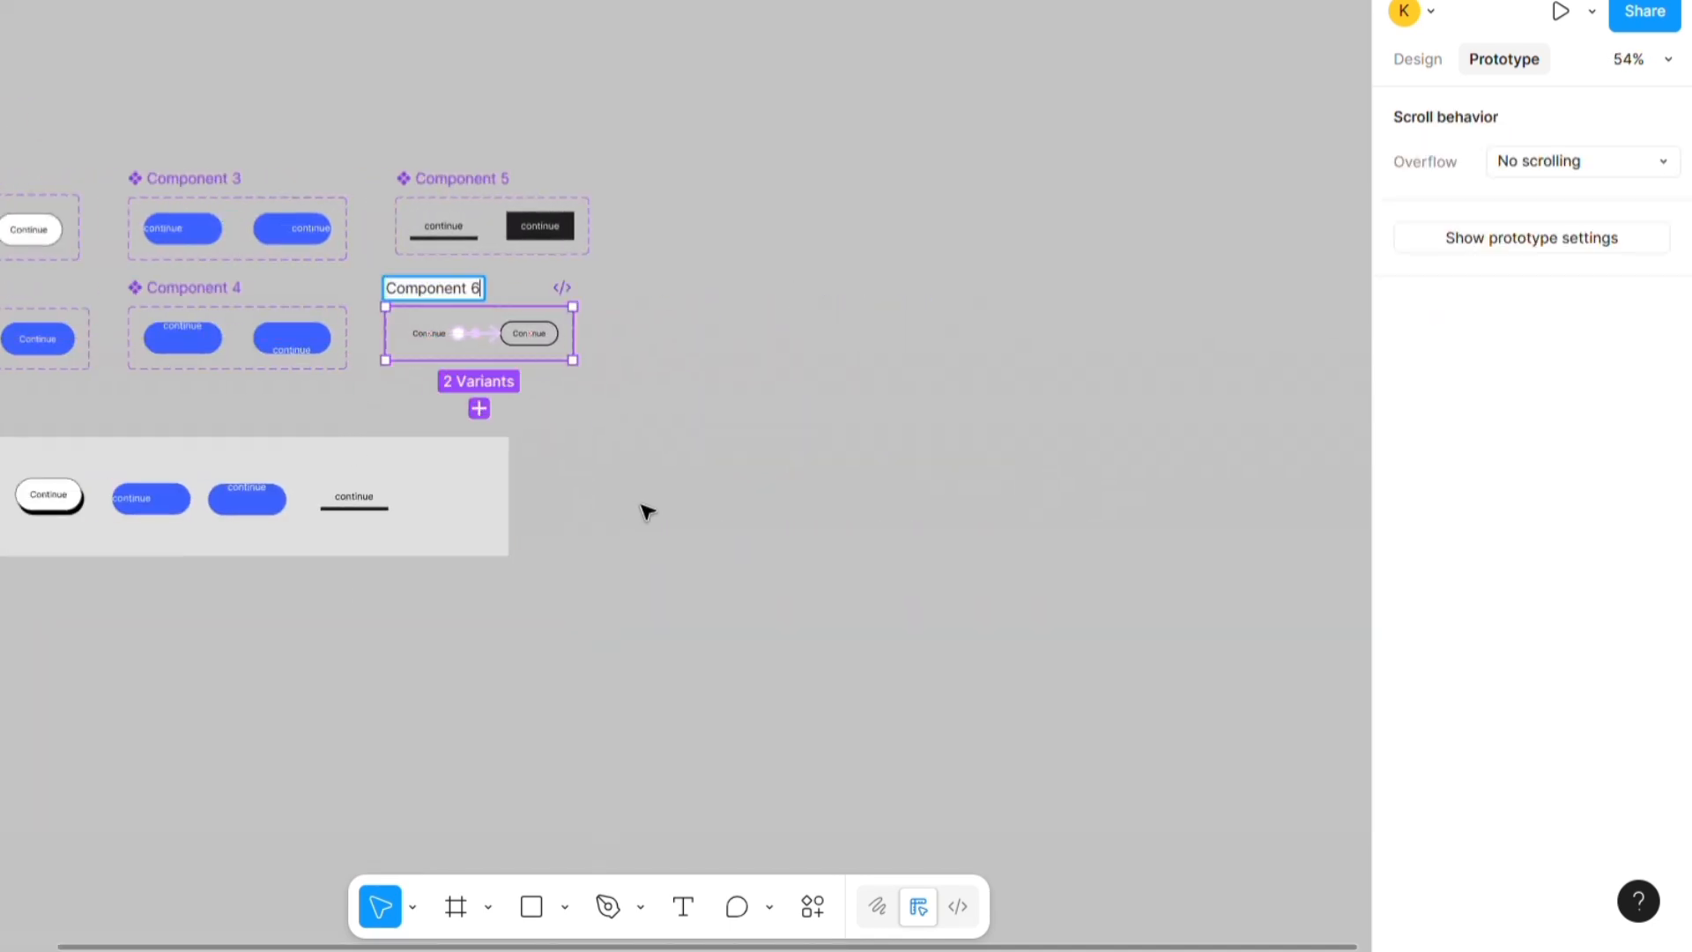
left_click(644, 508)
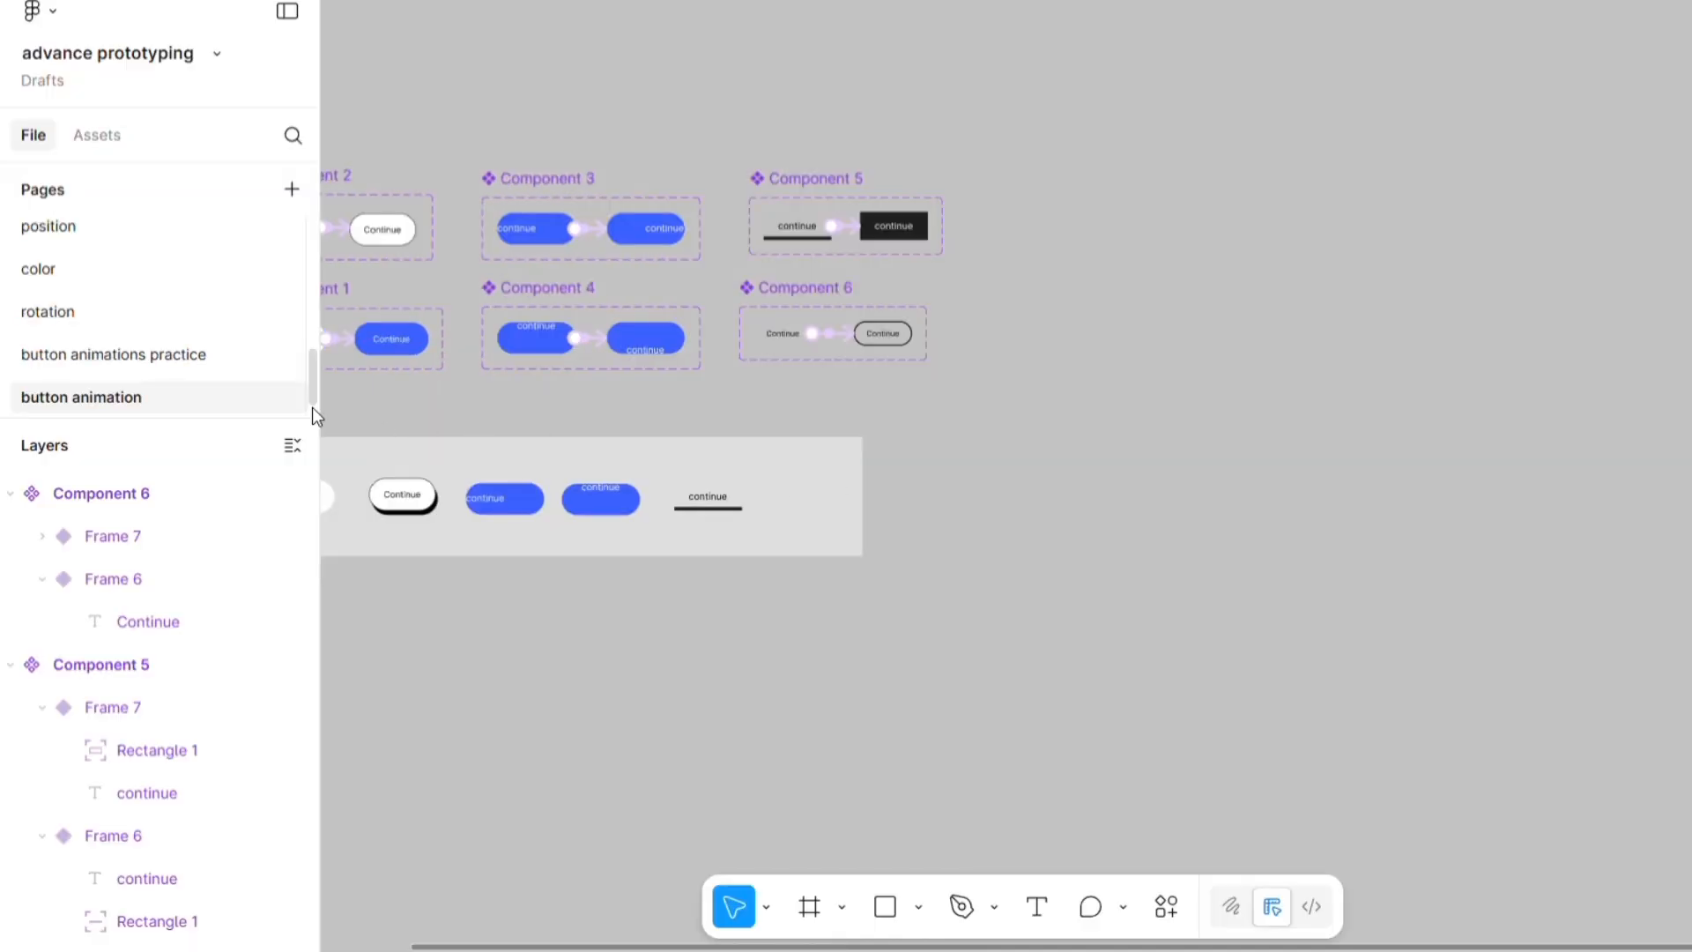
- Insert an instance of Component 6 into Frame 2 and place it after the bottom-bar button
left_click(98, 136)
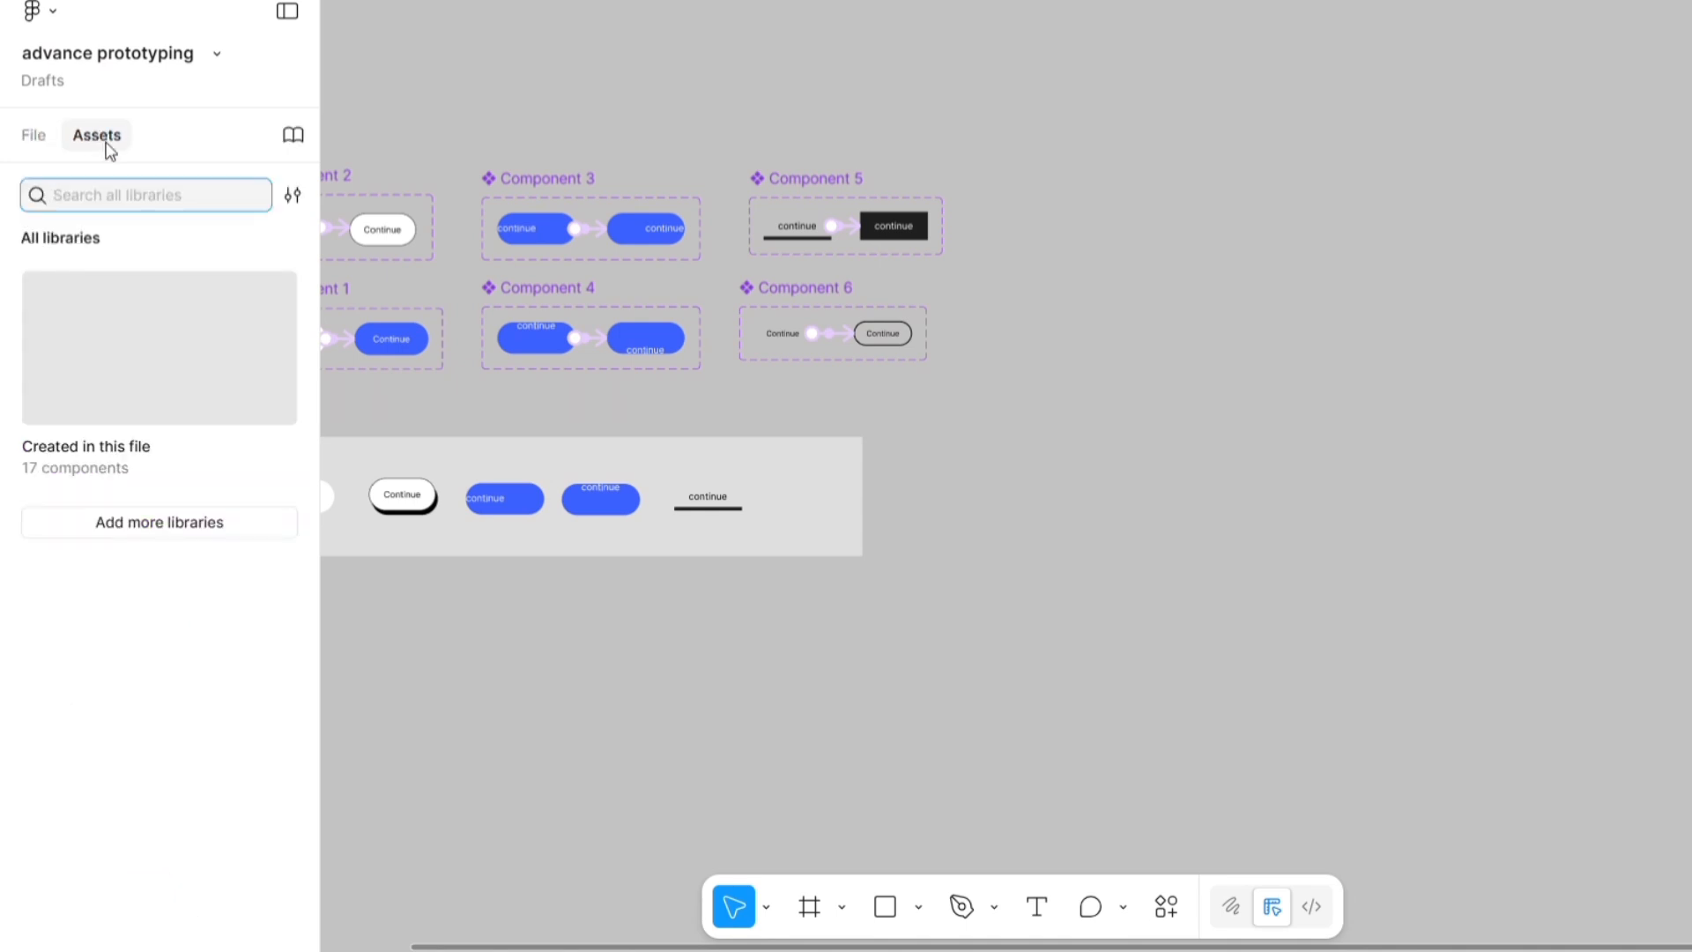
left_click(184, 478)
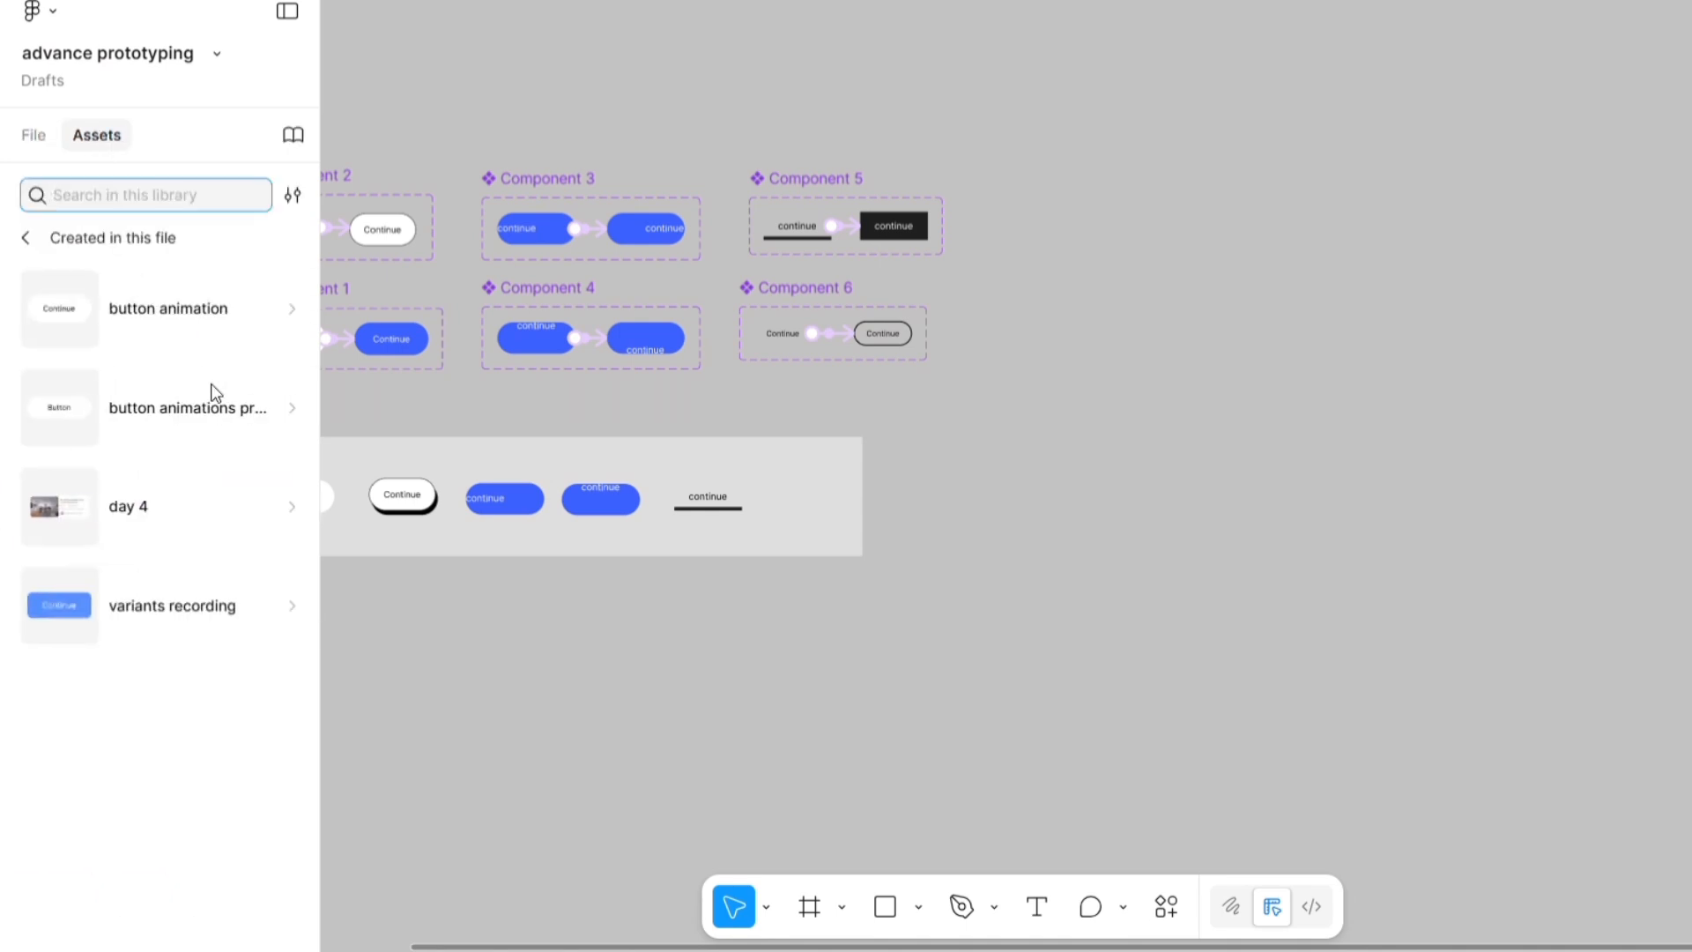
left_click(211, 310)
left_click(260, 686)
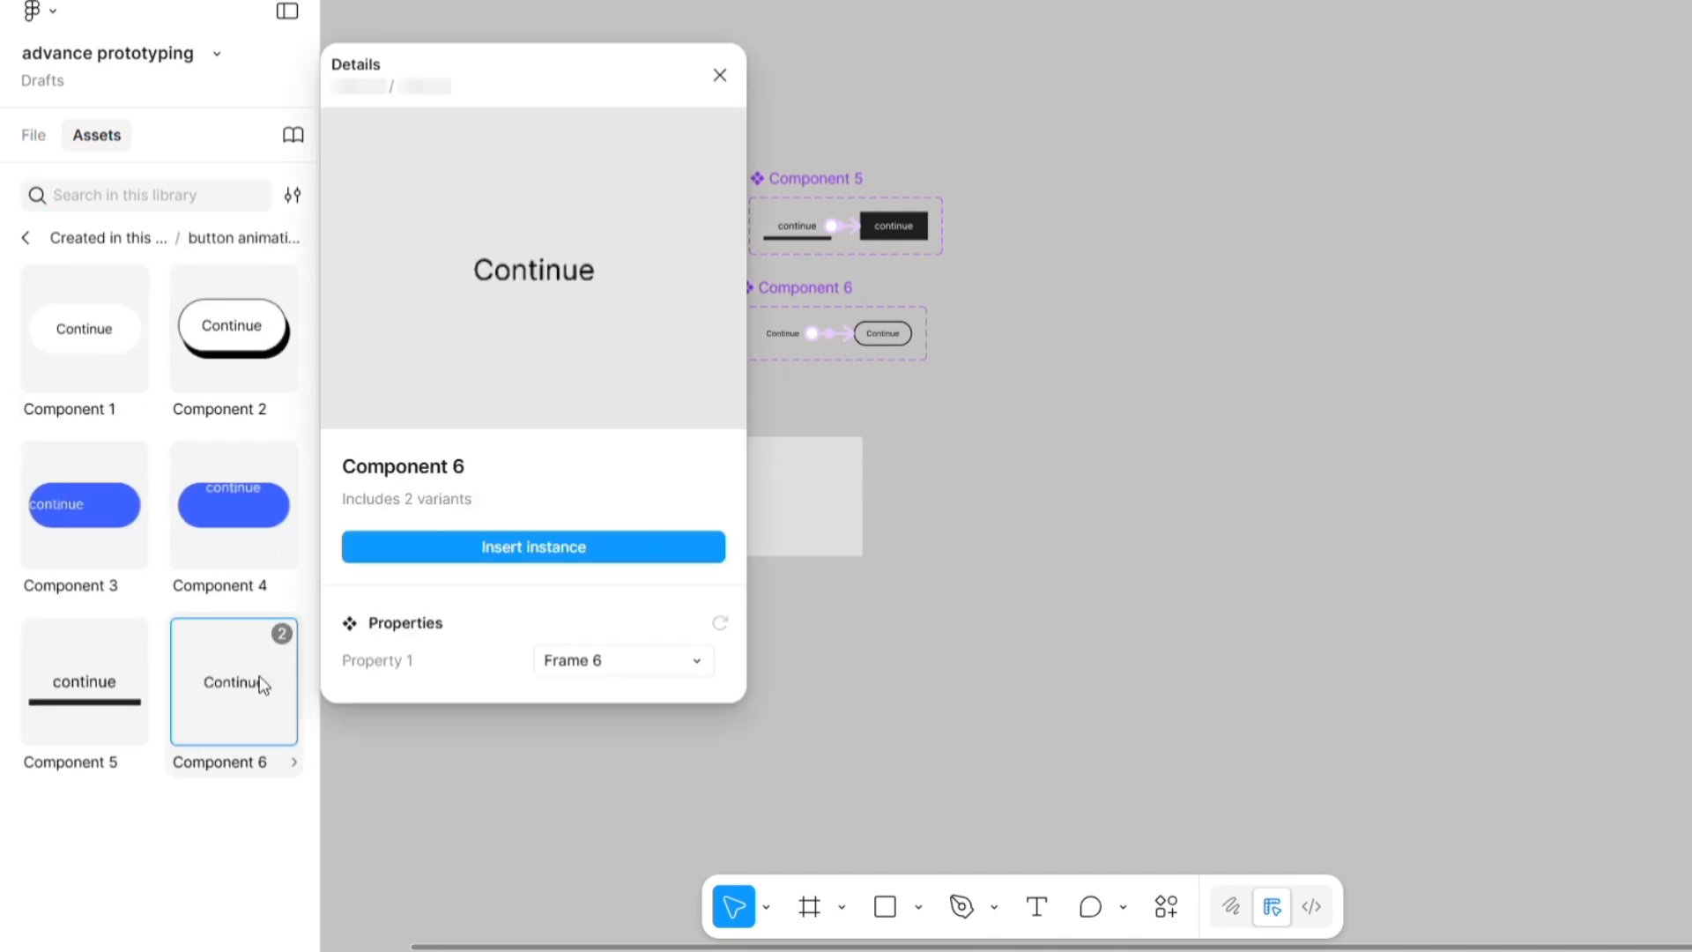
left_click(520, 560)
left_click(1256, 497)
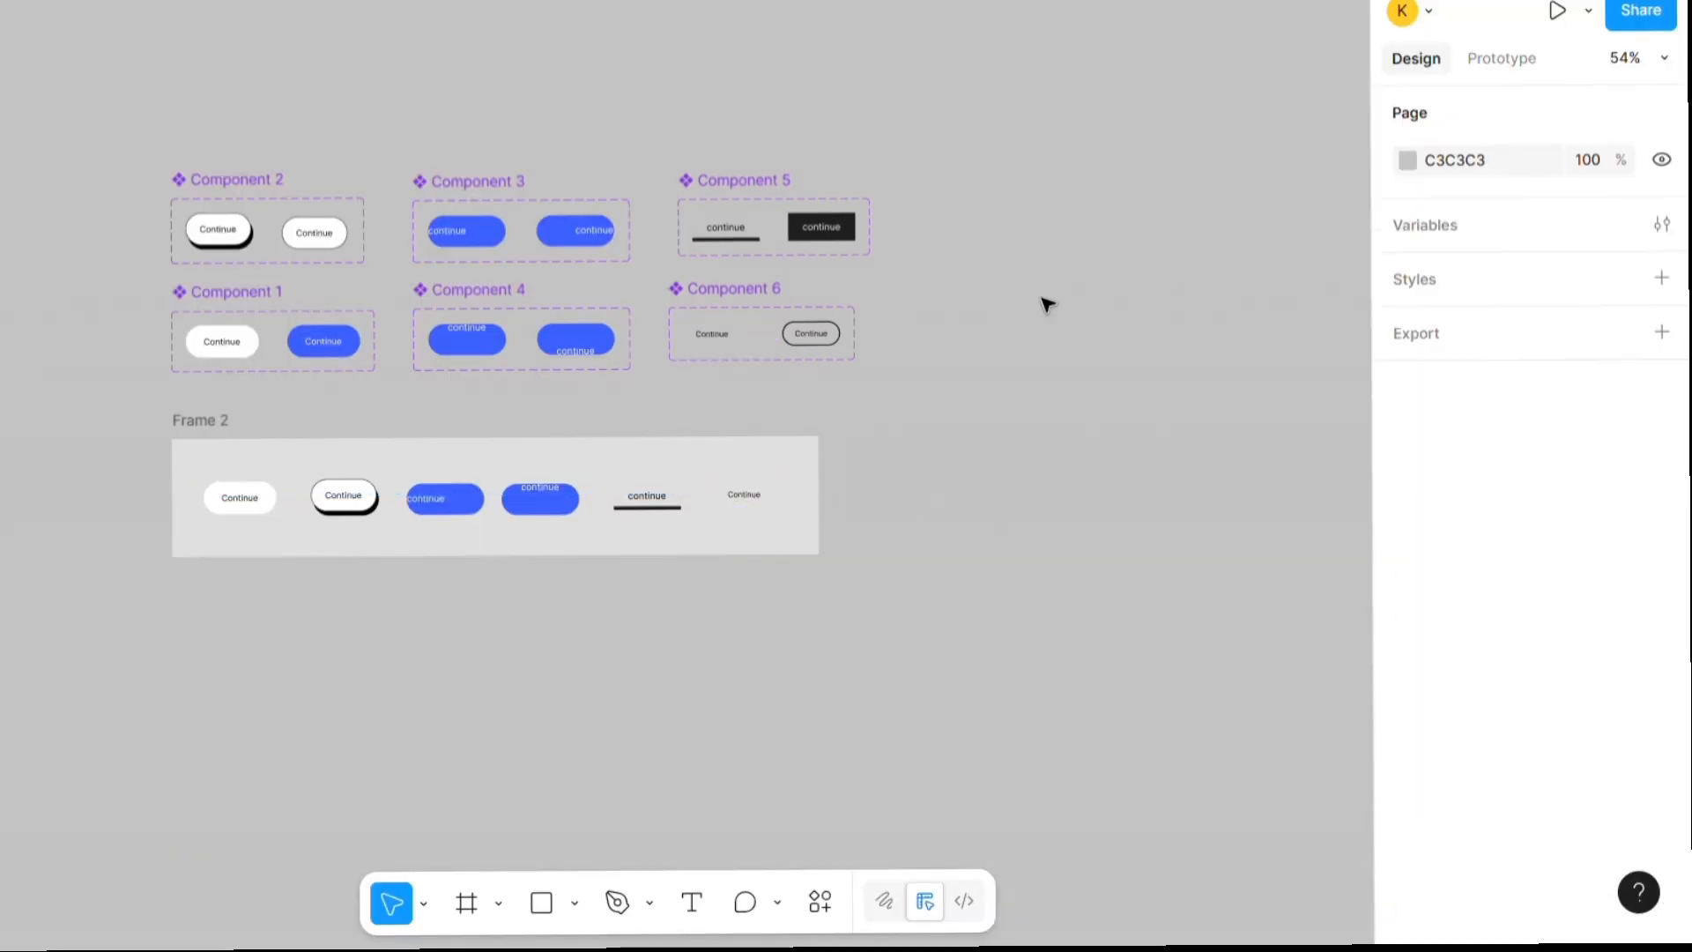
- Launch the prototype preview to test the hover animations of the buttons in Frame 2
left_click(1557, 10)
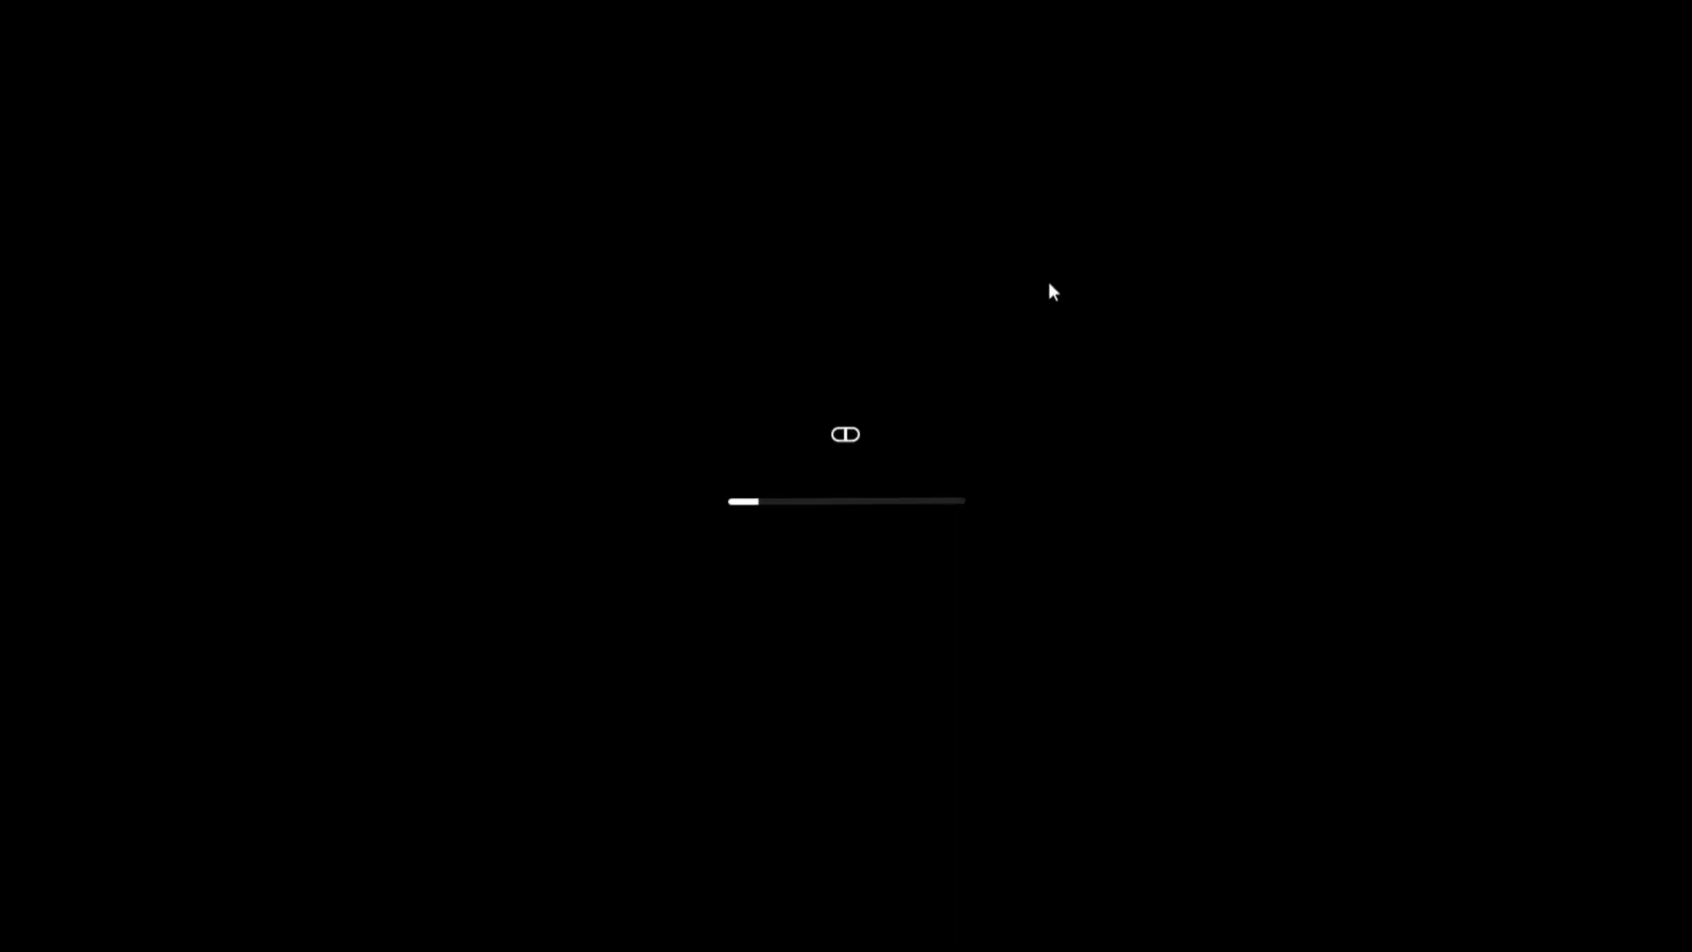